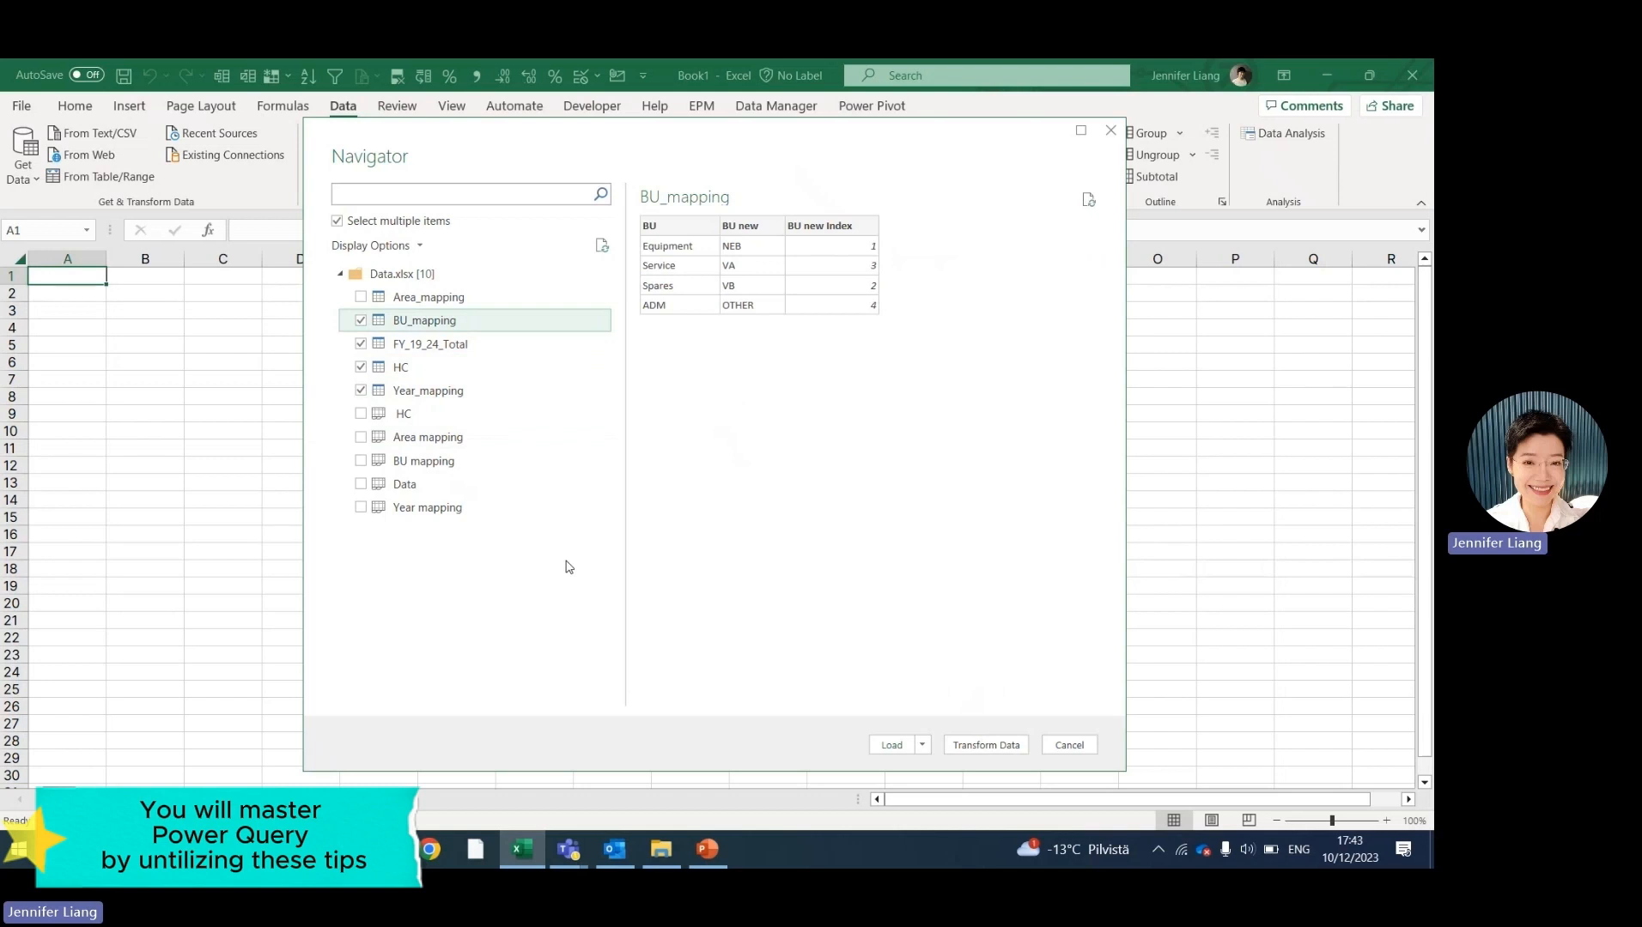
Open the selected tables for transformation and filter the Currency column of FY_19_24_Total to keep only C_EUR rows.
{"action": "left_click", "coordinate": [986, 745]}
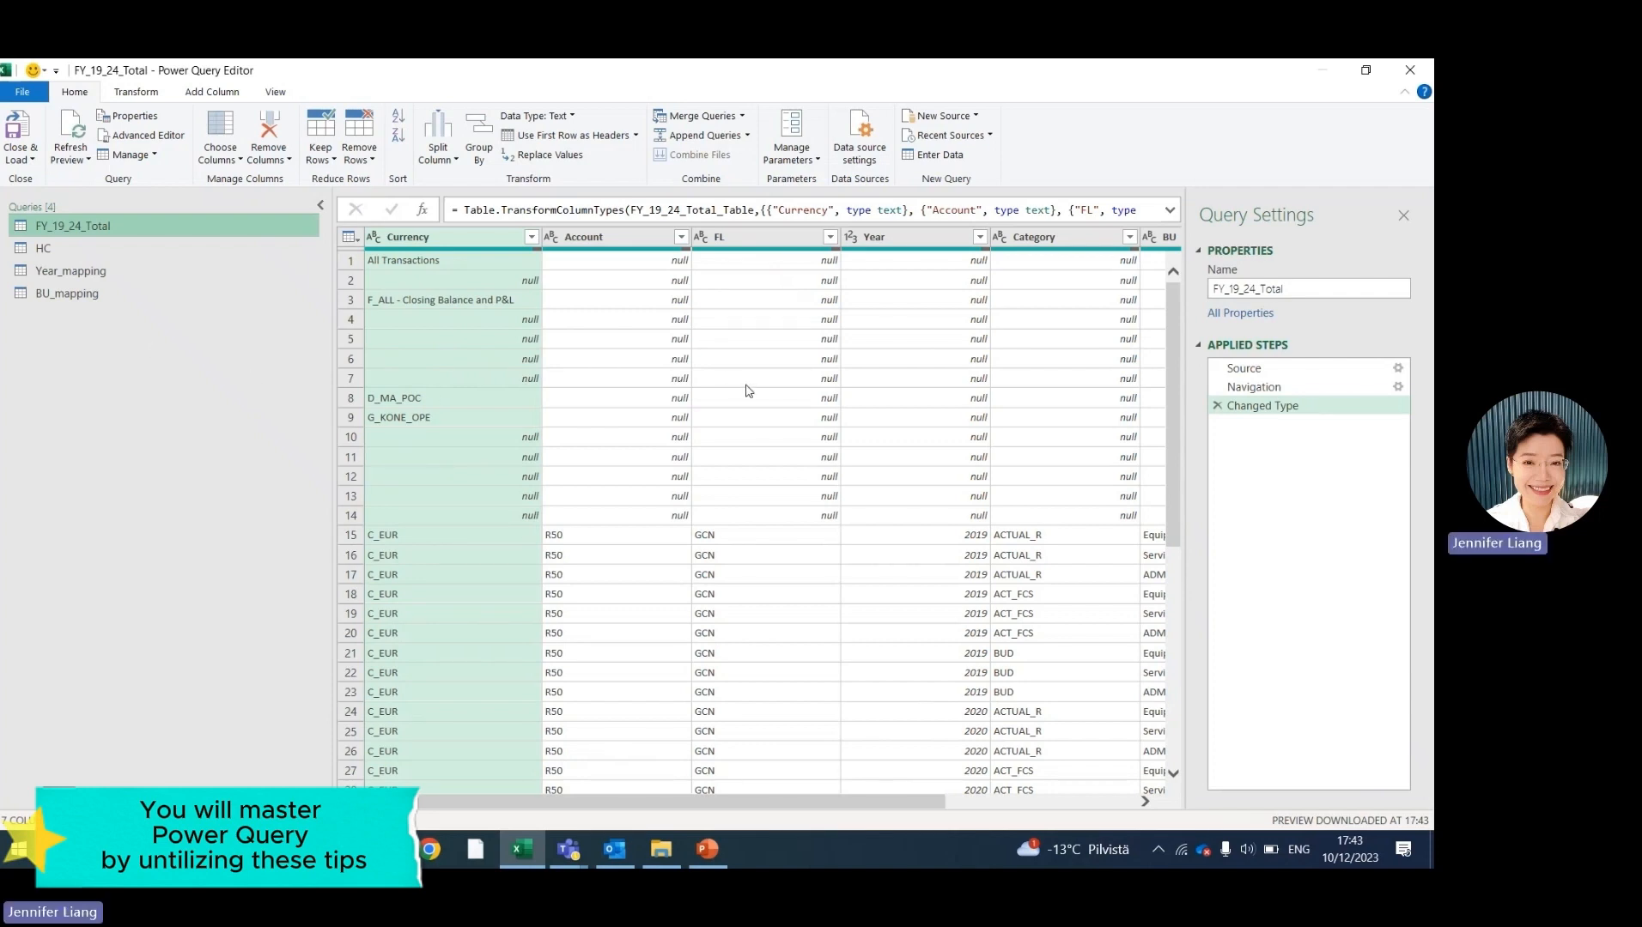
{"action": "left_click", "coordinate": [531, 238]}
{"action": "left_click", "coordinate": [268, 431]}
{"action": "left_click", "coordinate": [268, 488]}
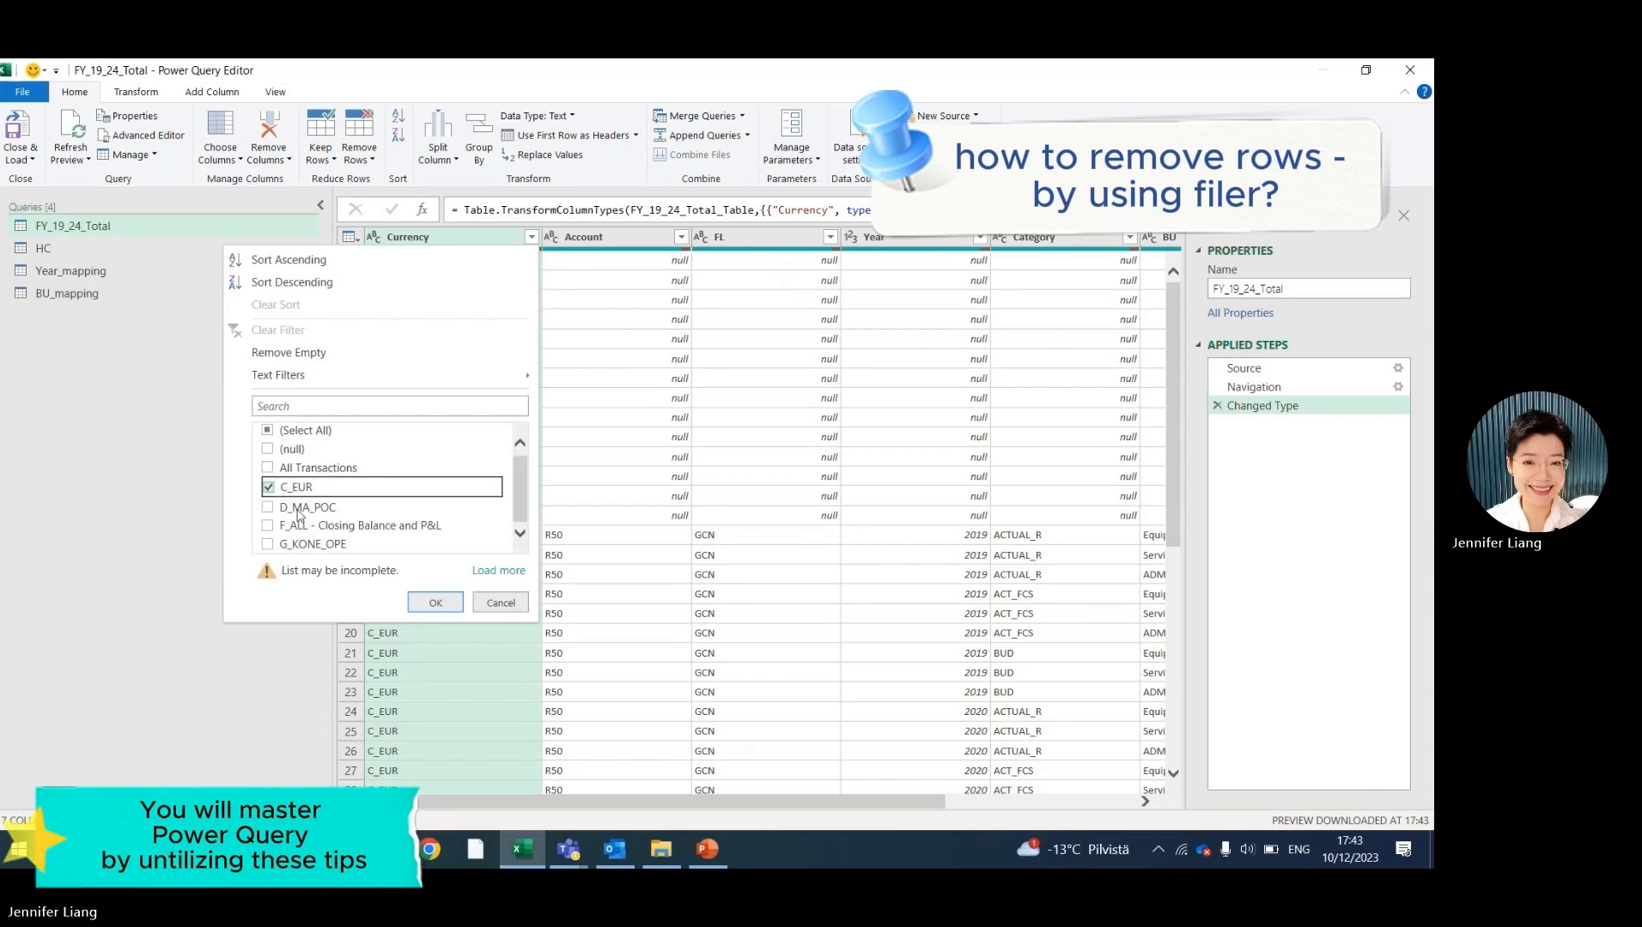
{"action": "left_click", "coordinate": [440, 603]}
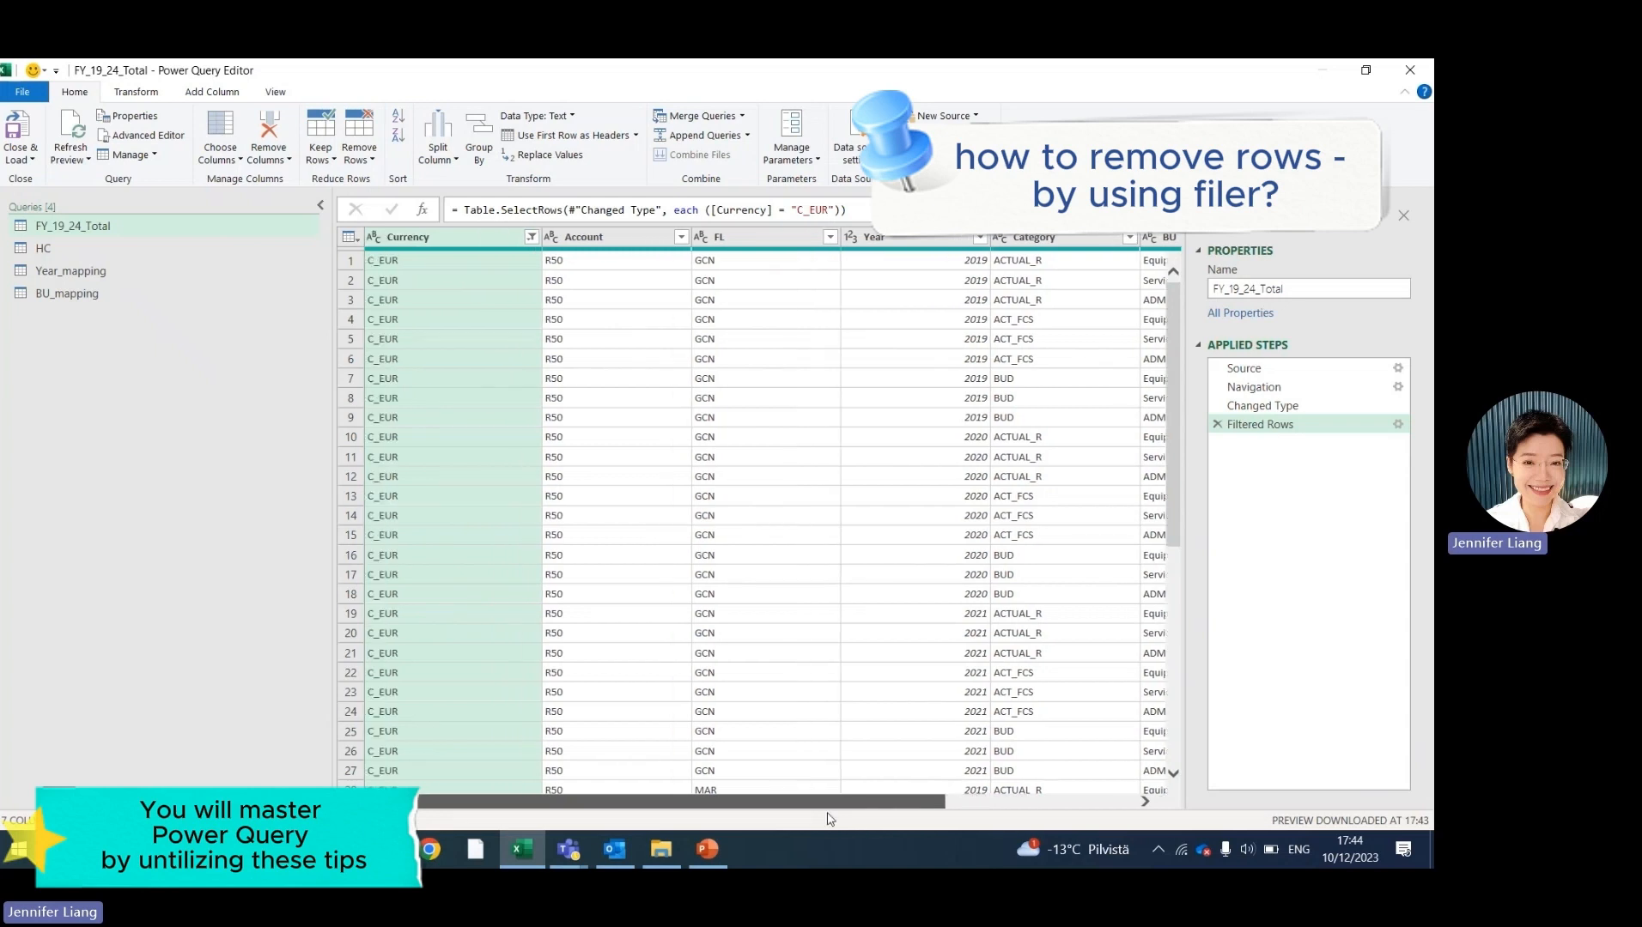
Remove the Currency column from the FY_19_24_Total query.
{"action": "left_click", "coordinate": [410, 235]}
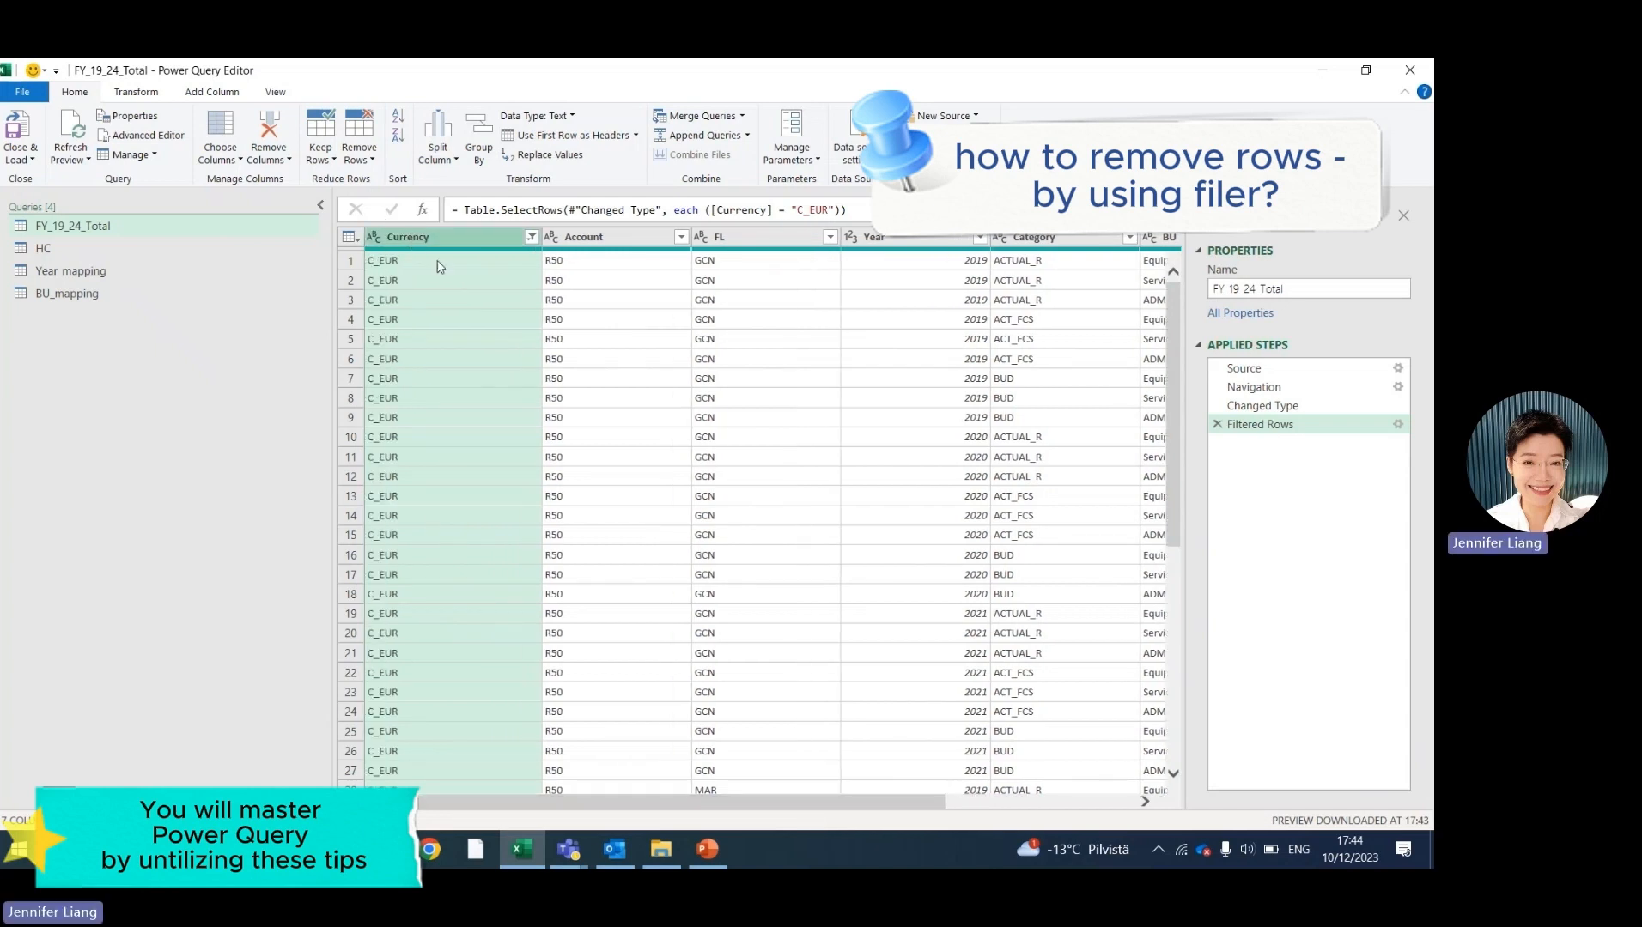
{"action": "left_click", "coordinate": [278, 161]}
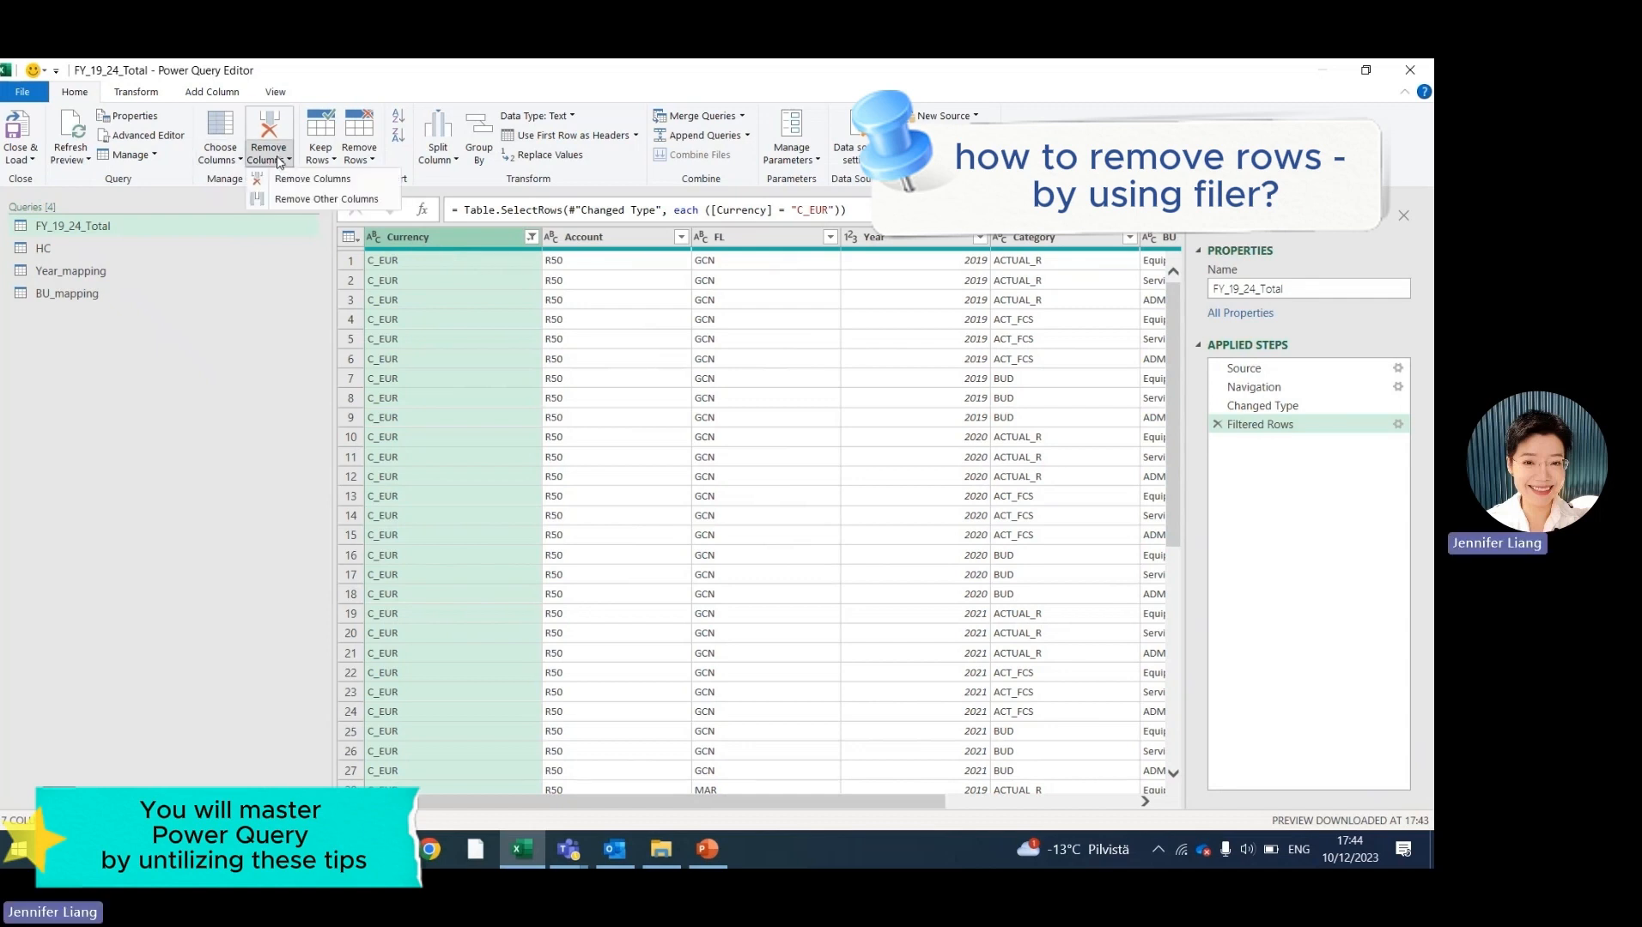
{"action": "left_click", "coordinate": [300, 186]}
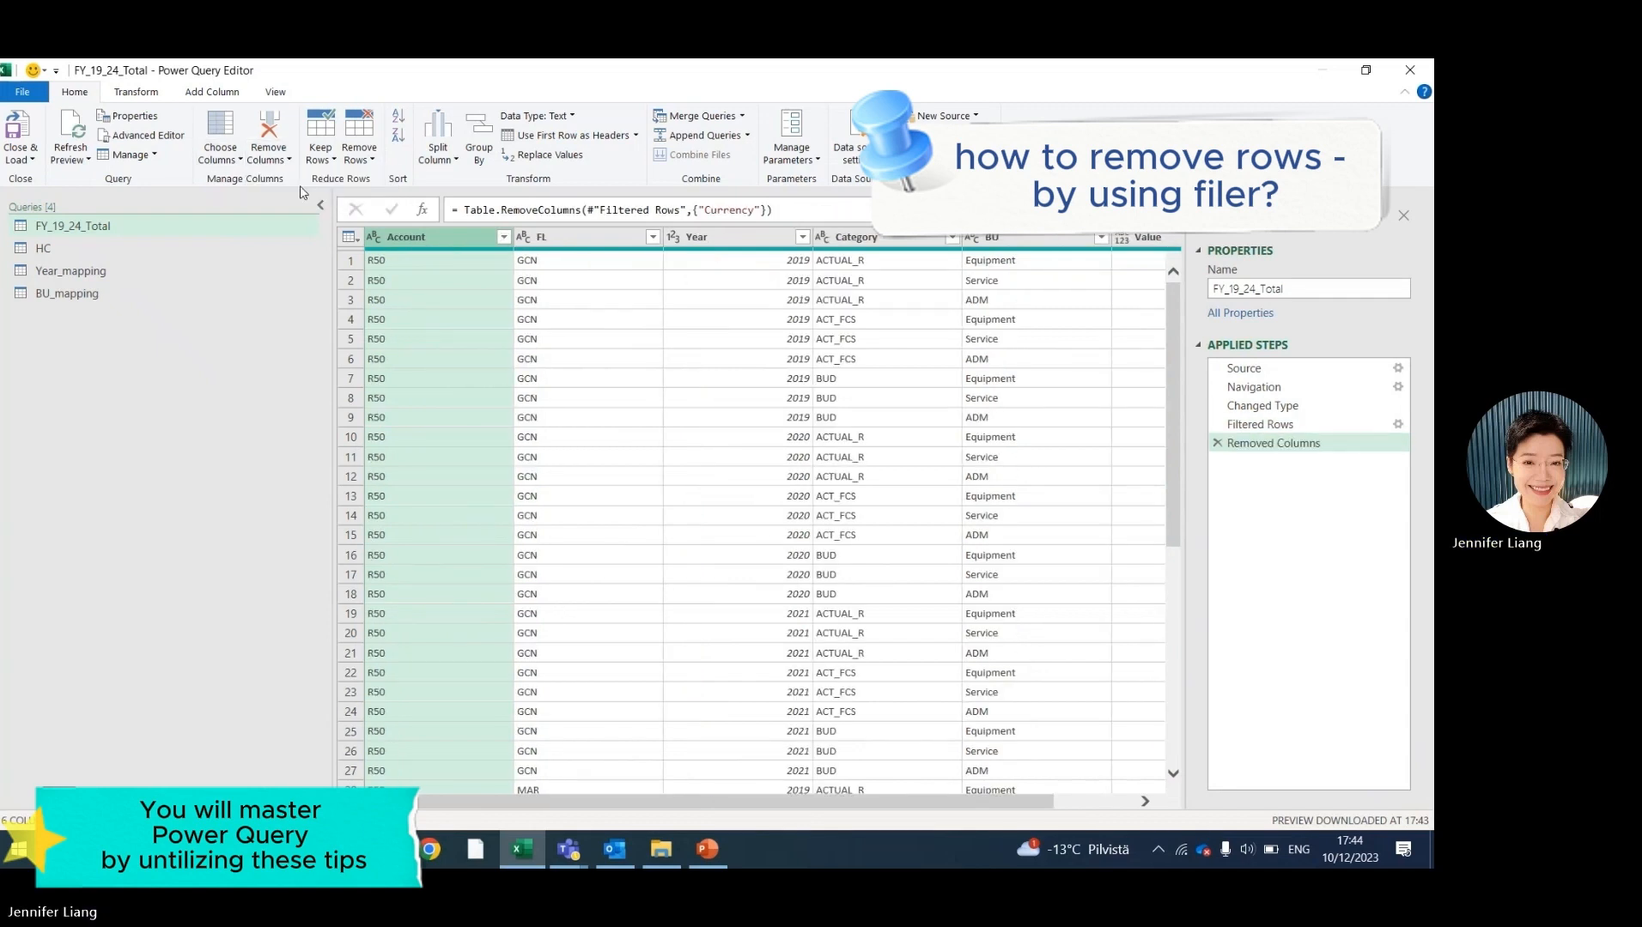
Start a new column from examples based on the selection, and include Year and Category as source columns.
{"action": "left_click_drag", "start_coordinate": [978, 812], "coordinate": [1107, 832]}
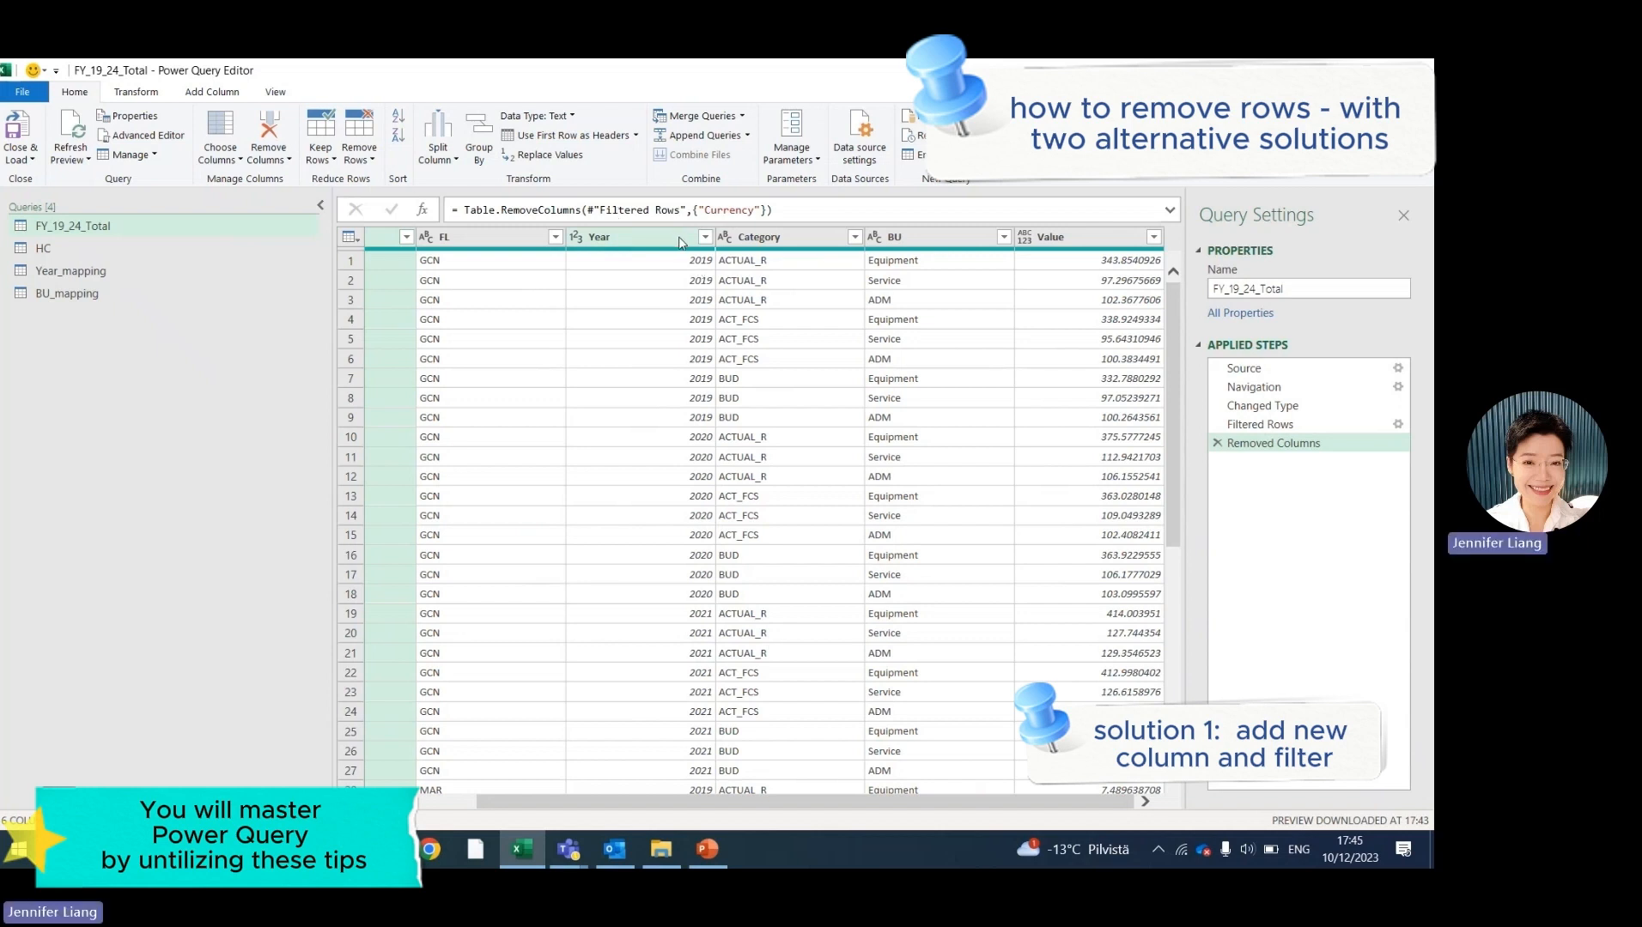
{"action": "left_click", "coordinate": [206, 97]}
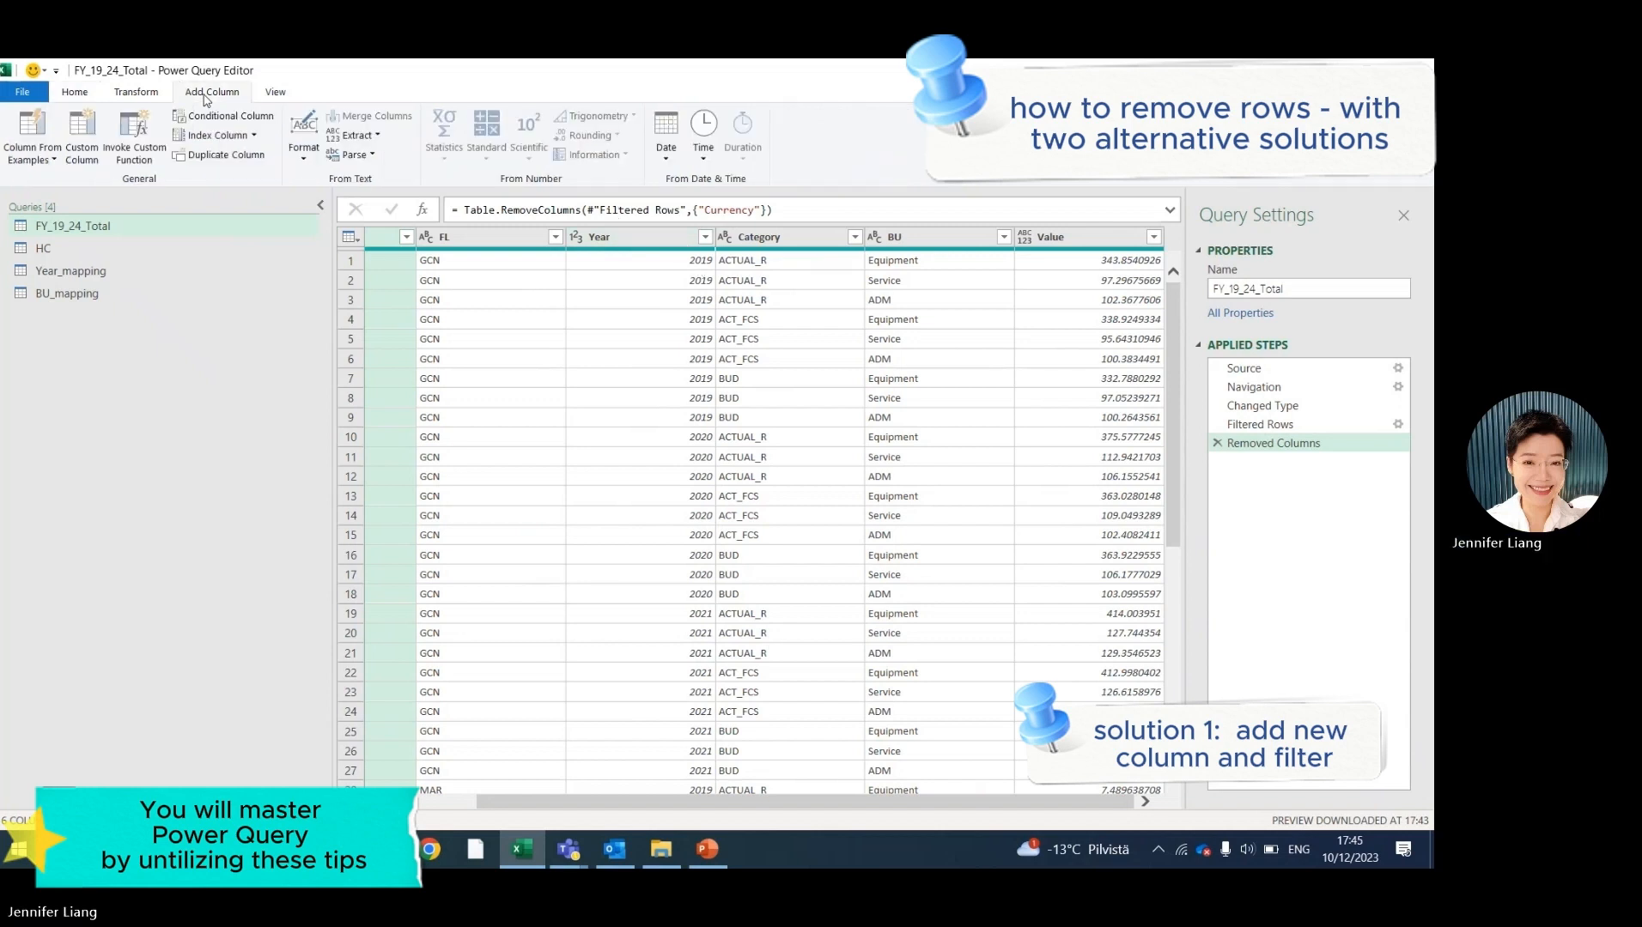
{"action": "left_click", "coordinate": [32, 159]}
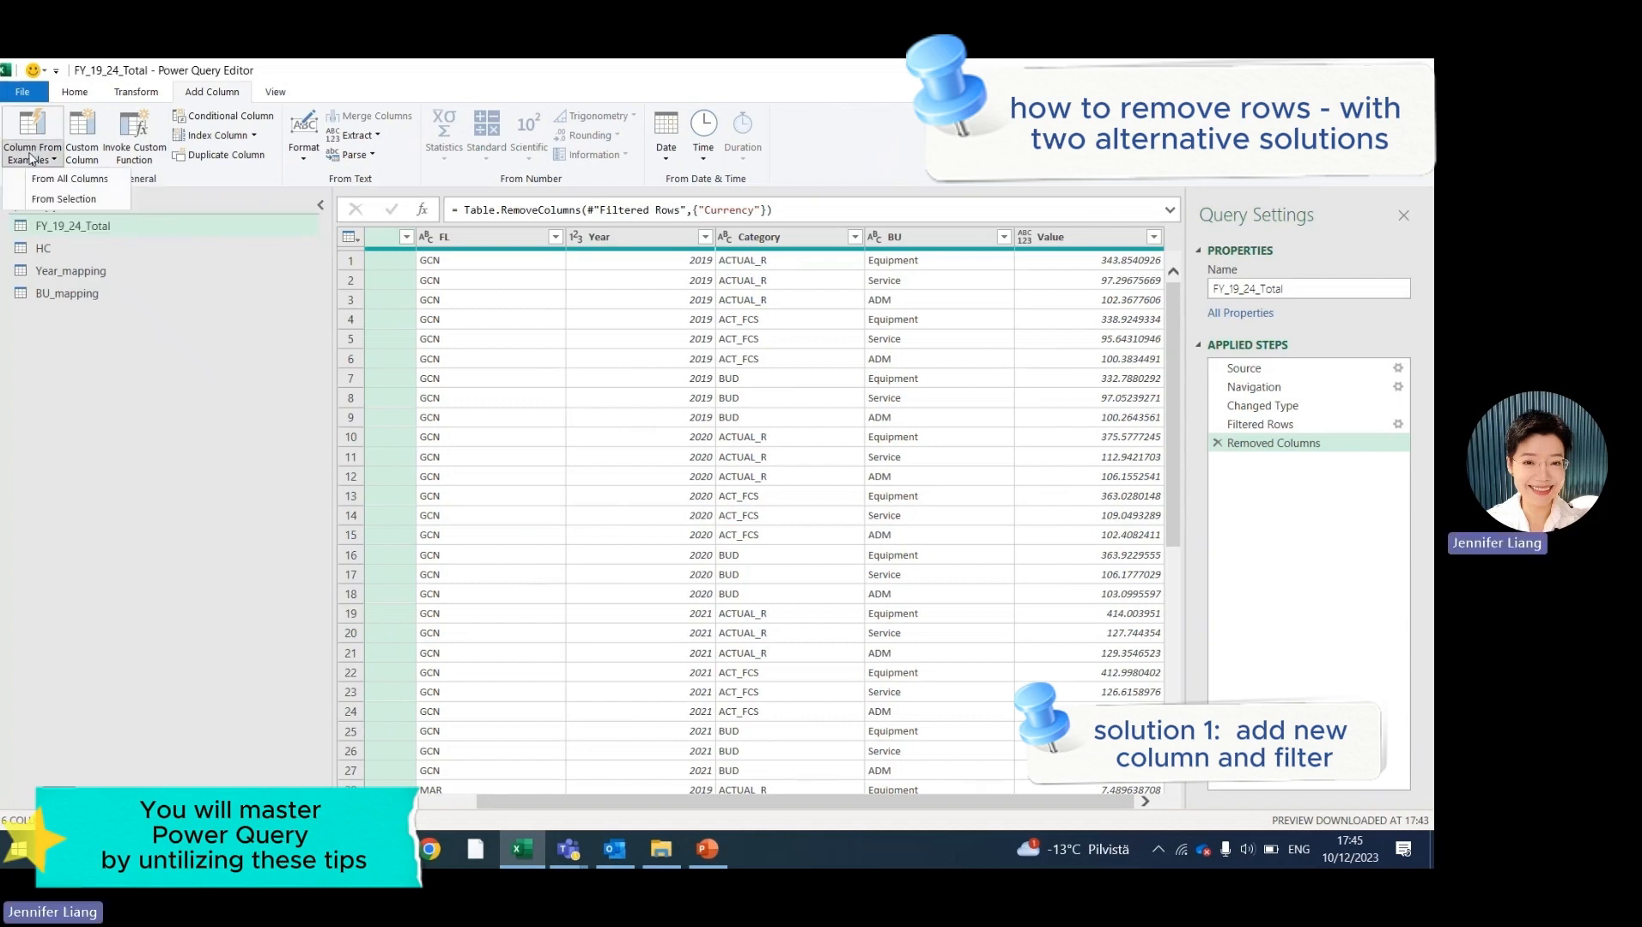
{"action": "left_click", "coordinate": [76, 198]}
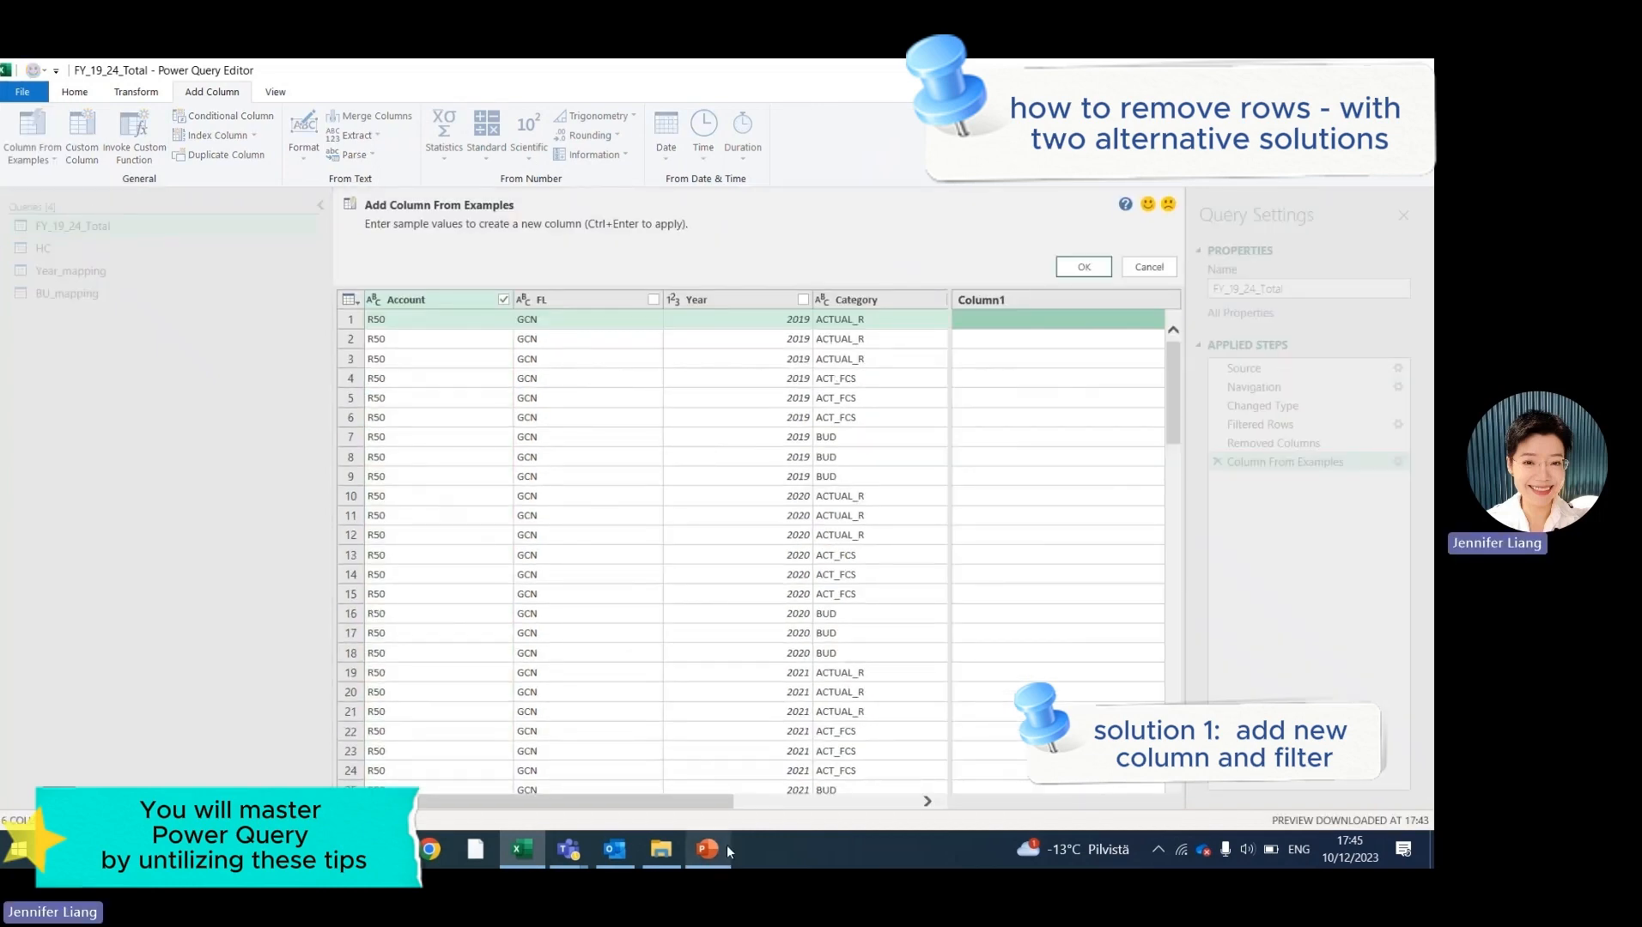
{"action": "left_click_drag", "start_coordinate": [677, 806], "coordinate": [606, 802]}
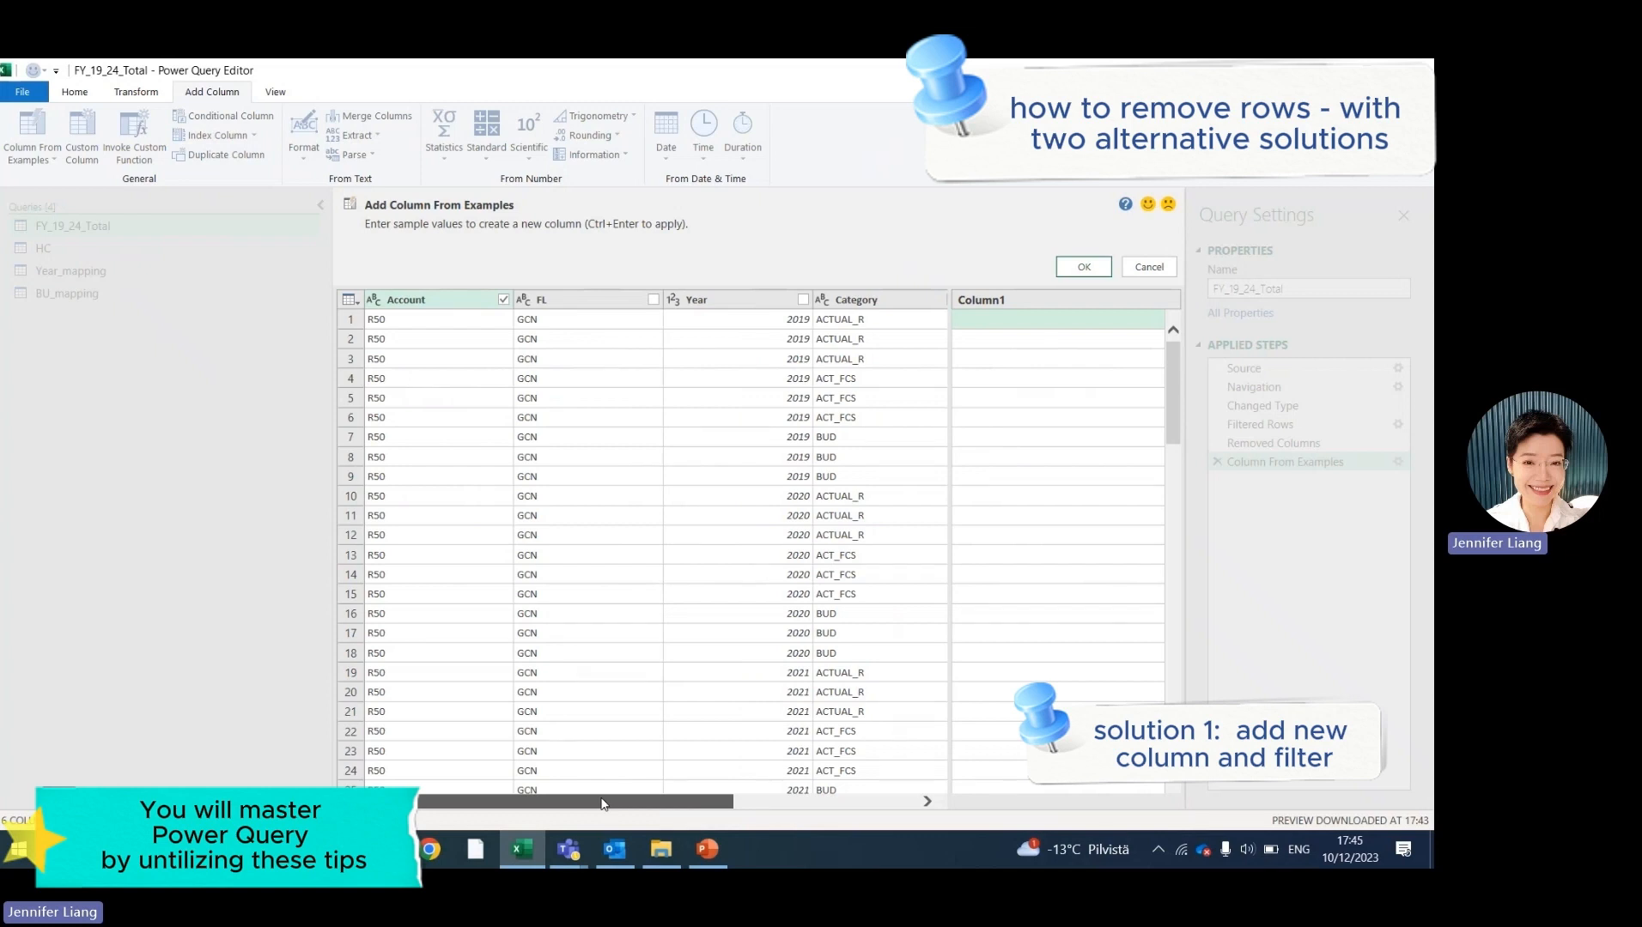
{"action": "left_click", "coordinate": [801, 301]}
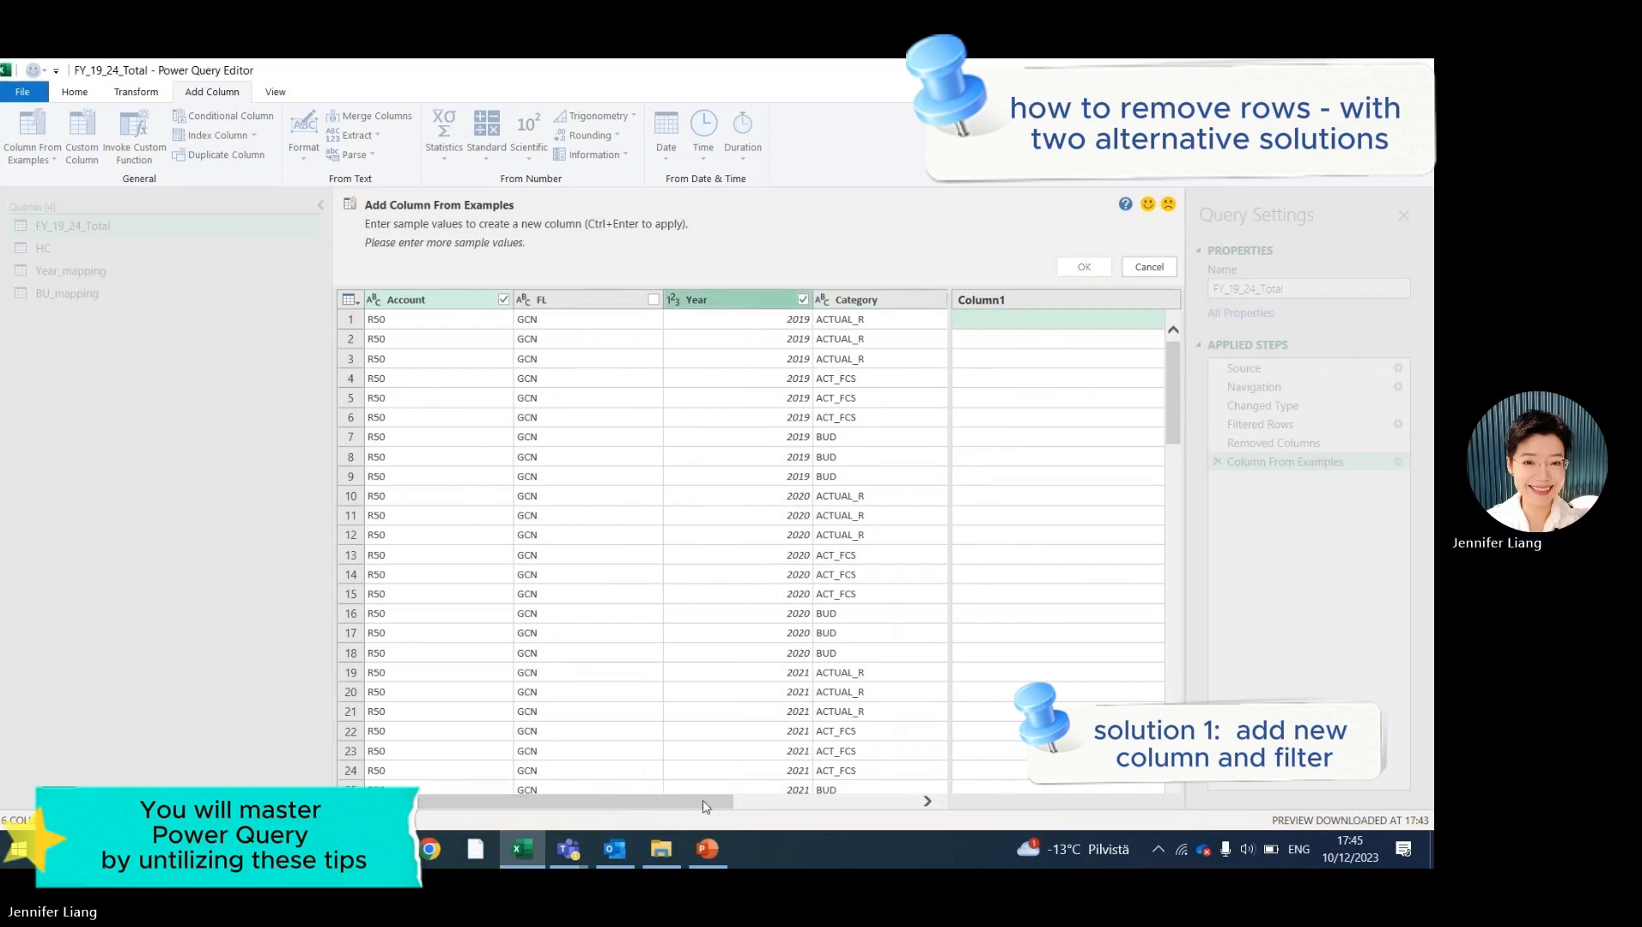
{"action": "left_click_drag", "start_coordinate": [692, 801], "coordinate": [811, 801]}
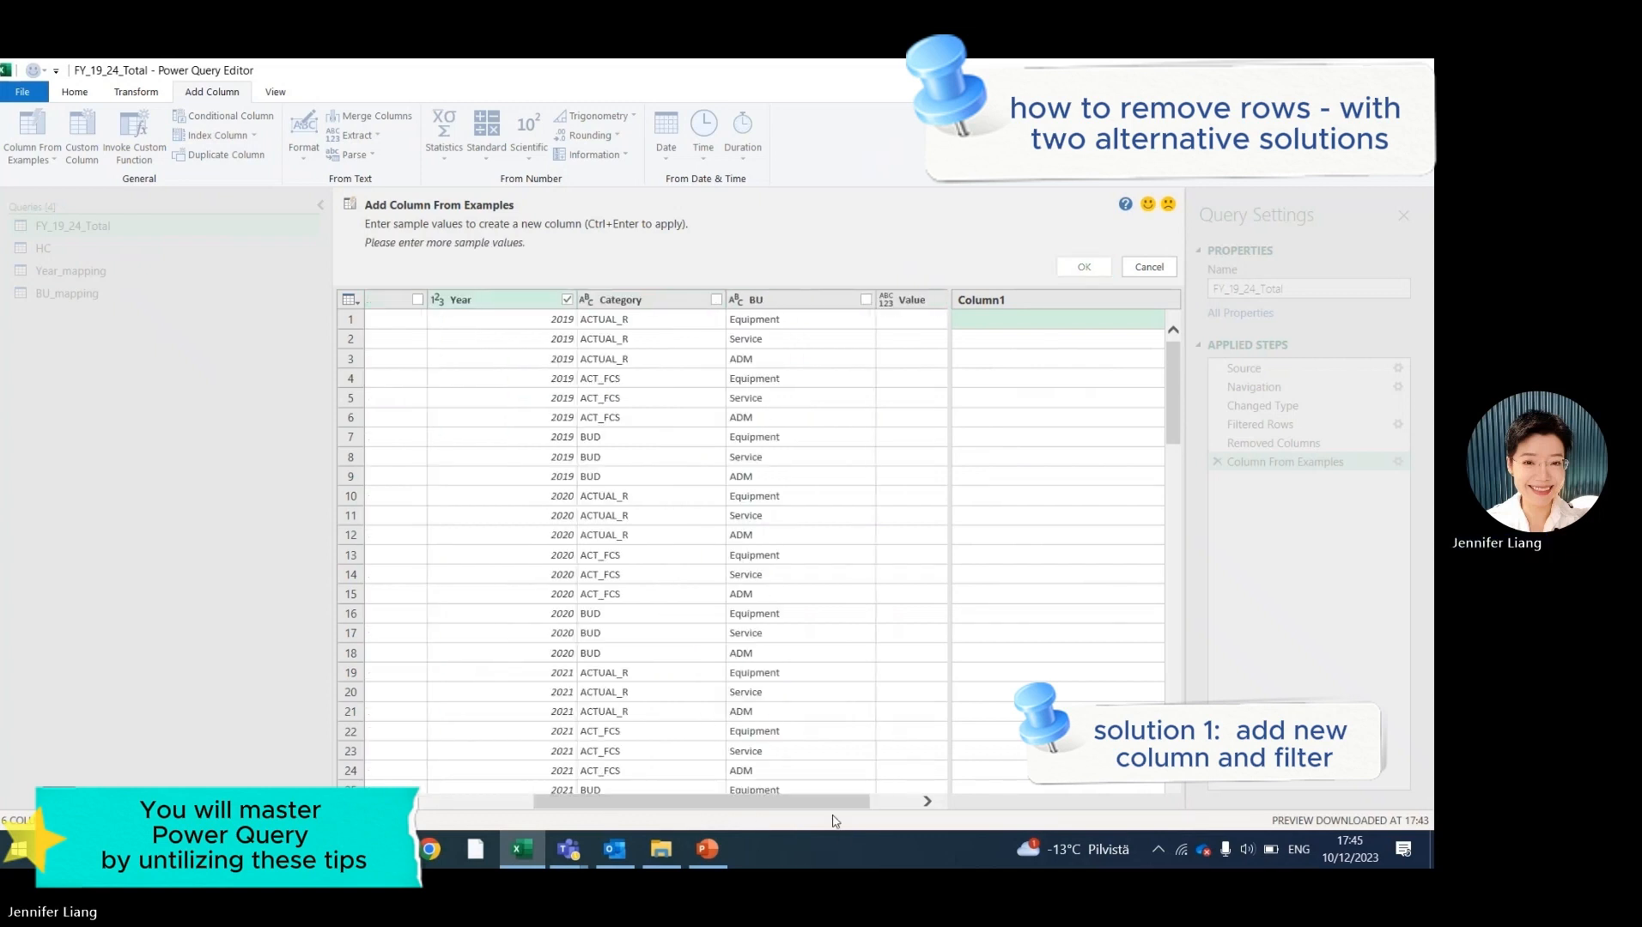
{"action": "left_click", "coordinate": [865, 300]}
{"action": "left_click", "coordinate": [865, 300]}
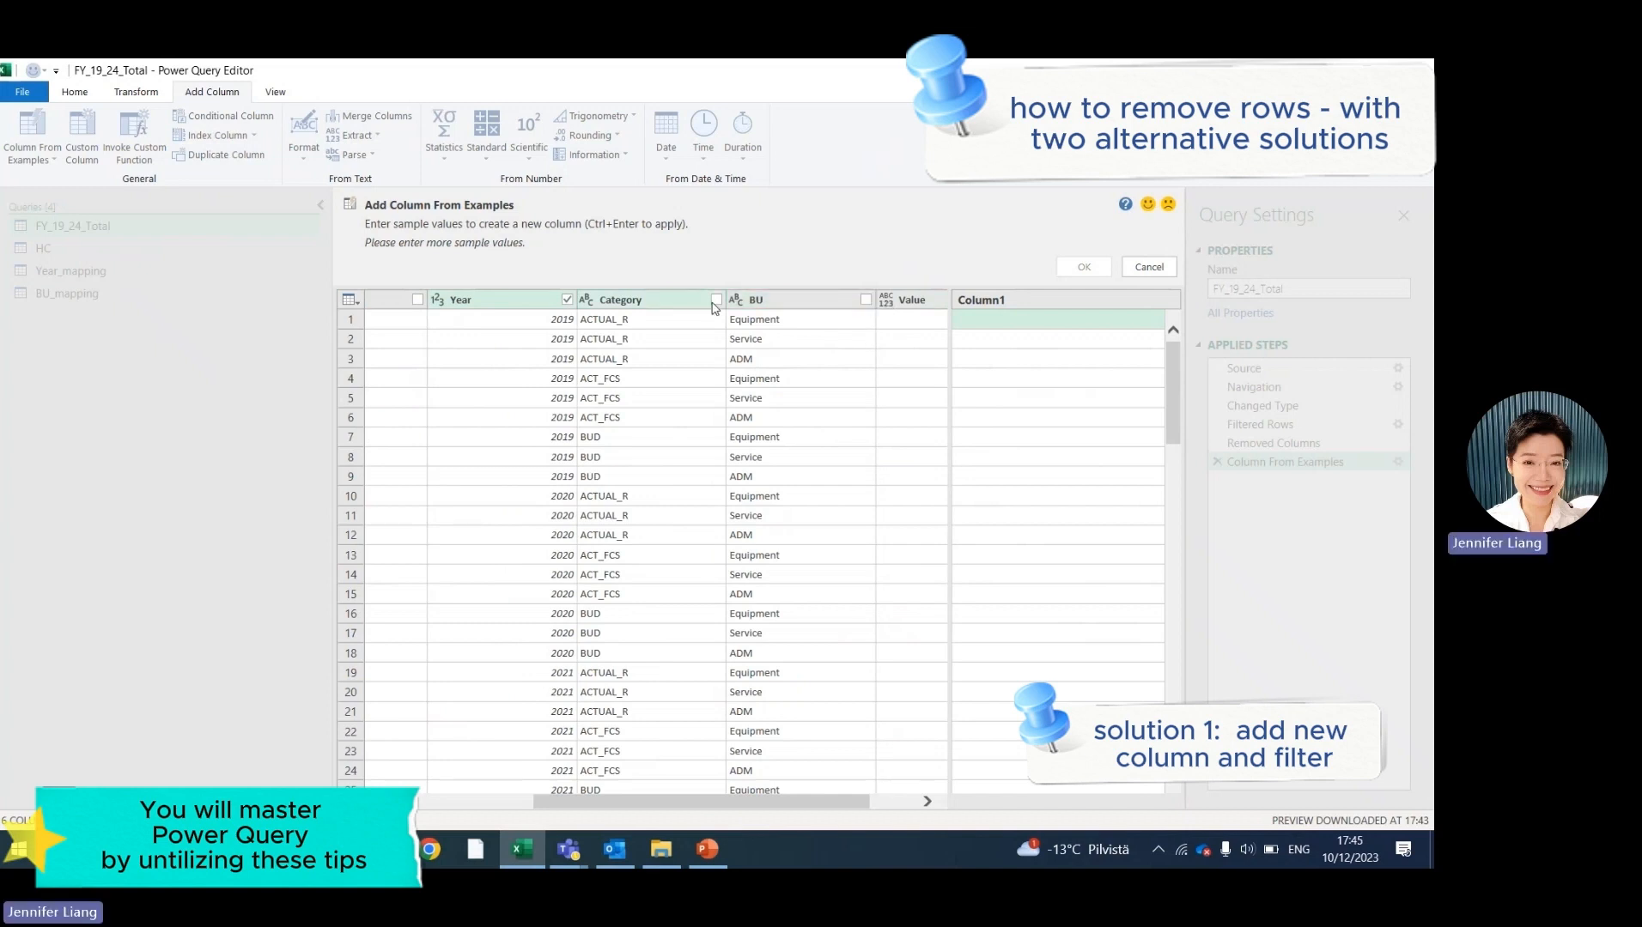
{"action": "left_click", "coordinate": [716, 299]}
Enter 2019ACTUAL_R as the first row's example and create the column combining year and category.
{"action": "left_click", "coordinate": [977, 327]}
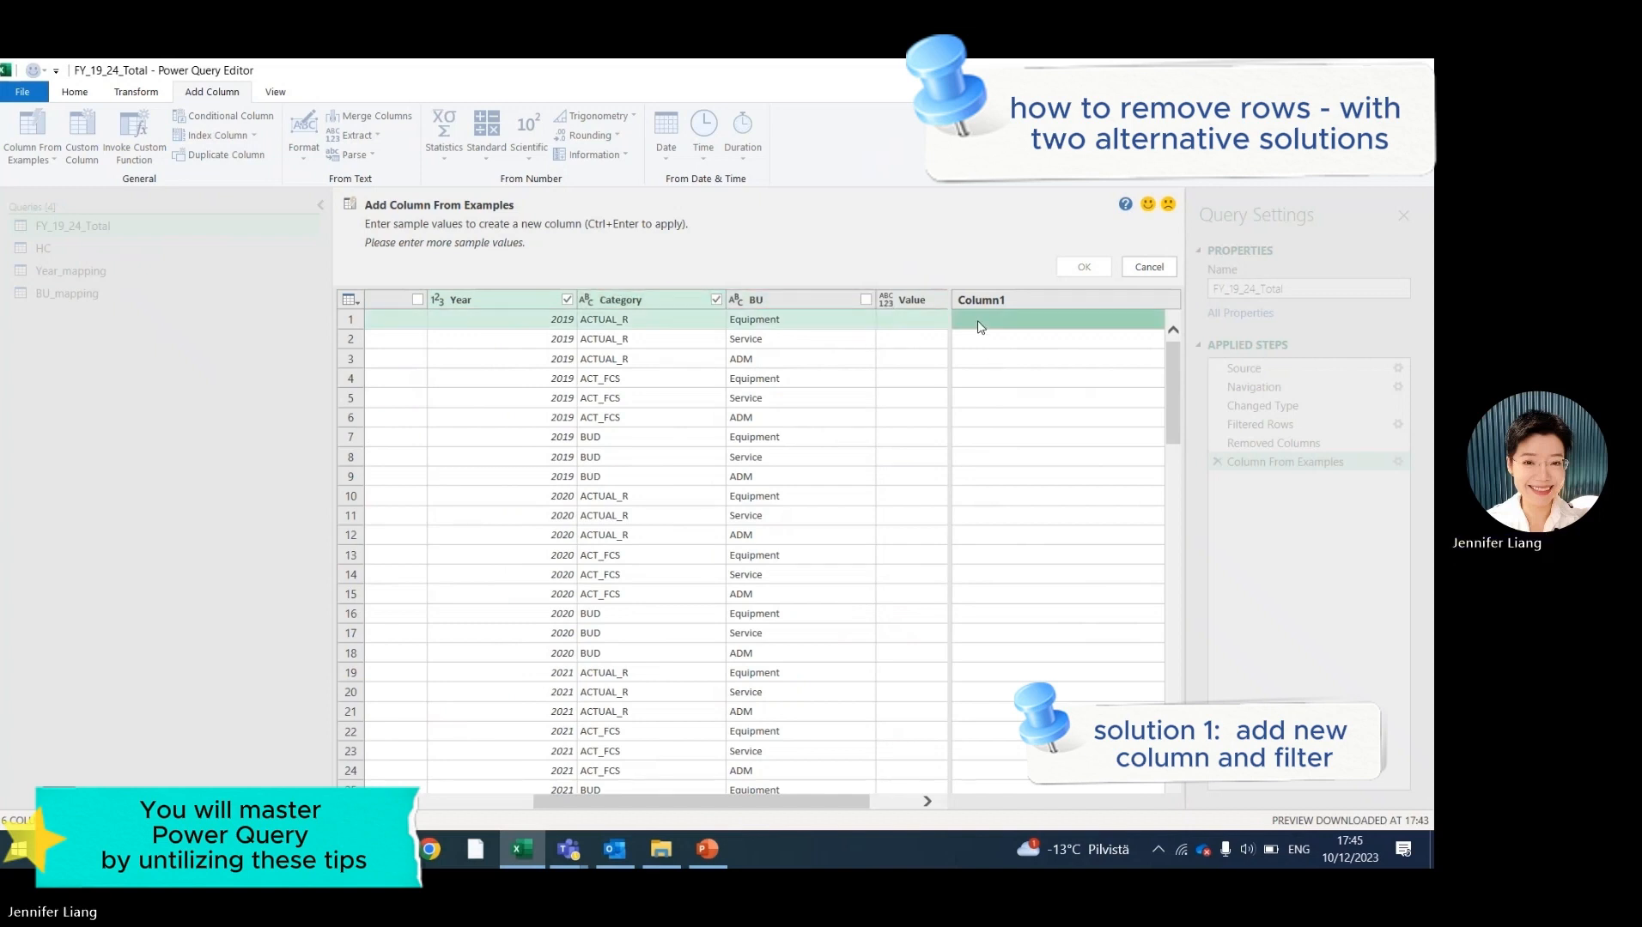
{"action": "left_click", "coordinate": [977, 326]}
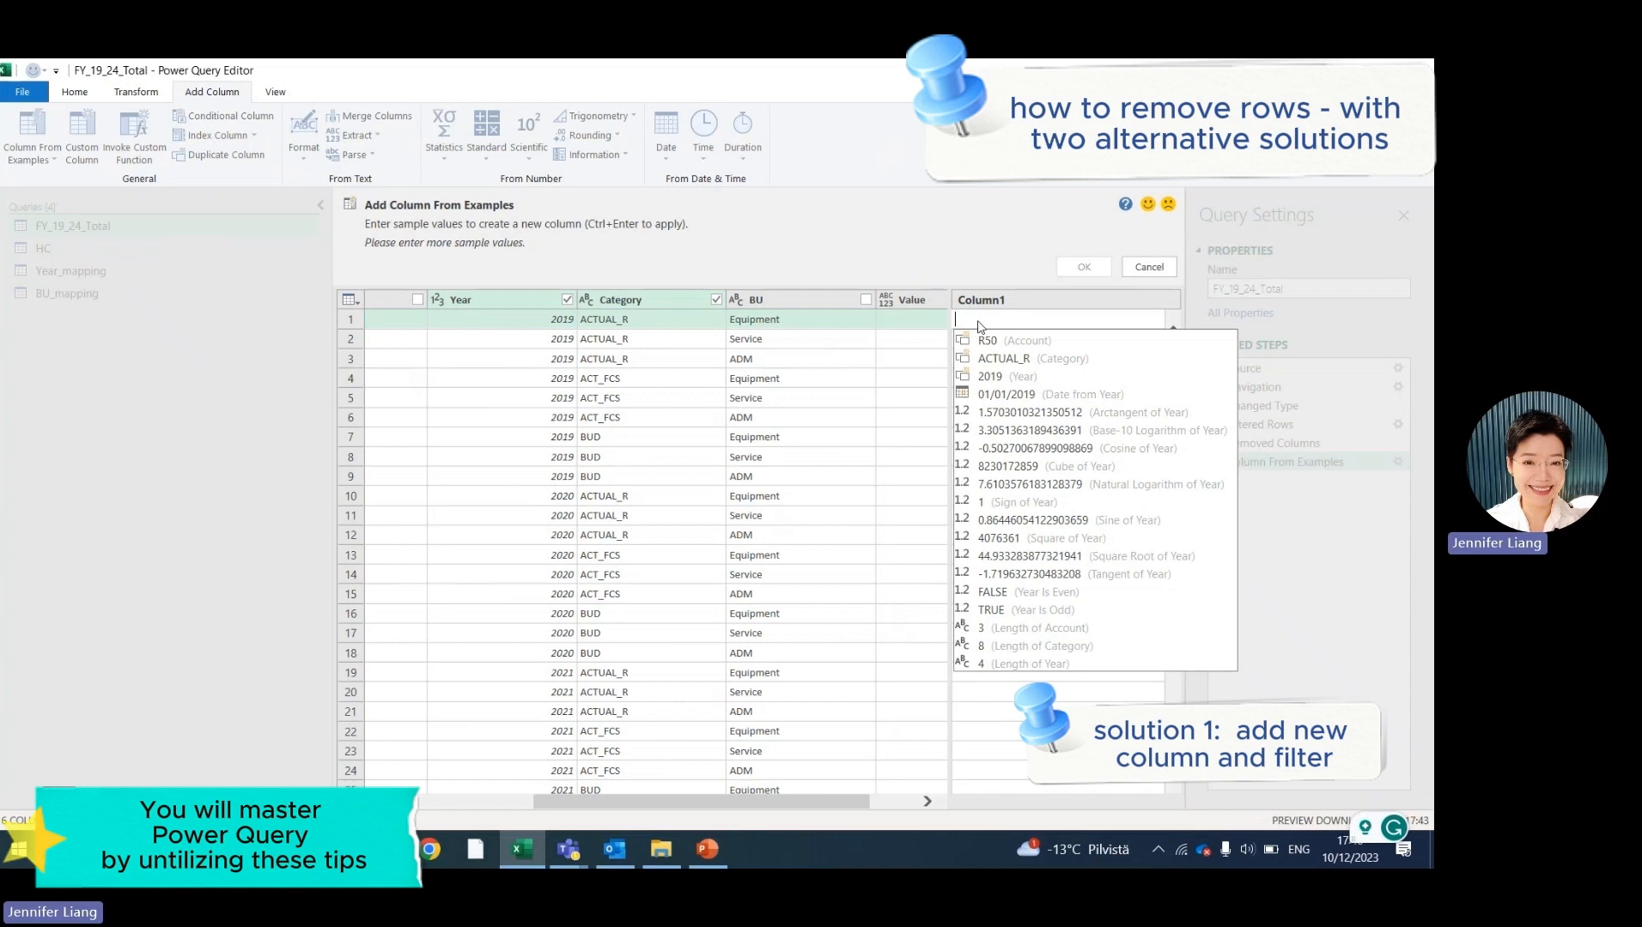
{"action": "type", "text": "20"}
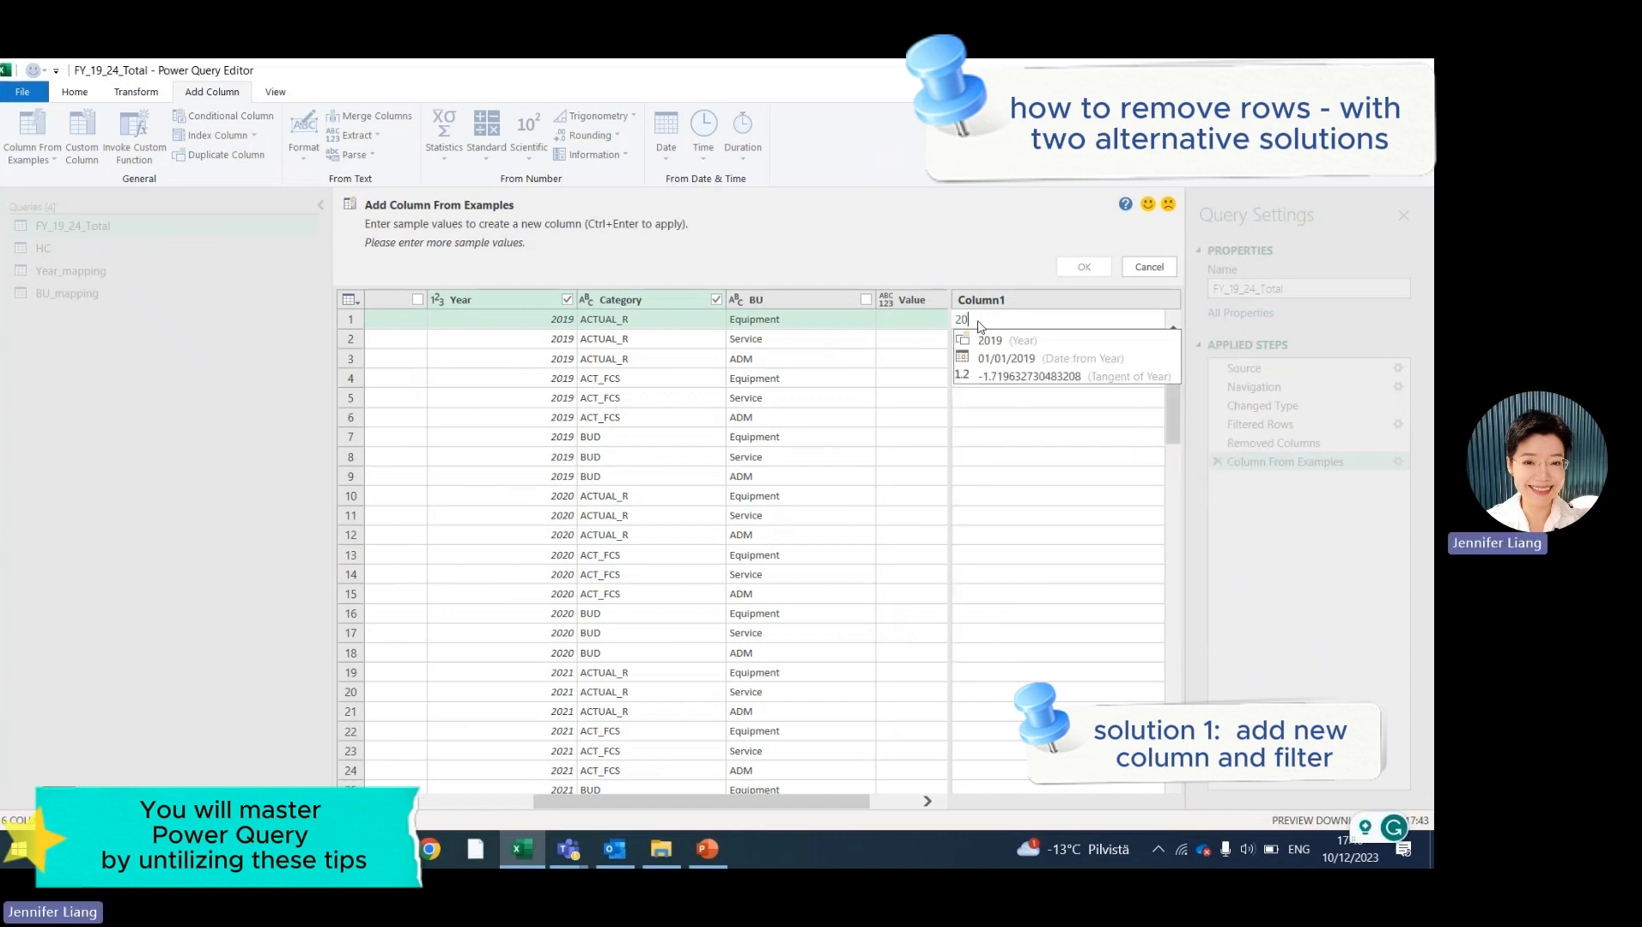
{"action": "type", "text": "19"}
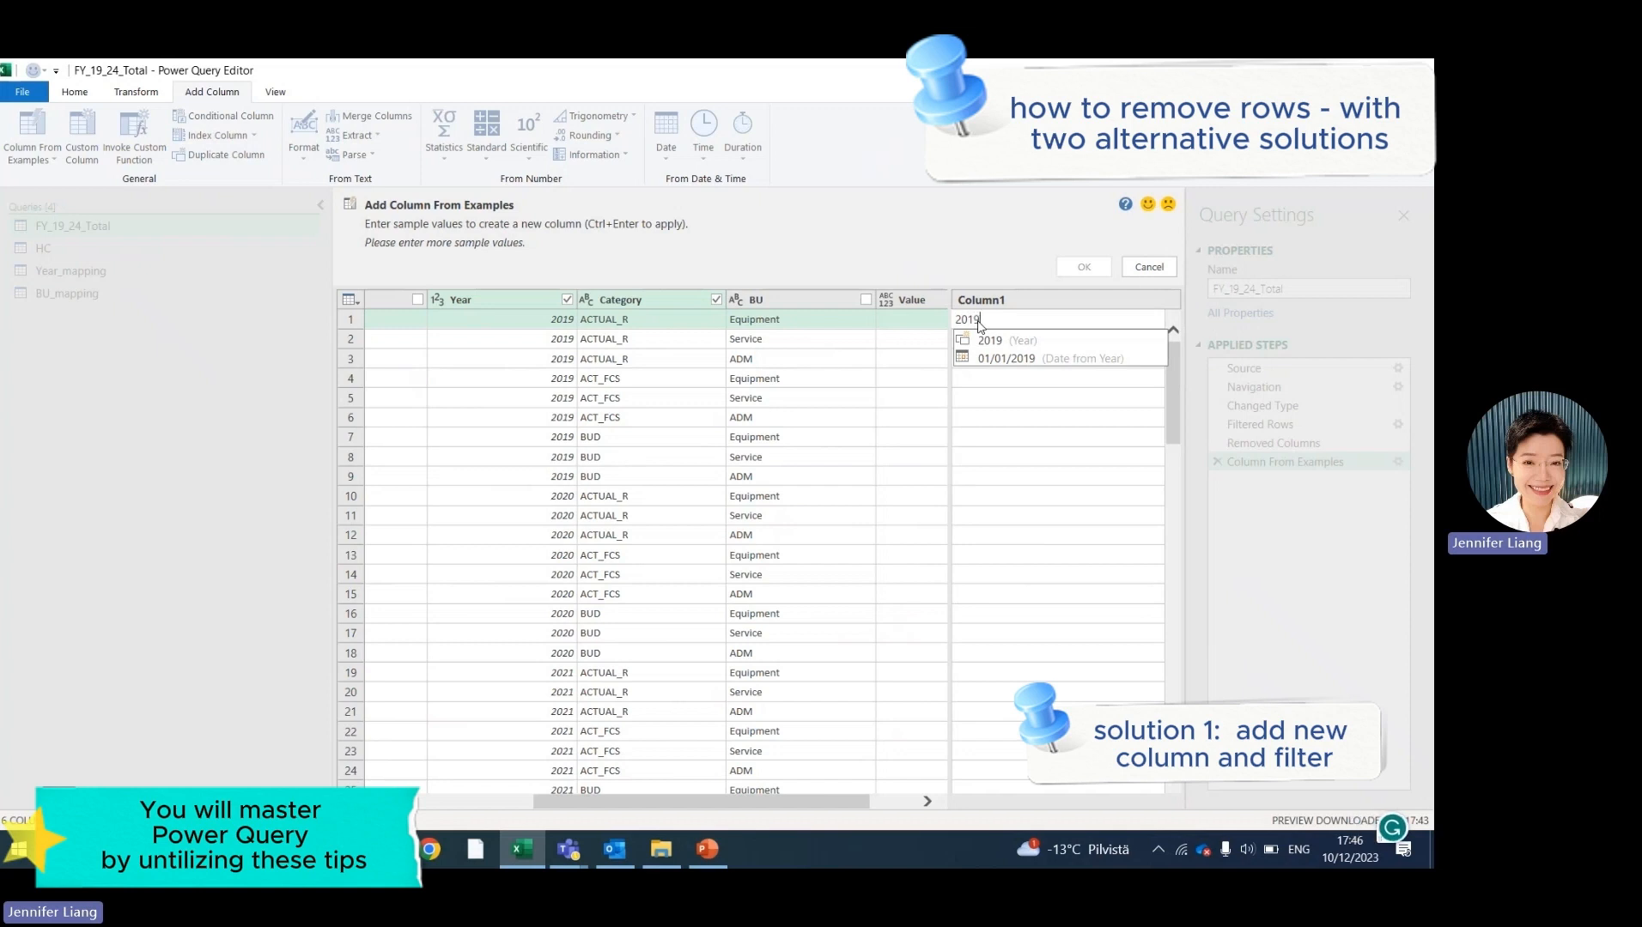
{"action": "type", "text": "ACTU"}
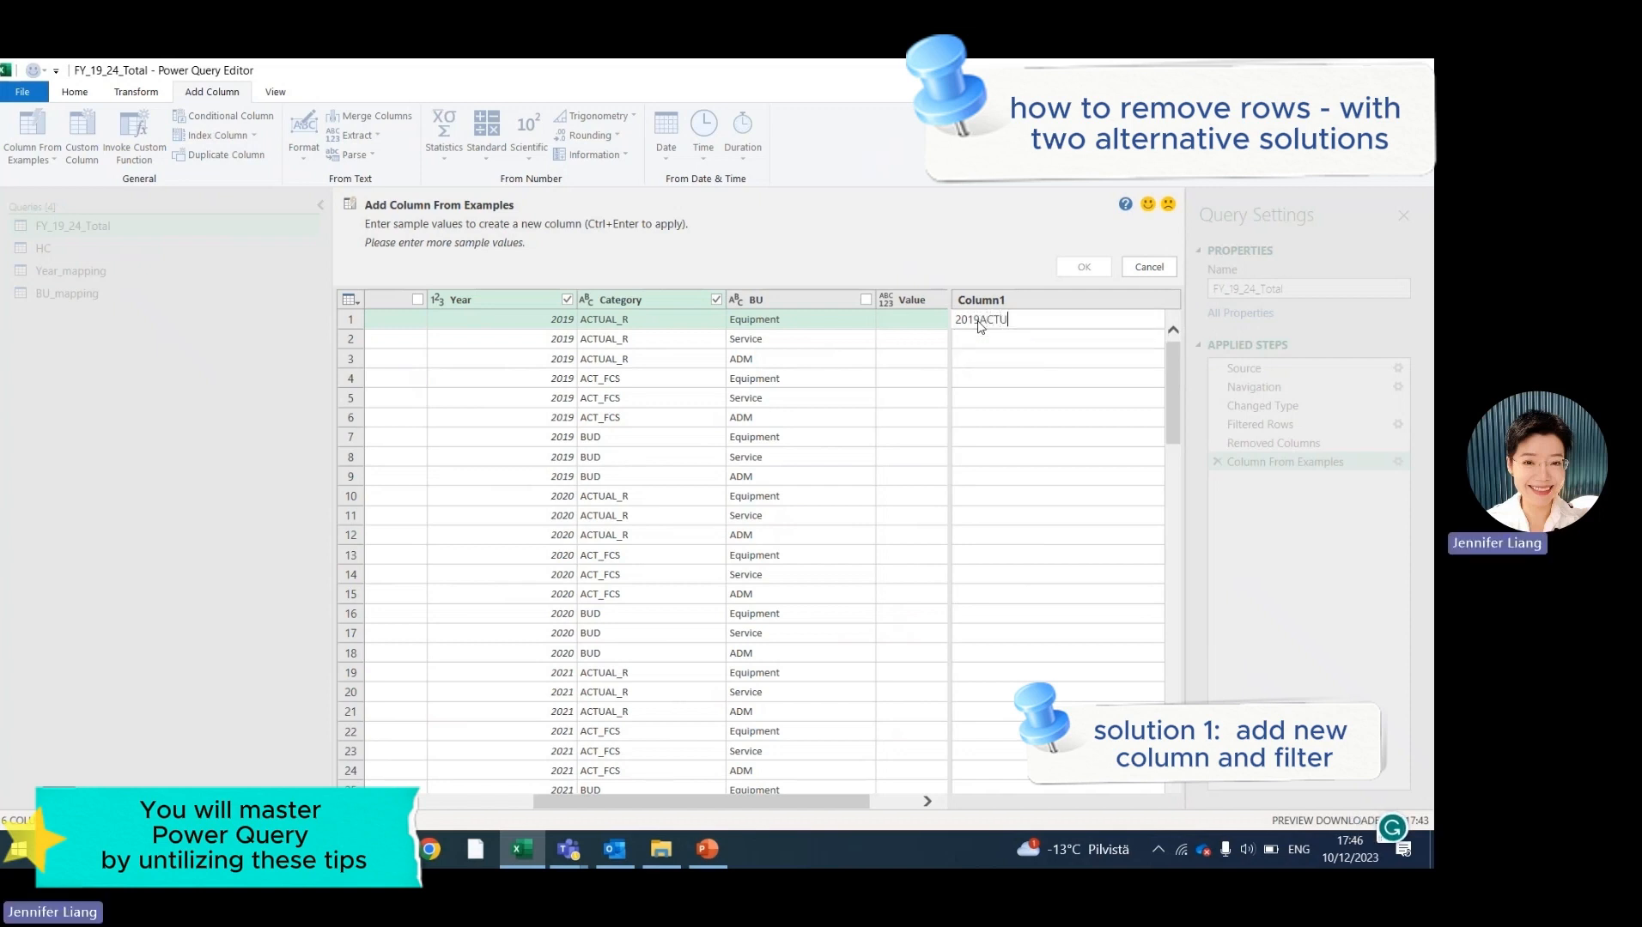
{"action": "type", "text": "AL"}
{"action": "type", "text": "_r"}
{"action": "type", "text": "R"}
{"action": "key", "text": "Return"}
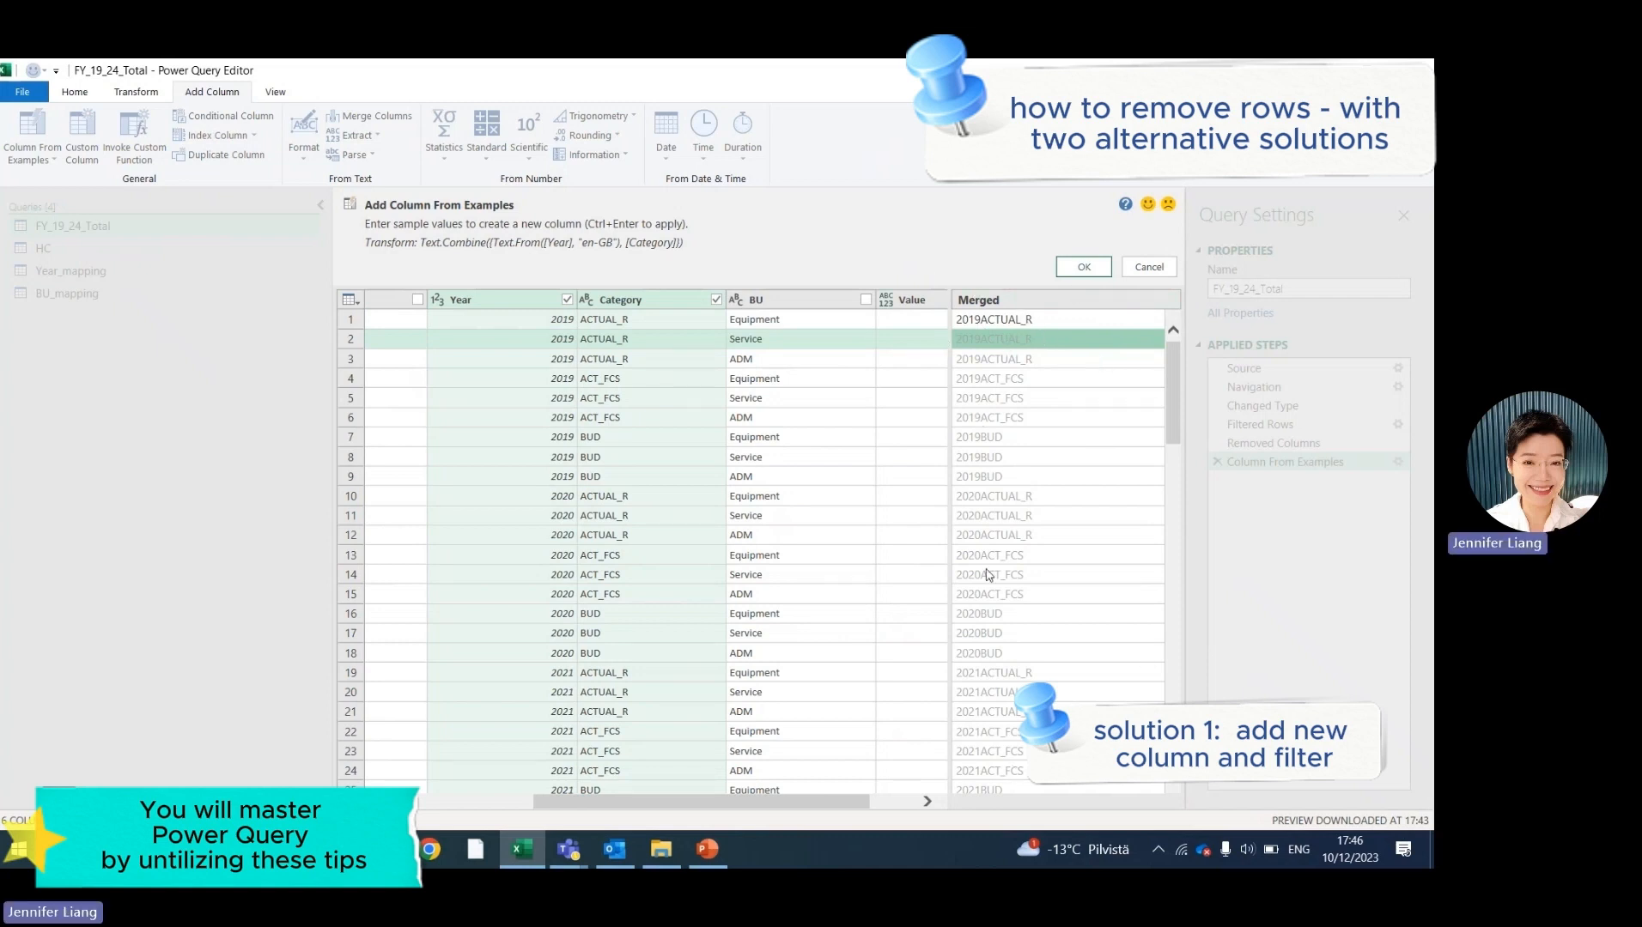
{"action": "scroll", "coordinate": [992, 574], "scroll_direction": "down", "scroll_amount": 10}
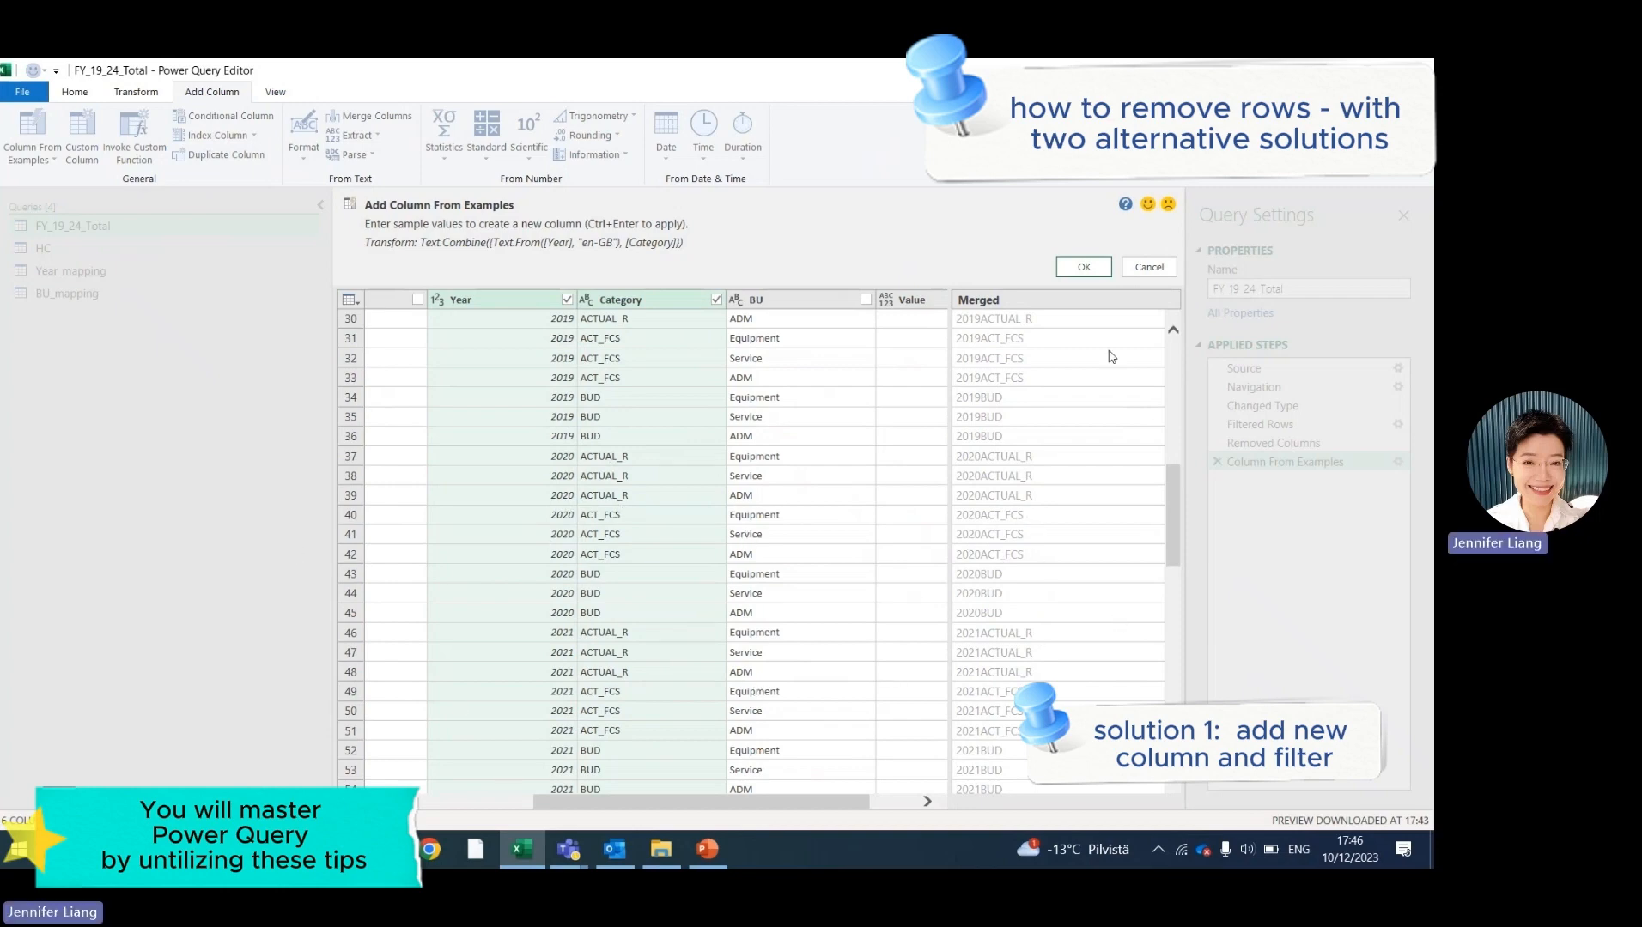
{"action": "left_click", "coordinate": [1081, 267]}
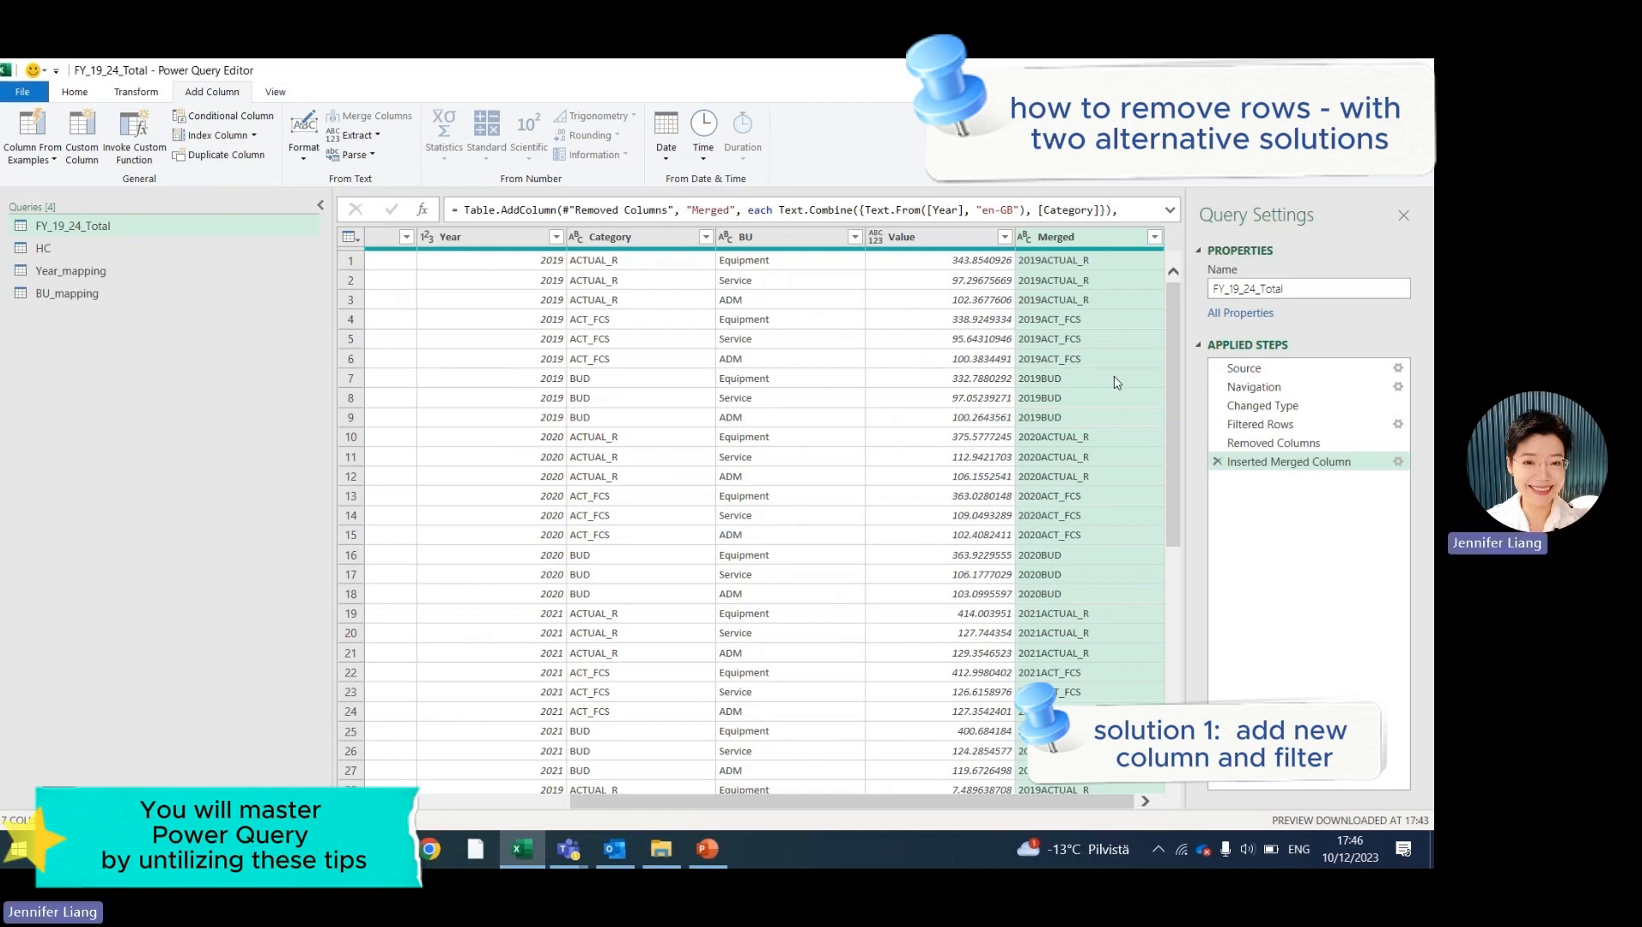
Load all filter values of the Merged column and exclude the ACT_FCS and BUD entries for 2019, 2020 and 2021.
{"action": "left_click", "coordinate": [1154, 238]}
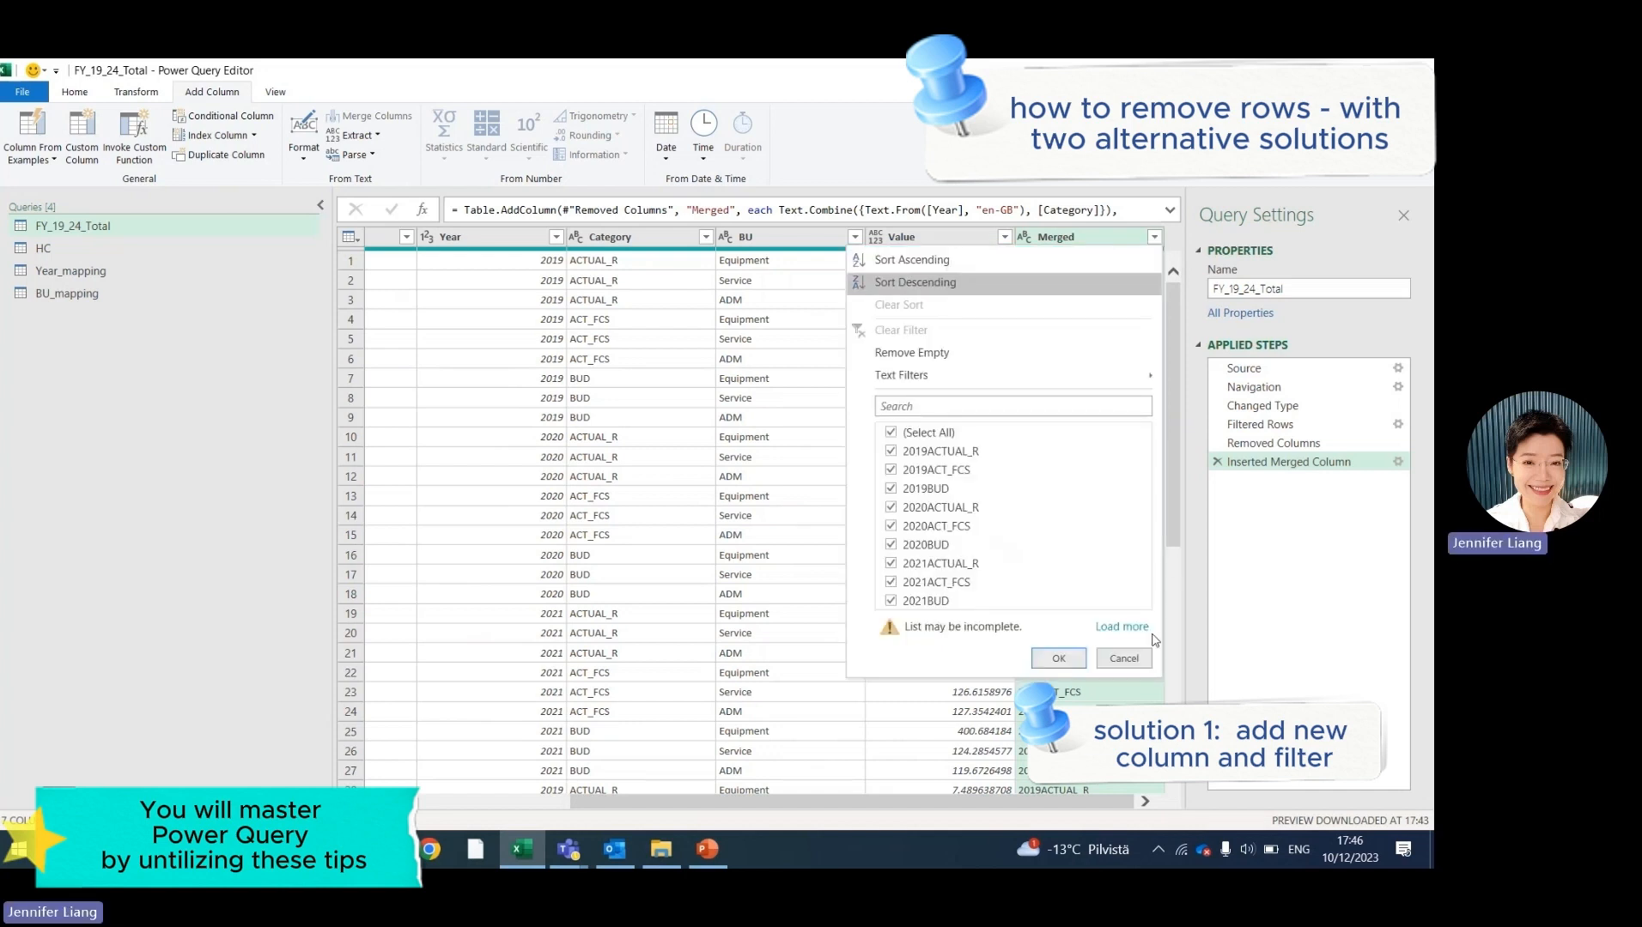
{"action": "left_click", "coordinate": [1122, 627]}
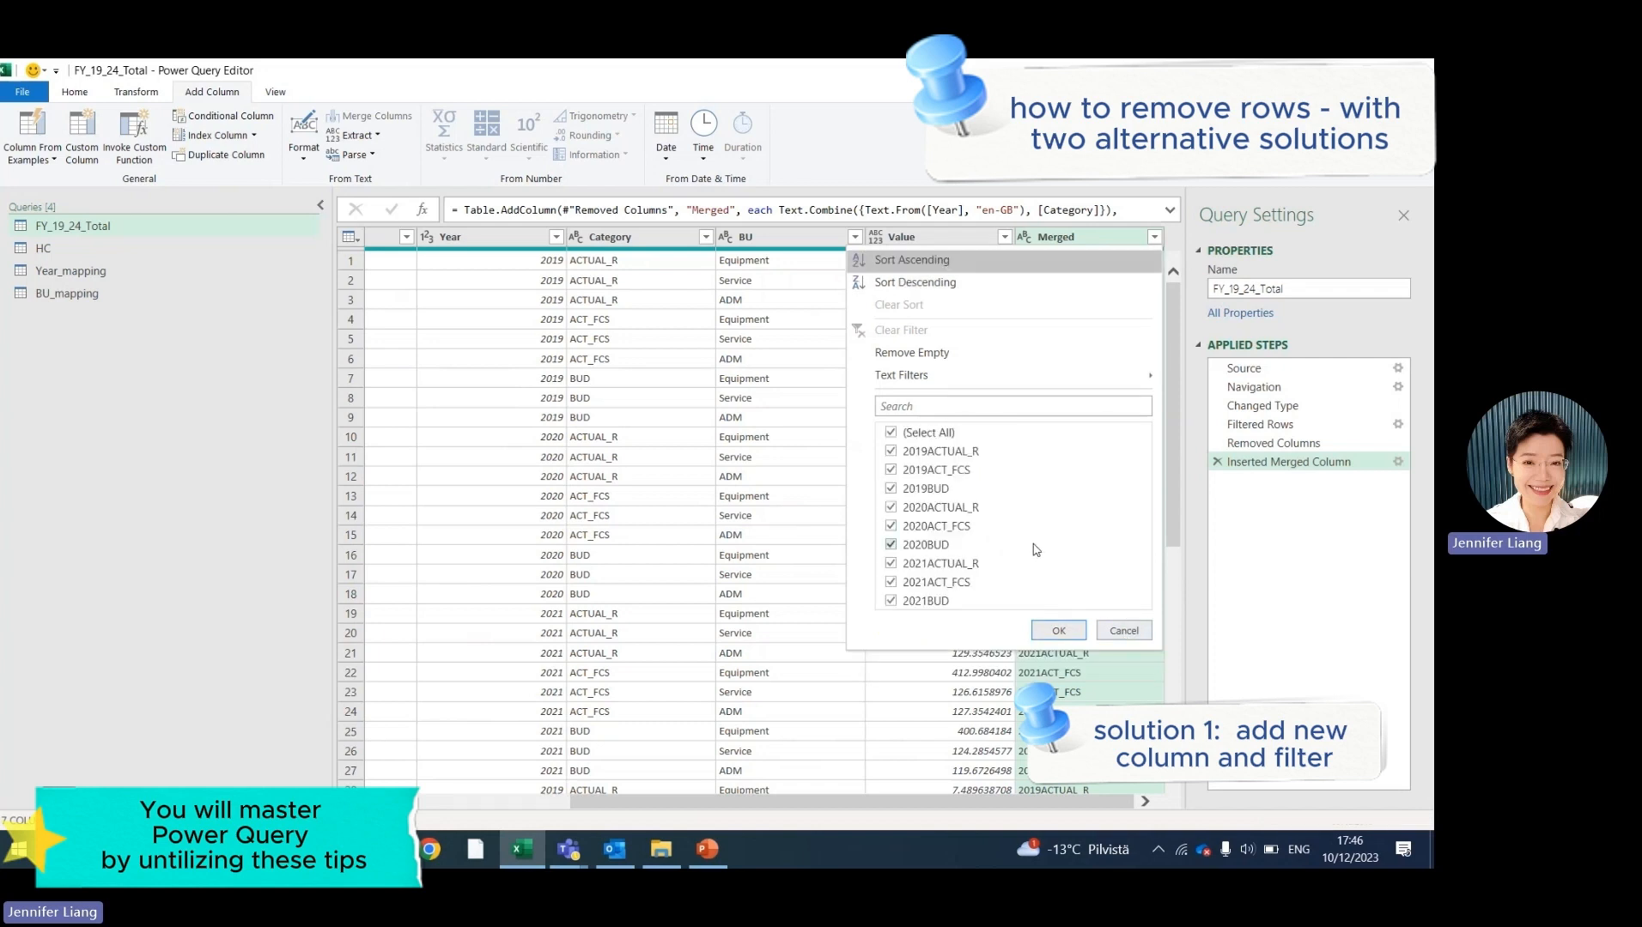
{"action": "left_click", "coordinate": [889, 473]}
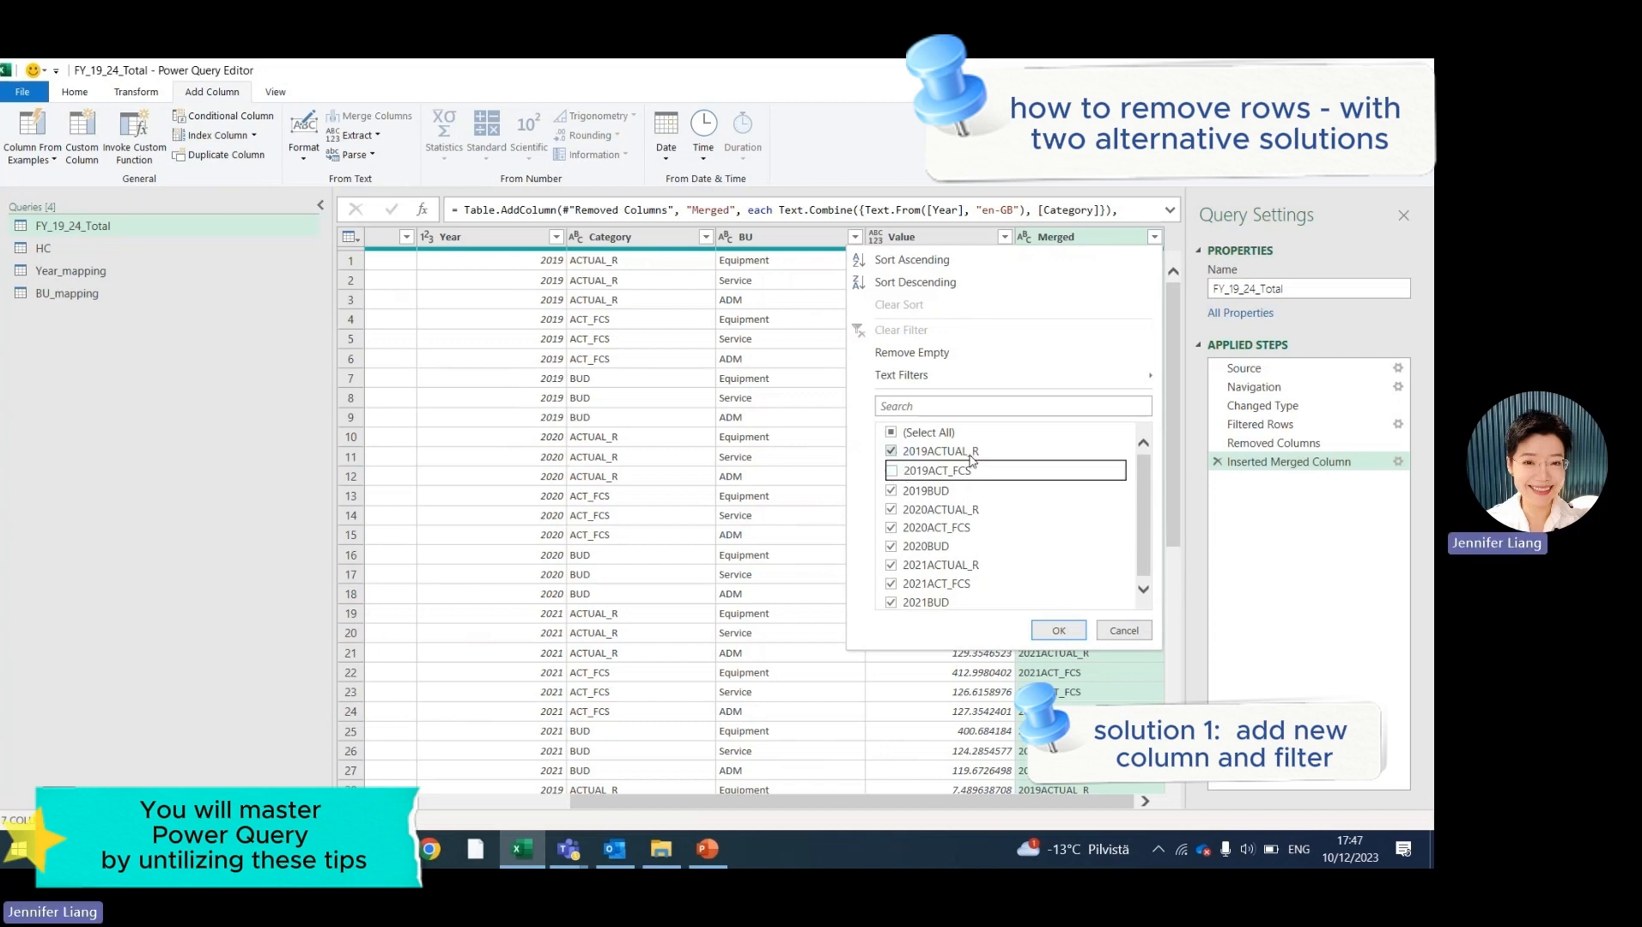
{"action": "left_click", "coordinate": [892, 490]}
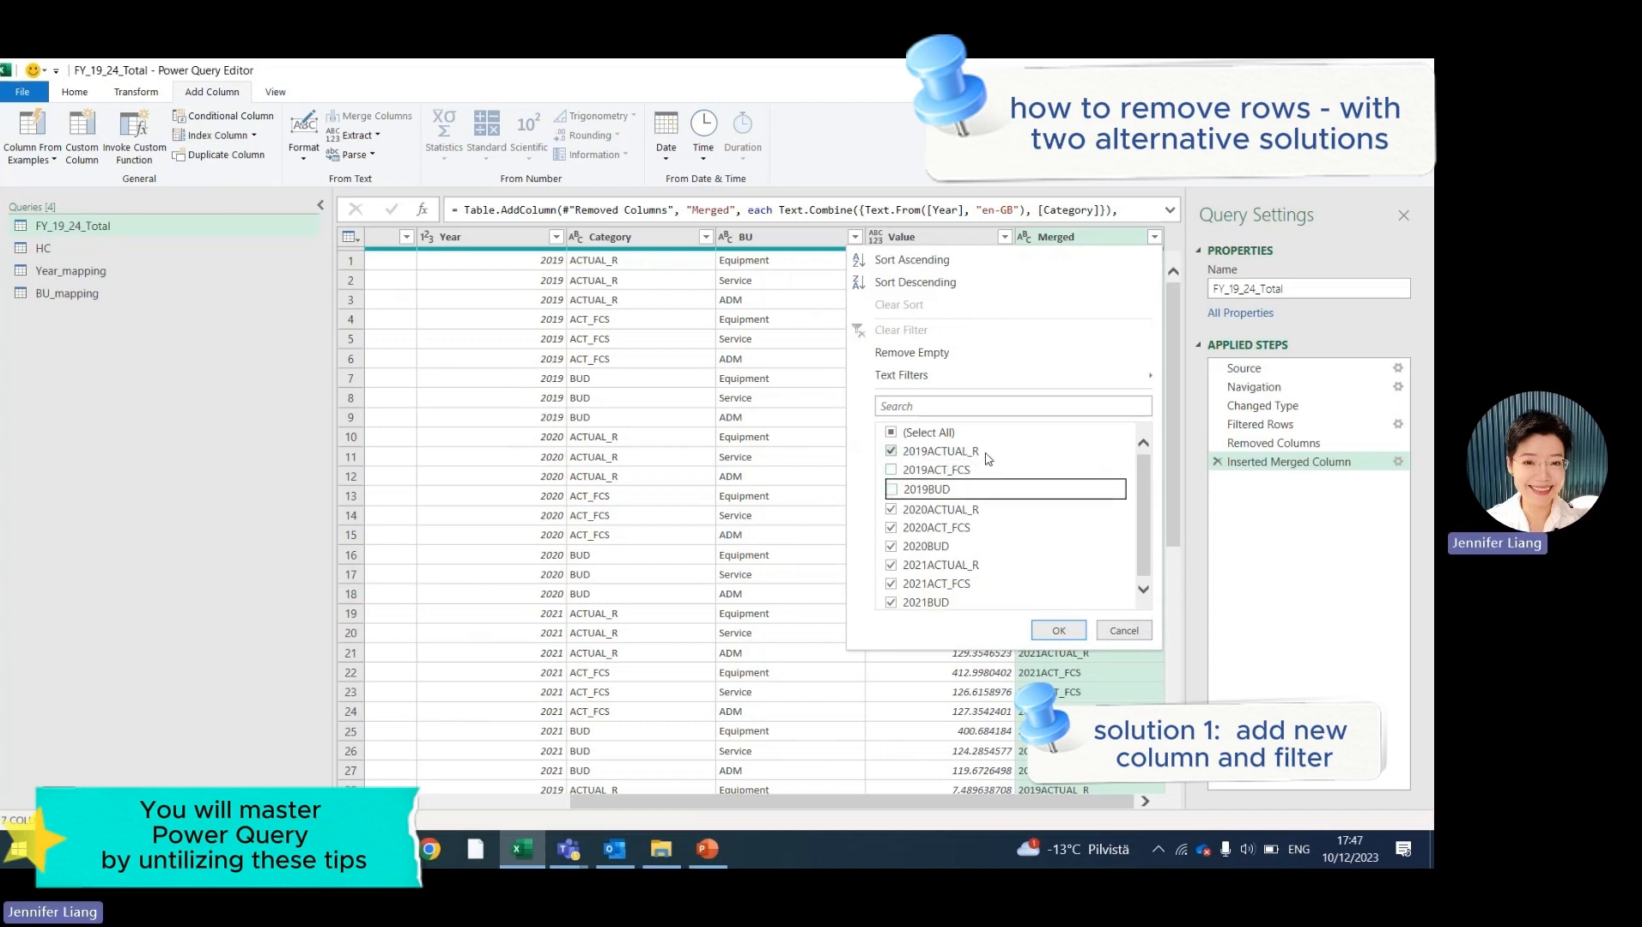
{"action": "left_click", "coordinate": [890, 527]}
{"action": "left_click", "coordinate": [891, 546]}
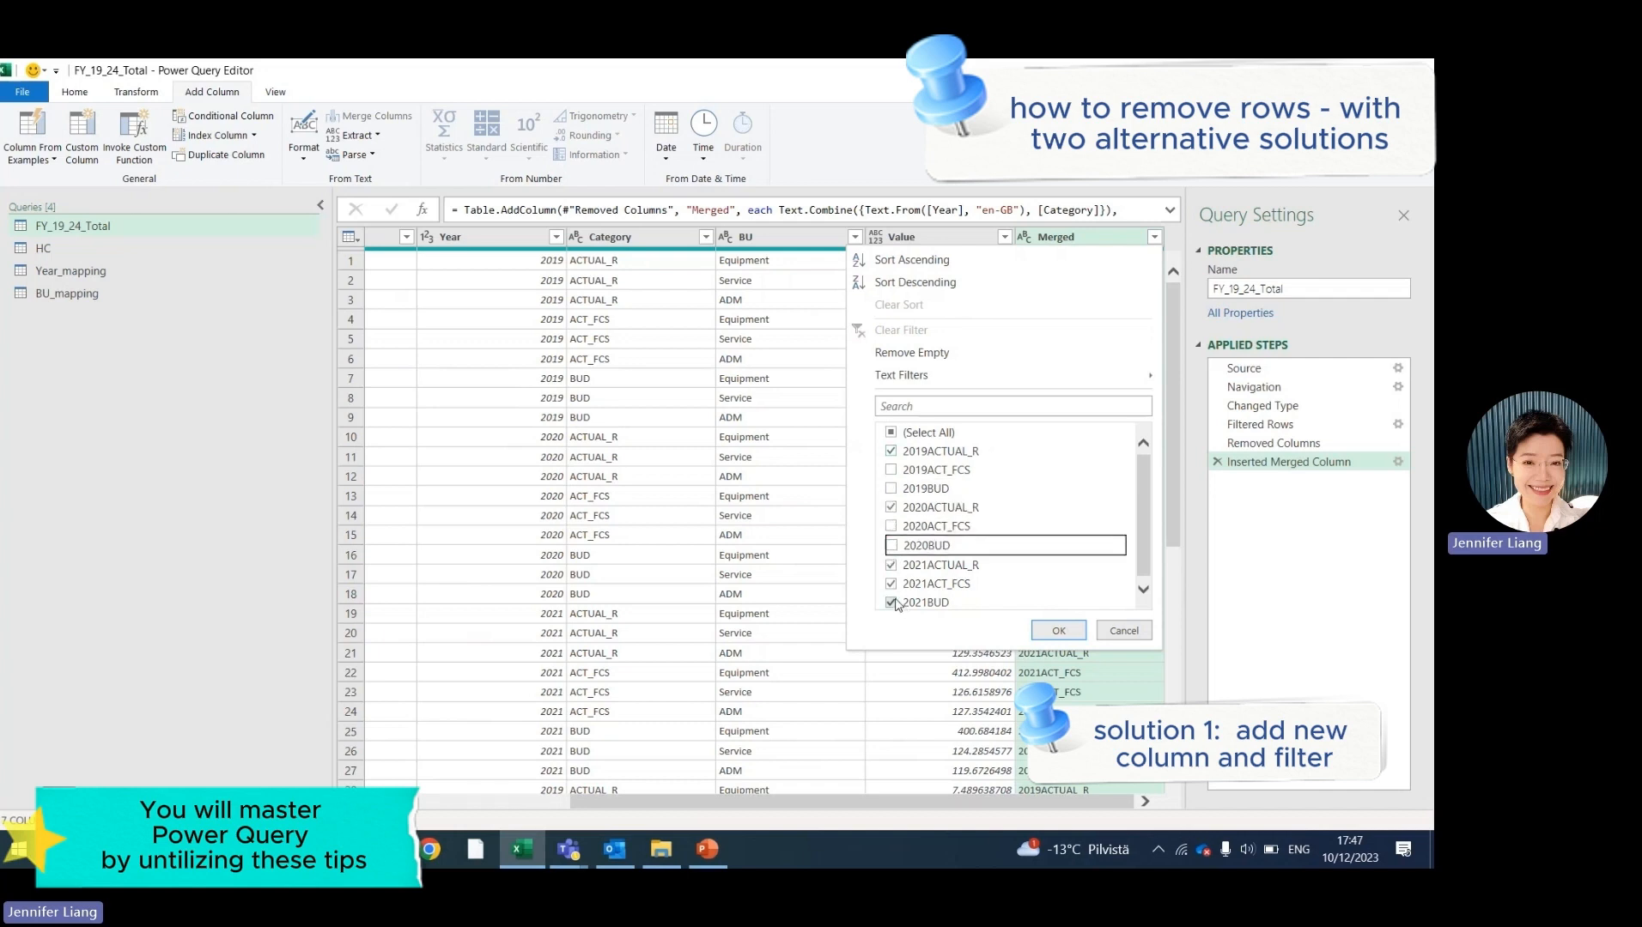
{"action": "left_click", "coordinate": [890, 584]}
{"action": "left_click", "coordinate": [891, 603]}
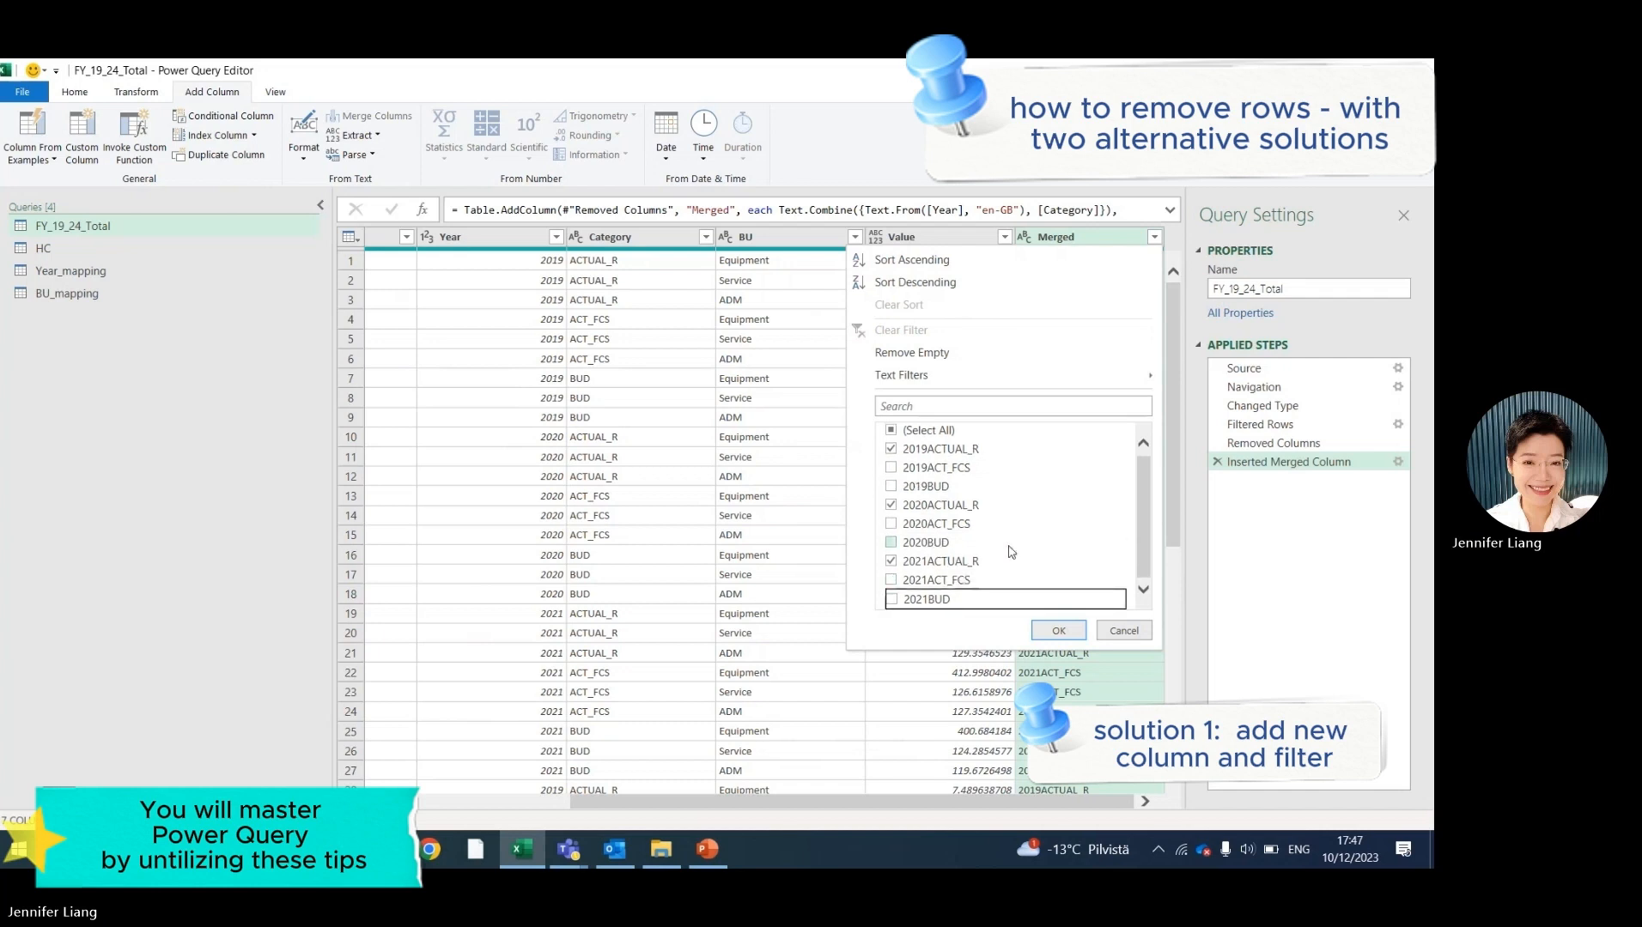
{"action": "left_click", "coordinate": [1059, 630]}
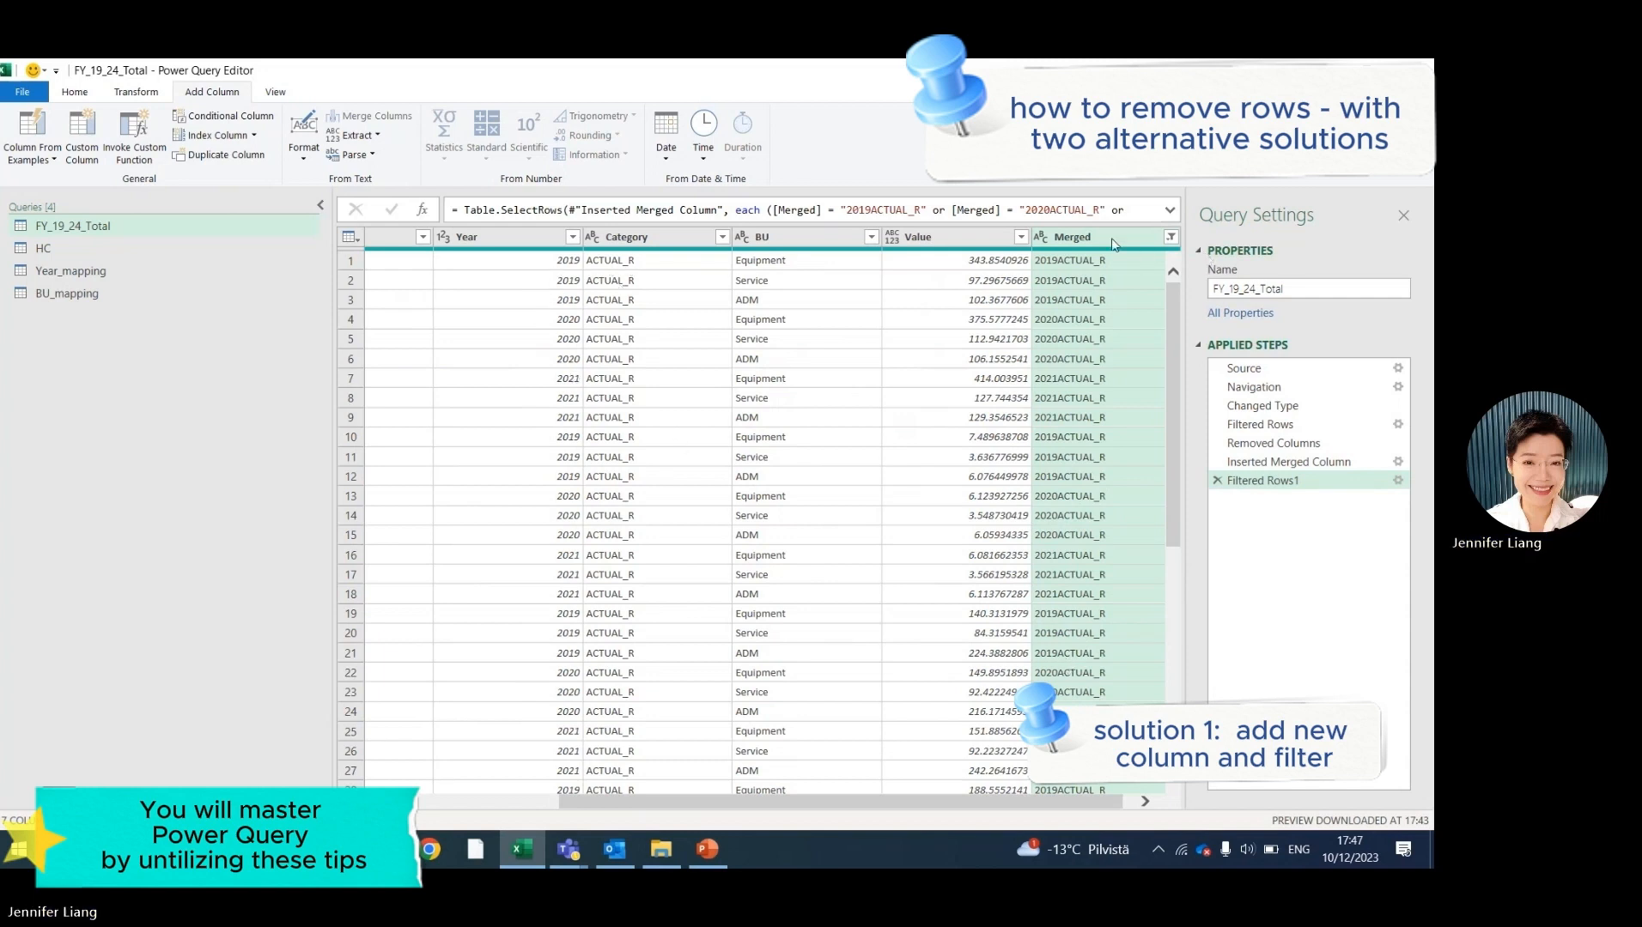
Remove the Merged helper column from the FY_19_24_Total query.
{"action": "scroll", "coordinate": [1113, 245], "scroll_direction": "right", "scroll_amount": 1}
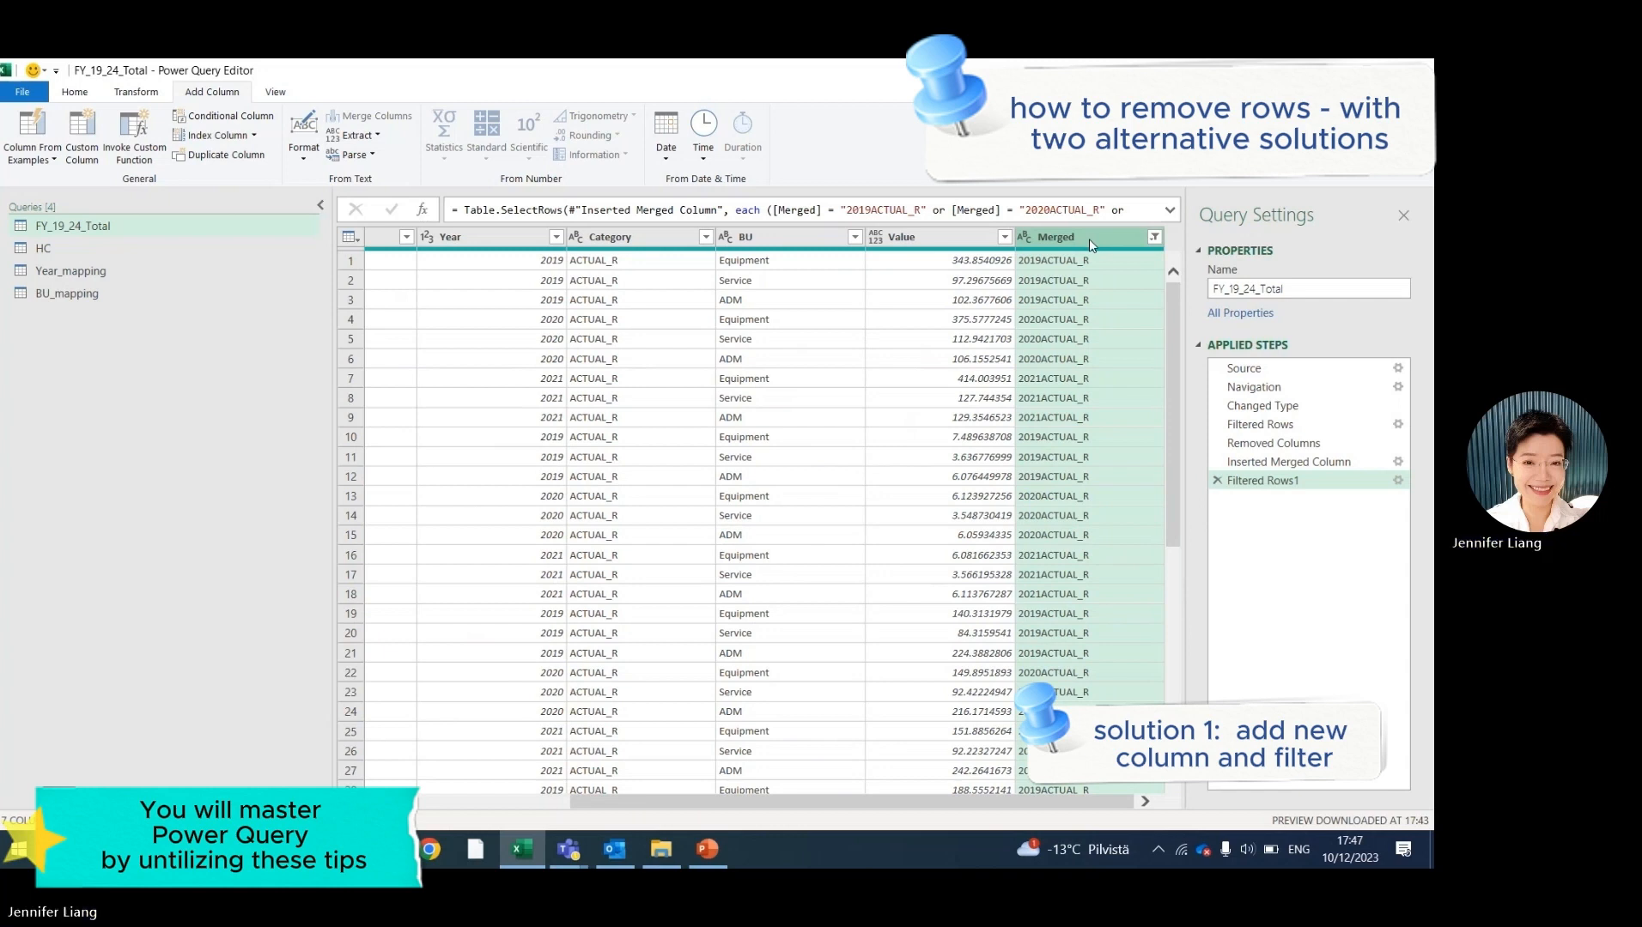
{"action": "left_click", "coordinate": [135, 92]}
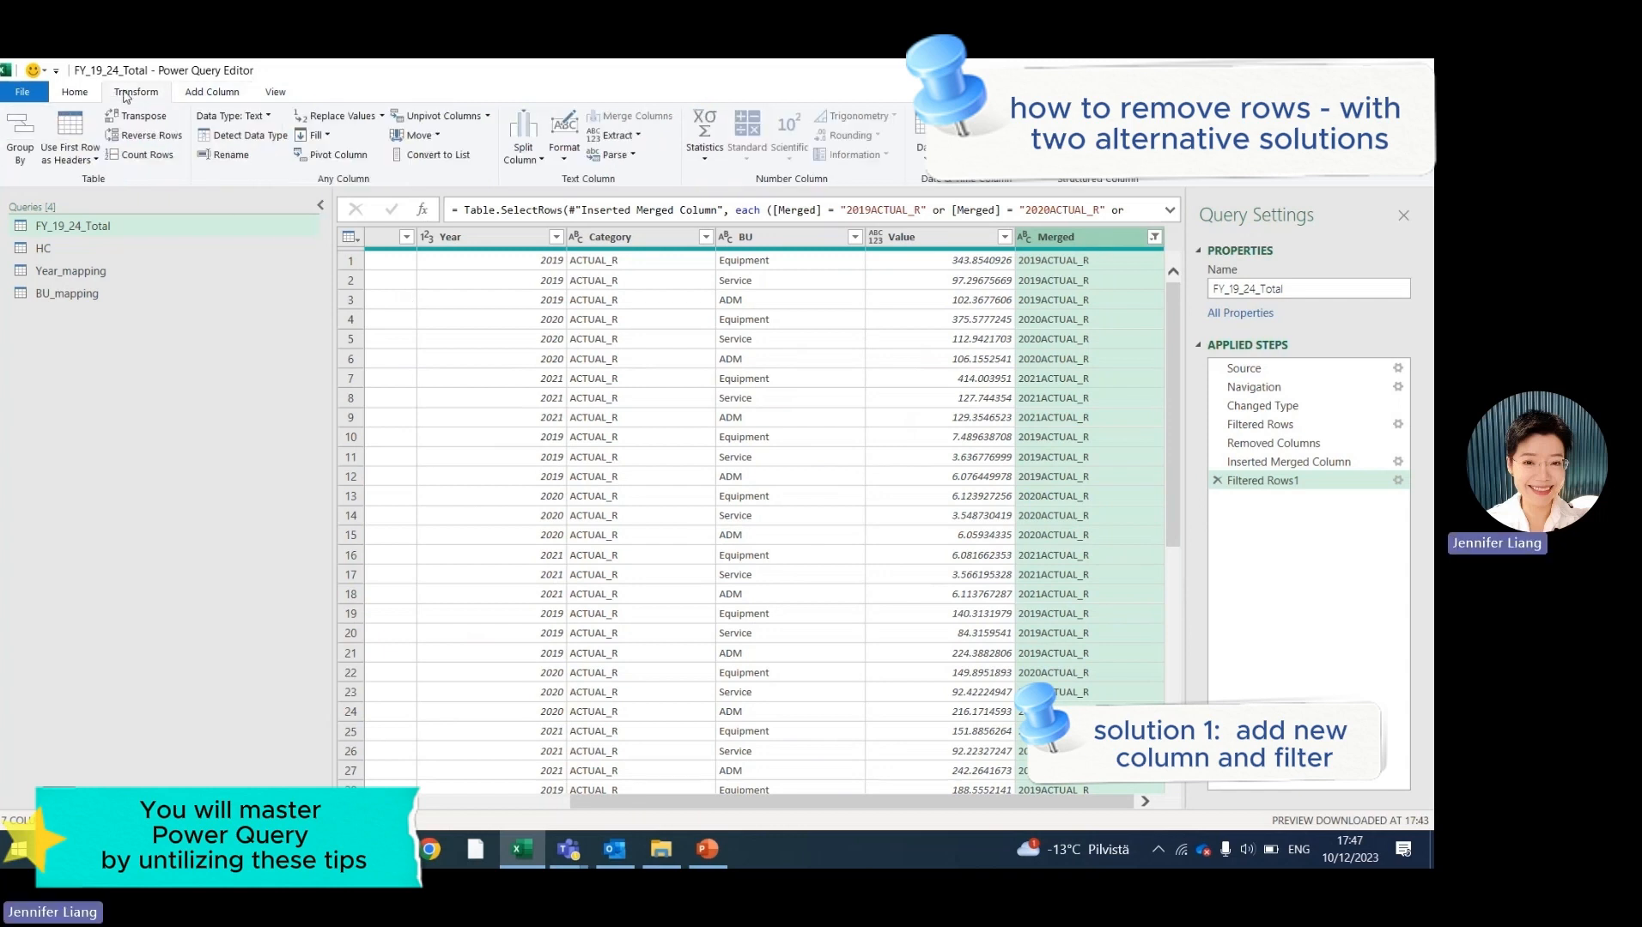
{"action": "left_click", "coordinate": [76, 94]}
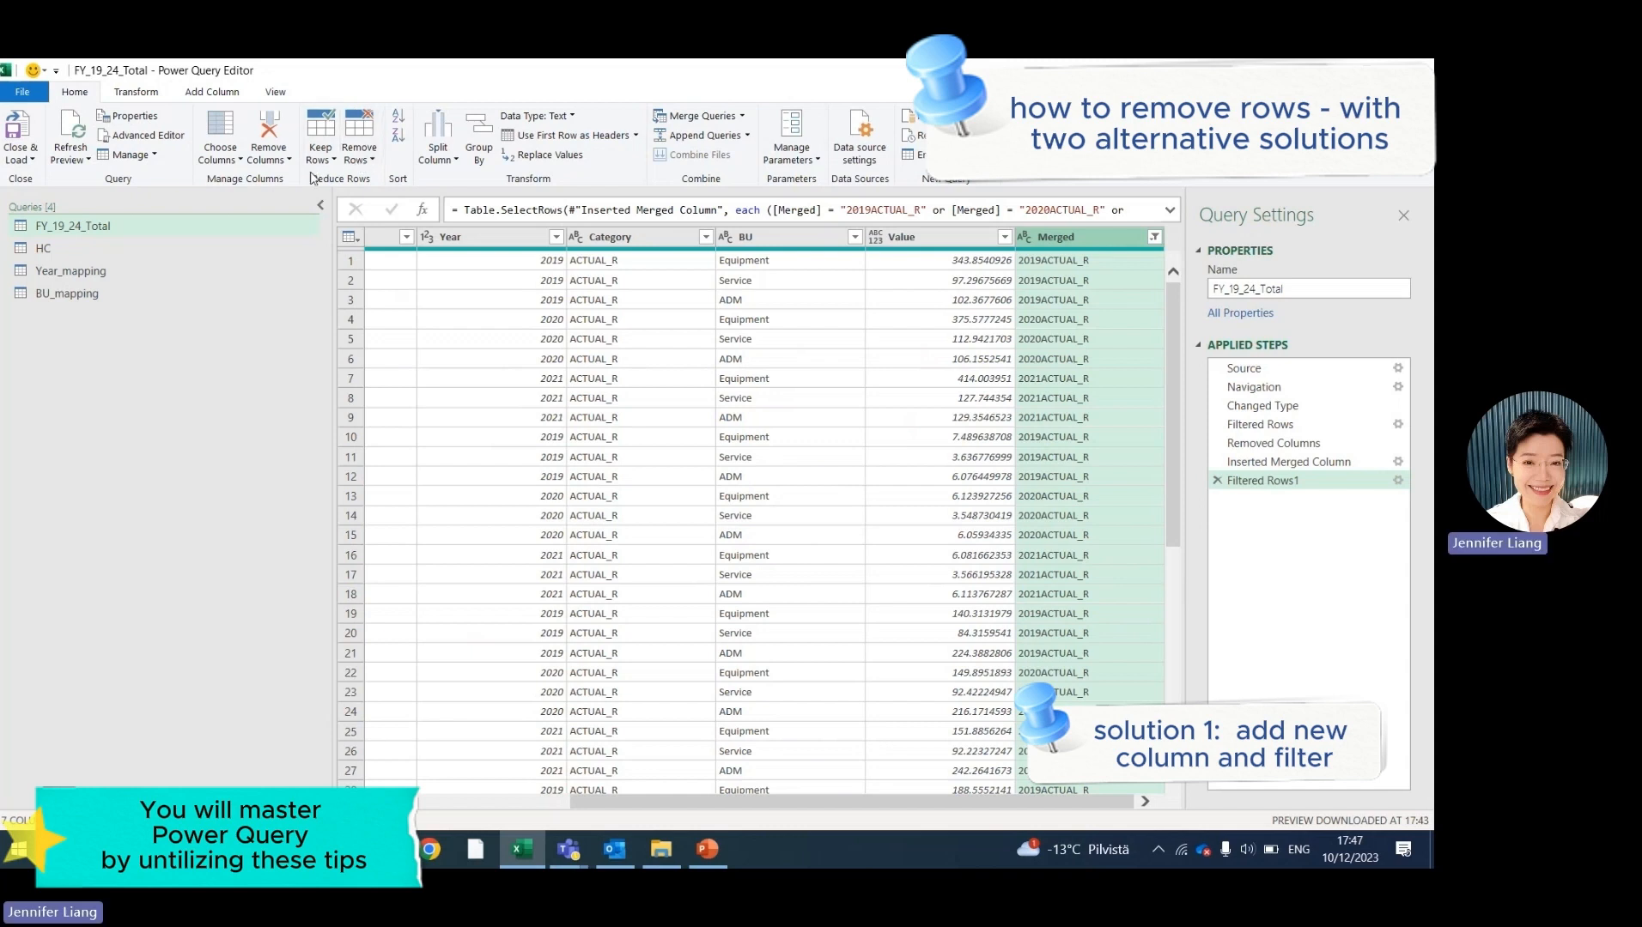
{"action": "right_click", "coordinate": [1088, 238]}
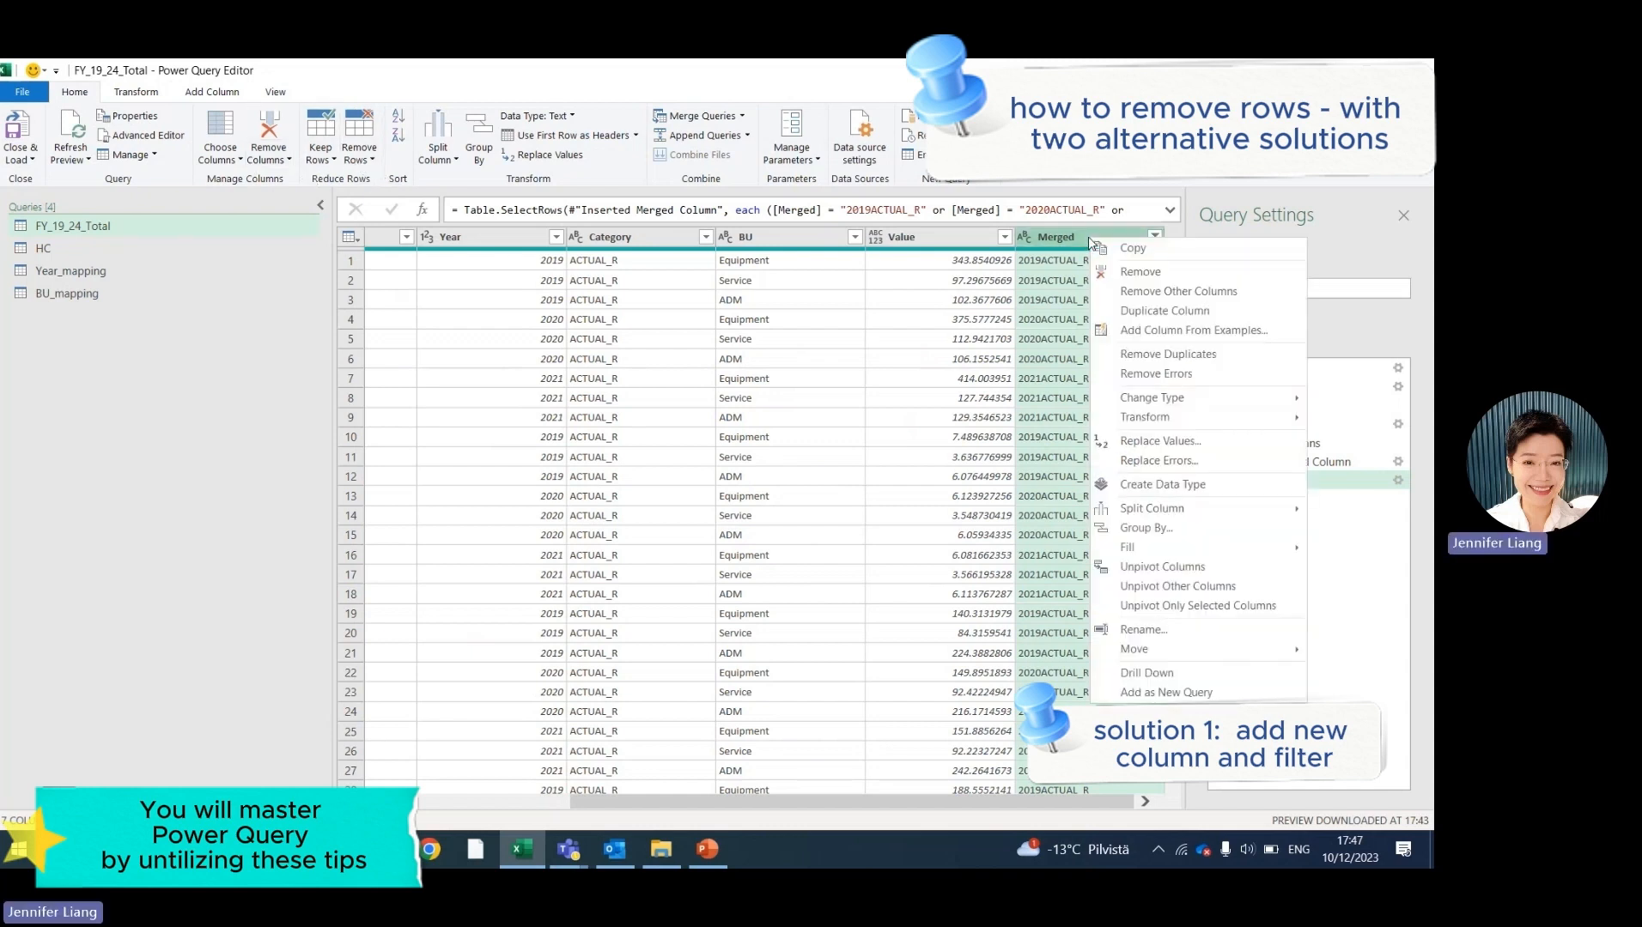
{"action": "left_click", "coordinate": [1140, 272]}
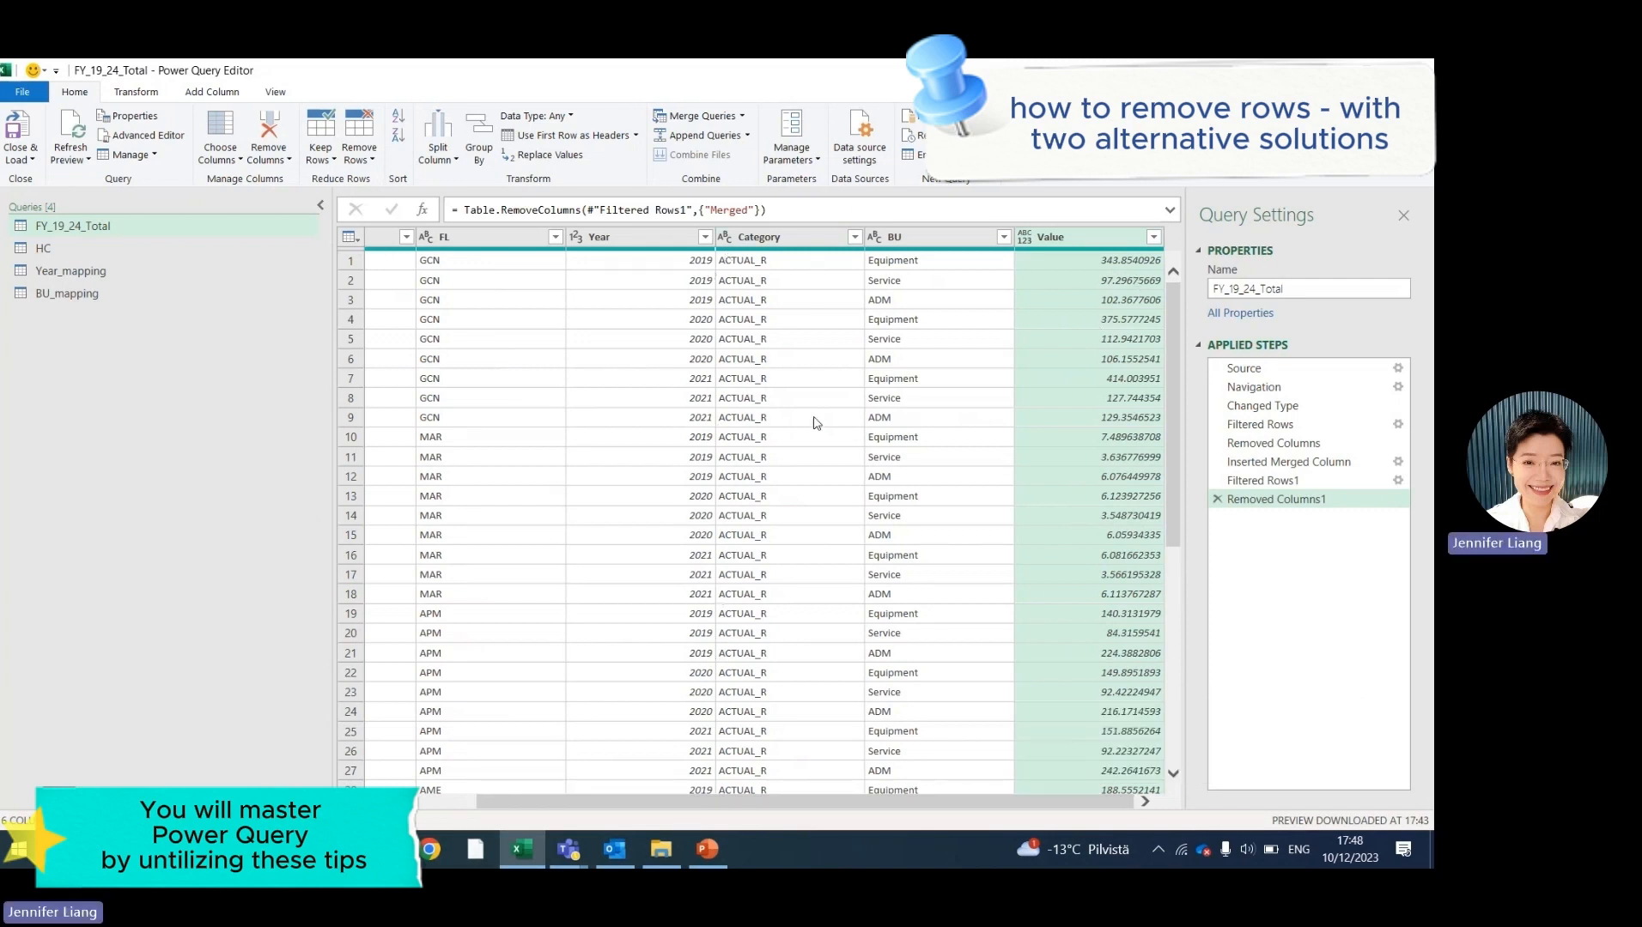
Delete the last three applied steps of the FY_19_24_Total query: the column removal, the row filter and the inserted merged column.
{"action": "left_click", "coordinate": [1217, 498]}
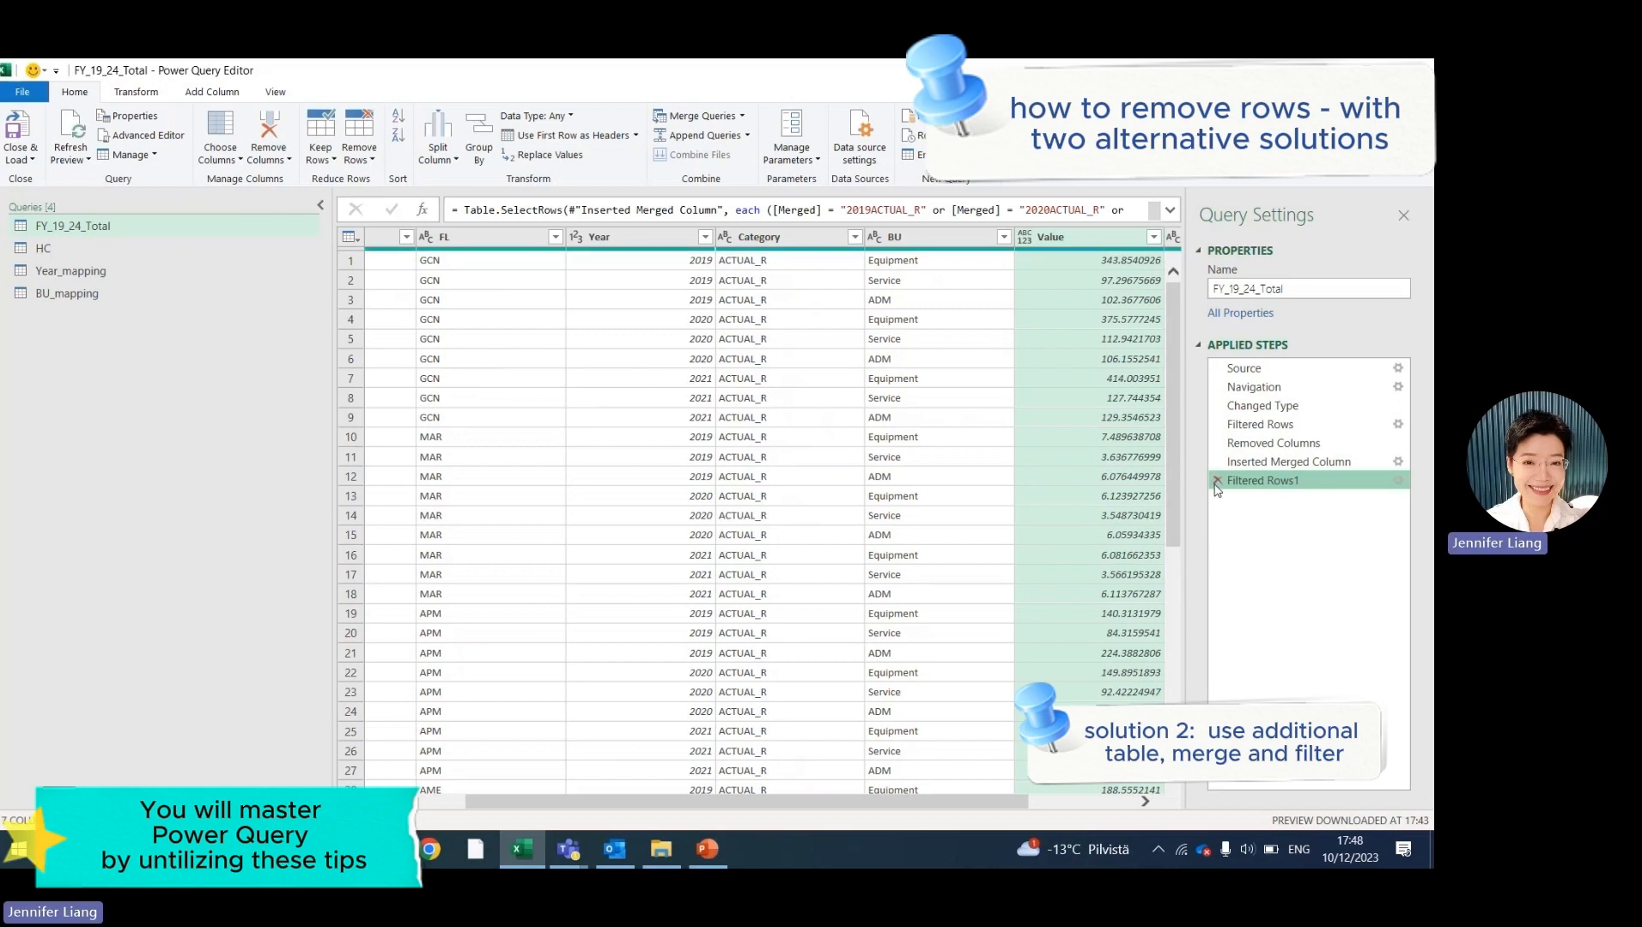
{"action": "left_click", "coordinate": [1217, 481]}
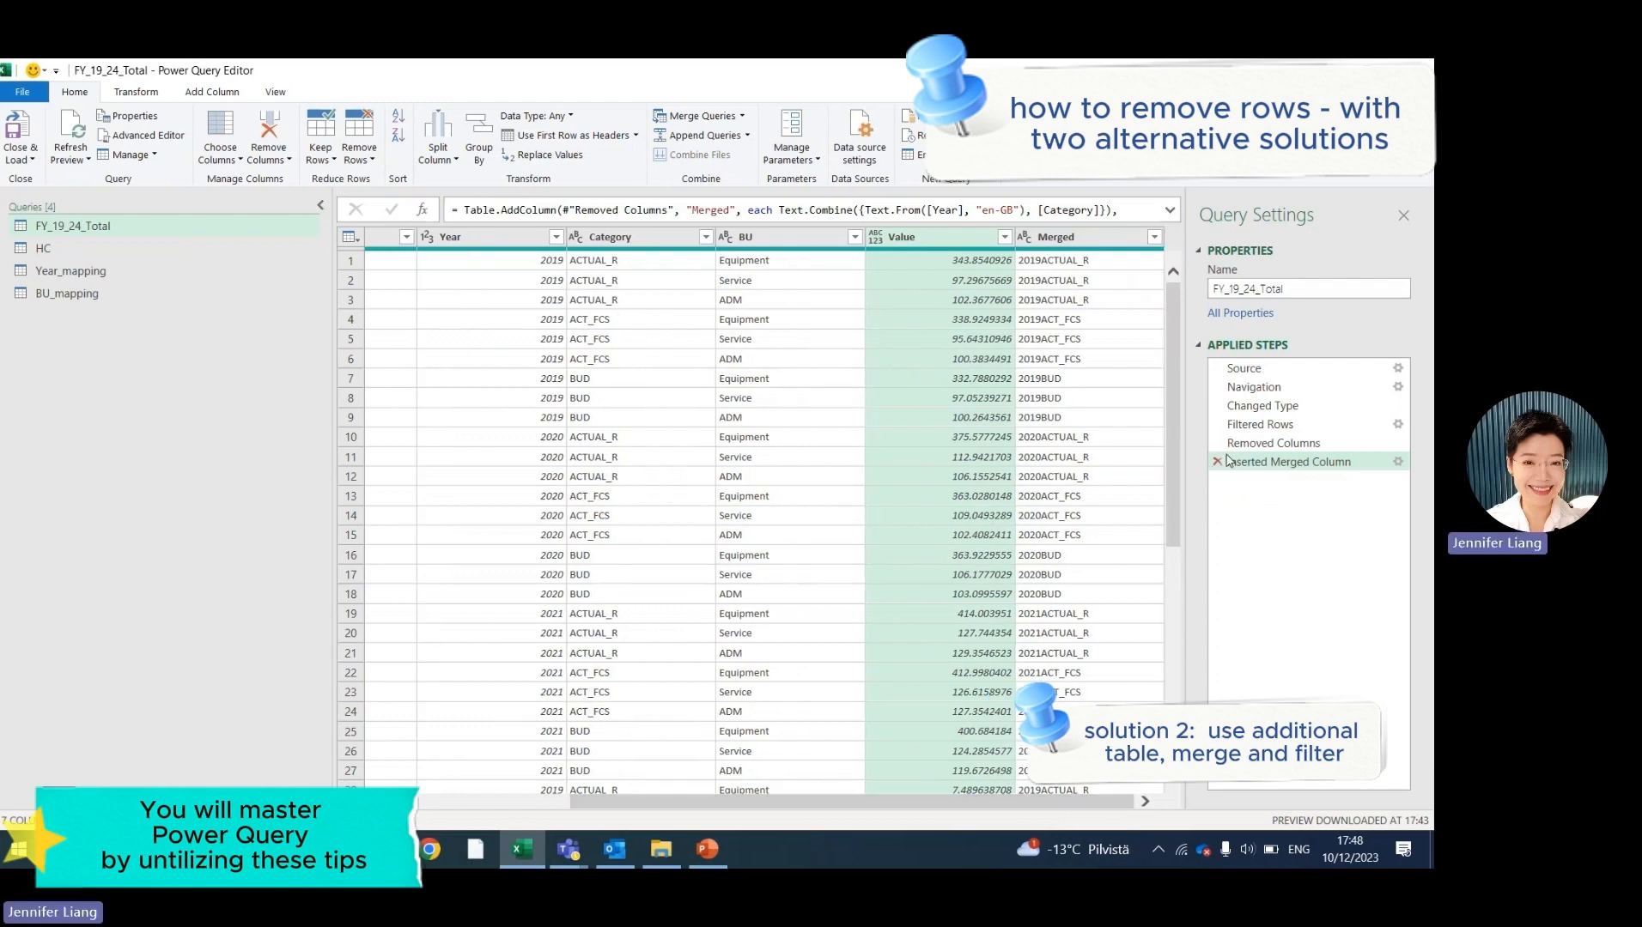
{"action": "left_click", "coordinate": [1218, 461]}
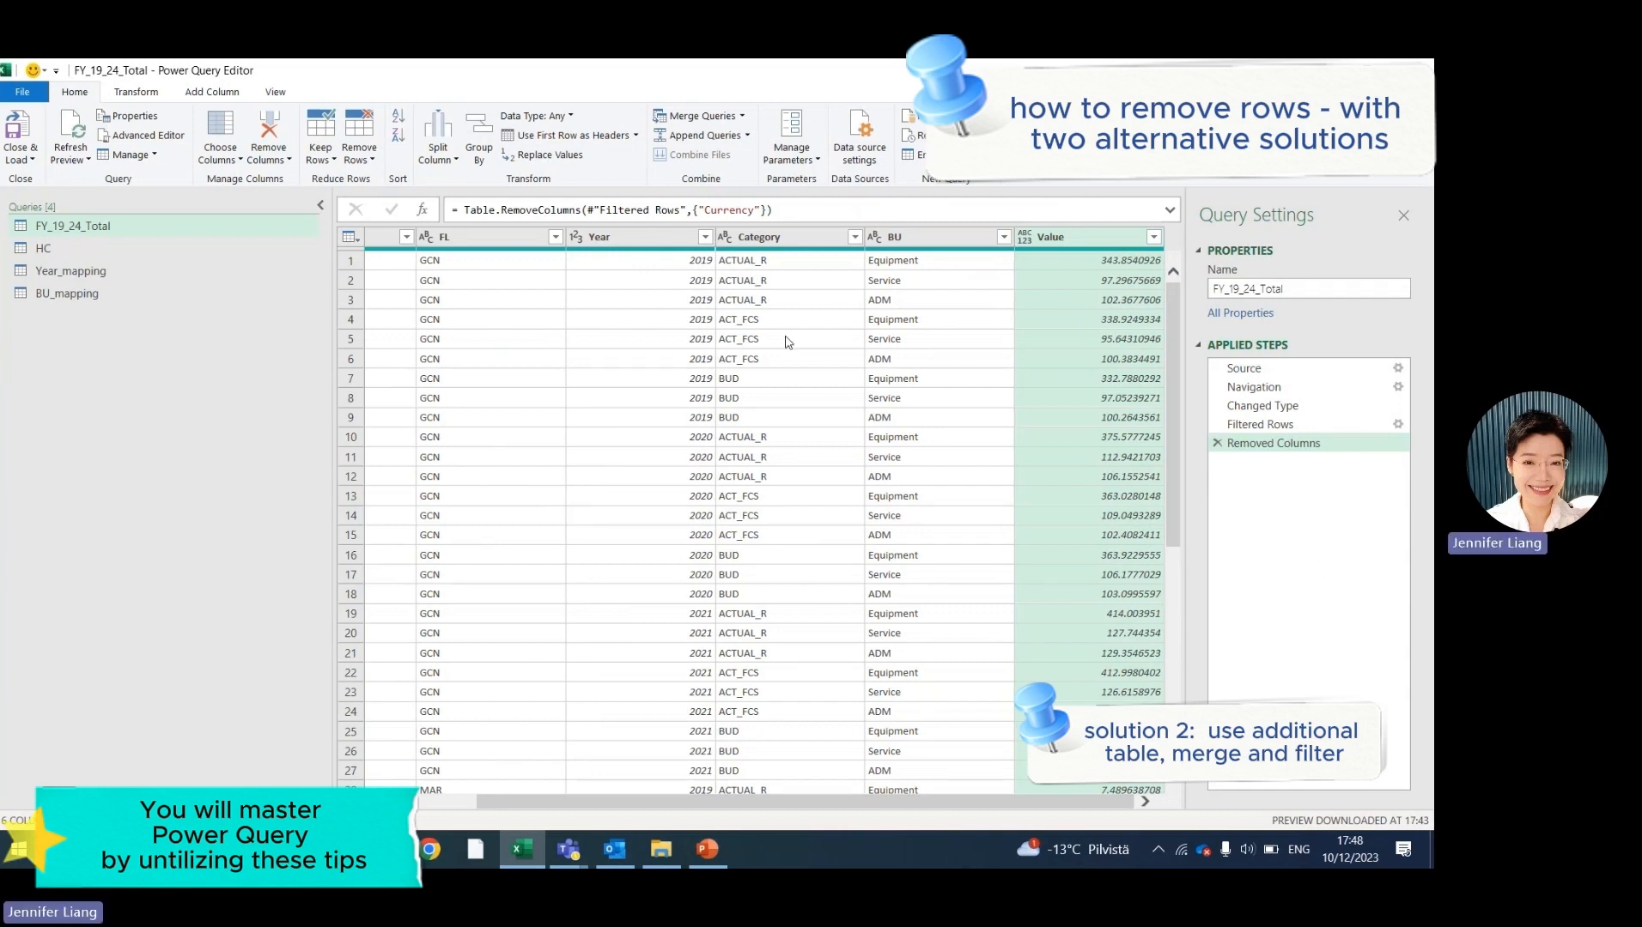
Compare the YrCat and YrCat Flag columns of Year_mapping with the Year and Category columns of FY_19_24_Total.
{"action": "left_click", "coordinate": [111, 271]}
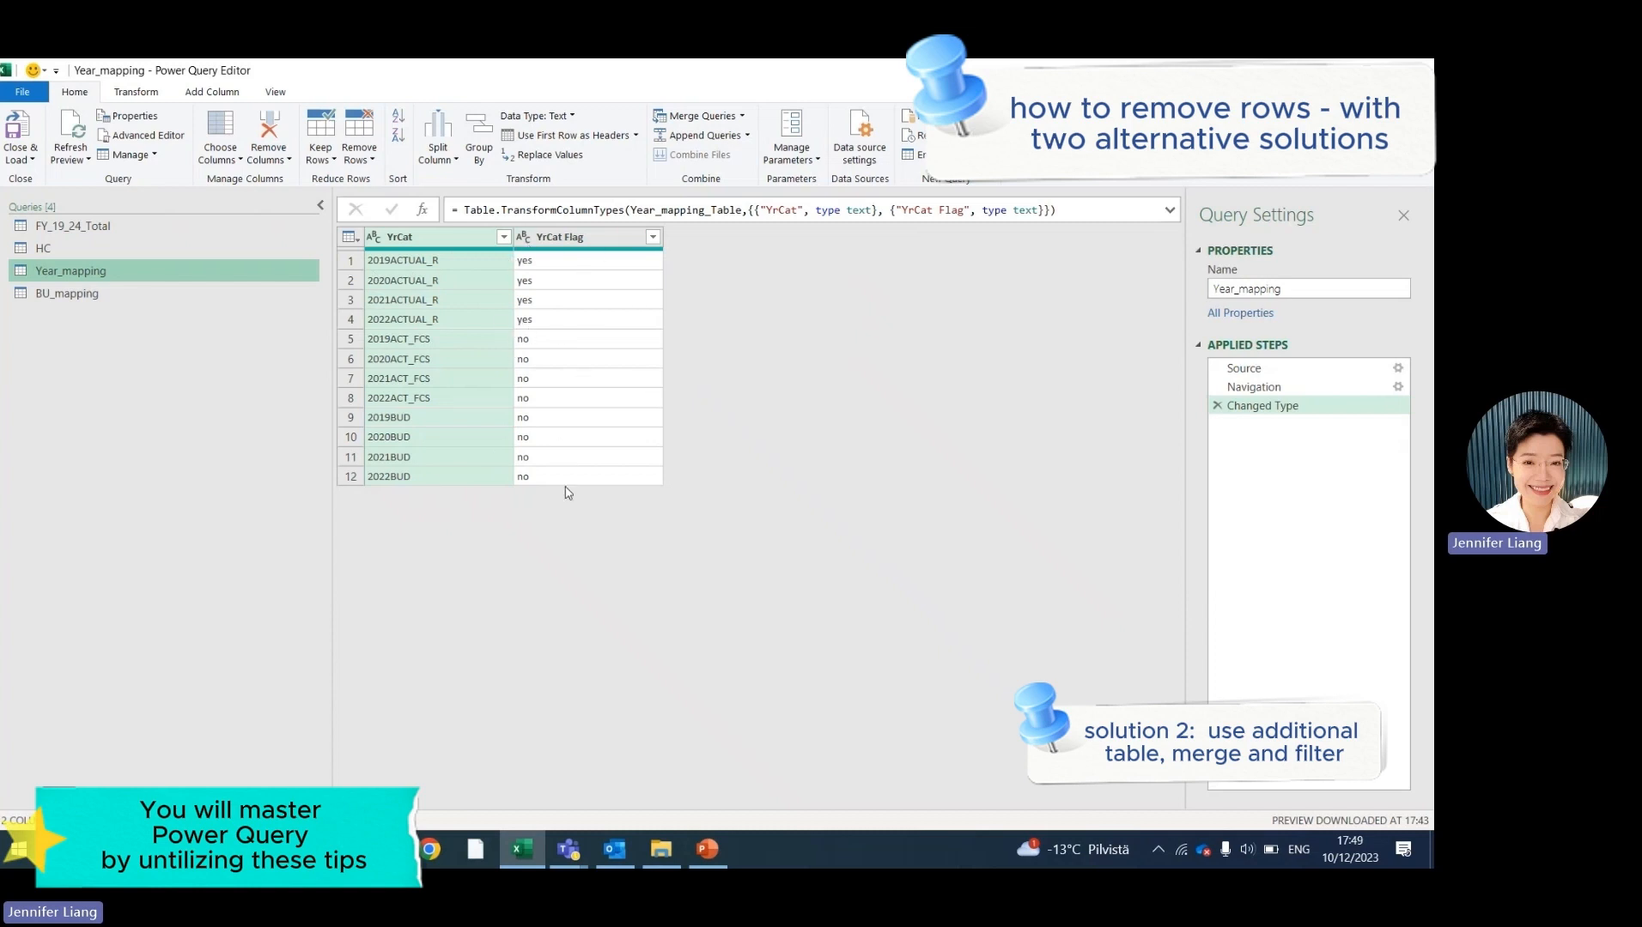
{"action": "left_click", "coordinate": [151, 229]}
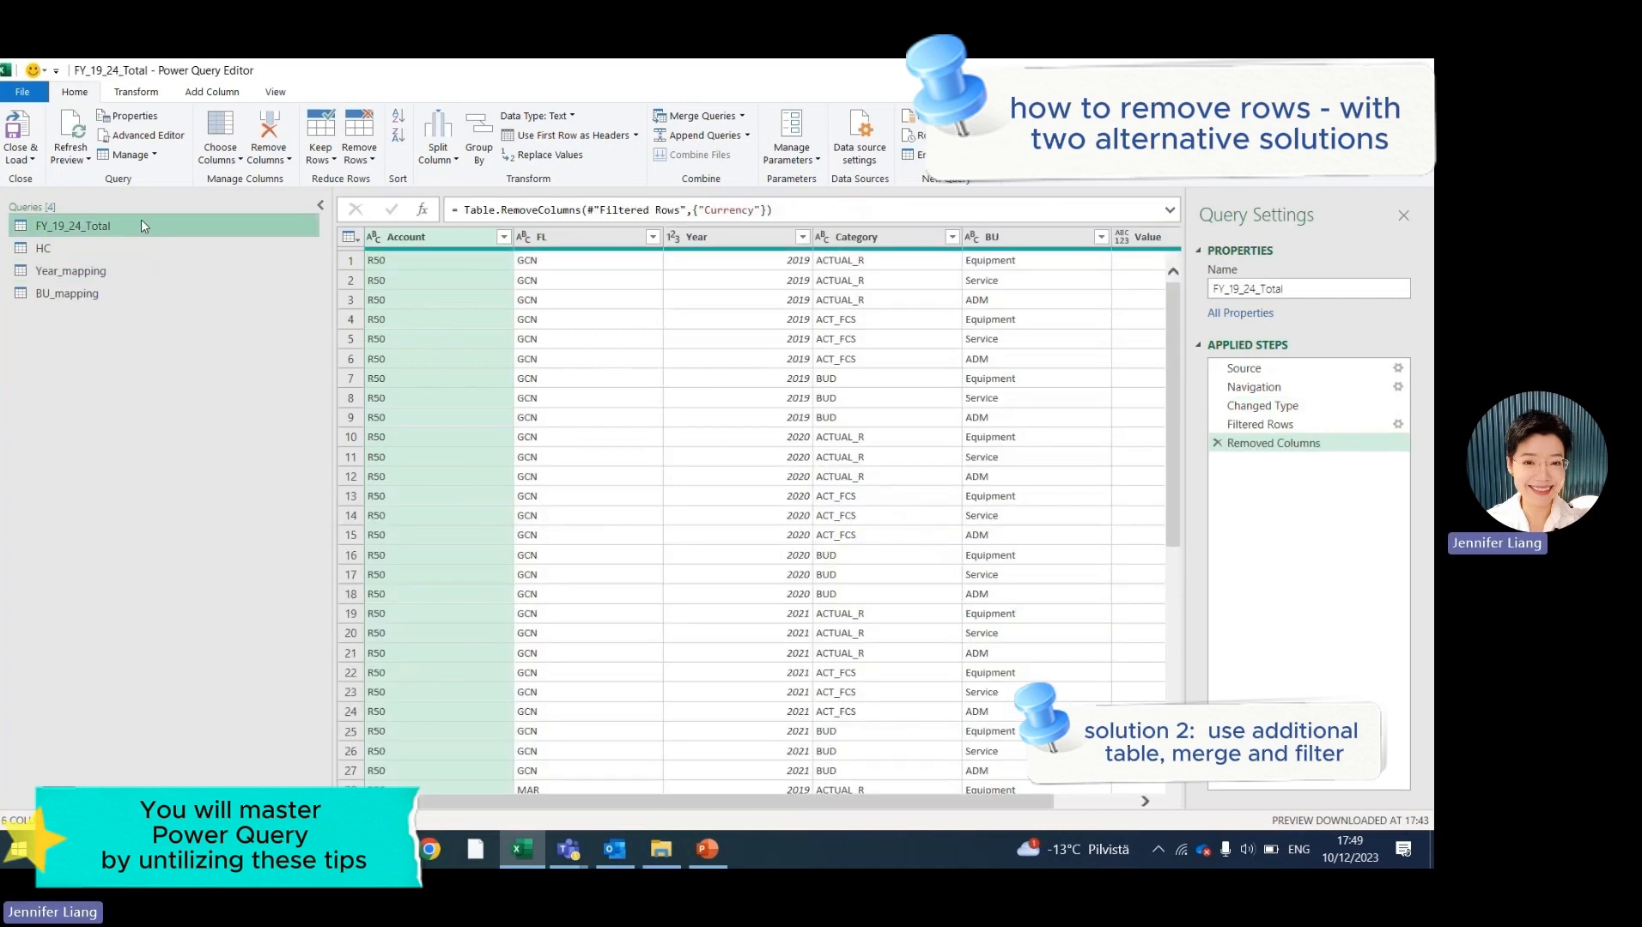
{"action": "scroll", "coordinate": [969, 807], "scroll_direction": "right", "scroll_amount": 2}
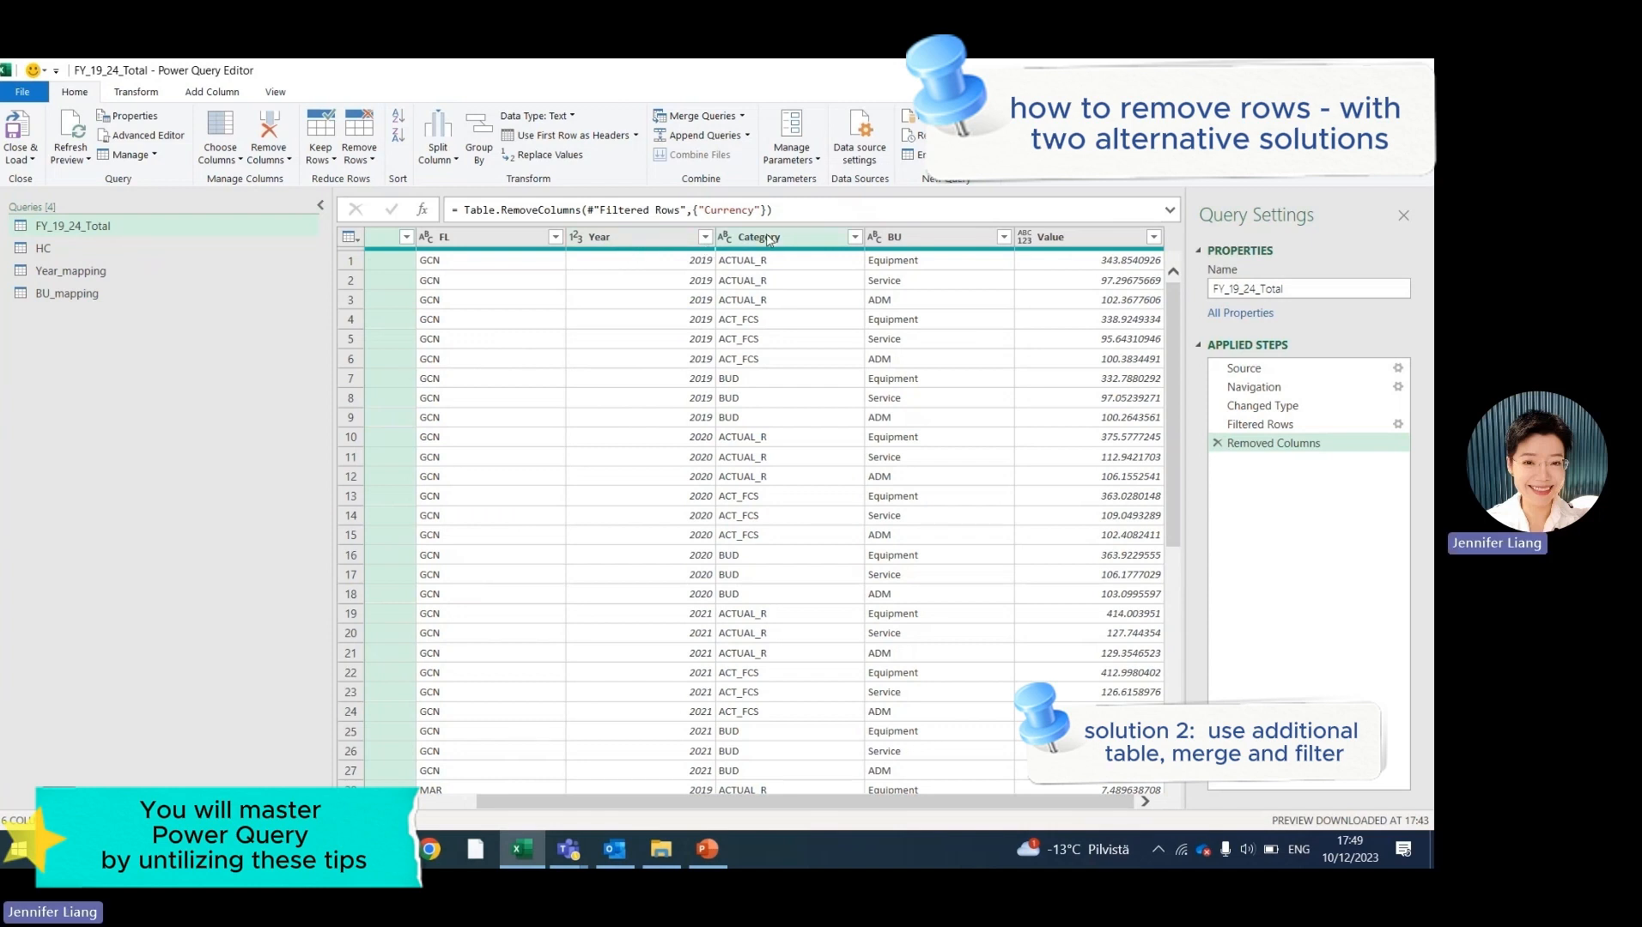
{"action": "left_click", "coordinate": [74, 273]}
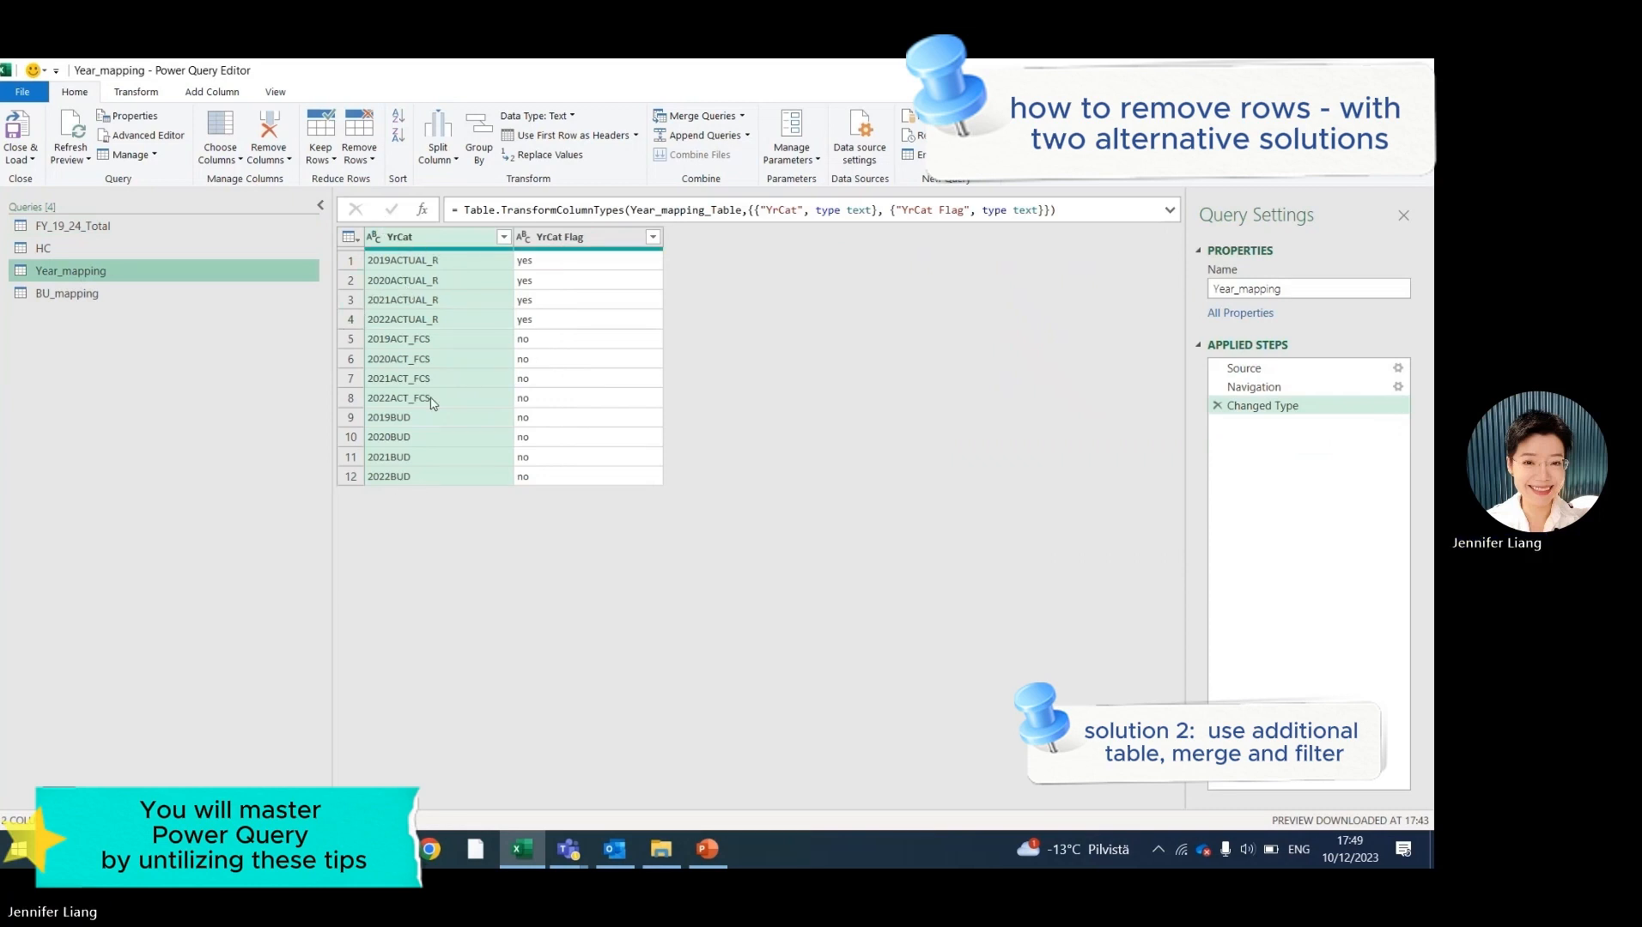
{"action": "left_click", "coordinate": [122, 226]}
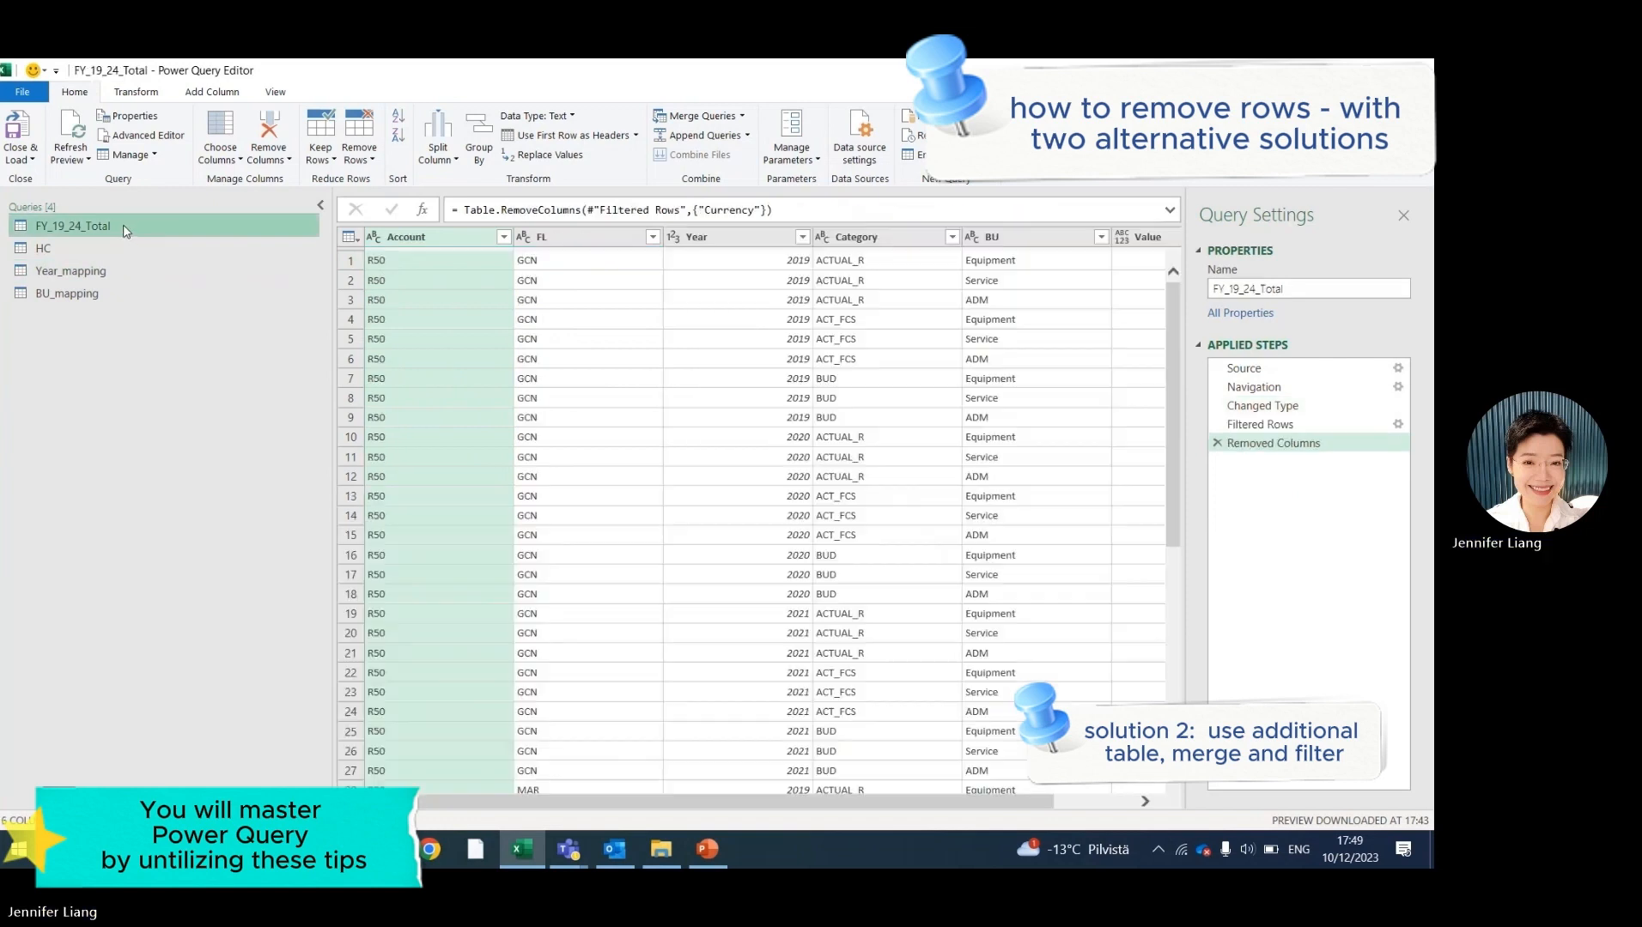
{"action": "scroll", "coordinate": [1026, 809], "scroll_direction": "right", "scroll_amount": 3}
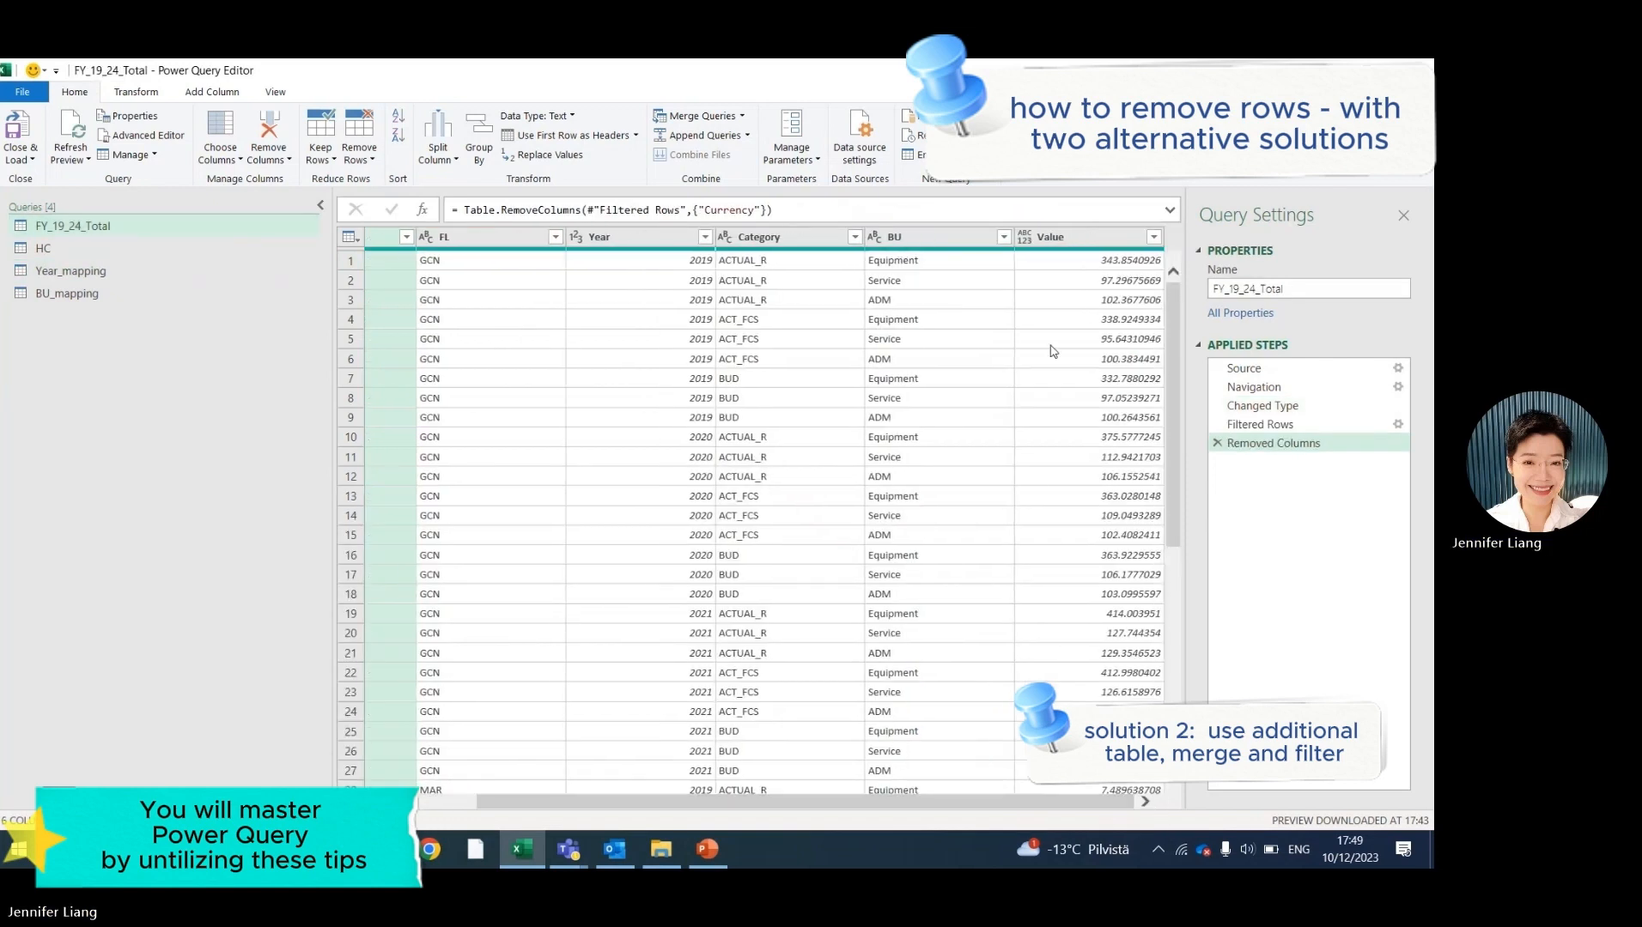
Start a column from examples based on the selection in FY_19_24_Total, and include Year and Value as source columns.
{"action": "left_click", "coordinate": [212, 92]}
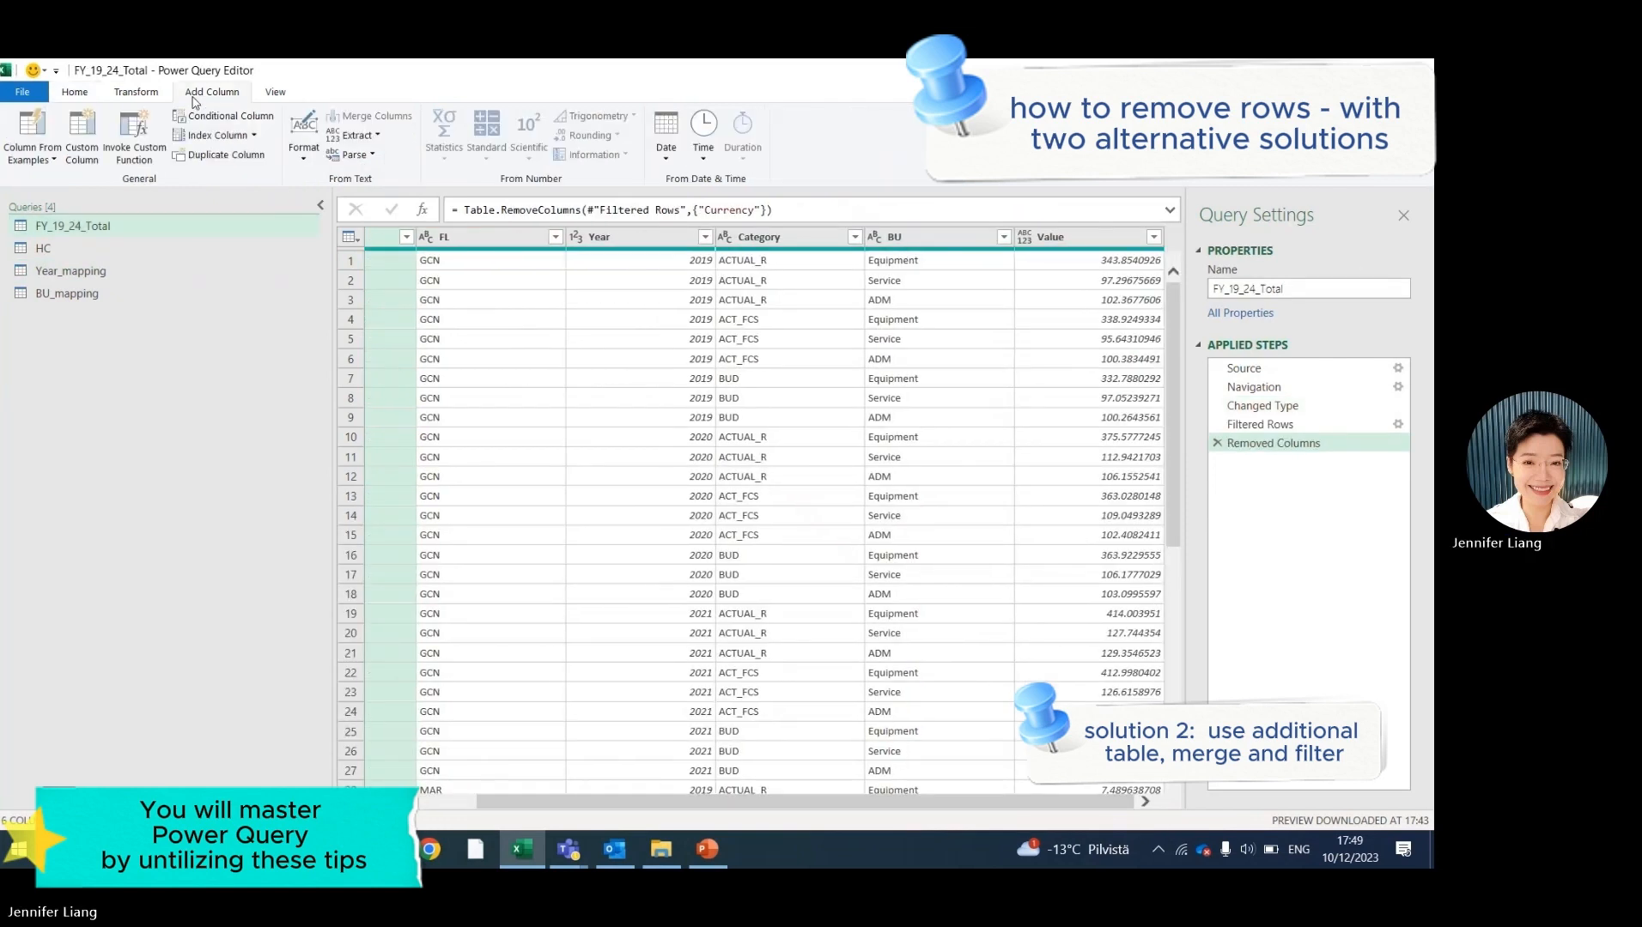
{"action": "left_click", "coordinate": [39, 161]}
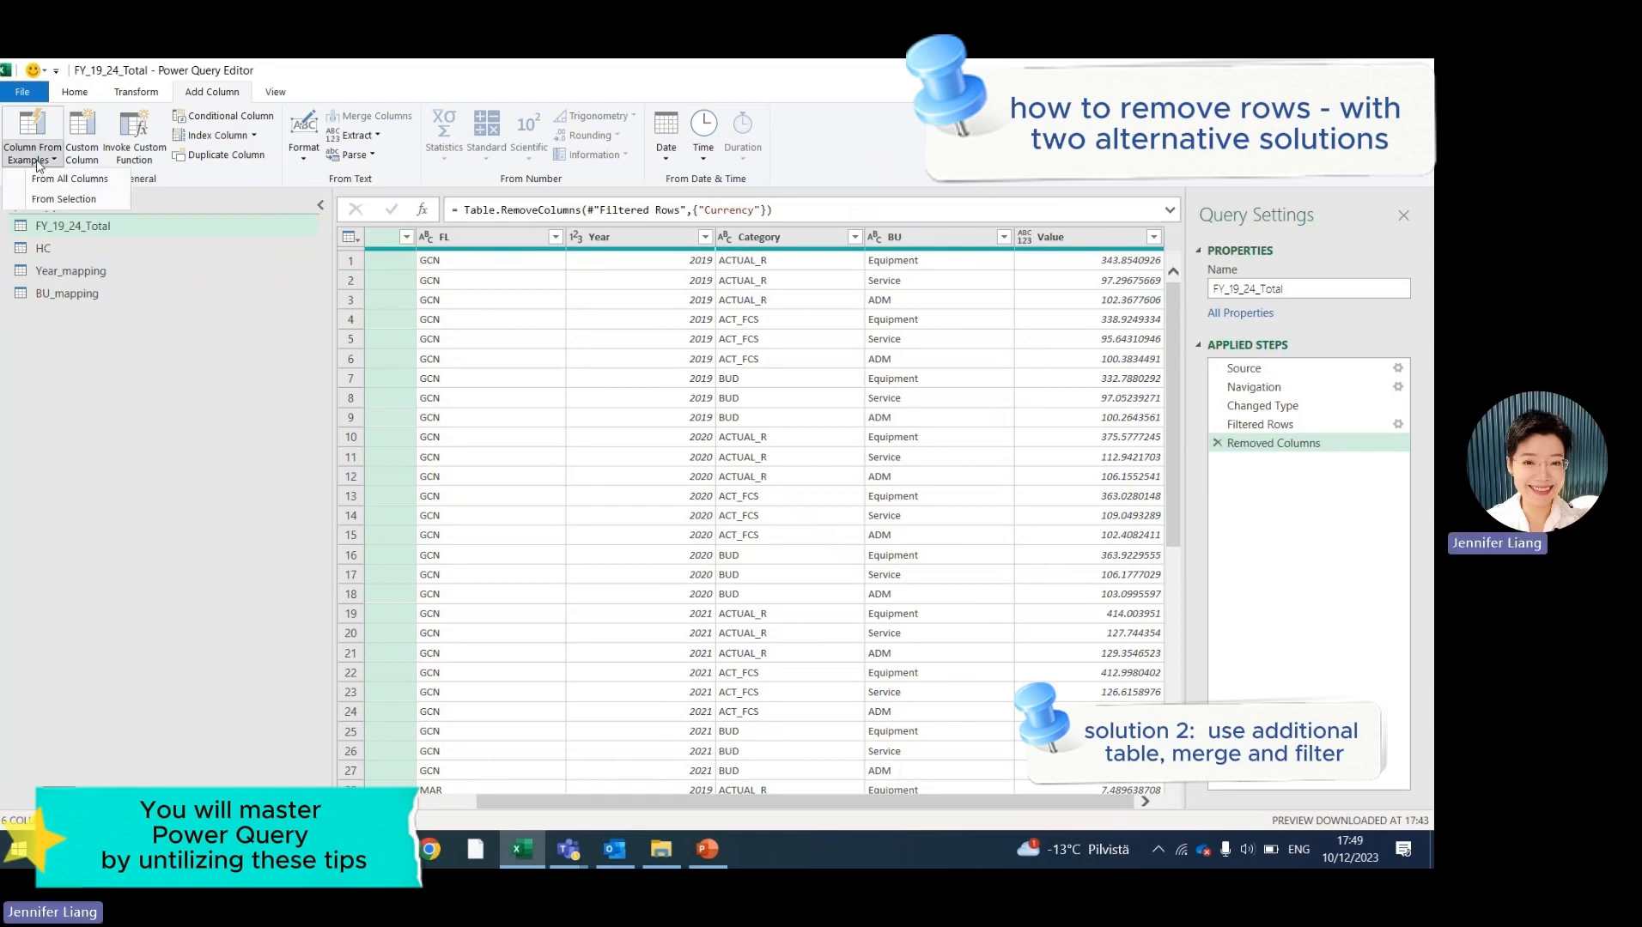
{"action": "left_click", "coordinate": [86, 201]}
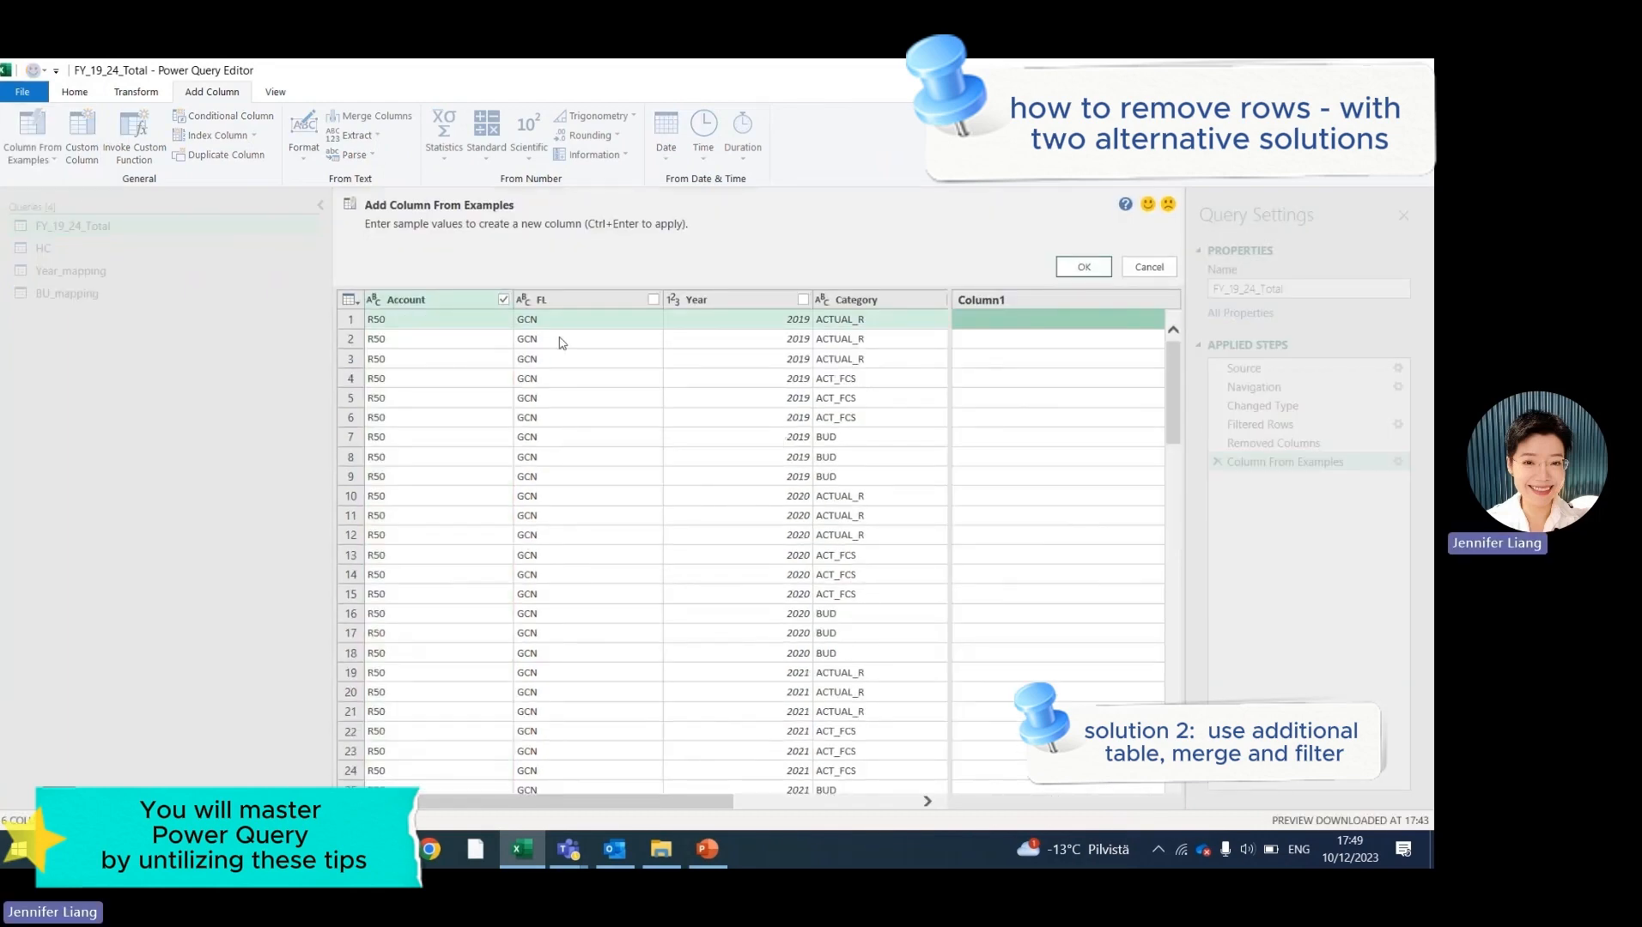
{"action": "left_click", "coordinate": [803, 299]}
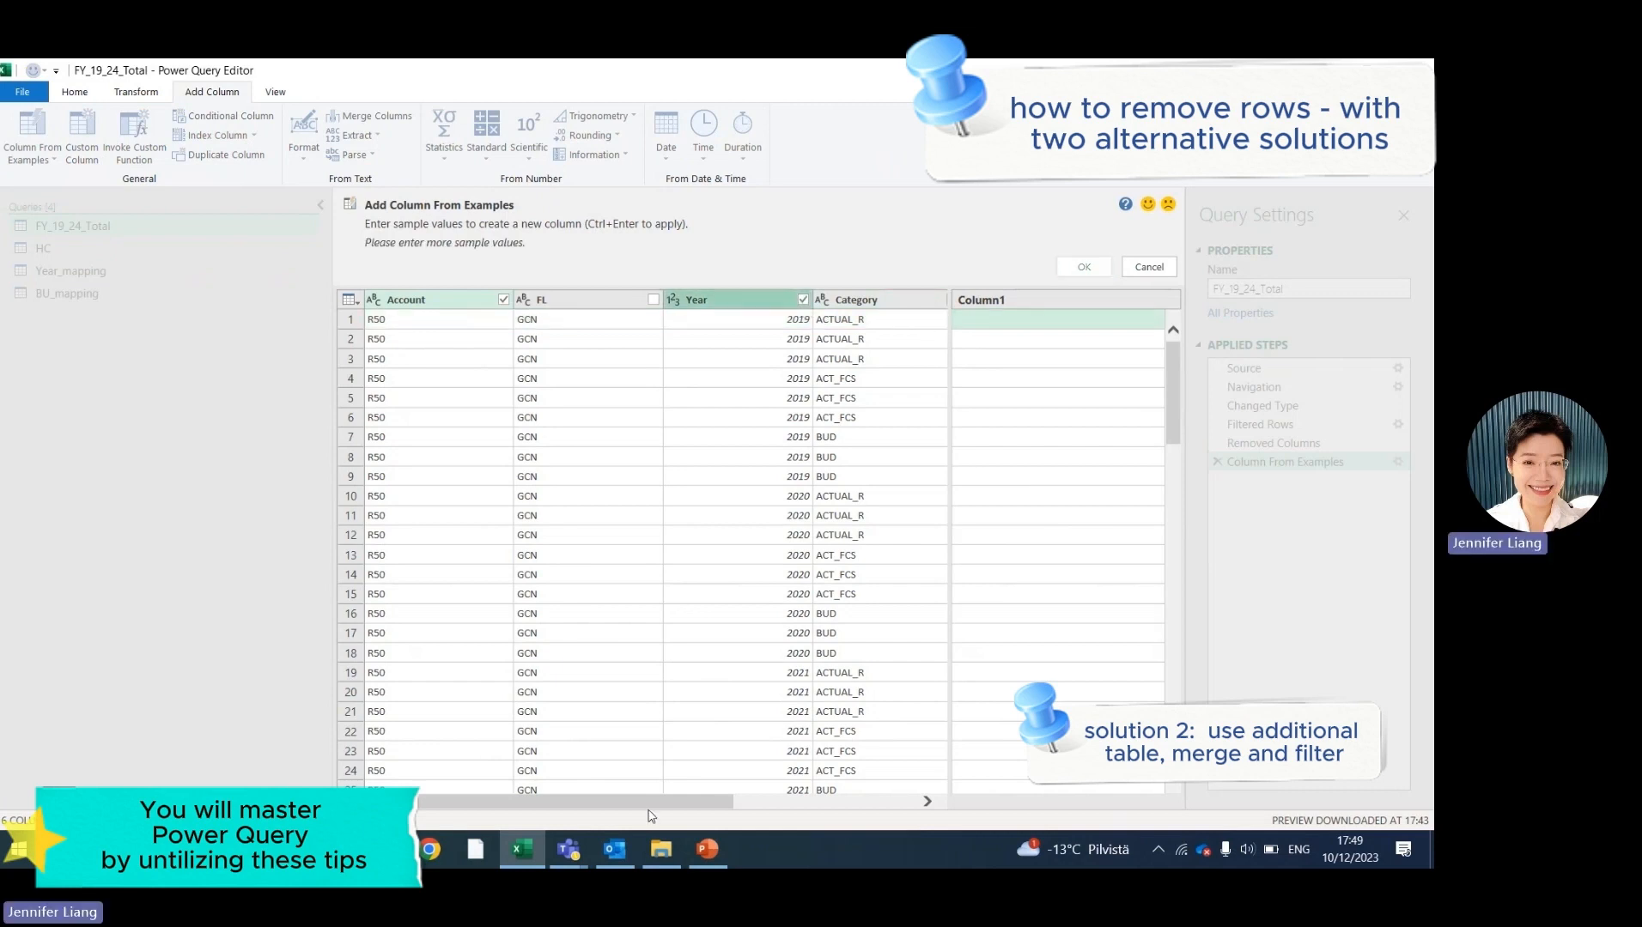
{"action": "left_click_drag", "start_coordinate": [673, 805], "coordinate": [835, 805]}
{"action": "left_click", "coordinate": [936, 299]}
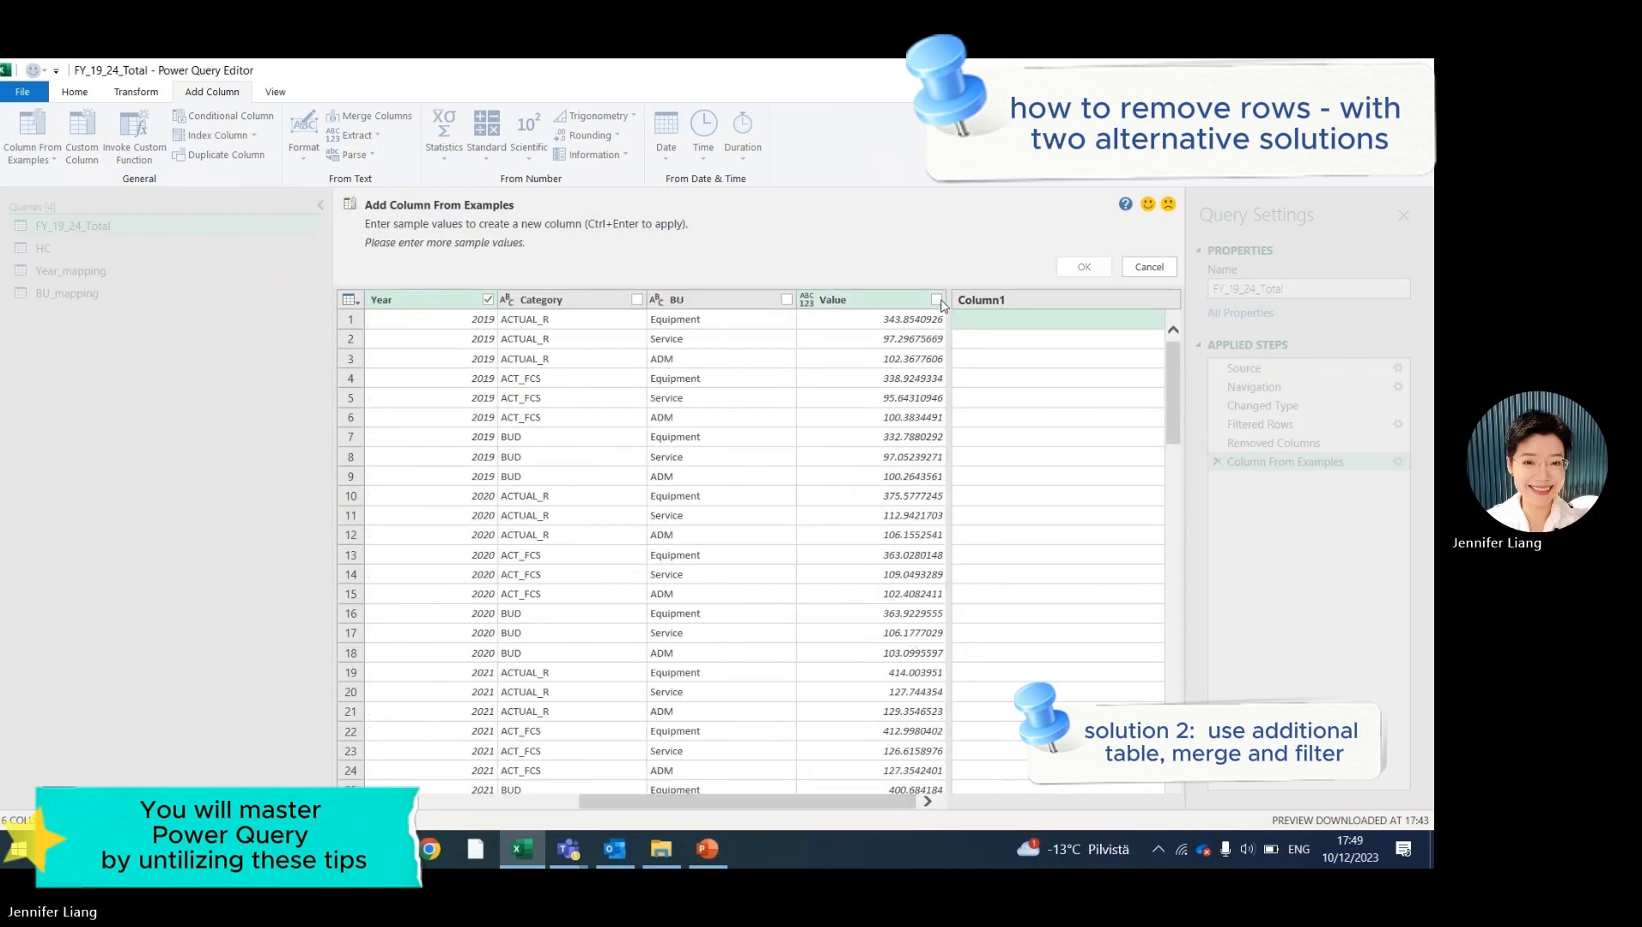
Enter 2019ACTUAL_R as the first row's example and create the new column from it.
{"action": "left_click", "coordinate": [989, 327]}
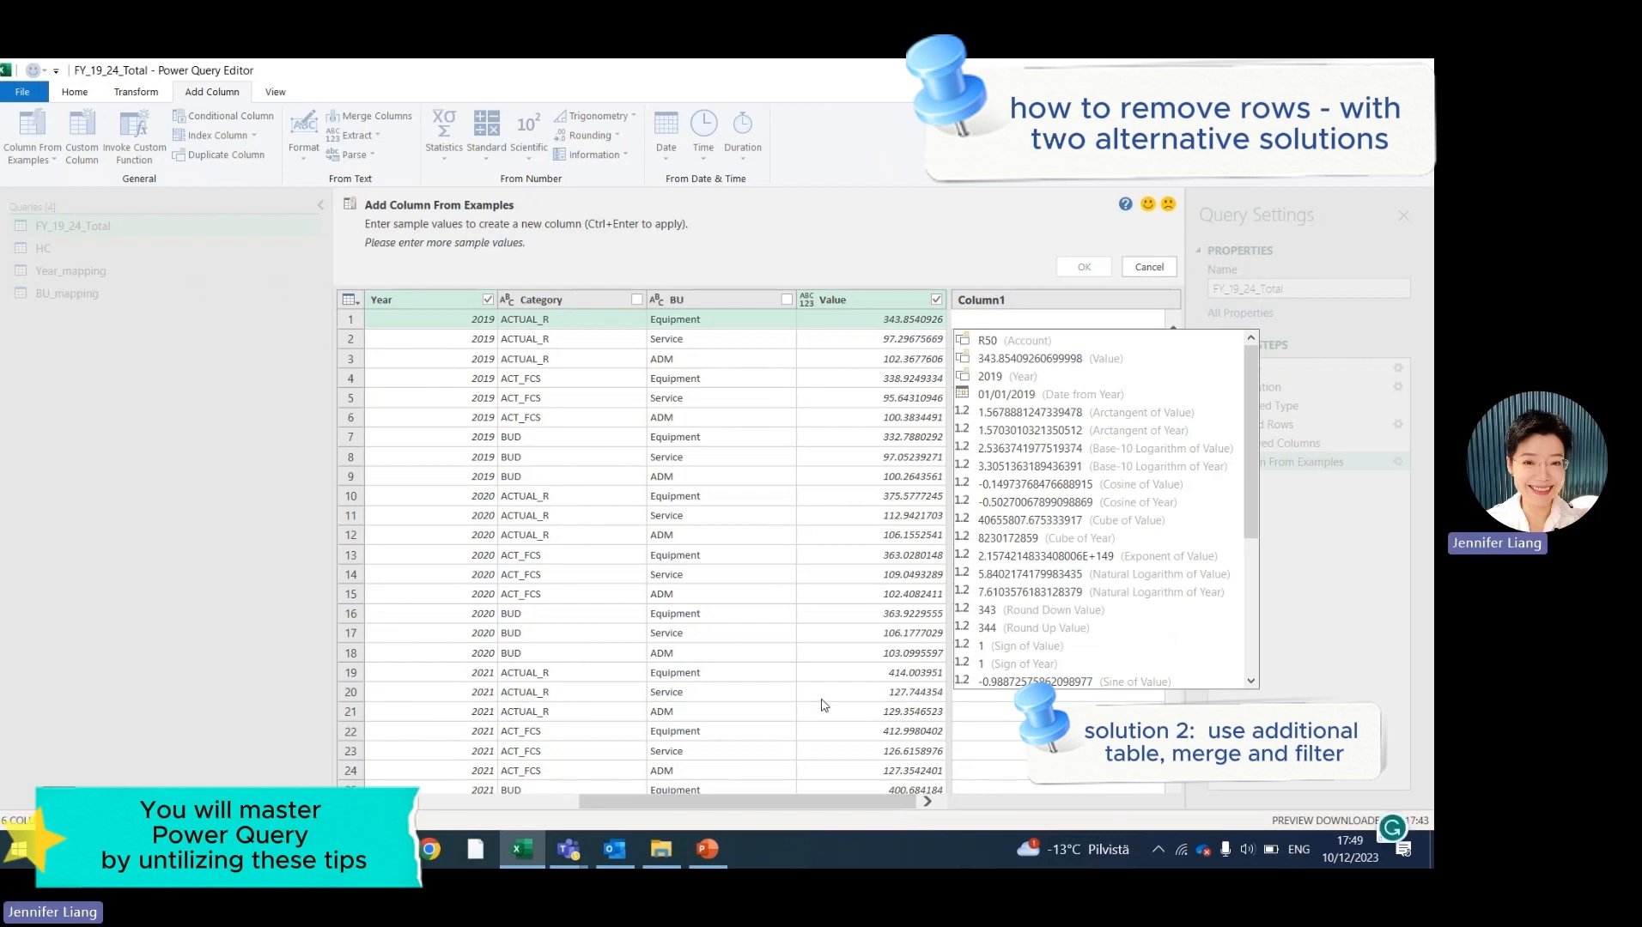
{"action": "type", "text": "2019"}
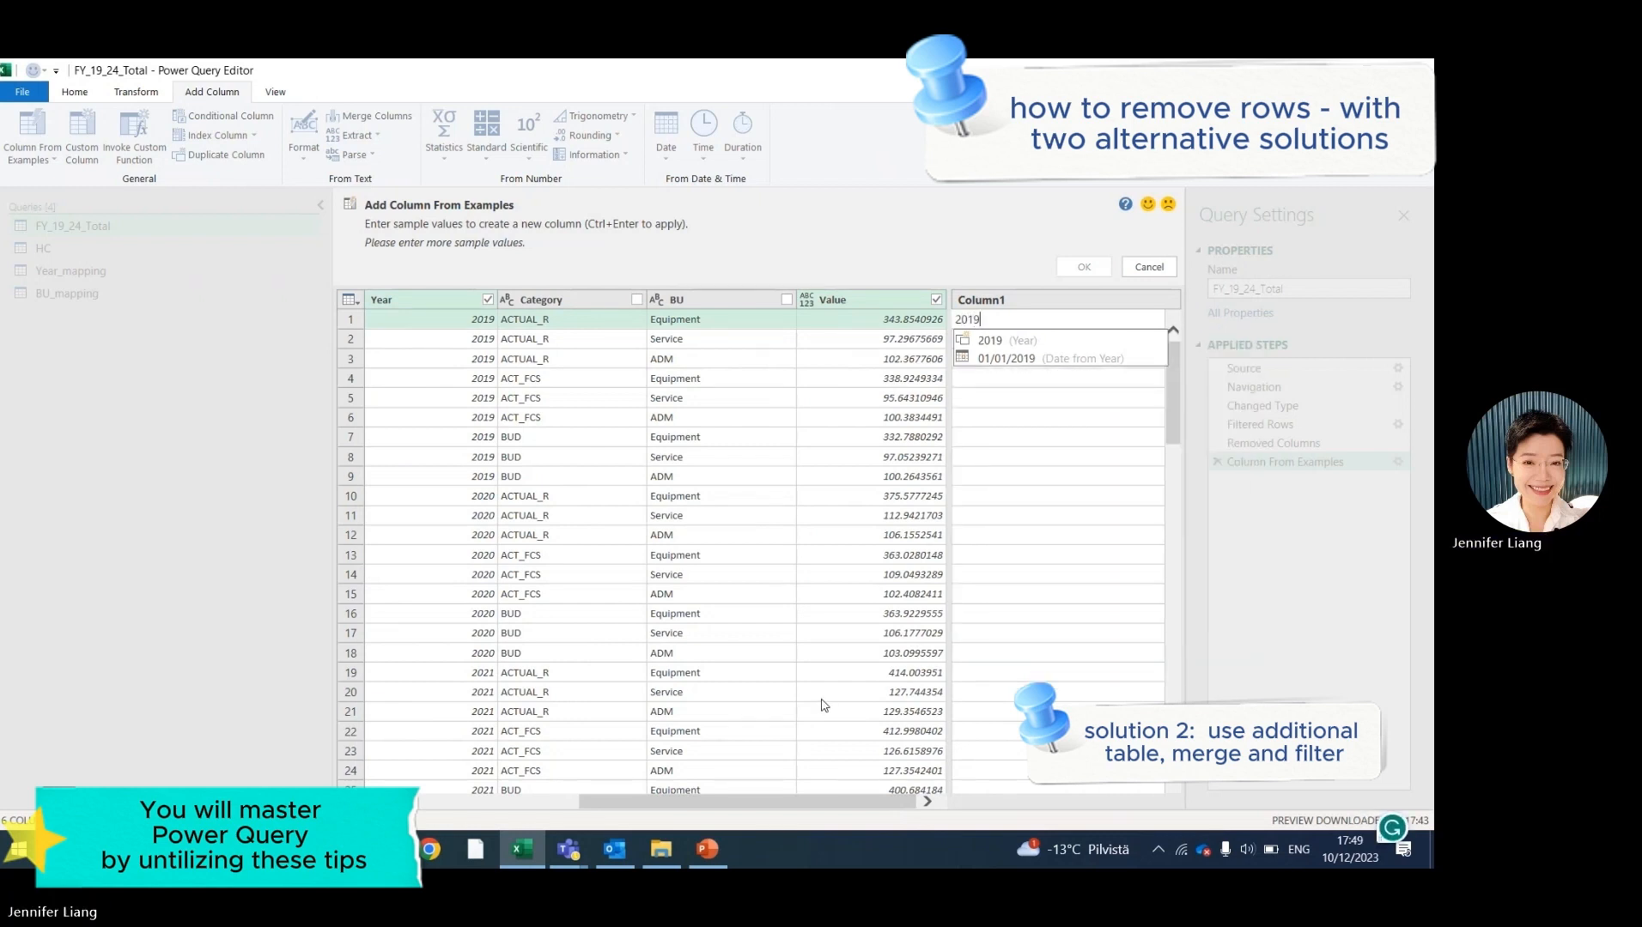
{"action": "type", "text": "ACTUAL_R"}
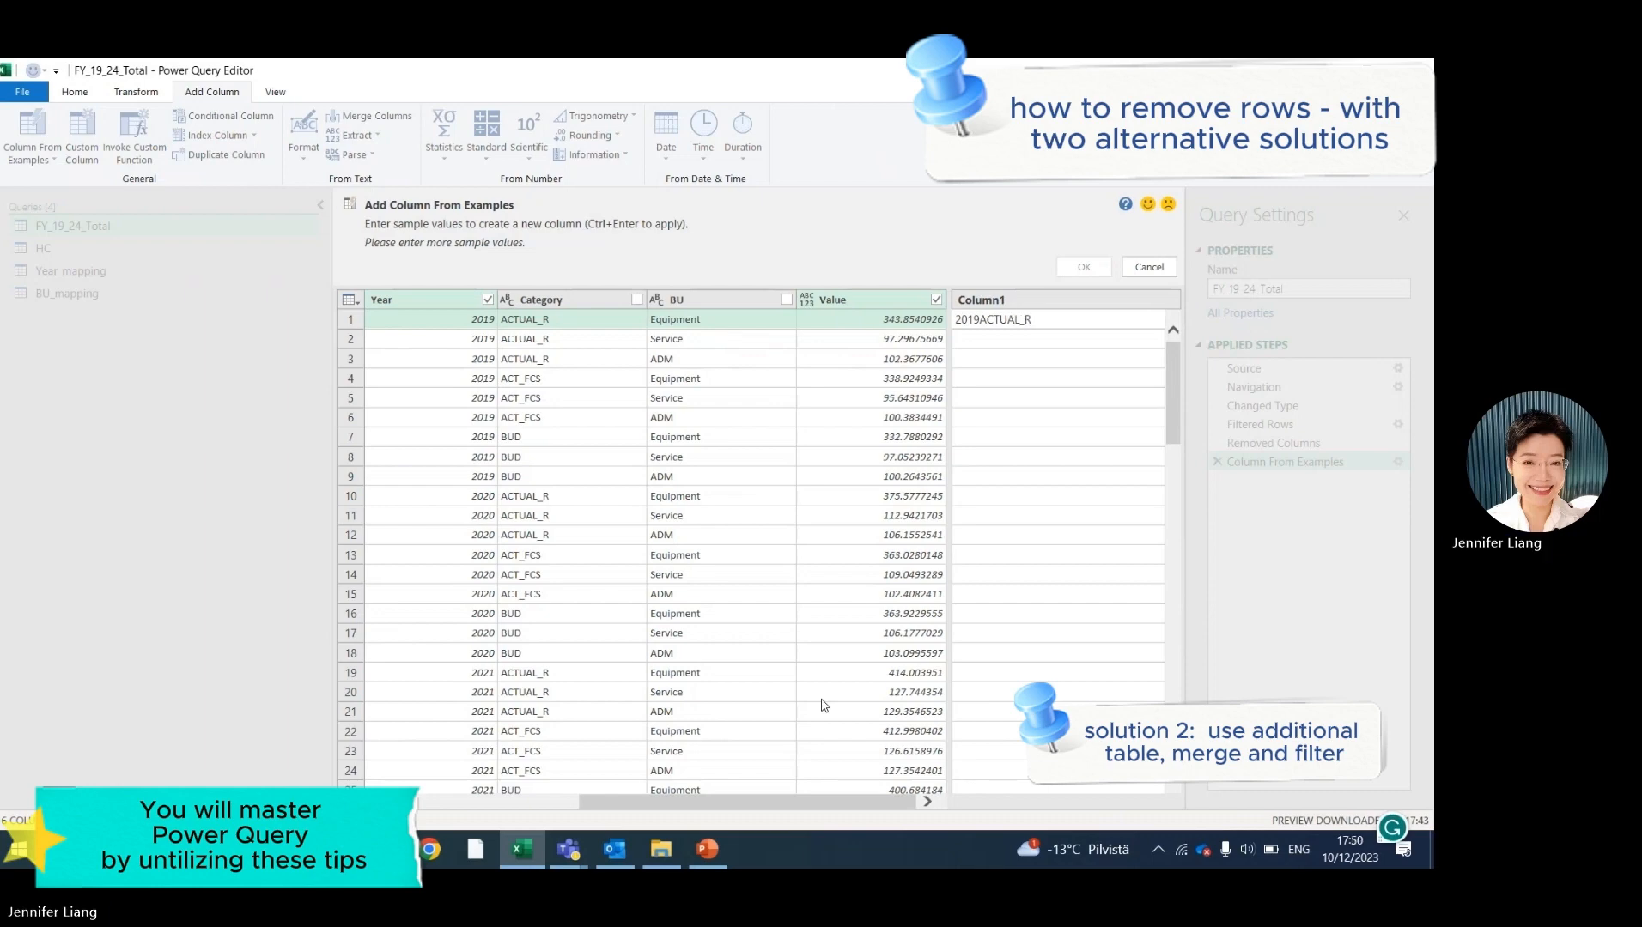
{"action": "key", "text": "Return"}
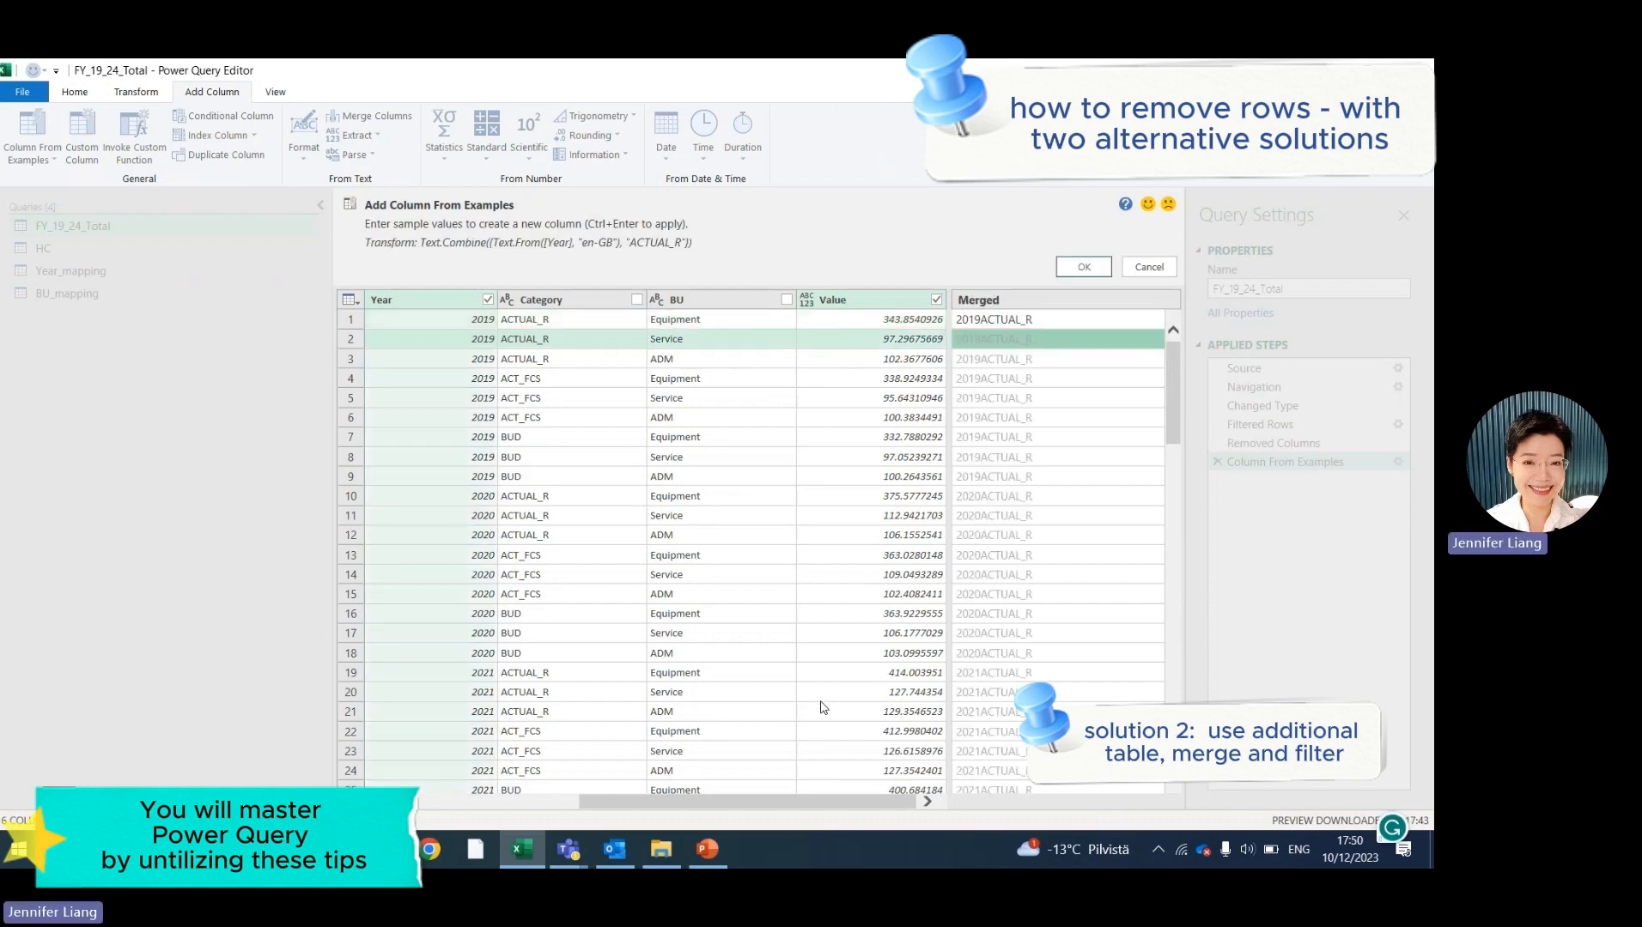
{"action": "left_click", "coordinate": [1081, 268]}
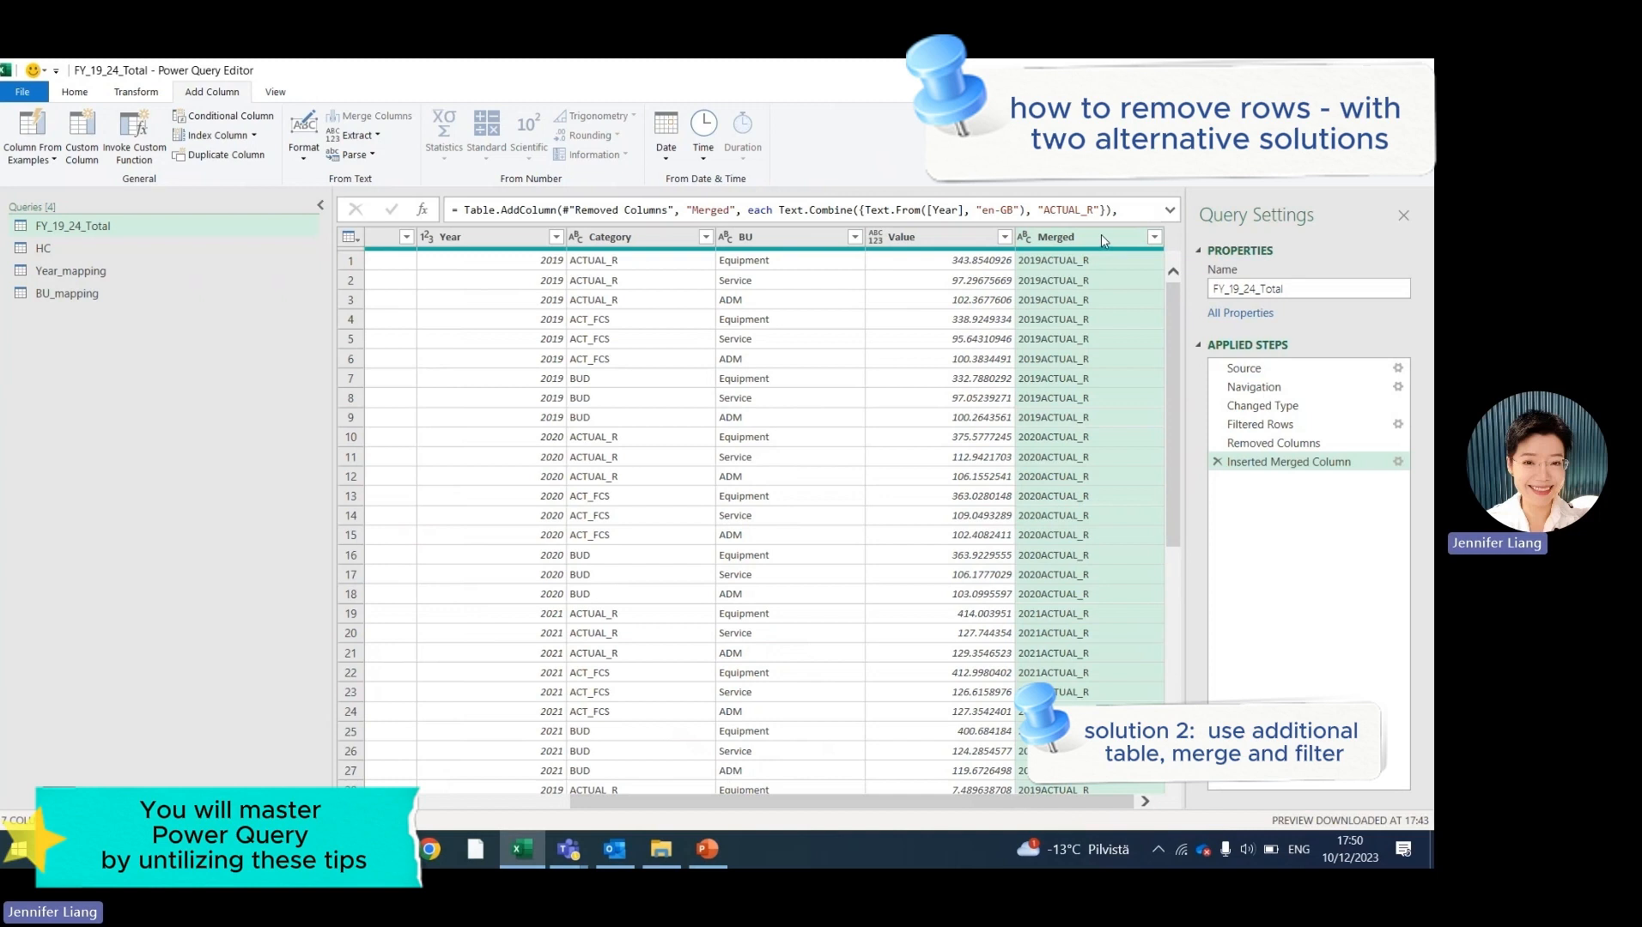
Merge Year_mapping into the FY_19_24_Total query with a left outer join, matching the Merged column to YrCat.
{"action": "left_click", "coordinate": [137, 92]}
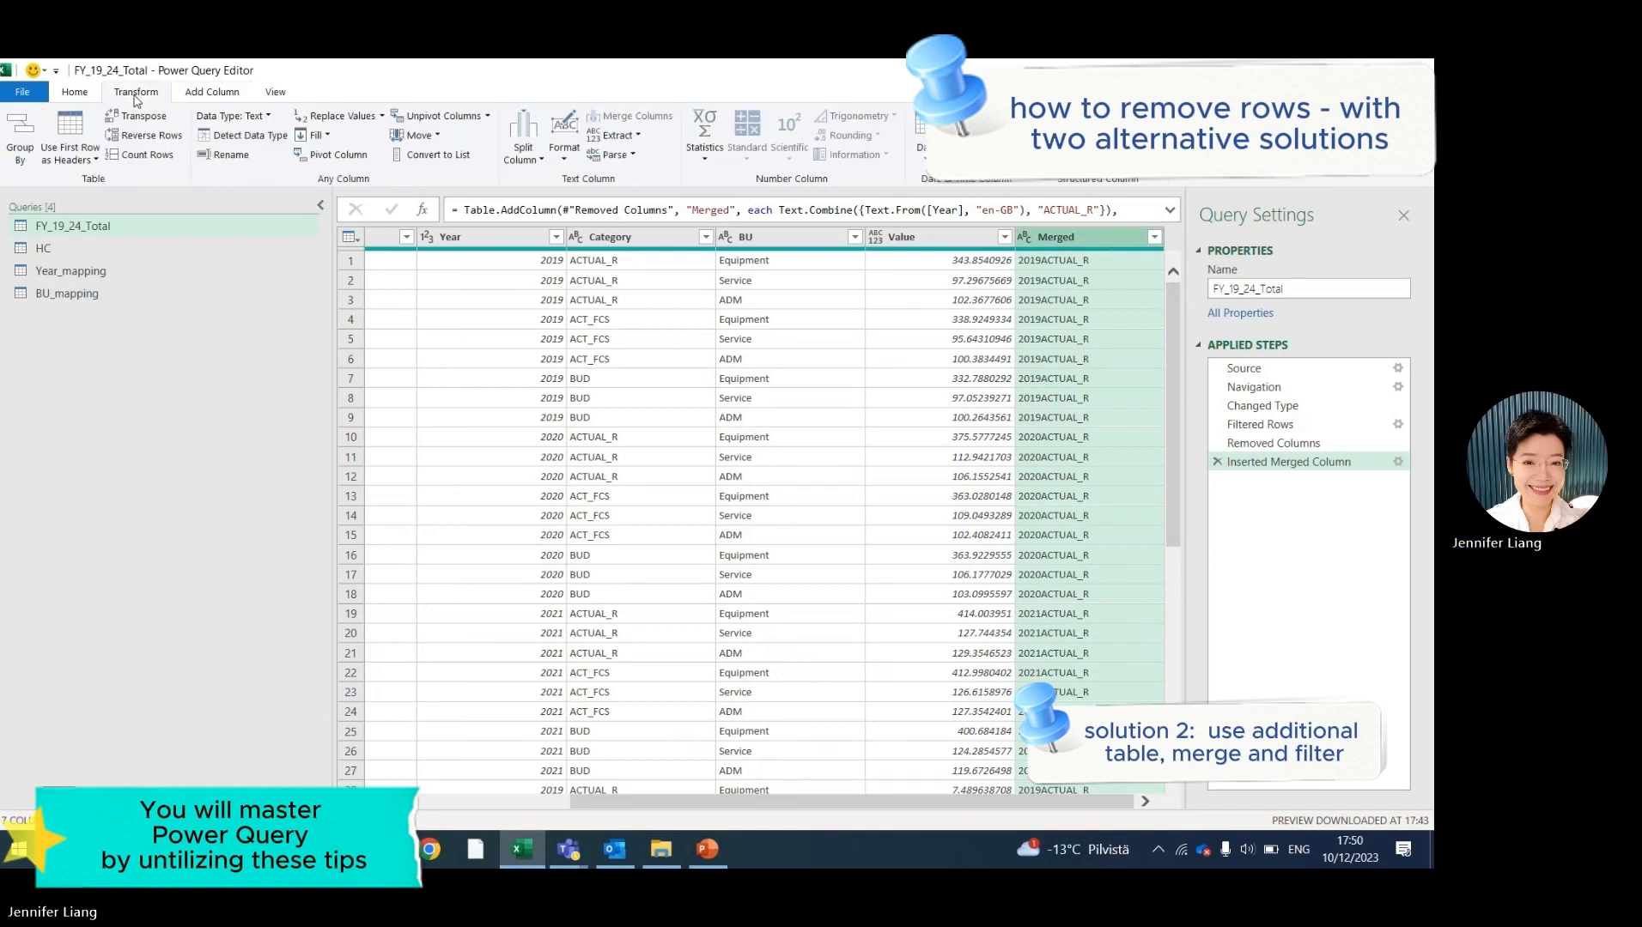
{"action": "left_click", "coordinate": [70, 94]}
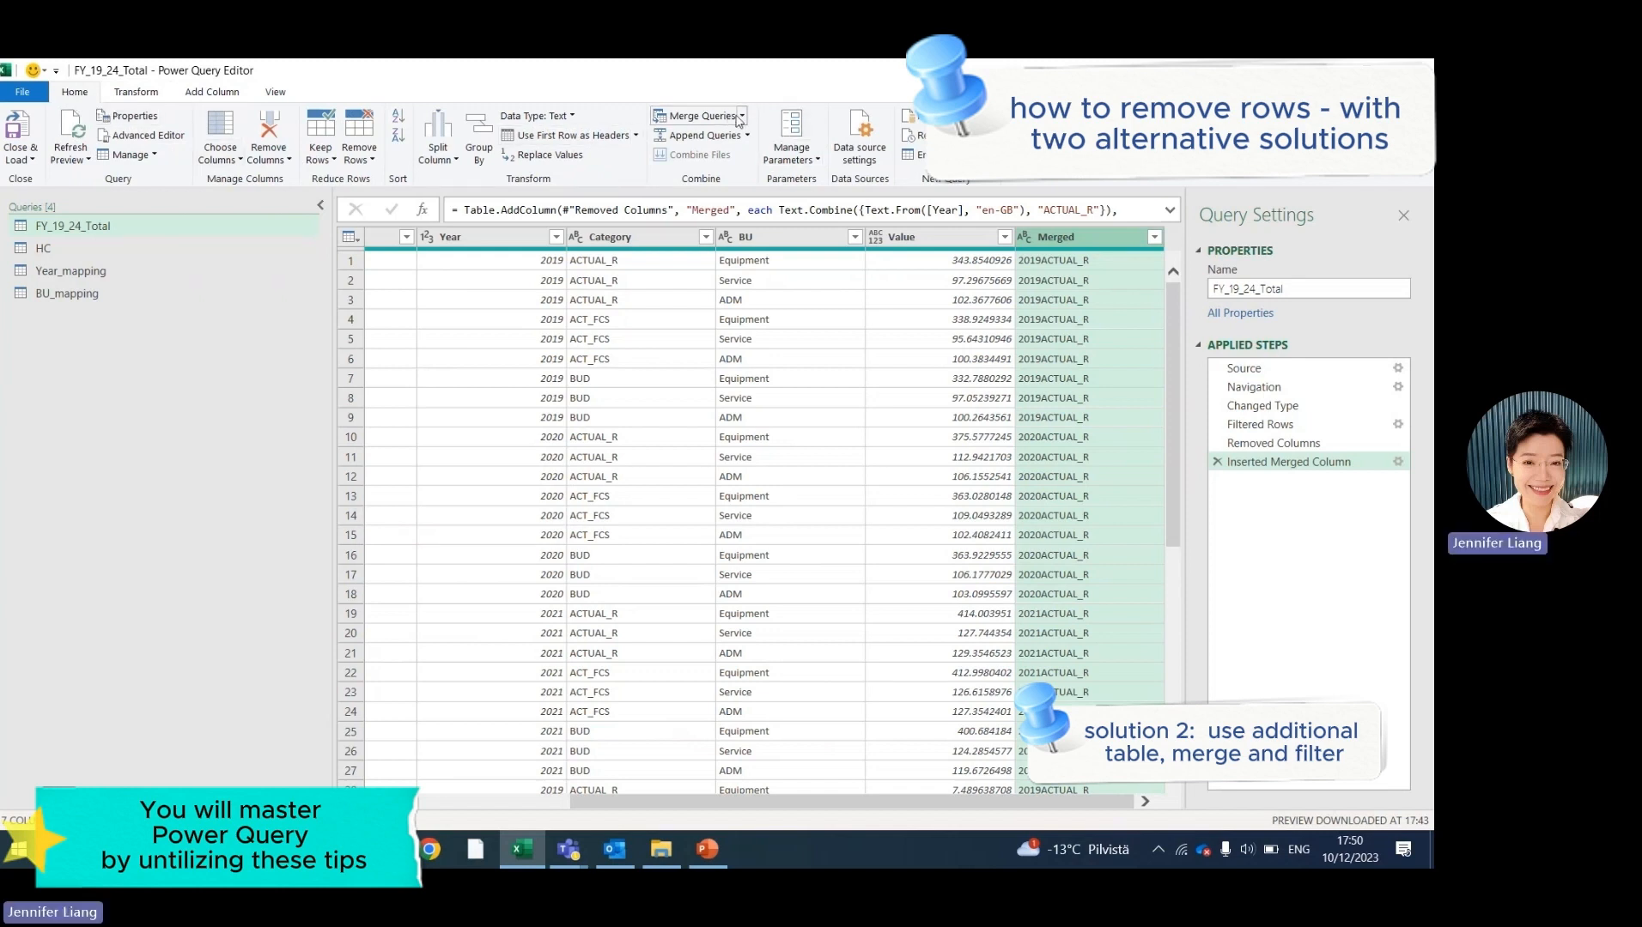
{"action": "left_click", "coordinate": [741, 117]}
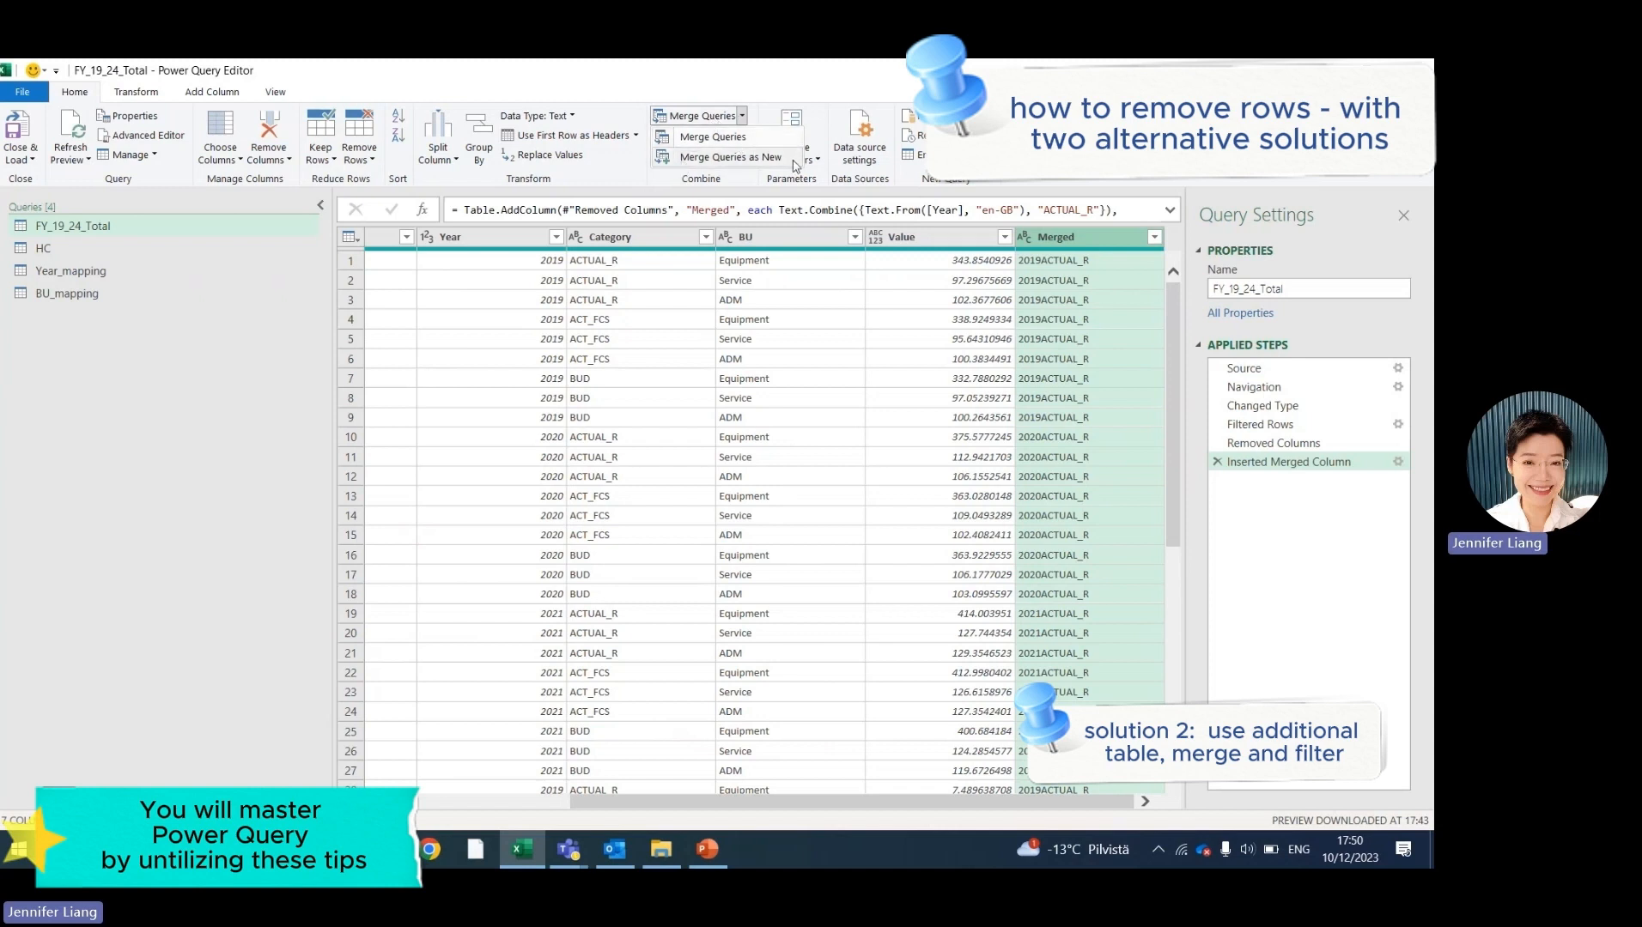
{"action": "left_click", "coordinate": [732, 138]}
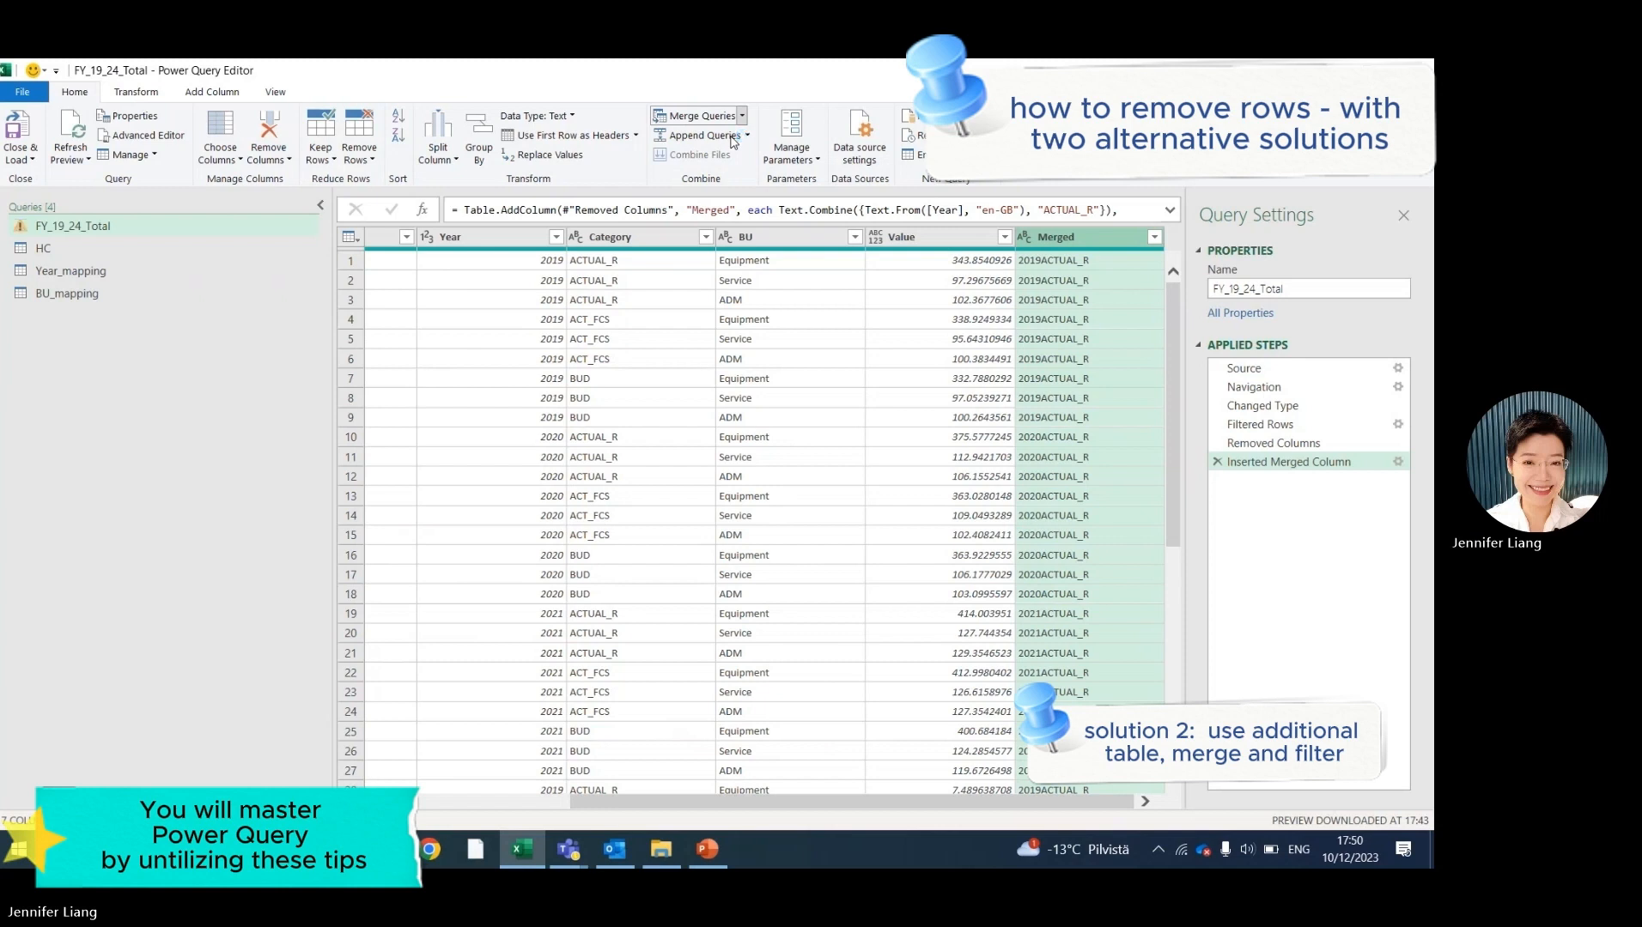
{"action": "left_click", "coordinate": [580, 431]}
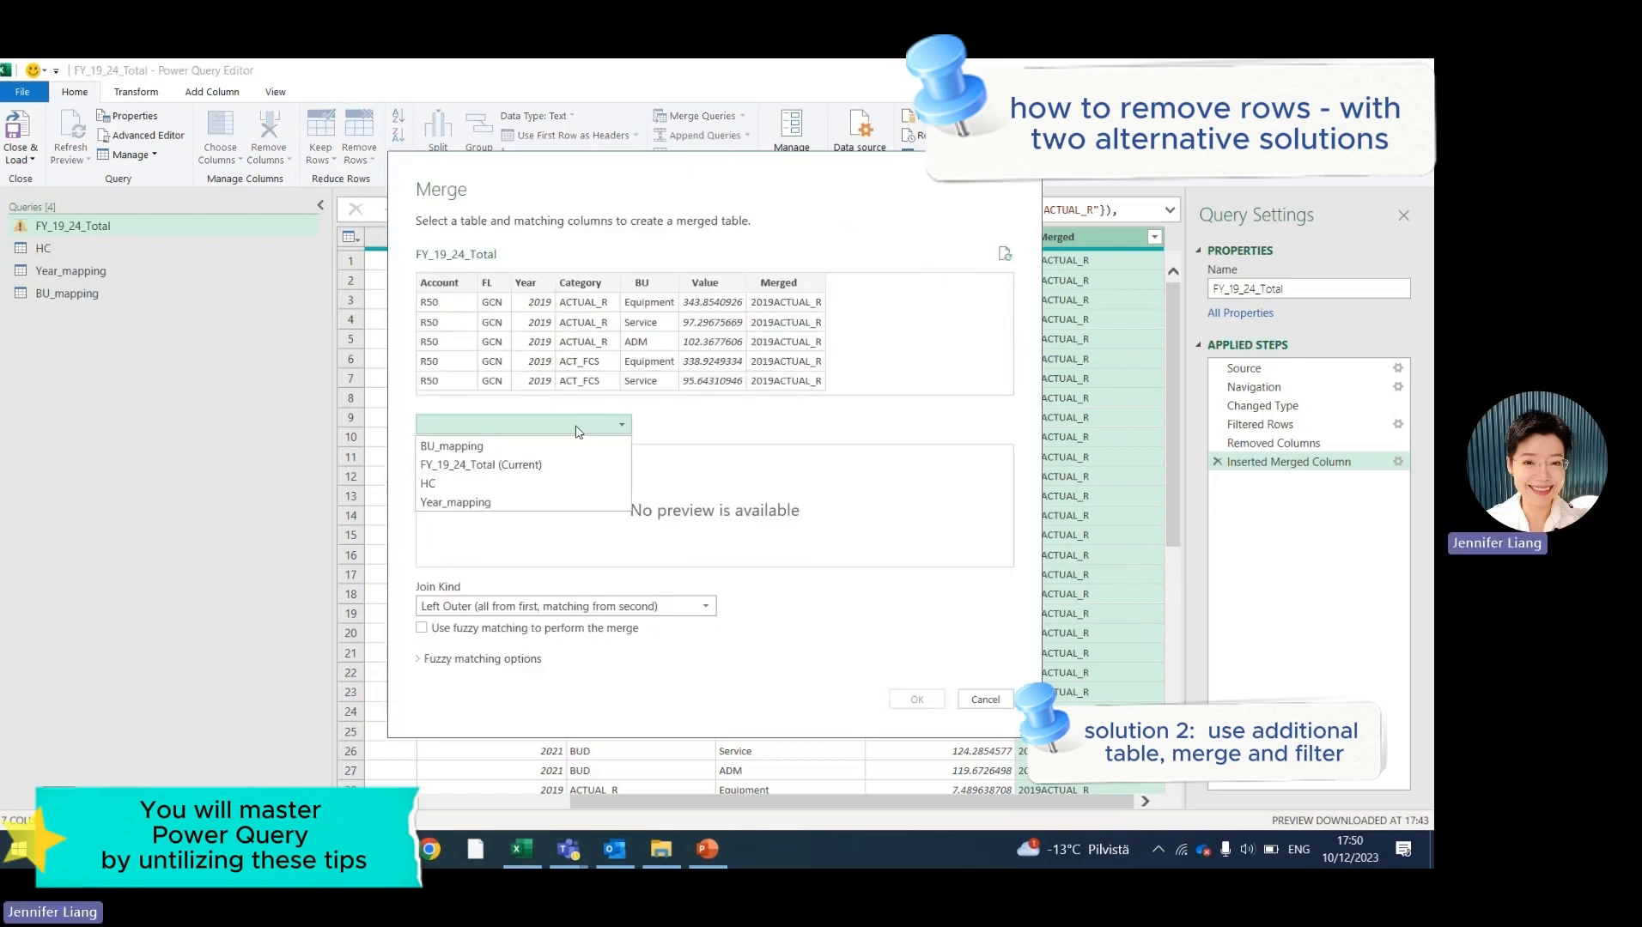
{"action": "left_click", "coordinate": [540, 504]}
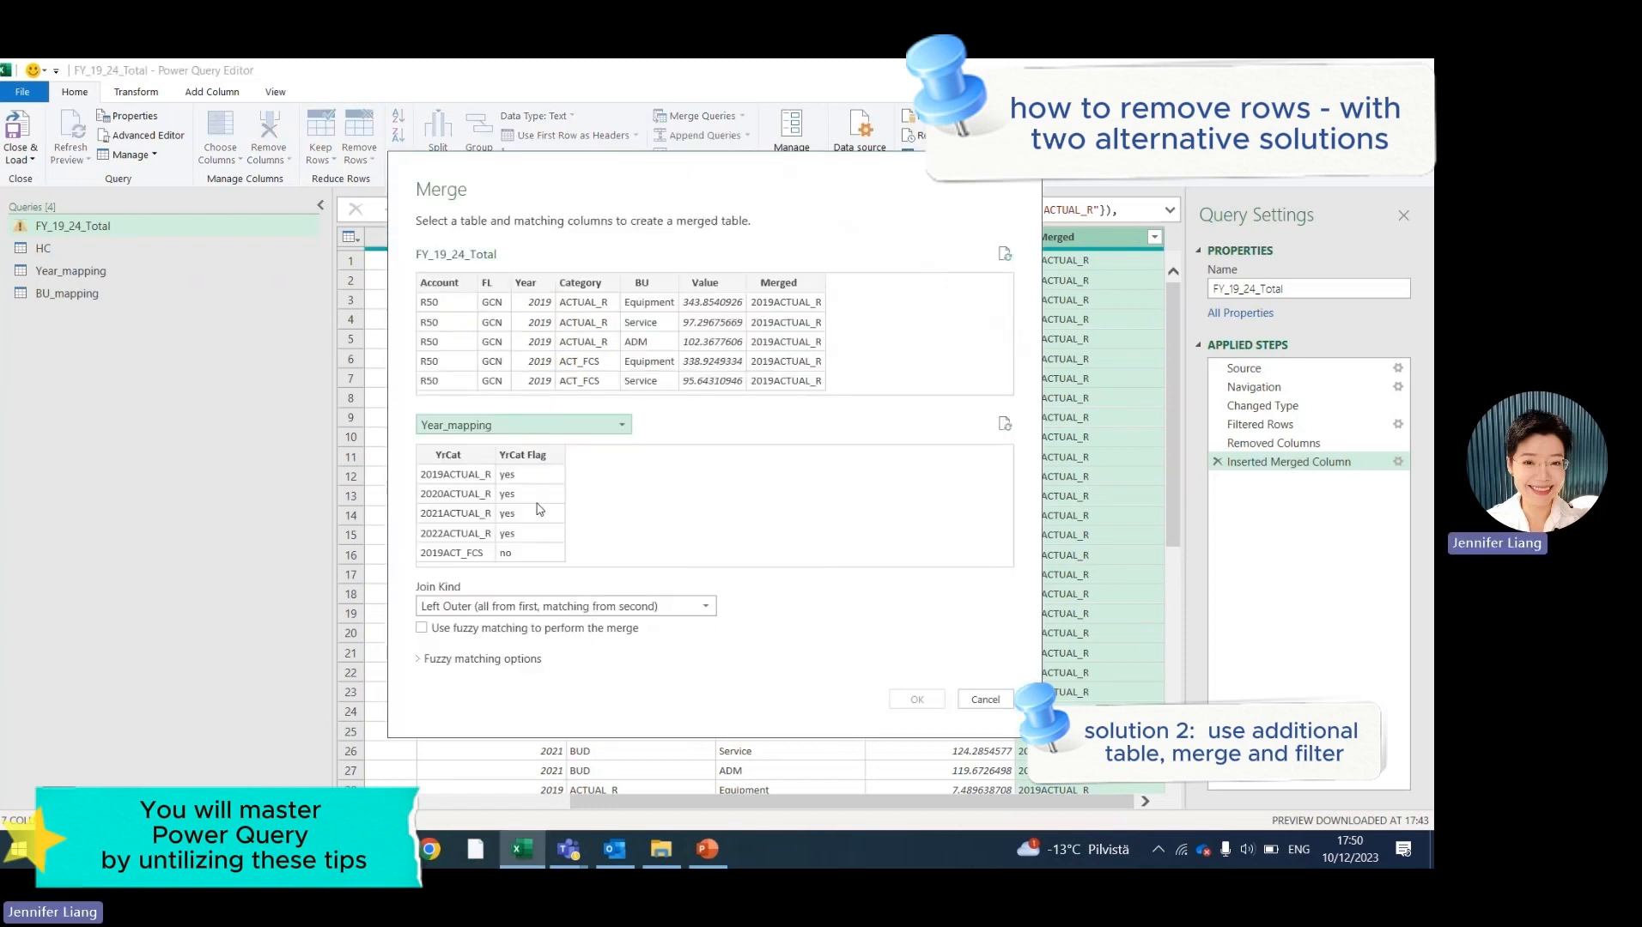
{"action": "left_click", "coordinate": [797, 287]}
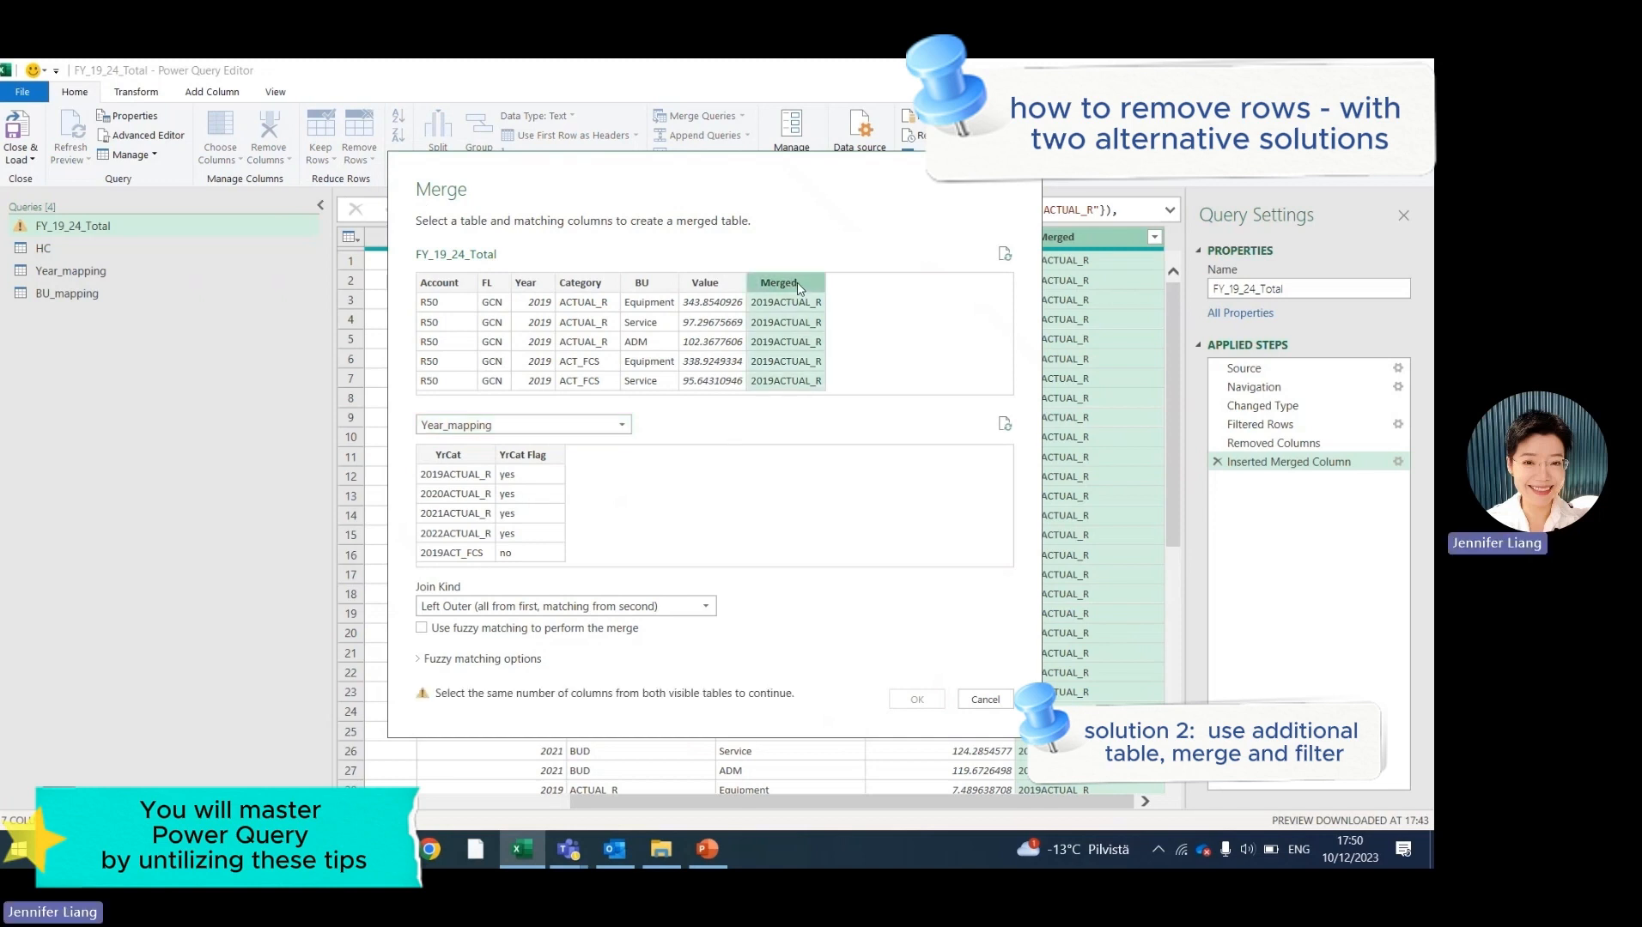
{"action": "left_click", "coordinate": [467, 456]}
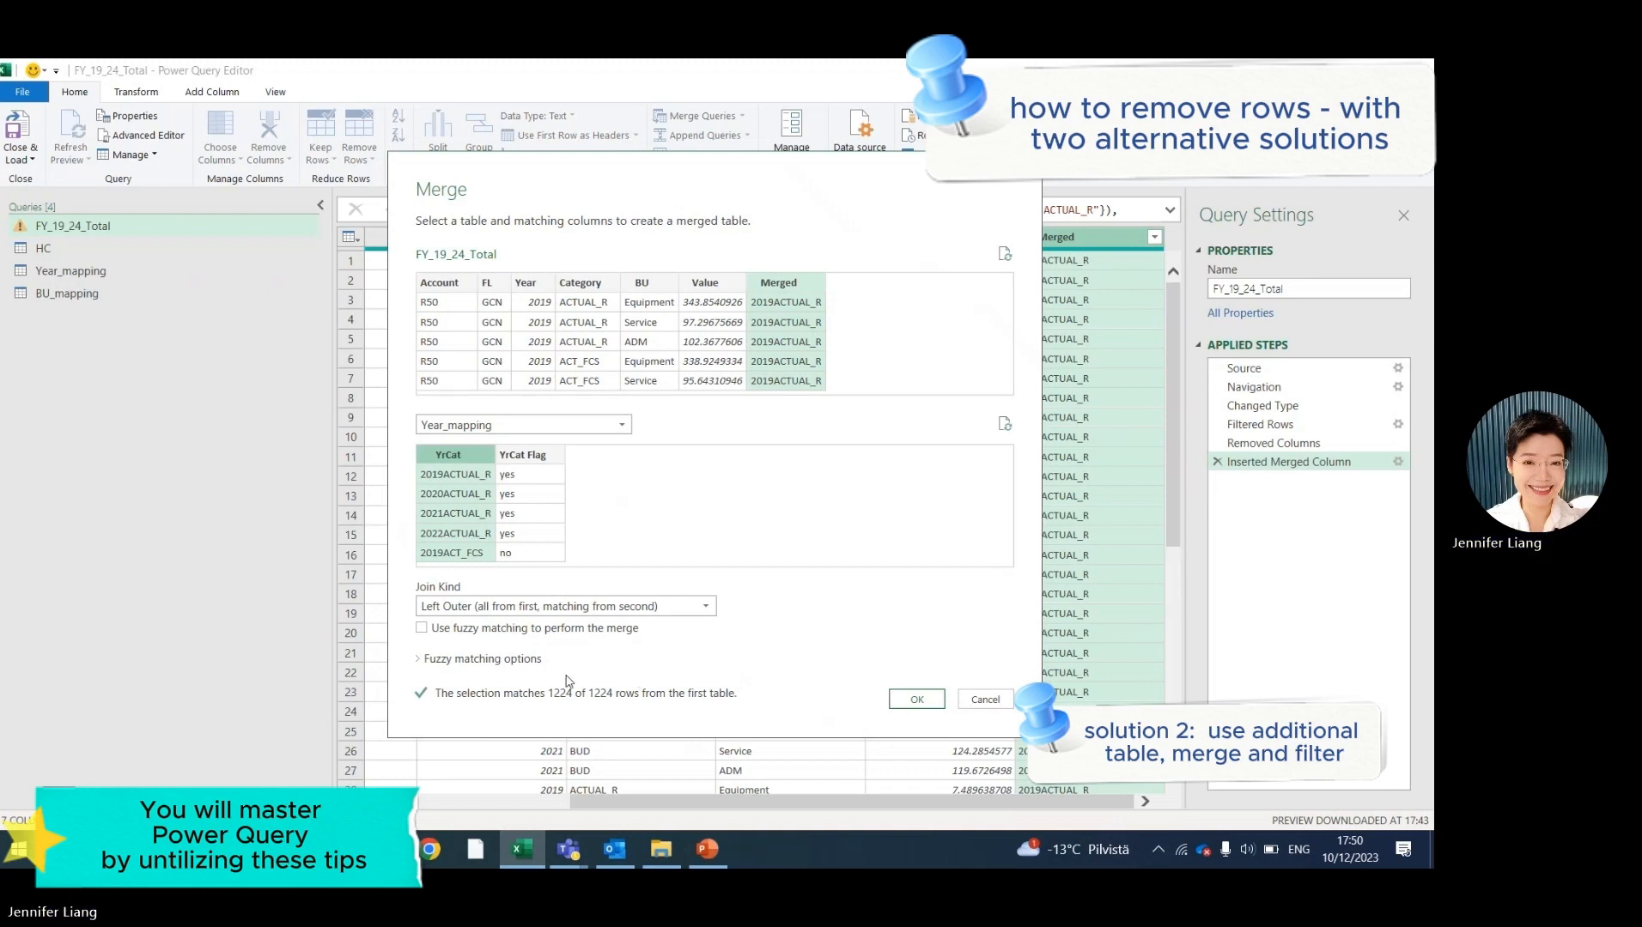
{"action": "left_click", "coordinate": [923, 703]}
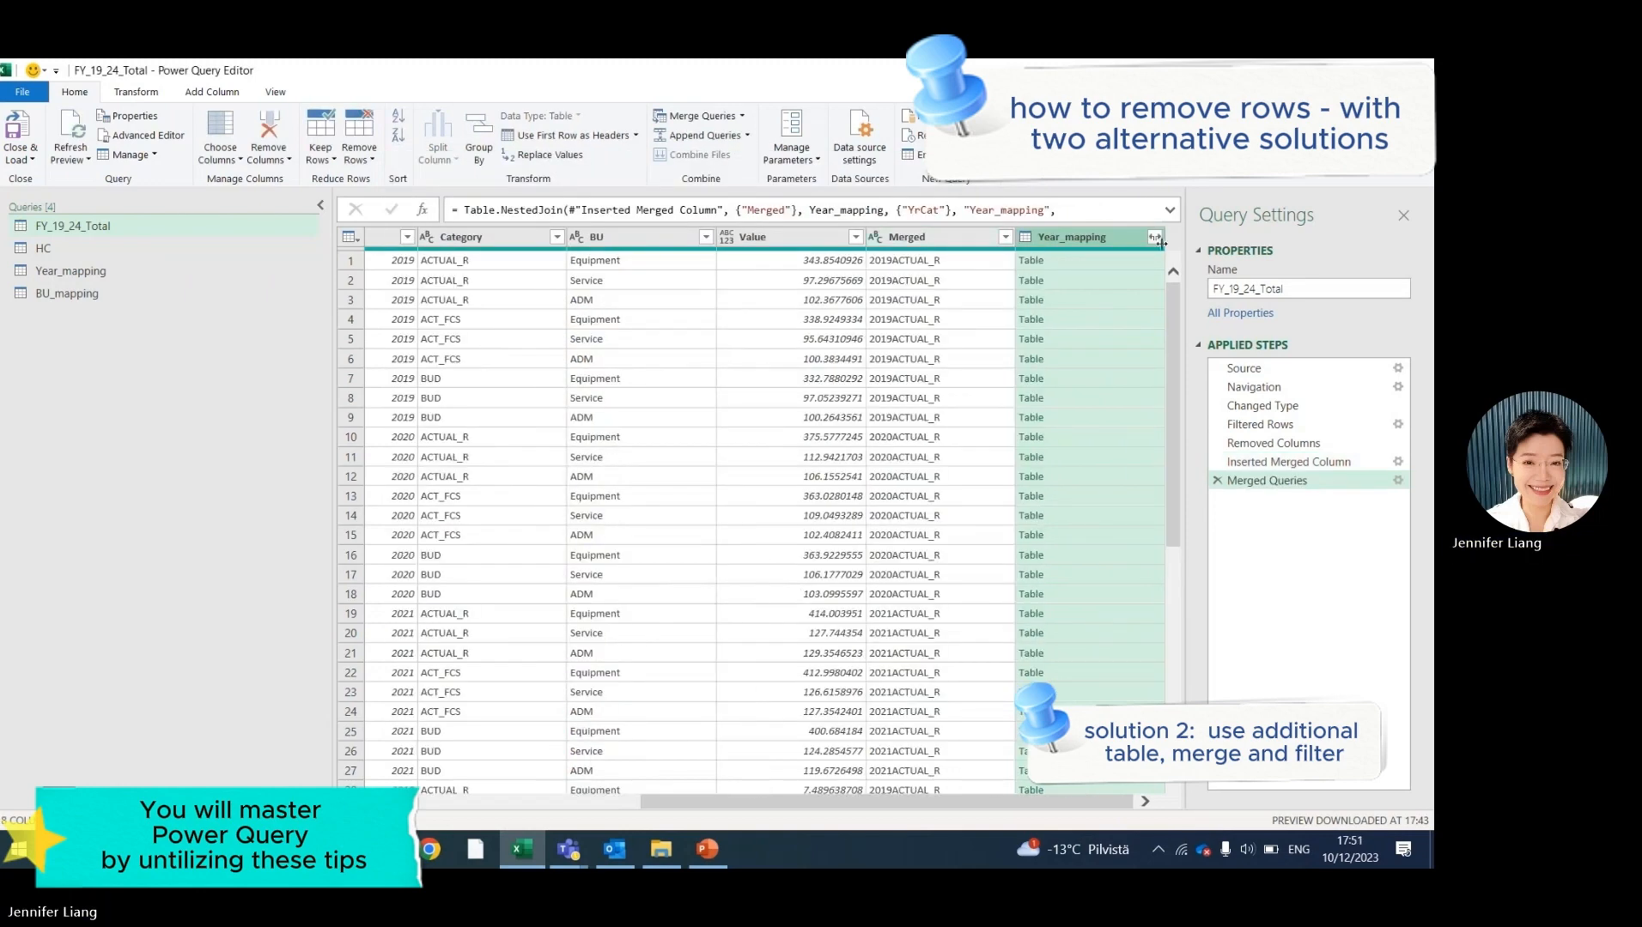
Expand the Year_mapping column to include only YrCat Flag, keeping the original column name as prefix.
{"action": "left_click", "coordinate": [1155, 239]}
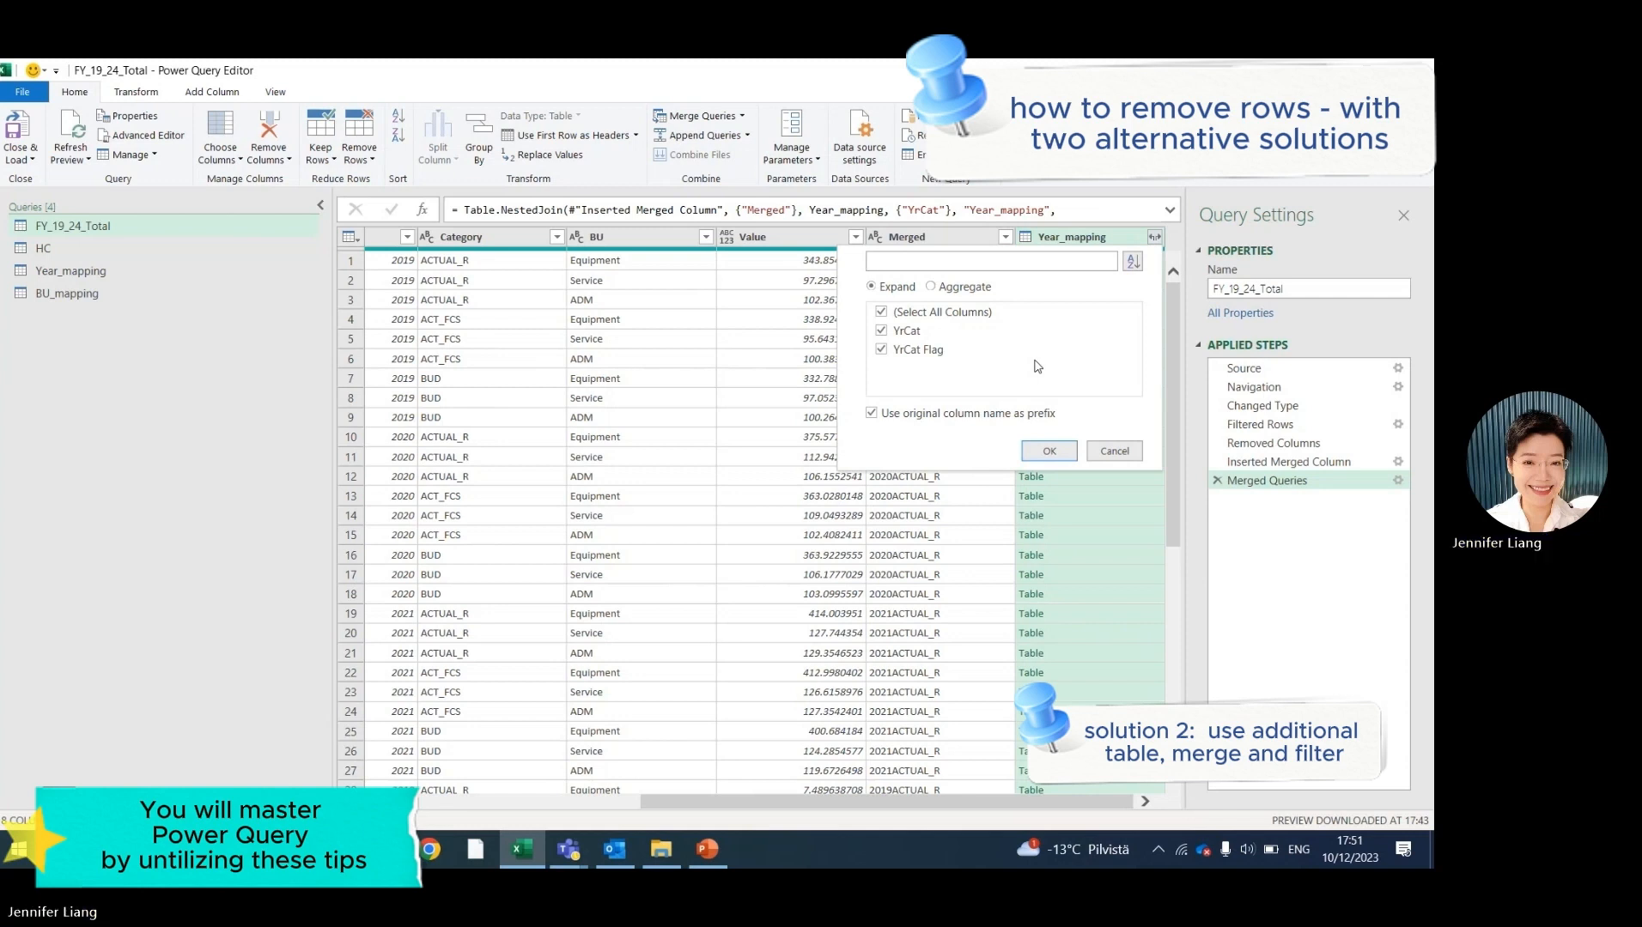
{"action": "left_click", "coordinate": [882, 332]}
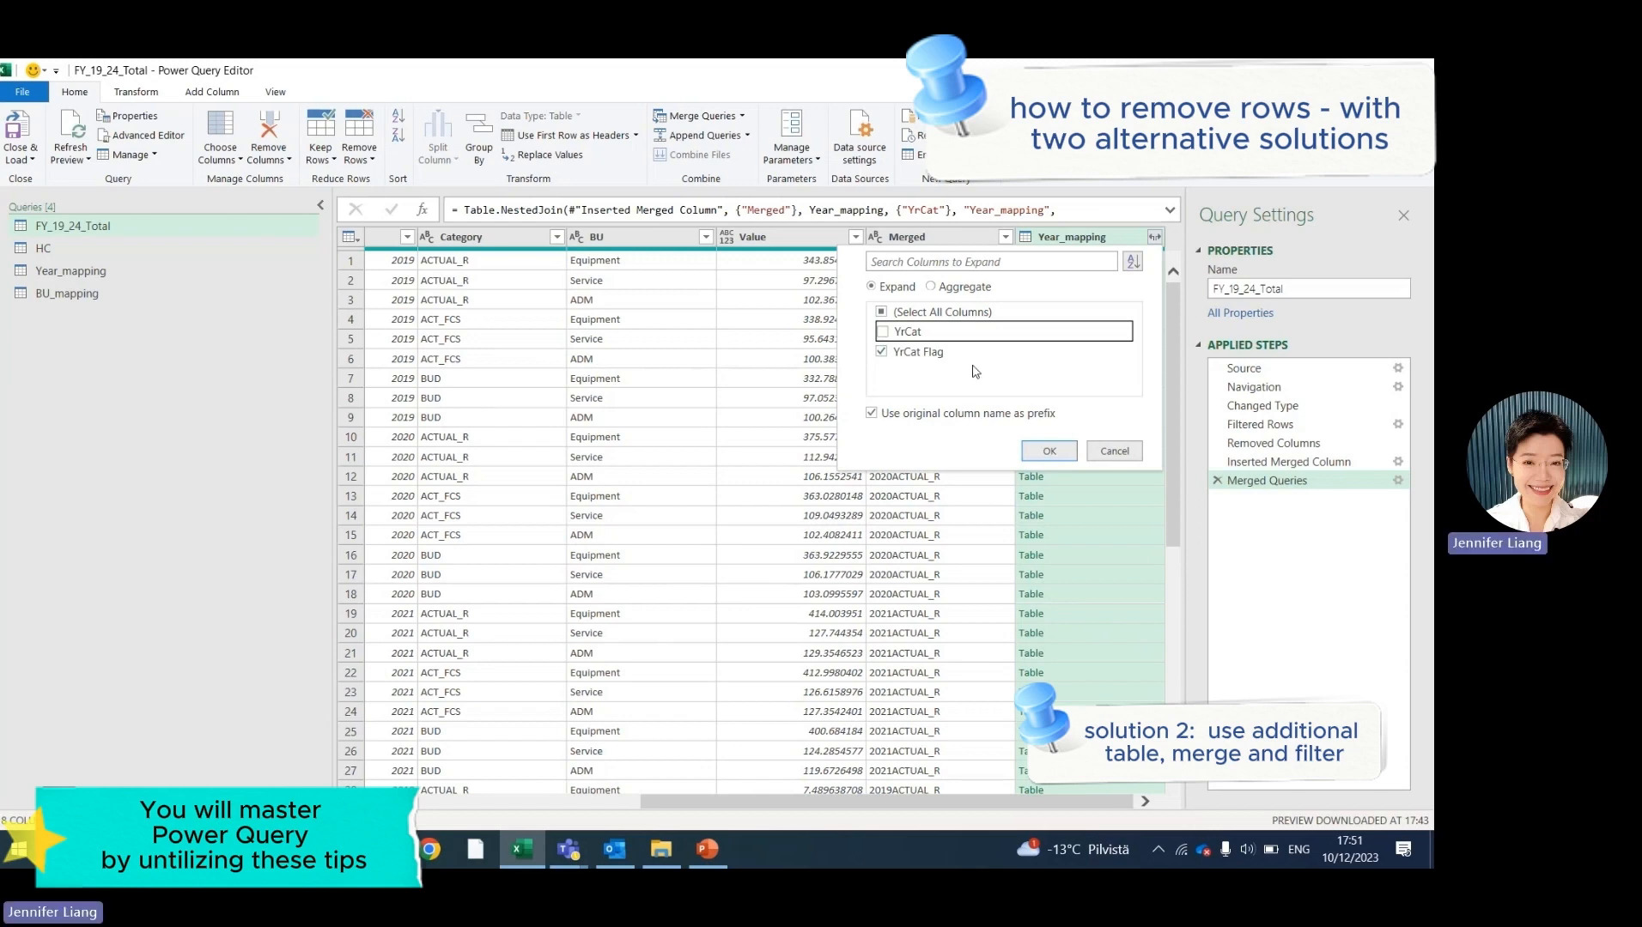
{"action": "left_click", "coordinate": [1061, 453]}
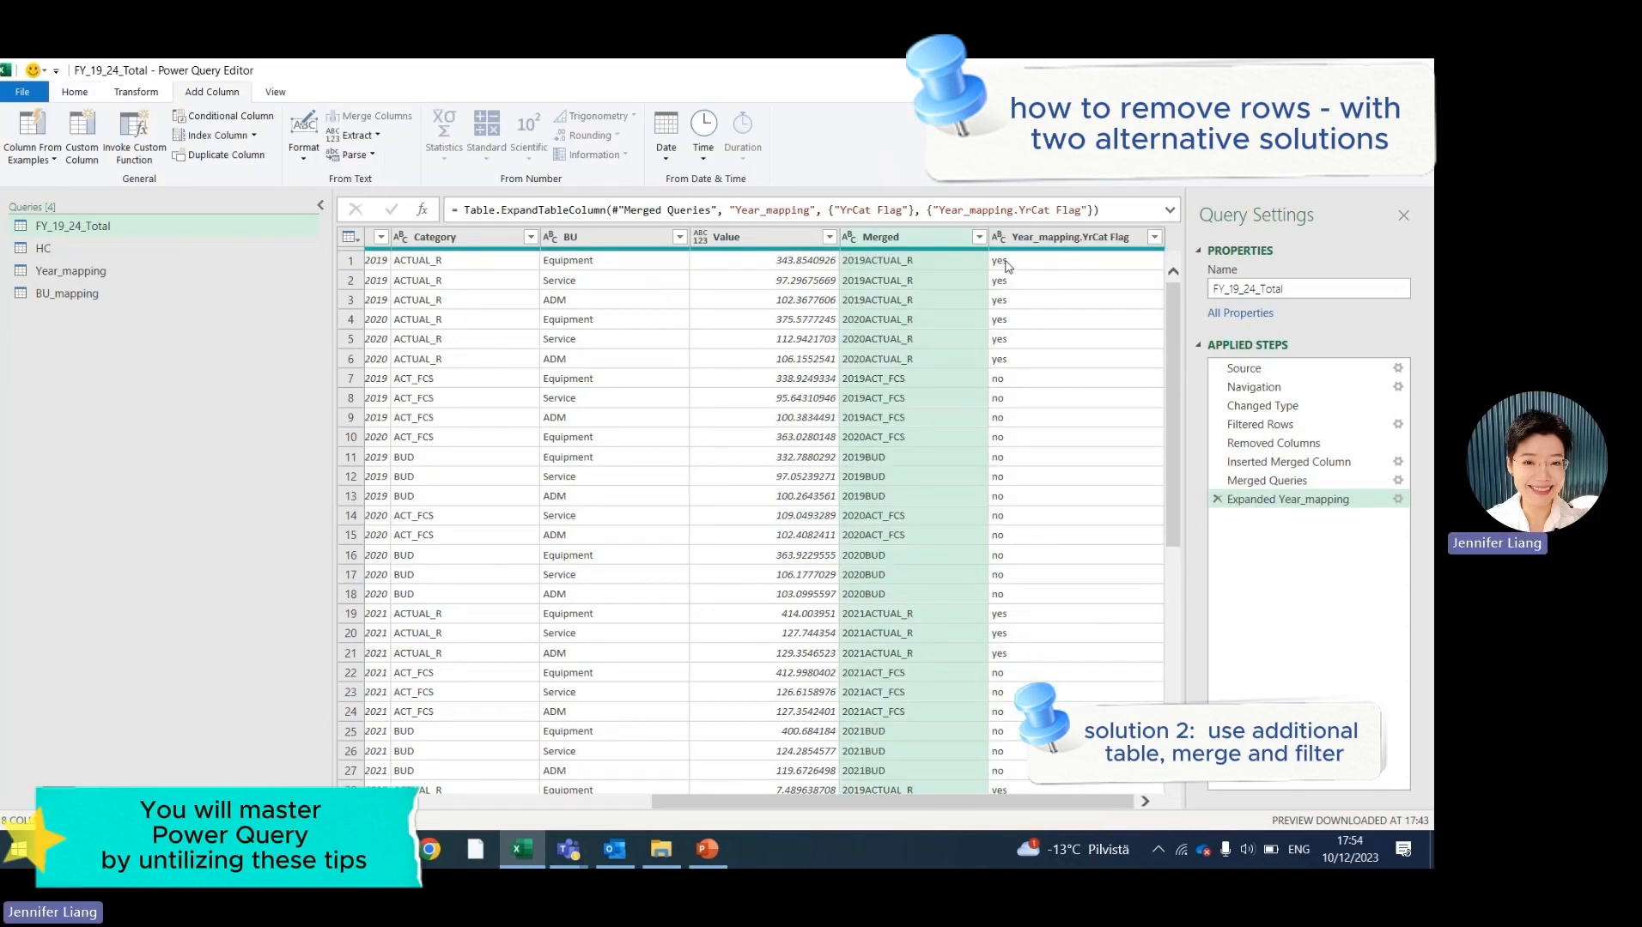
Filter the Year_mapping.YrCat Flag column to exclude the no rows, and review the remaining columns.
{"action": "left_click", "coordinate": [1154, 237]}
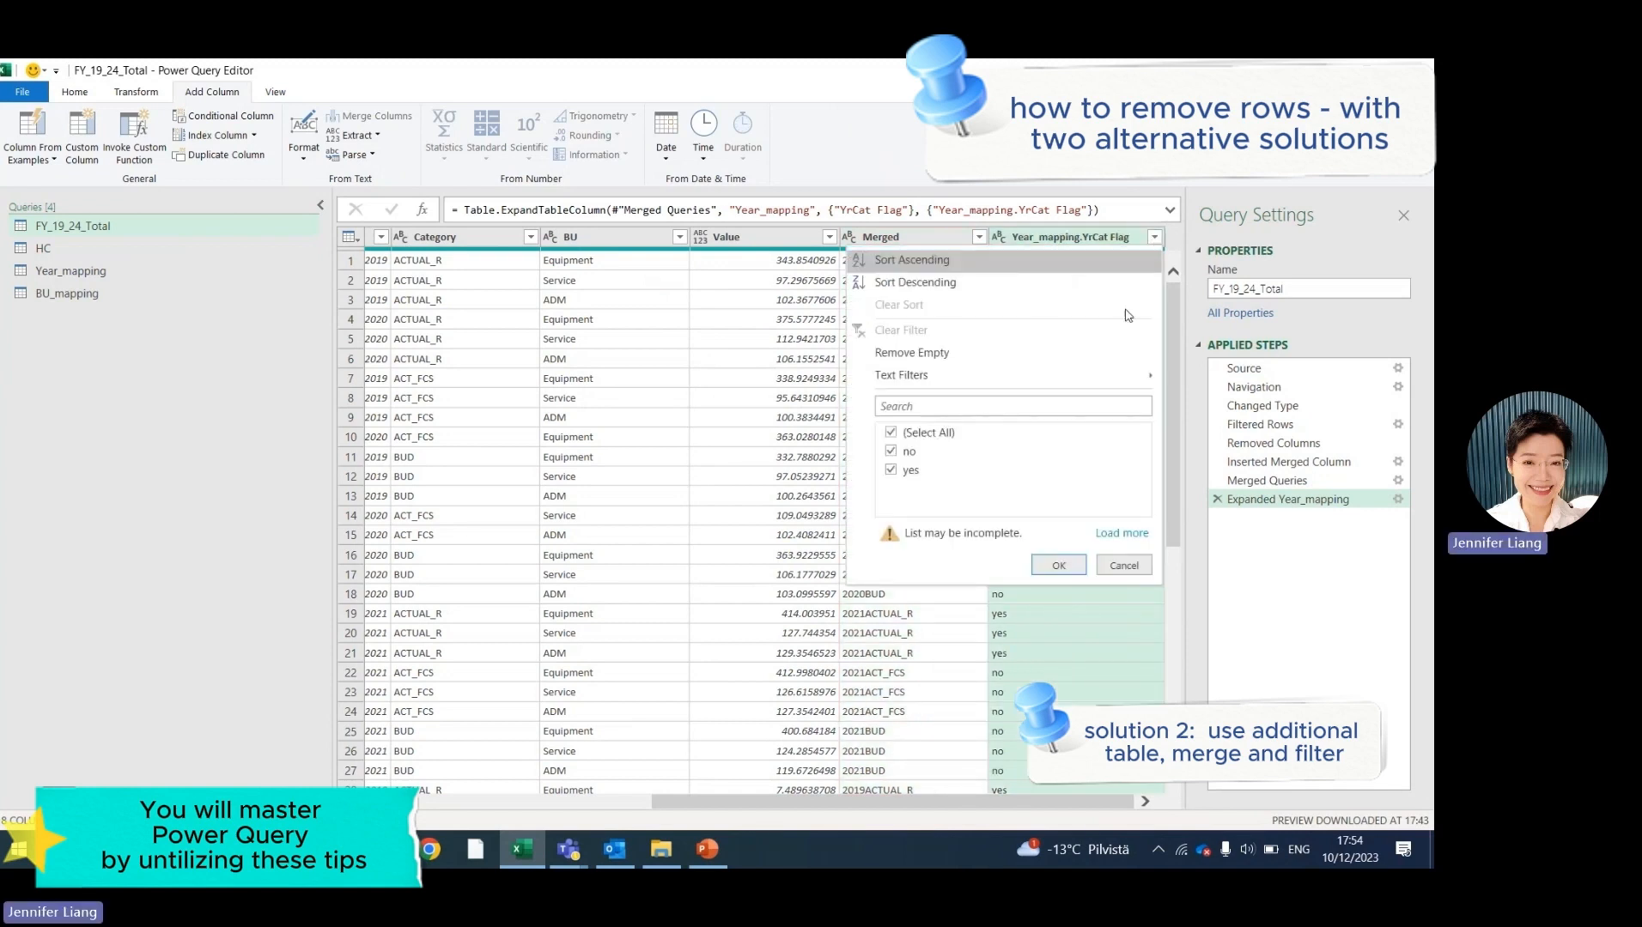
{"action": "left_click", "coordinate": [891, 452]}
{"action": "left_click", "coordinate": [1053, 565]}
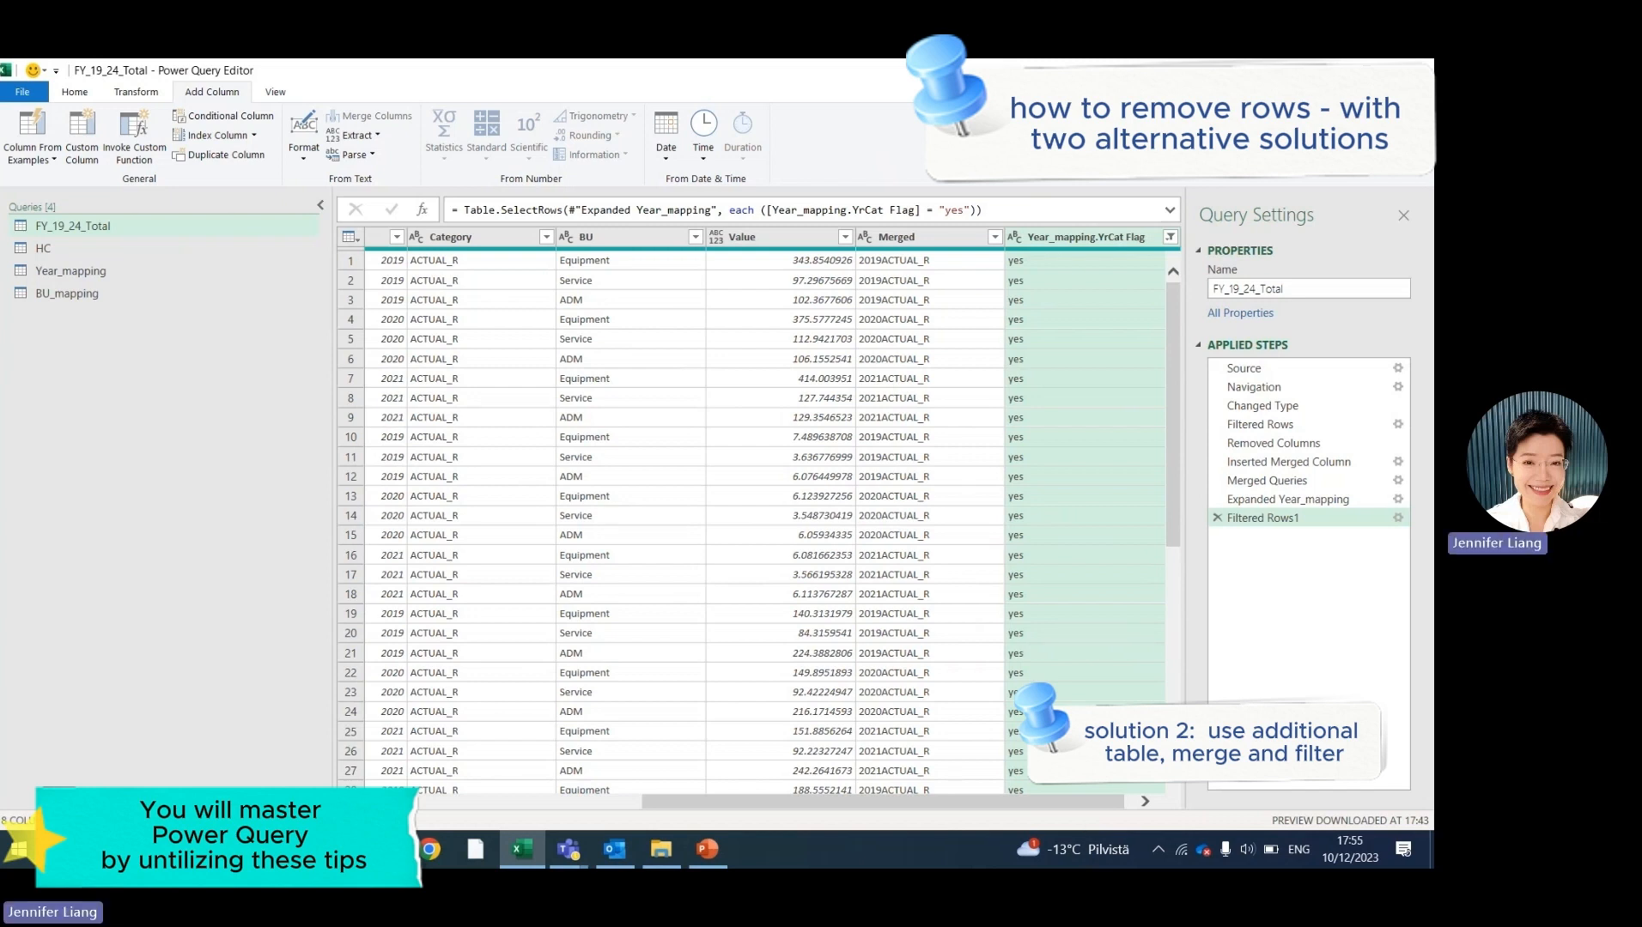
{"action": "left_click", "coordinate": [1144, 801]}
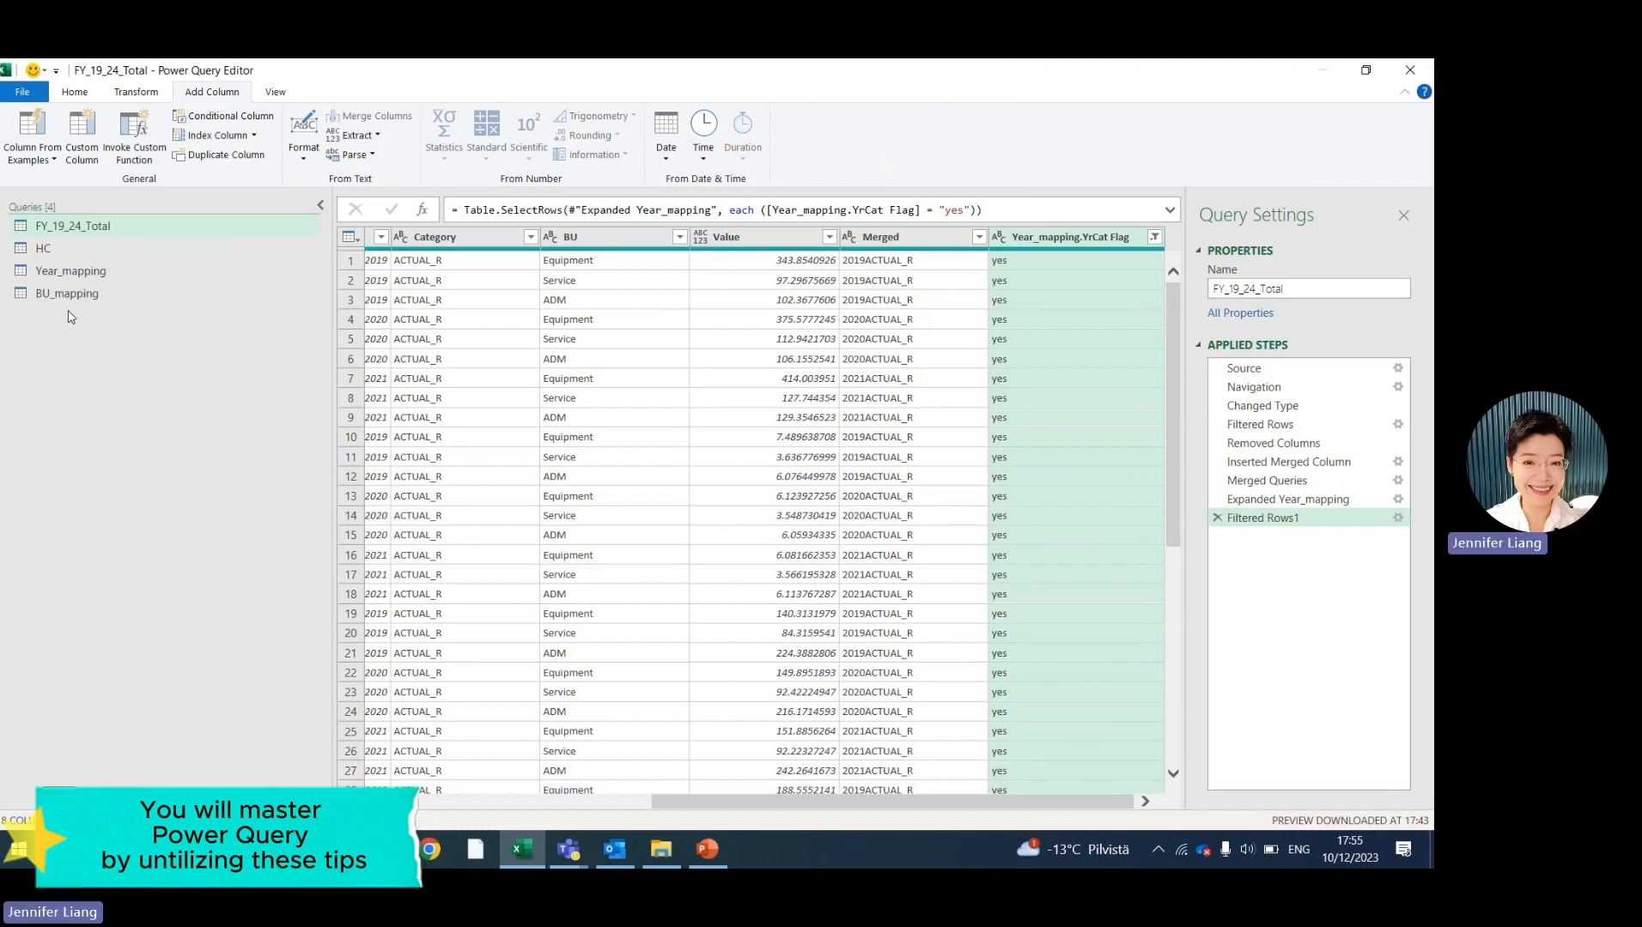
{"action": "left_click_drag", "start_coordinate": [743, 805], "coordinate": [509, 806]}
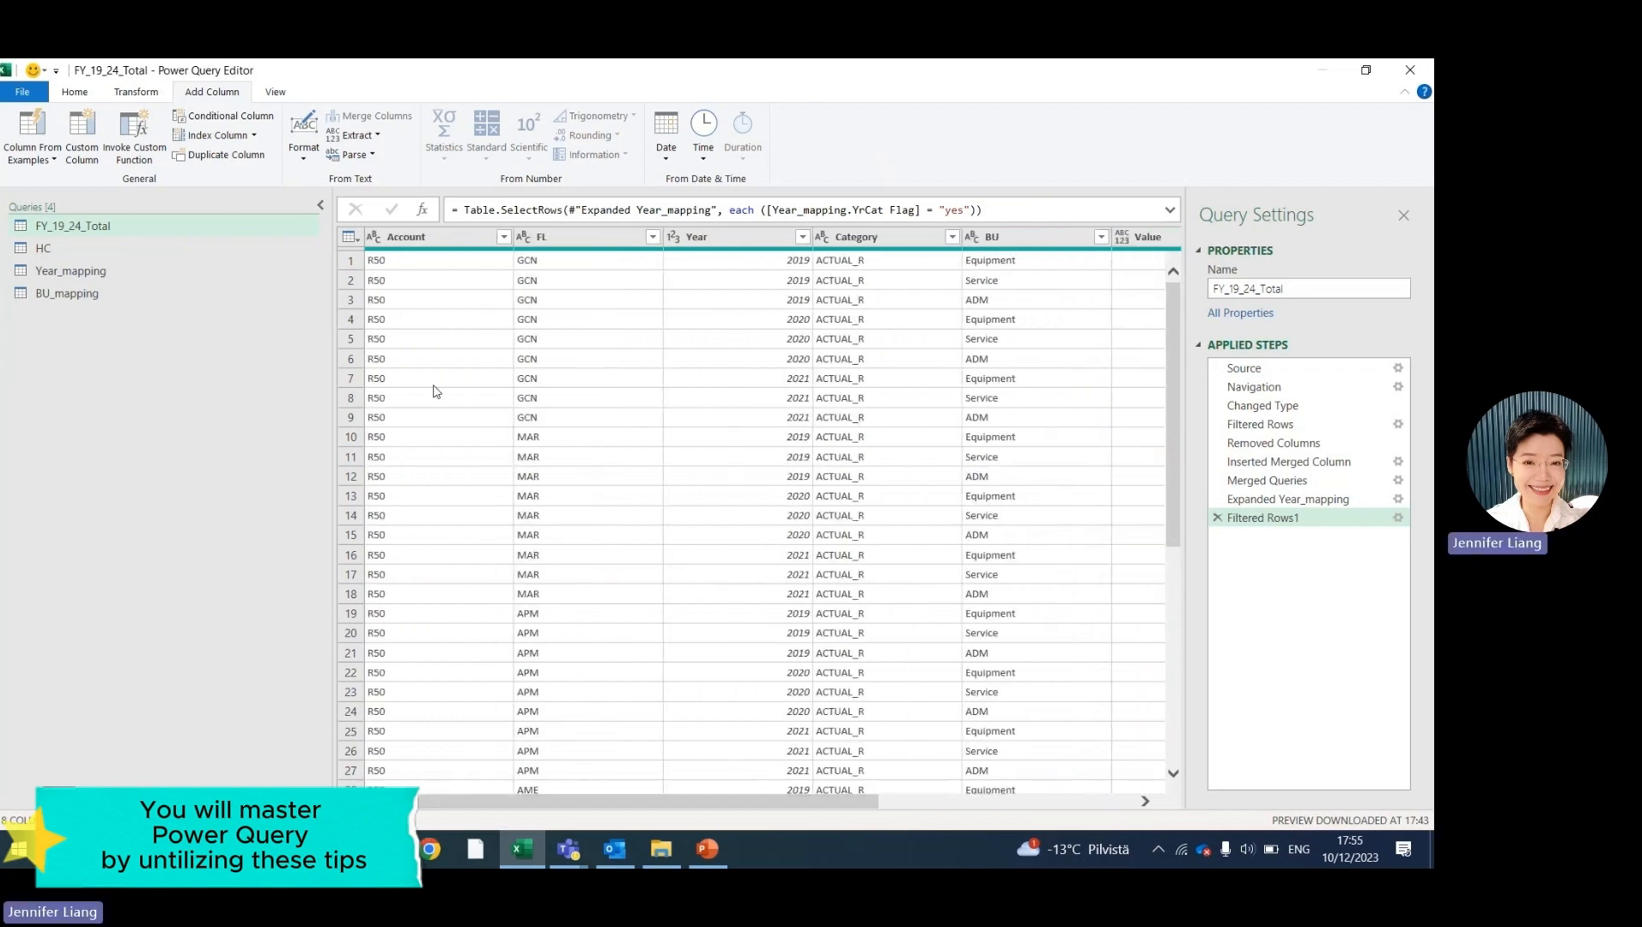
Check which account codes the Account column contains without changing its filter.
{"action": "left_click", "coordinate": [504, 238]}
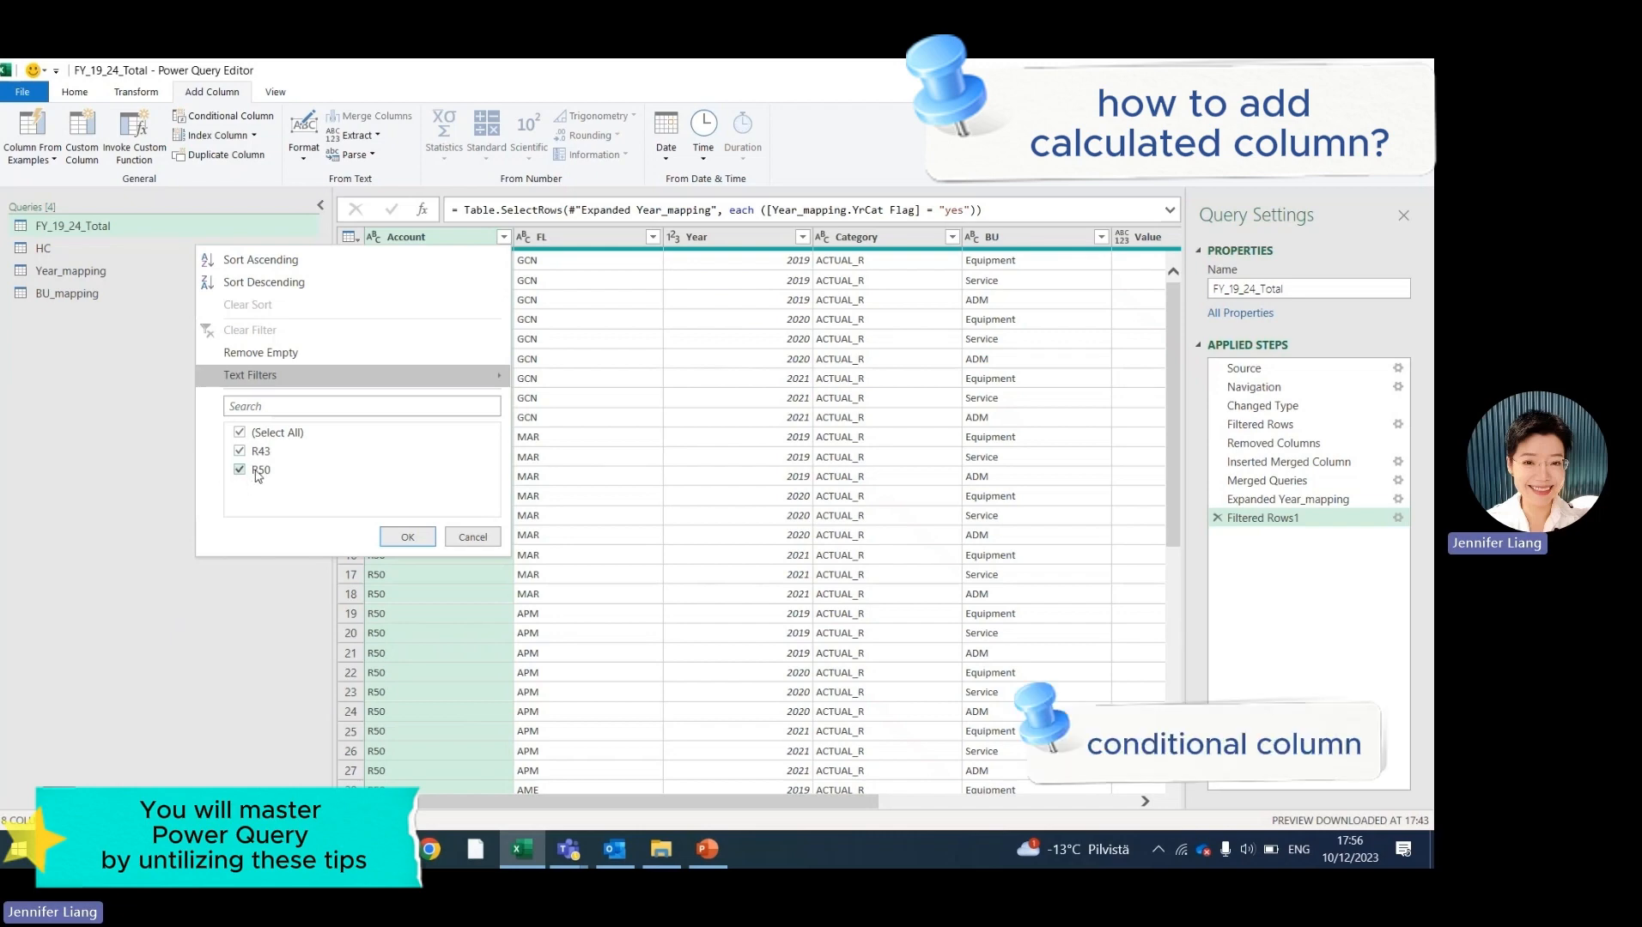
{"action": "left_click", "coordinate": [406, 537]}
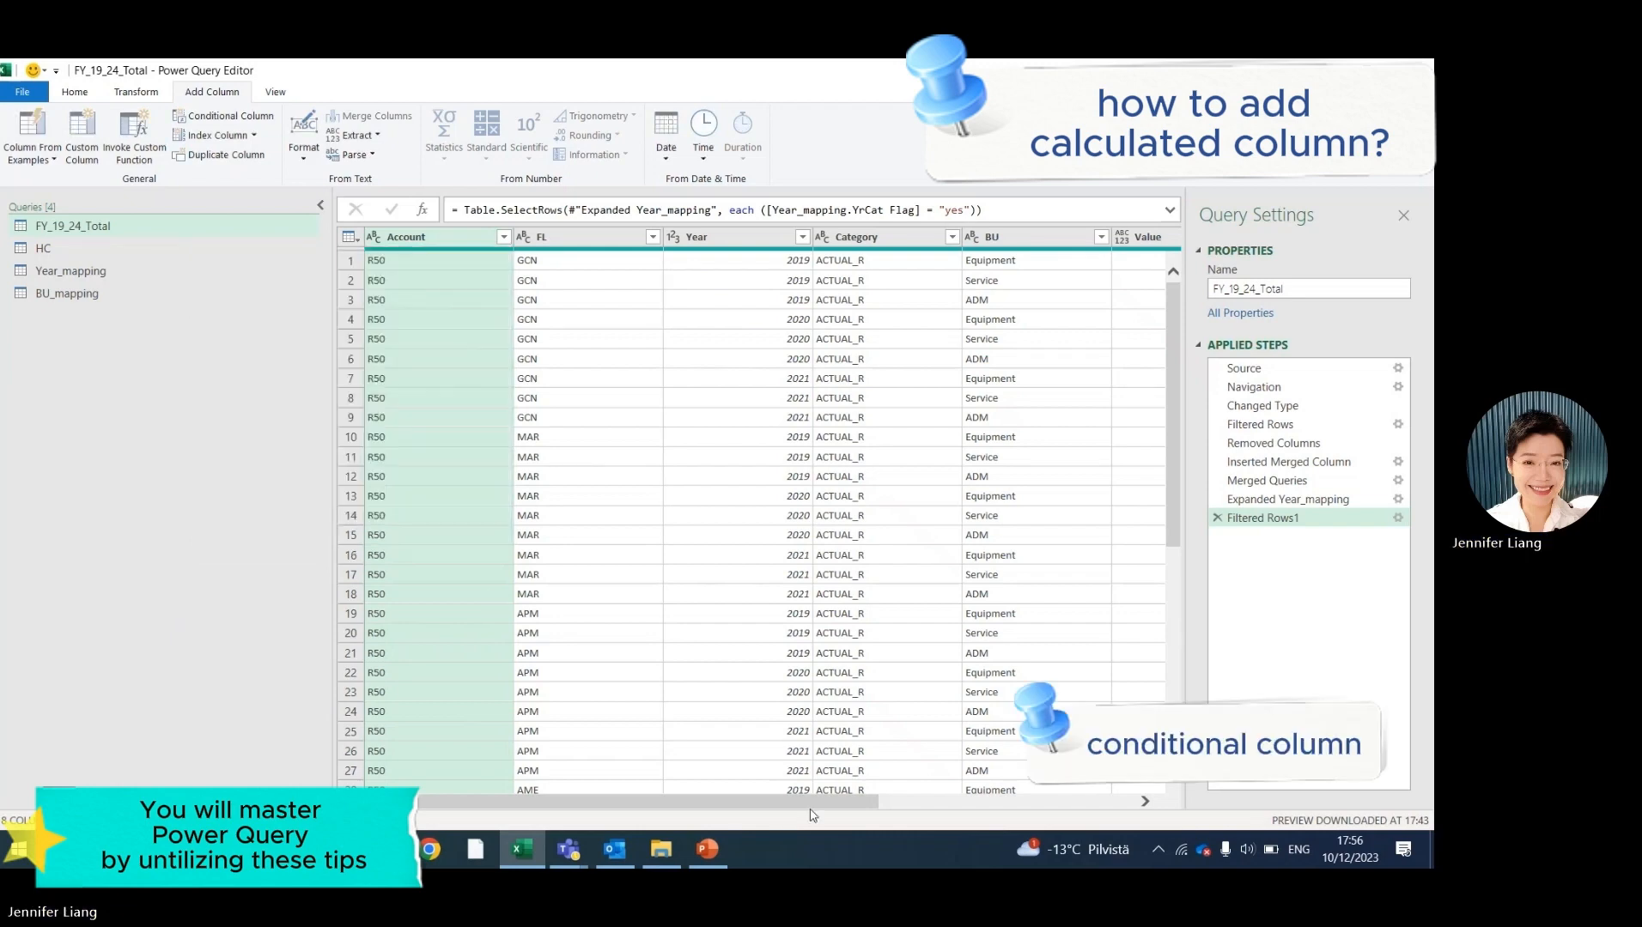
{"action": "scroll", "coordinate": [956, 778], "scroll_direction": "right", "scroll_amount": 5}
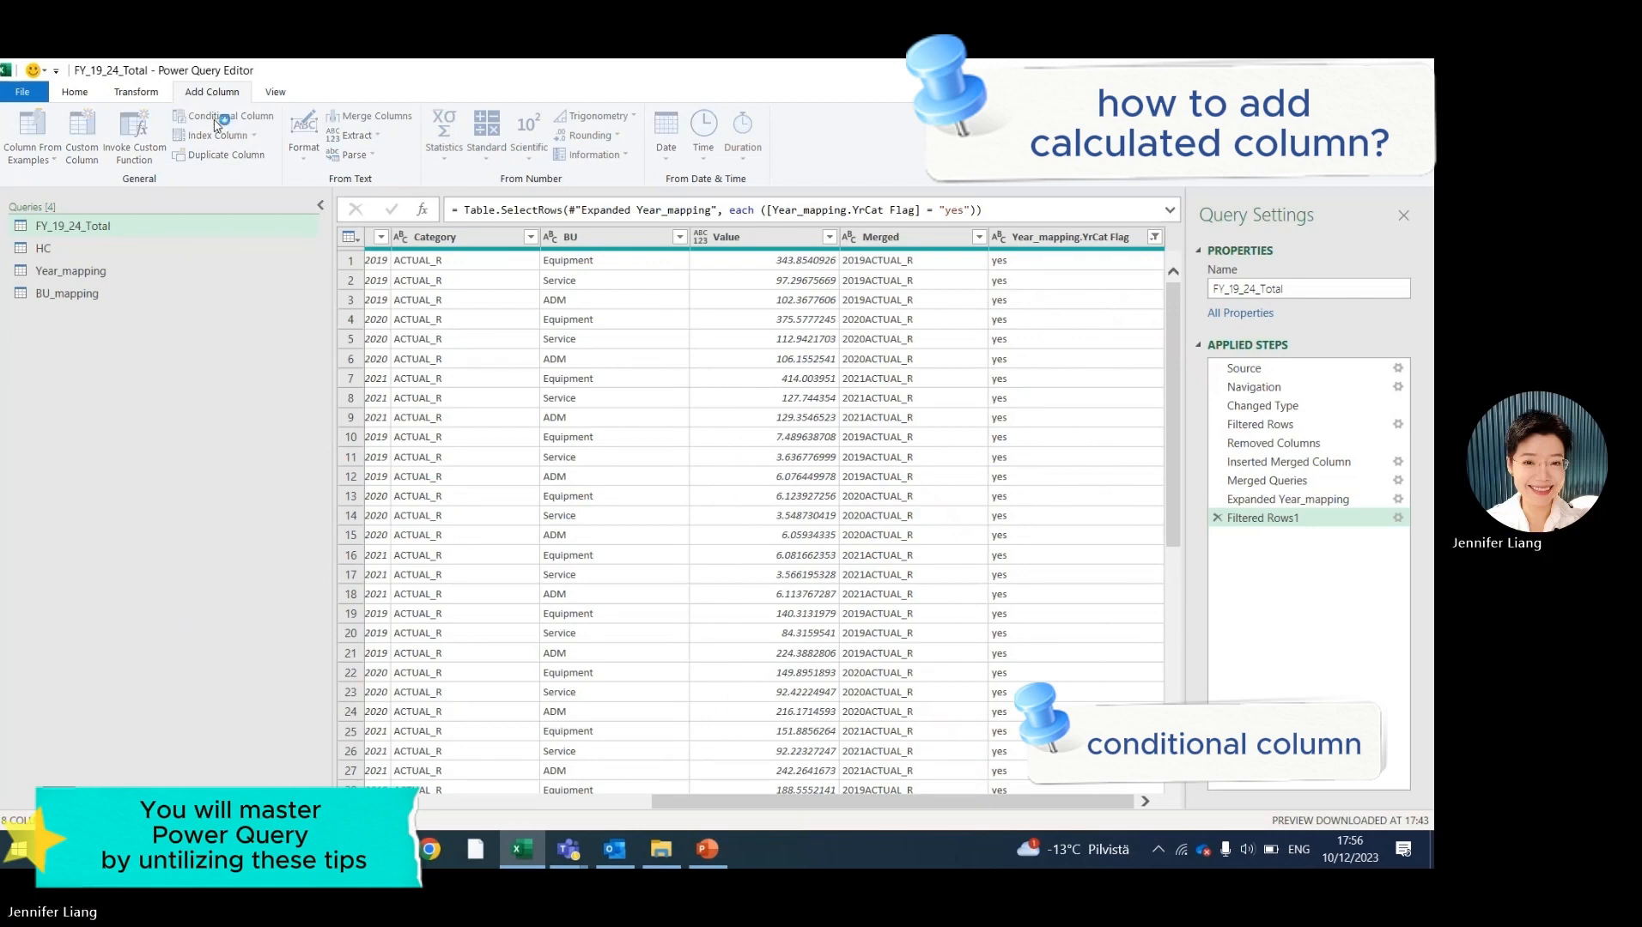
Start a conditional column named R50 with the condition that Account equals R50.
{"action": "left_click", "coordinate": [216, 119]}
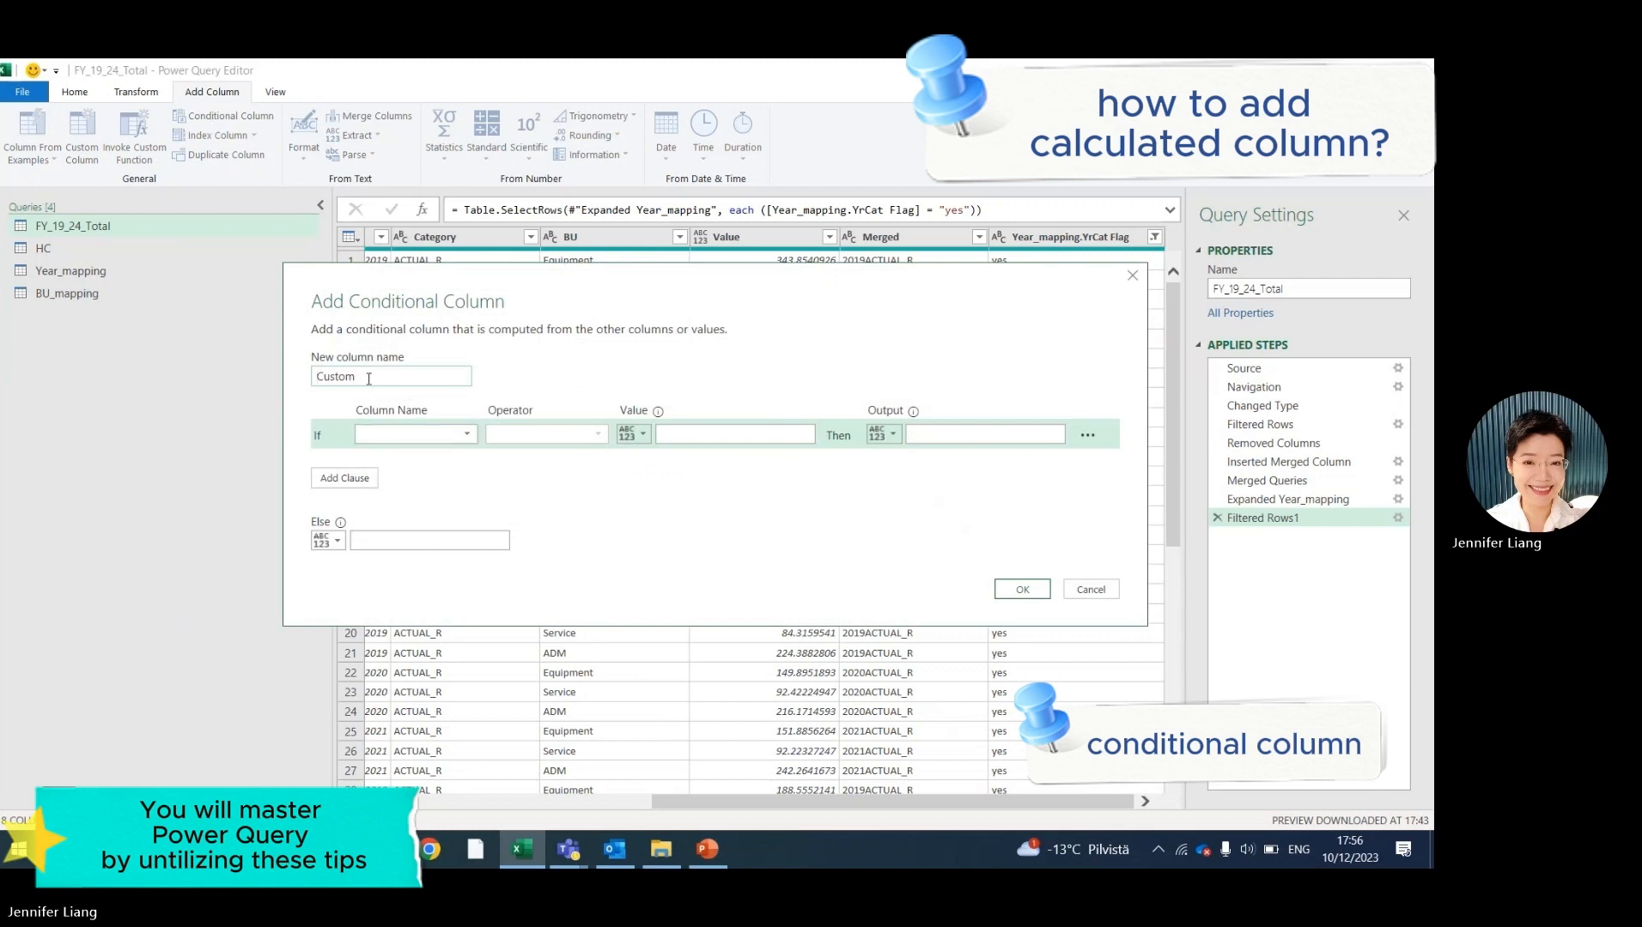
{"action": "left_click_drag", "start_coordinate": [367, 378], "coordinate": [290, 390]}
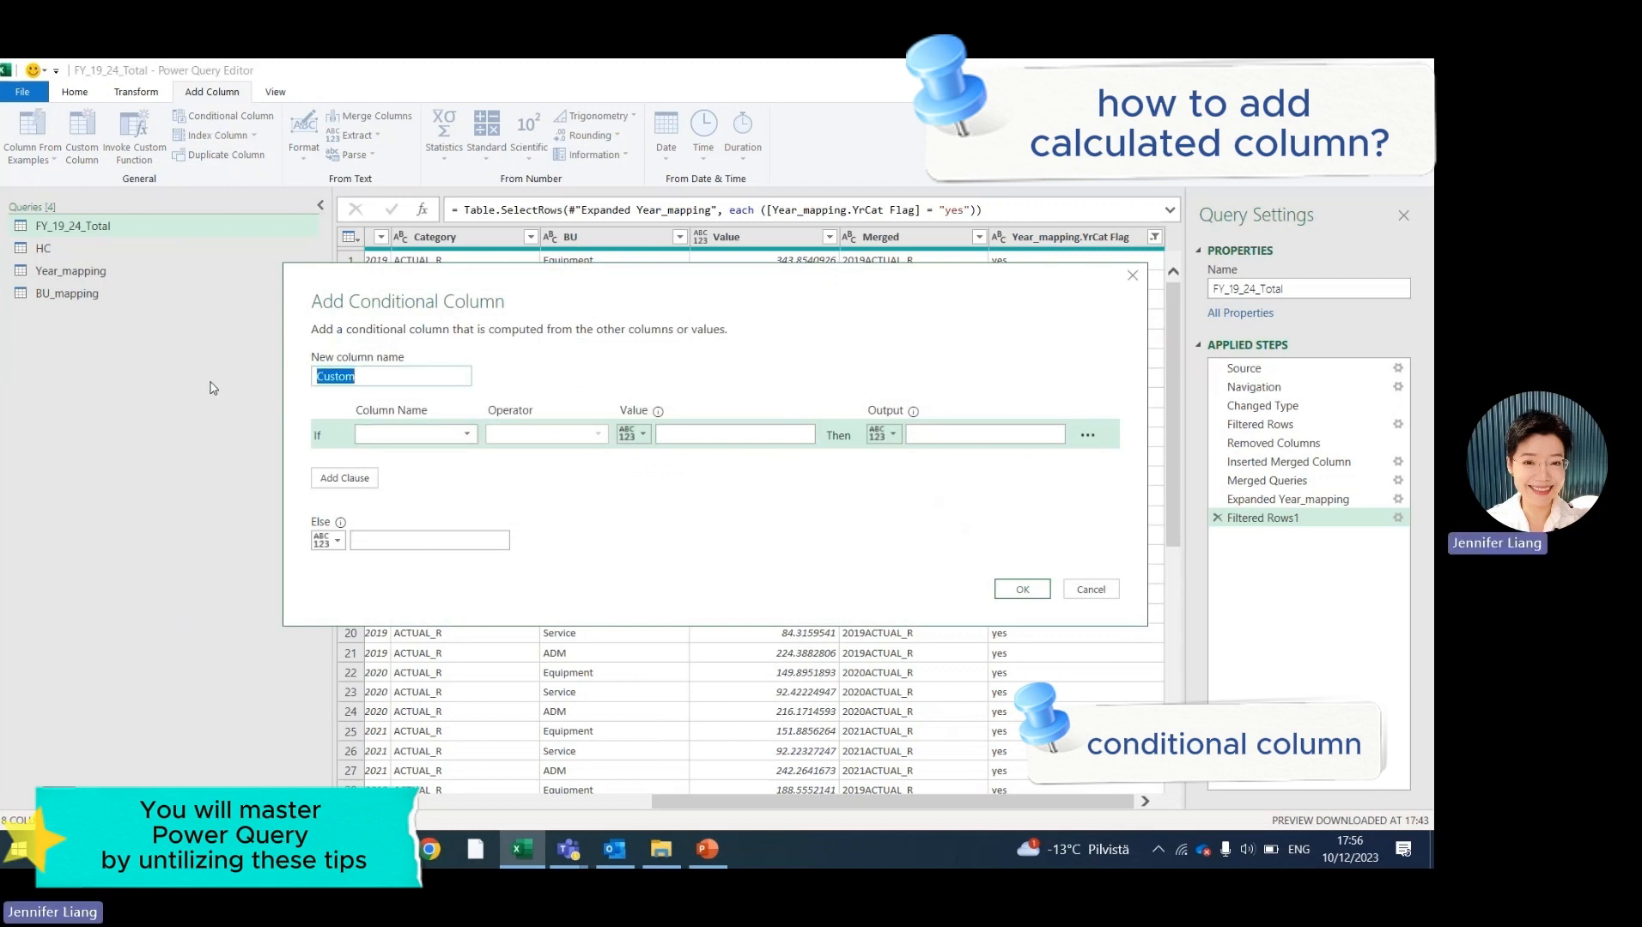
{"action": "type", "text": "r"}
{"action": "left_click", "coordinate": [463, 435]}
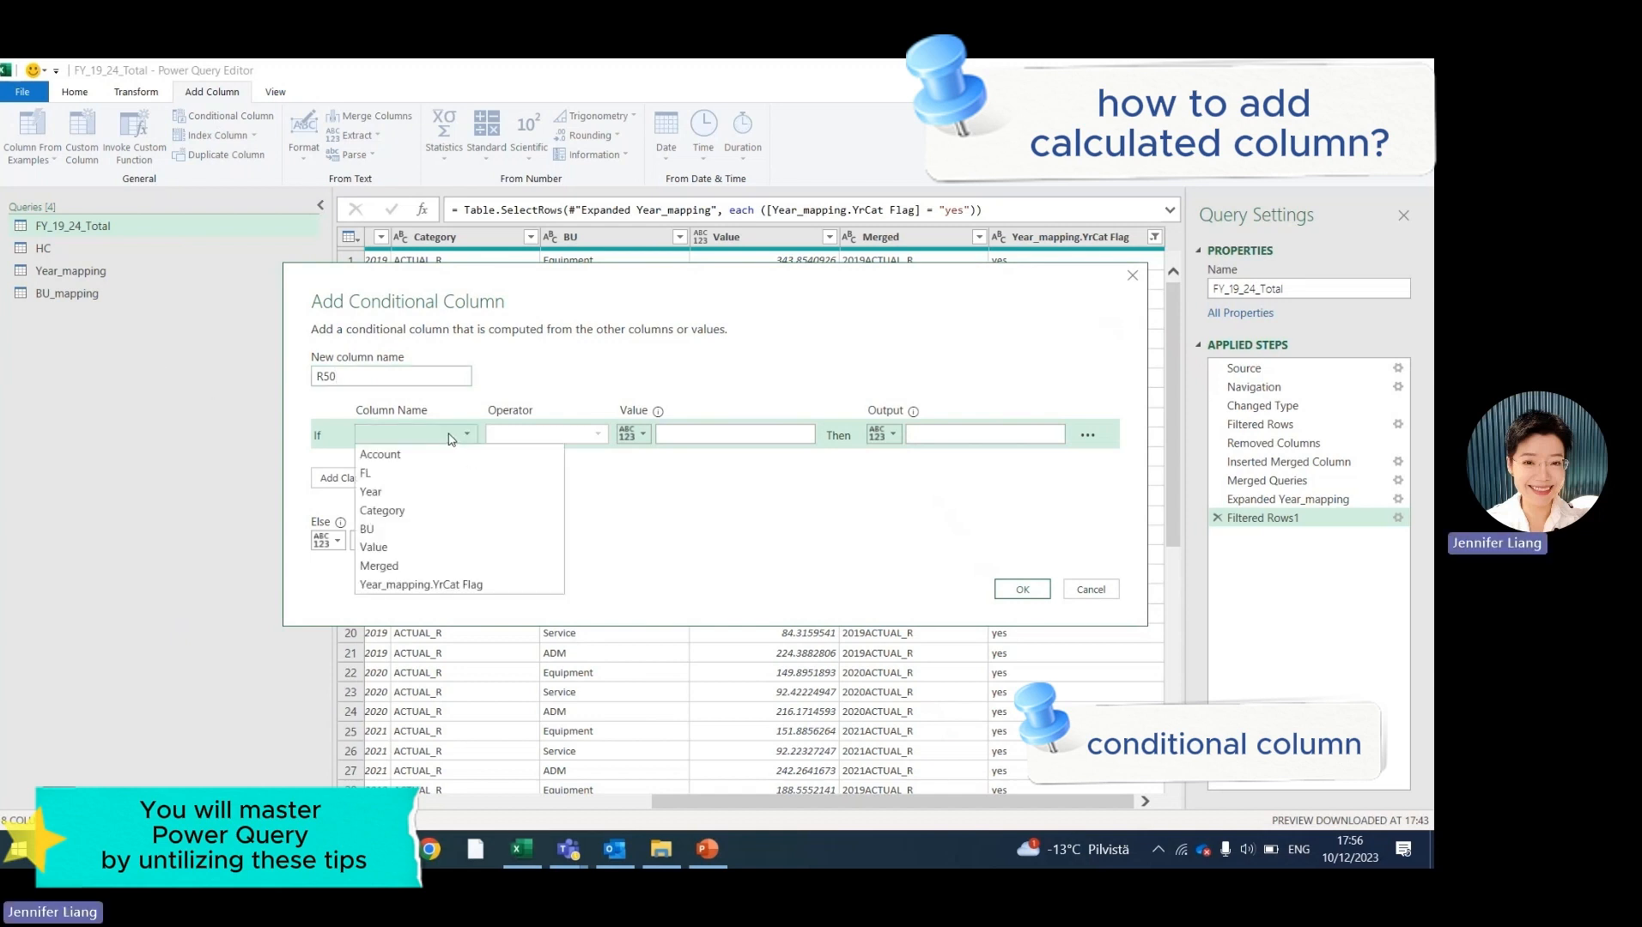
{"action": "left_click", "coordinate": [433, 456]}
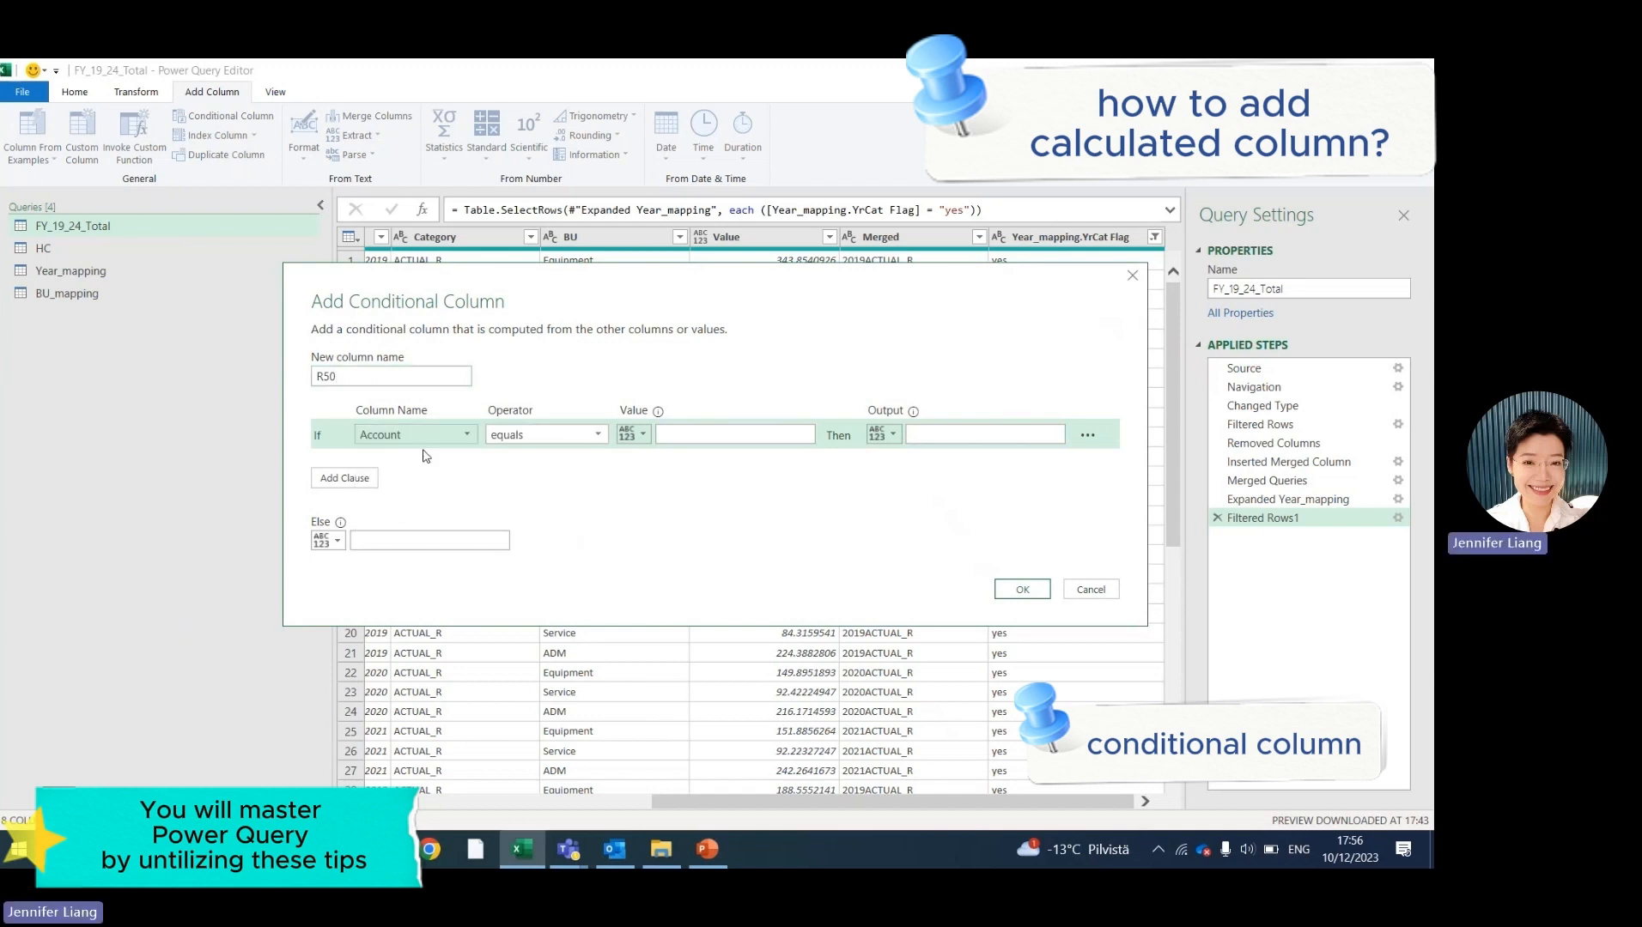
{"action": "left_click", "coordinate": [696, 436]}
{"action": "type", "text": "R50"}
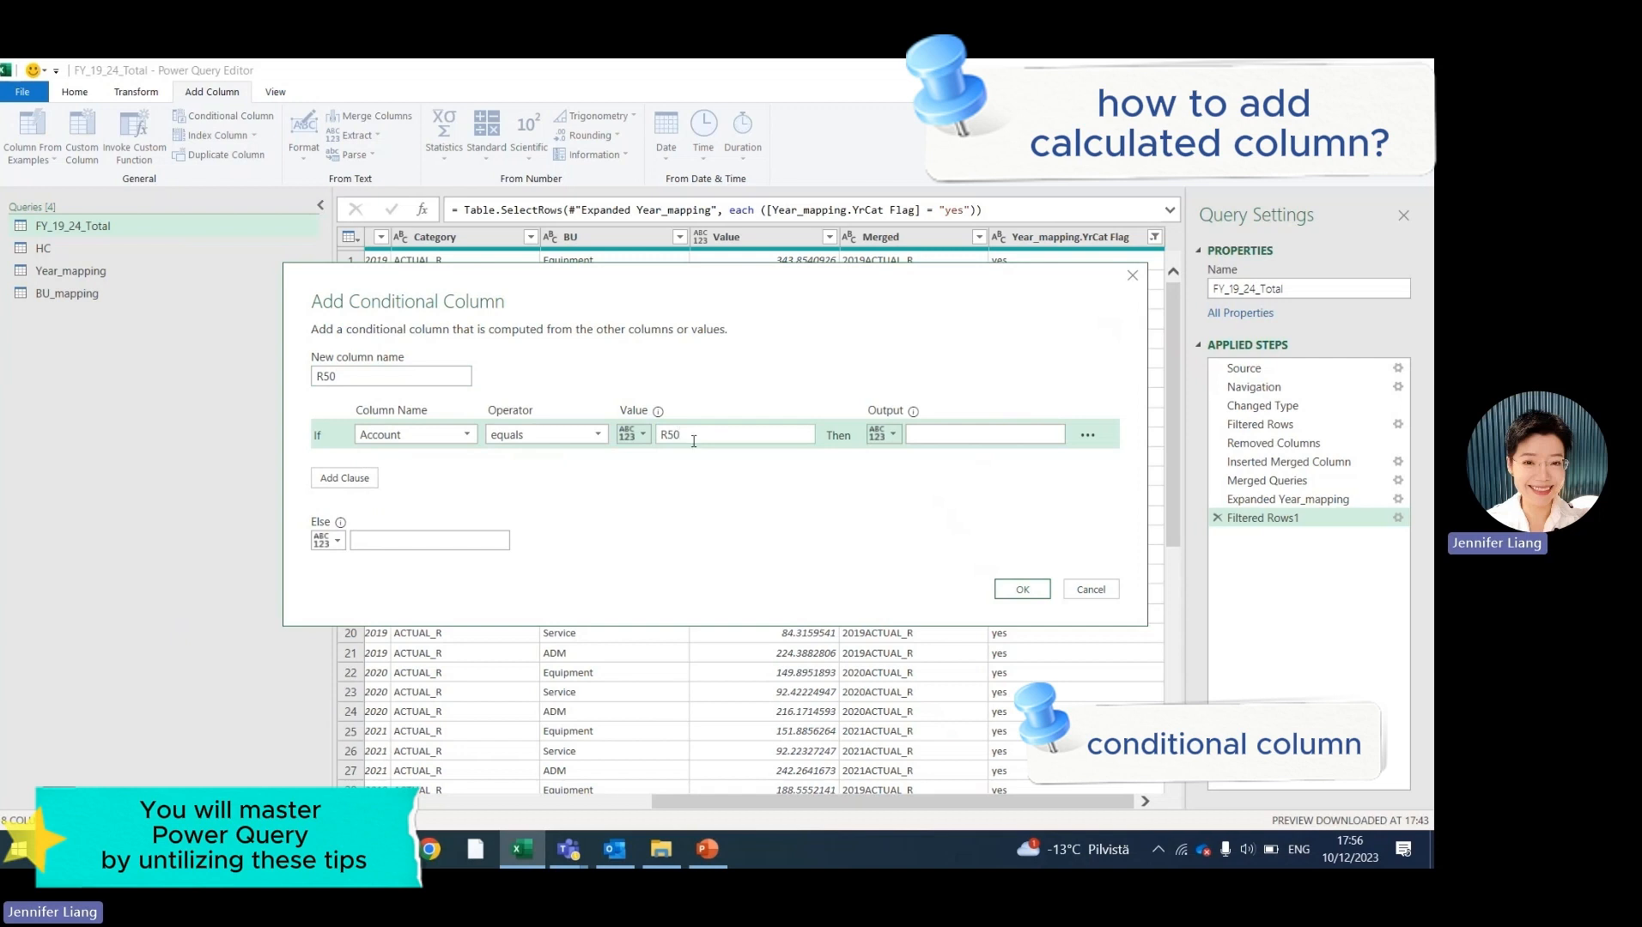
Output the Value column when the condition is met, otherwise 0, and create the conditional column.
{"action": "left_click", "coordinate": [893, 434]}
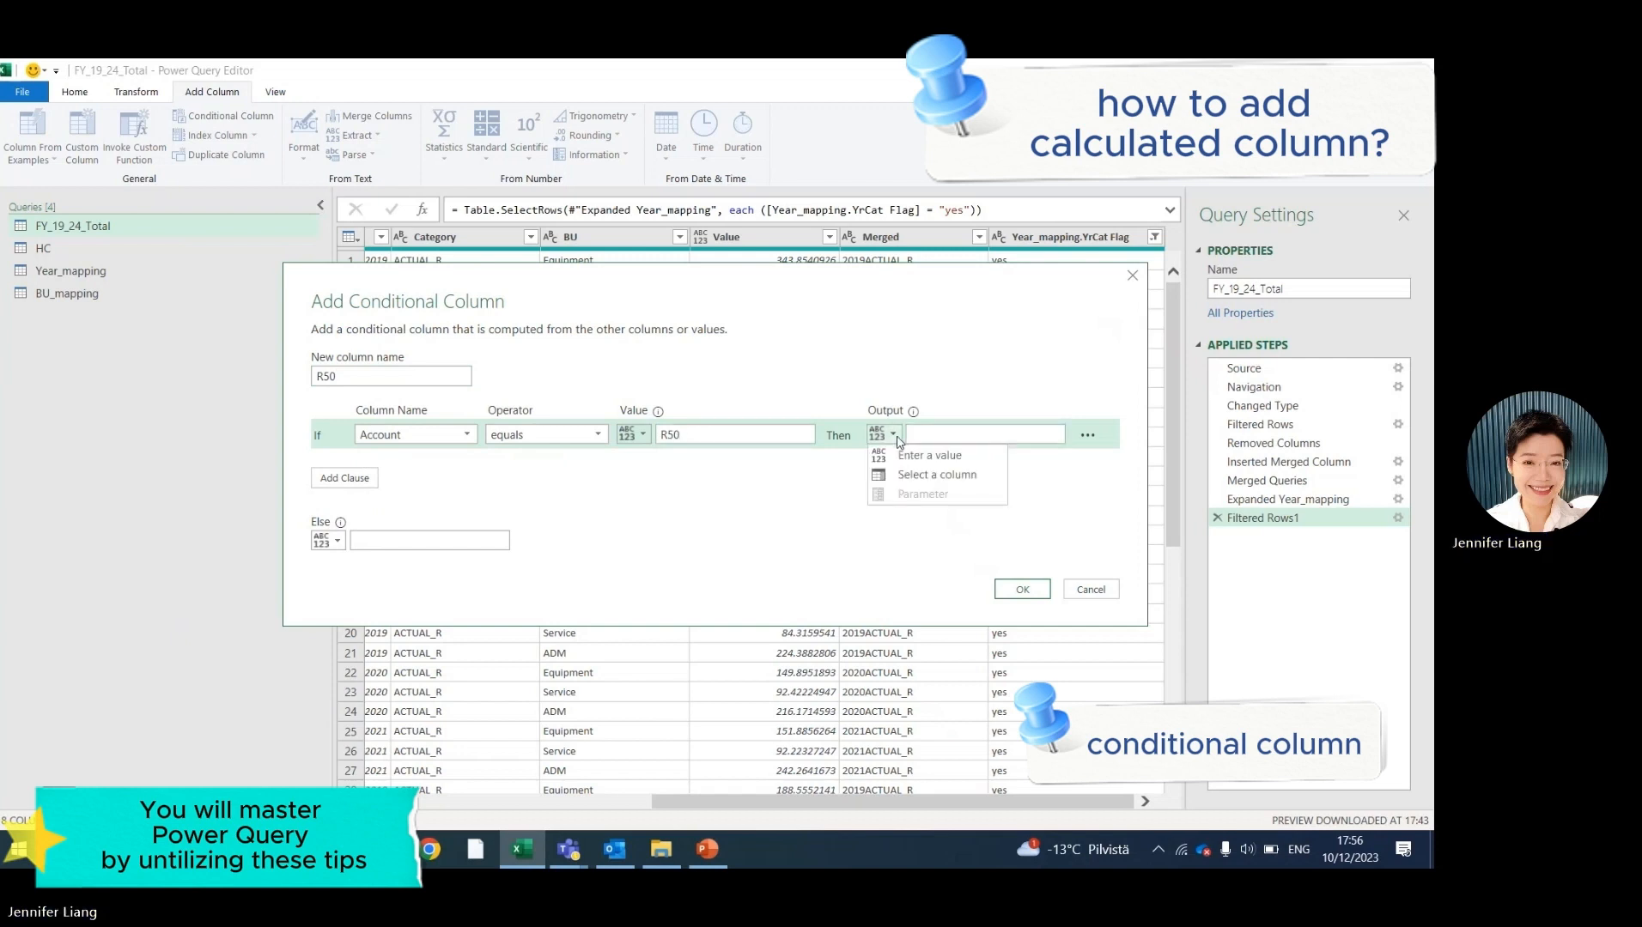
{"action": "left_click", "coordinate": [937, 479]}
{"action": "left_click", "coordinate": [958, 443]}
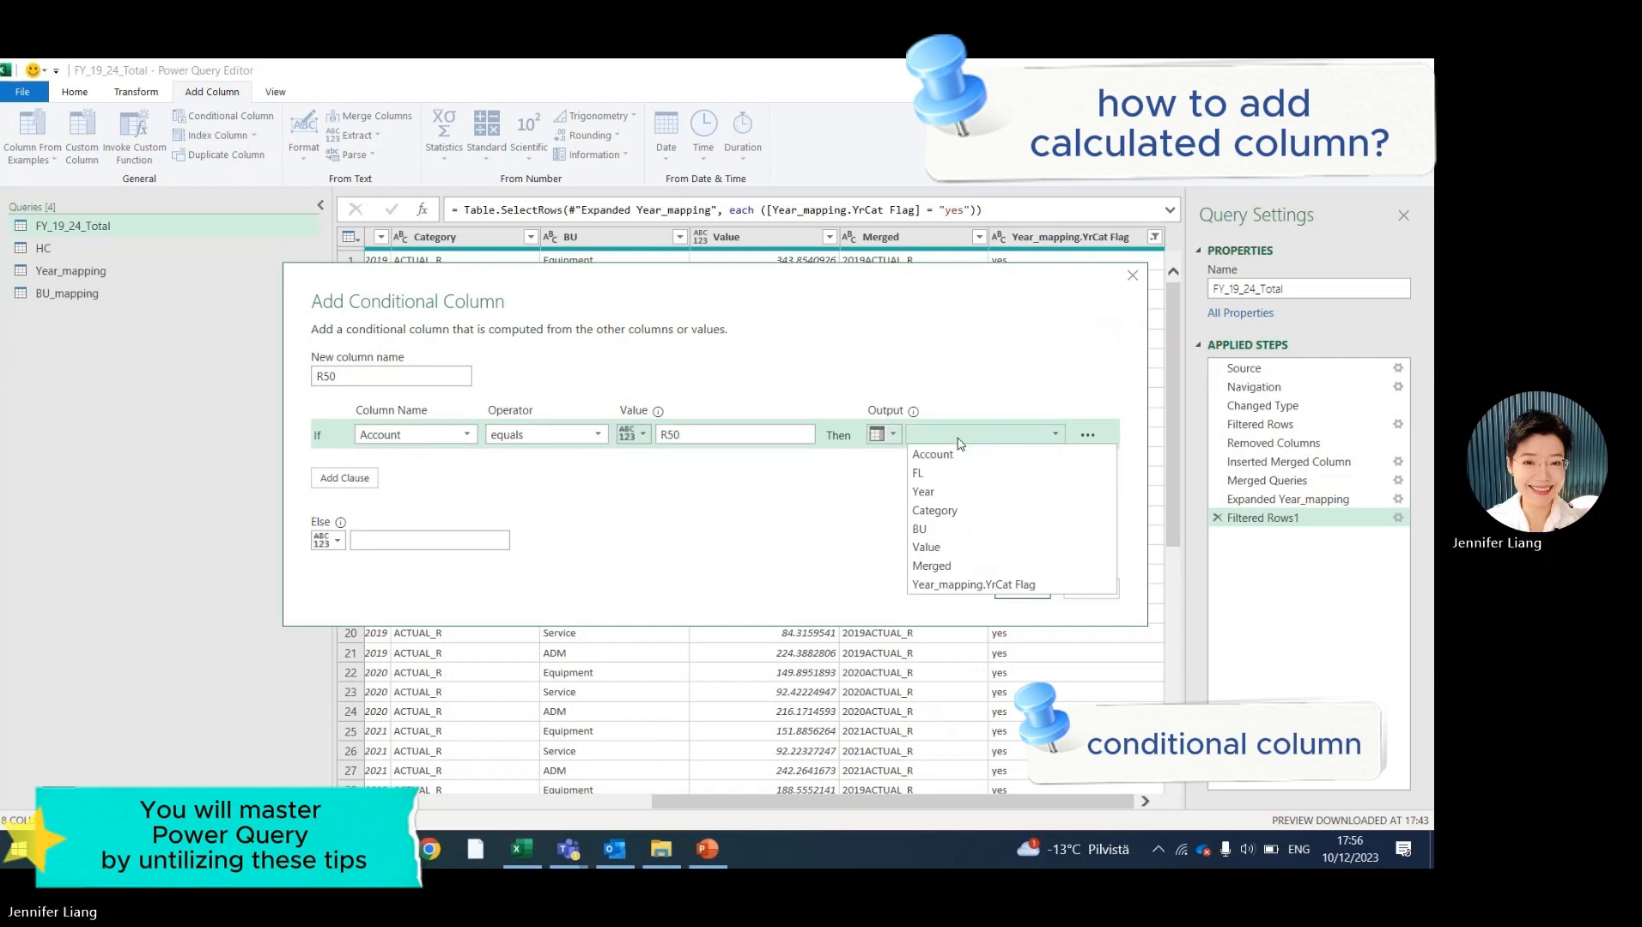
{"action": "left_click", "coordinate": [1025, 541]}
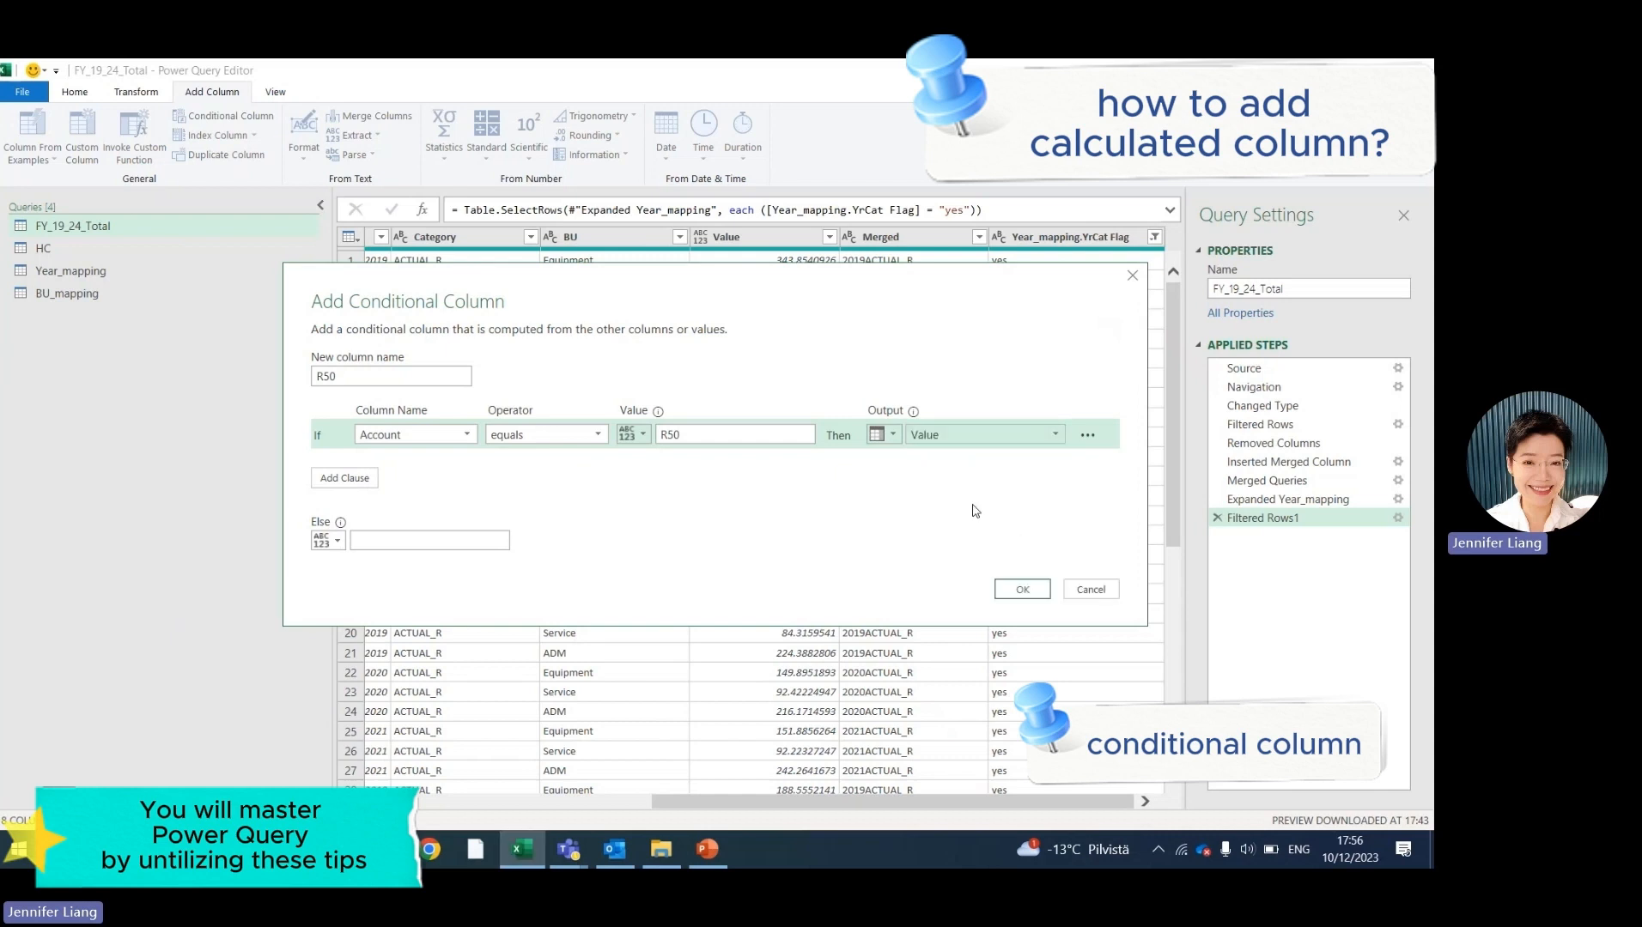
{"action": "left_click", "coordinate": [408, 543]}
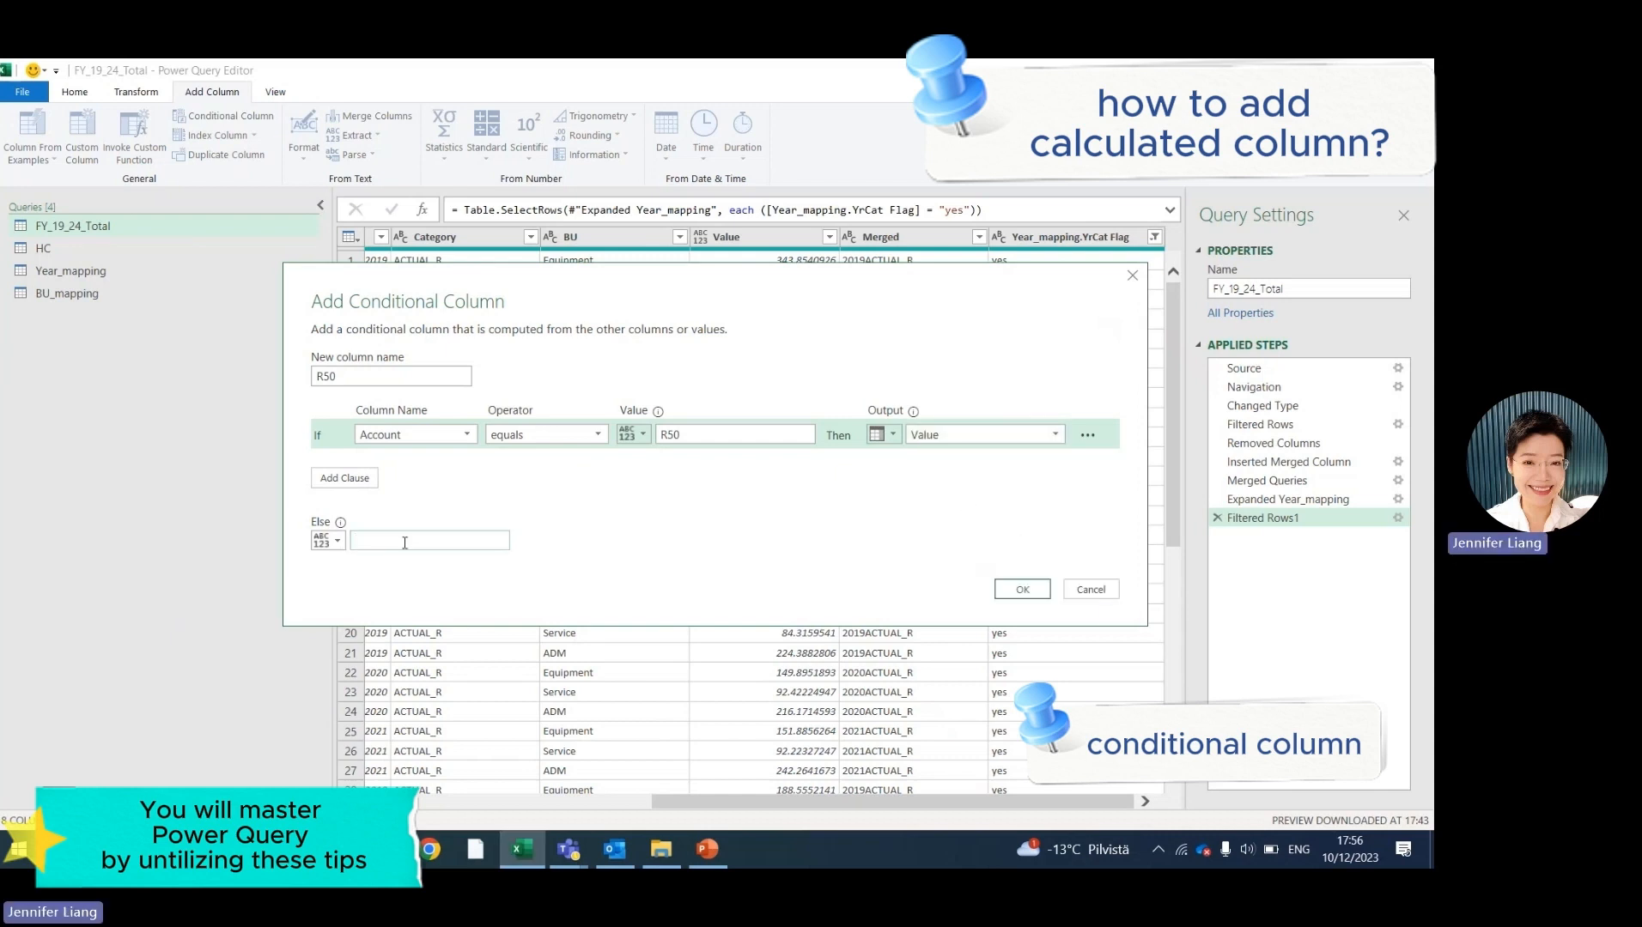
{"action": "type", "text": "0"}
{"action": "left_click", "coordinate": [1020, 590]}
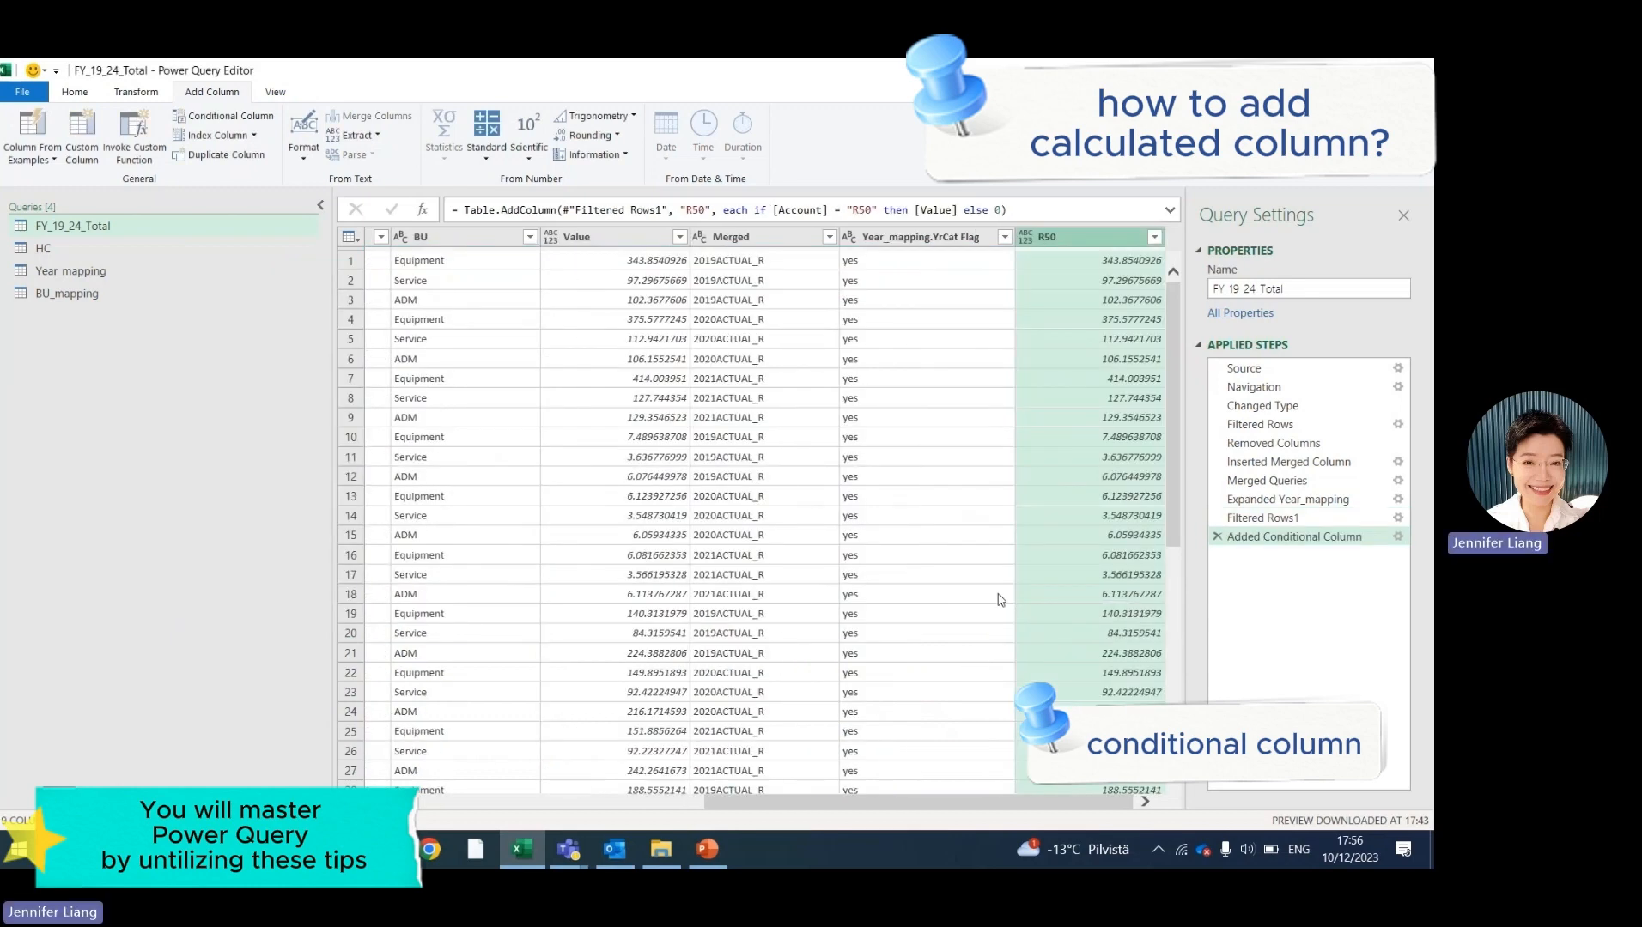
Set the data type of the new R50 column to Decimal Number.
{"action": "left_click", "coordinate": [1026, 238]}
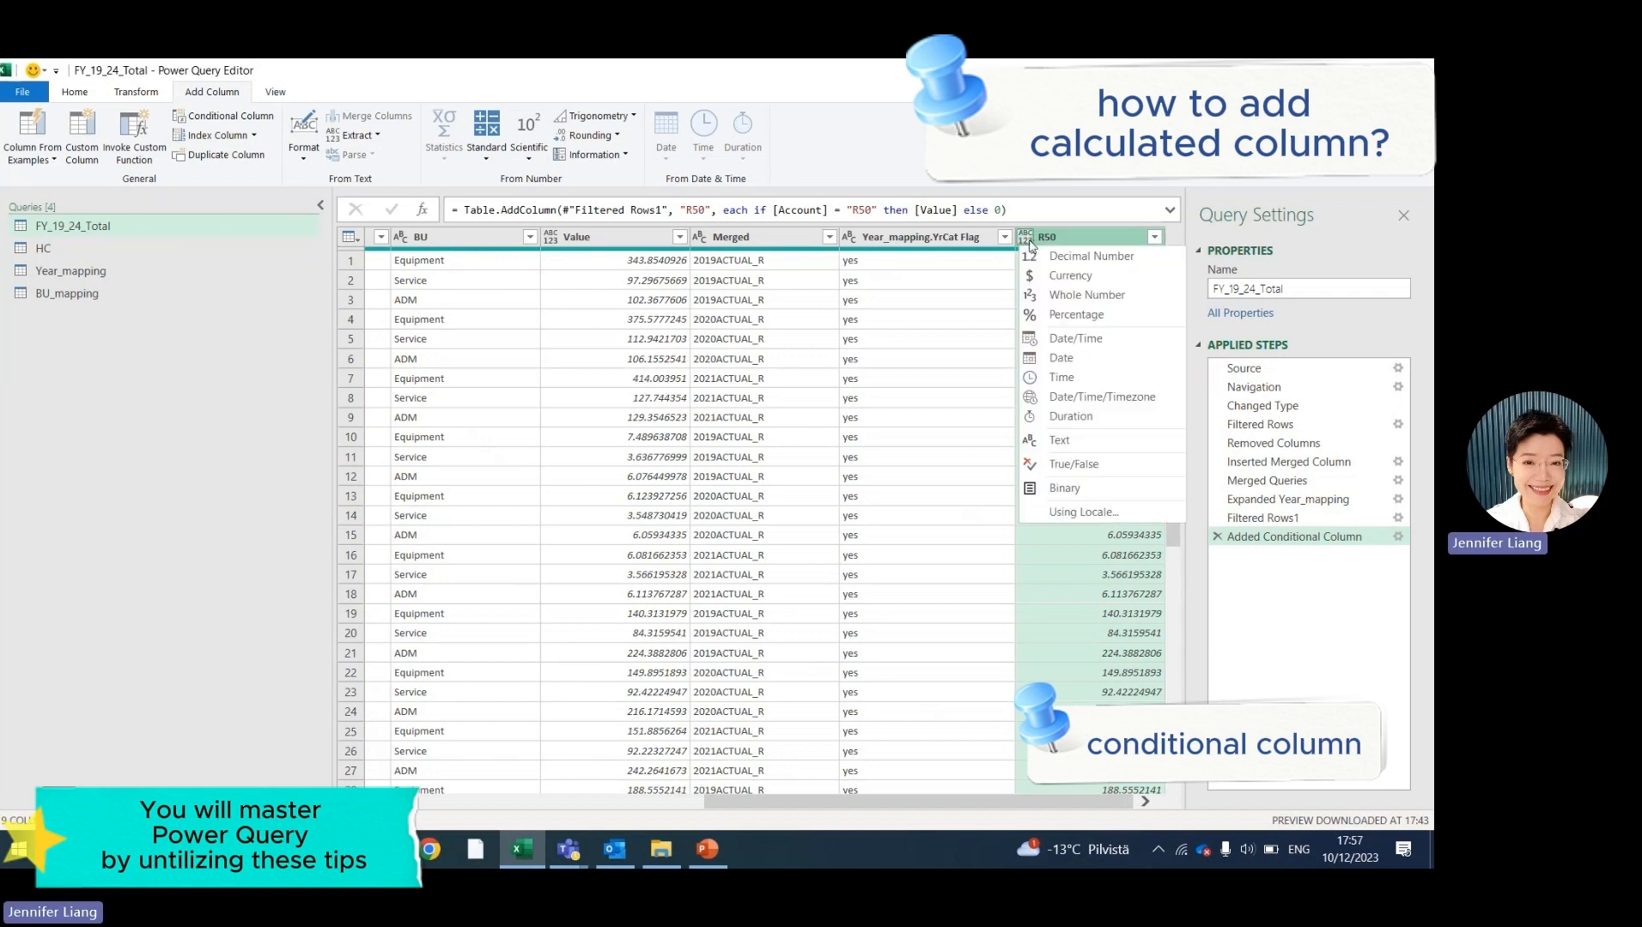
{"action": "left_click", "coordinate": [1087, 260]}
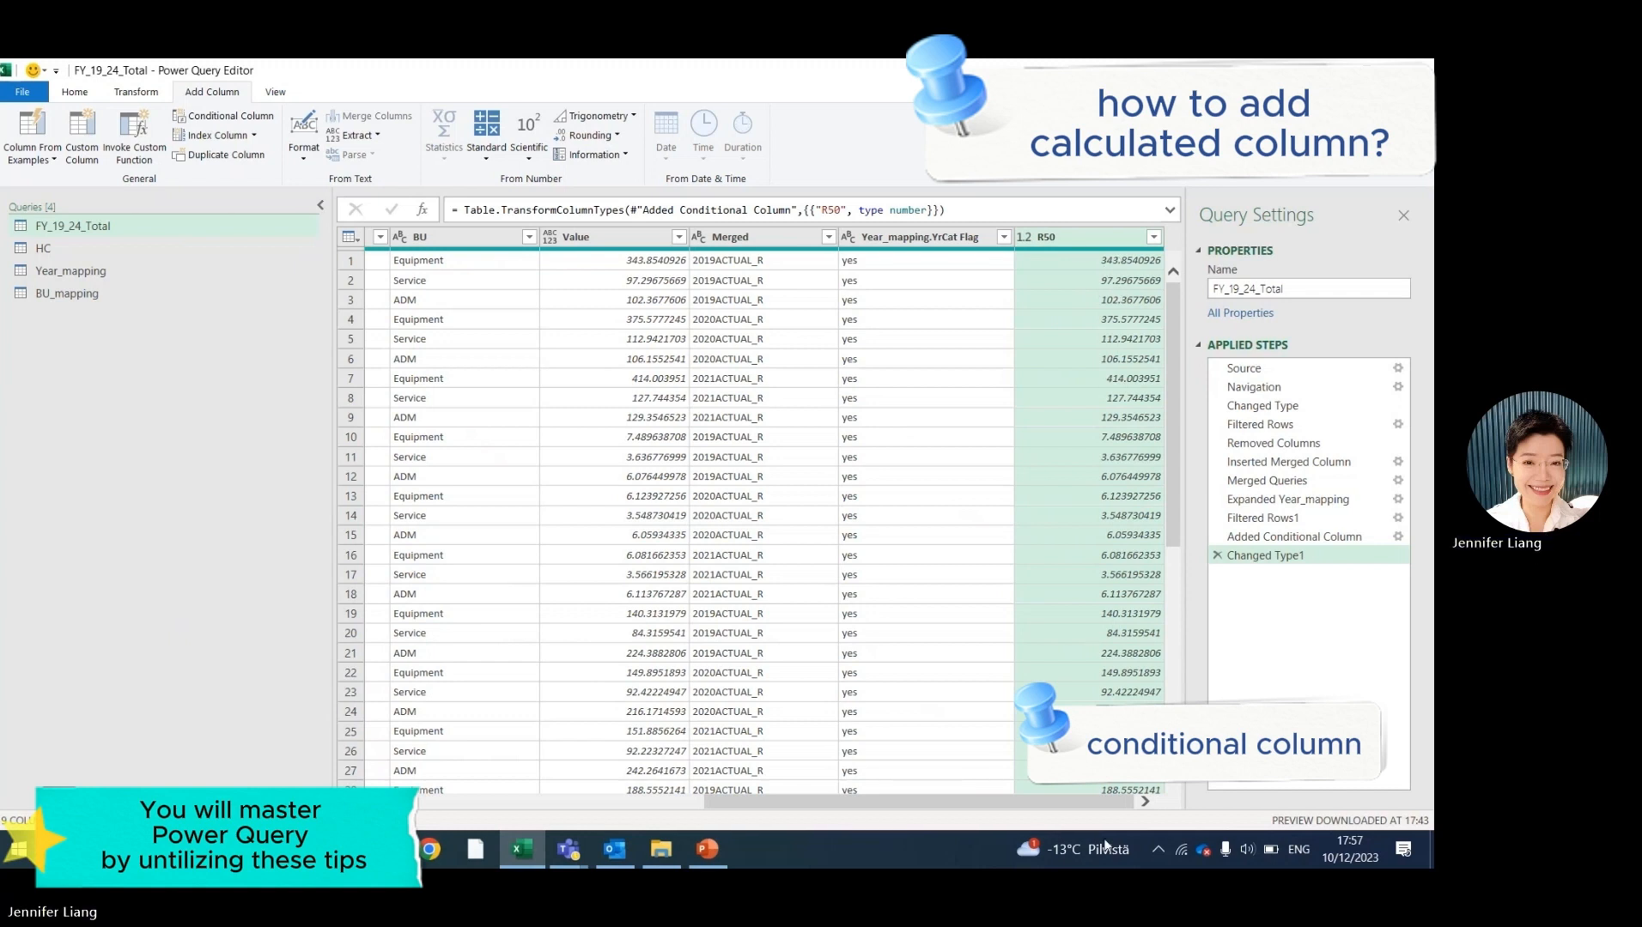
{"action": "left_click_drag", "start_coordinate": [1090, 803], "coordinate": [761, 837]}
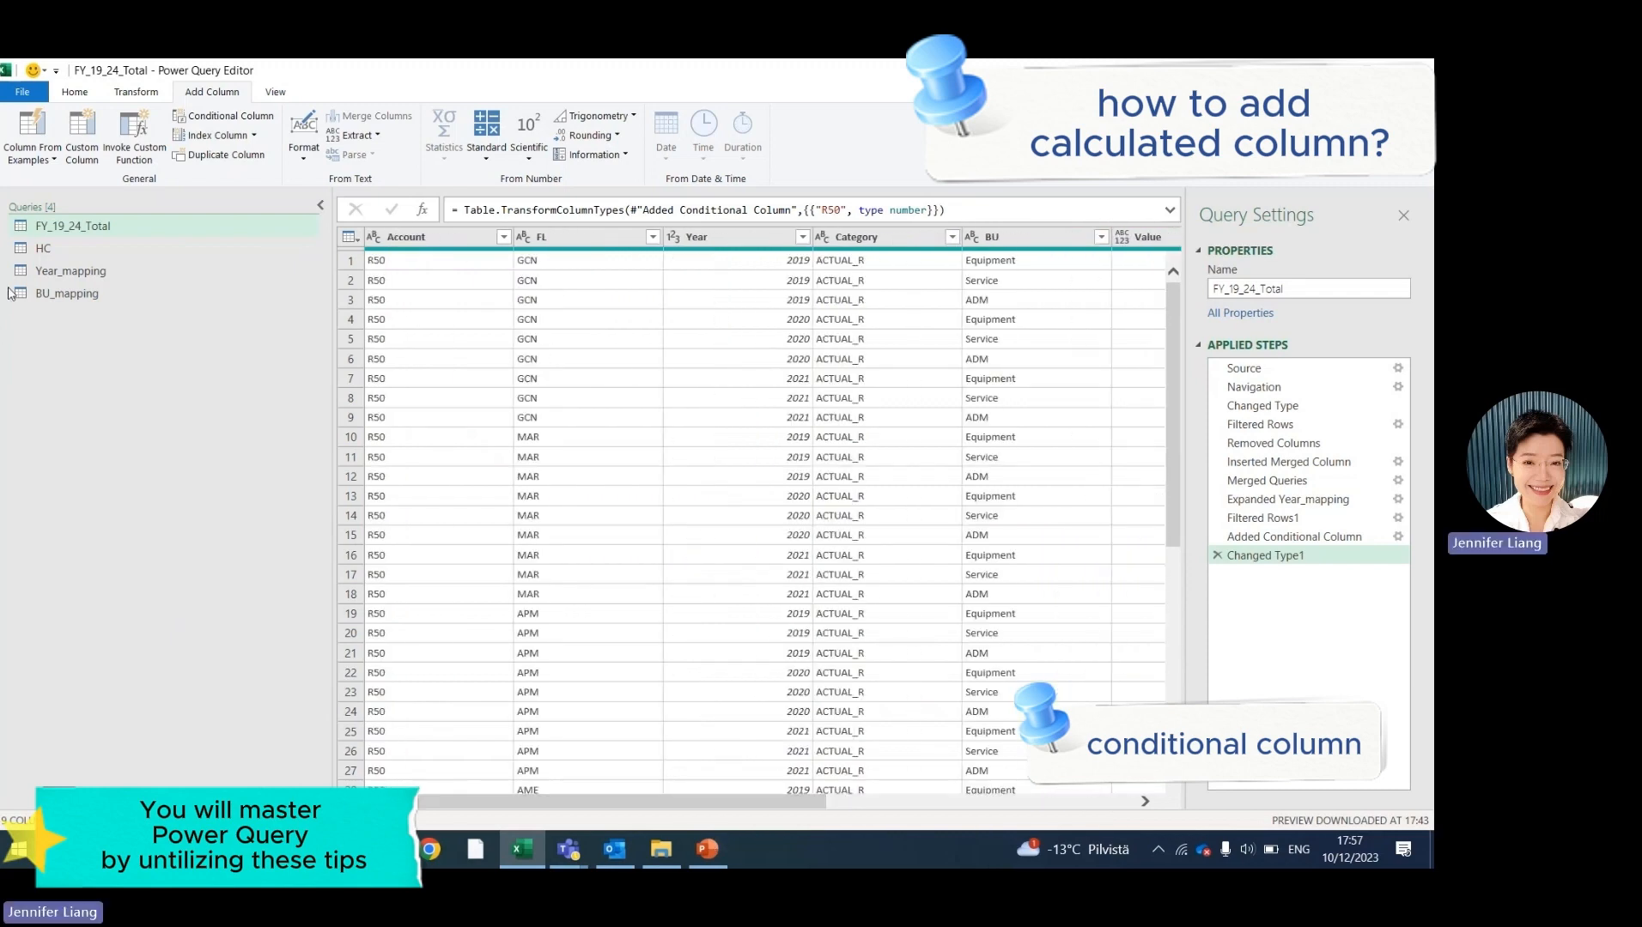
Change the else result in the Added Conditional Column step's formula to "n.a.".
{"action": "left_click", "coordinate": [35, 157]}
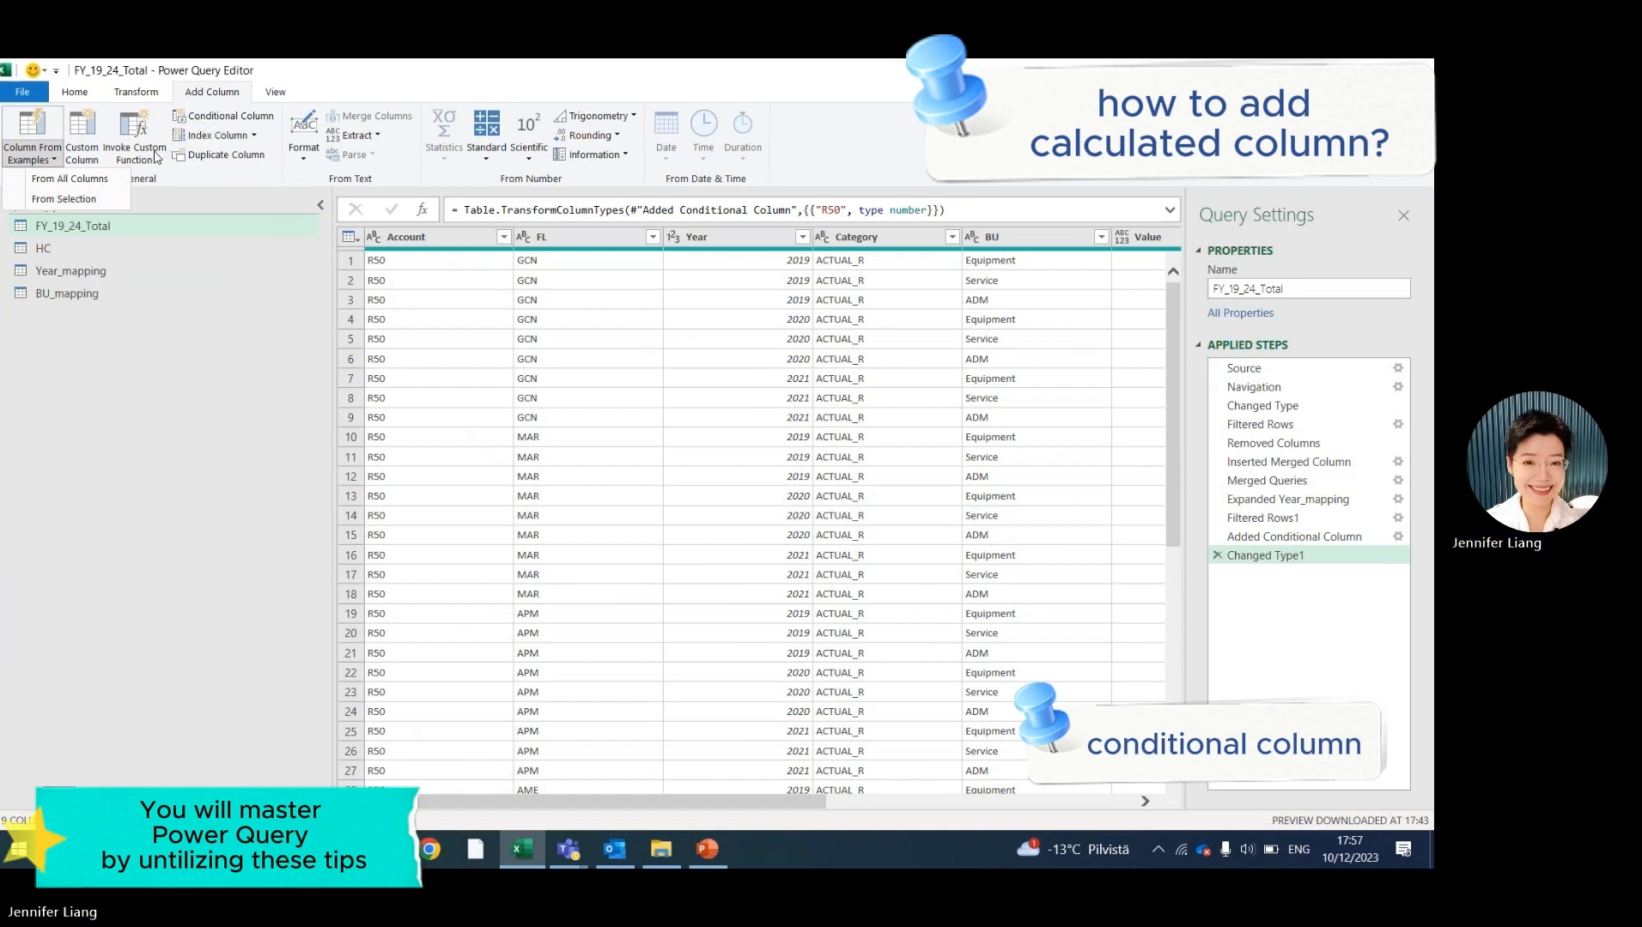
{"action": "left_click", "coordinate": [1300, 543]}
{"action": "left_click", "coordinate": [1169, 209]}
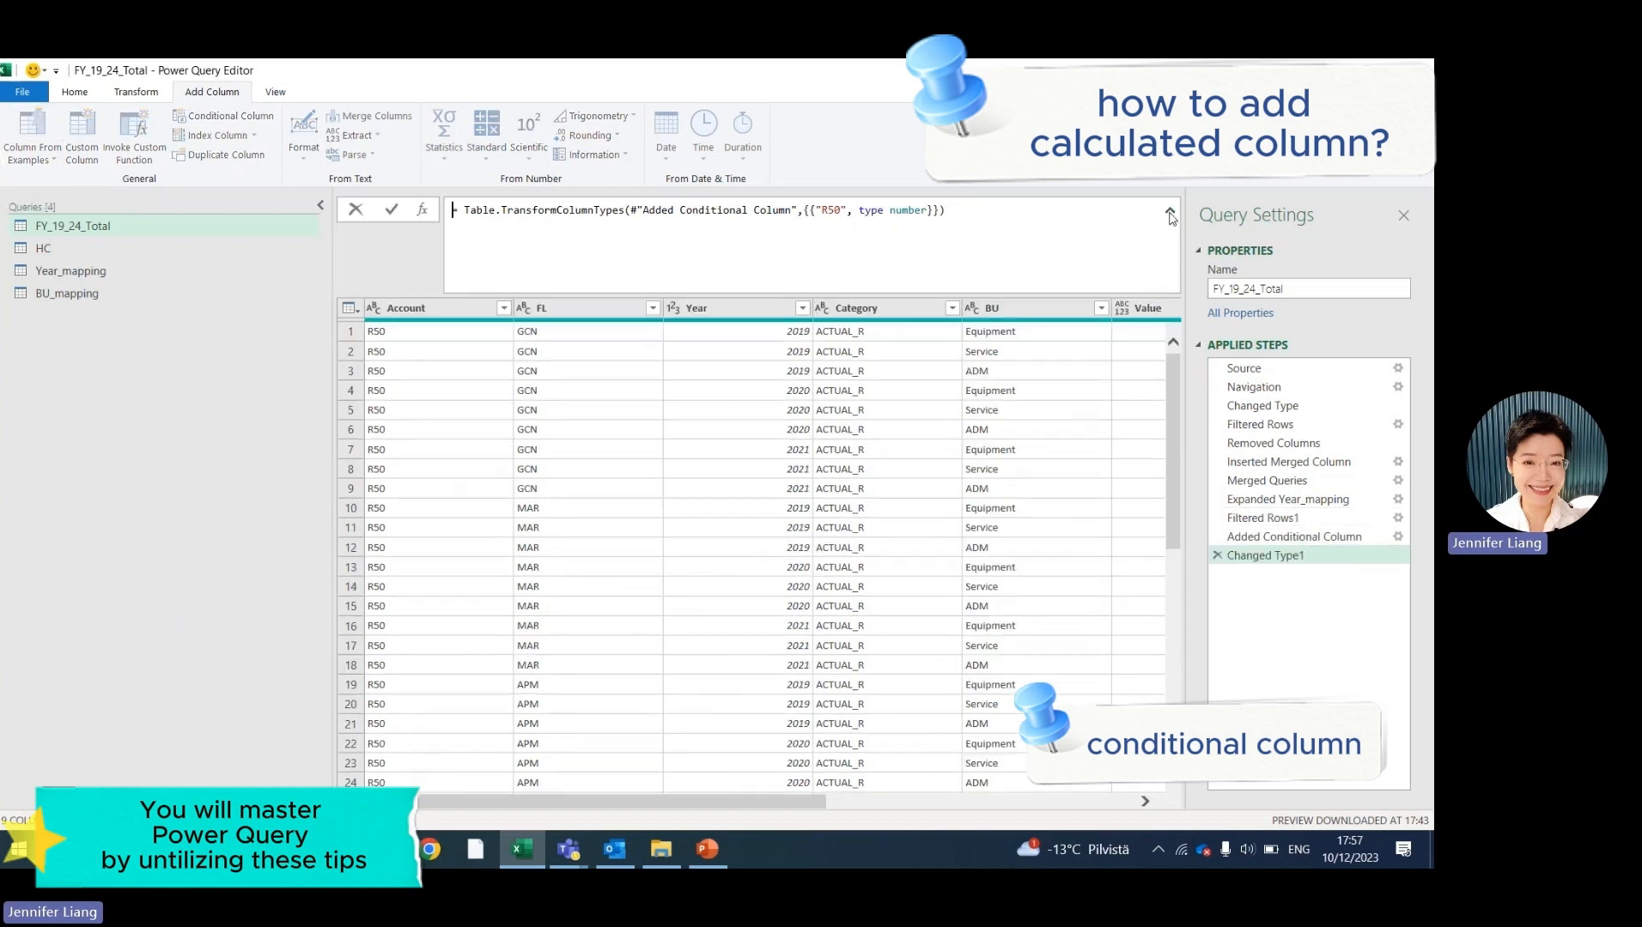
{"action": "left_click", "coordinate": [1311, 539]}
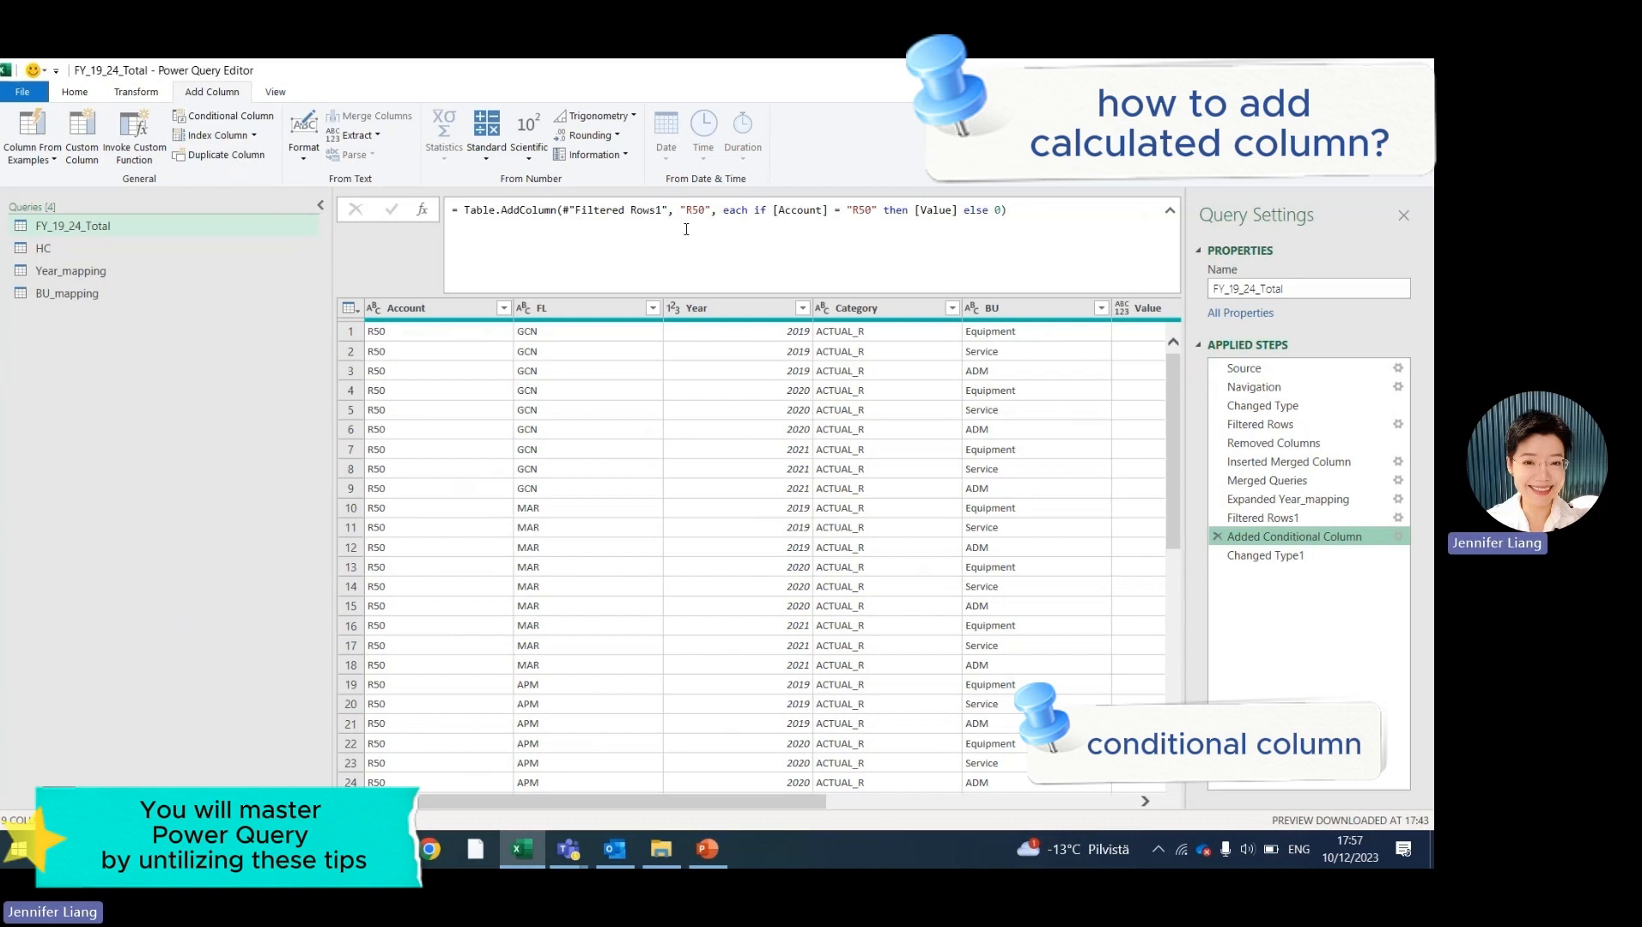
{"action": "left_click", "coordinate": [1000, 209]}
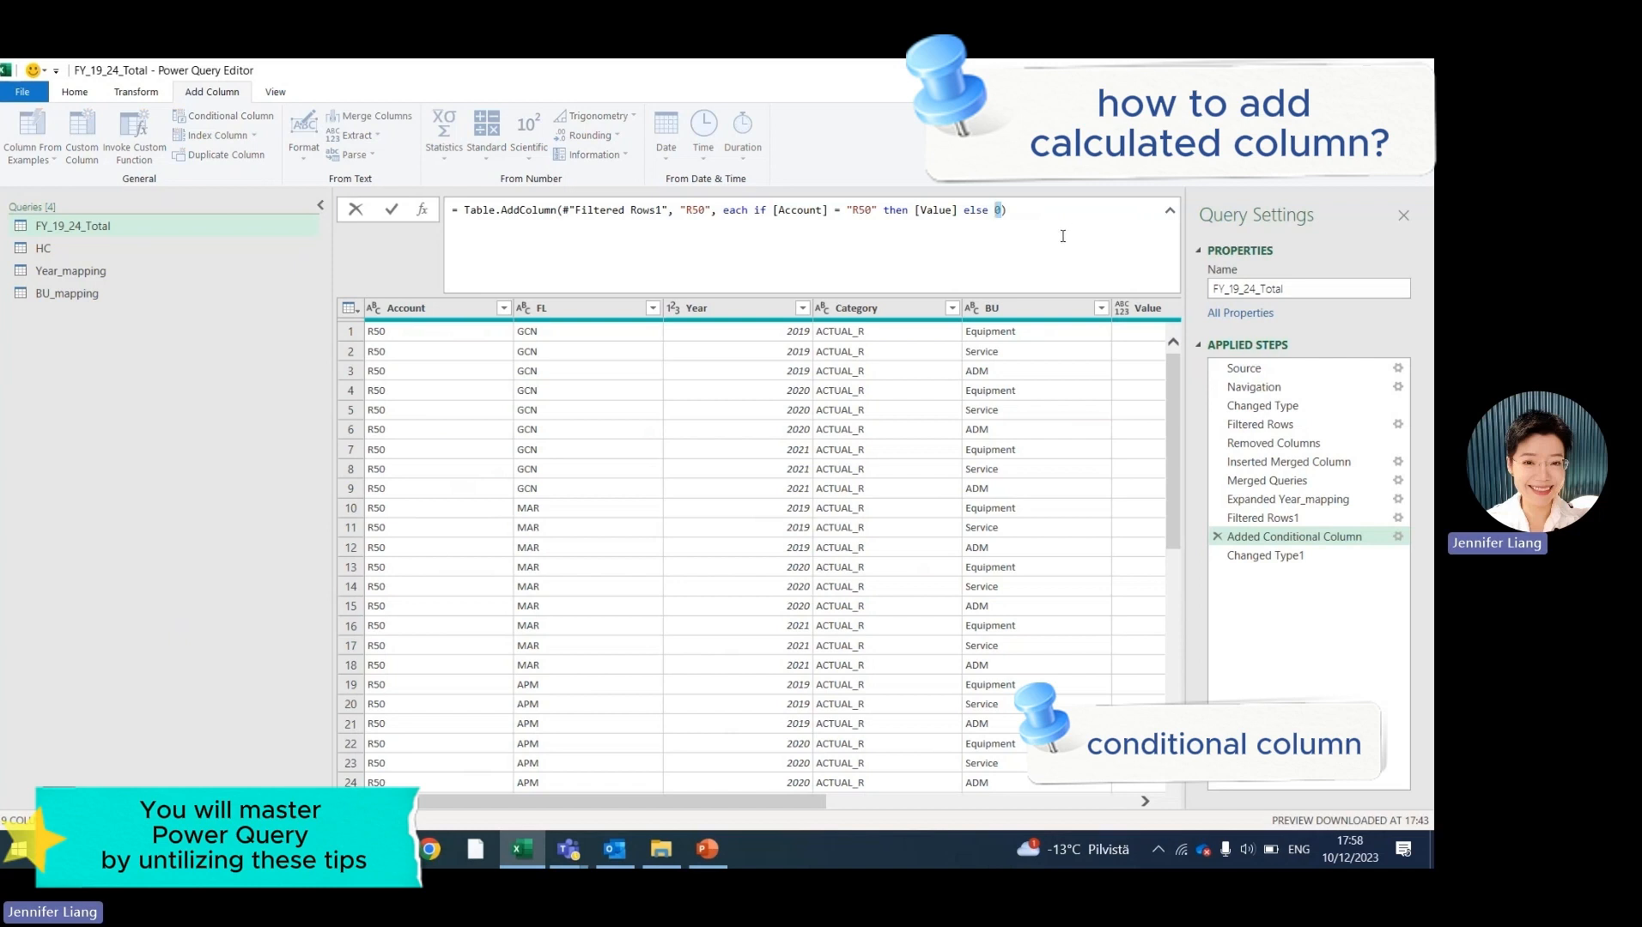
{"action": "type", "text": "\"n.a."}
{"action": "key", "text": "Return"}
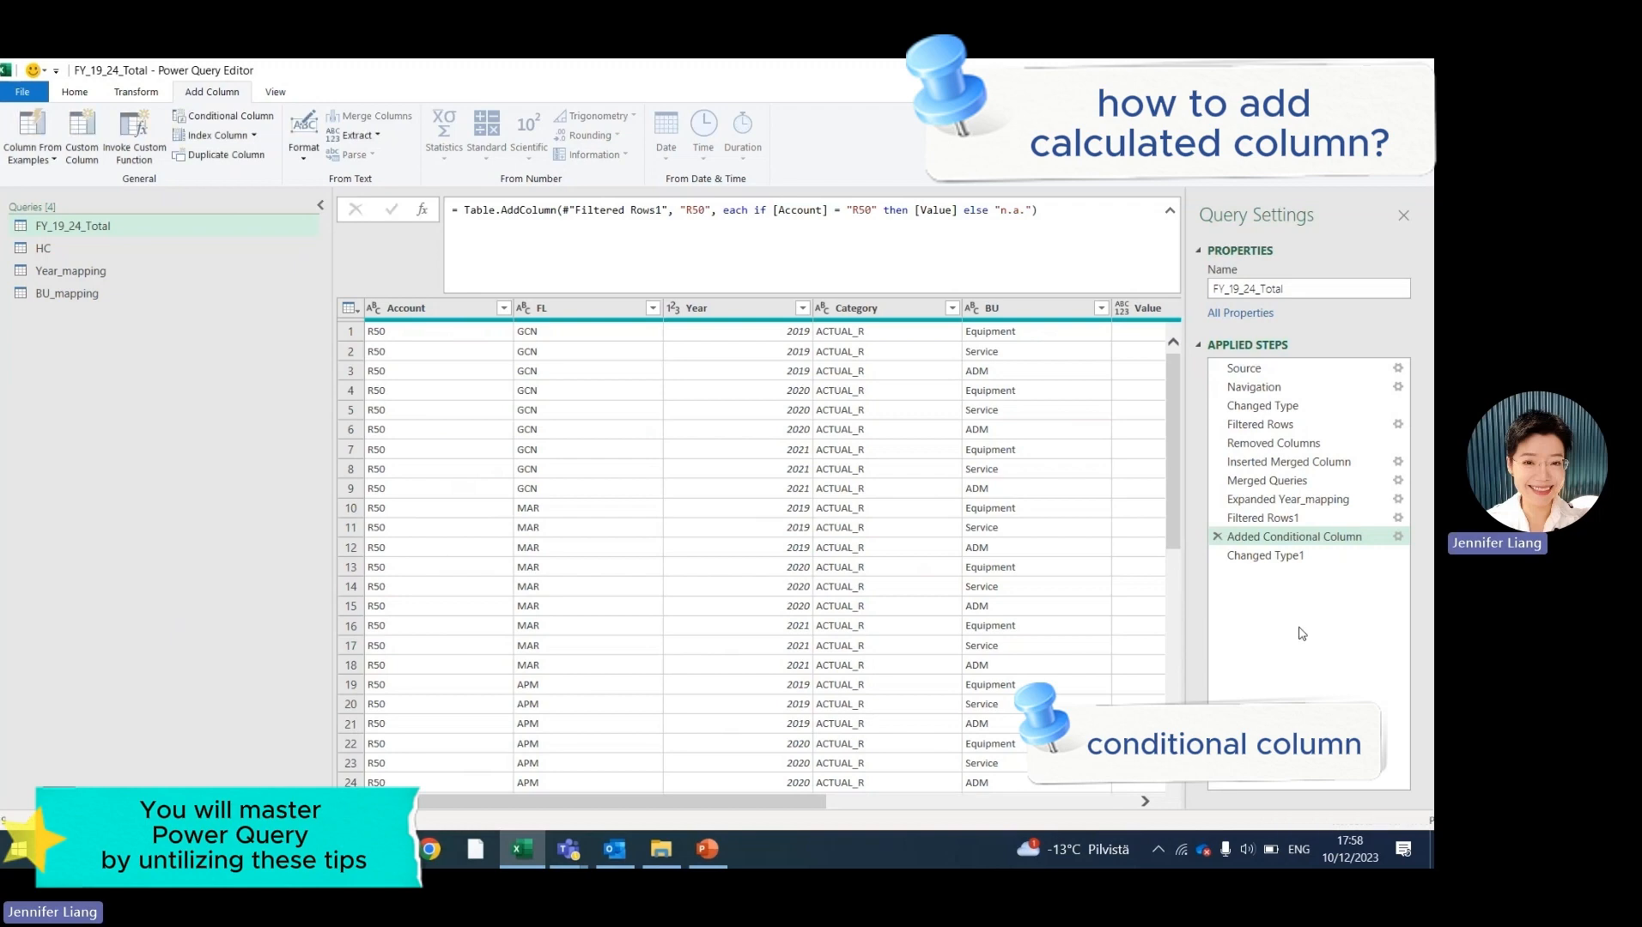
Examine the R50 column in the Changed Type1 and Added Conditional Column steps, including its list of filter values.
{"action": "left_click_drag", "start_coordinate": [833, 801], "coordinate": [1149, 816]}
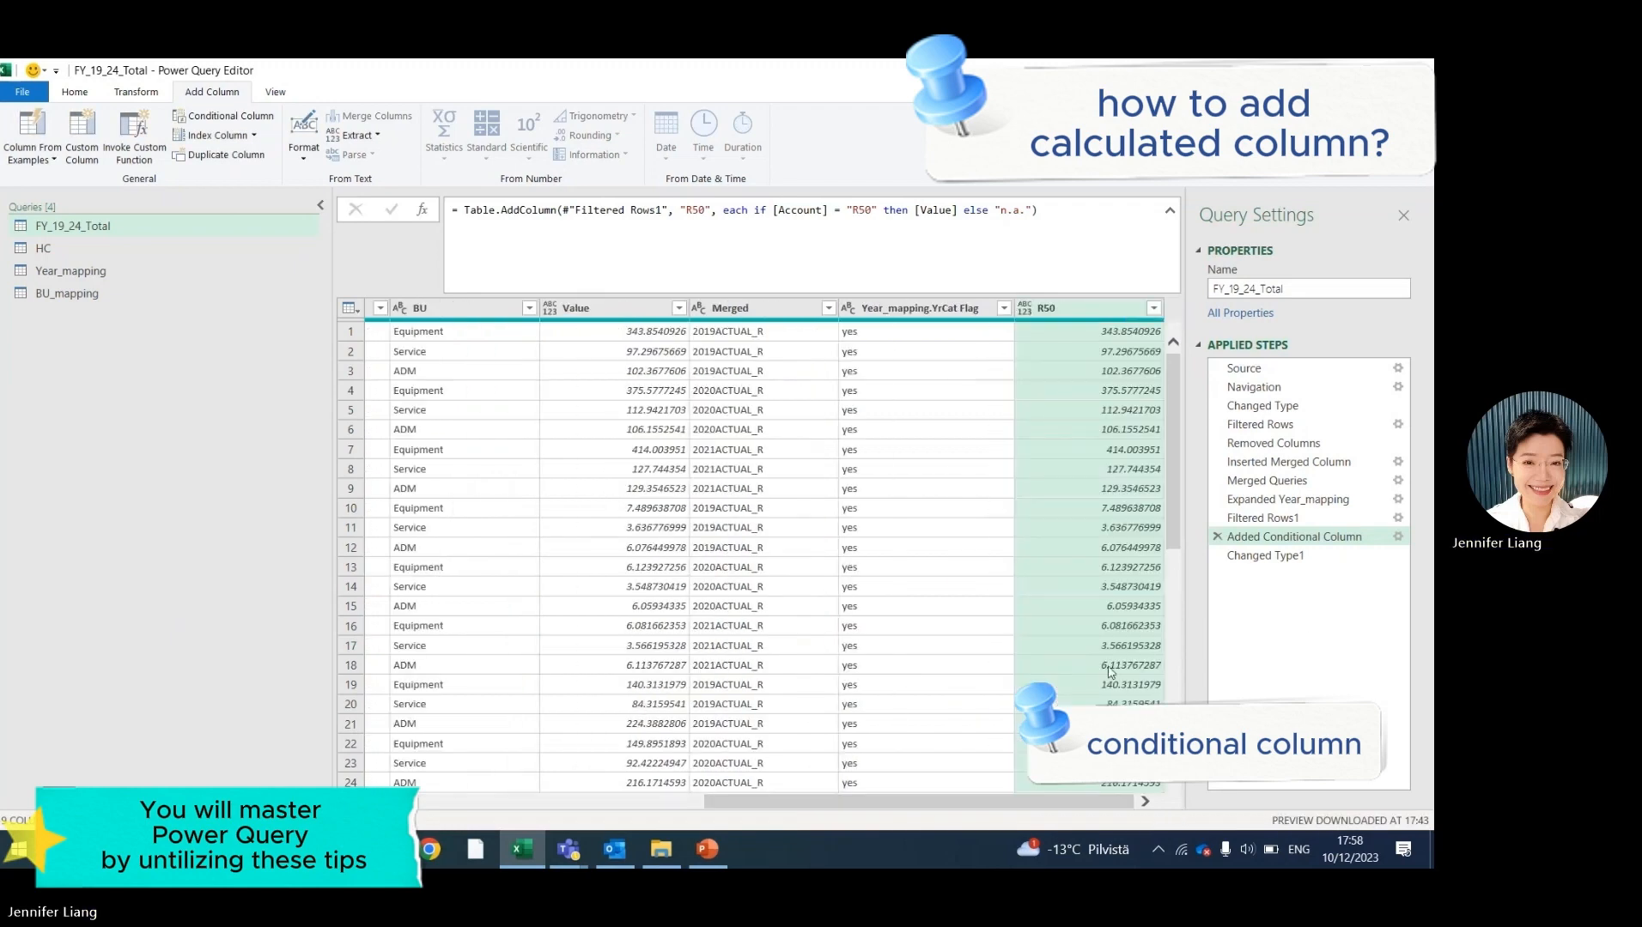
{"action": "left_click", "coordinate": [1245, 556]}
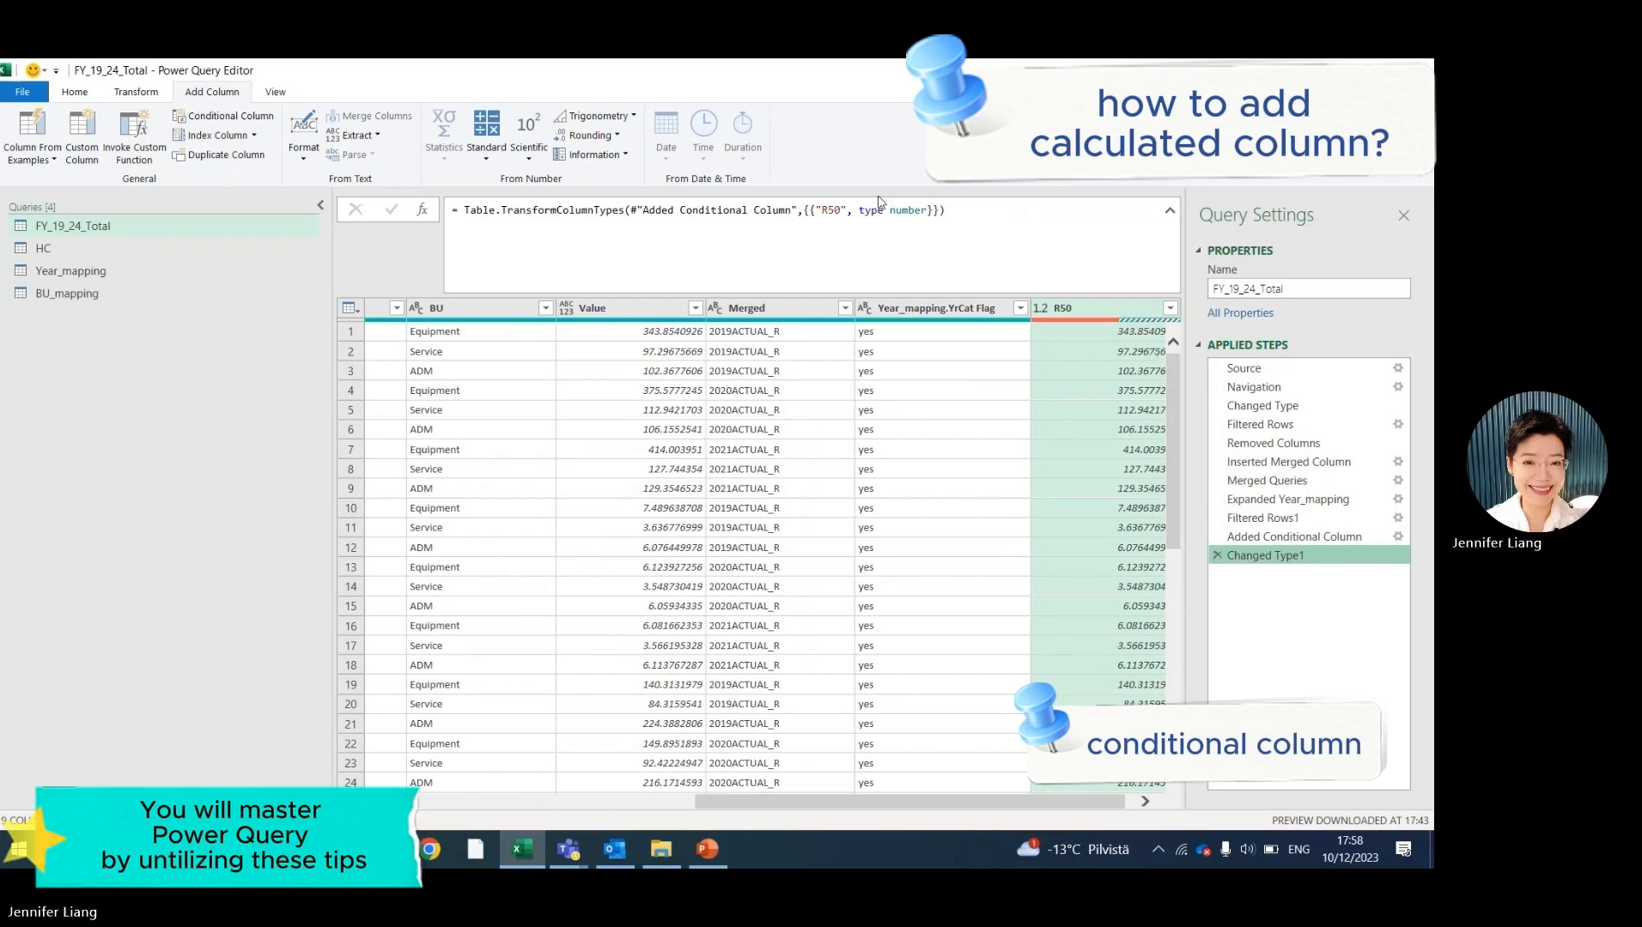
{"action": "left_click", "coordinate": [1301, 538]}
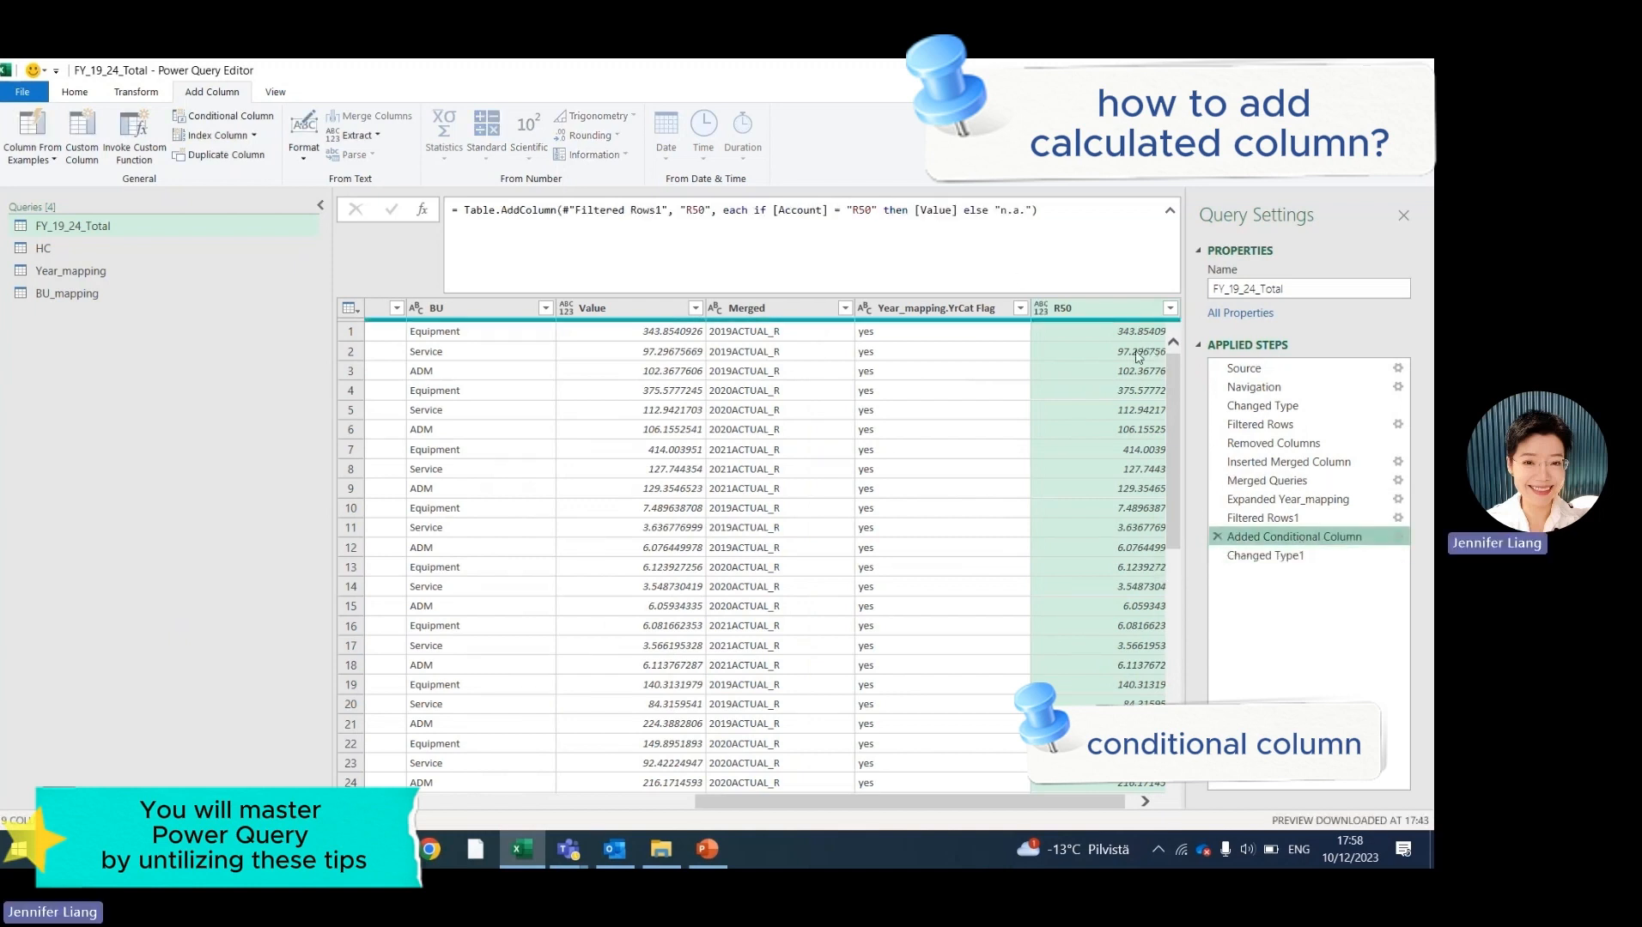
{"action": "left_click", "coordinate": [1170, 308]}
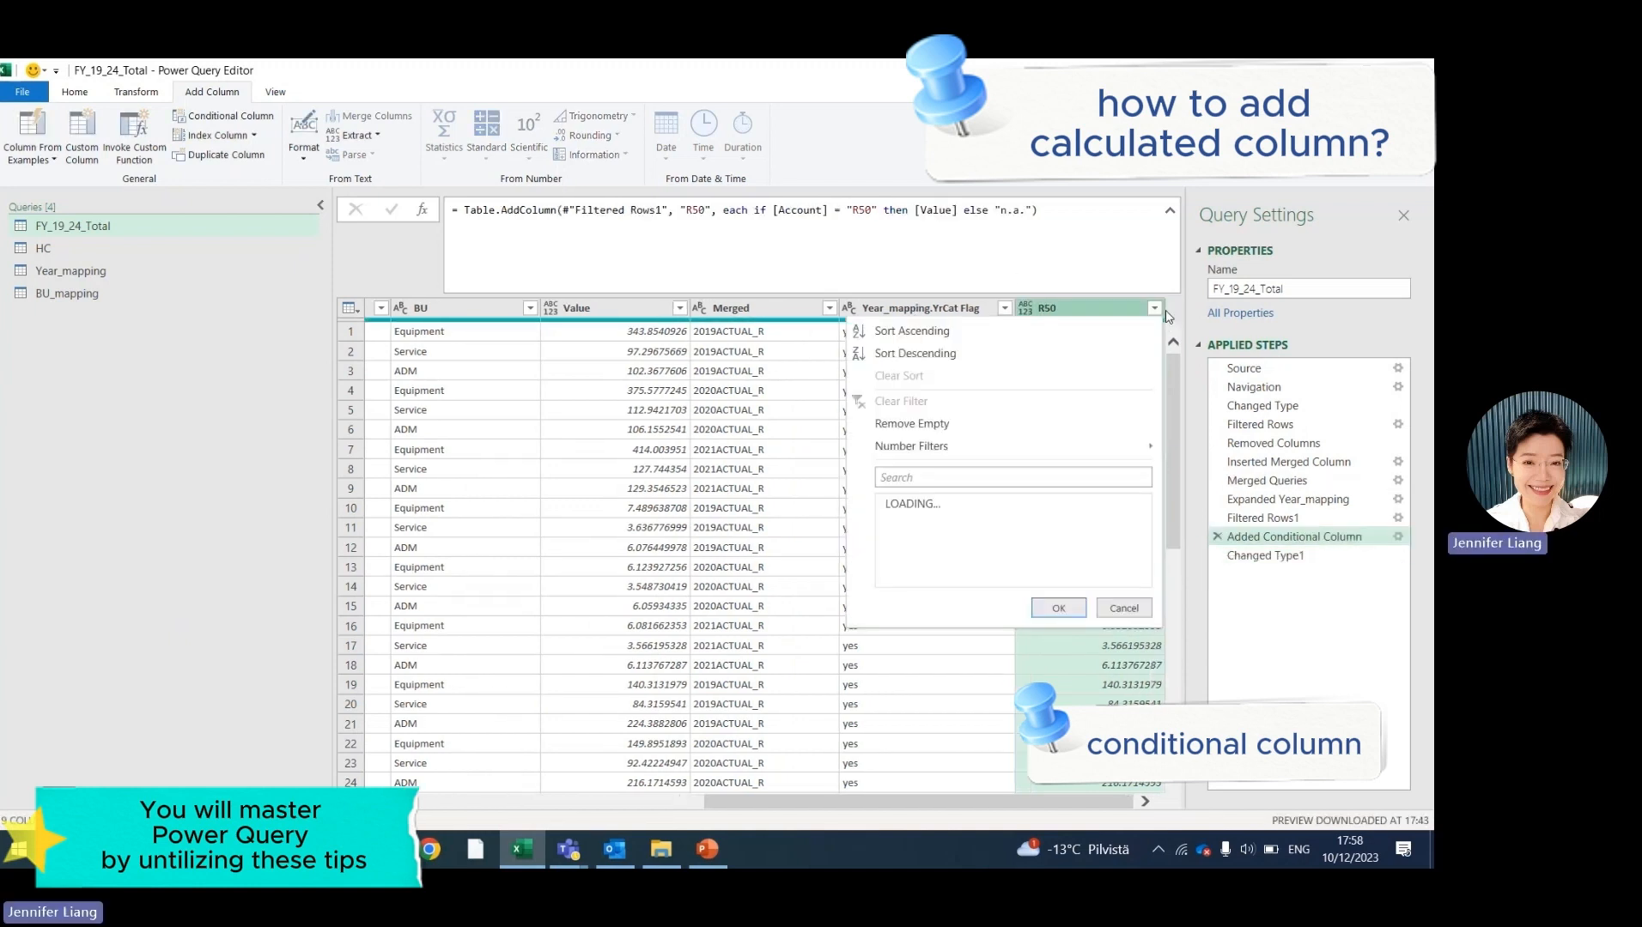
{"action": "scroll", "coordinate": [1119, 634], "scroll_direction": "down", "scroll_amount": 15}
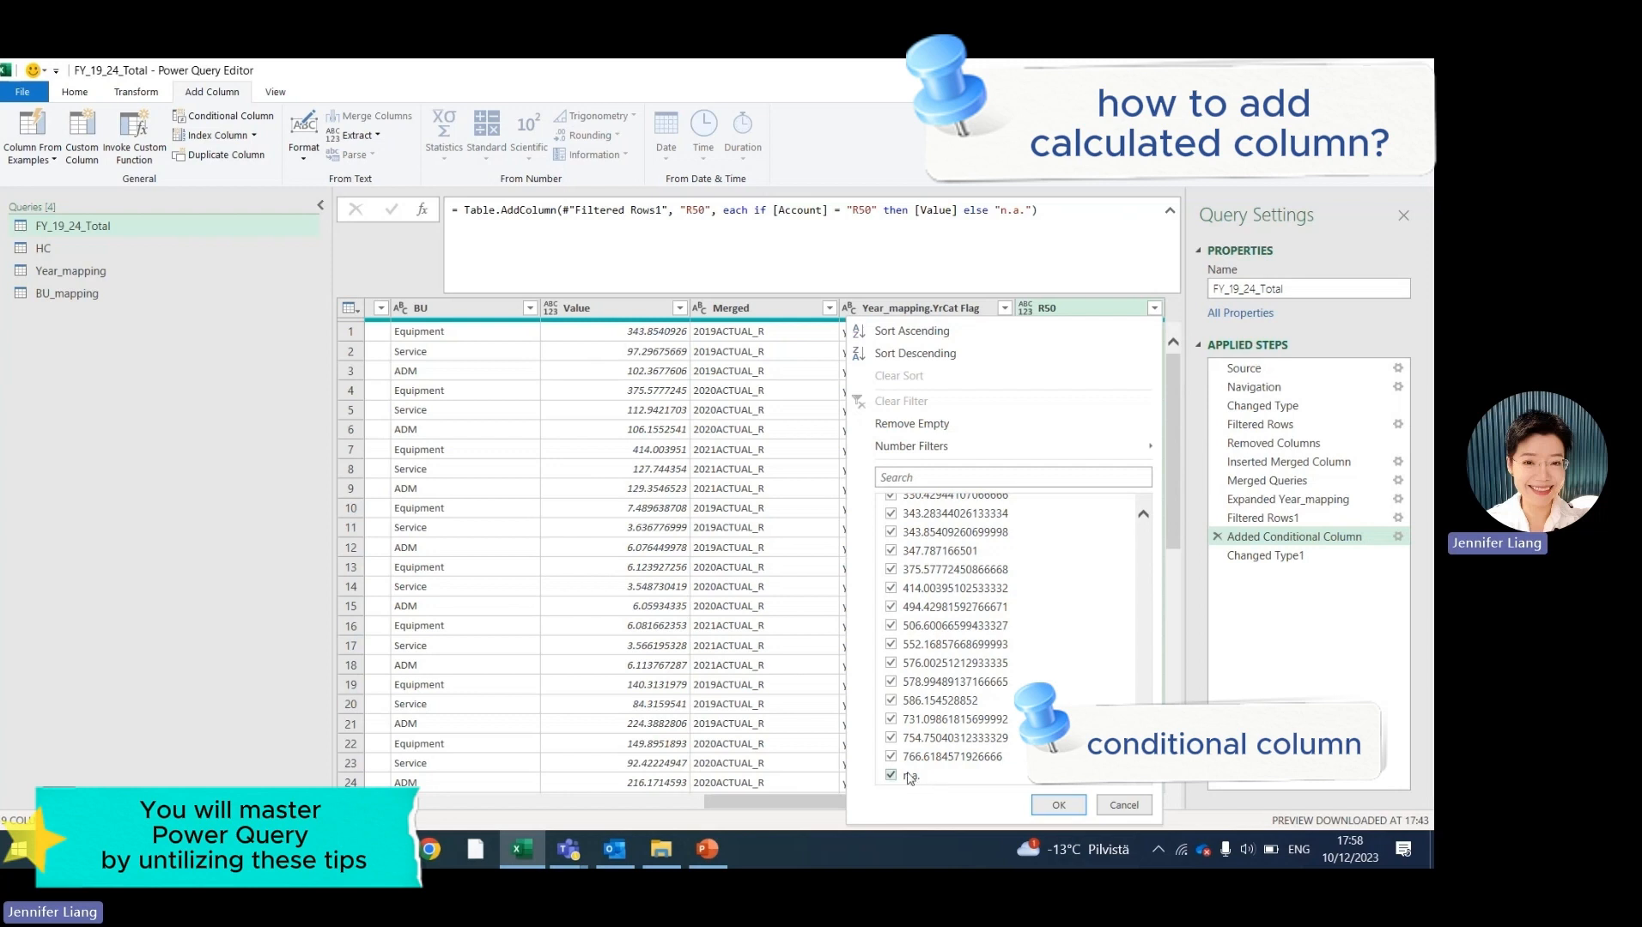
{"action": "left_click", "coordinate": [1143, 807]}
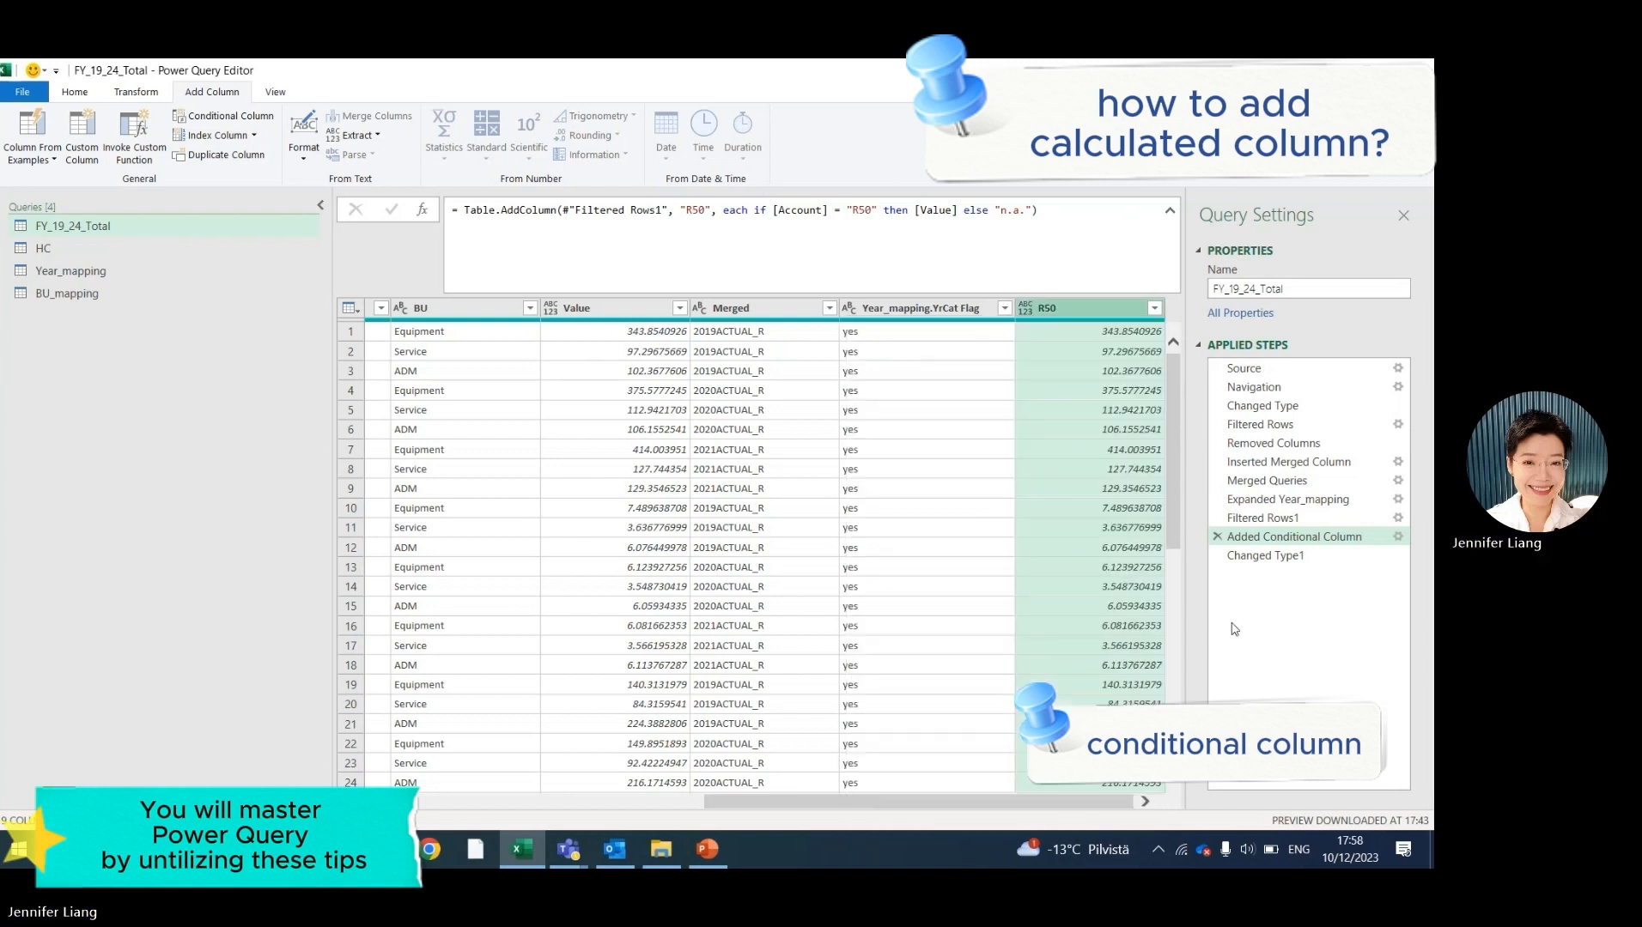
Replace the text n.a. with 0 inside the quotation marks of the conditional column's formula.
{"action": "left_click", "coordinate": [1027, 211]}
{"action": "key", "text": "BackSpace"}
{"action": "key", "text": "BackSpace"}
{"action": "key", "text": "BackSpace"}
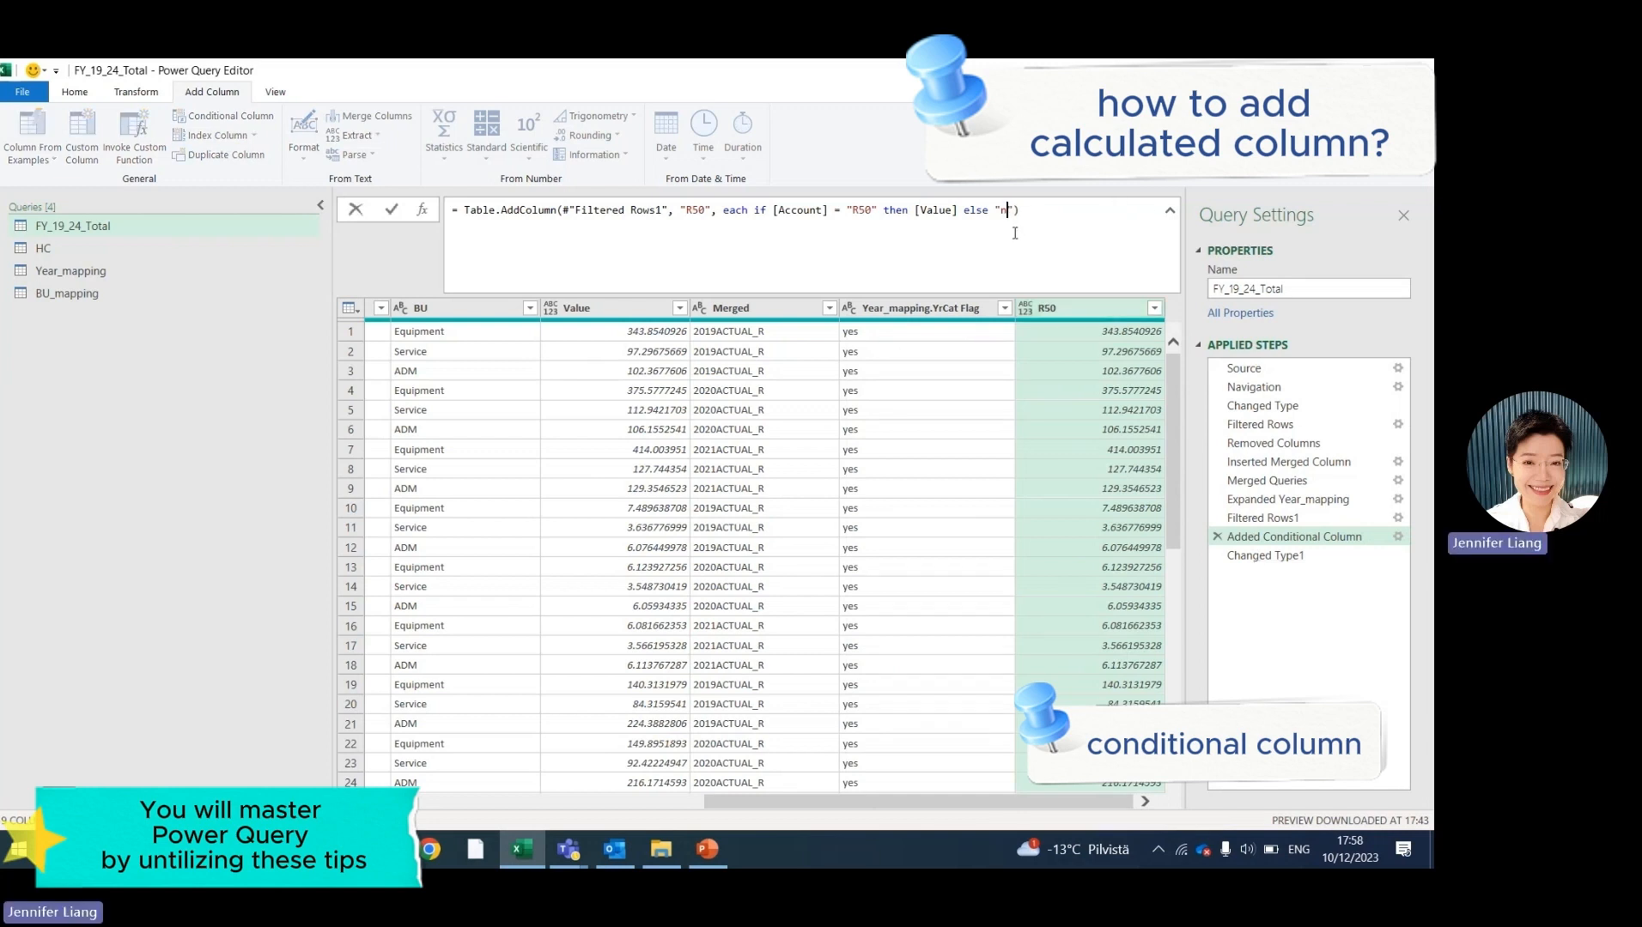
{"action": "key", "text": "BackSpace"}
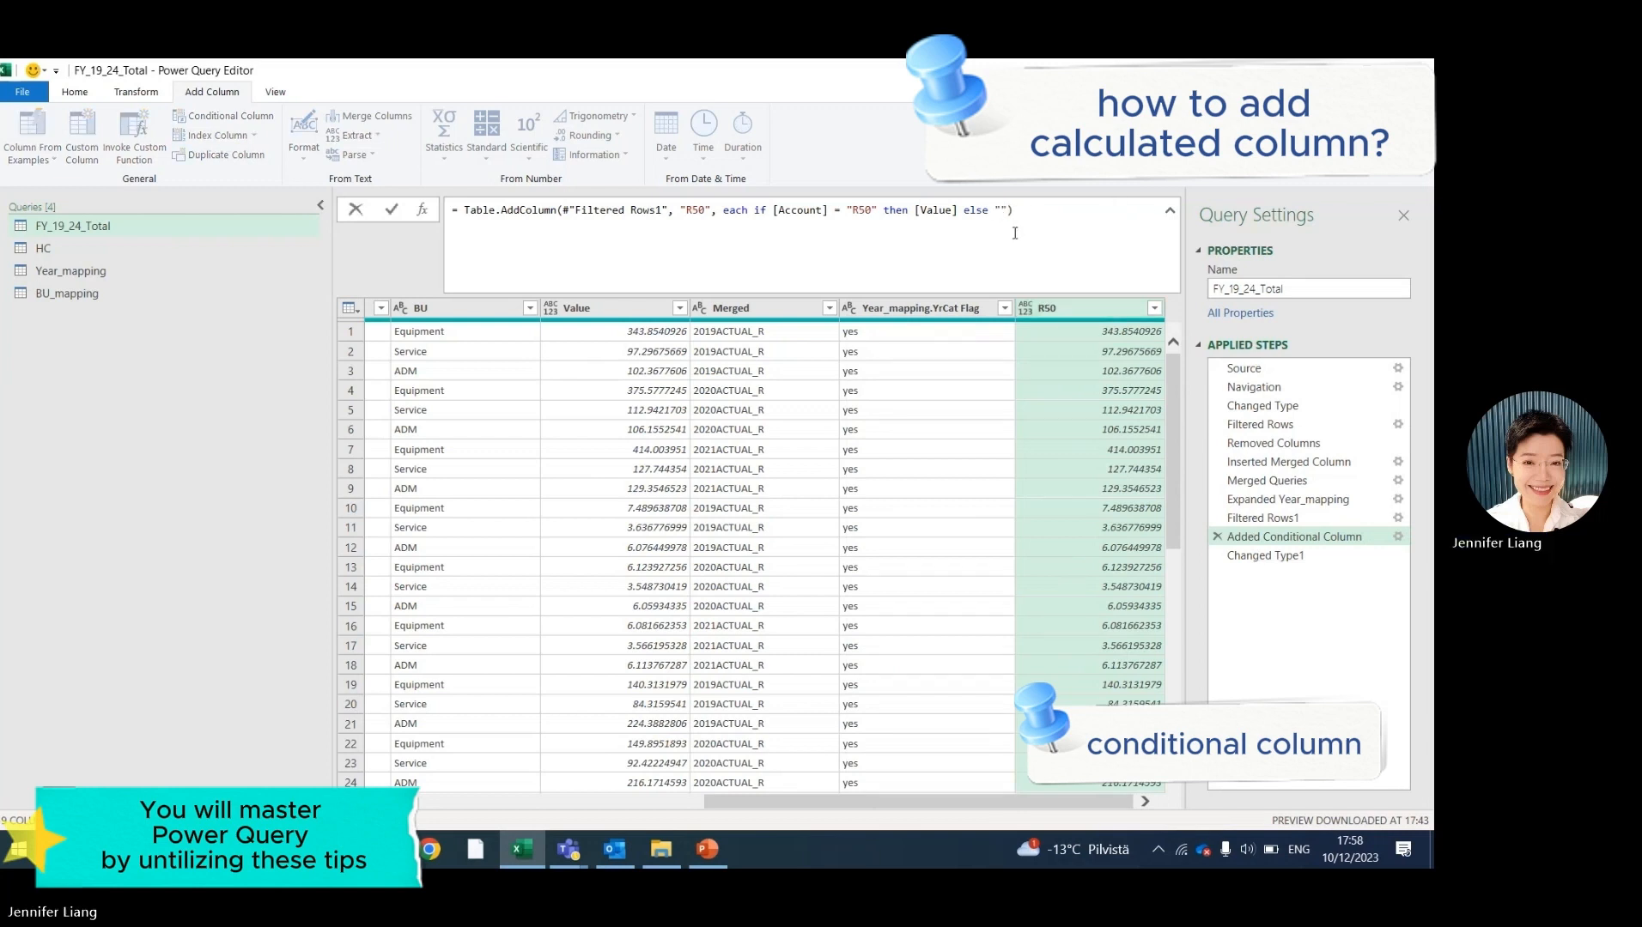
{"action": "type", "text": "0"}
{"action": "left_click", "coordinate": [1031, 209]}
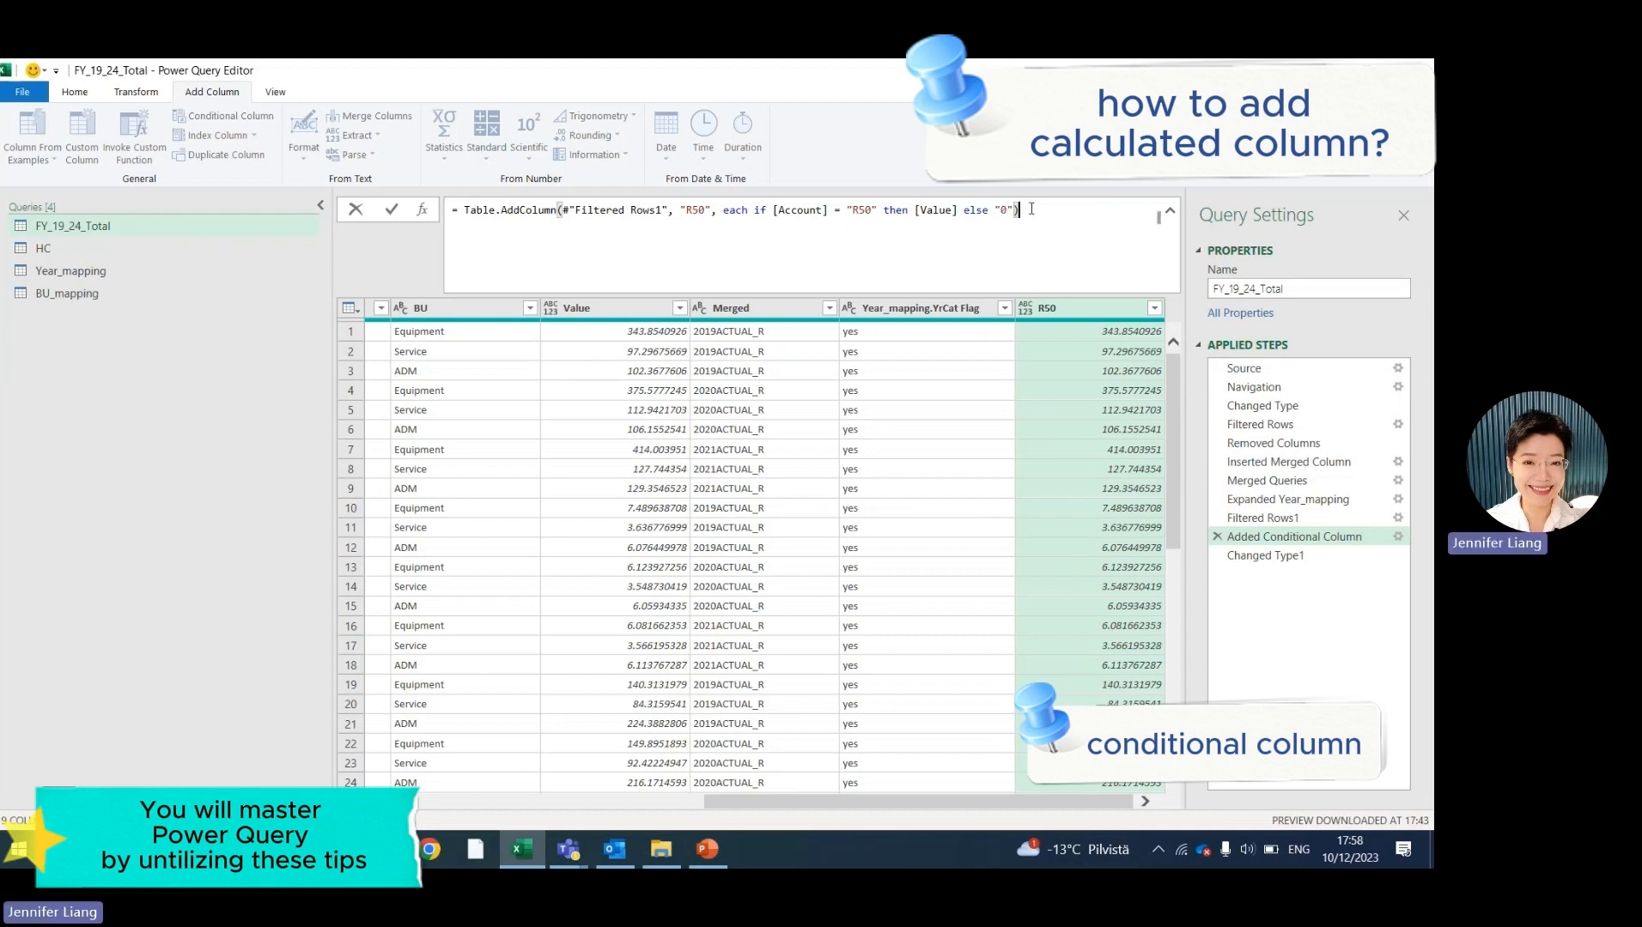
{"action": "key", "text": "Return"}
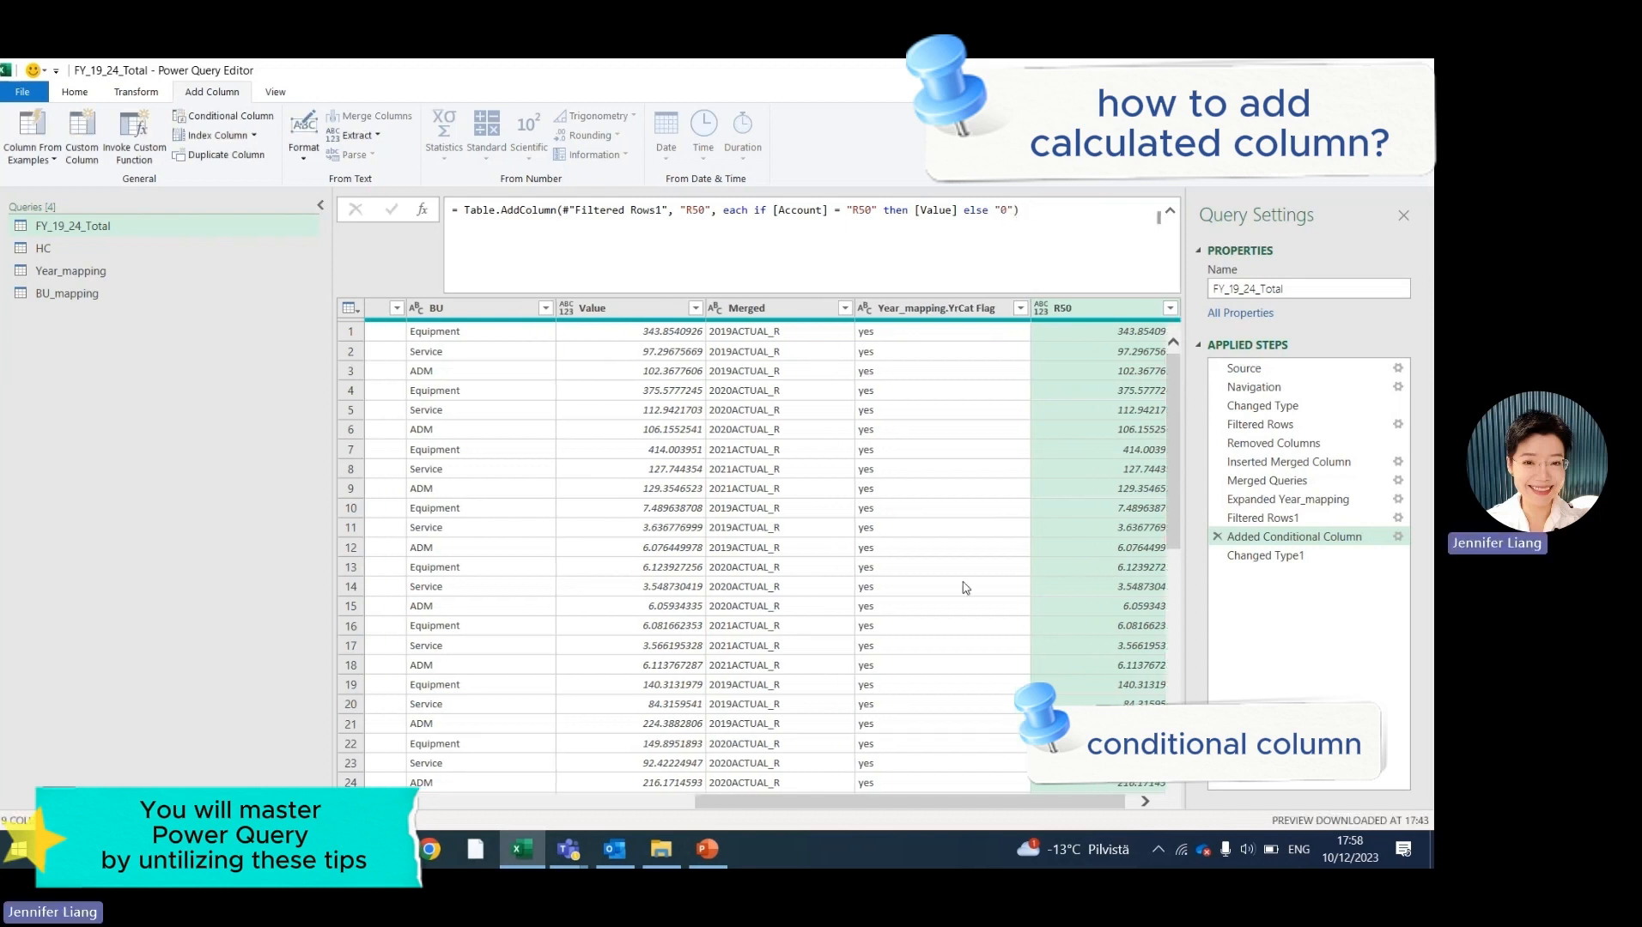
{"action": "scroll", "coordinate": [1012, 813], "scroll_direction": "left", "scroll_amount": 1}
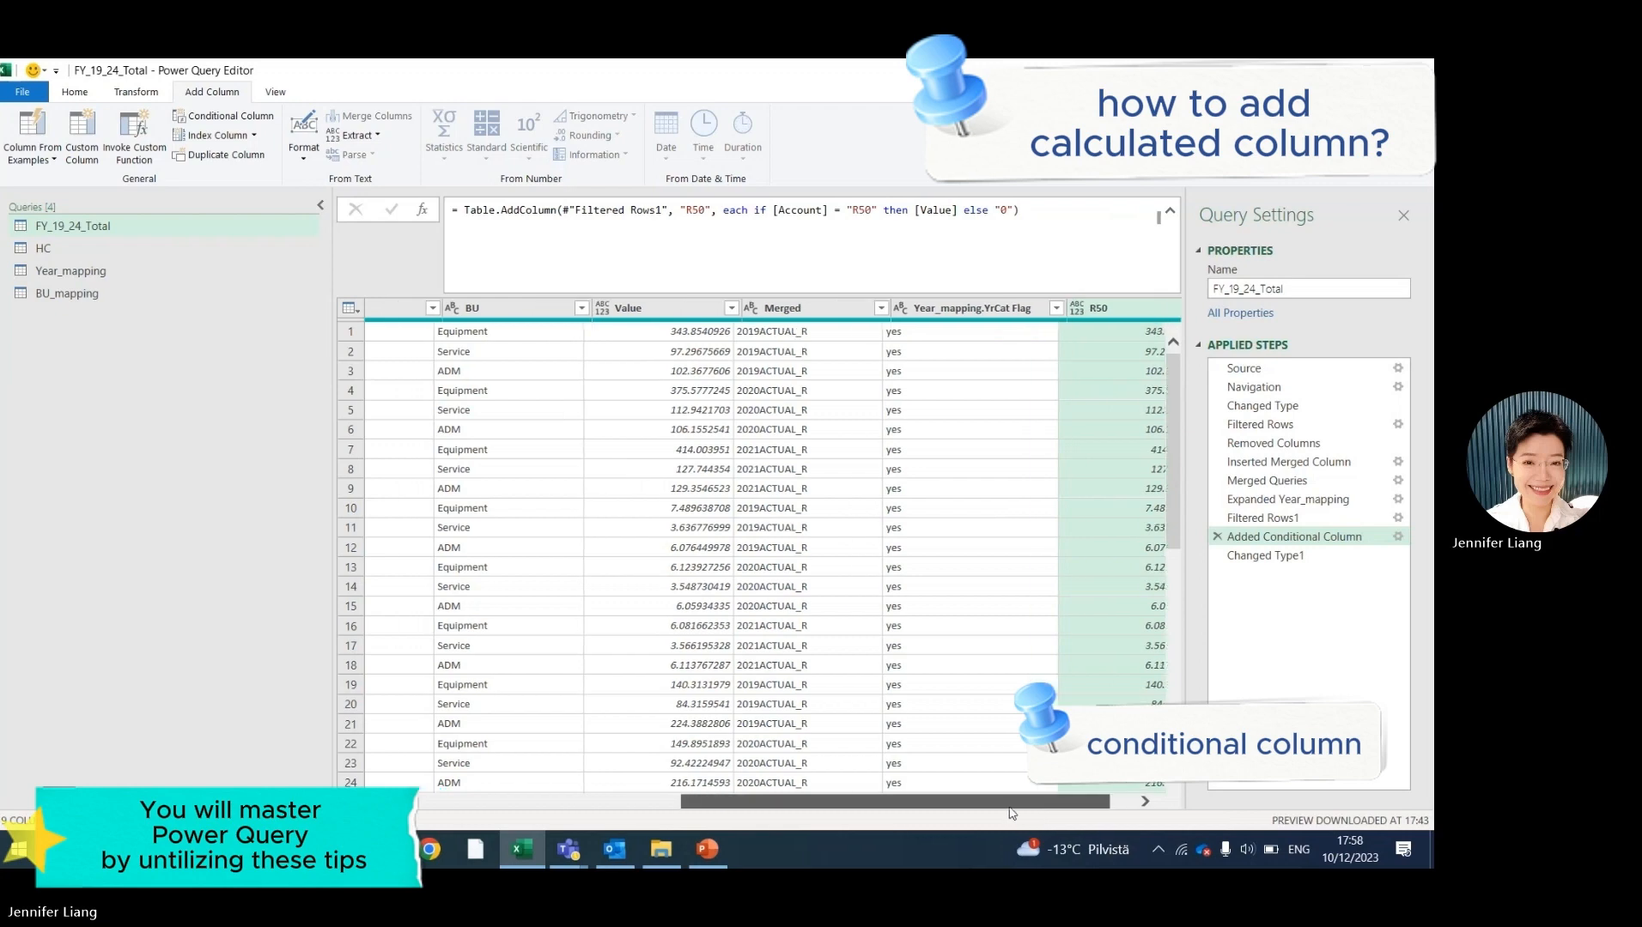
{"action": "left_click_drag", "start_coordinate": [1011, 811], "coordinate": [680, 805]}
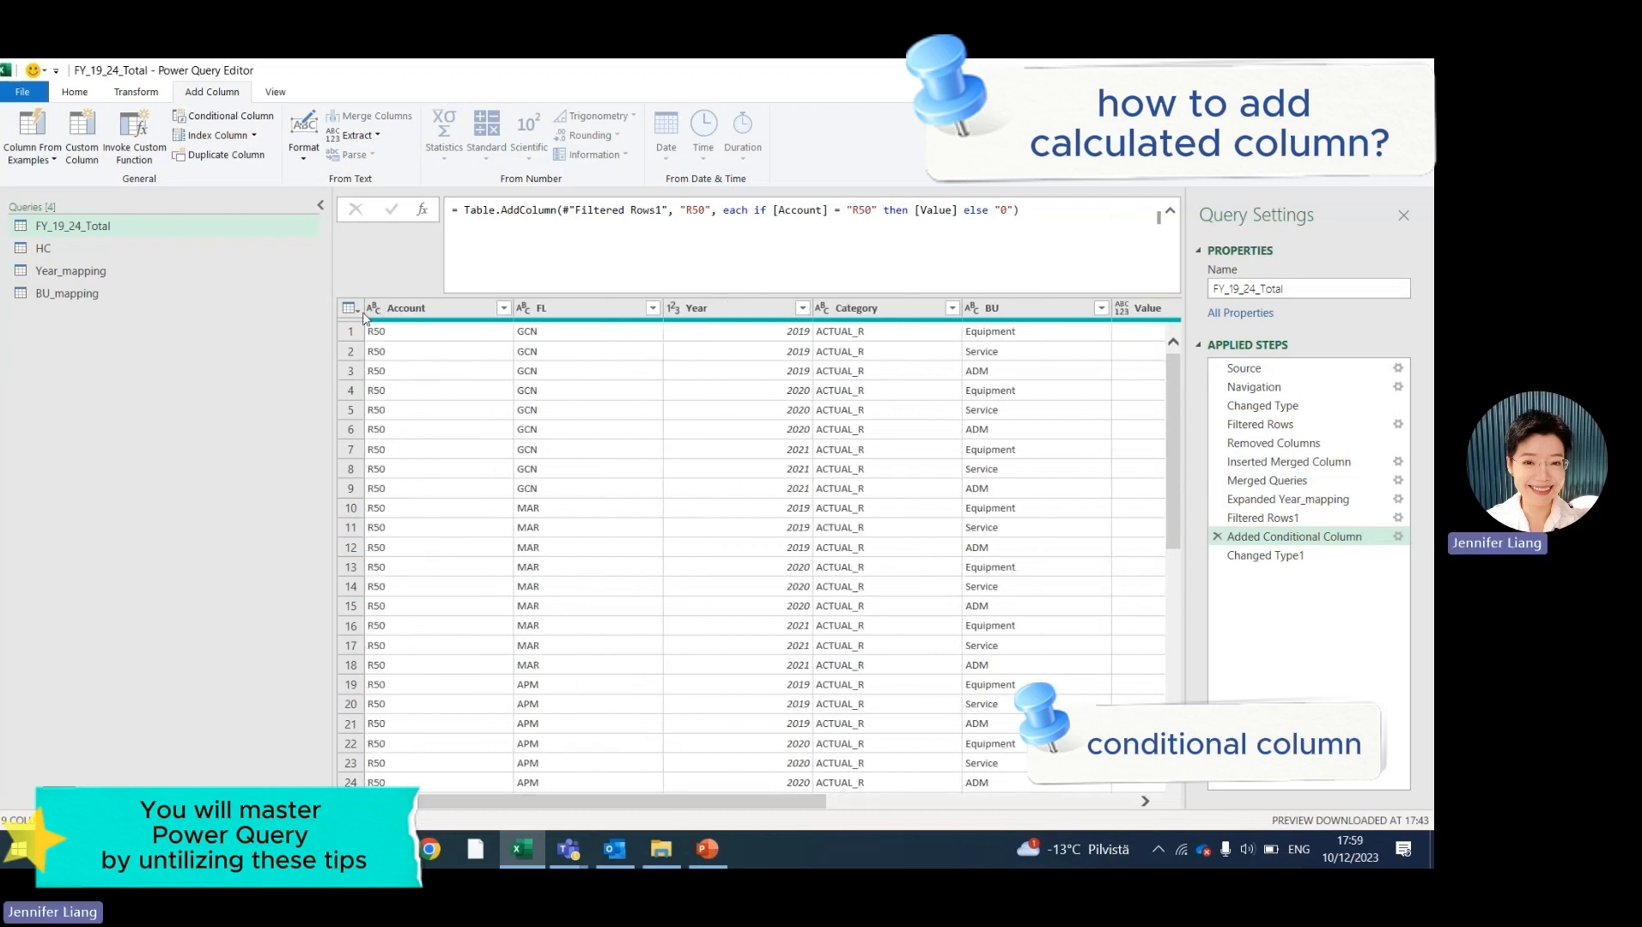
{"action": "left_click", "coordinate": [410, 307]}
{"action": "right_click", "coordinate": [410, 307]}
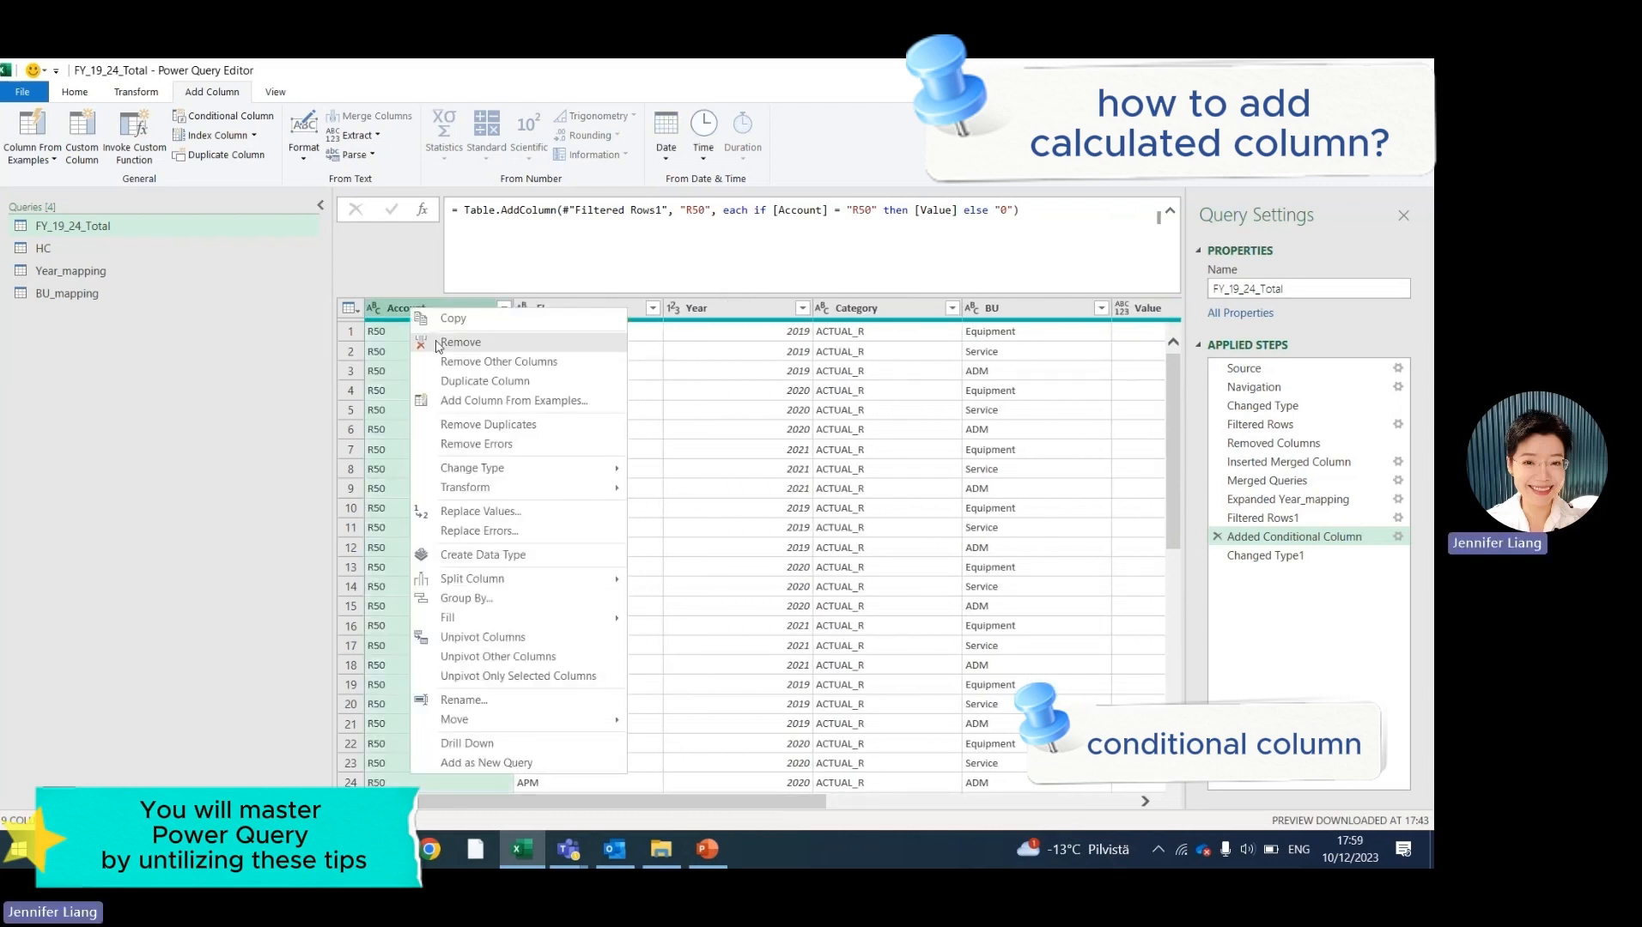
{"action": "left_click", "coordinate": [437, 343]}
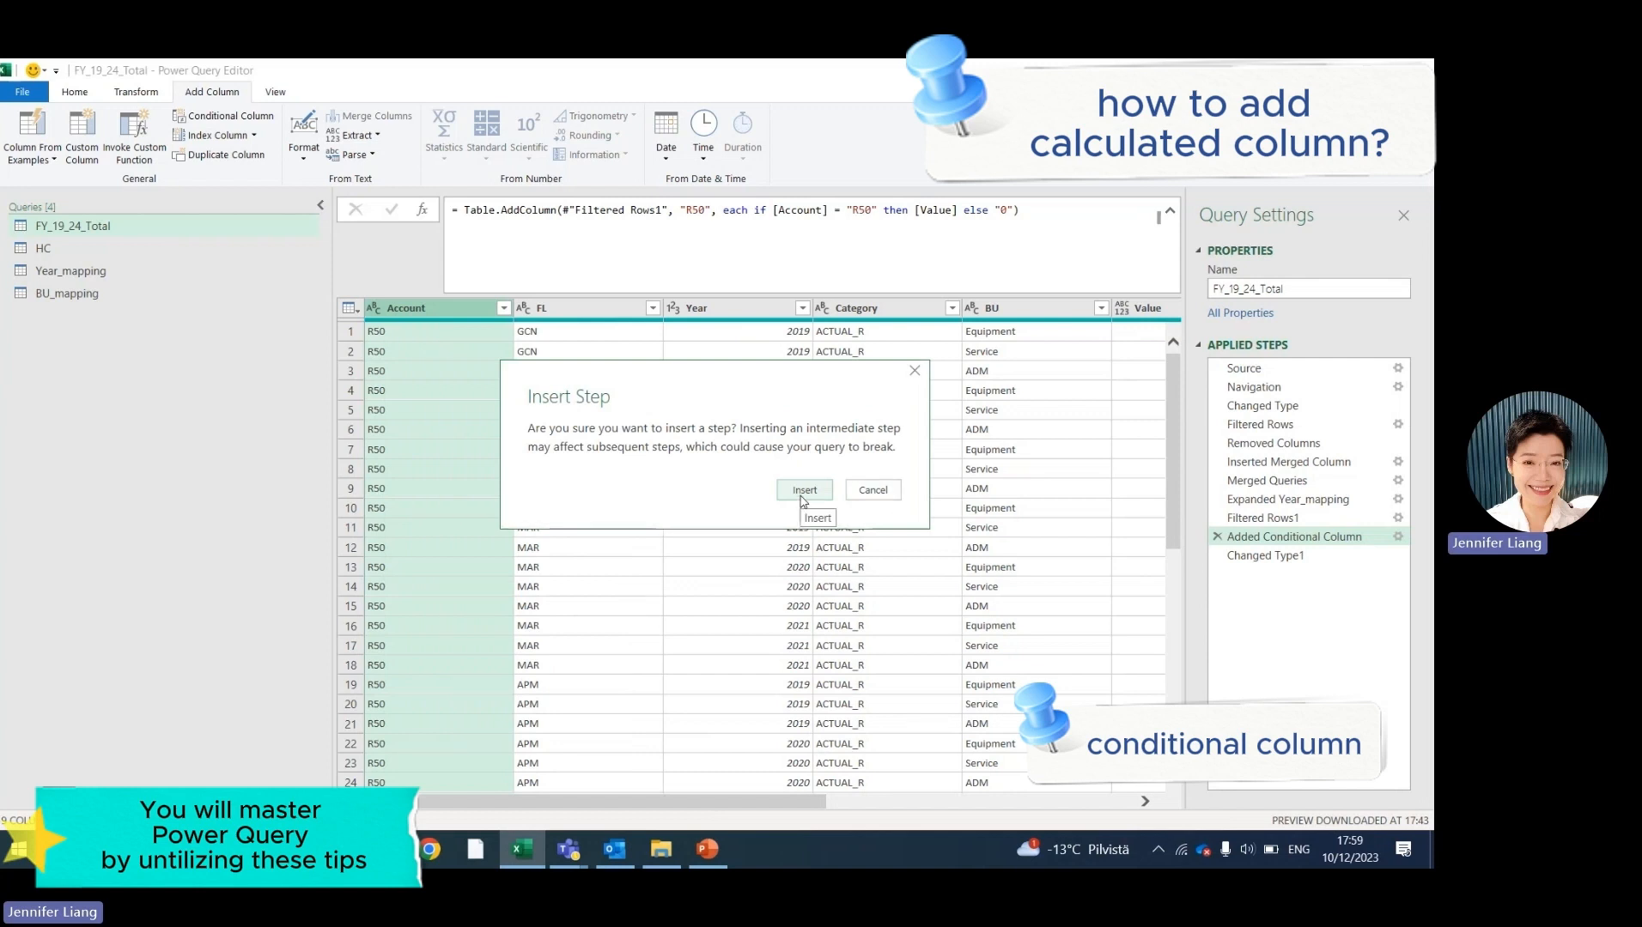
{"action": "left_click", "coordinate": [872, 491]}
Remove the Account and Category columns from the query after the Changed Type1 step.
{"action": "left_click", "coordinate": [1288, 556]}
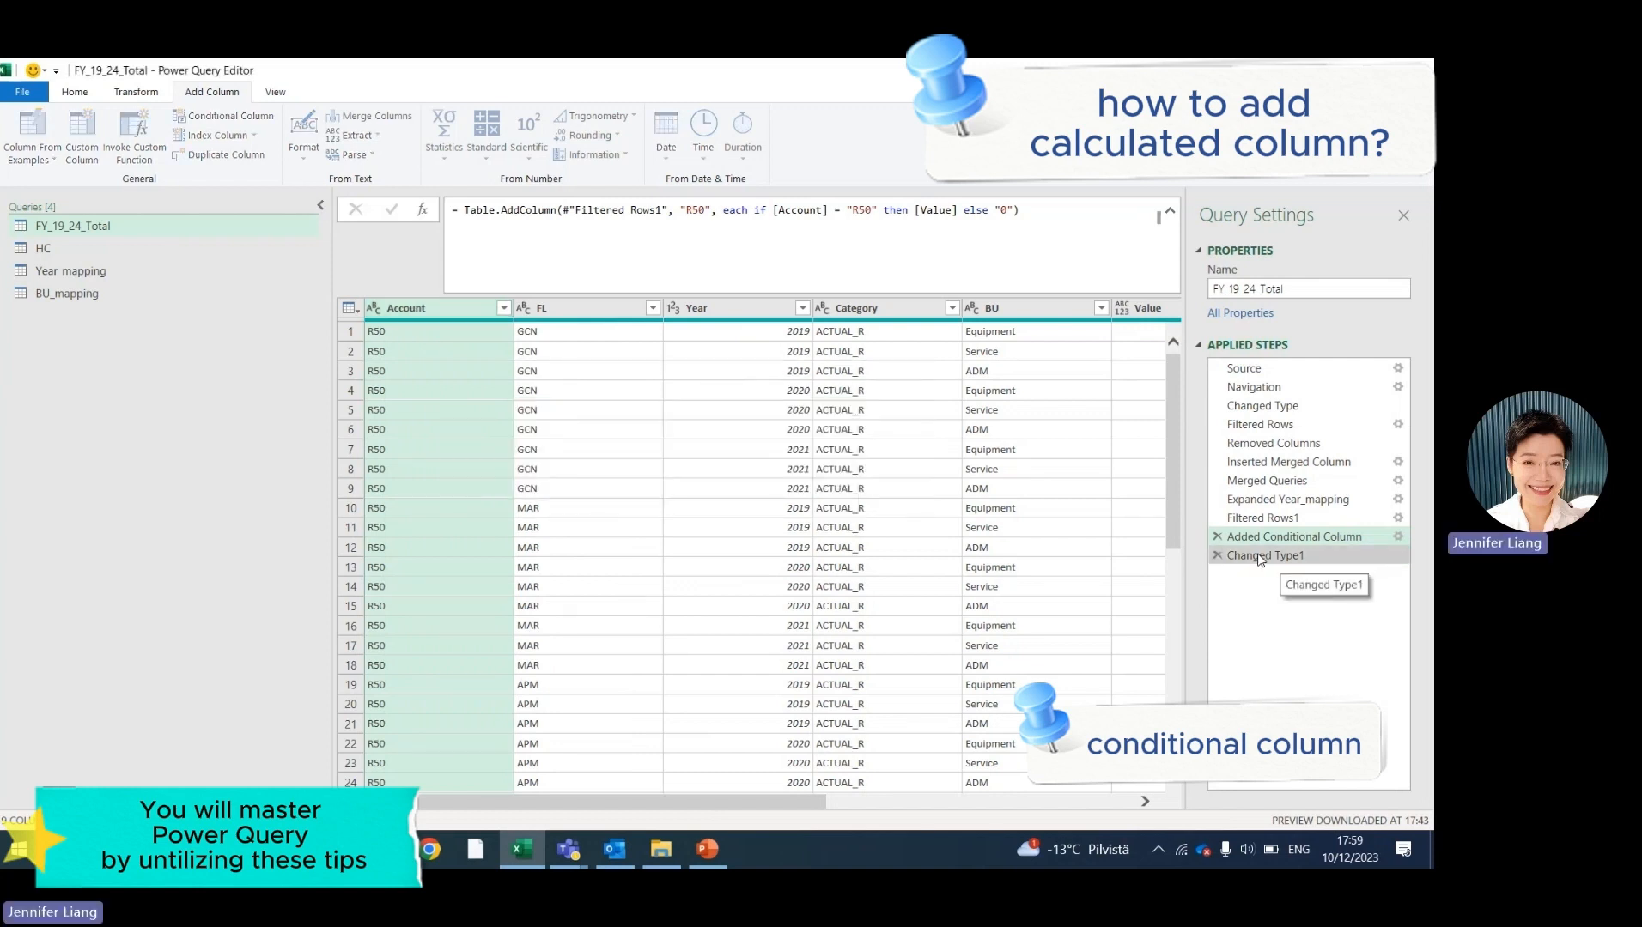
{"action": "right_click", "coordinate": [444, 301]}
{"action": "left_click", "coordinate": [477, 333]}
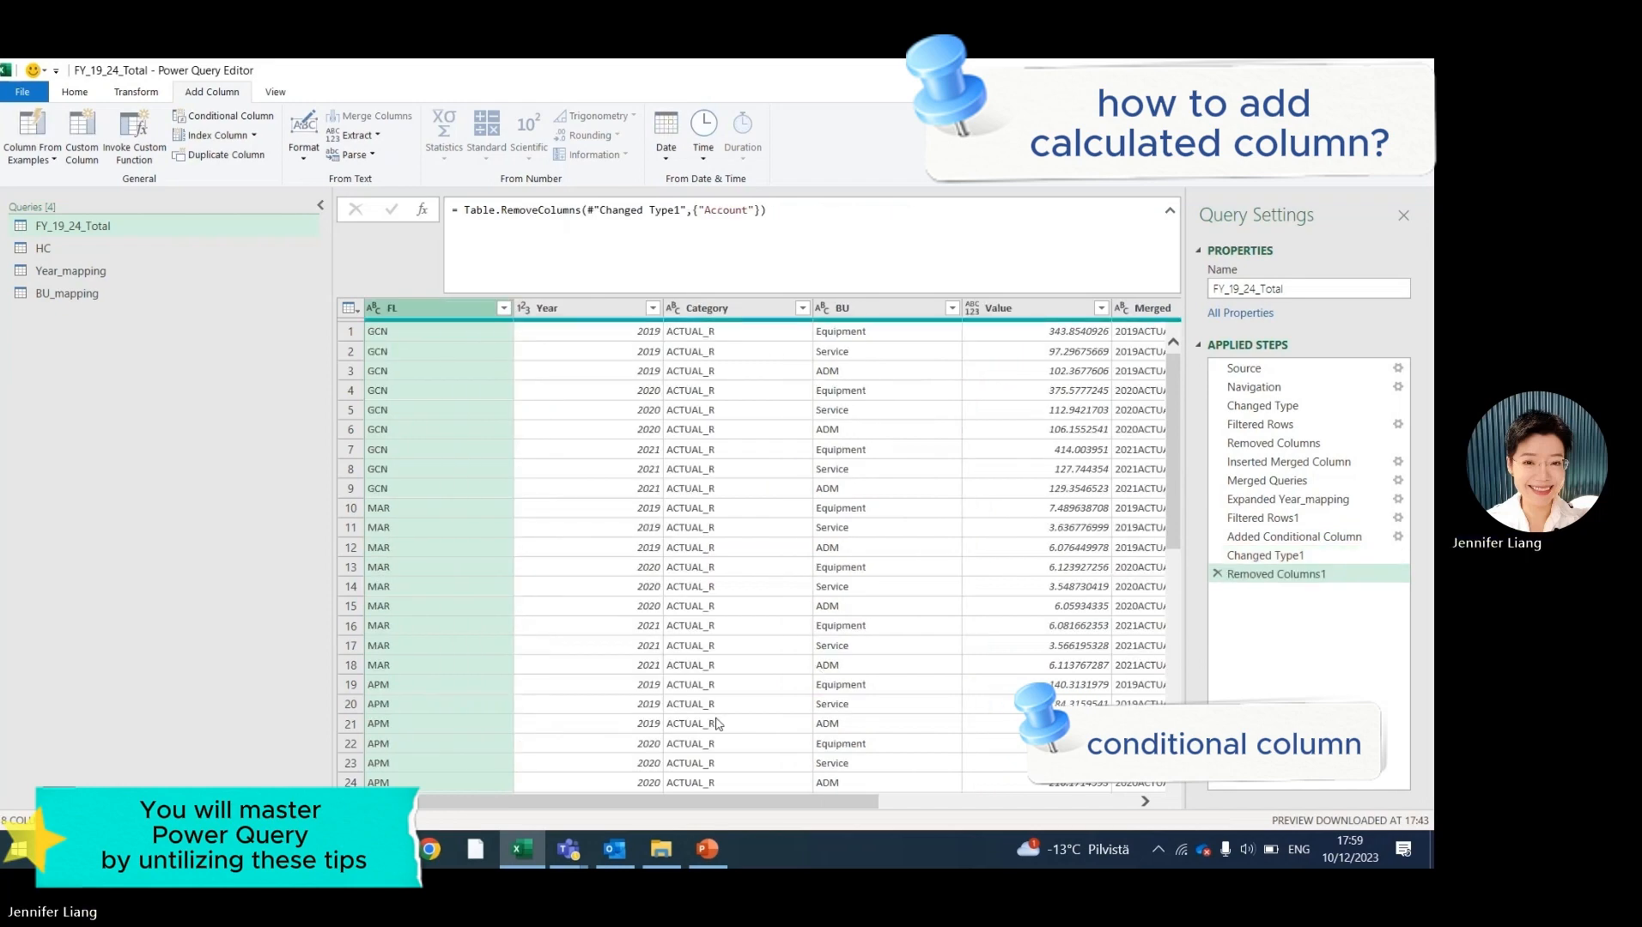
{"action": "left_click", "coordinate": [718, 308]}
{"action": "right_click", "coordinate": [716, 303]}
{"action": "left_click", "coordinate": [767, 341]}
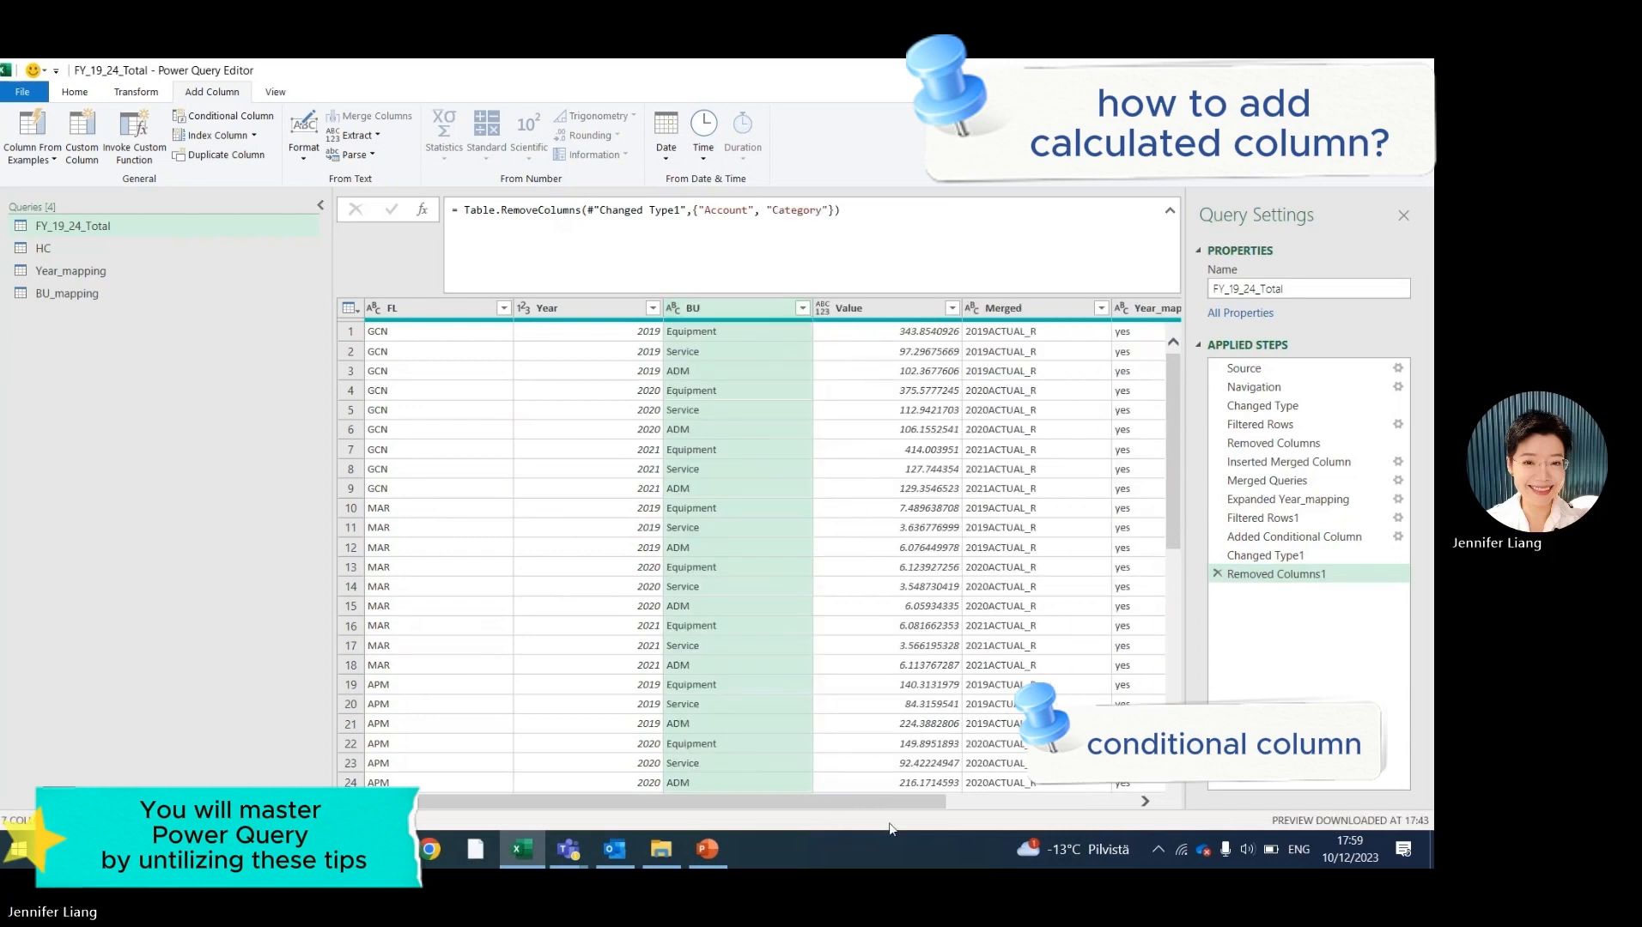
Remove the Merged and Year_mapping.YrCat Flag columns from the query.
{"action": "left_click_drag", "start_coordinate": [878, 806], "coordinate": [1017, 806]}
{"action": "left_click", "coordinate": [792, 306]}
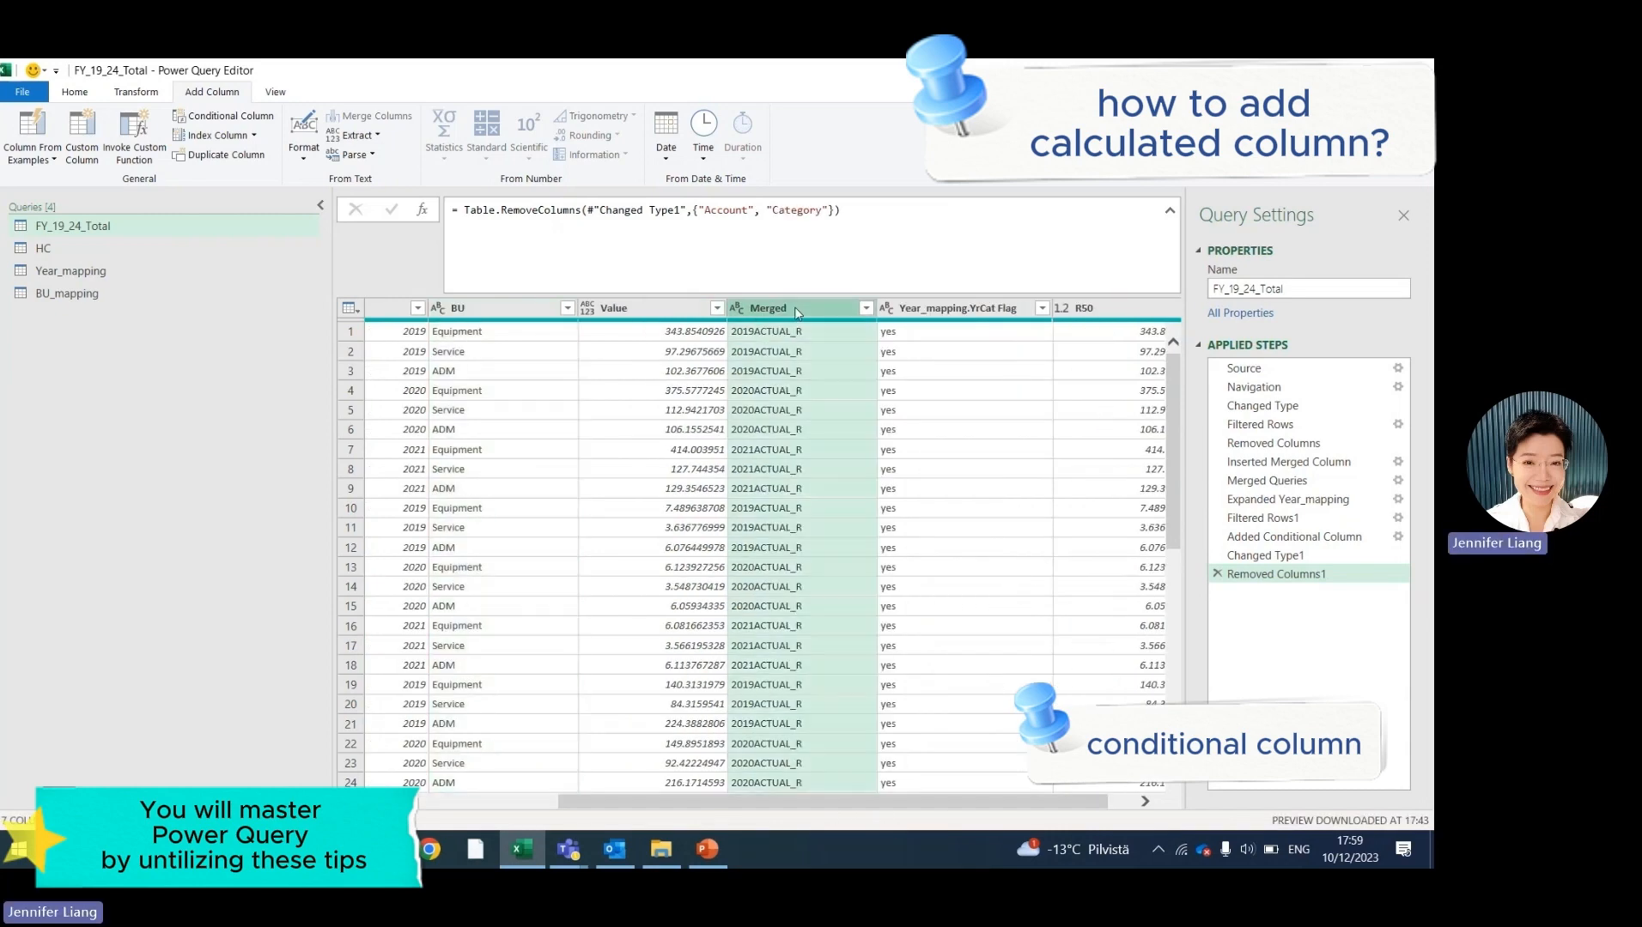
{"action": "right_click", "coordinate": [790, 303]}
{"action": "left_click", "coordinate": [816, 336]}
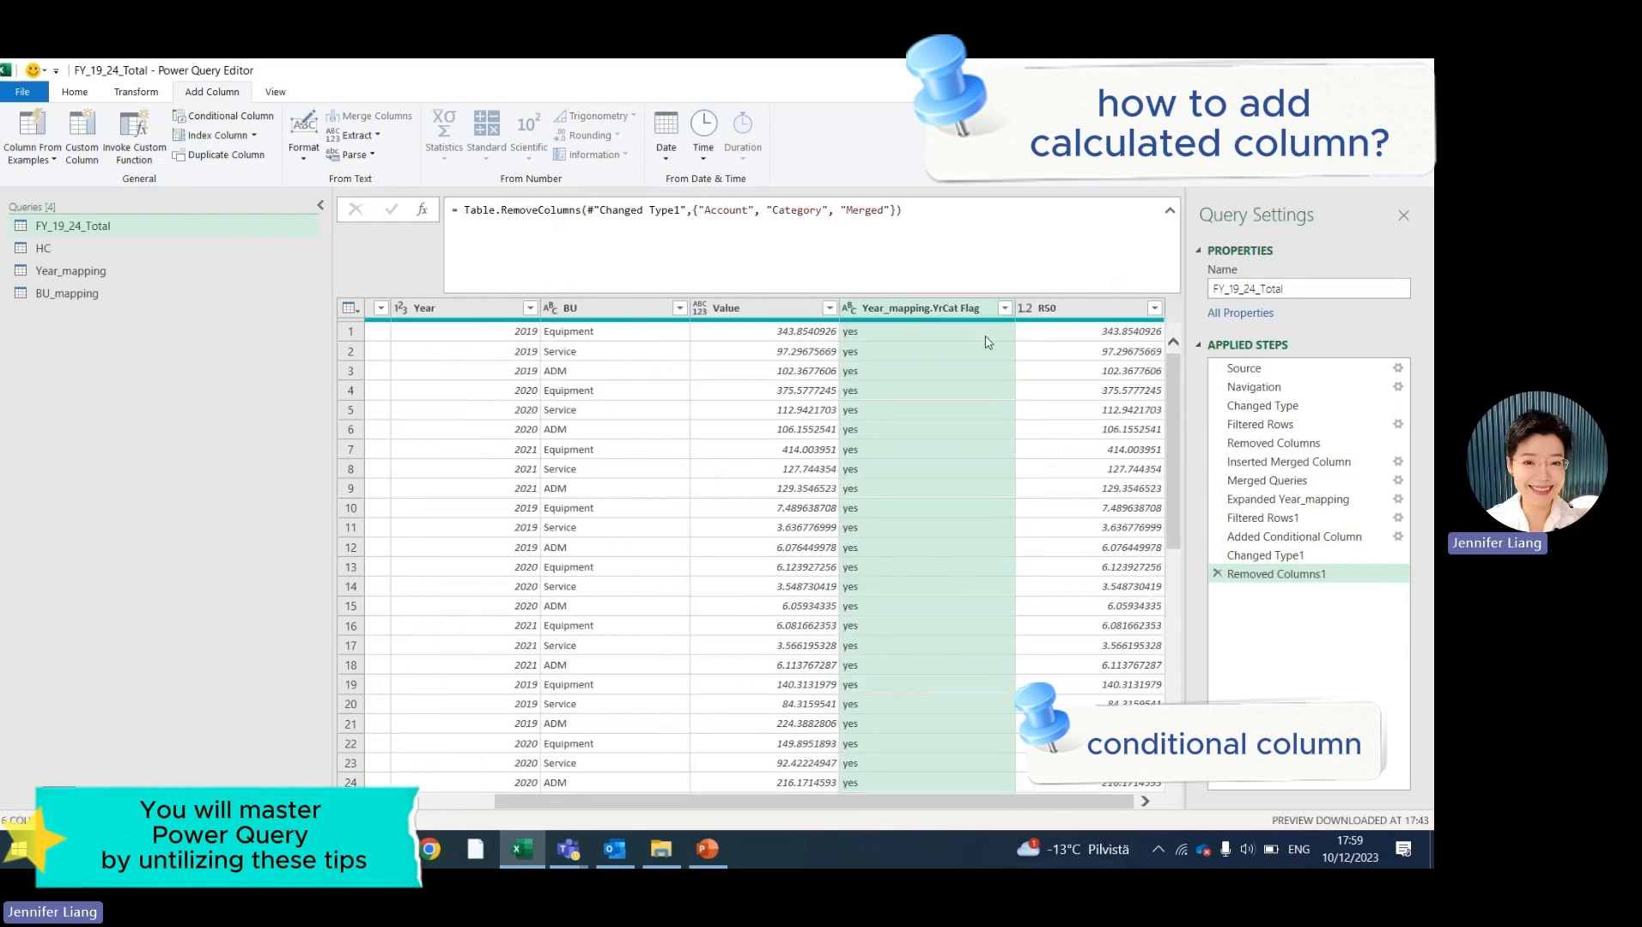
{"action": "right_click", "coordinate": [930, 313]}
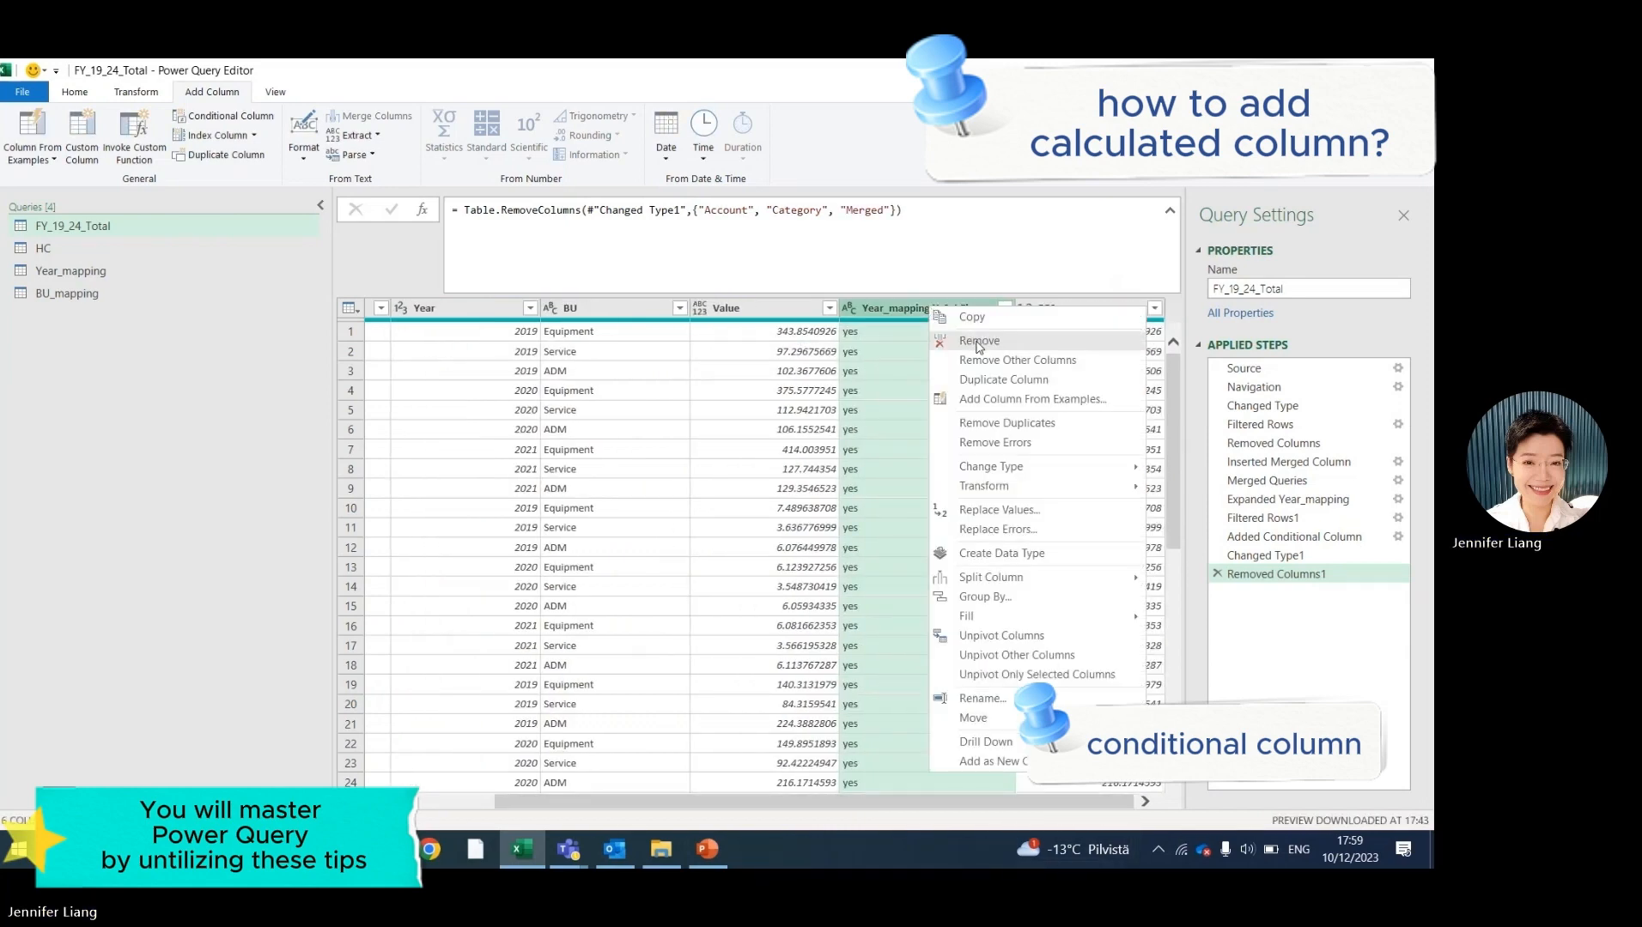
{"action": "left_click", "coordinate": [977, 342]}
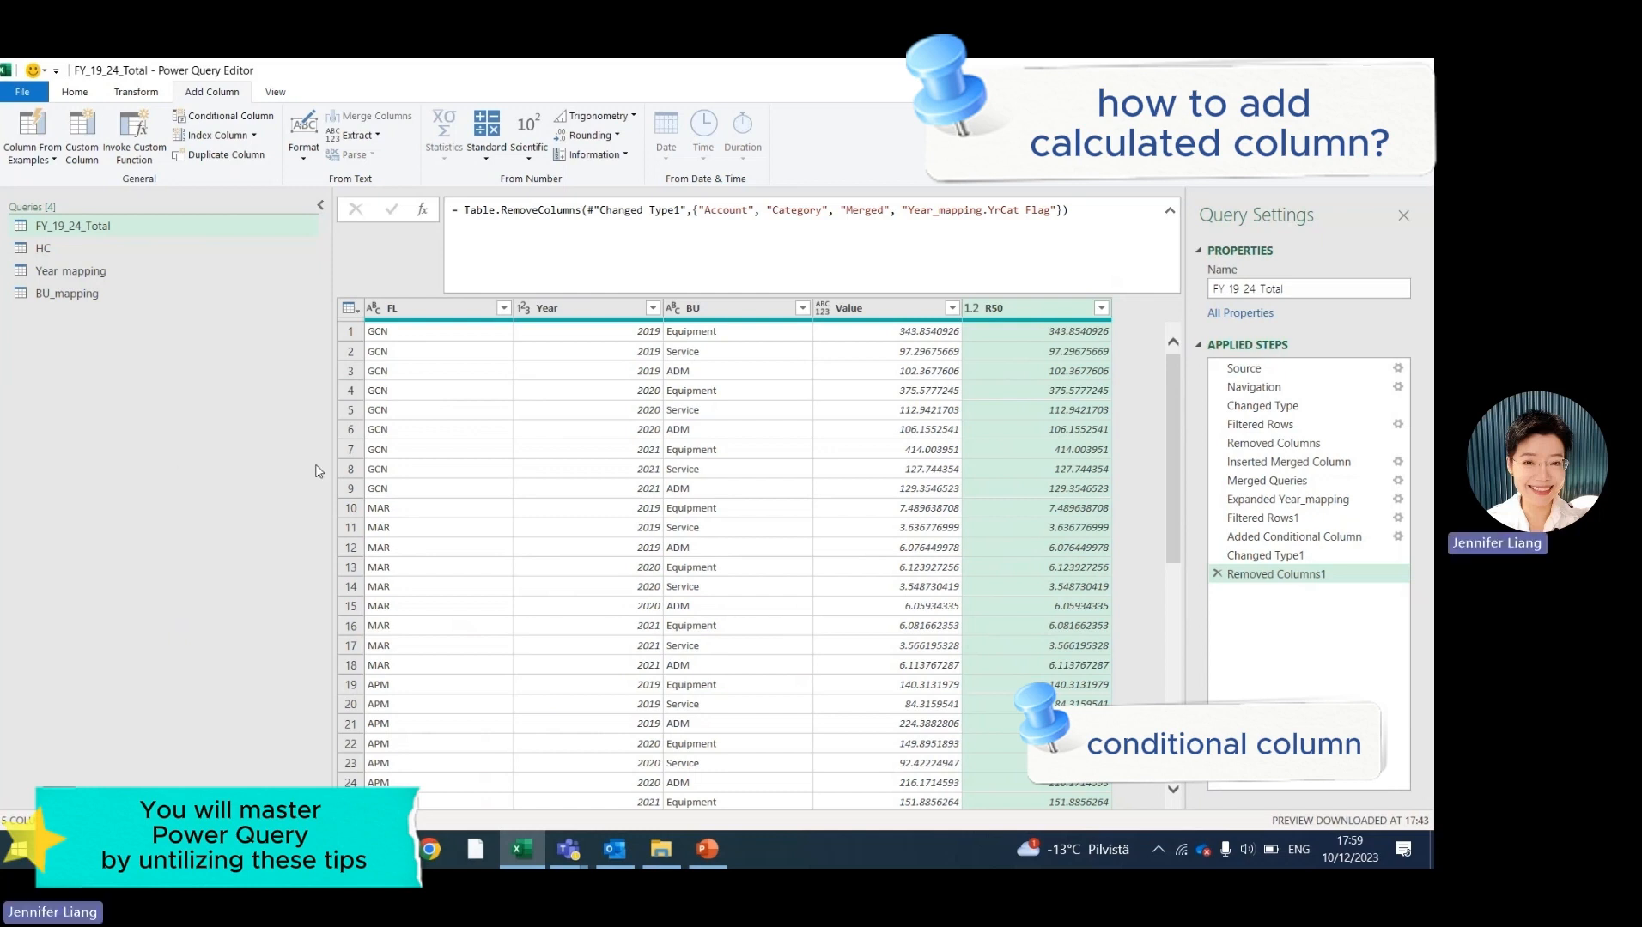
Examine the list of filter values in the BU column.
{"action": "left_click", "coordinate": [41, 159]}
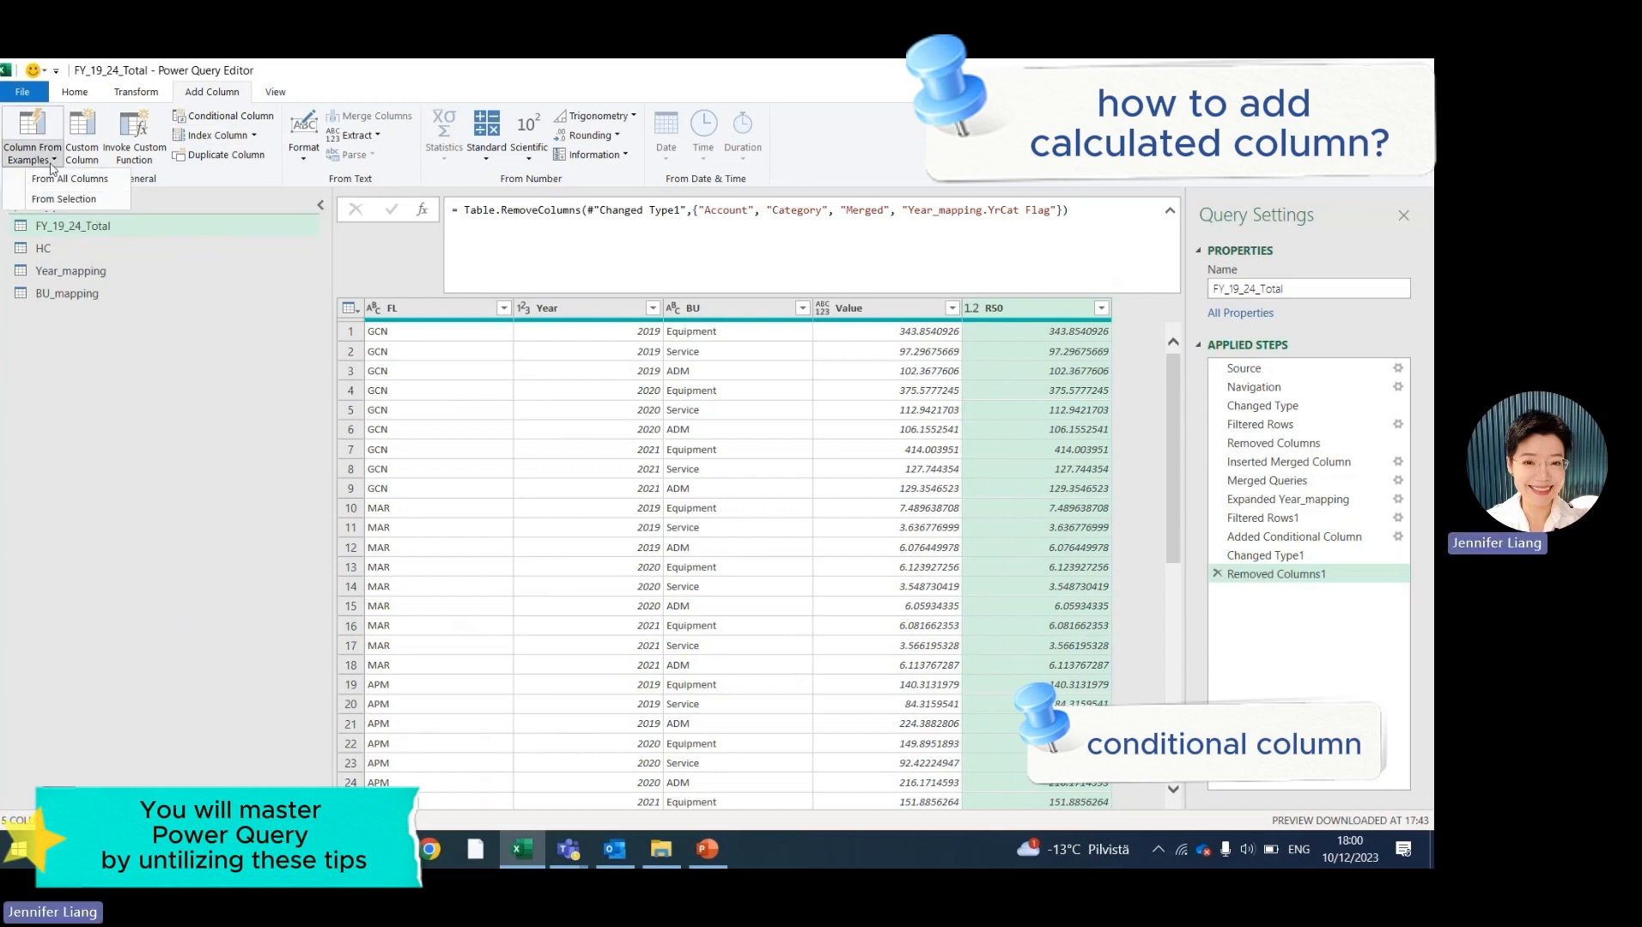
{"action": "left_click", "coordinate": [93, 204]}
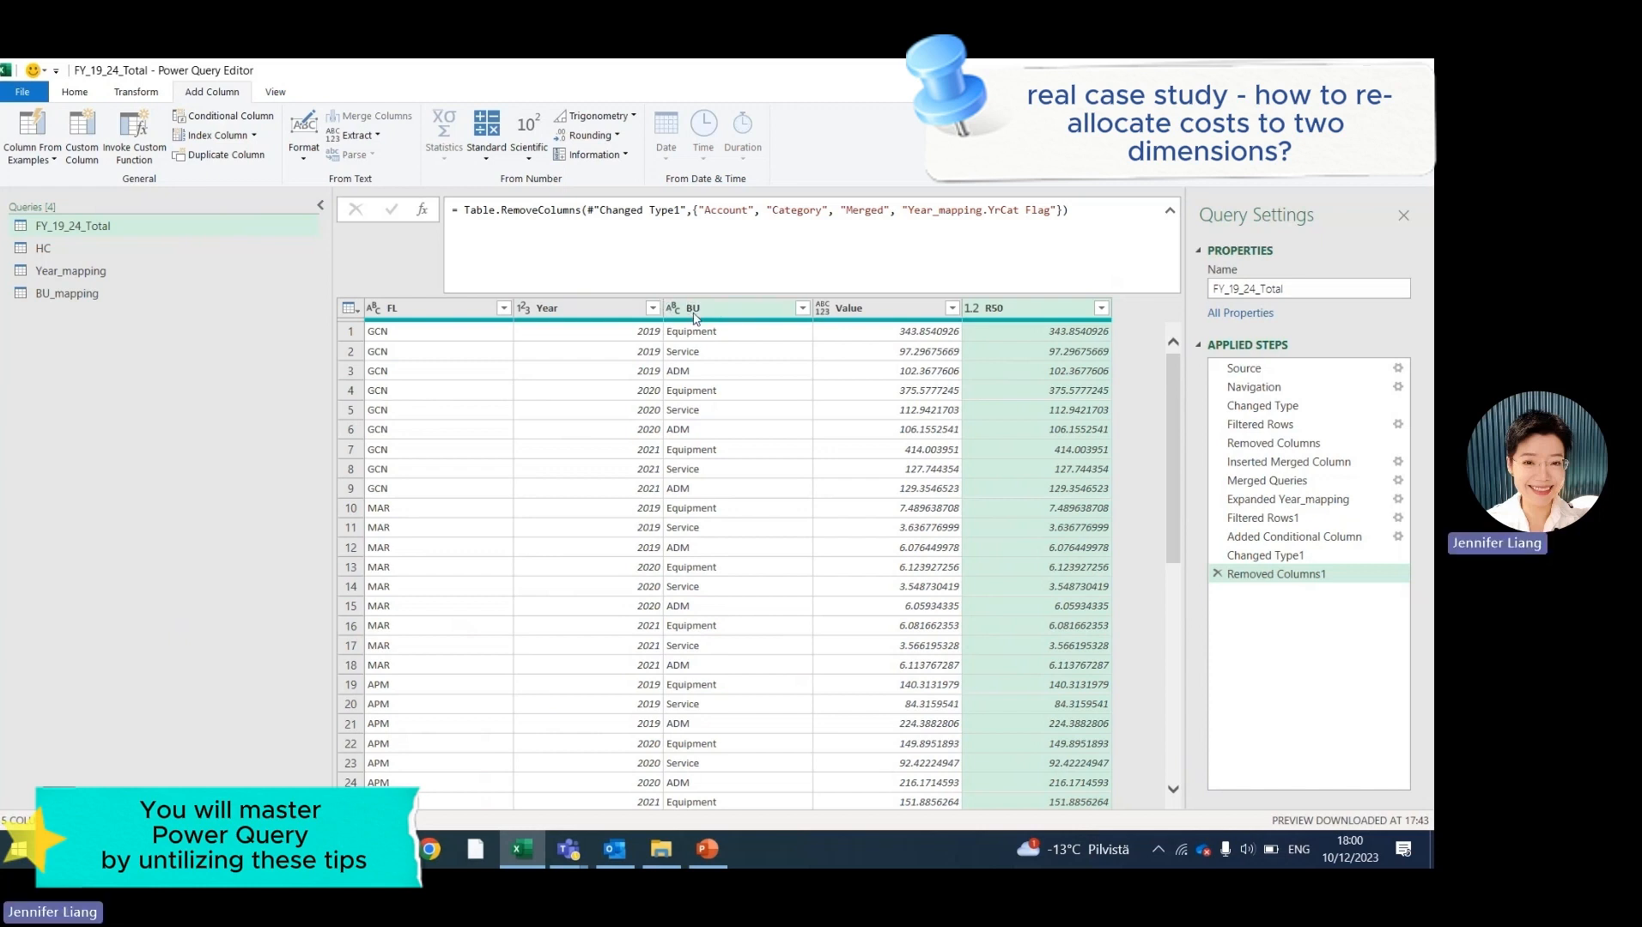
{"action": "left_click", "coordinate": [801, 309]}
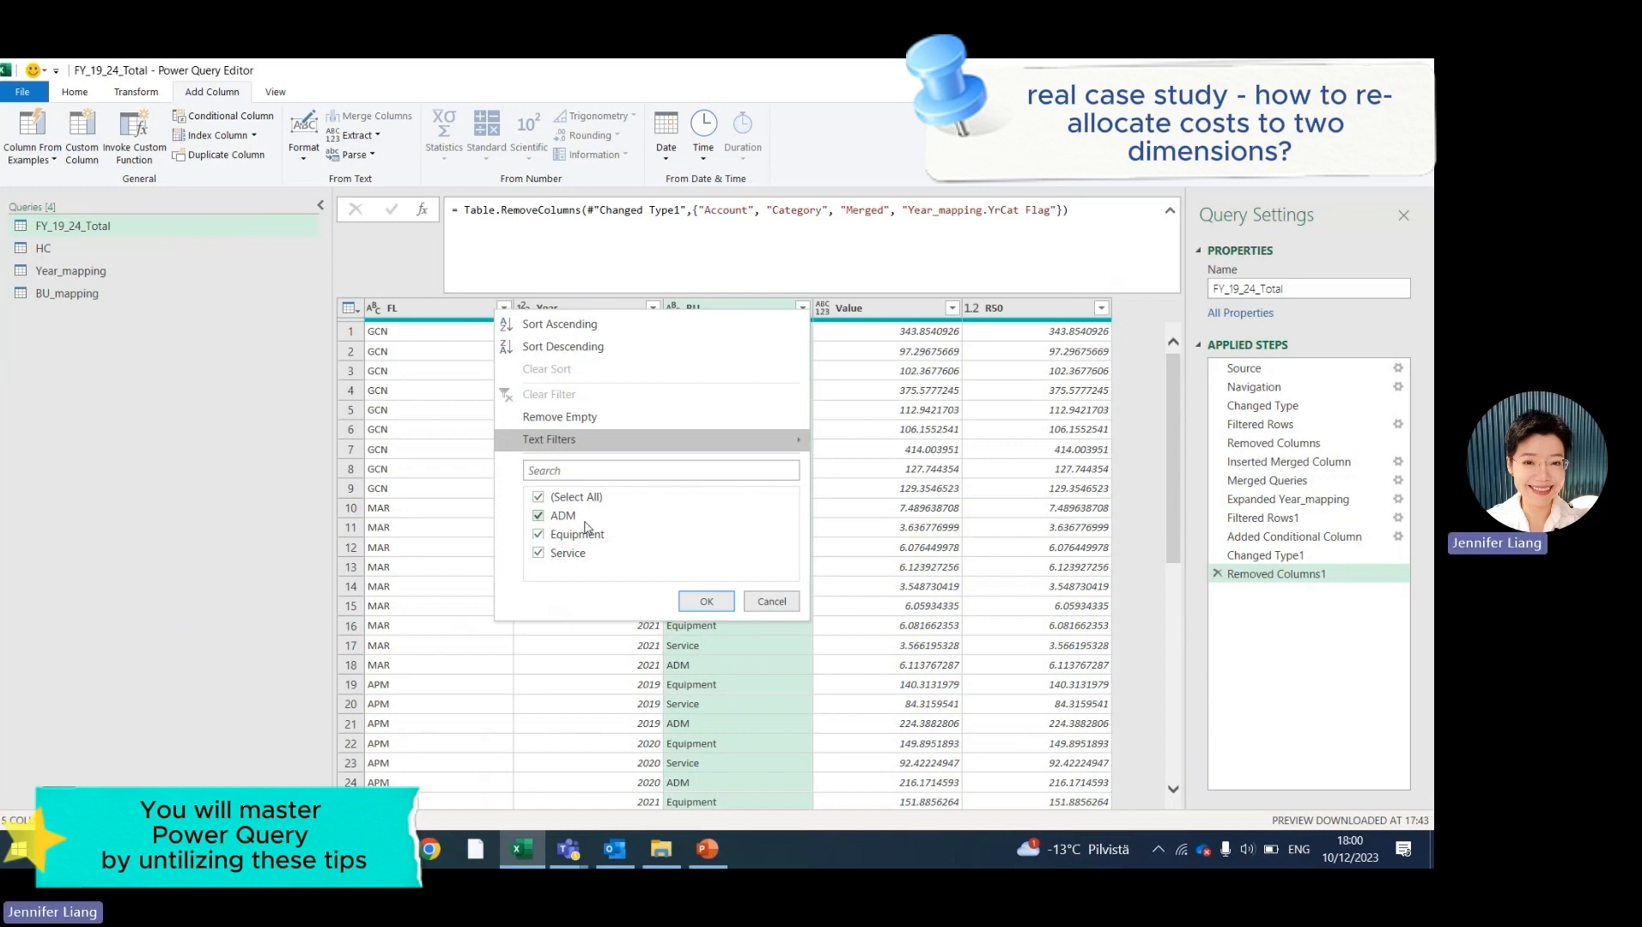
{"action": "left_click", "coordinate": [770, 602]}
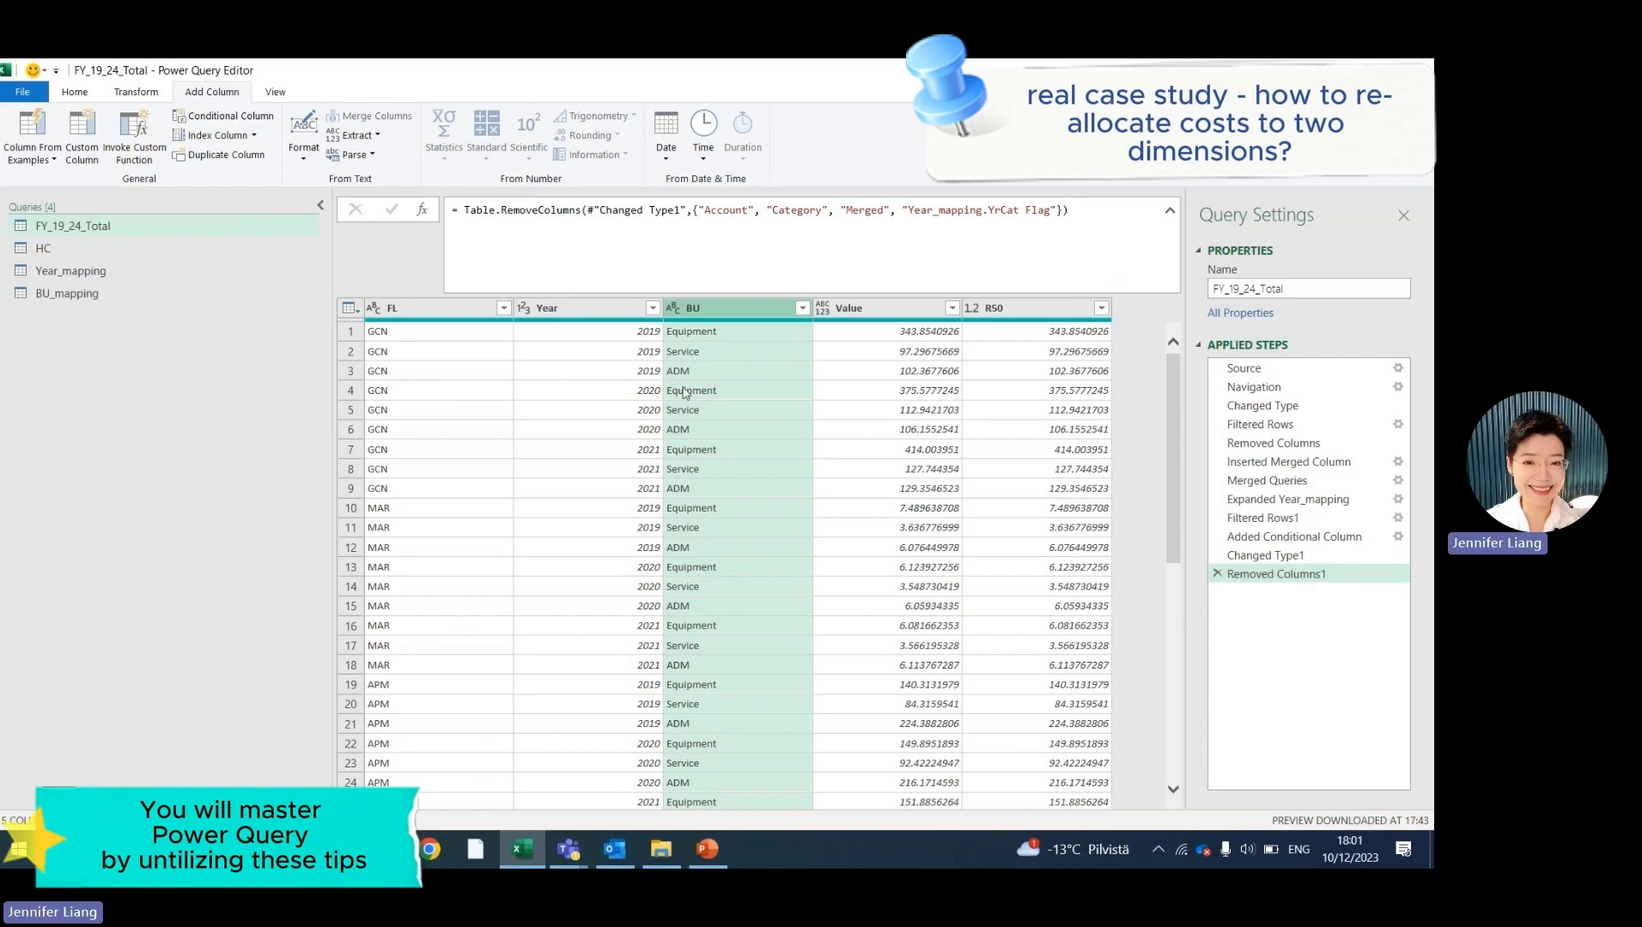
Duplicate the FY_19_24_Total query and filter the copy's BU column to keep only ADM rows.
{"action": "right_click", "coordinate": [91, 228]}
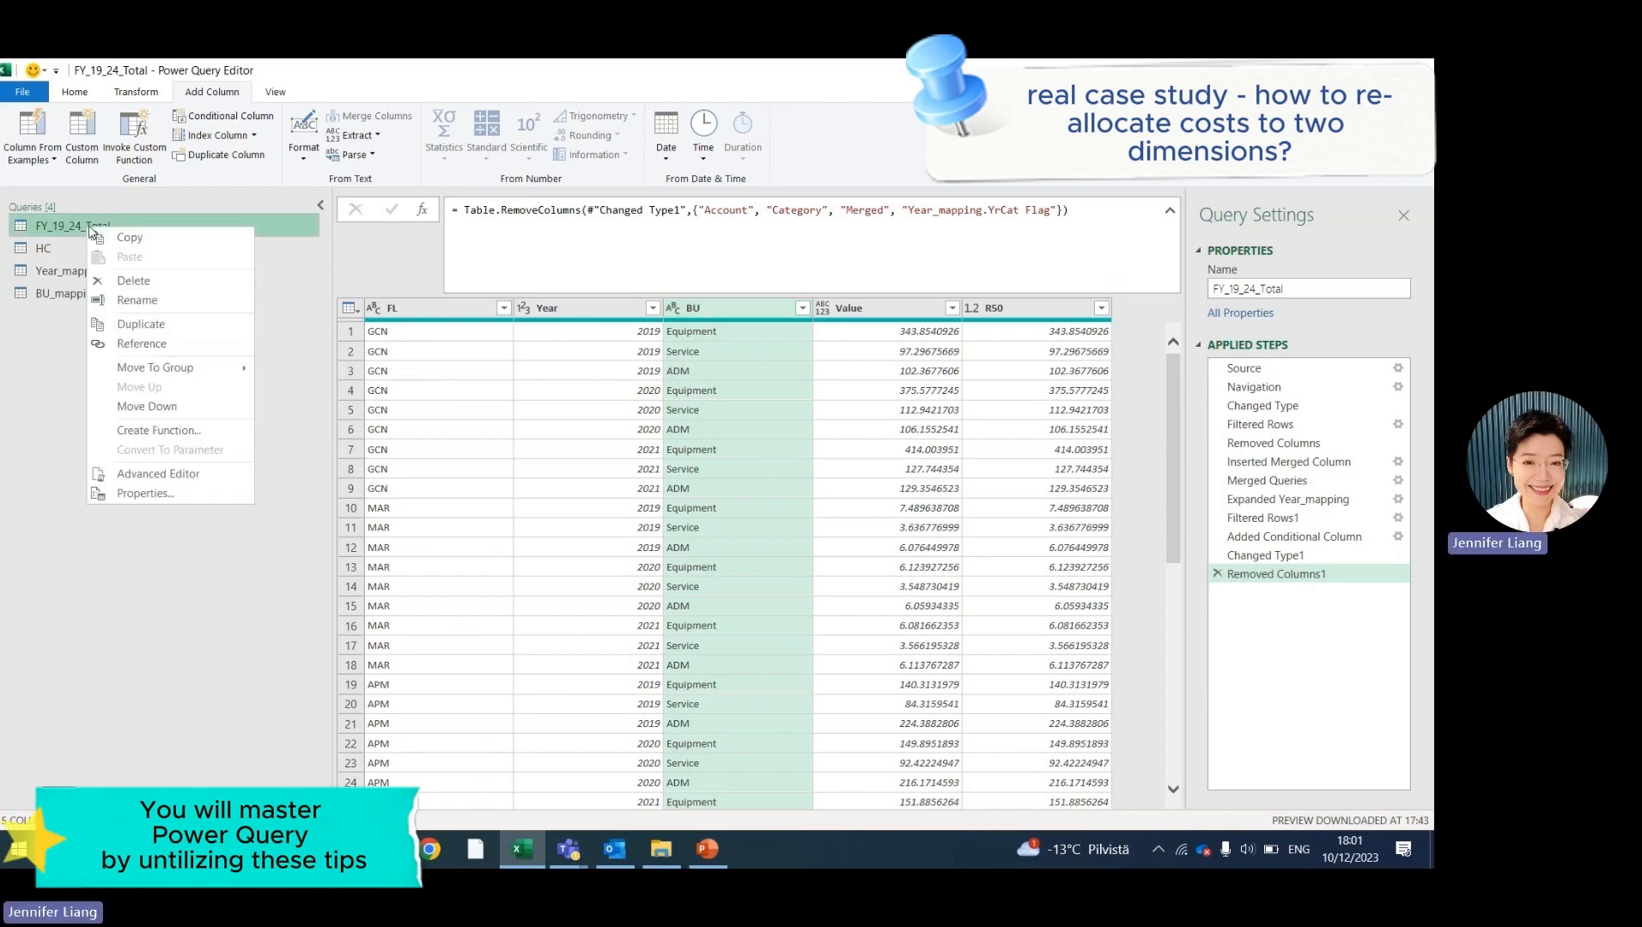
{"action": "left_click", "coordinate": [140, 324]}
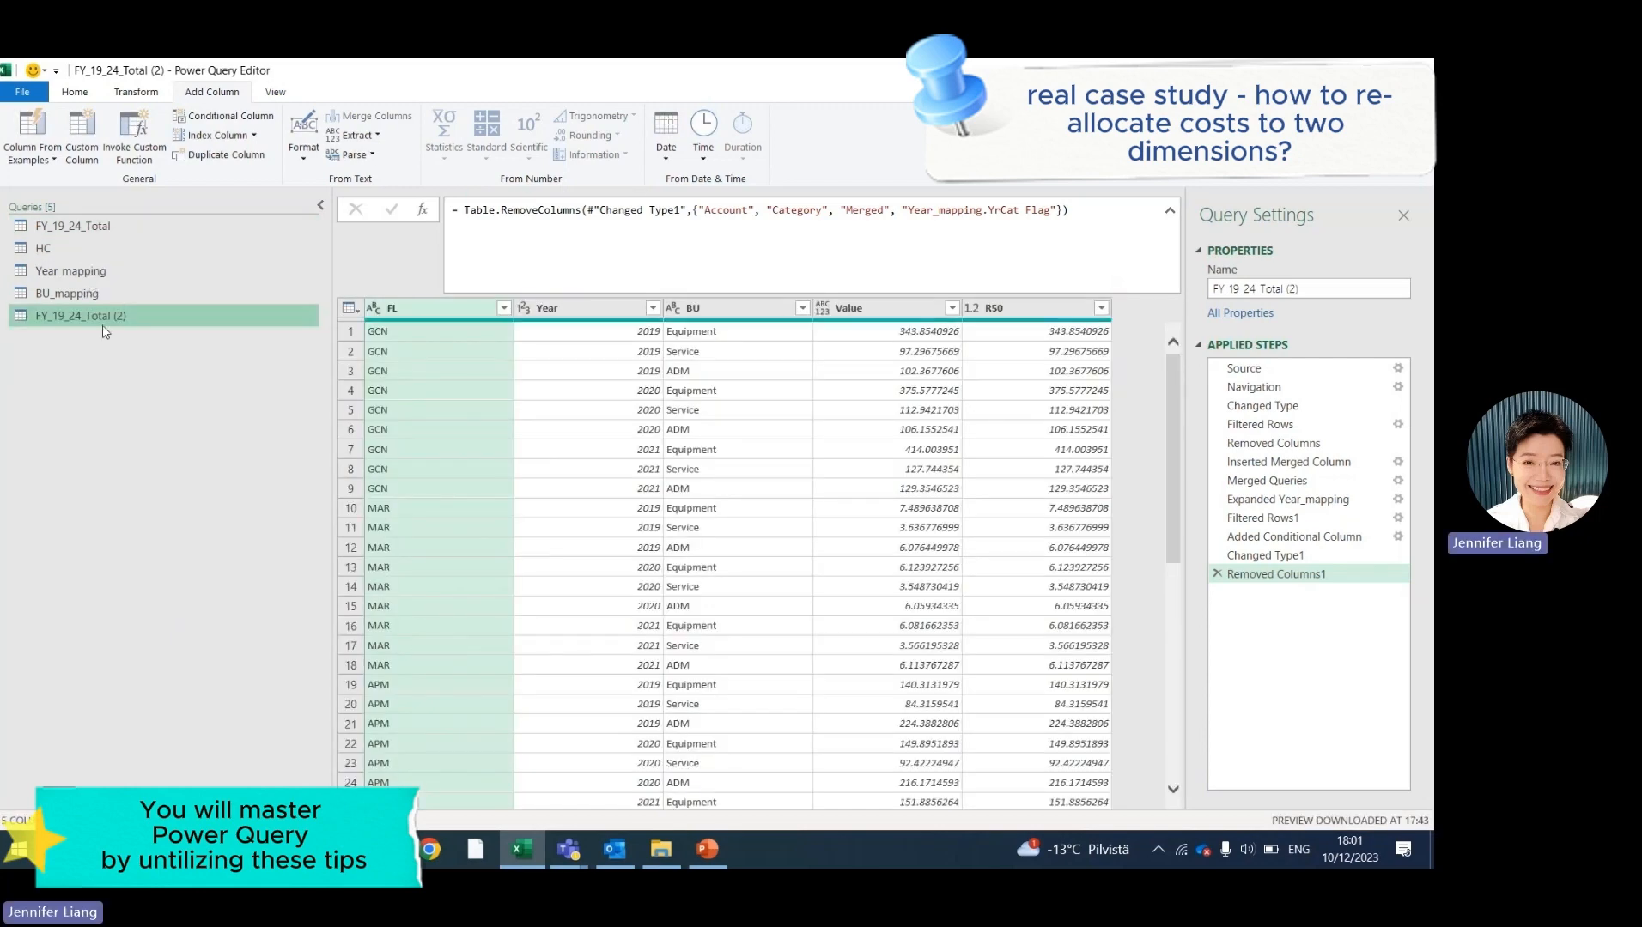
{"action": "left_click", "coordinate": [803, 316]}
{"action": "left_click", "coordinate": [800, 311]}
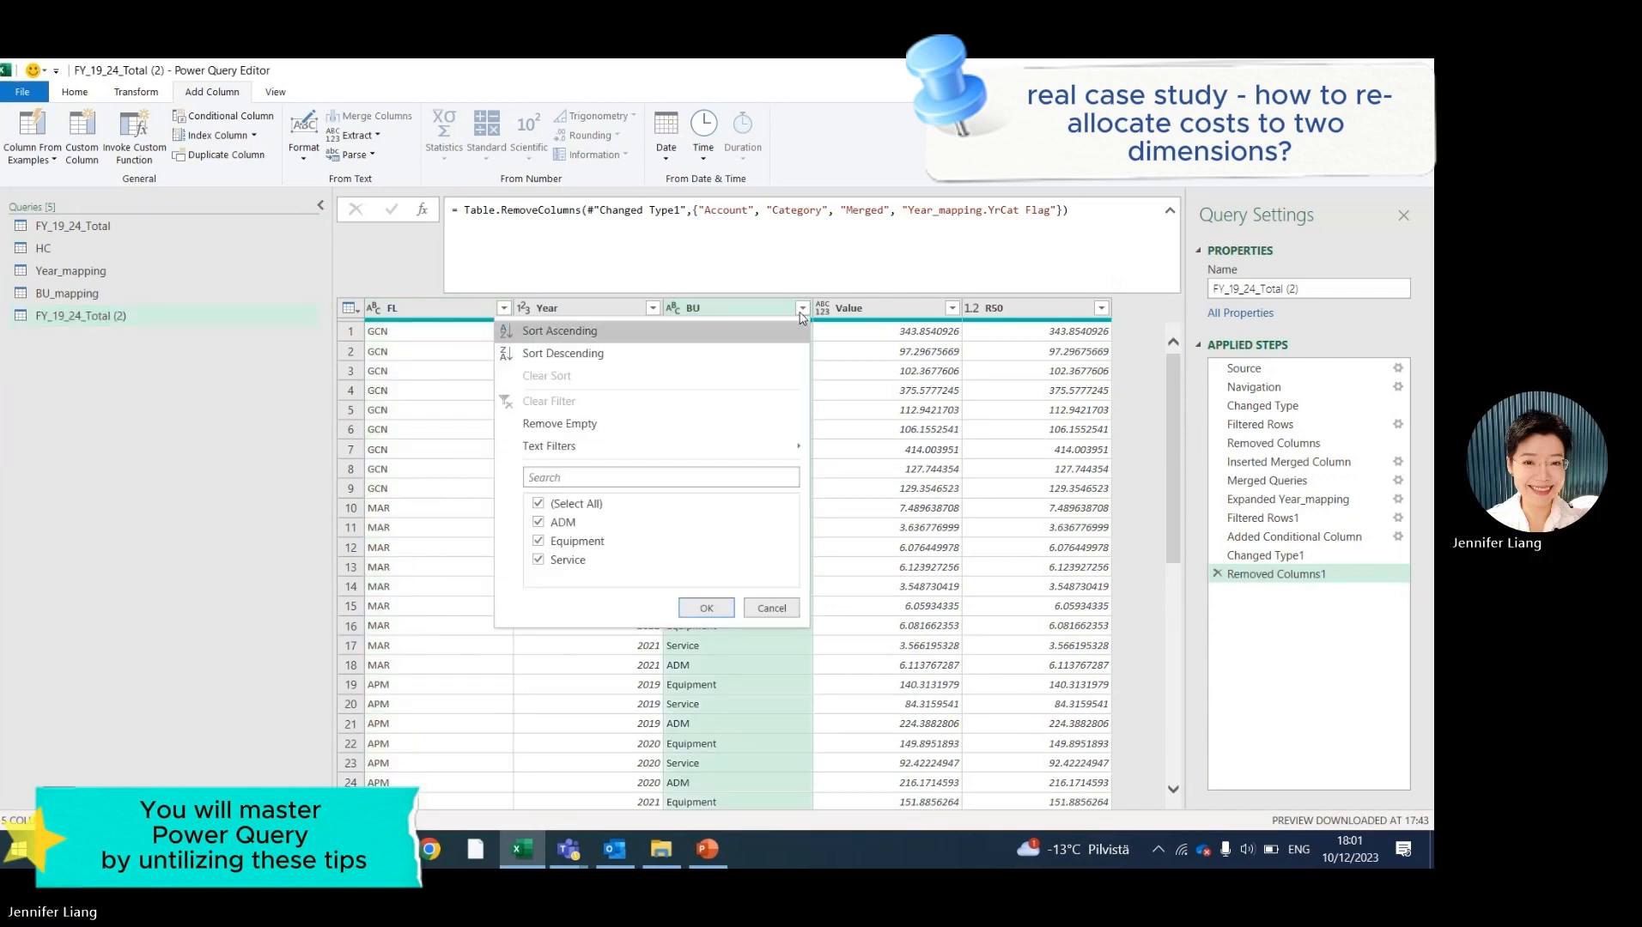
{"action": "left_click", "coordinate": [537, 543]}
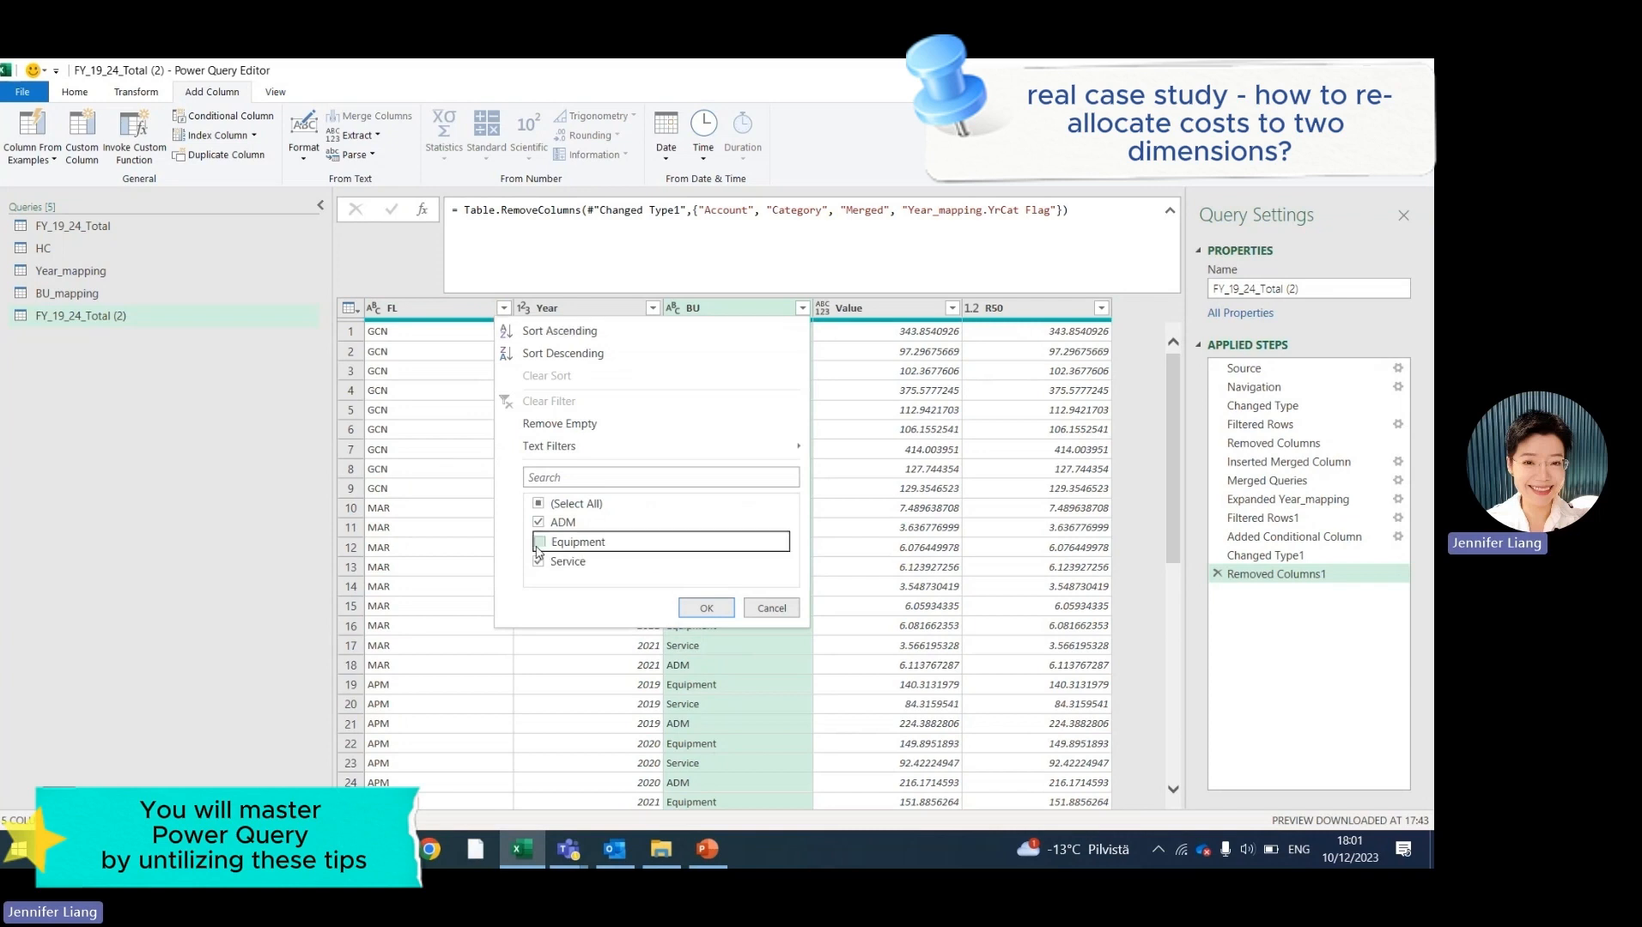
{"action": "left_click", "coordinate": [539, 560]}
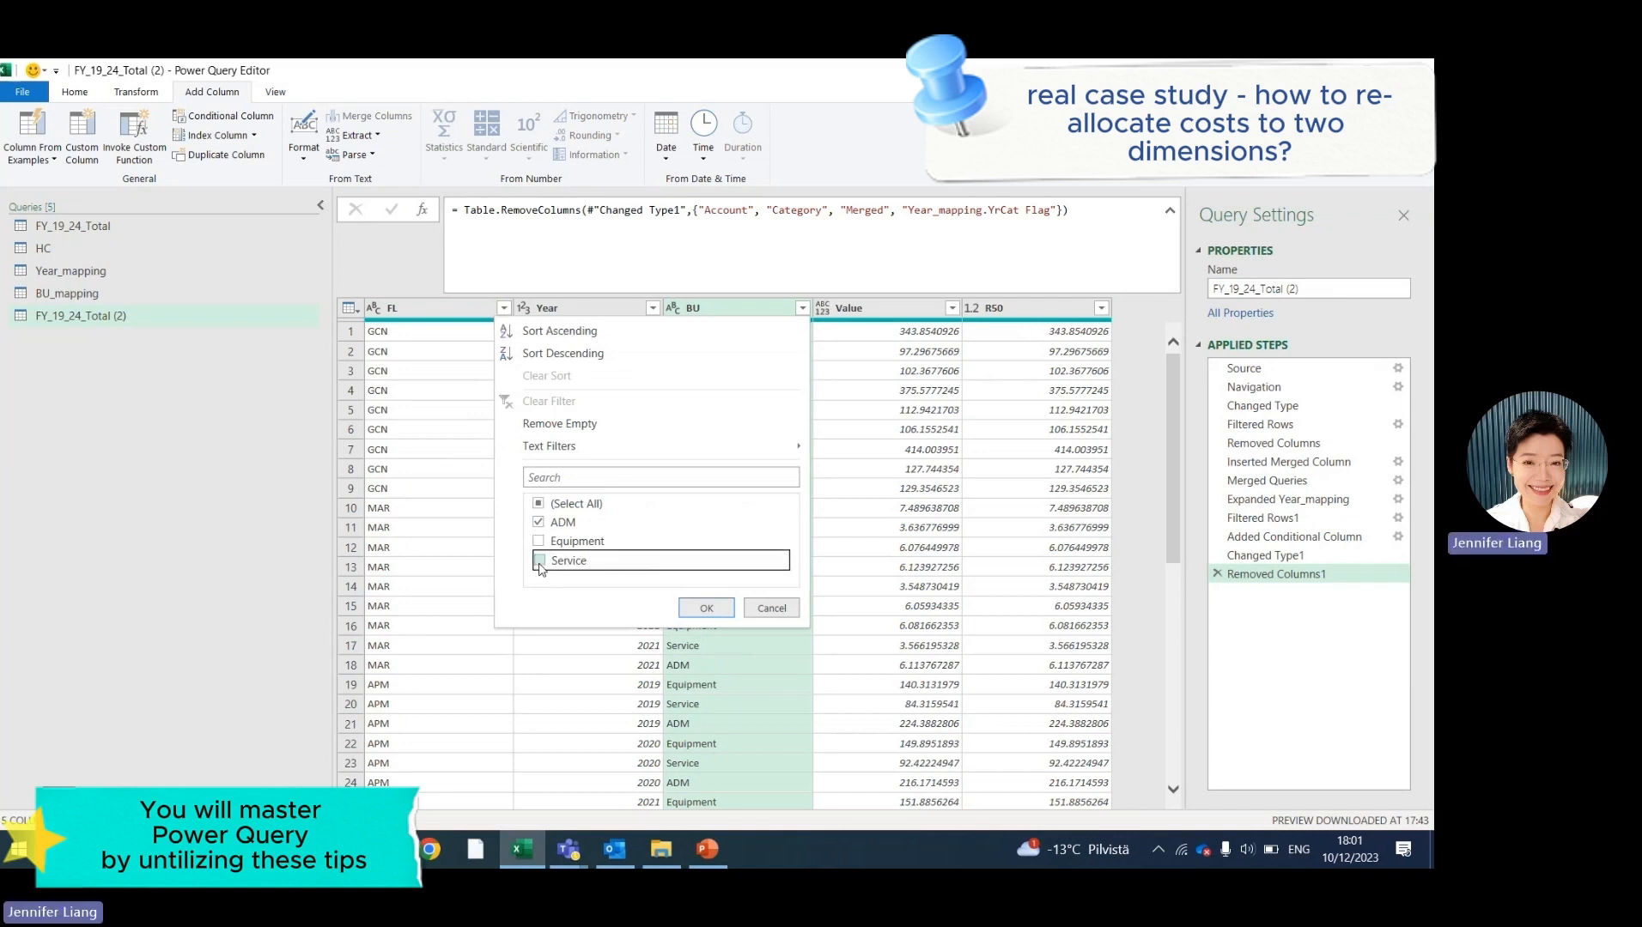
{"action": "left_click", "coordinate": [713, 612]}
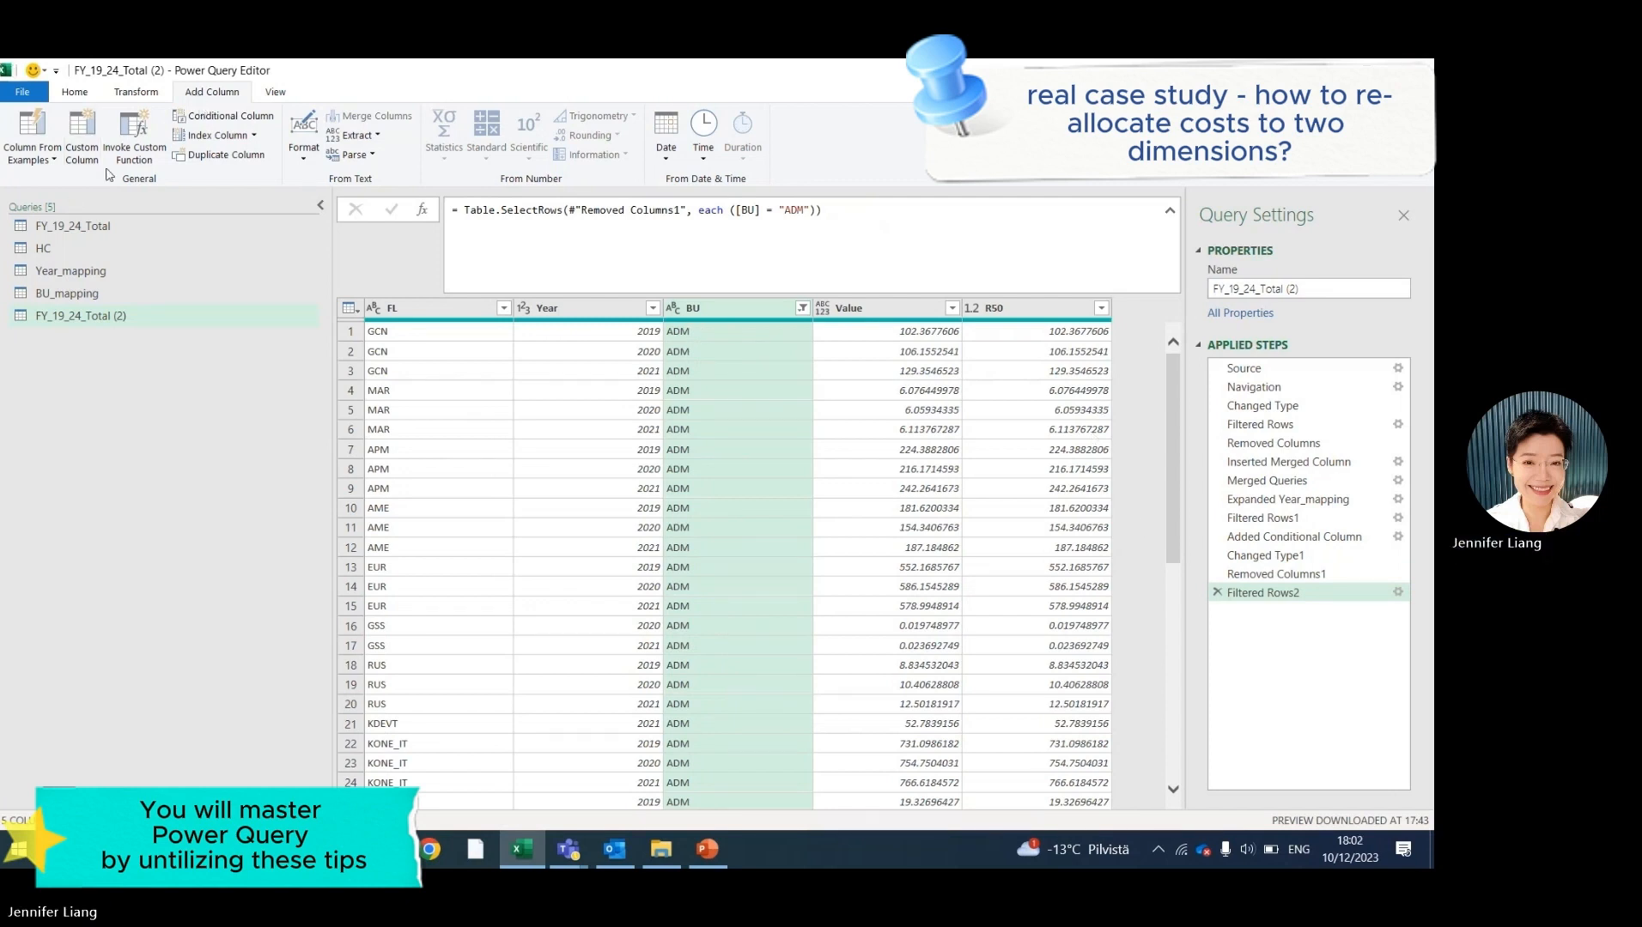
Add a custom column named Custom to the duplicated query with the formula "Equipment,Service,Spares".
{"action": "left_click", "coordinate": [78, 151]}
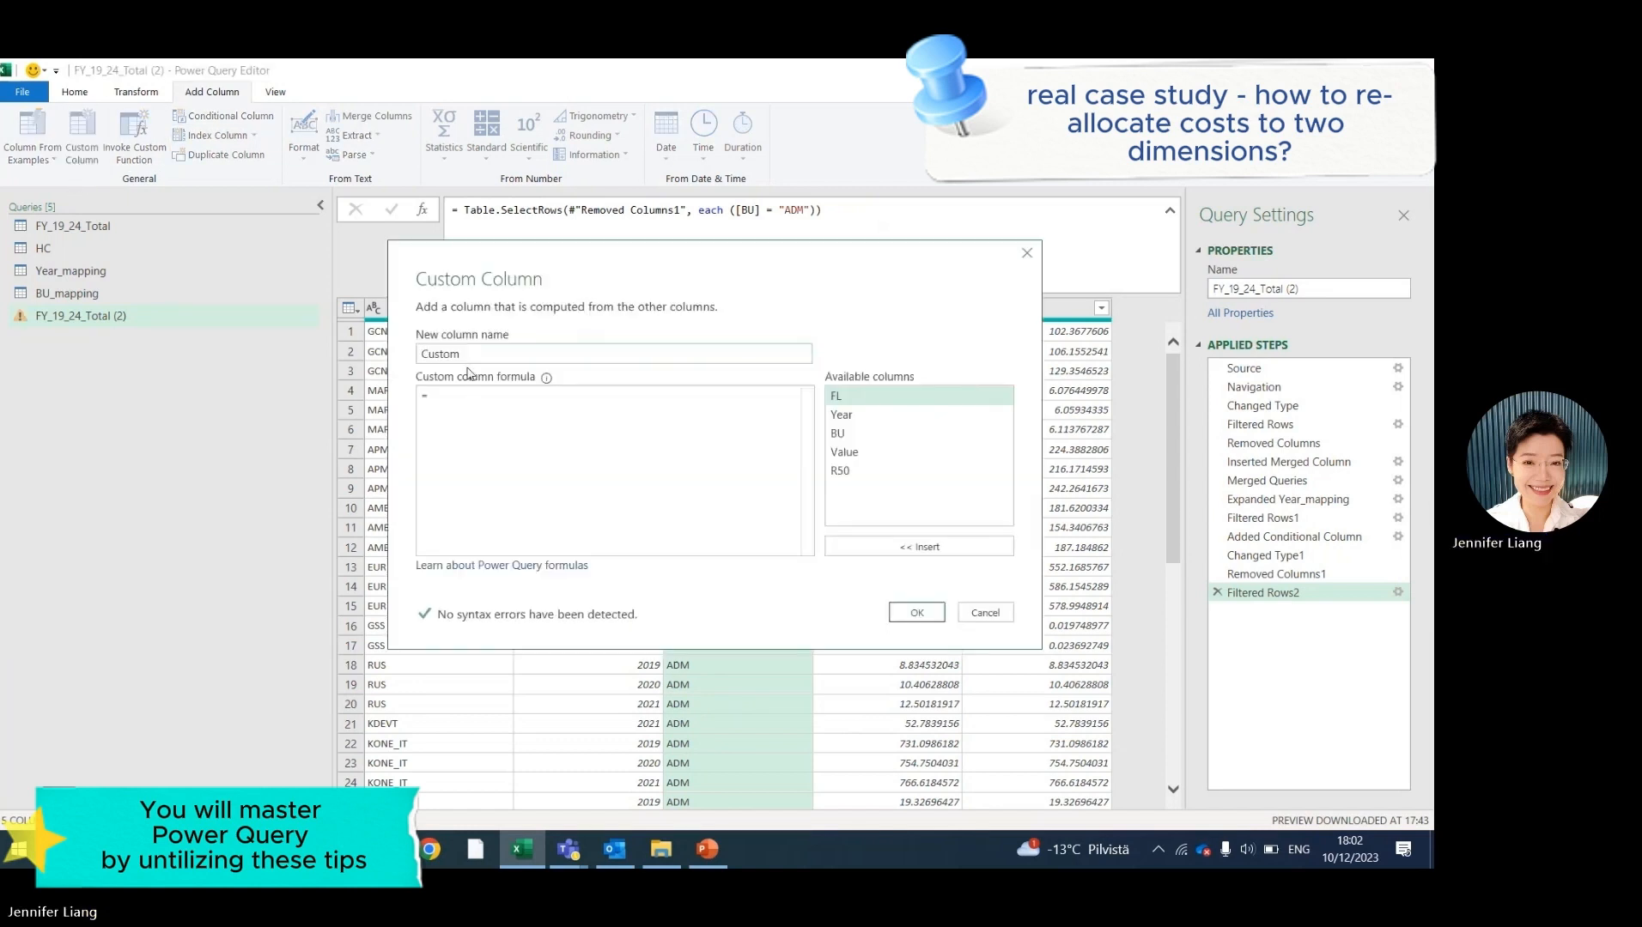
{"action": "left_click", "coordinate": [447, 409]}
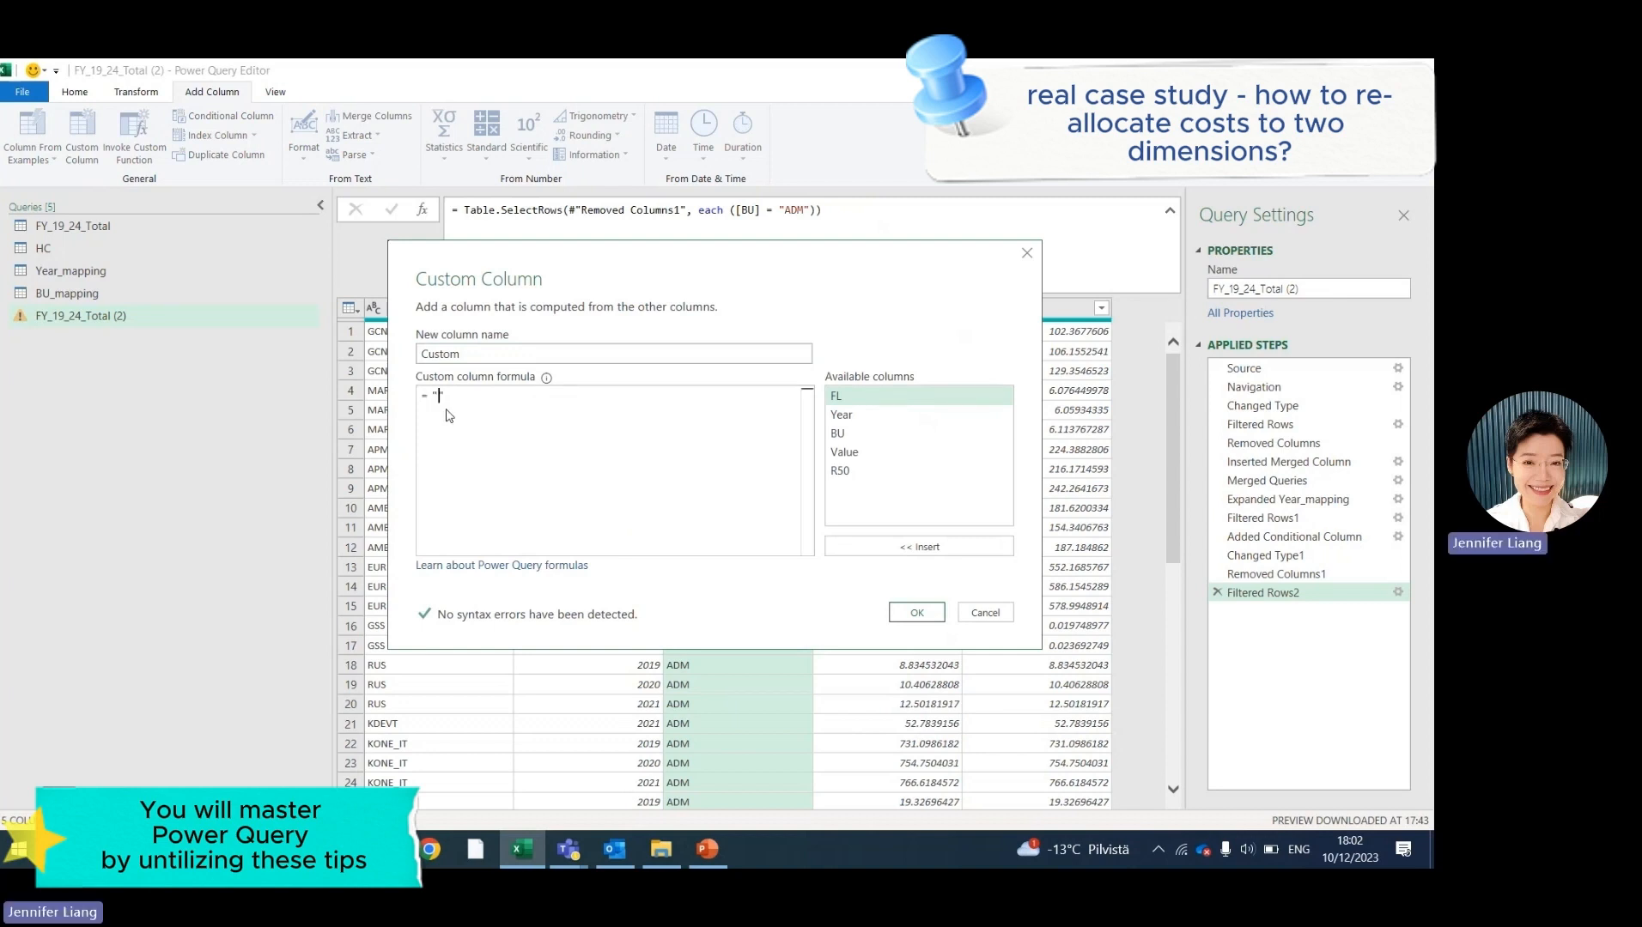
{"action": "type", "text": "\"Equipmen"}
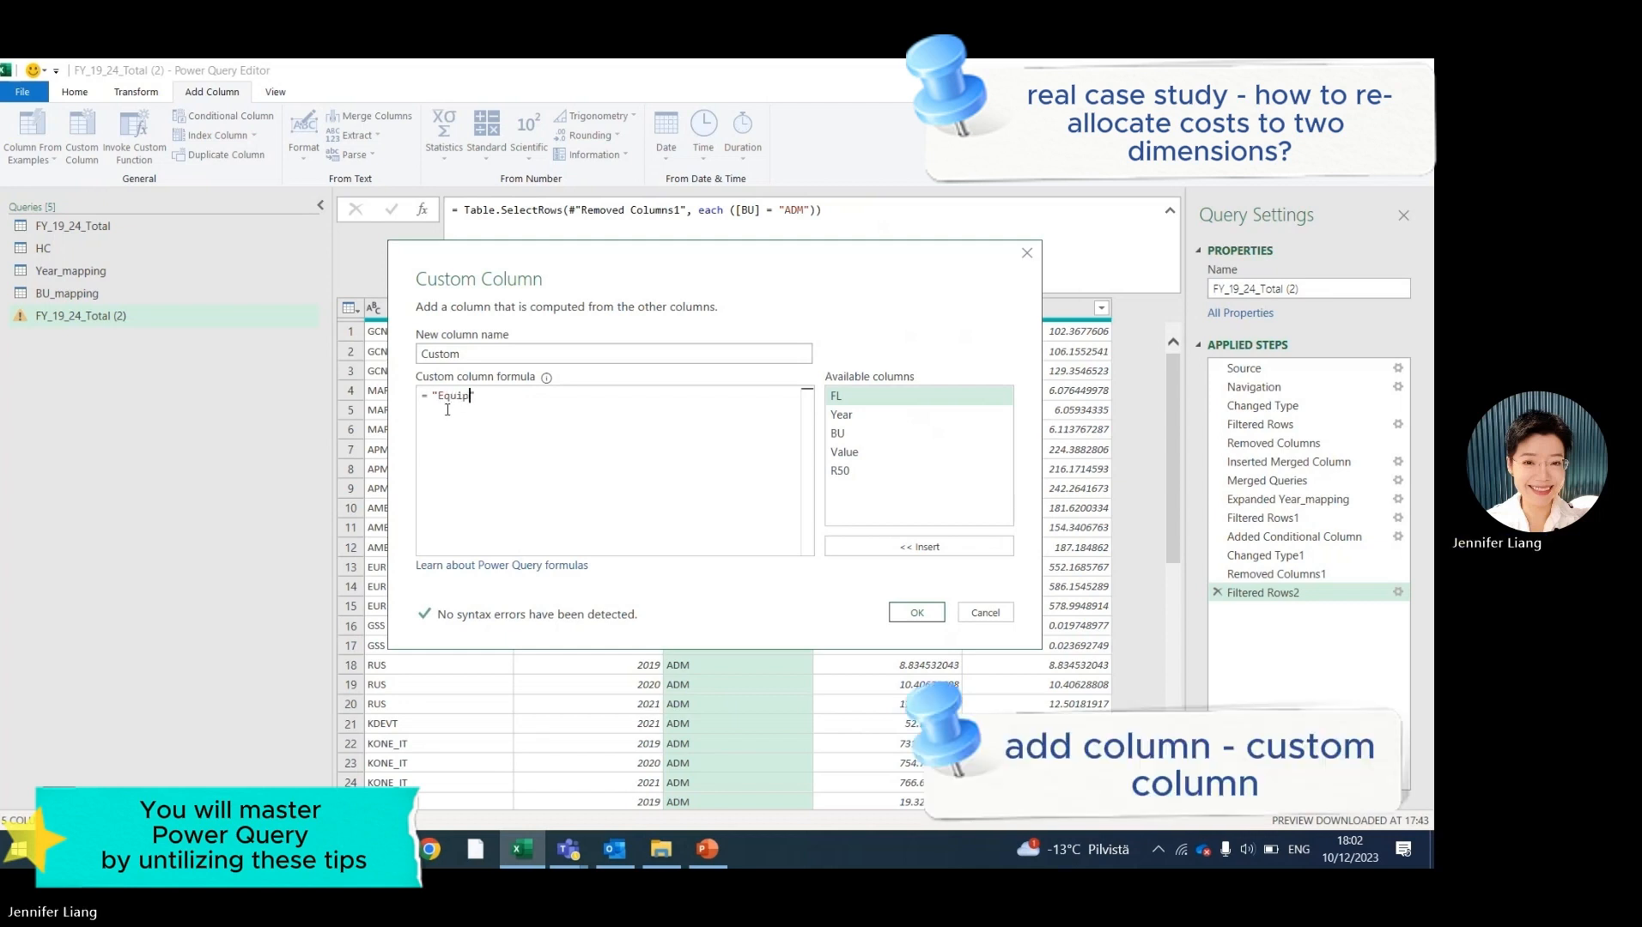
{"action": "type", "text": "t,Service"}
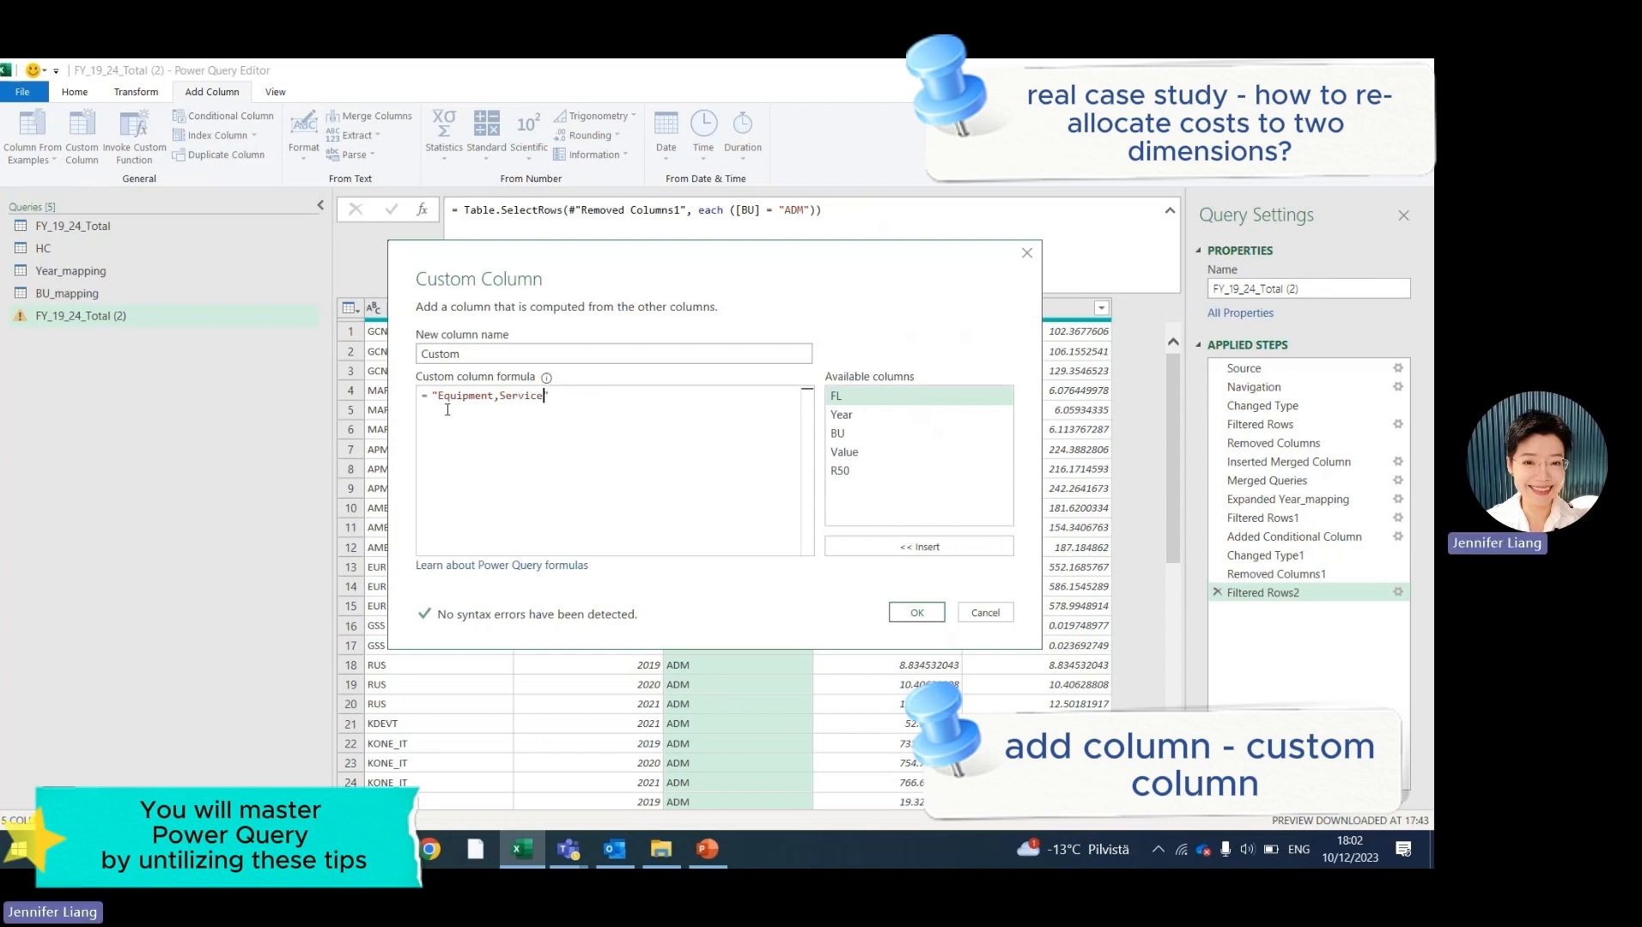
{"action": "type", "text": ",Spares"}
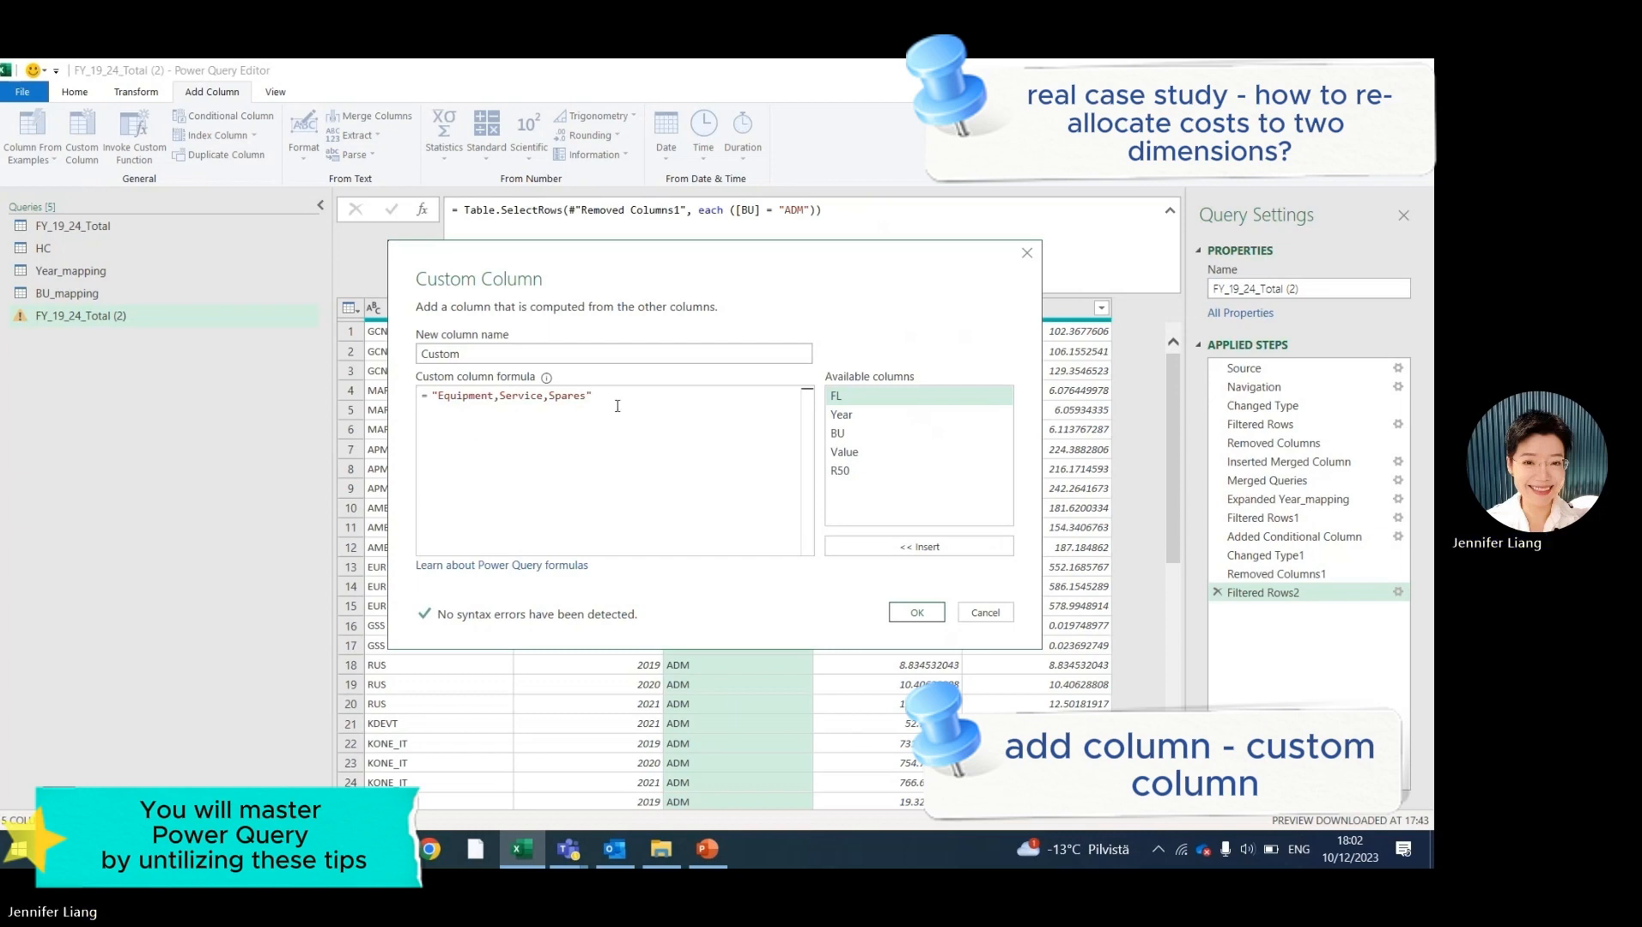
{"action": "left_click", "coordinate": [917, 613]}
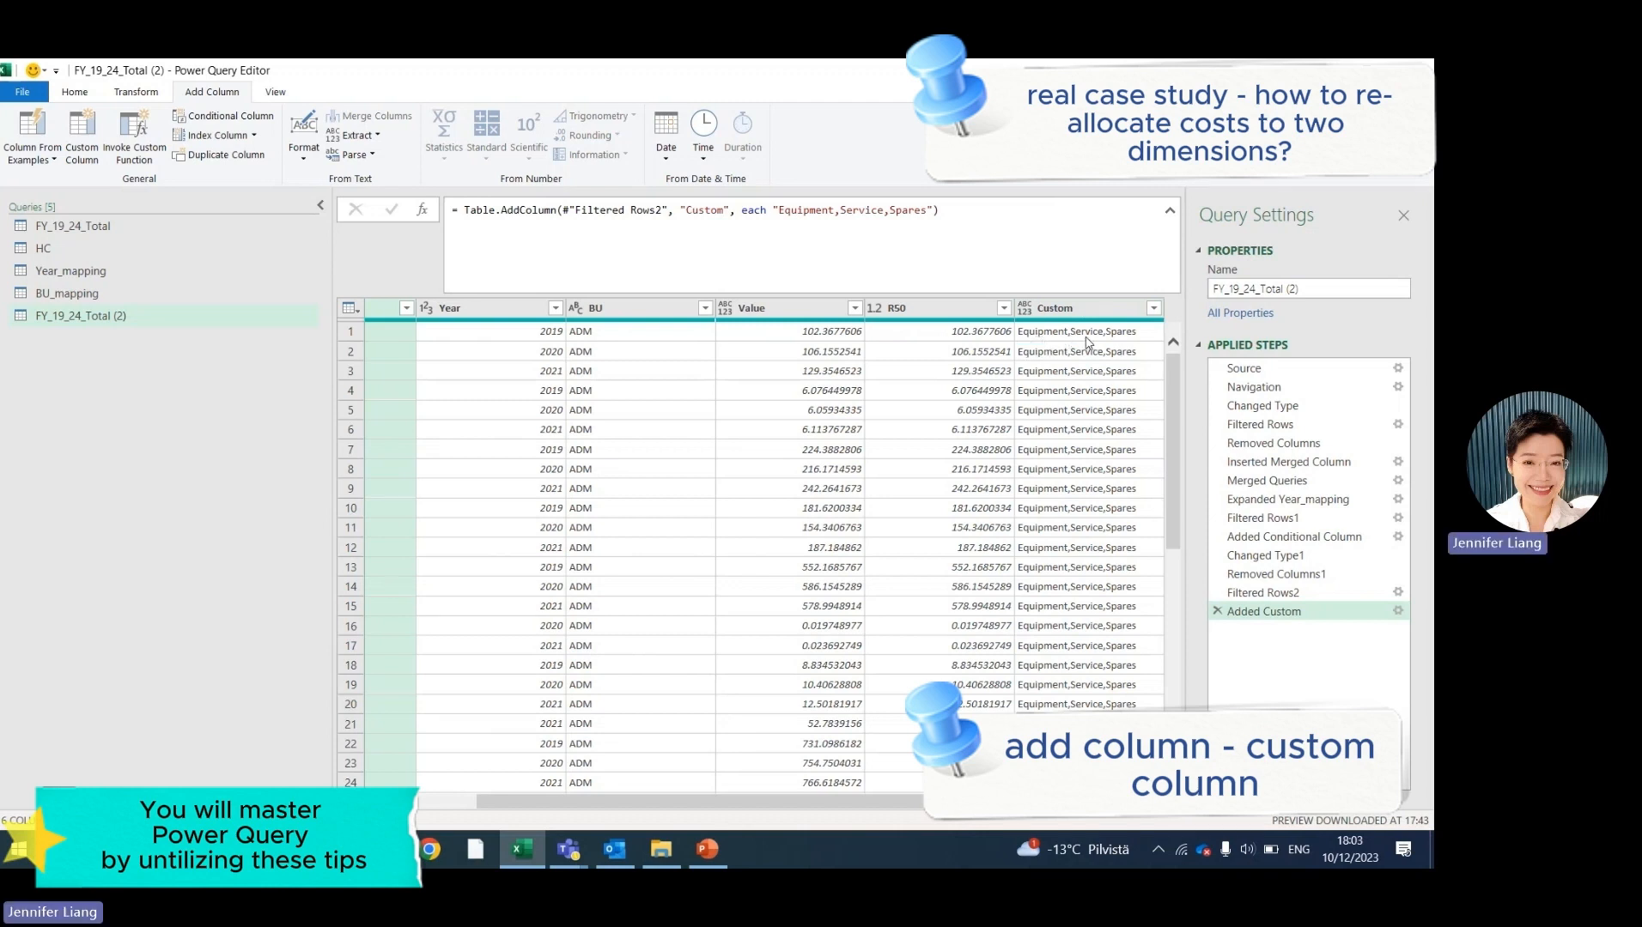
Split the Custom column by comma into rows at each occurrence of the delimiter, with the quote character set to None.
{"action": "left_click", "coordinate": [1094, 307]}
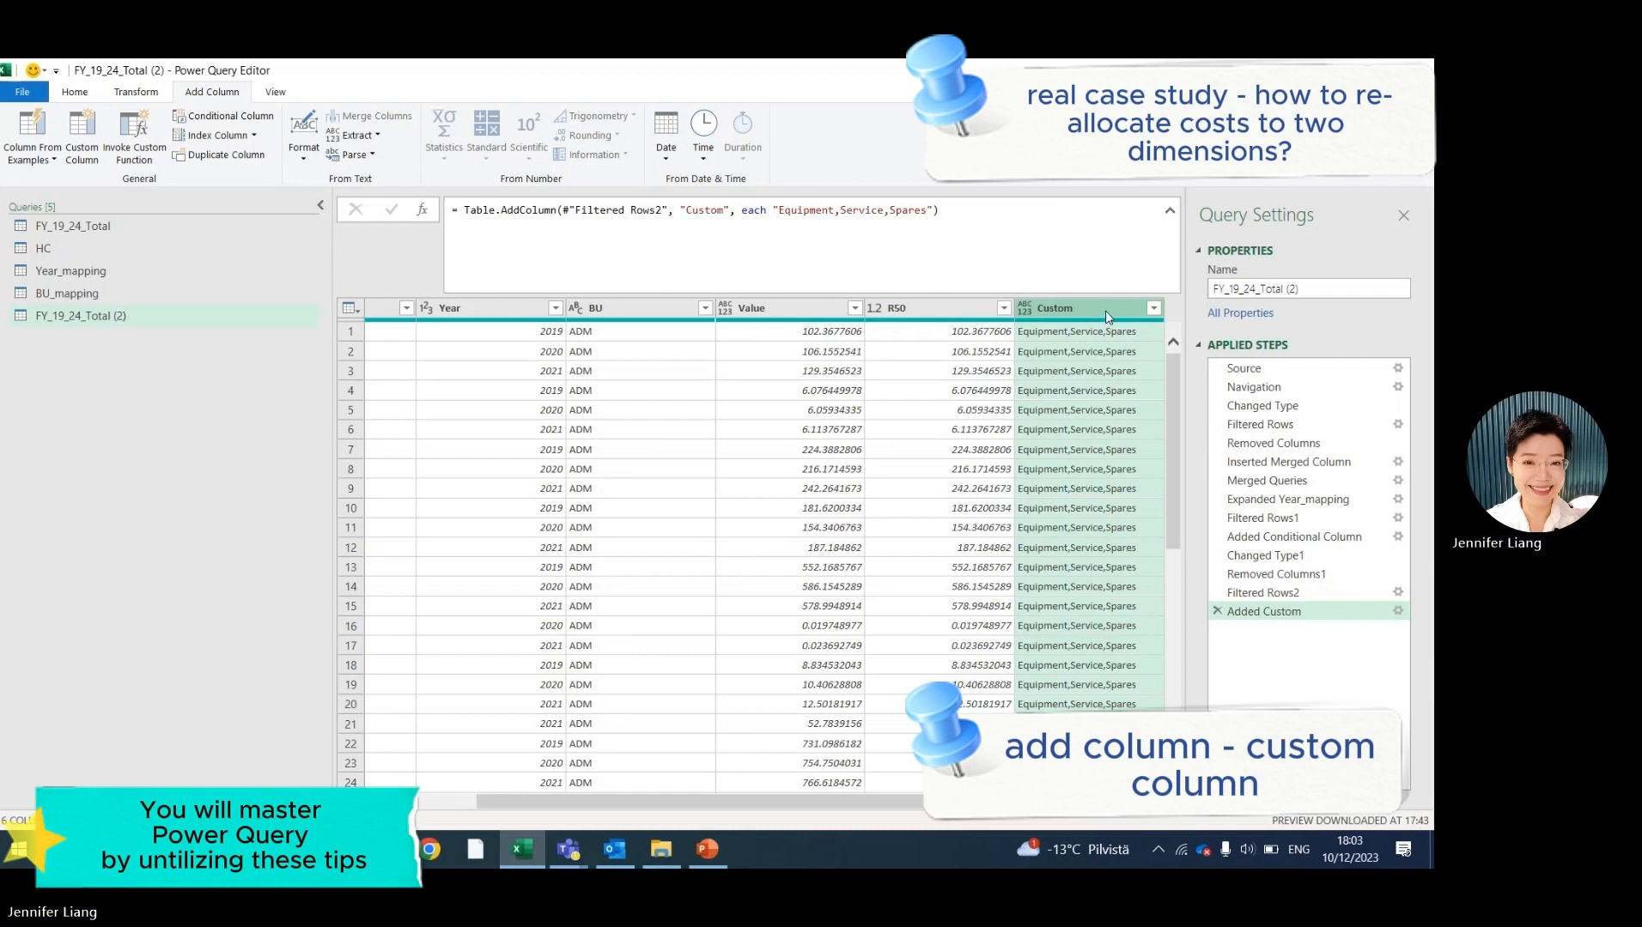
{"action": "left_click", "coordinate": [136, 92]}
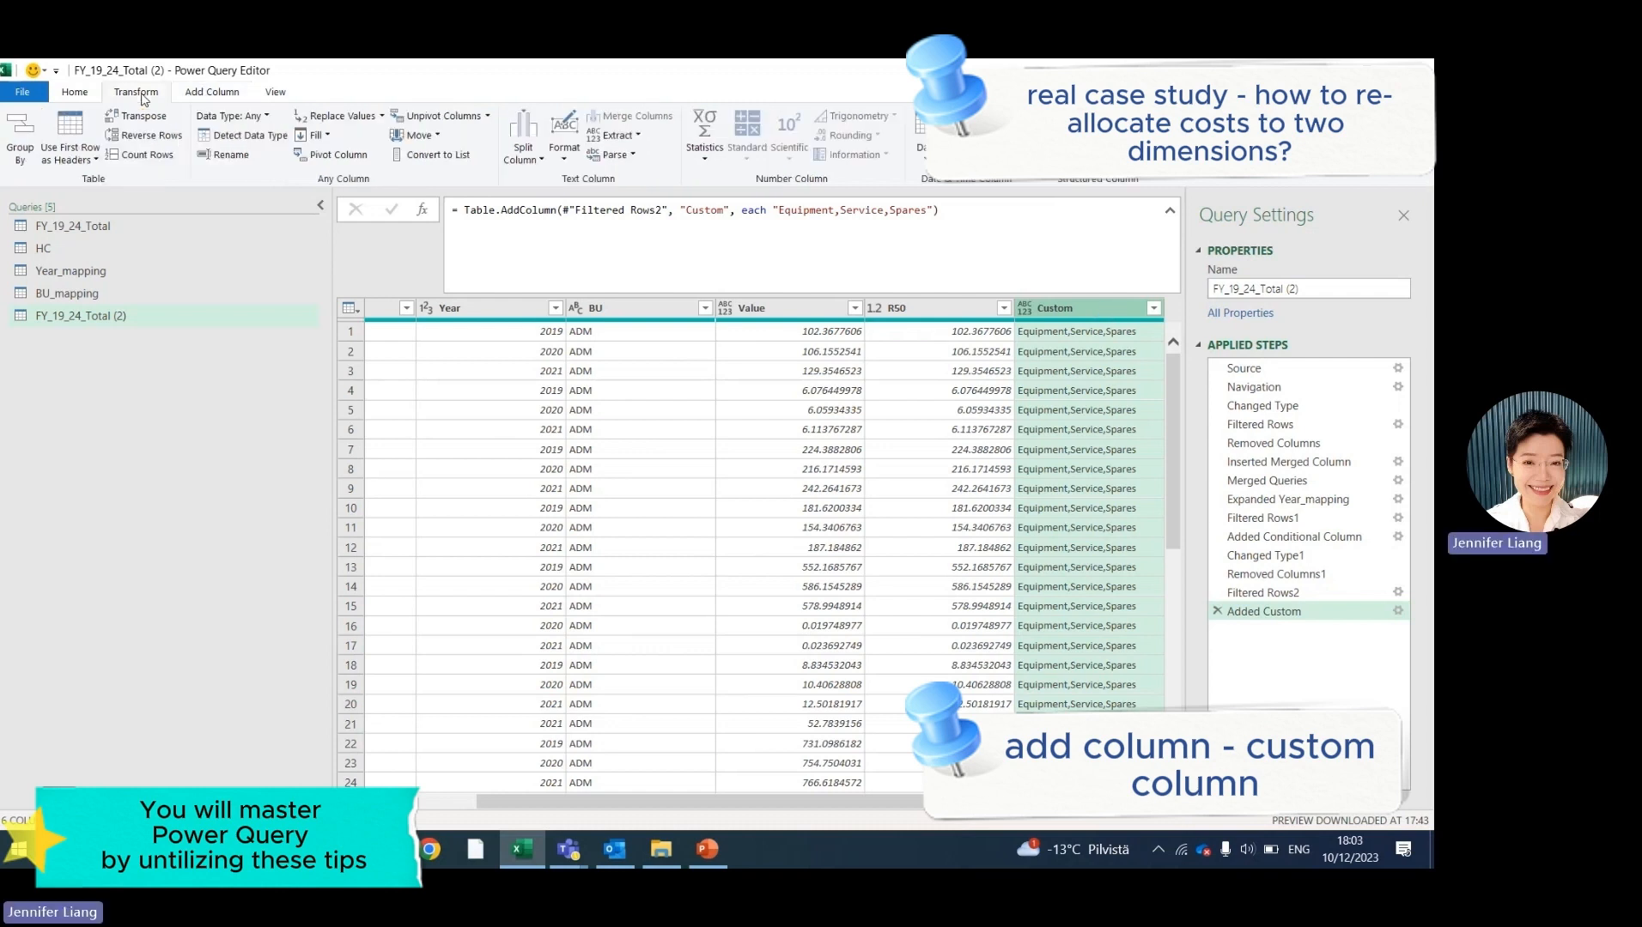
{"action": "left_click", "coordinate": [526, 159]}
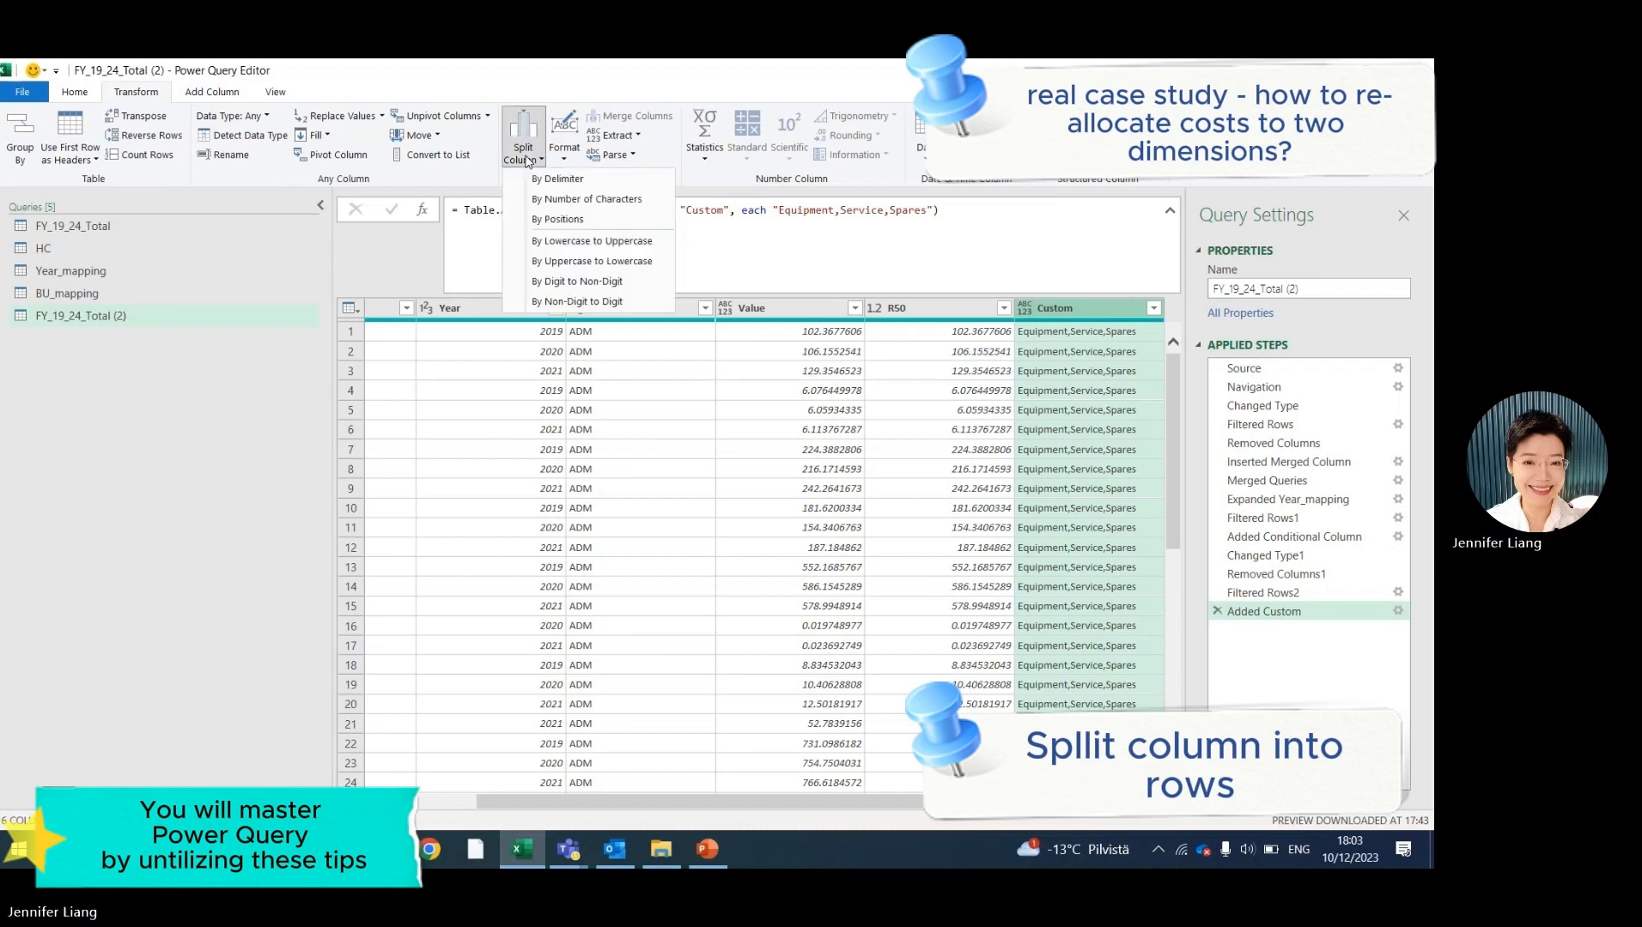
{"action": "left_click", "coordinate": [555, 180]}
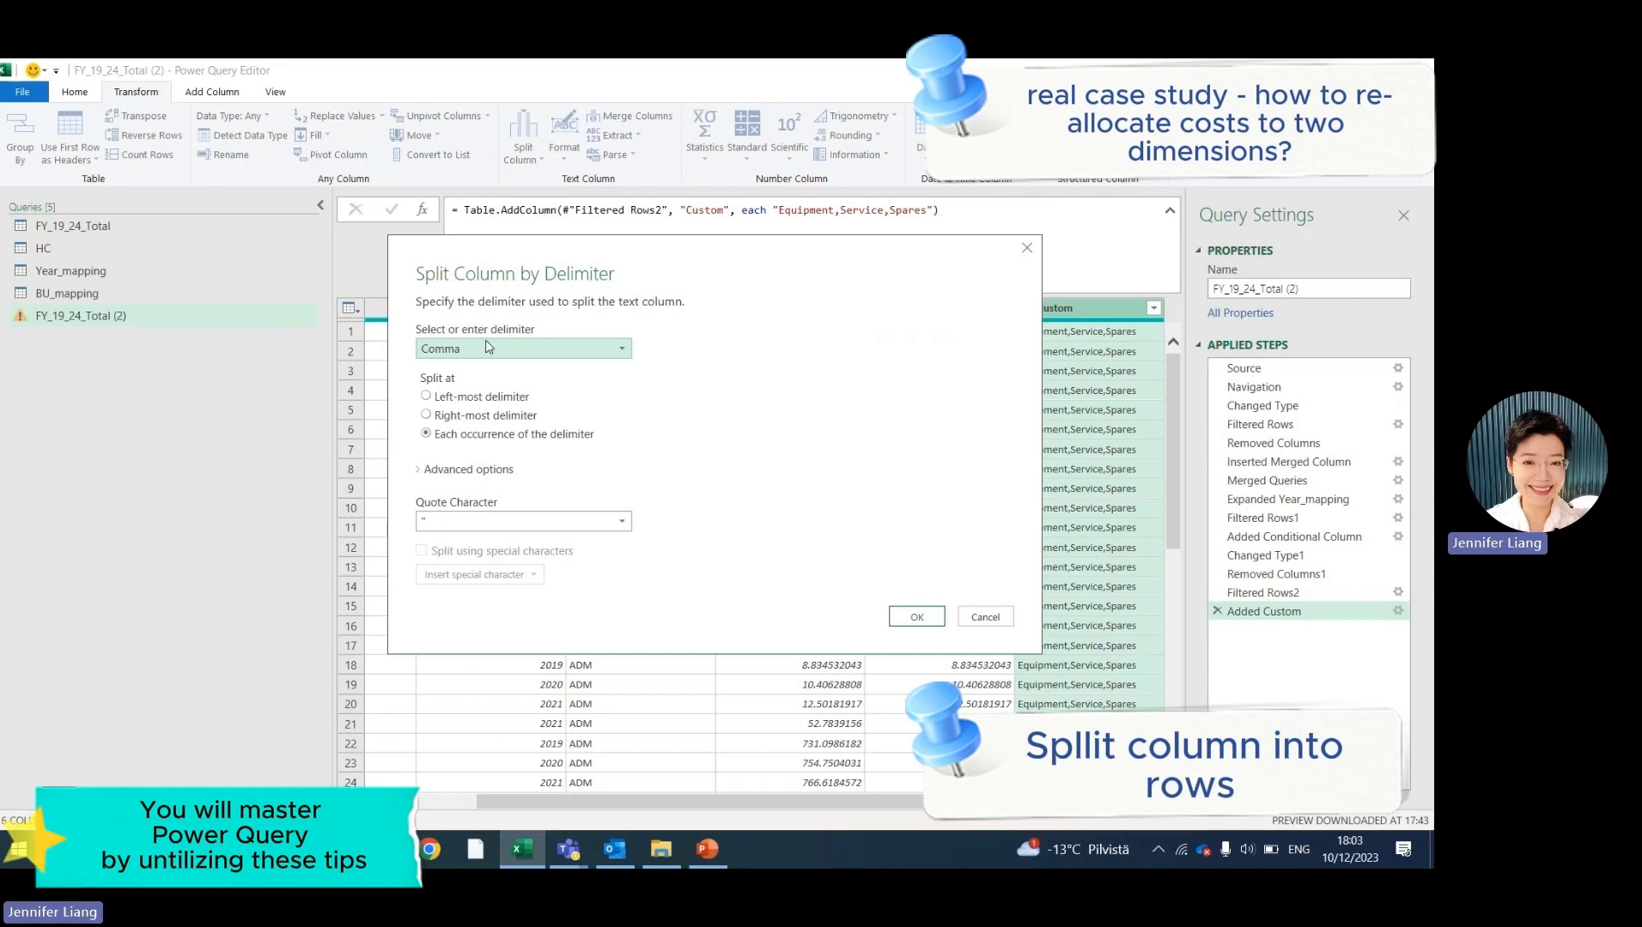
{"action": "left_click", "coordinate": [420, 470]}
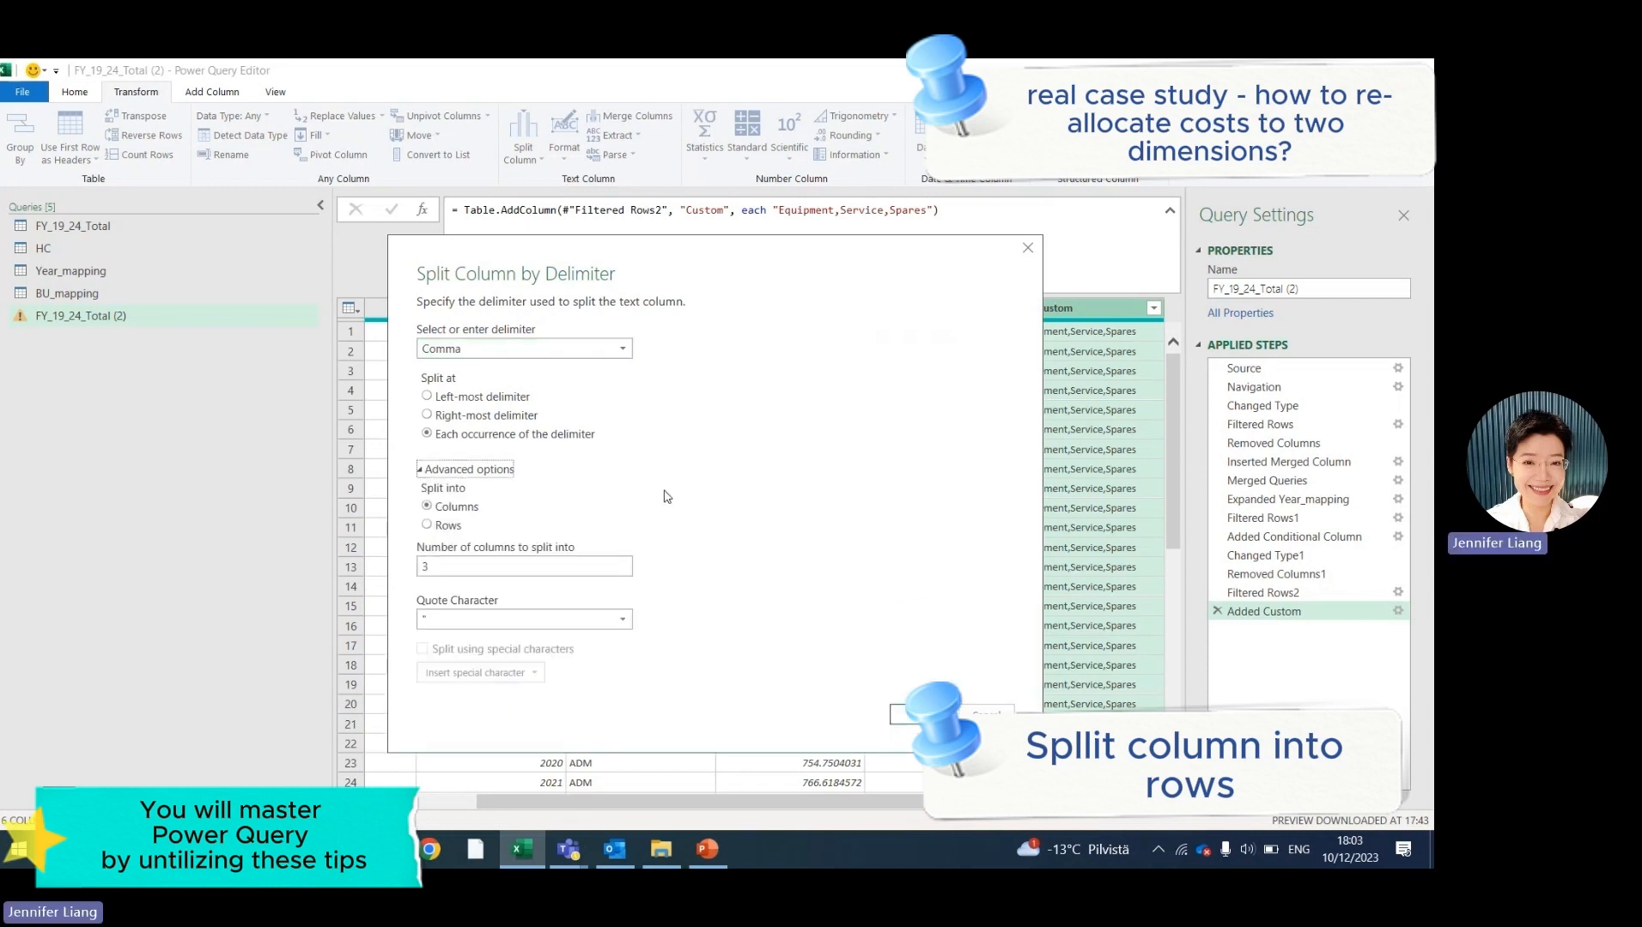
{"action": "left_click", "coordinate": [427, 526]}
{"action": "left_click", "coordinate": [528, 577]}
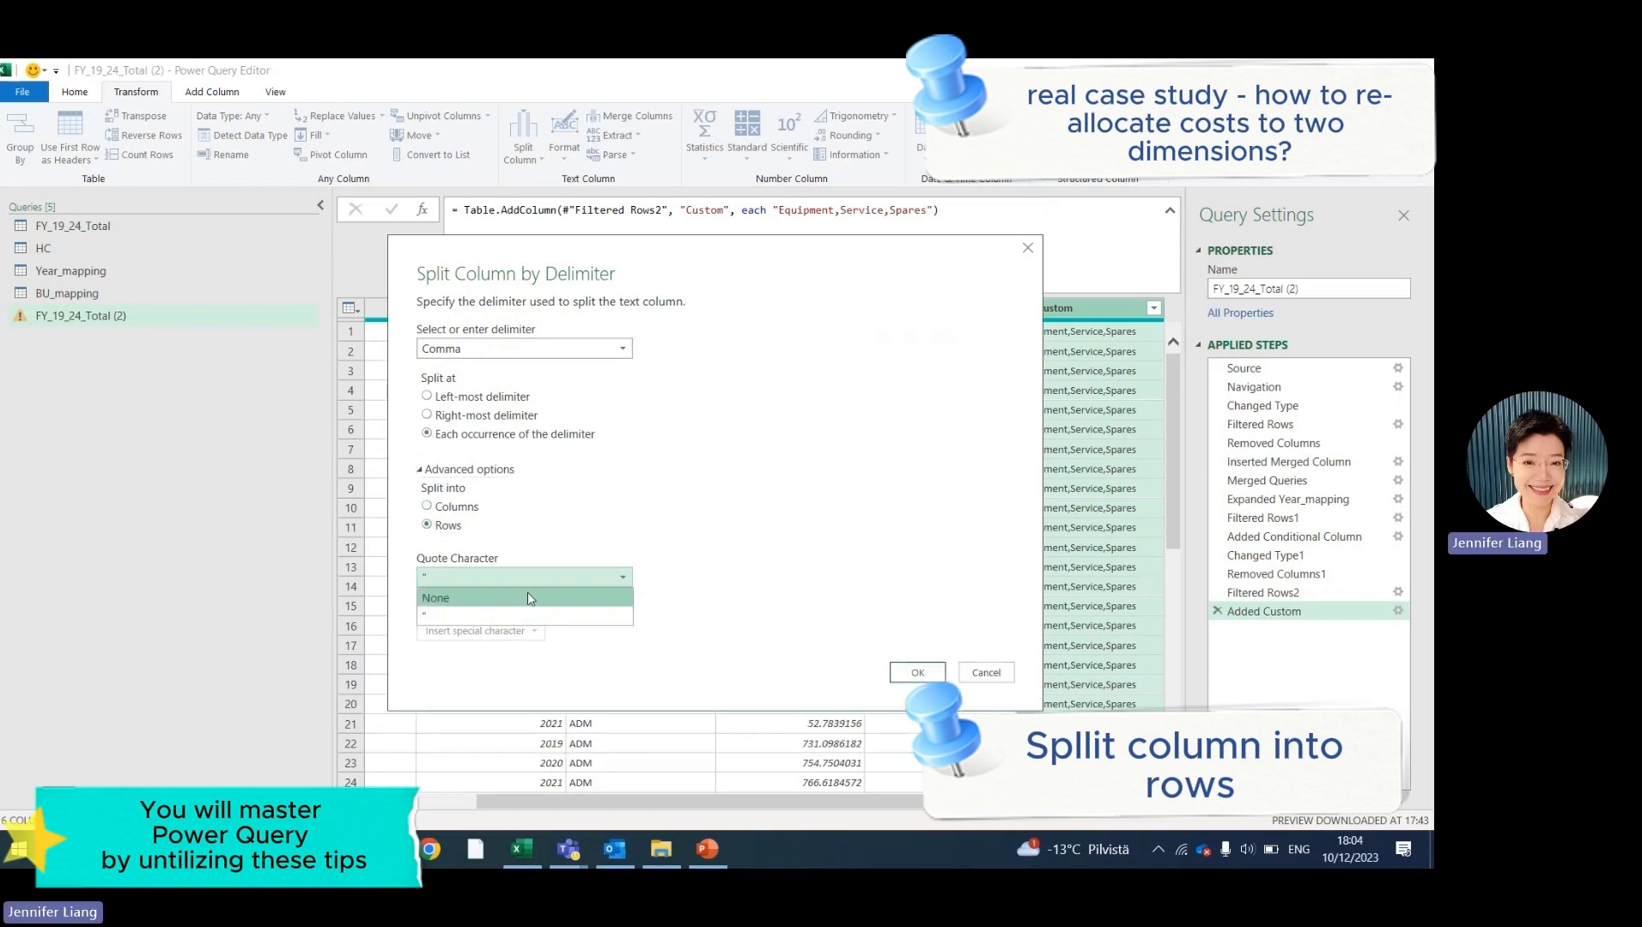
{"action": "left_click", "coordinate": [530, 599]}
{"action": "left_click", "coordinate": [917, 673]}
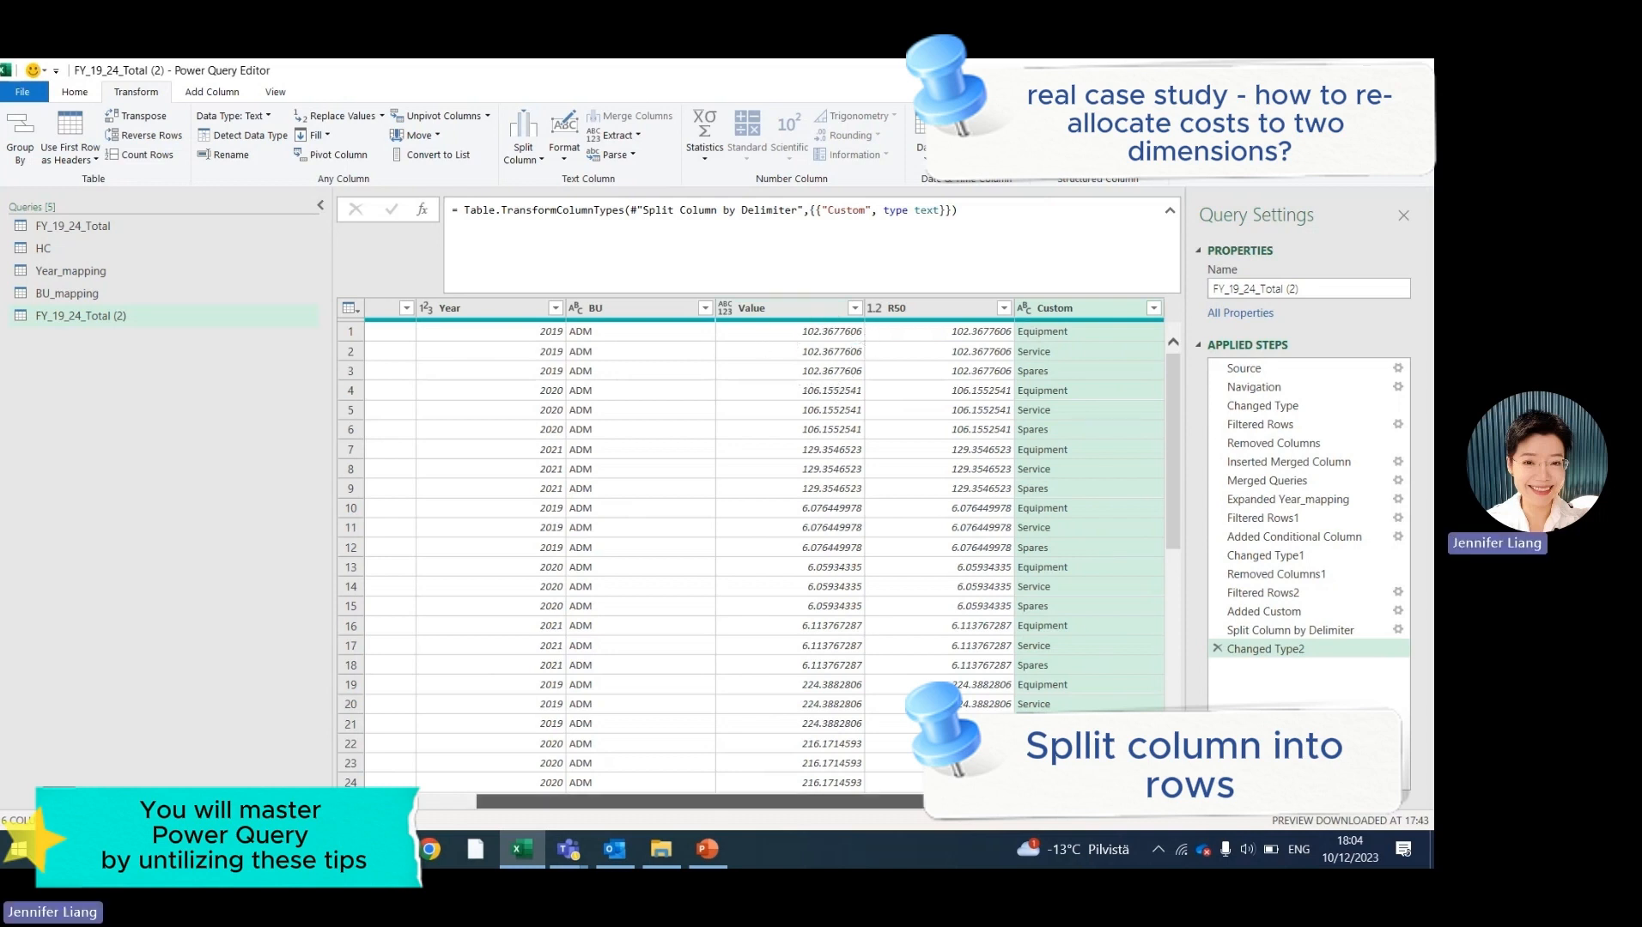
{"action": "left_click_drag", "start_coordinate": [966, 802], "coordinate": [872, 802]}
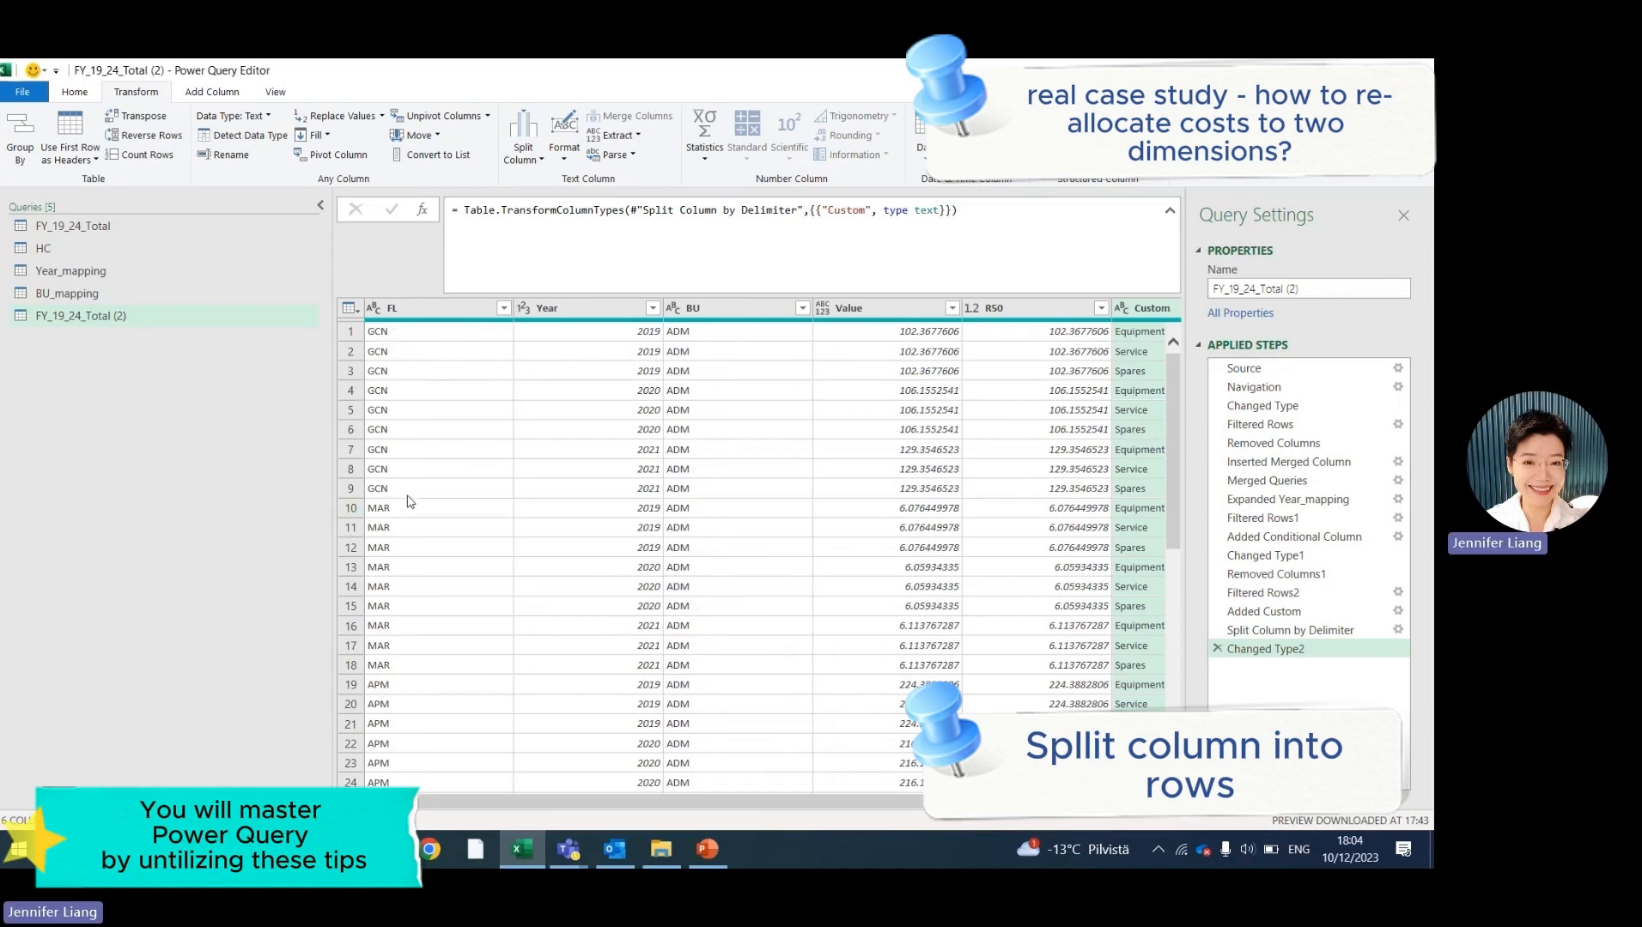
Filter the FL column of the duplicated query to keep only AME, APM, EUR and GCN.
{"action": "left_click", "coordinate": [503, 307]}
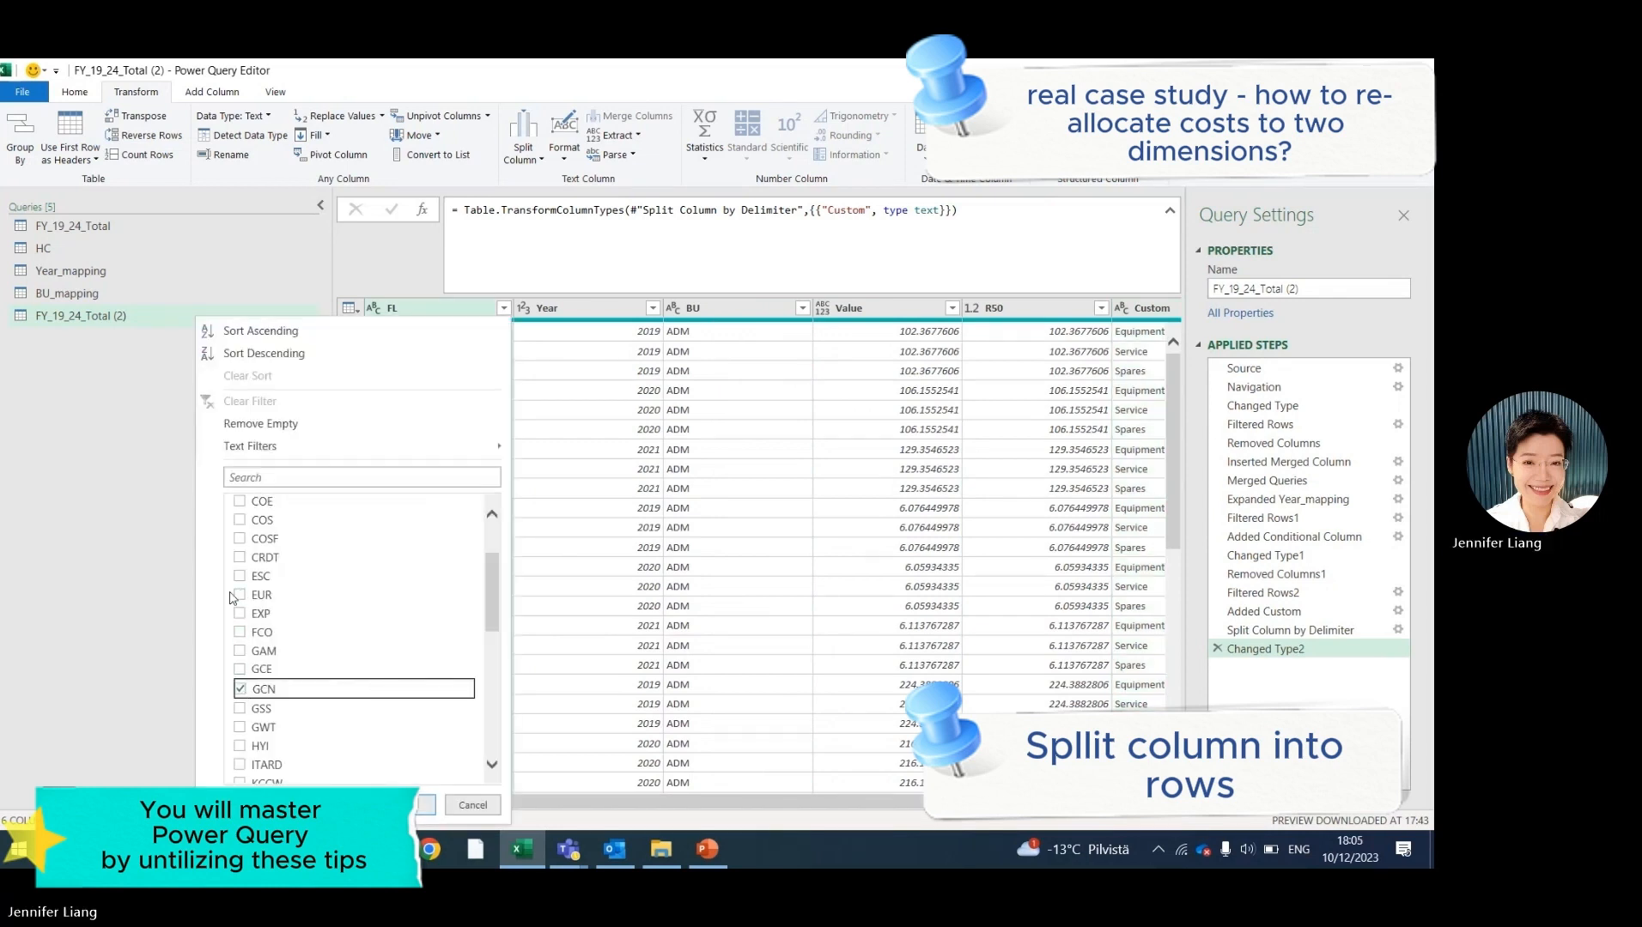
{"action": "scroll", "coordinate": [335, 672], "scroll_direction": "down", "scroll_amount": 4}
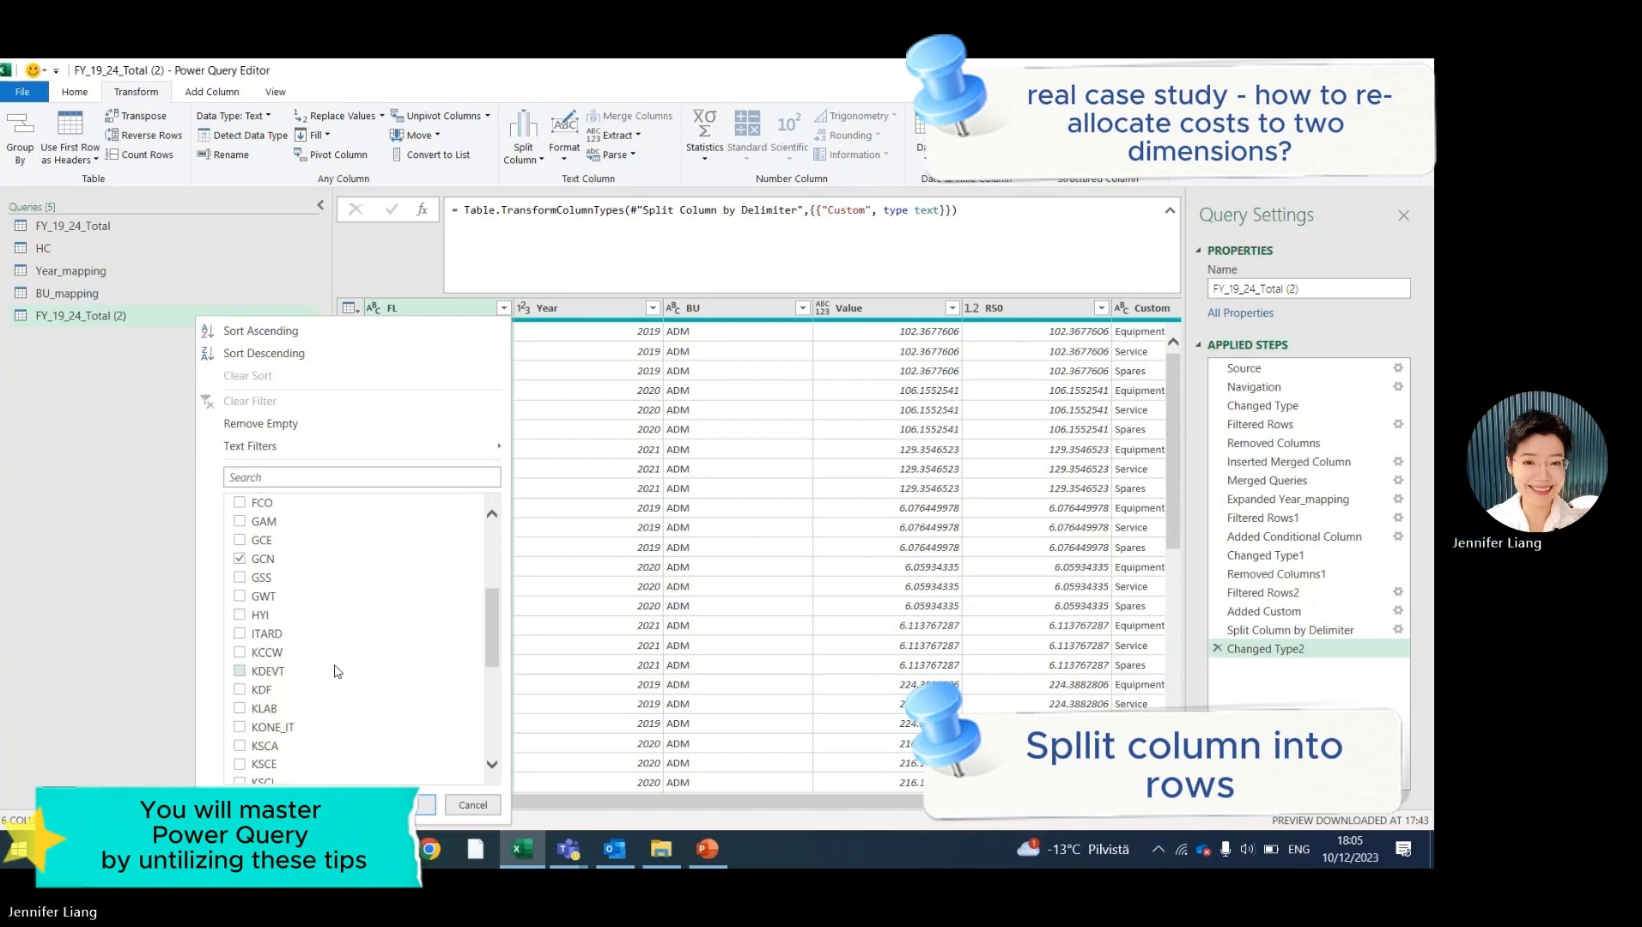
{"action": "scroll", "coordinate": [335, 672], "scroll_direction": "up", "scroll_amount": 6}
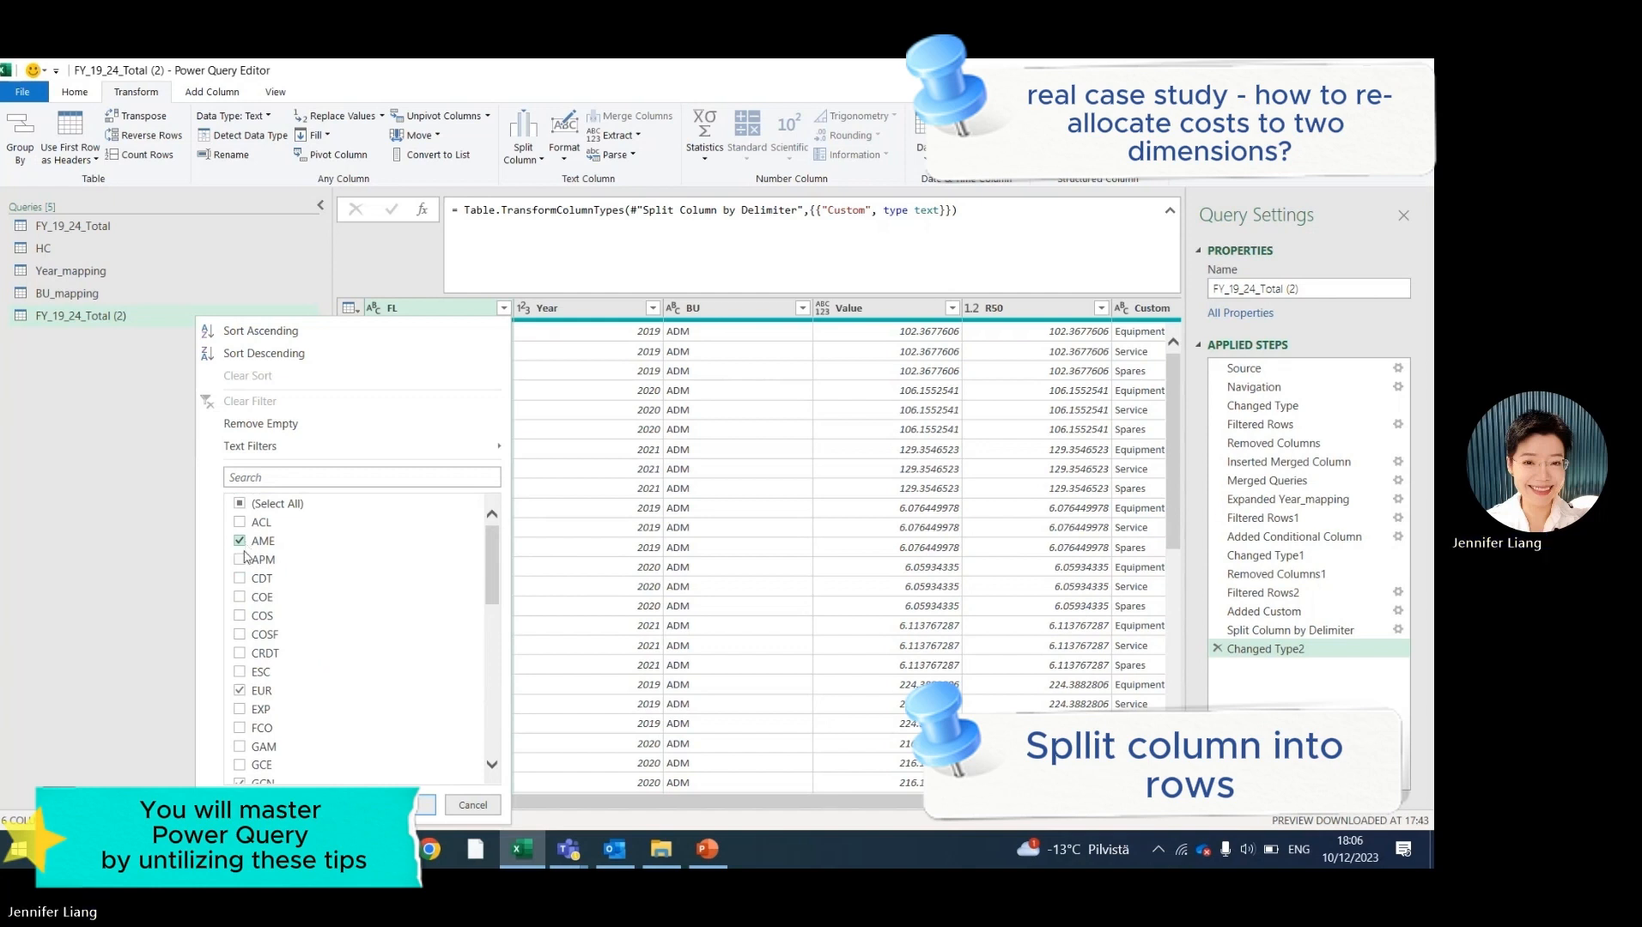
{"action": "left_click", "coordinate": [242, 559]}
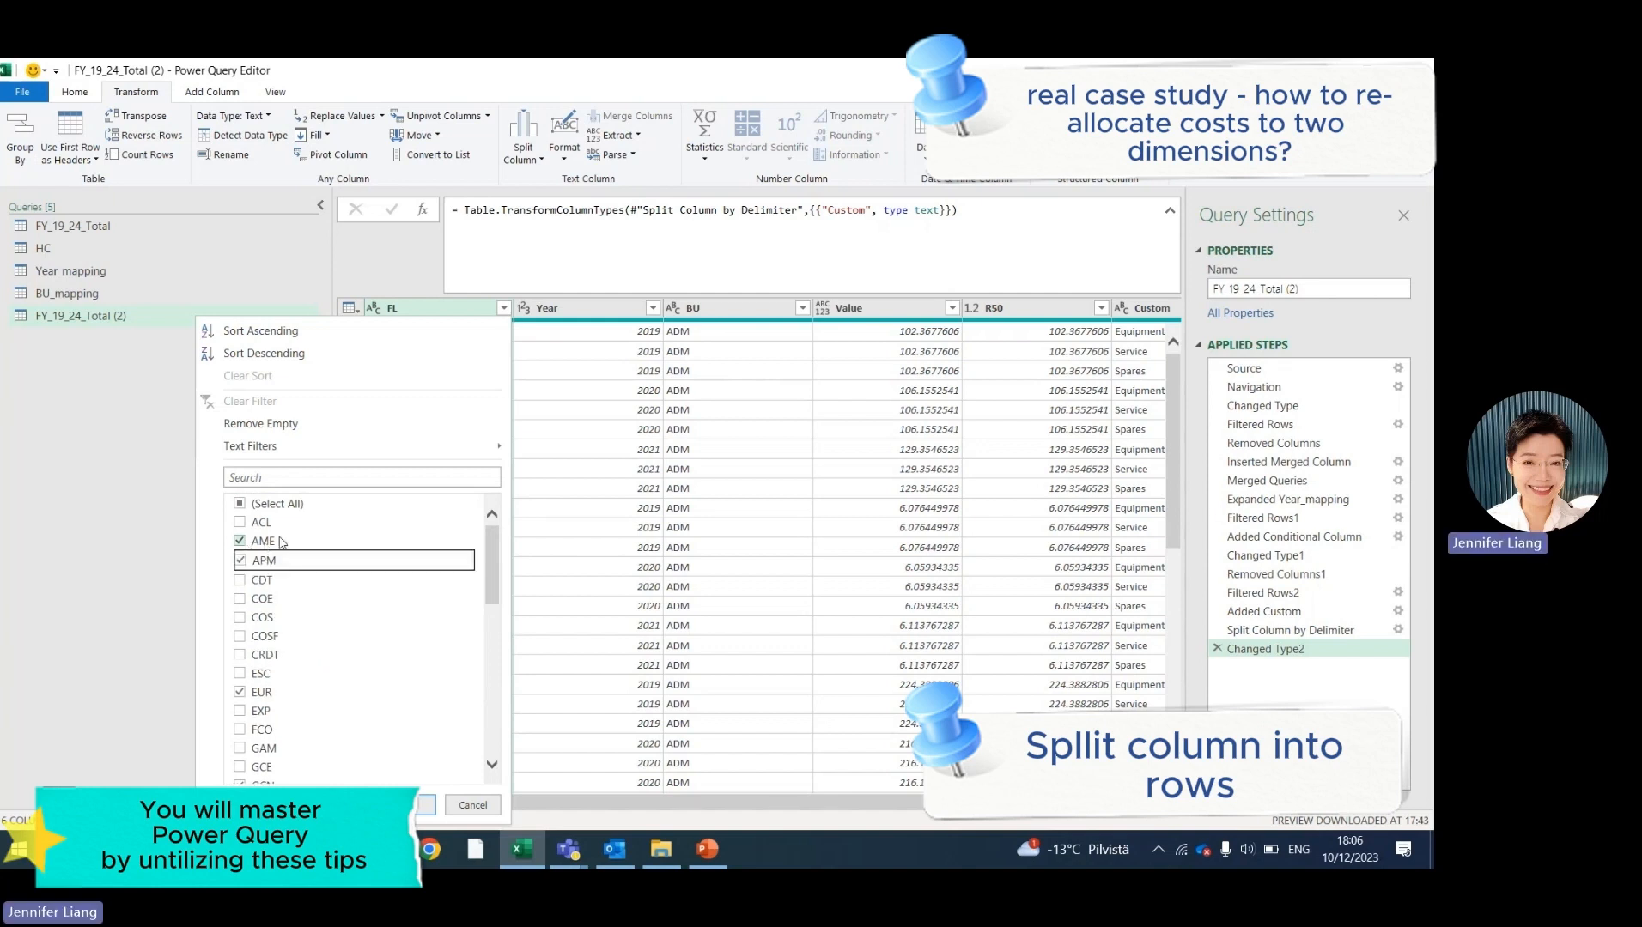
{"action": "left_click", "coordinate": [427, 806]}
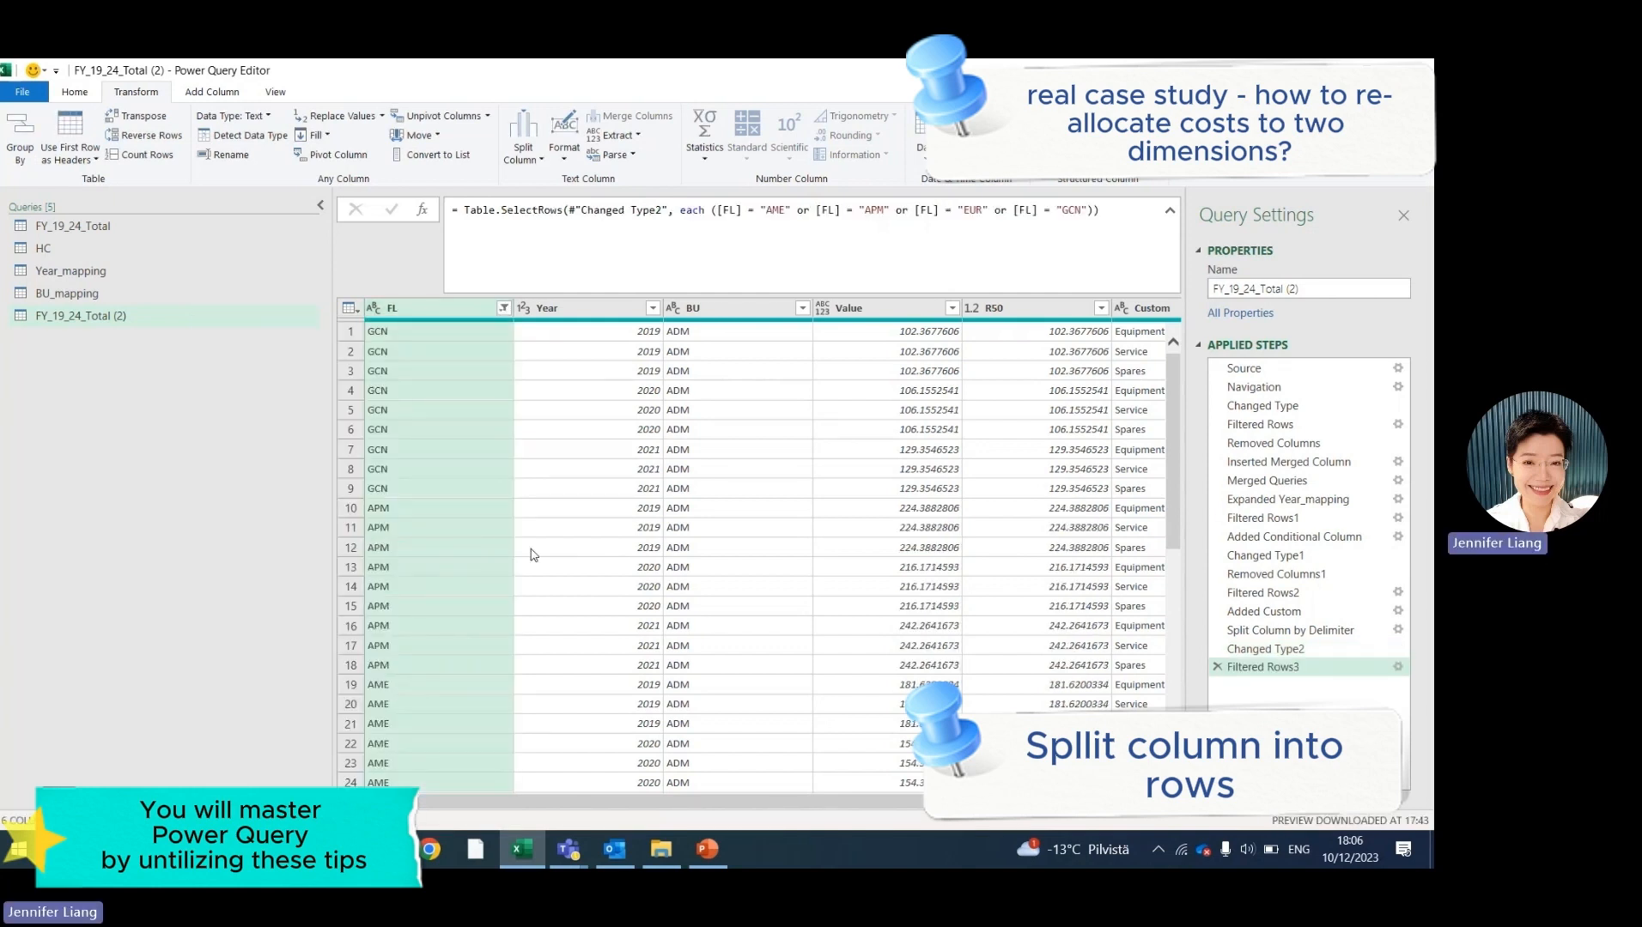
Add a second custom column to the duplicated query with the formula "GCN,APM,EUR,AME".
{"action": "left_click_drag", "start_coordinate": [825, 802], "coordinate": [1149, 815]}
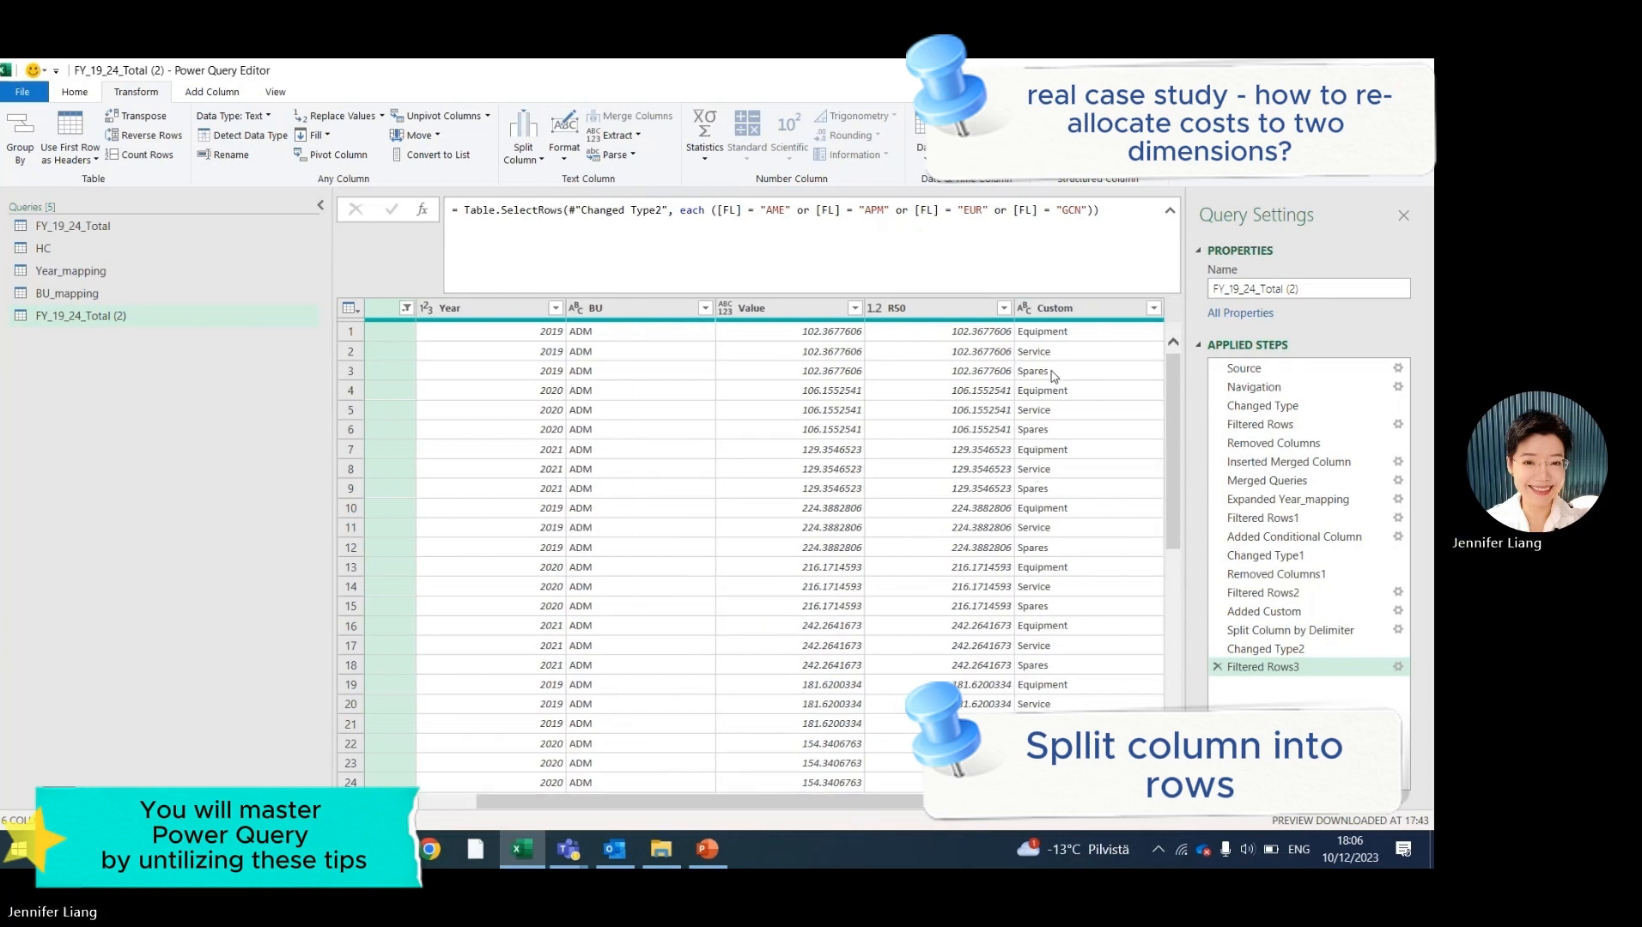
{"action": "left_click_drag", "start_coordinate": [765, 810], "coordinate": [653, 826]}
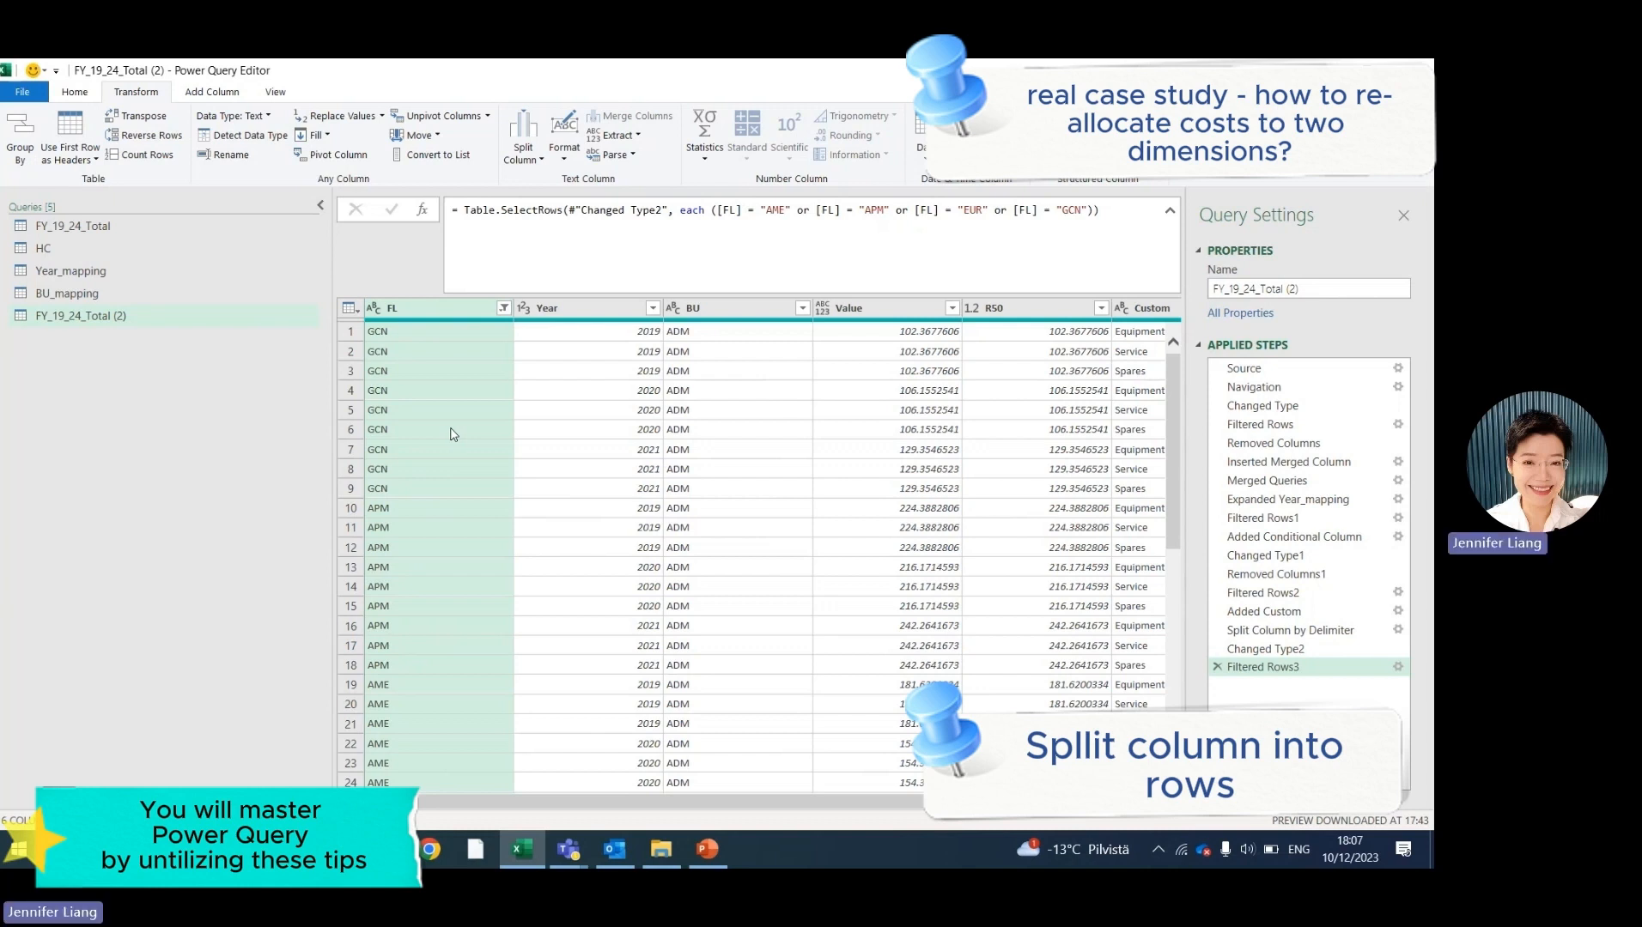
{"action": "scroll", "coordinate": [454, 434], "scroll_direction": "right", "scroll_amount": 2}
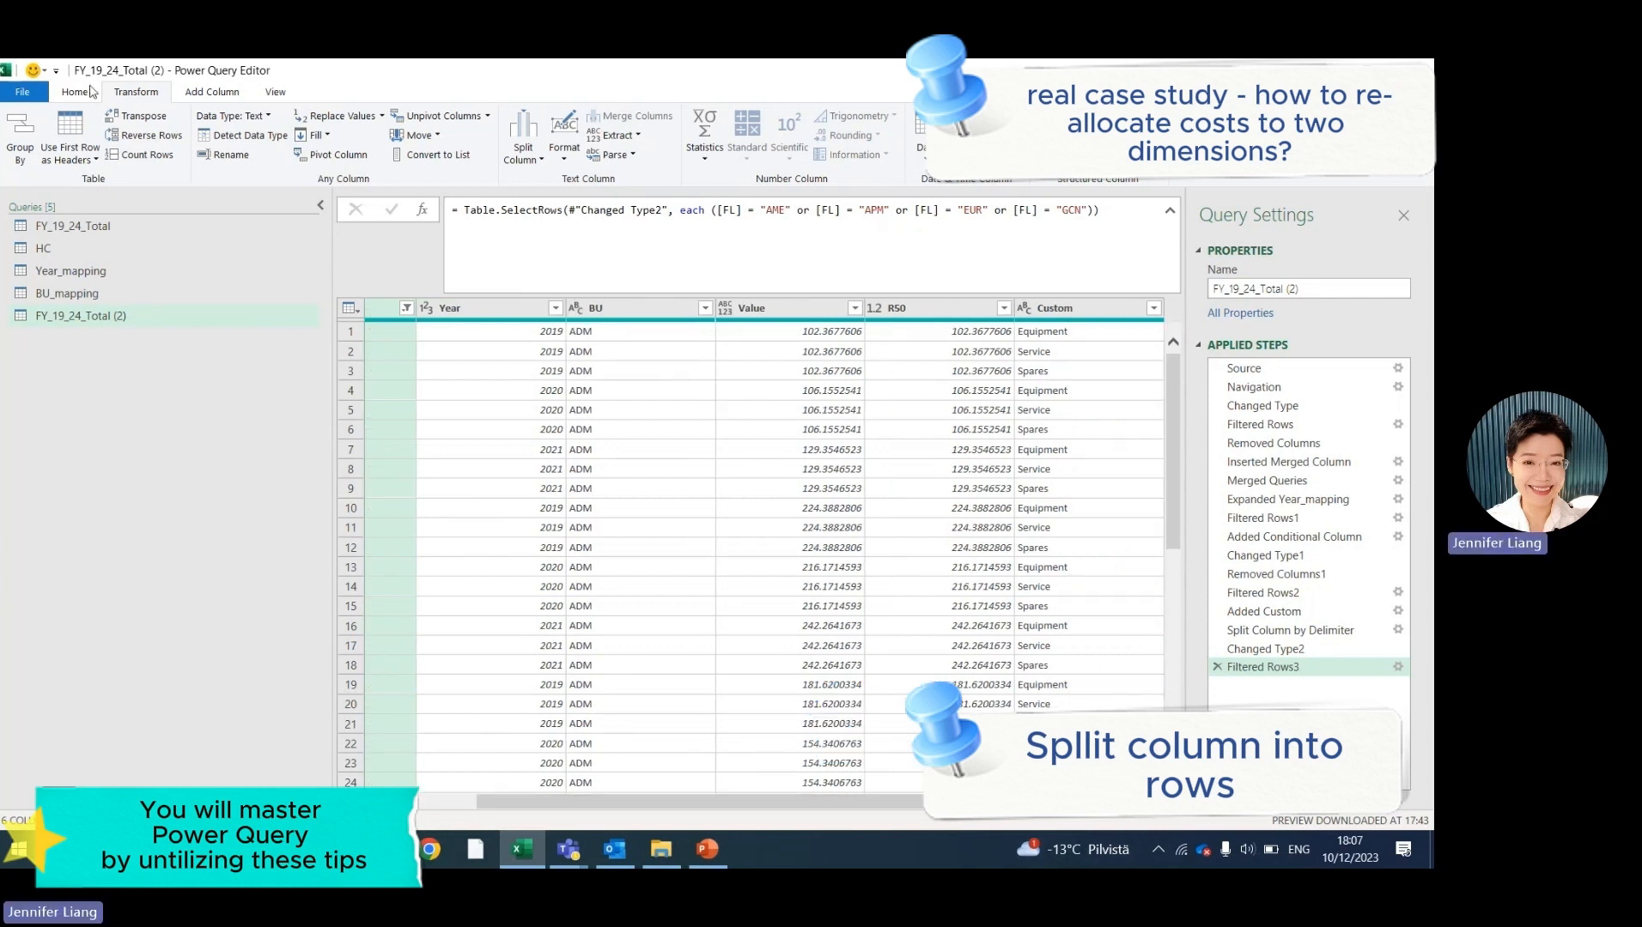
{"action": "left_click", "coordinate": [233, 92]}
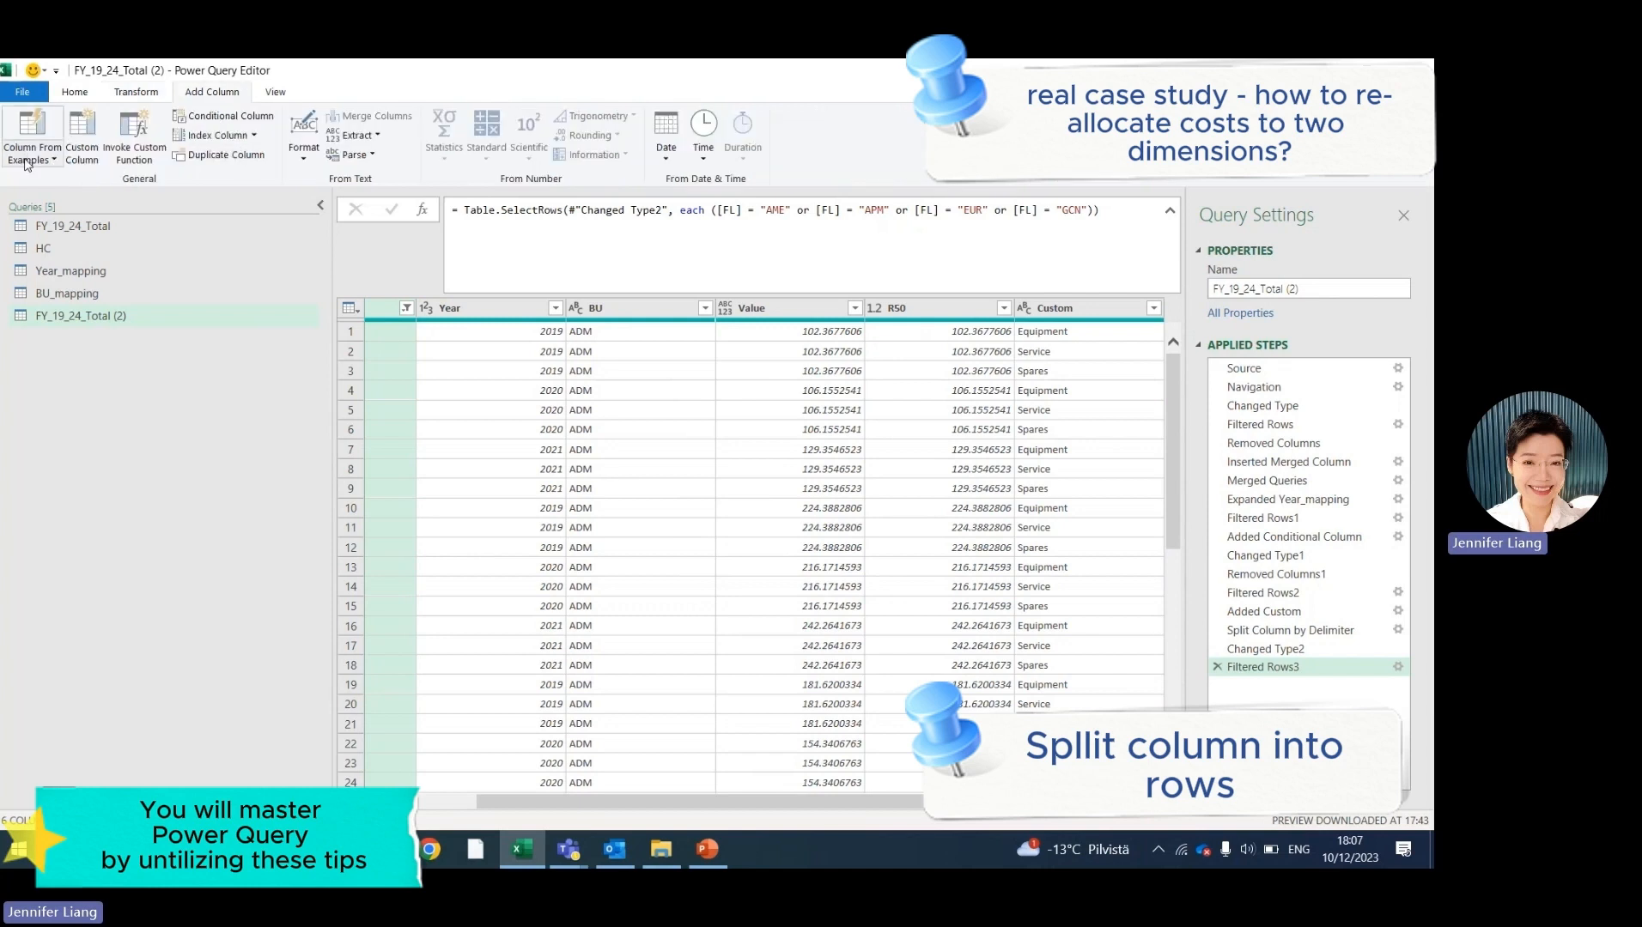
{"action": "left_click", "coordinate": [81, 142]}
{"action": "left_click", "coordinate": [434, 395]}
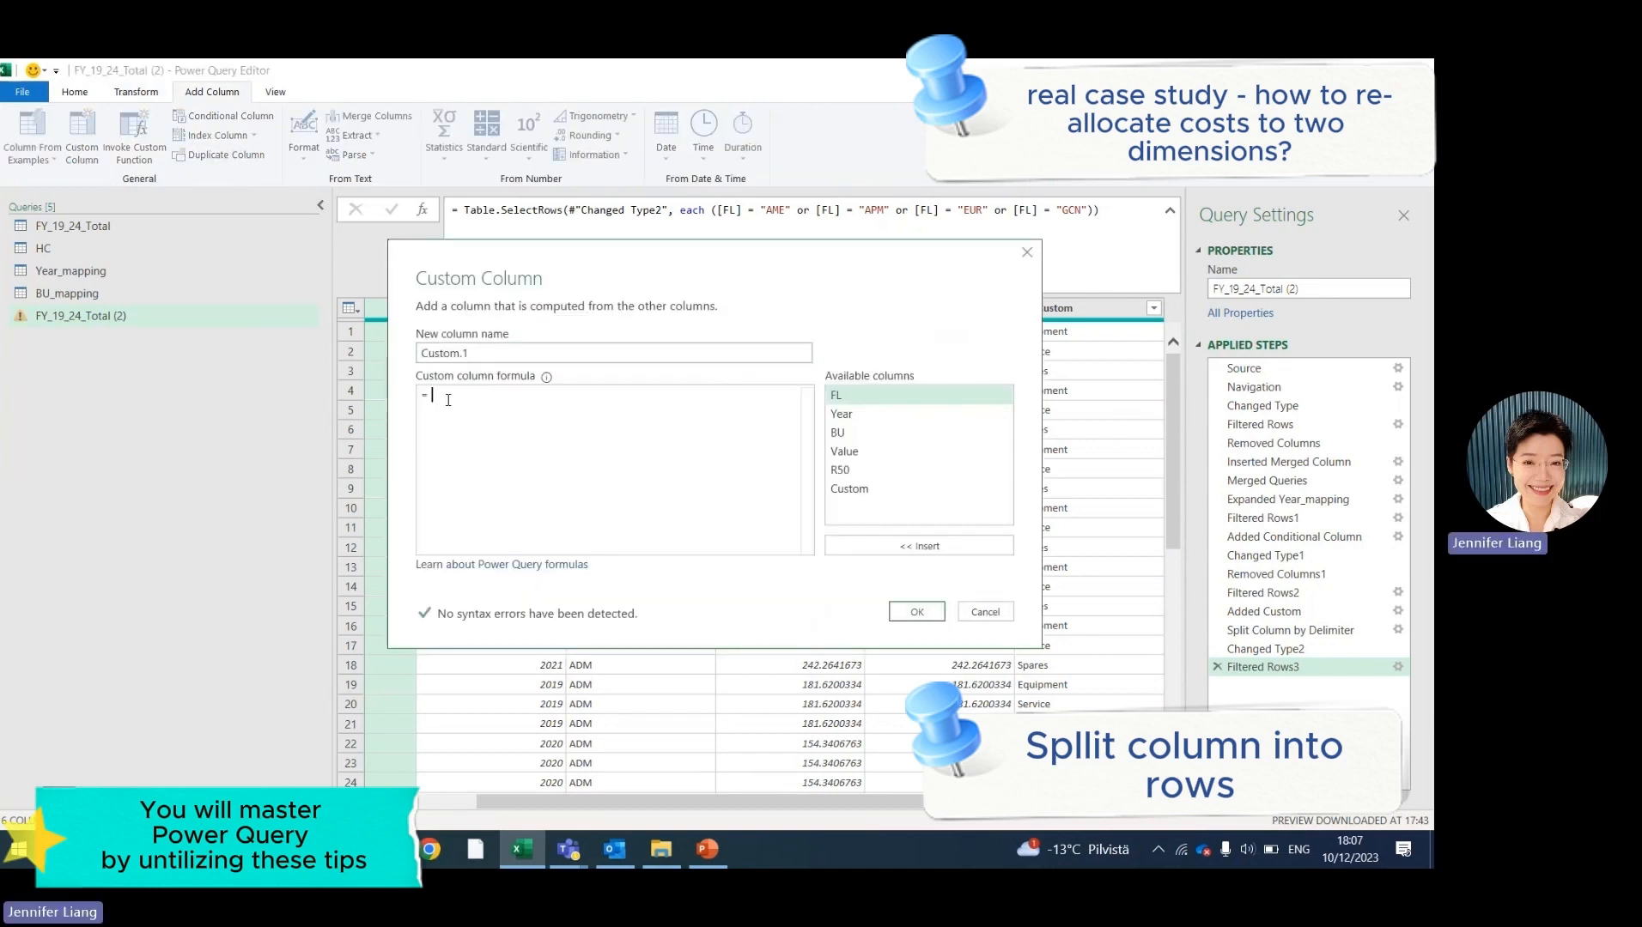
{"action": "type", "text": "\"\""}
{"action": "type", "text": "GCN,APM,"}
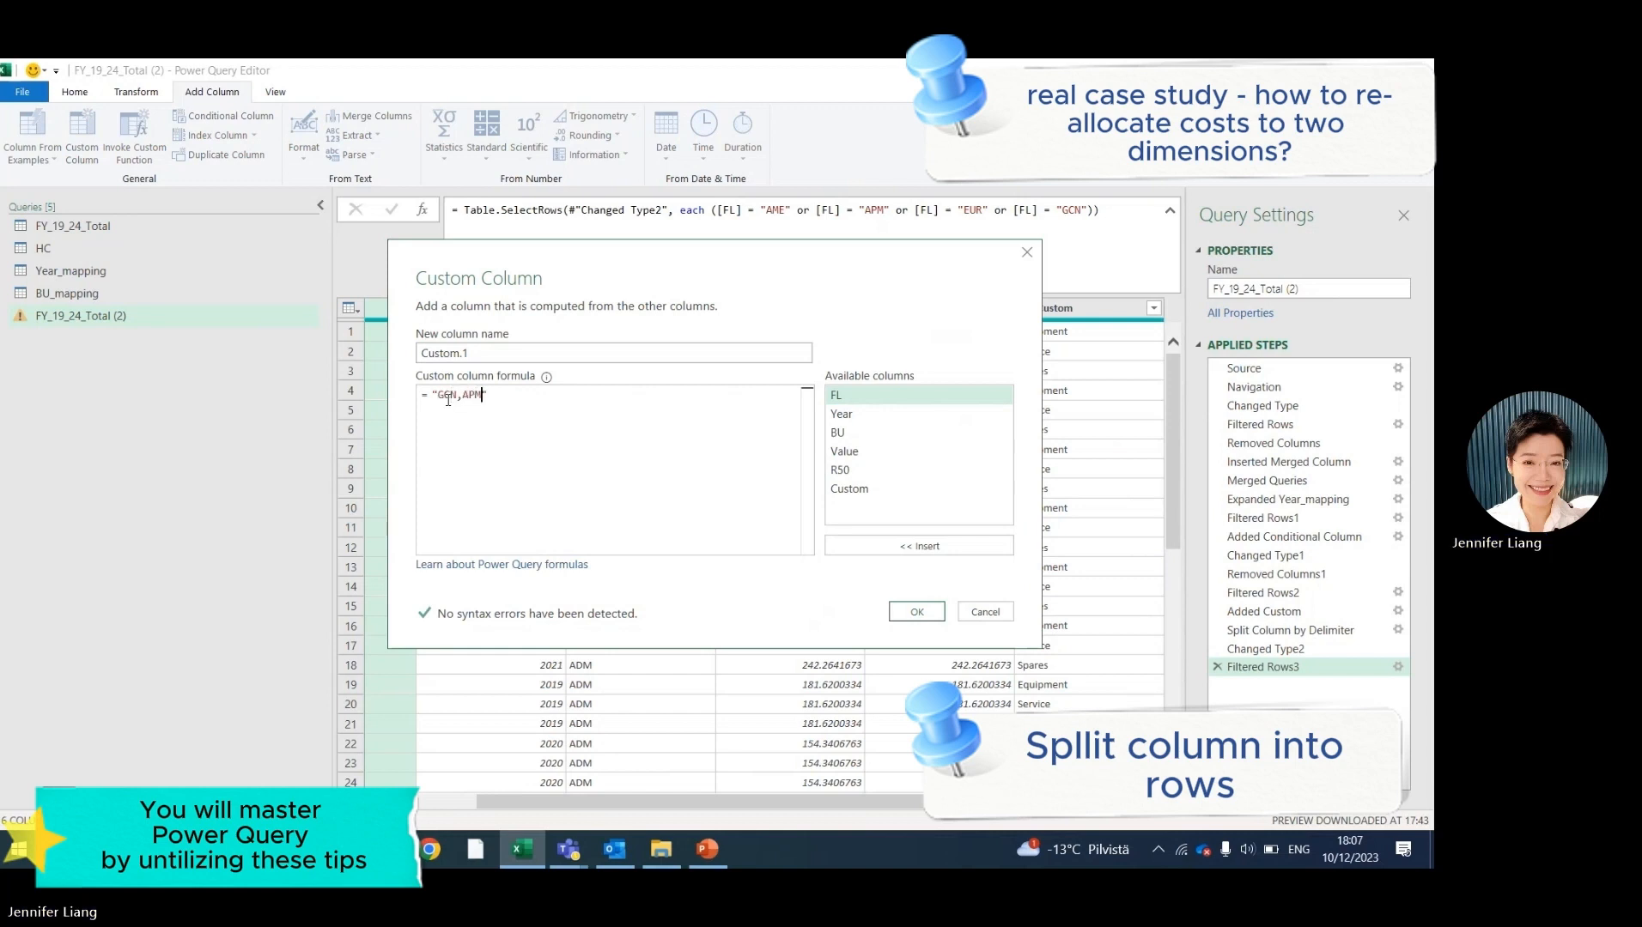
{"action": "type", "text": "EUR,AME"}
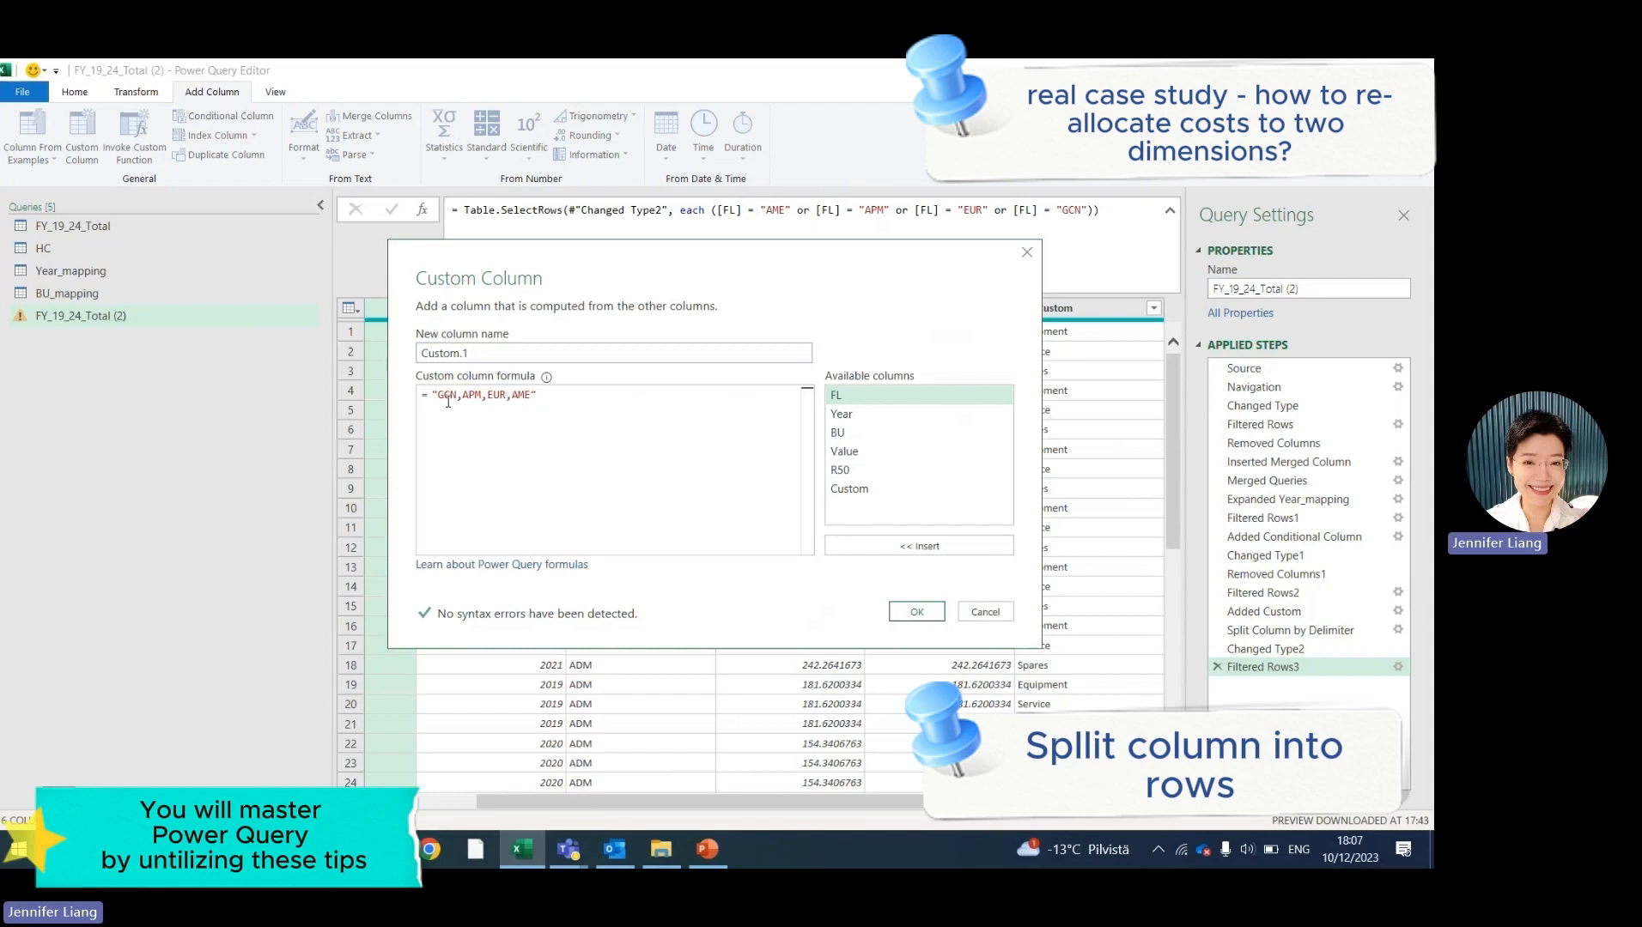
{"action": "left_click", "coordinate": [920, 612]}
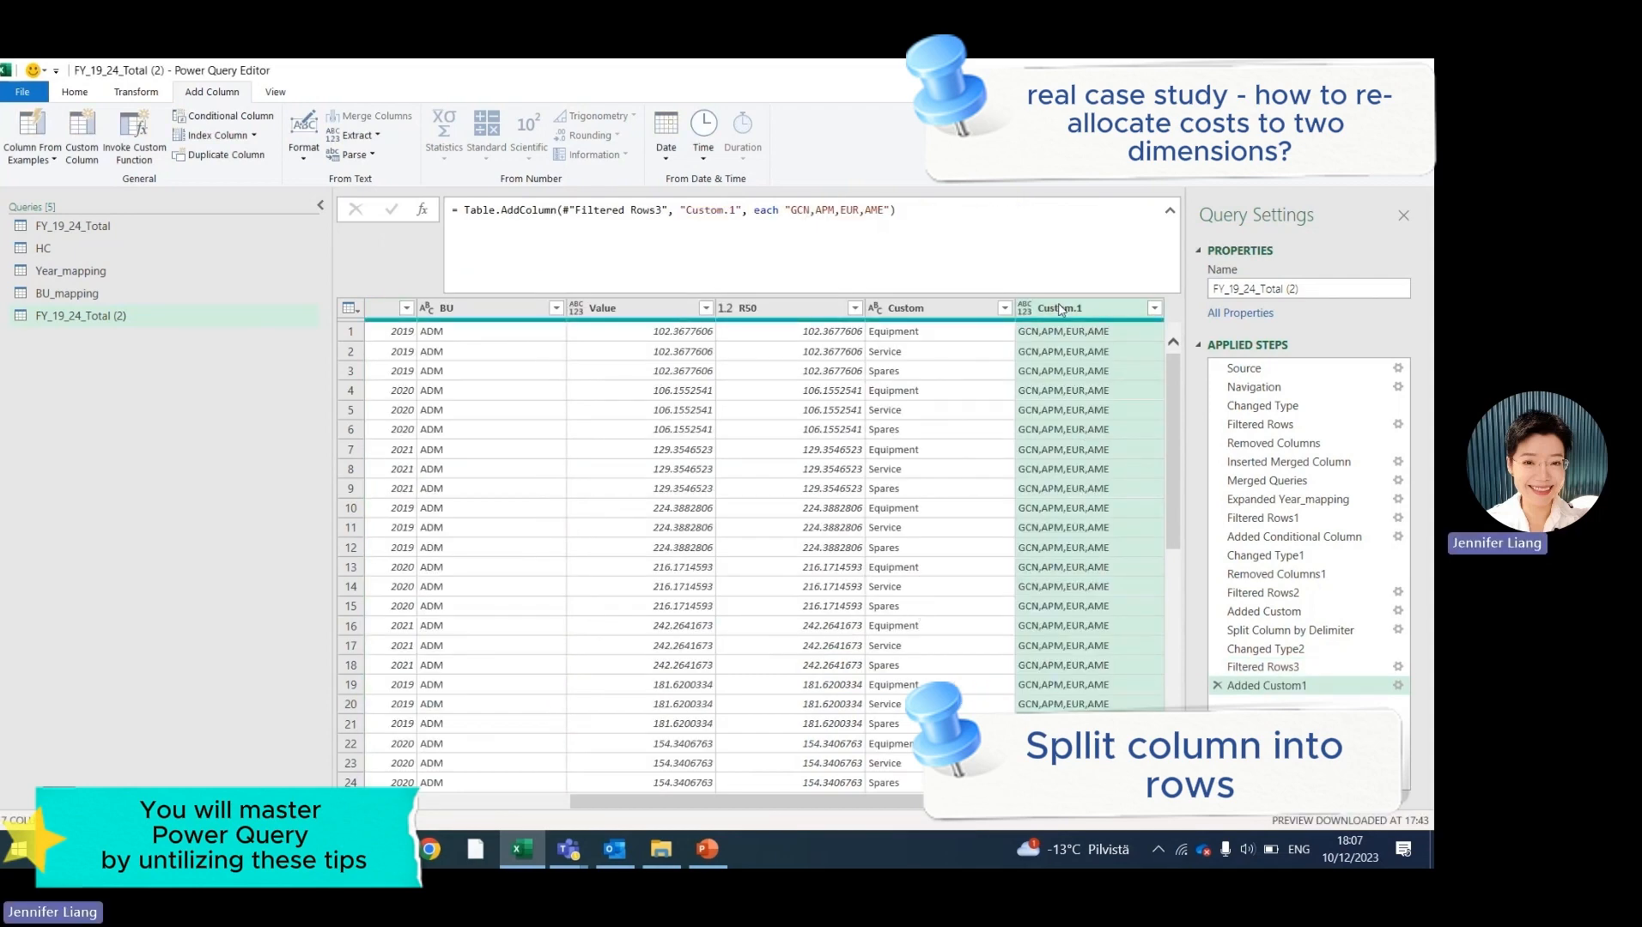
Split the Custom.1 column by comma into rows at each occurrence of the delimiter, with the quote character set to None.
{"action": "left_click", "coordinate": [87, 91]}
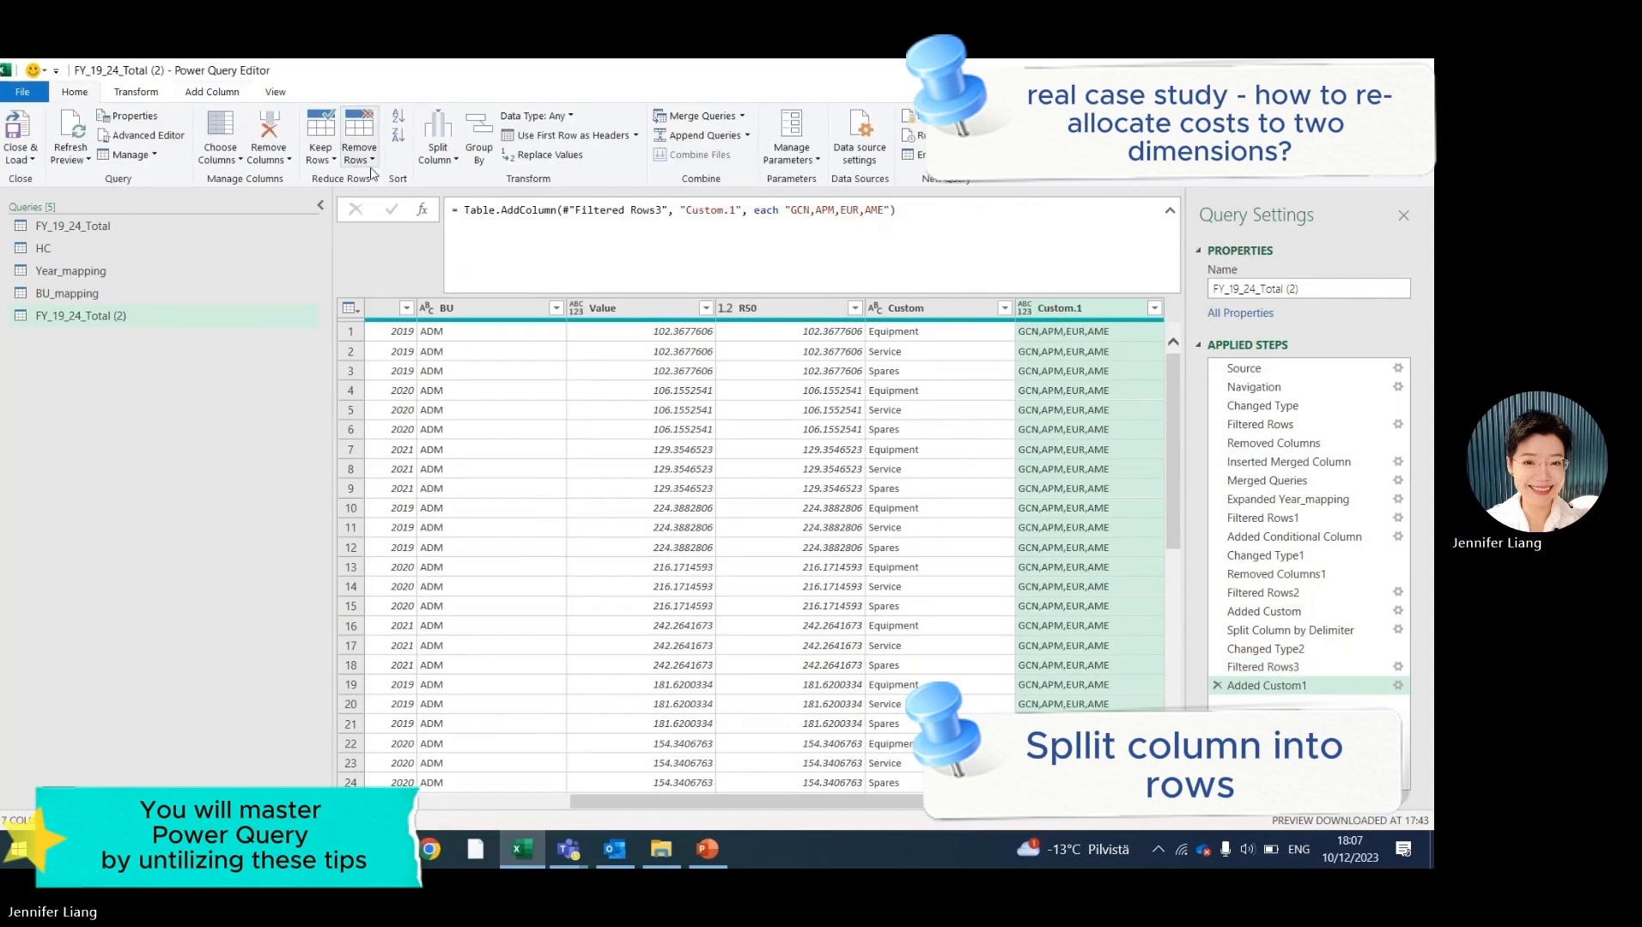
{"action": "left_click", "coordinate": [440, 155]}
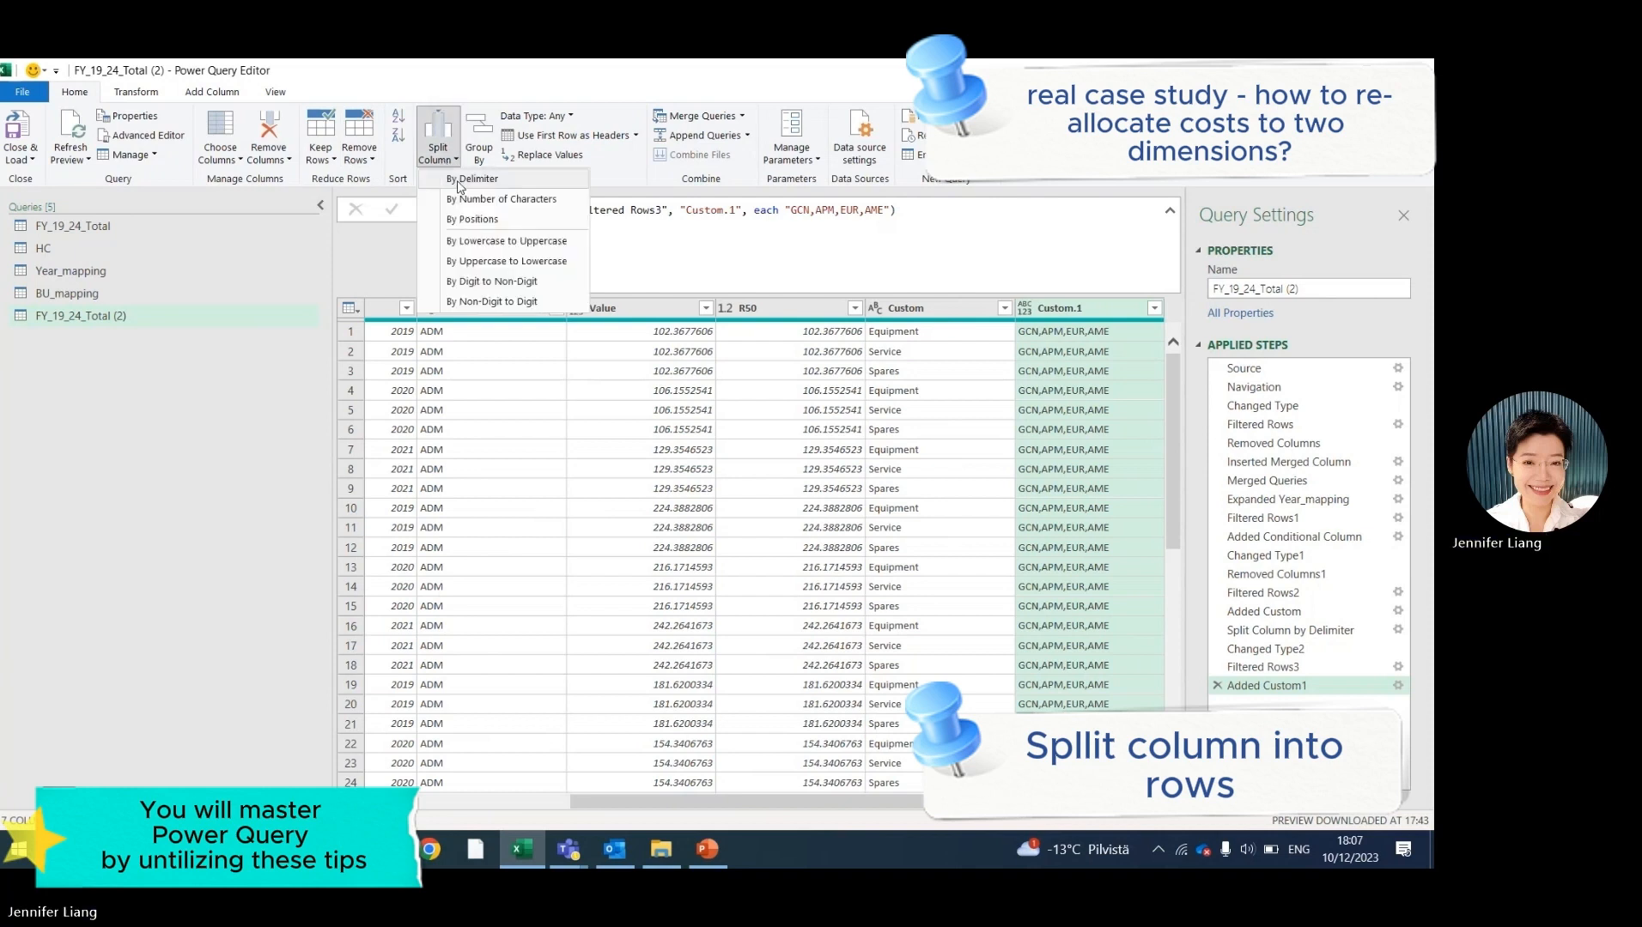
{"action": "left_click", "coordinate": [461, 180]}
{"action": "left_click", "coordinate": [420, 471]}
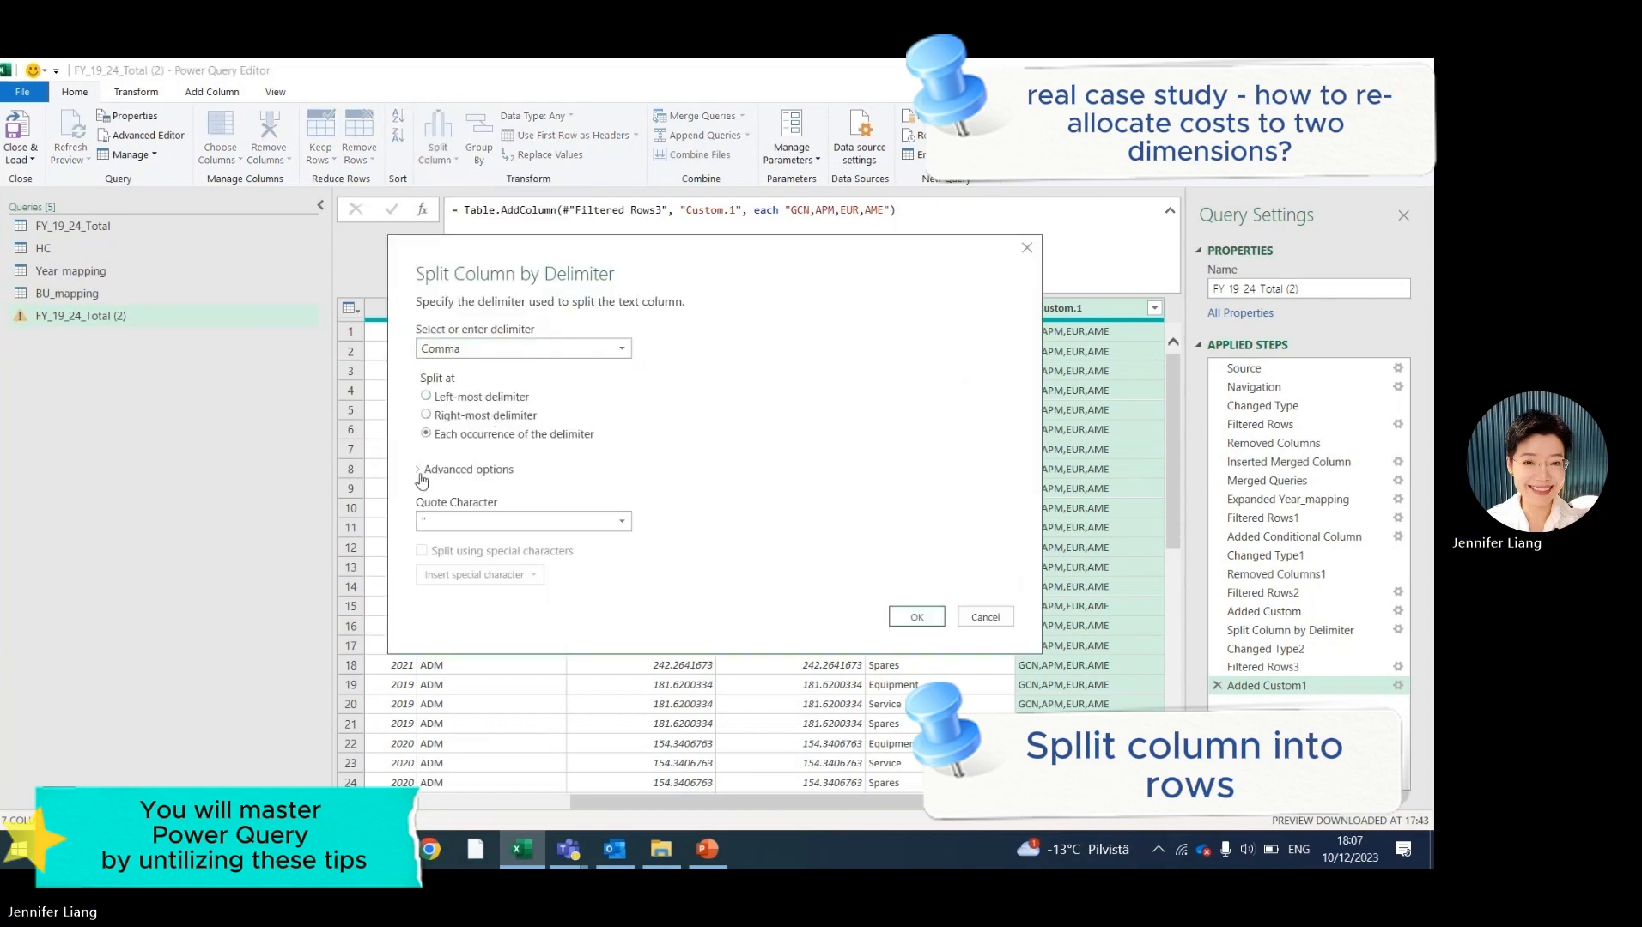
{"action": "left_click", "coordinate": [436, 525]}
{"action": "left_click", "coordinate": [468, 577]}
{"action": "left_click", "coordinate": [474, 599]}
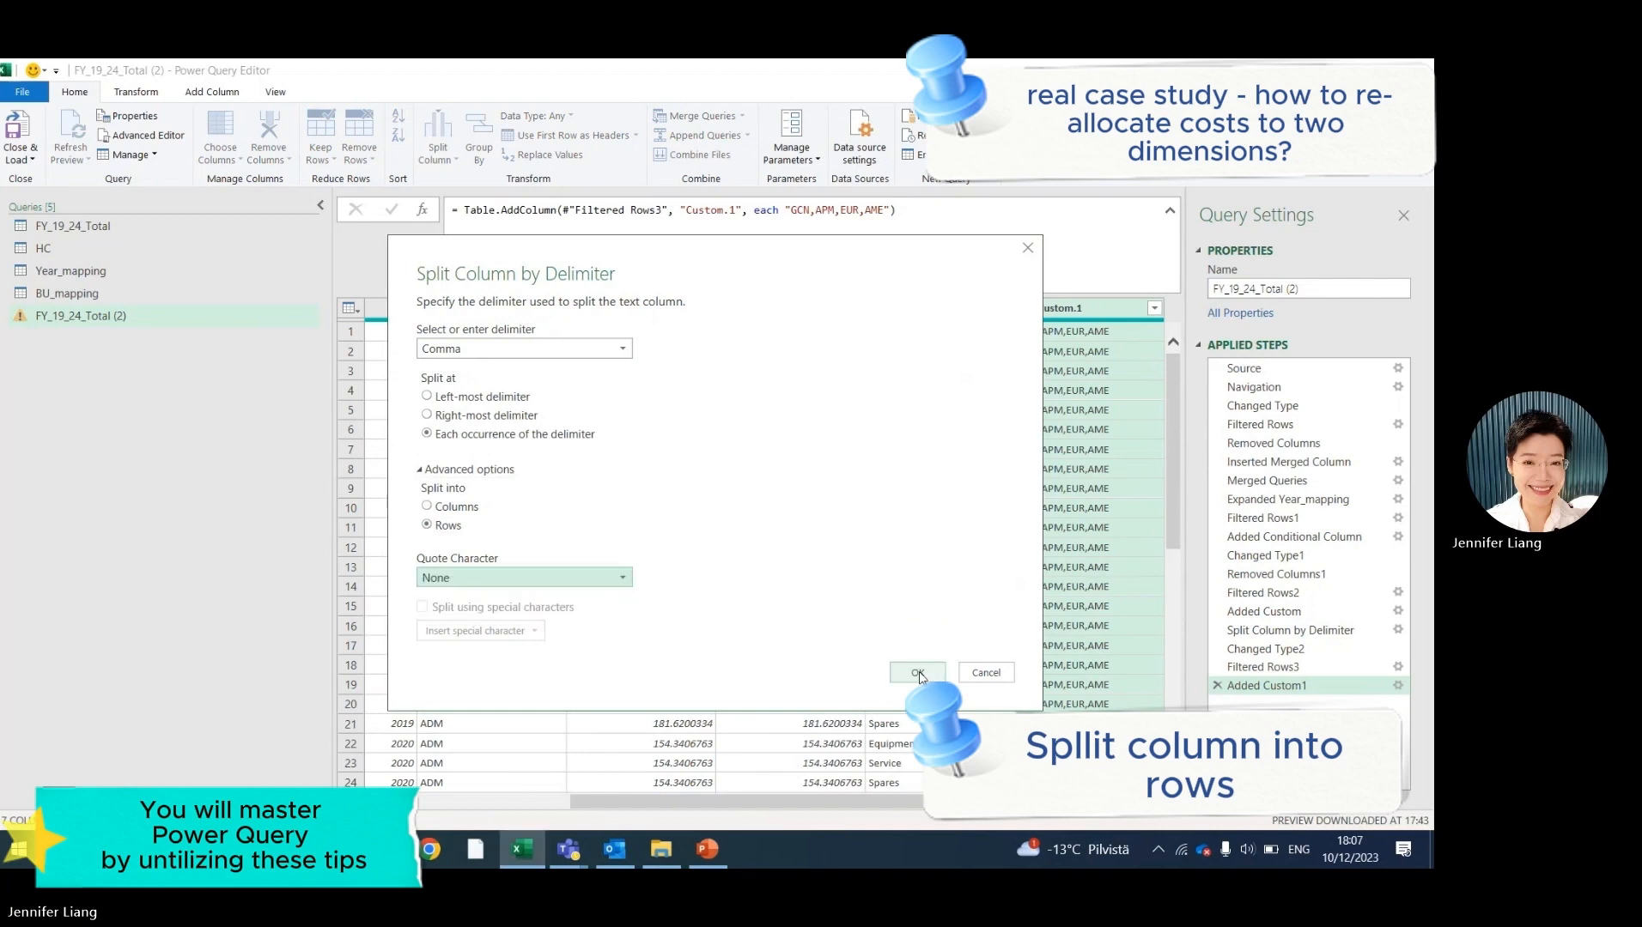
{"action": "left_click", "coordinate": [917, 673]}
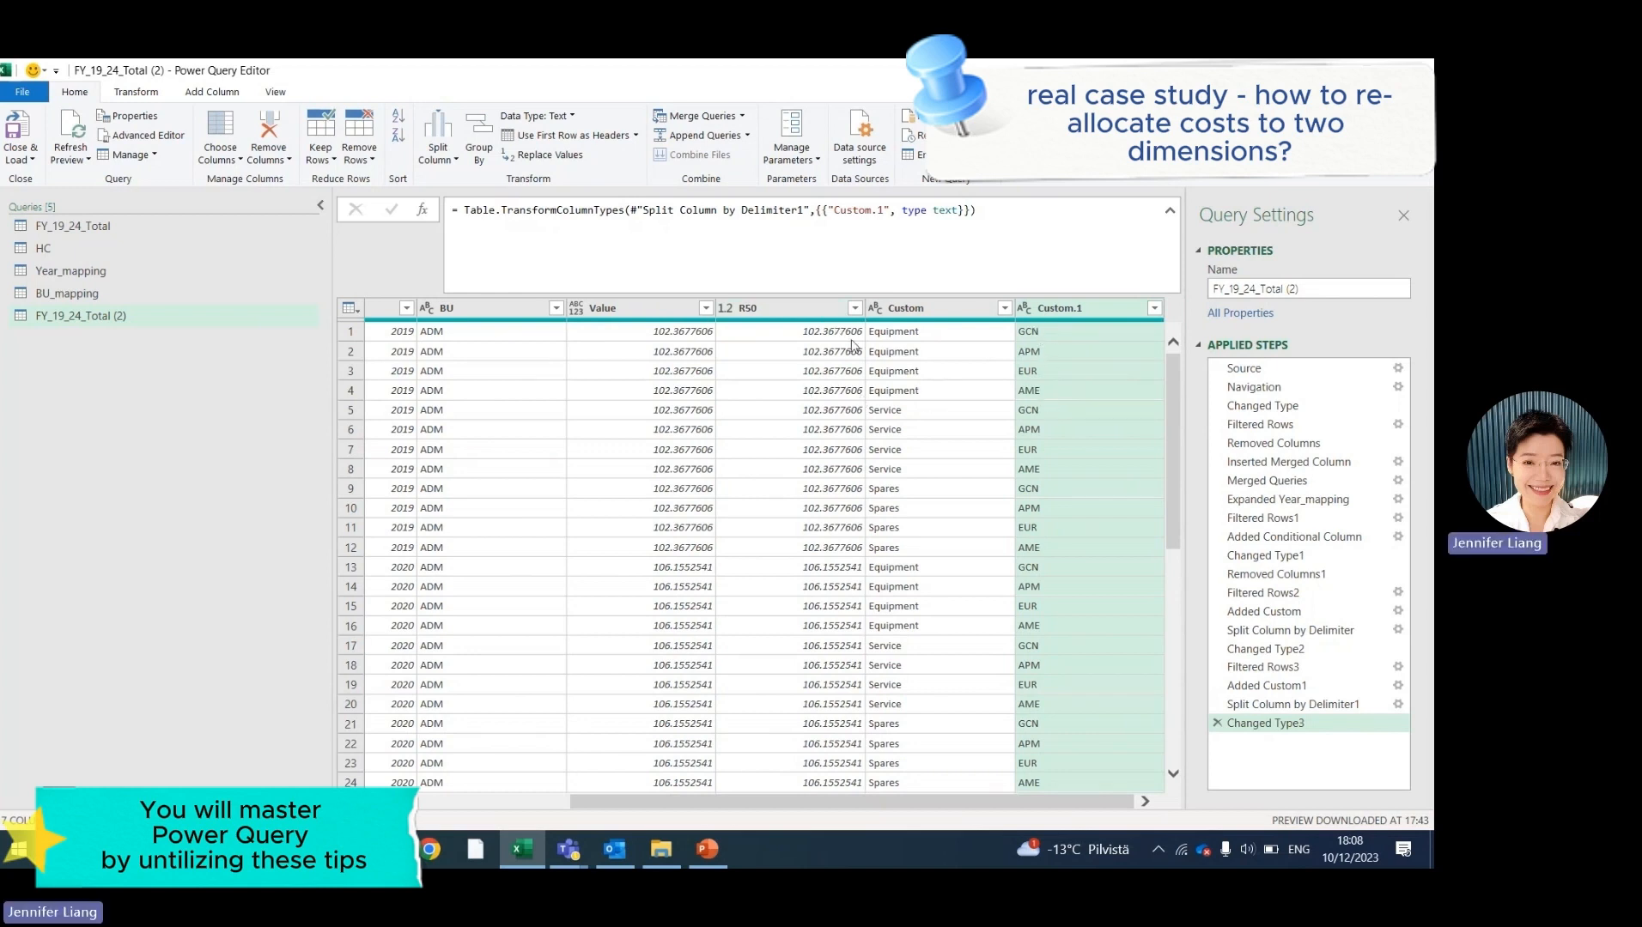
Rename the Custom column to "New BU" and the Custom.1 column to "New area".
{"action": "double_click", "coordinate": [918, 308]}
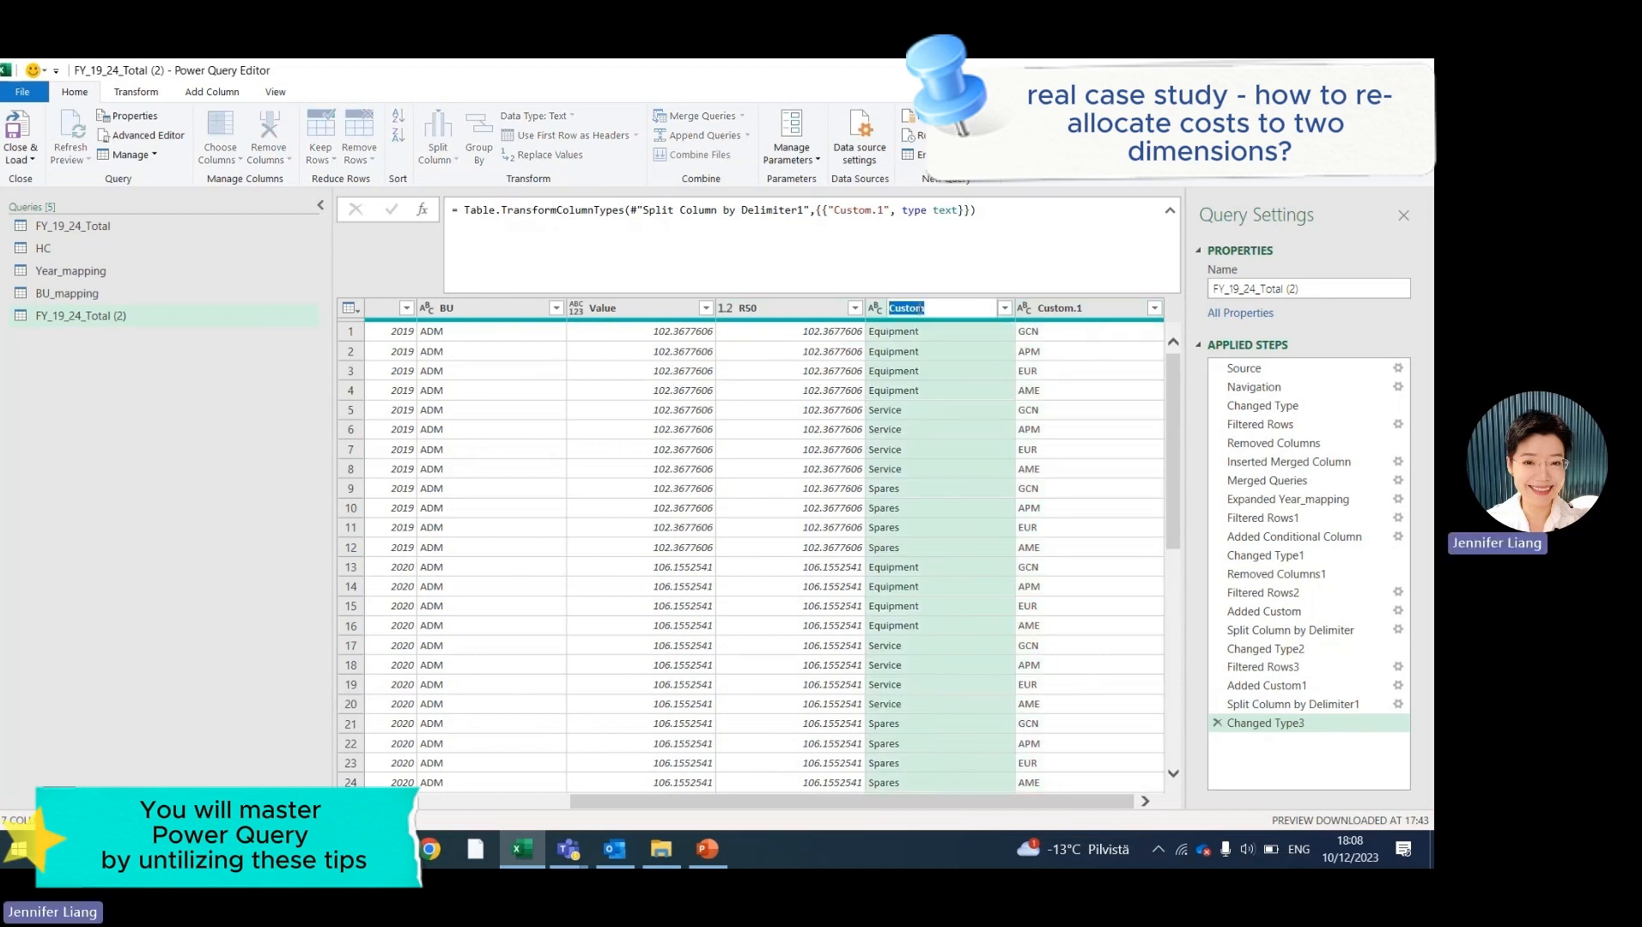
{"action": "type", "text": "nEW"}
{"action": "key", "text": "Return"}
{"action": "double_click", "coordinate": [1078, 310]}
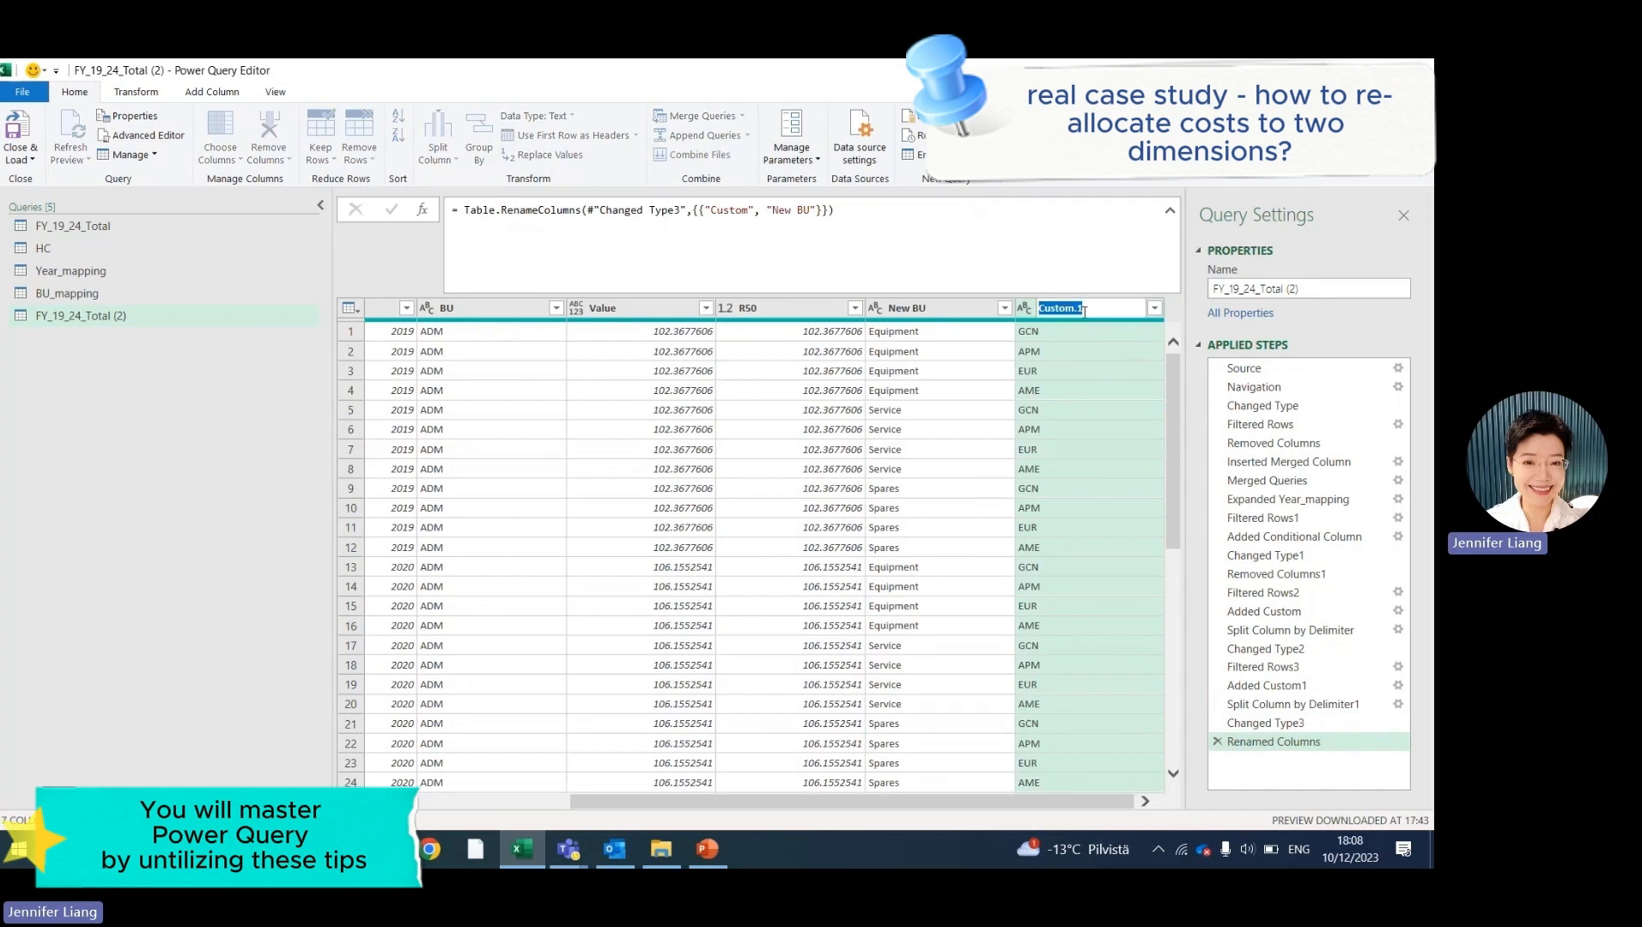
{"action": "type", "text": "New area"}
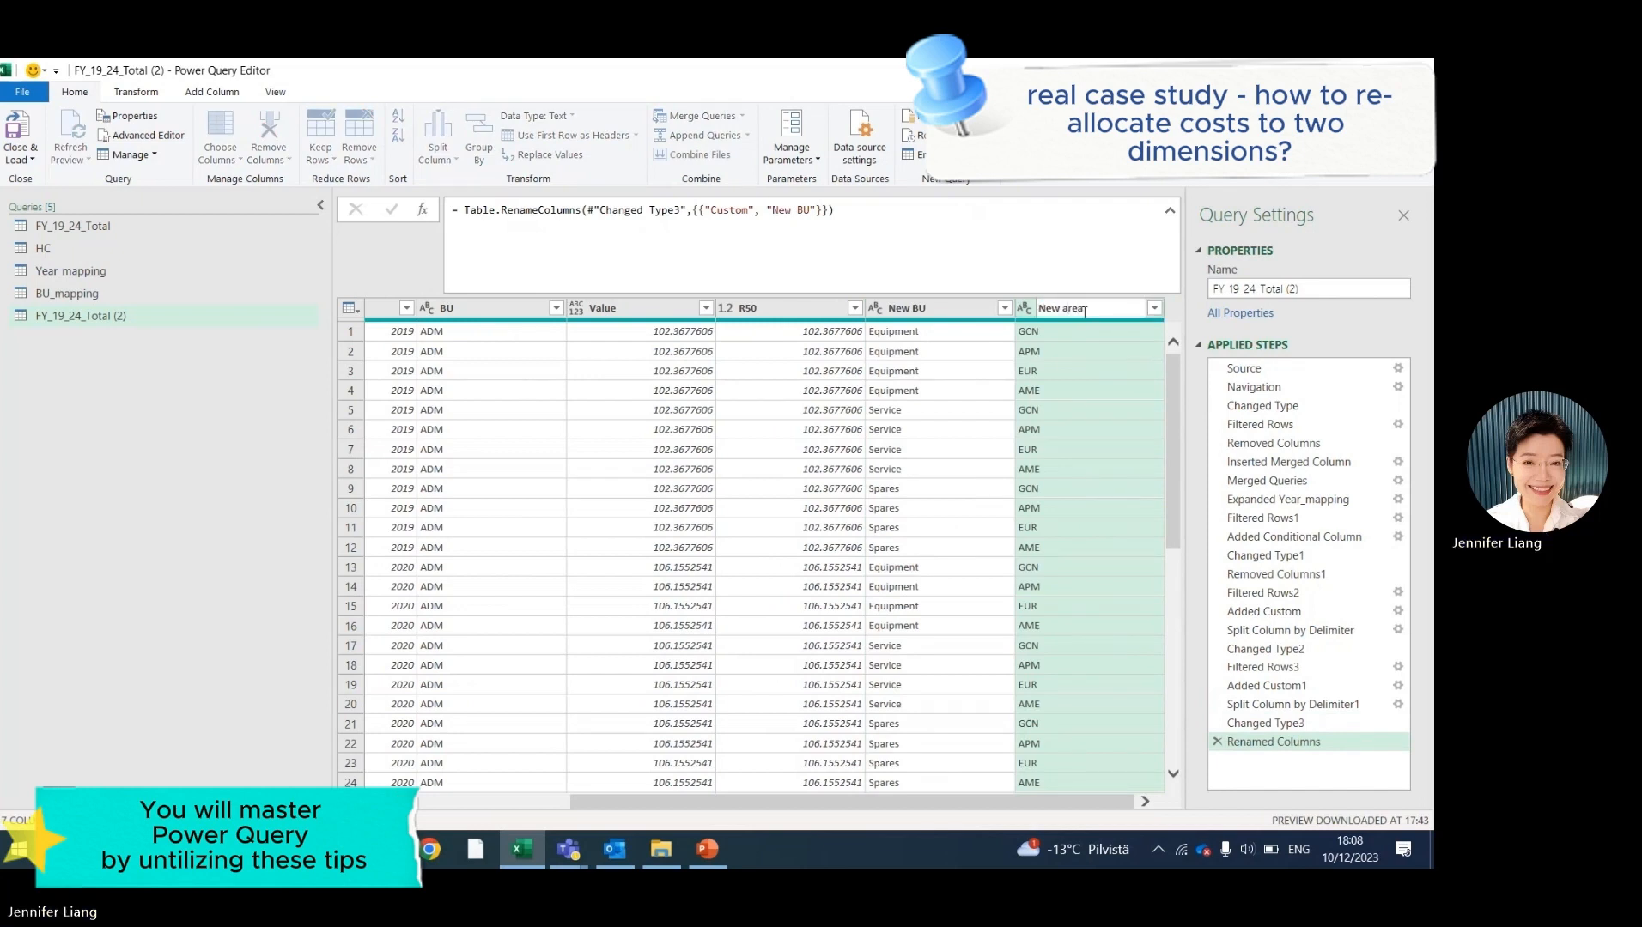
{"action": "key", "text": "Return"}
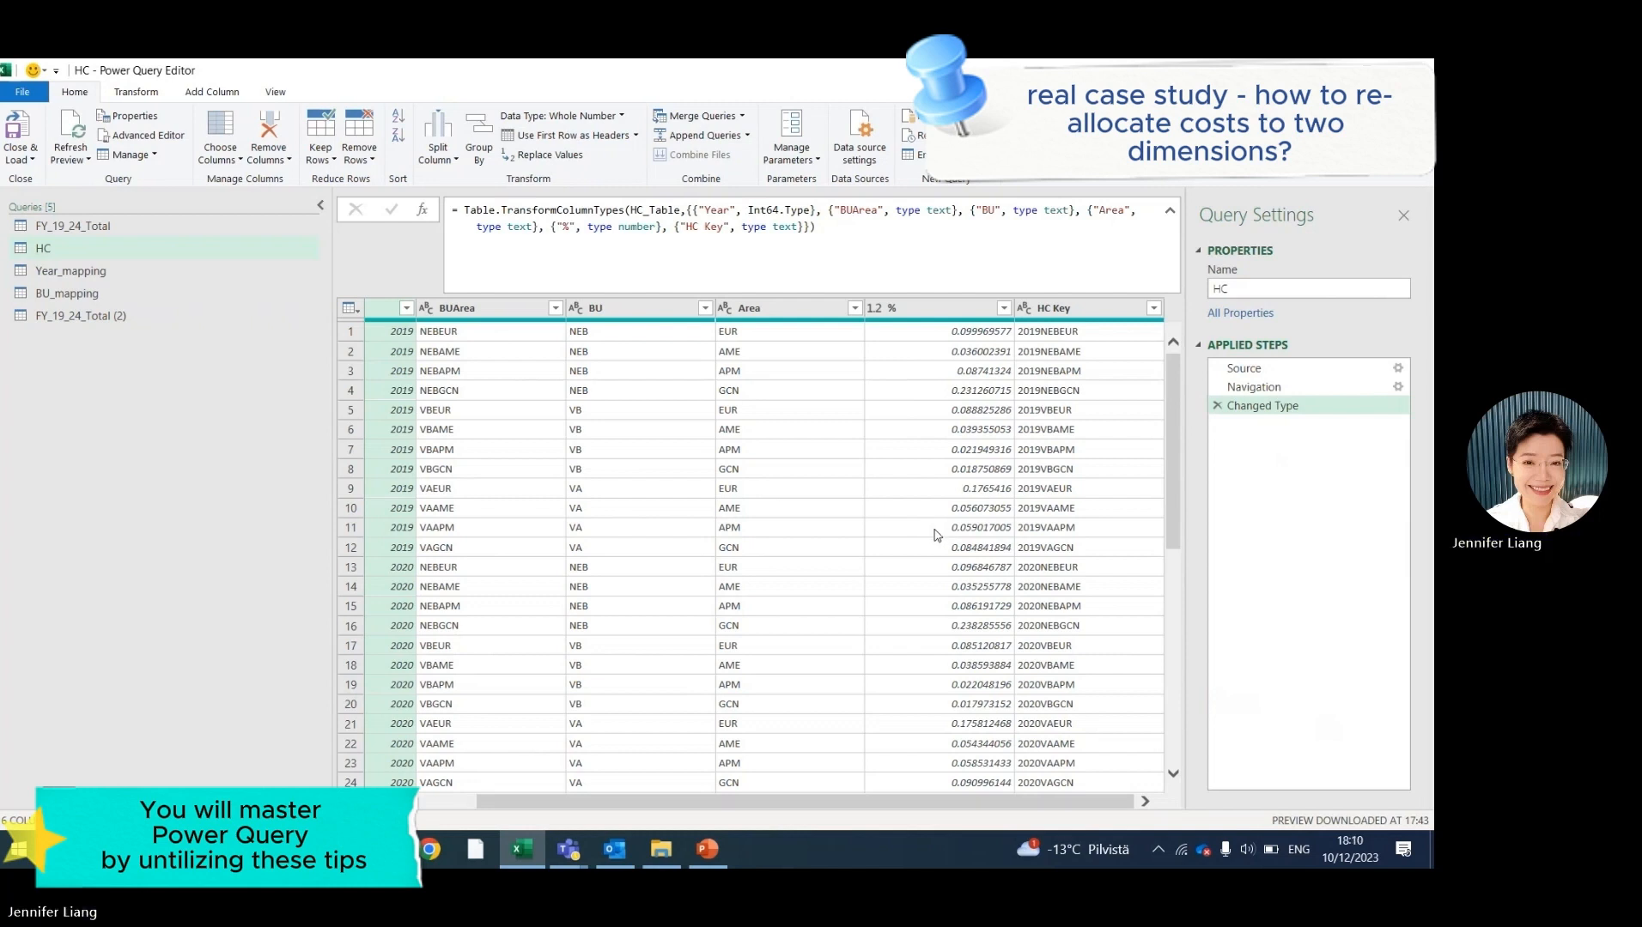
Return to the FY_19_24_Total (2) query and remove its Value column.
{"action": "left_click", "coordinate": [167, 317]}
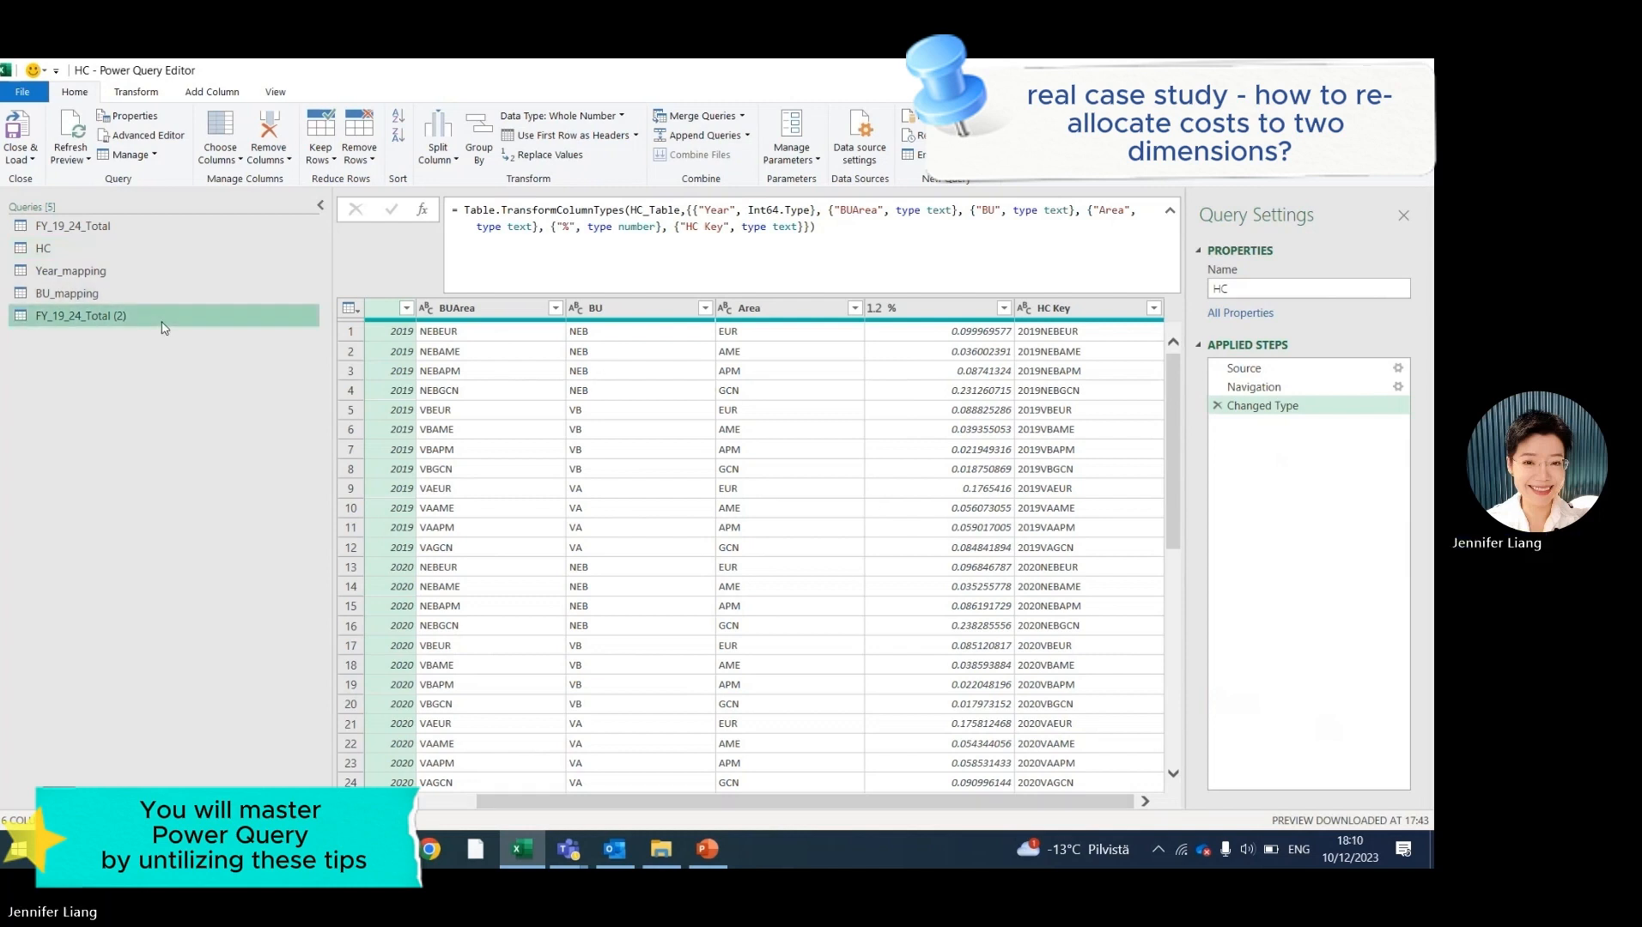
{"action": "left_click_drag", "start_coordinate": [896, 808], "coordinate": [959, 808]}
{"action": "left_click", "coordinate": [777, 311]}
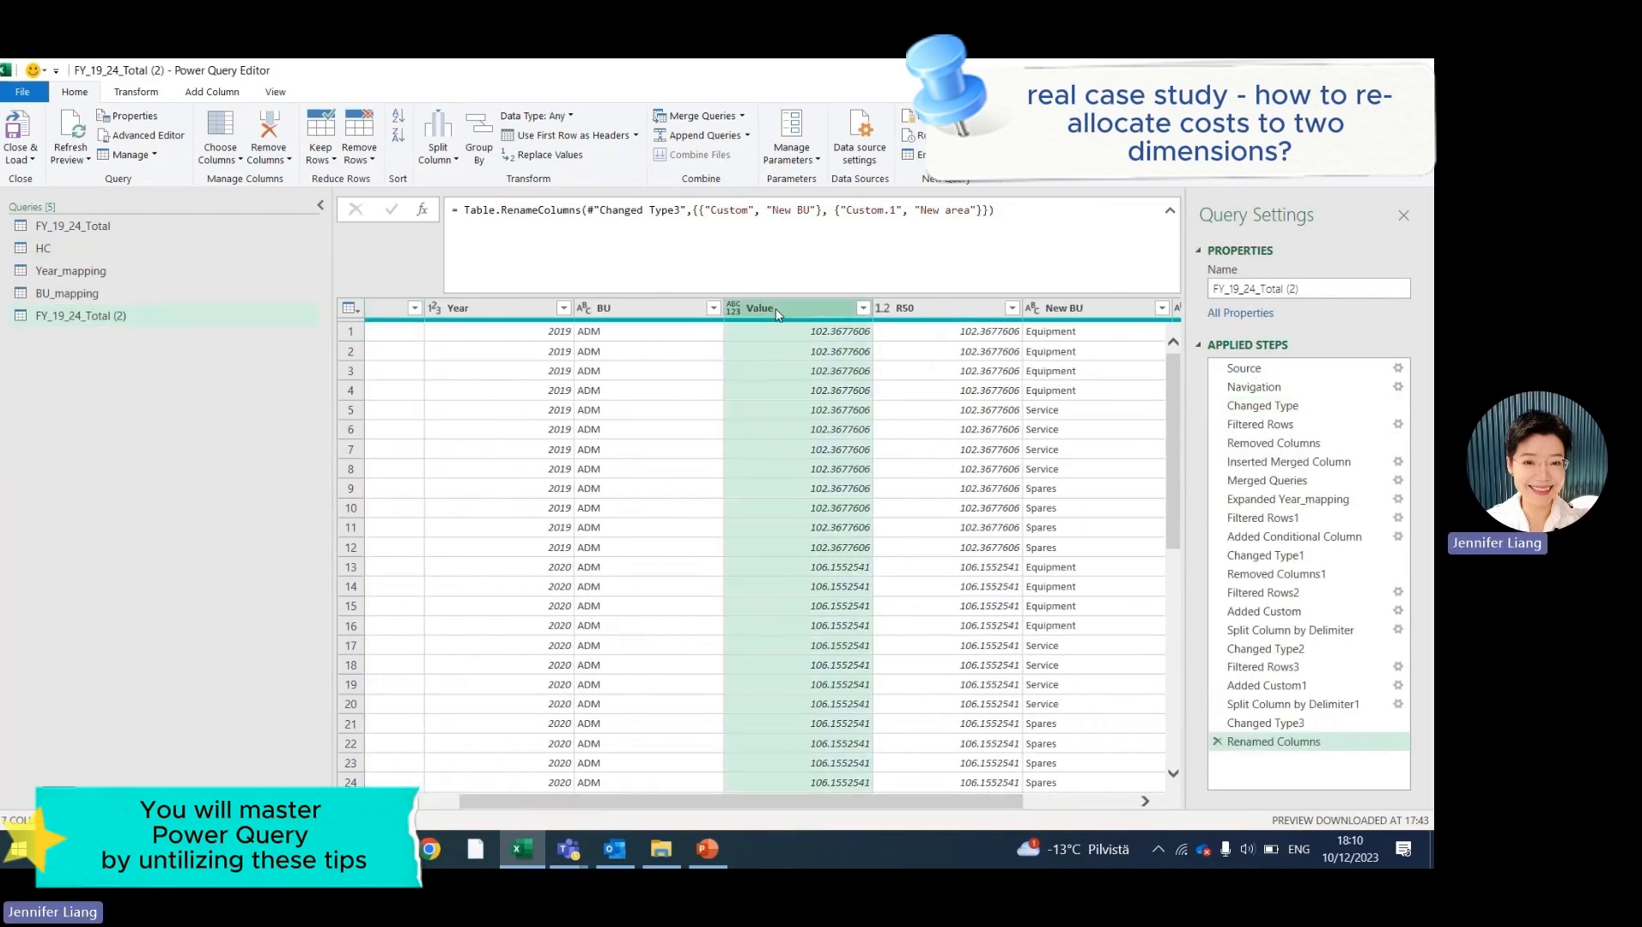
{"action": "right_click", "coordinate": [777, 310]}
{"action": "left_click", "coordinate": [804, 344]}
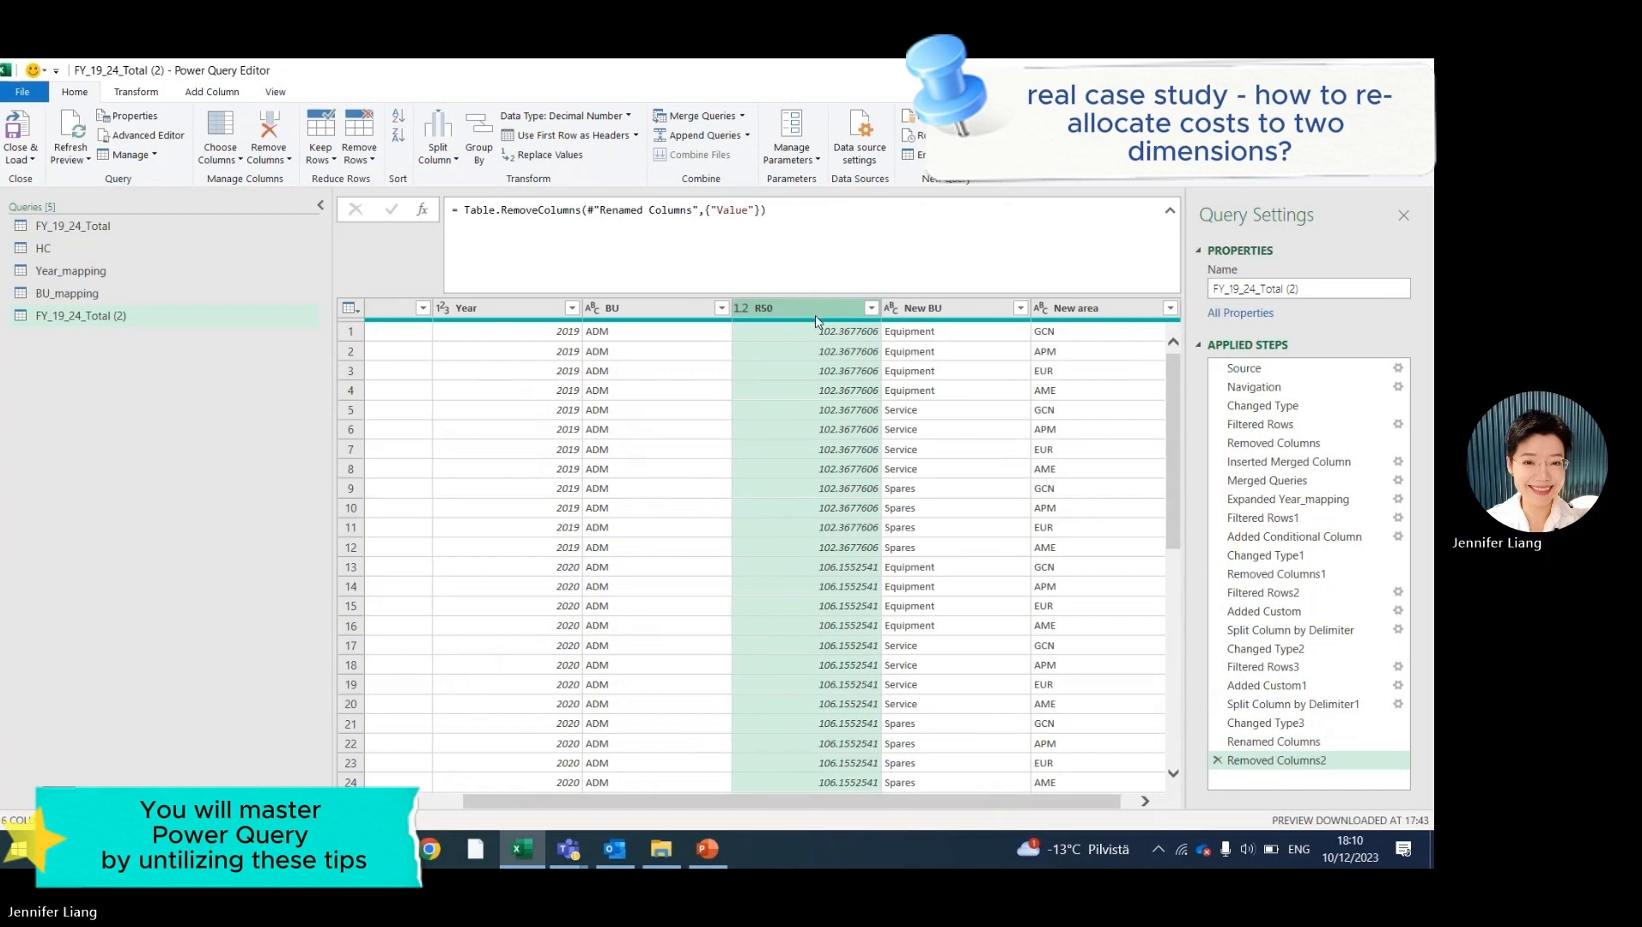
Add a column from examples that combines New BU and New area, using "EquipmentGCN" as the first row's sample value.
{"action": "left_click_drag", "start_coordinate": [1087, 811], "coordinate": [1100, 812]}
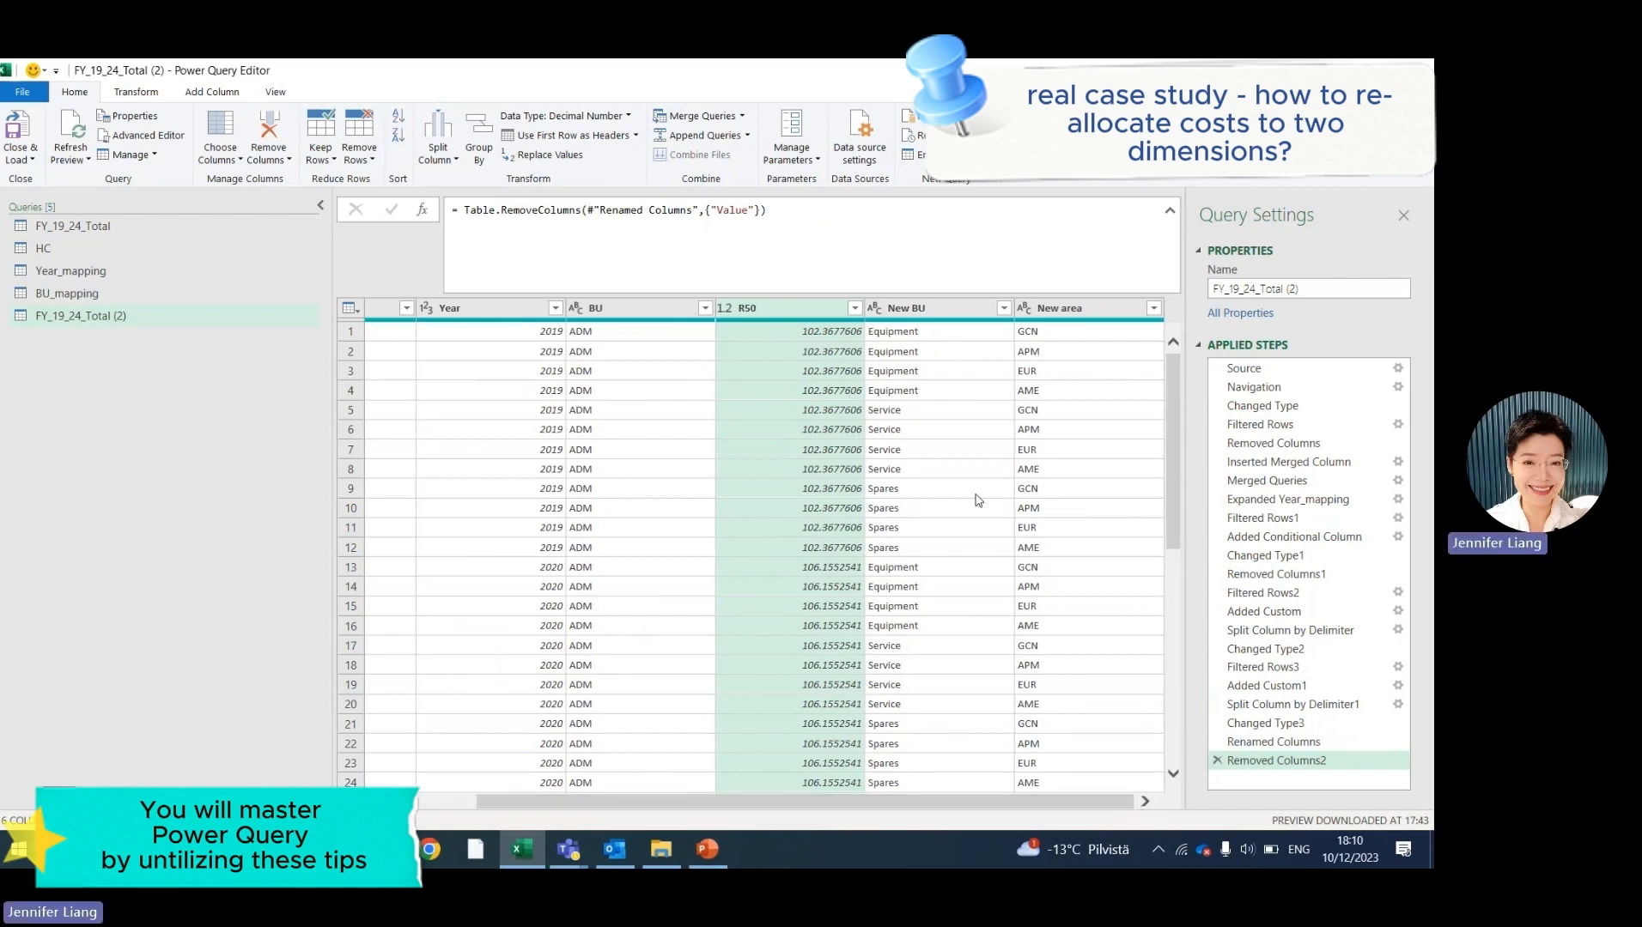
{"action": "left_click", "coordinate": [212, 92]}
{"action": "left_click", "coordinate": [32, 155]}
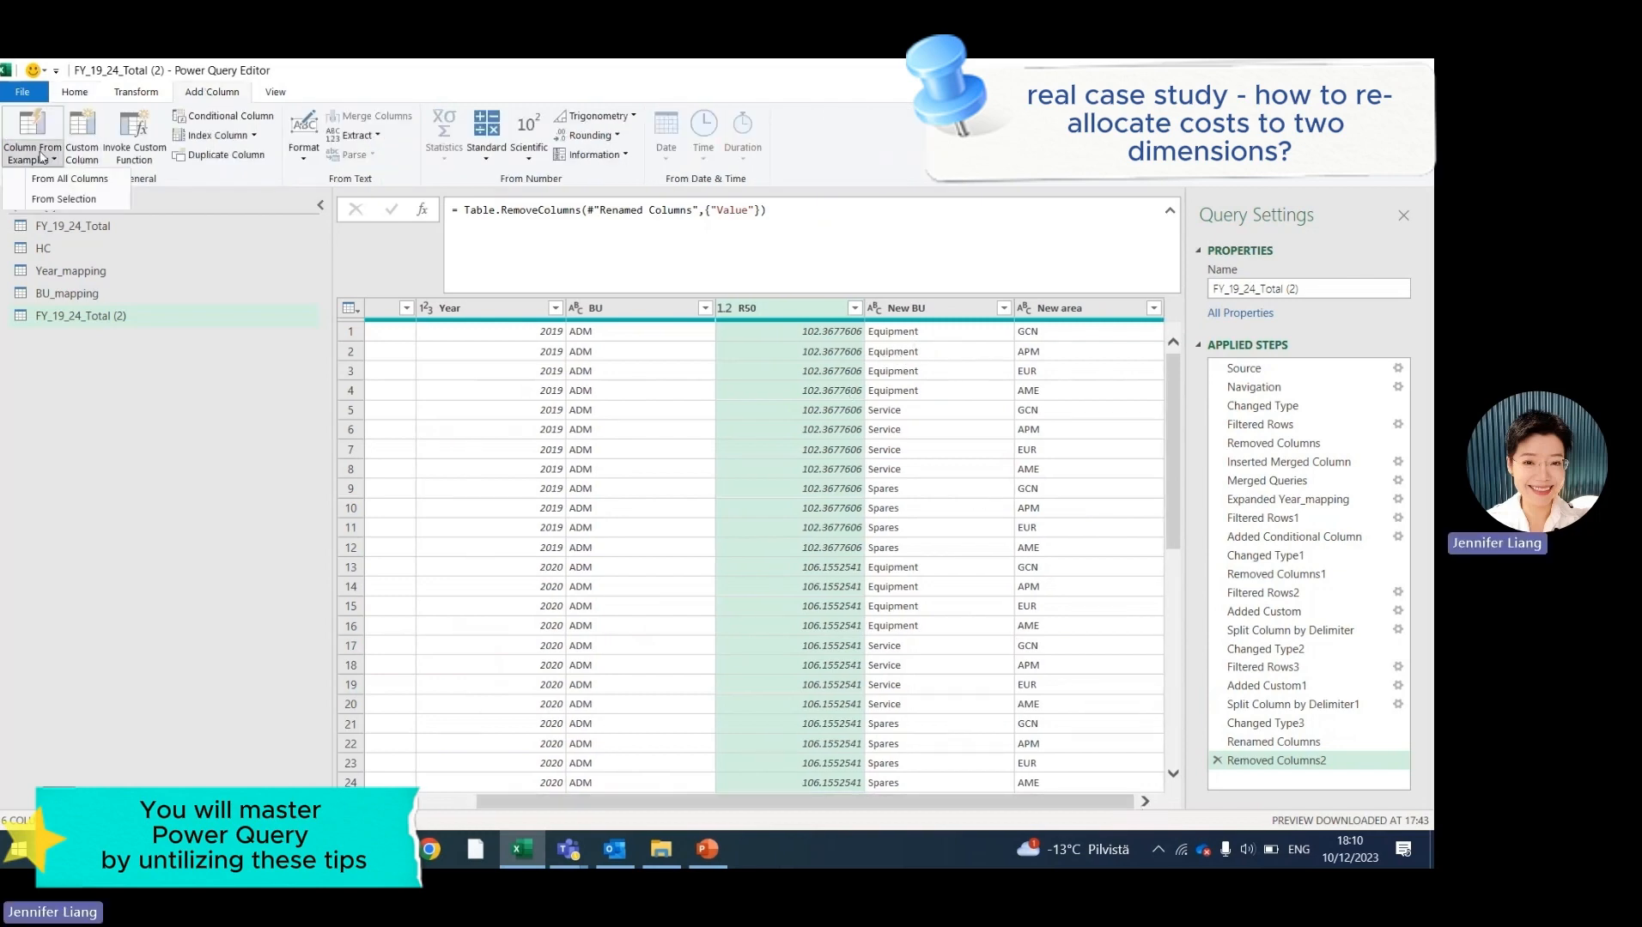
{"action": "left_click", "coordinate": [48, 203]}
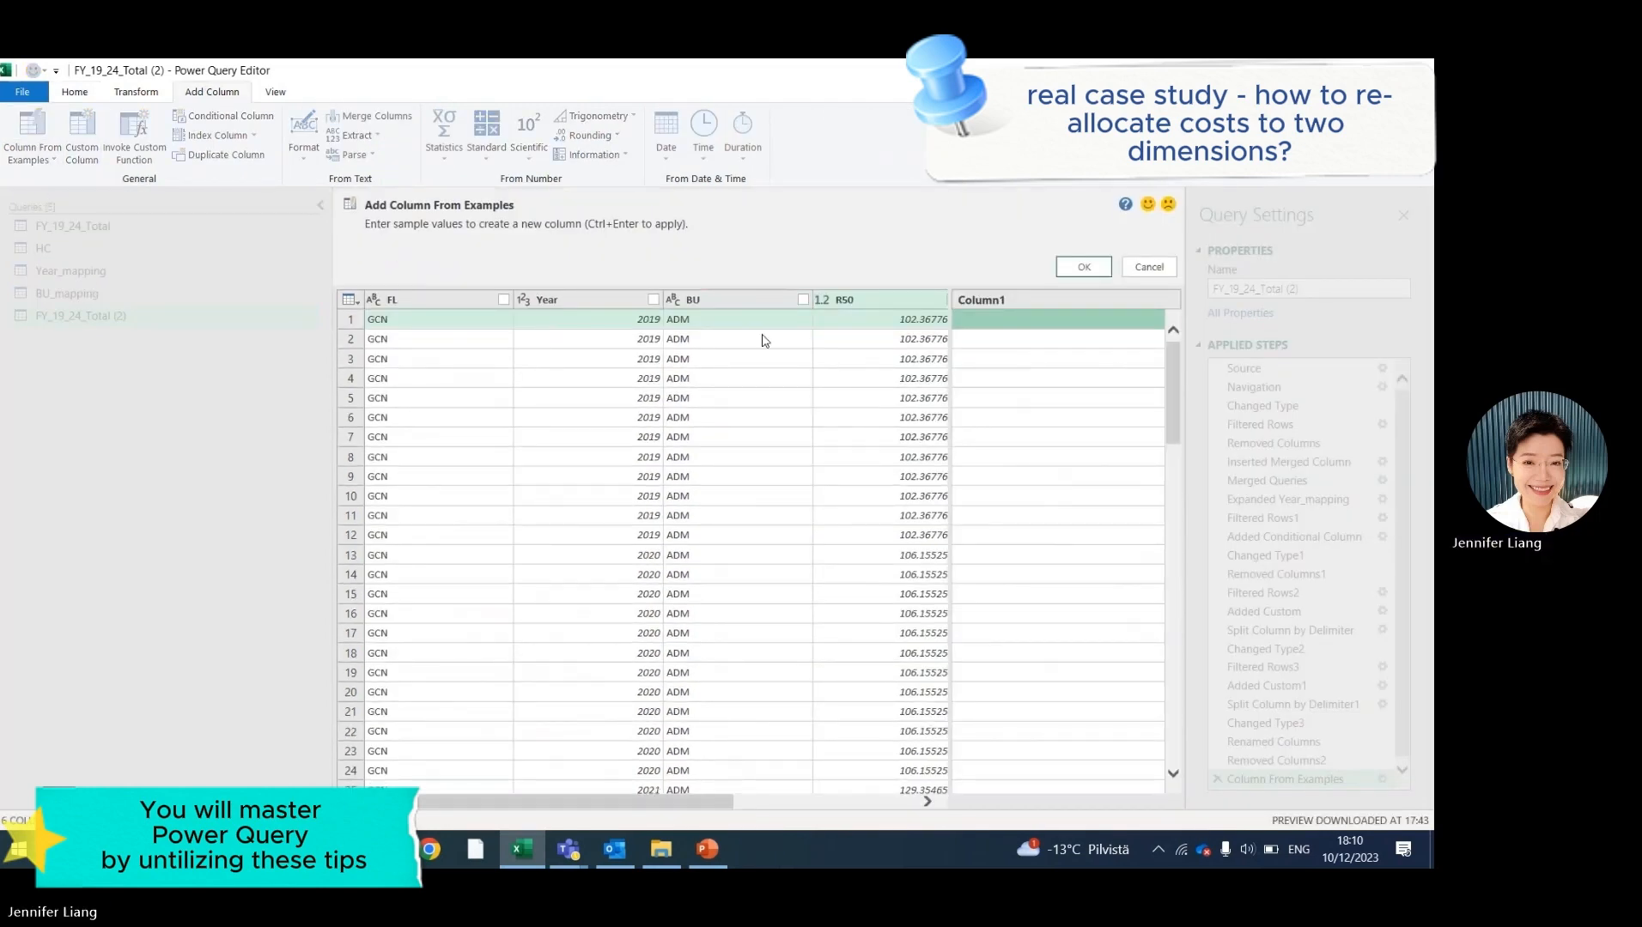
{"action": "left_click_drag", "start_coordinate": [695, 809], "coordinate": [871, 807]}
{"action": "left_click", "coordinate": [787, 300]}
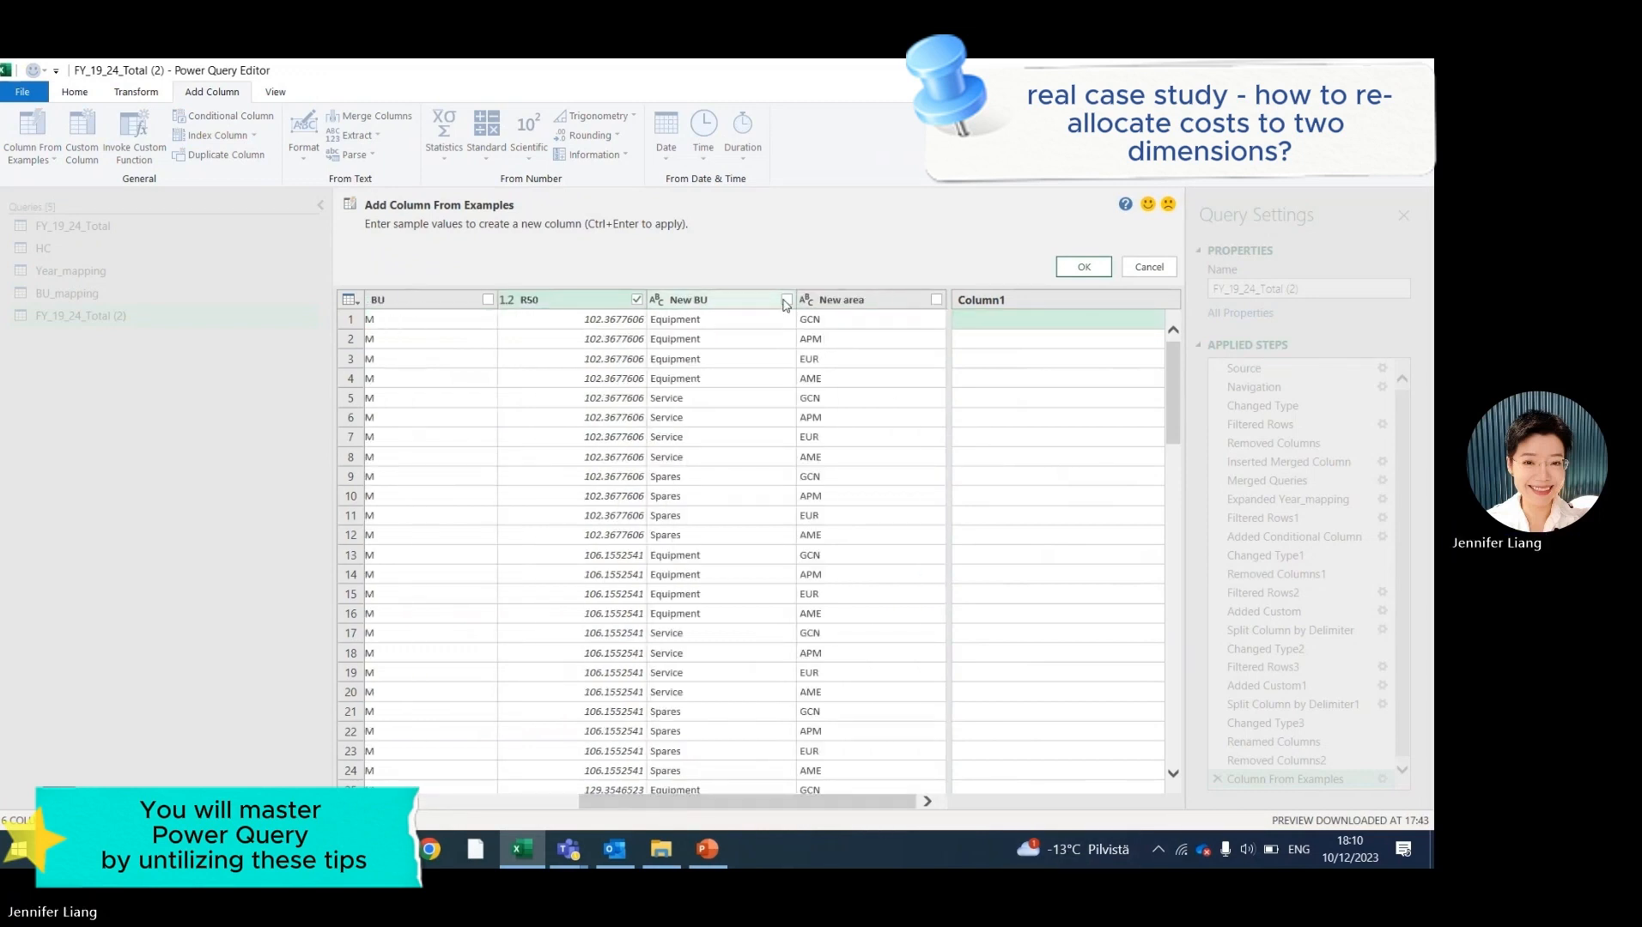
{"action": "left_click", "coordinate": [936, 300]}
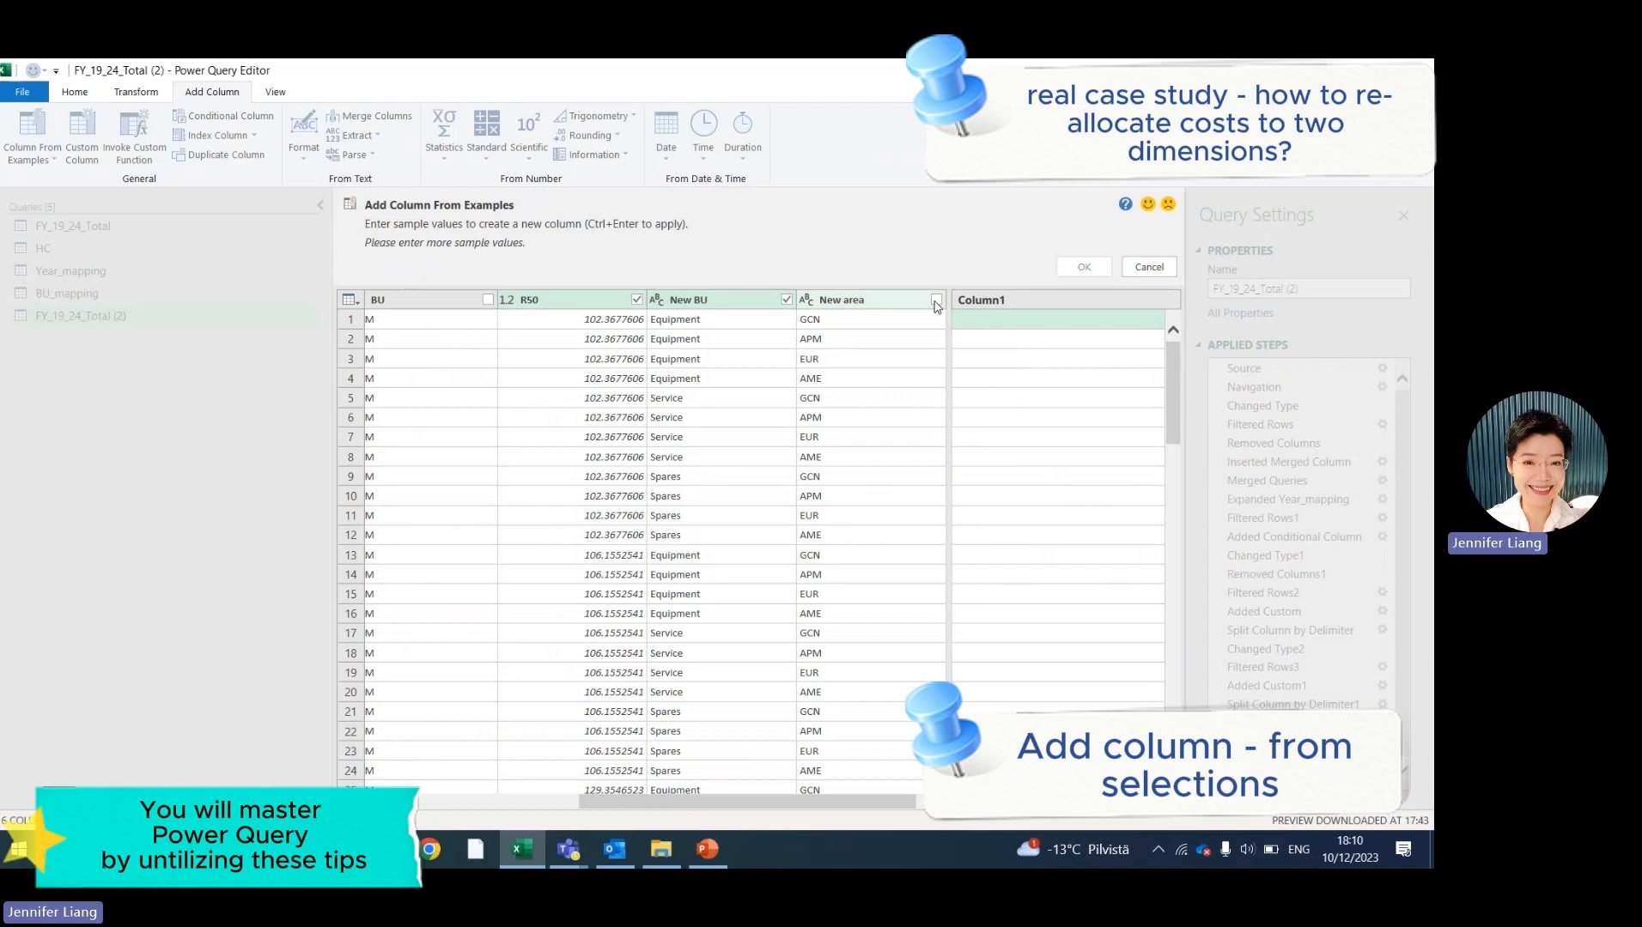
{"action": "left_click", "coordinate": [992, 321]}
{"action": "type", "text": "EquipmentGCN"}
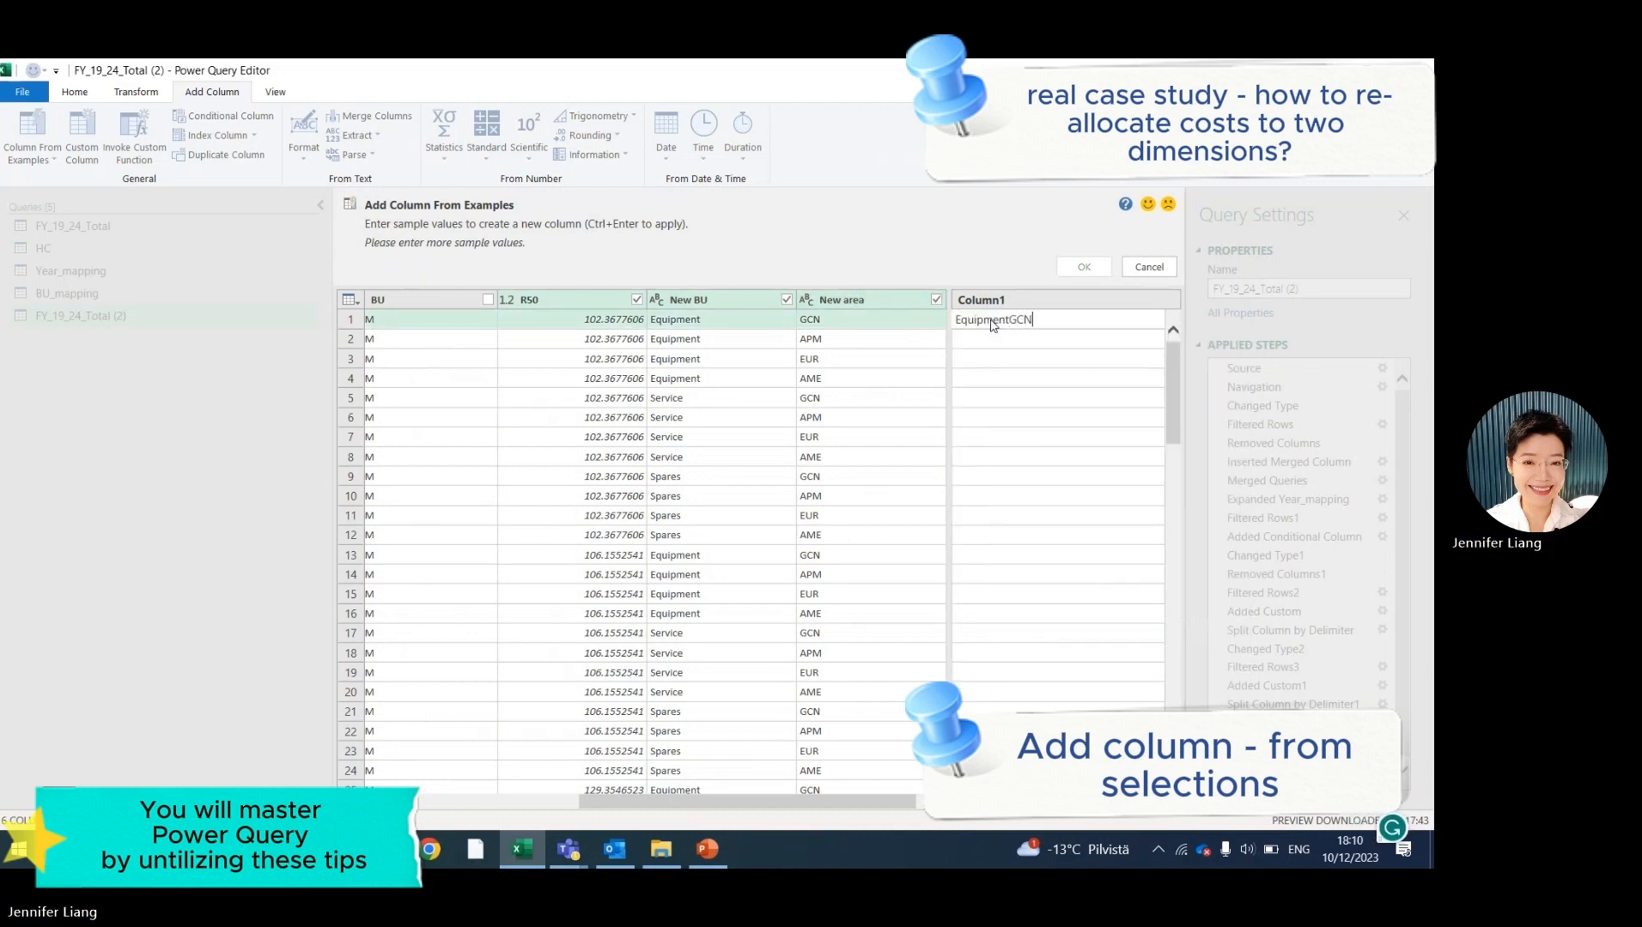
{"action": "key", "text": "Return"}
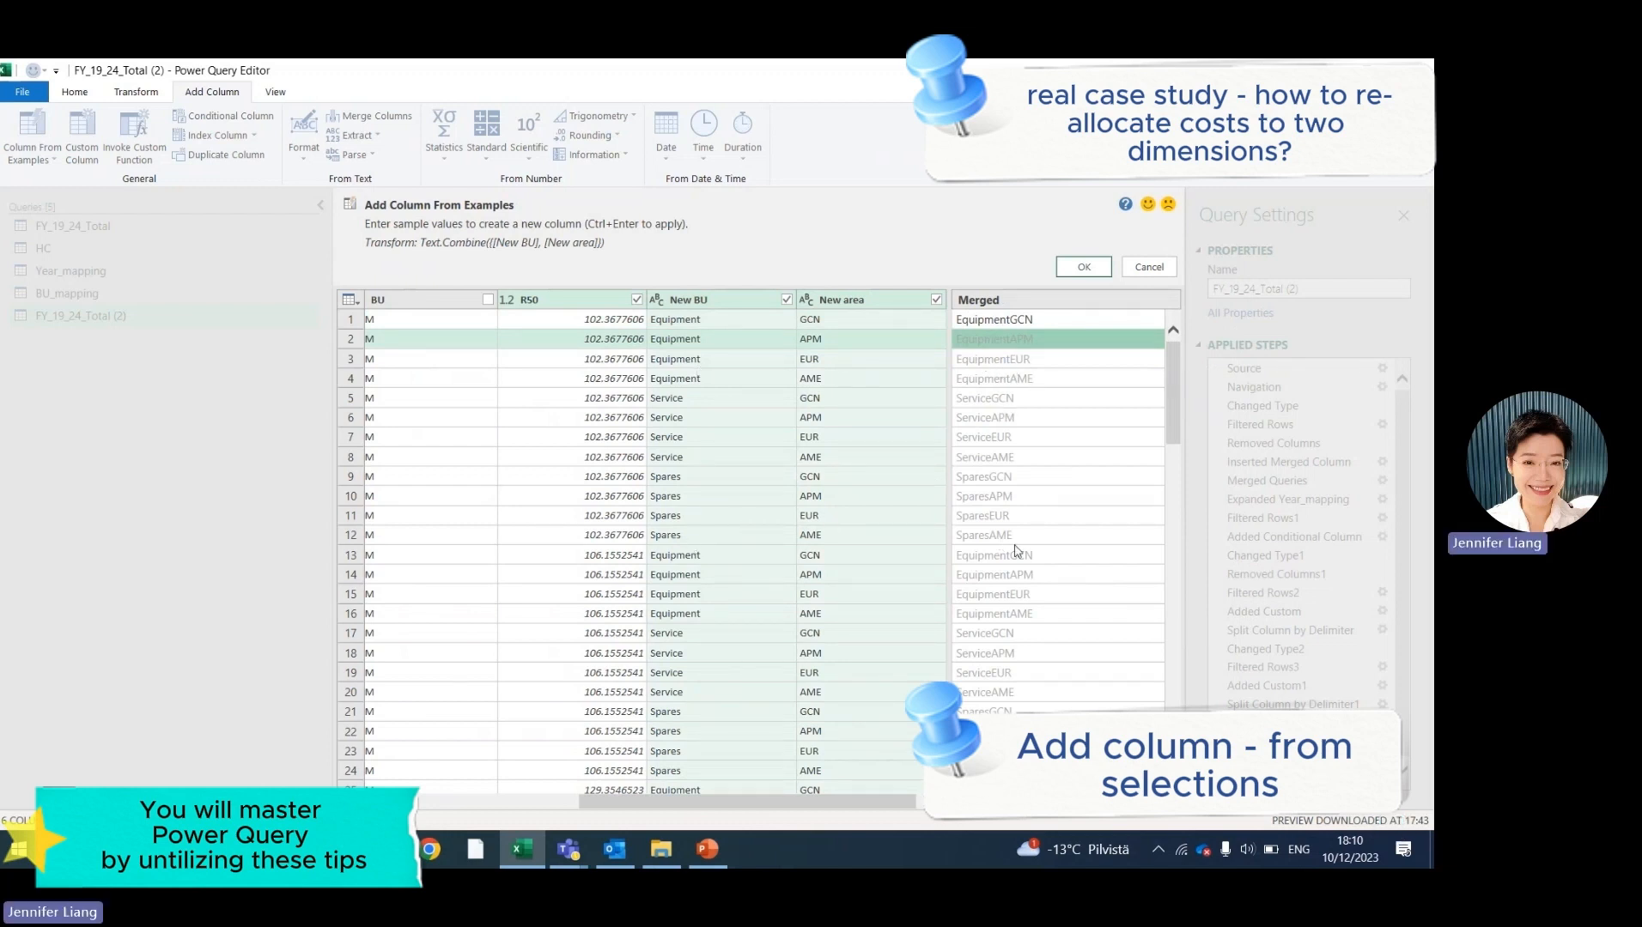
{"action": "scroll", "coordinate": [1022, 554], "scroll_direction": "down", "scroll_amount": 18}
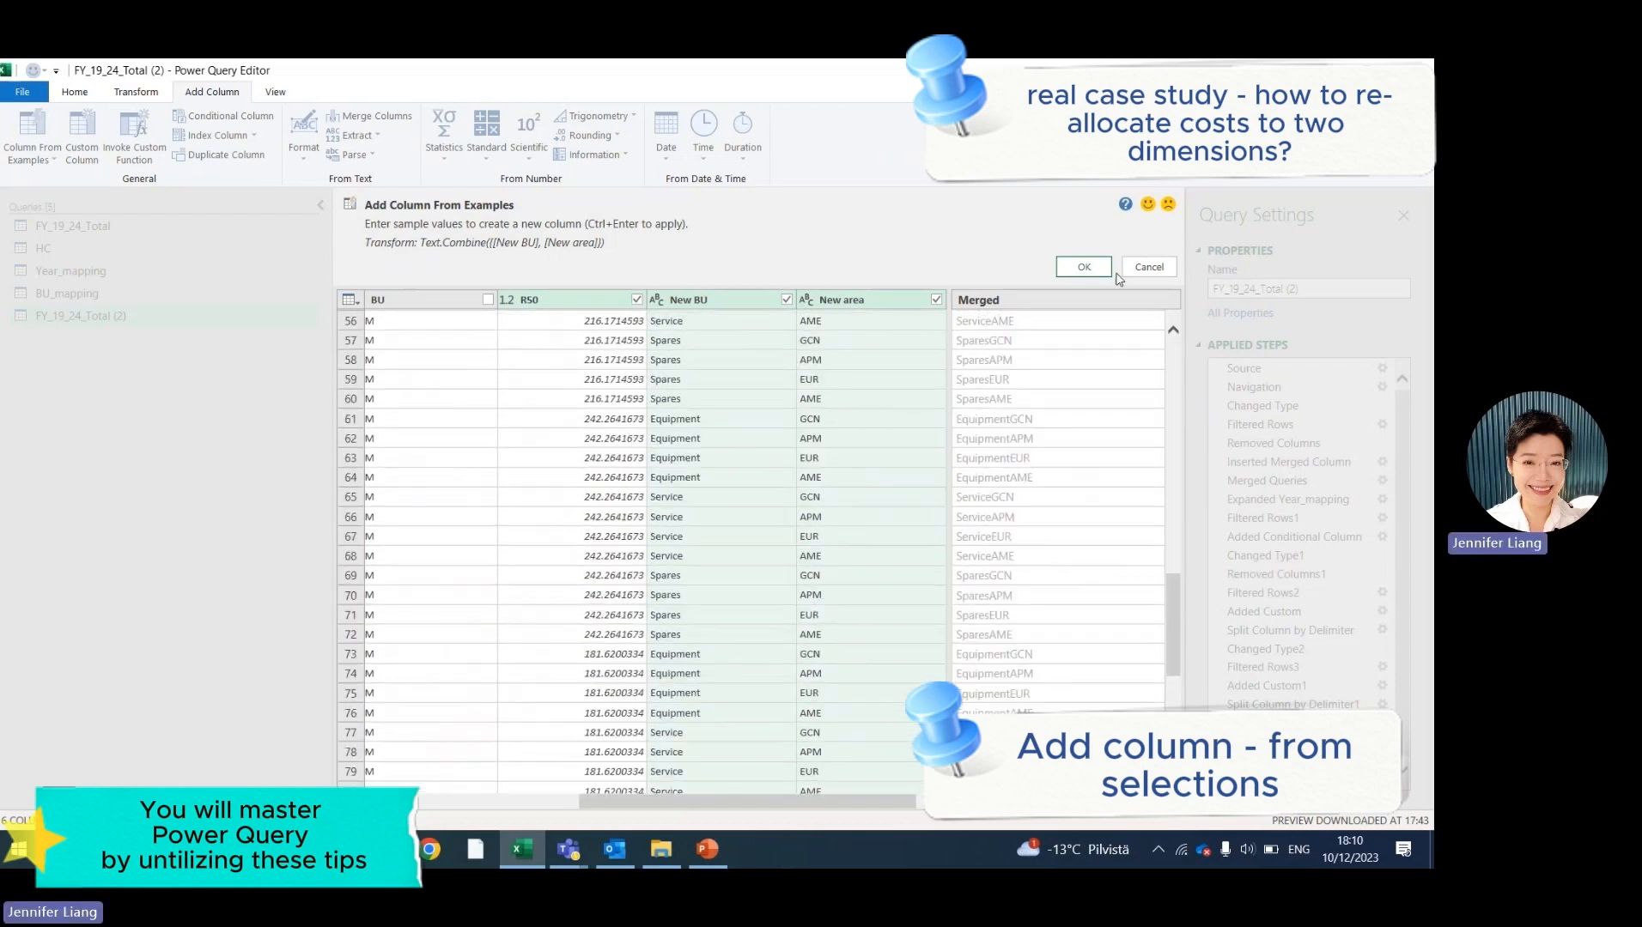
{"action": "left_click", "coordinate": [1084, 267]}
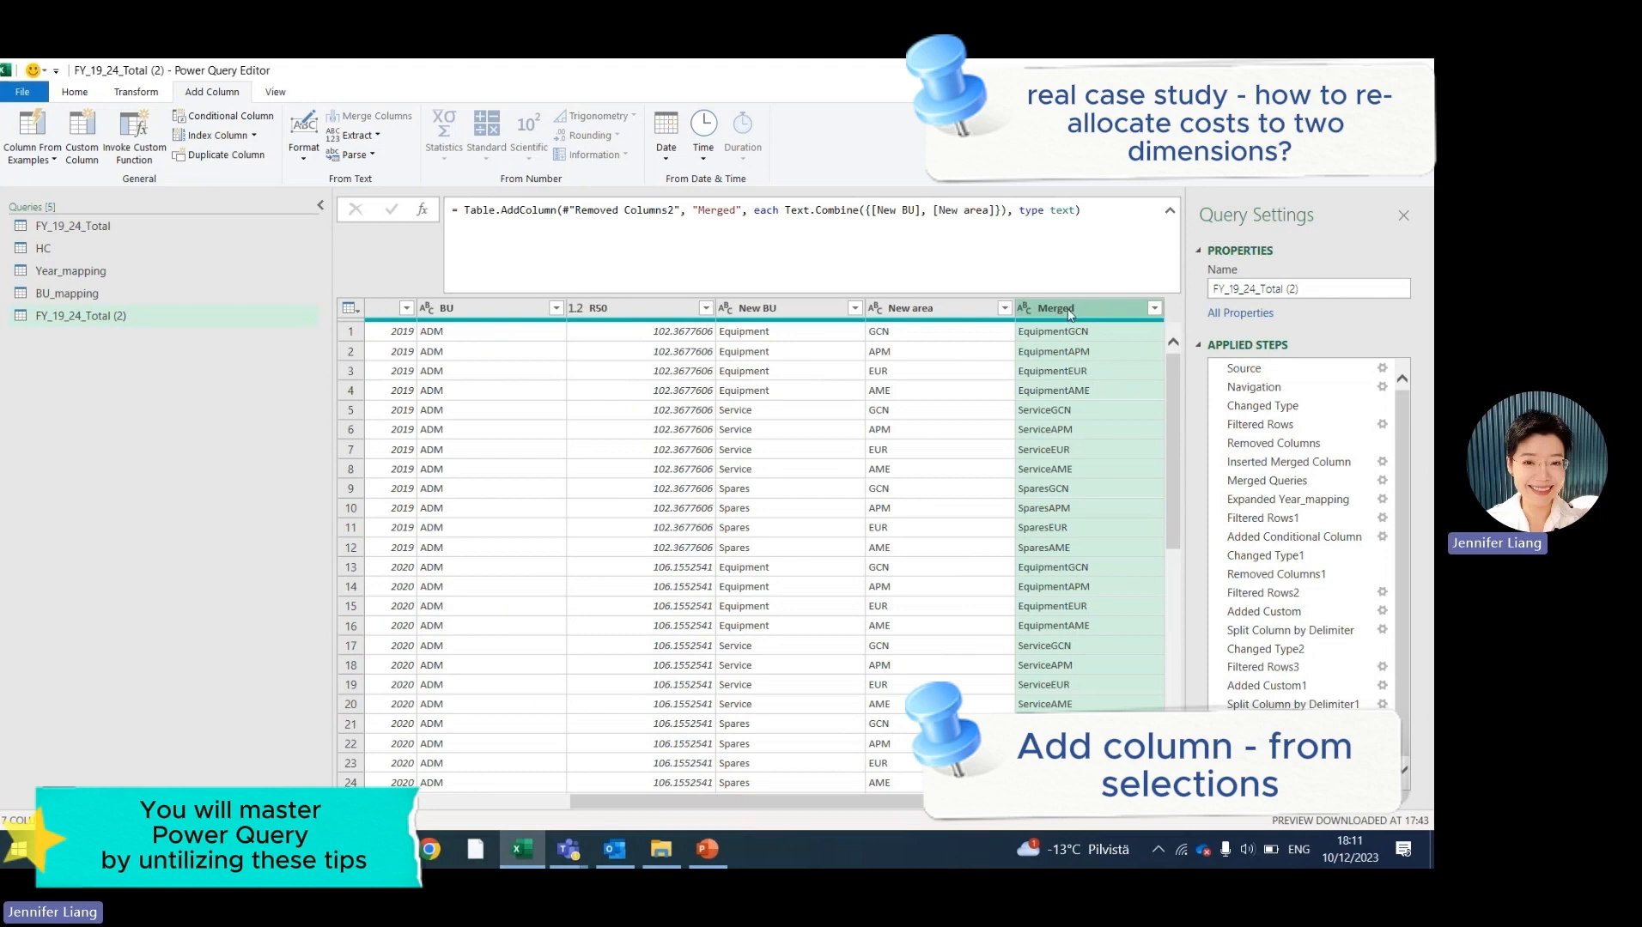
Check how the HC Key column is built in the HC query, and remove the merged column from FY_19_24_Total (2).
{"action": "left_click", "coordinate": [78, 249]}
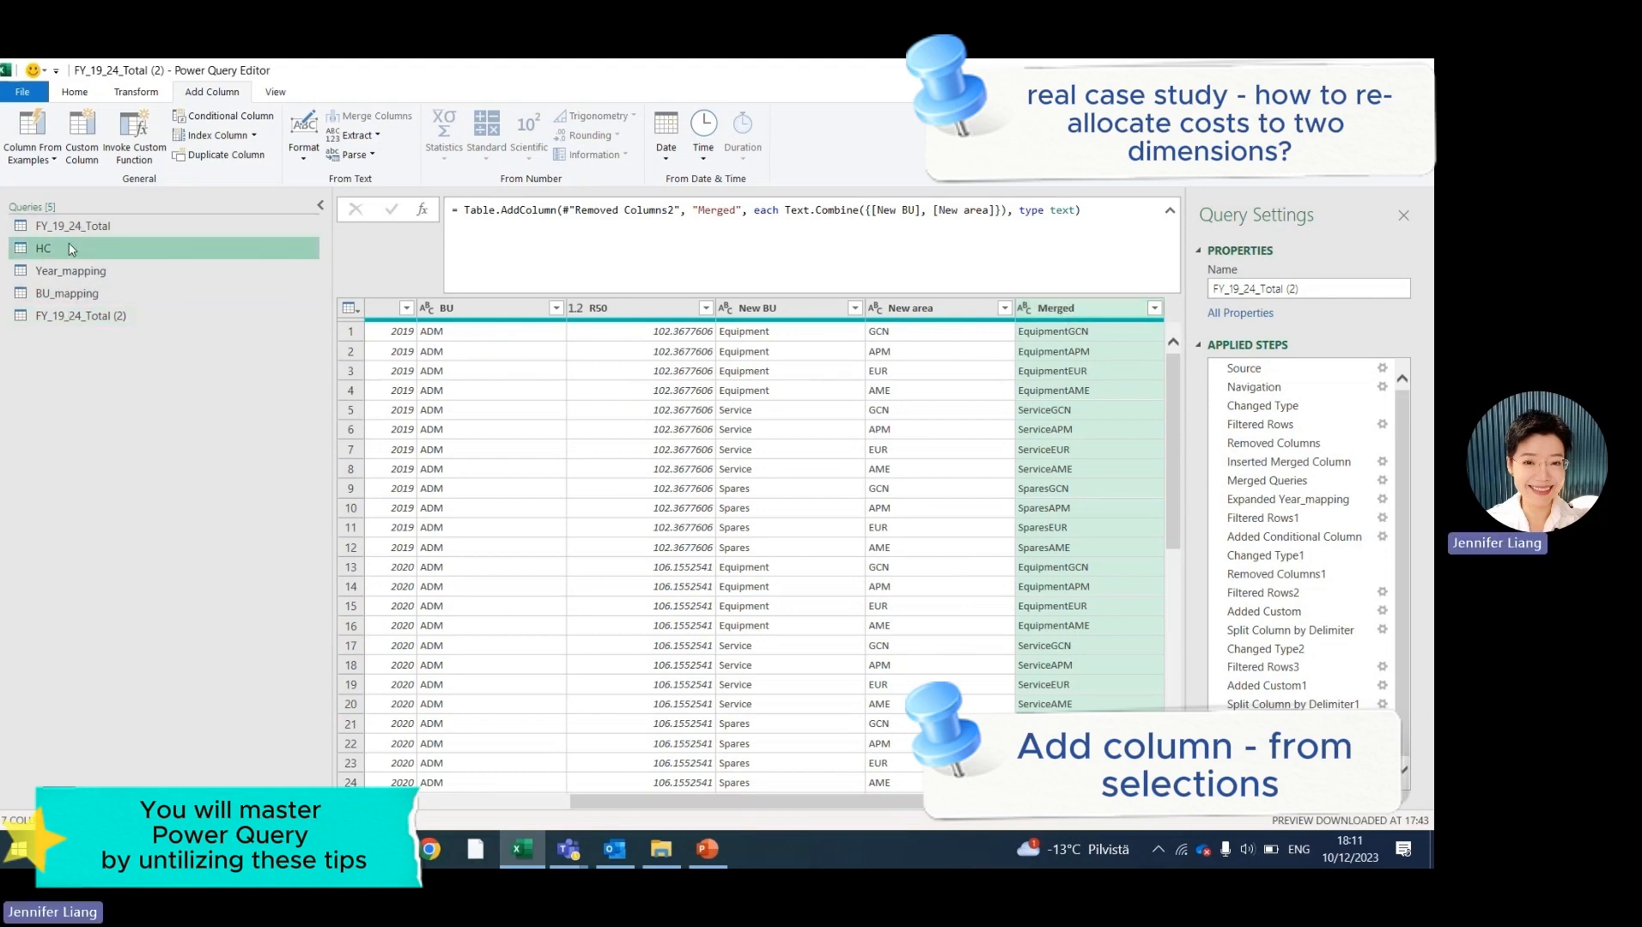
{"action": "left_click_drag", "start_coordinate": [1020, 803], "coordinate": [1145, 822]}
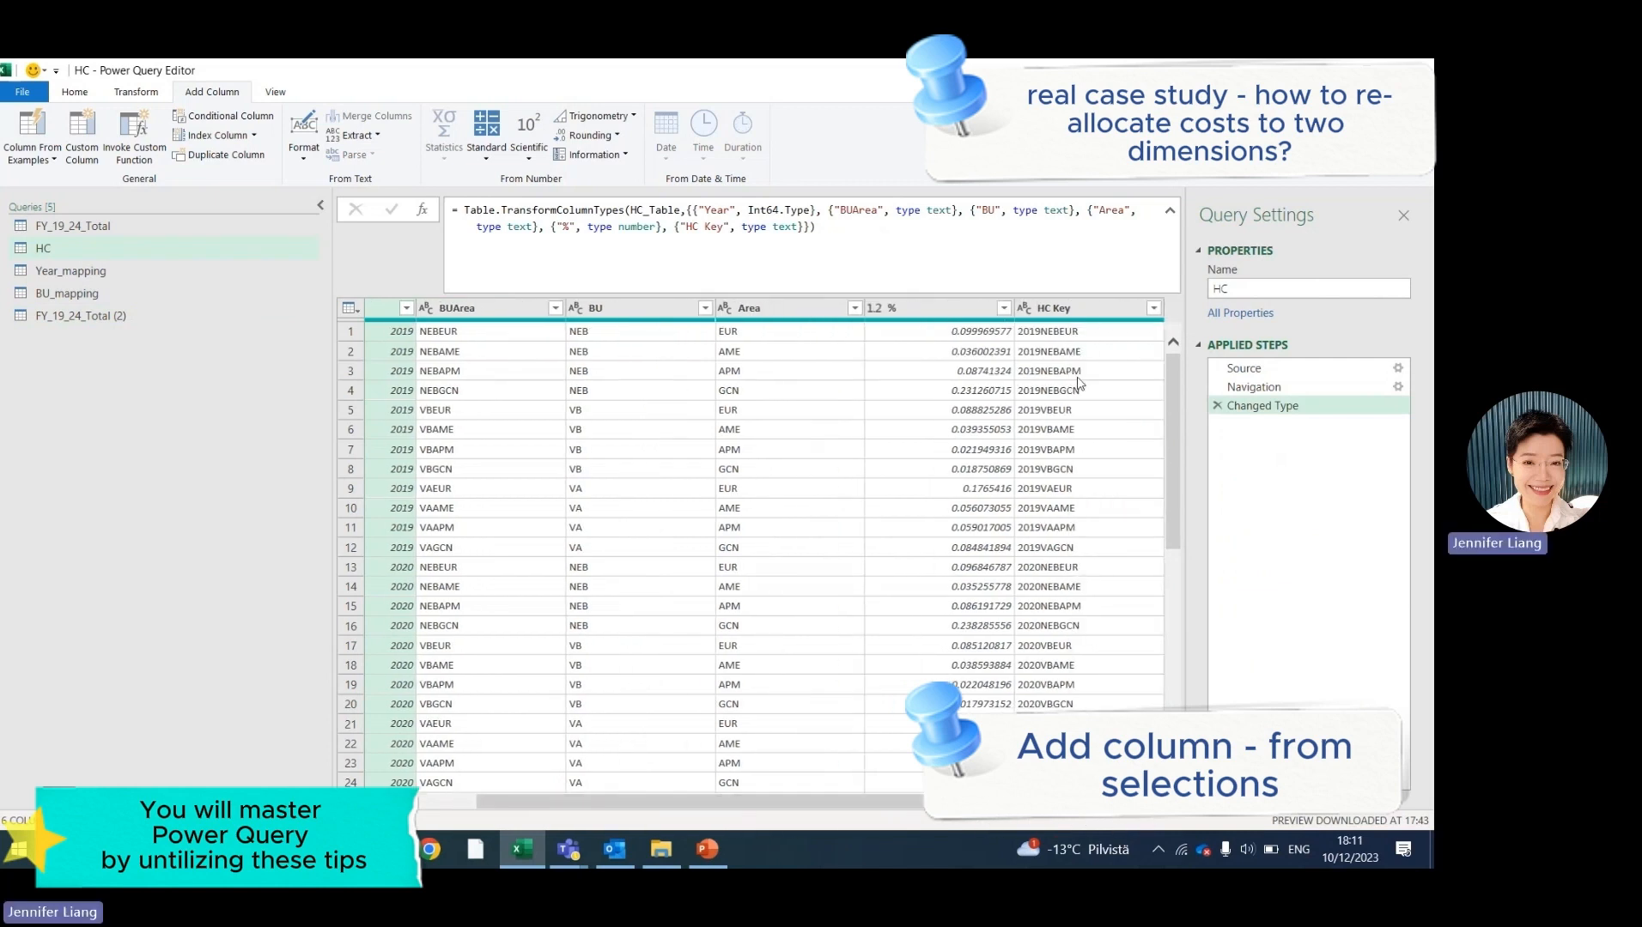
{"action": "left_click", "coordinate": [1111, 311]}
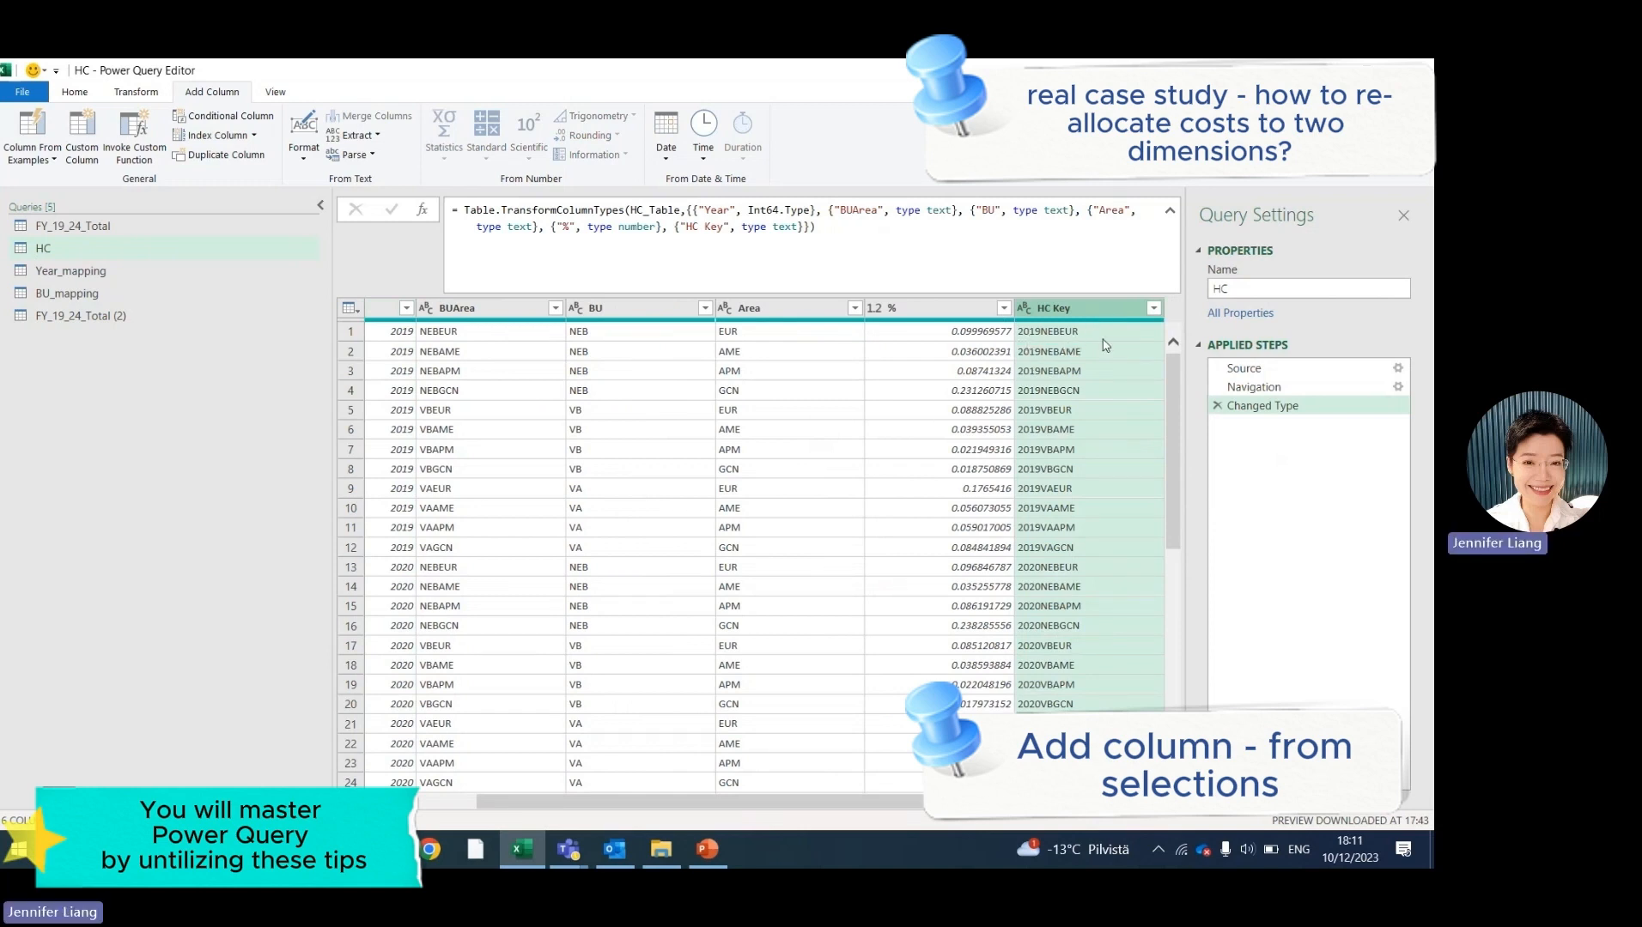
{"action": "left_click", "coordinate": [110, 229]}
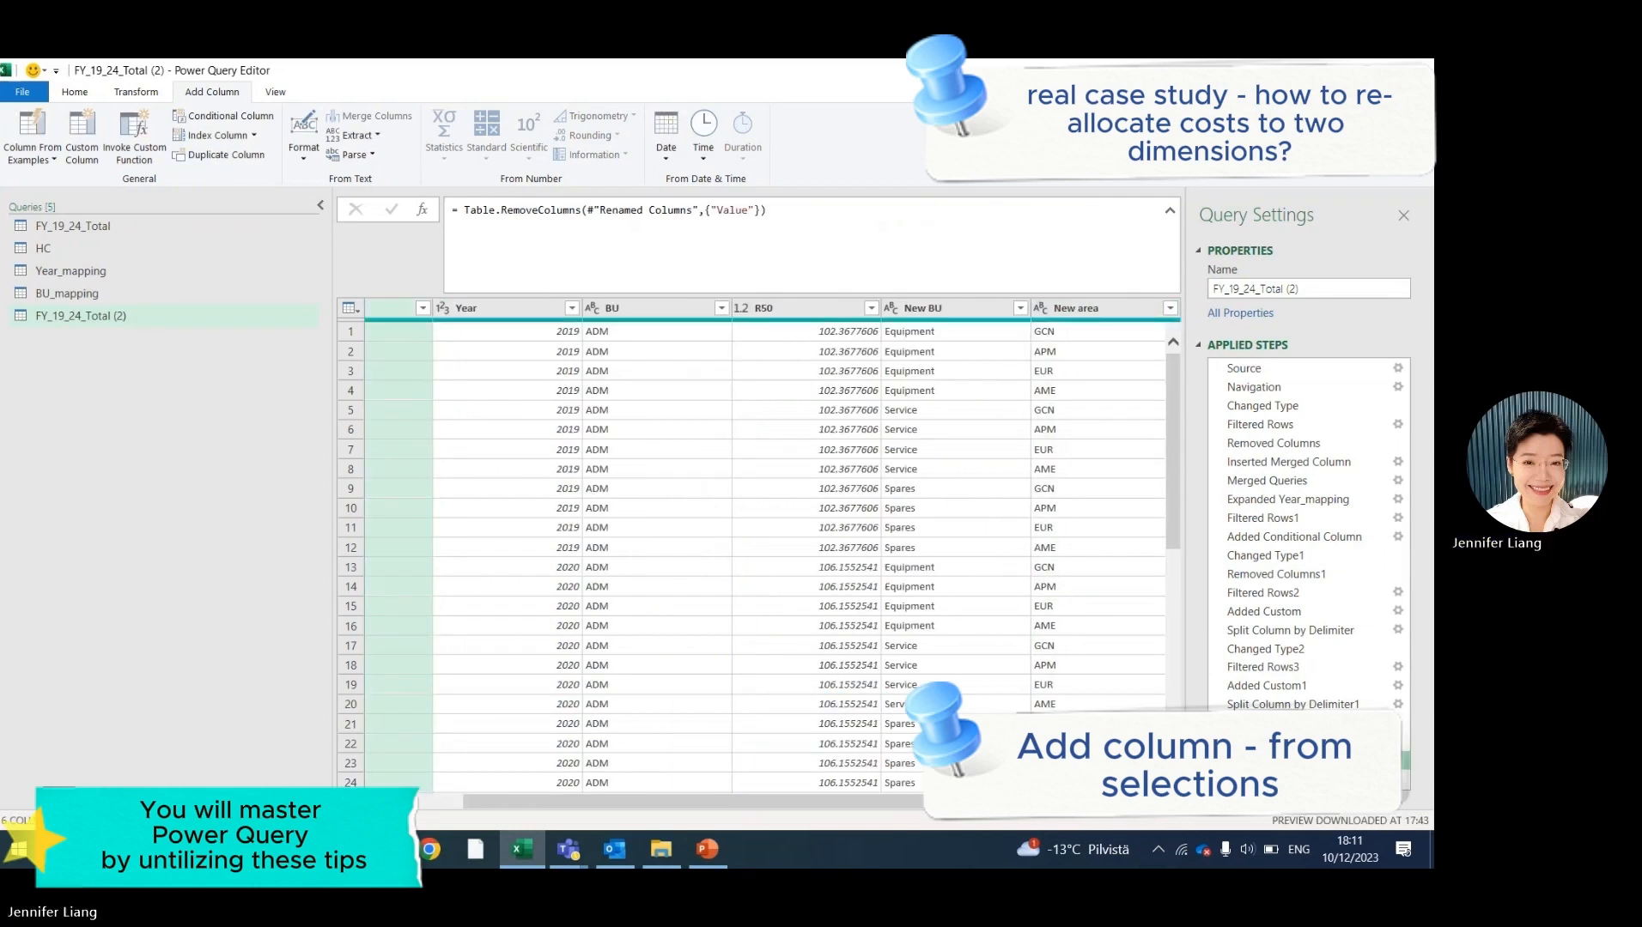
Start a column from examples based on the selection, including Year, New BU and New area as source columns.
{"action": "left_click", "coordinate": [17, 159]}
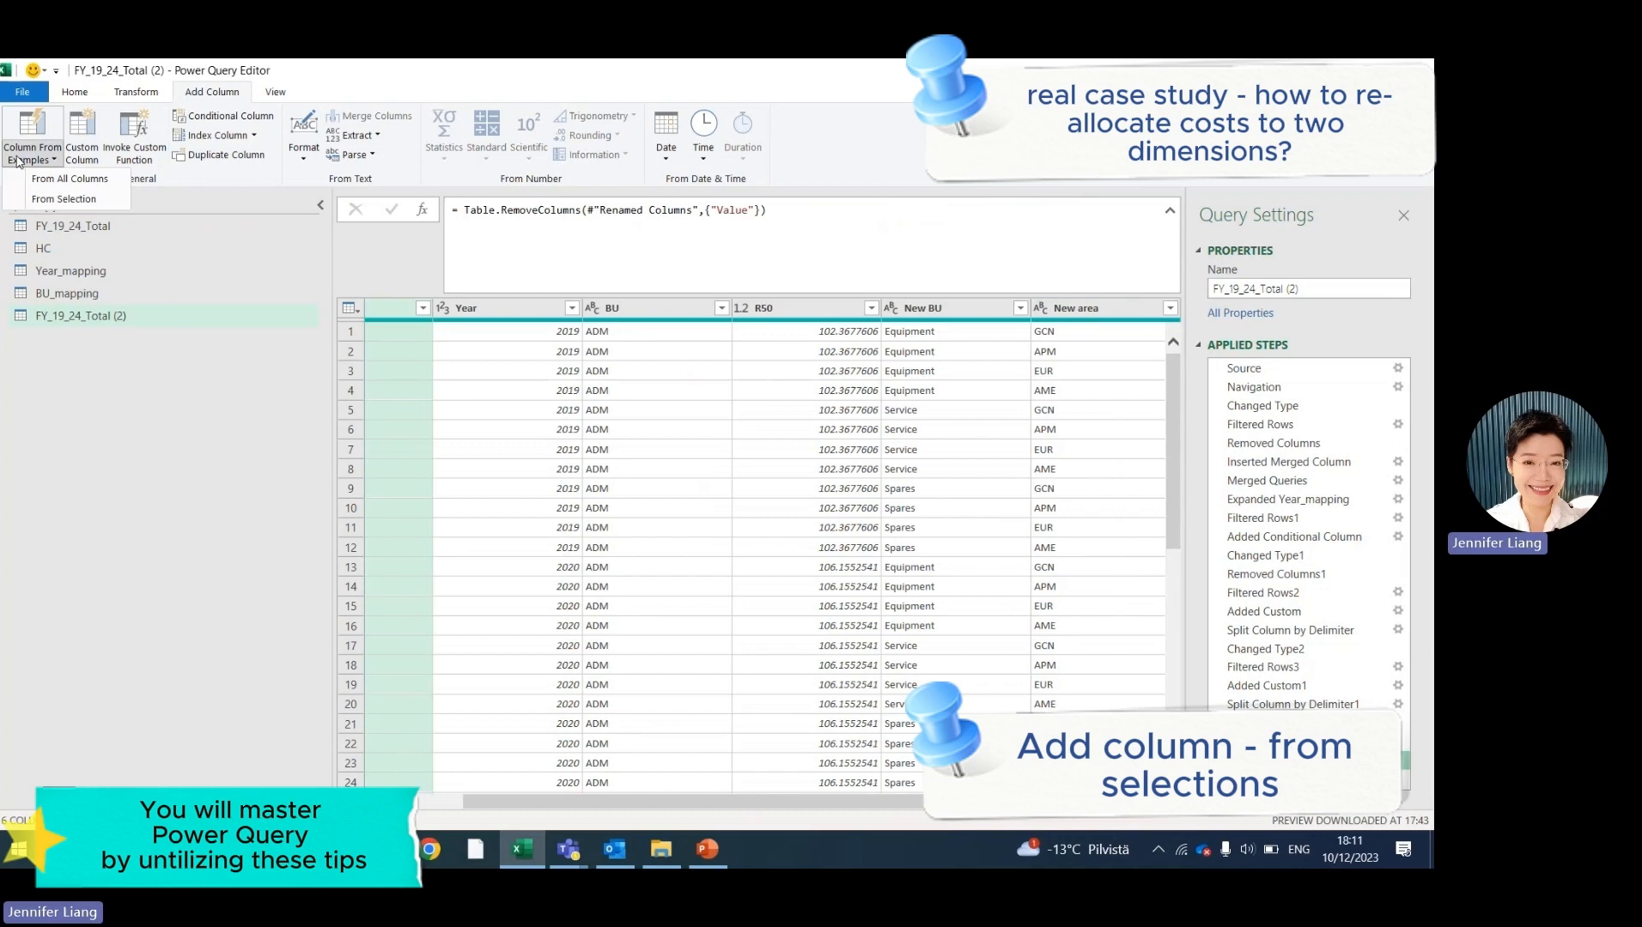
{"action": "left_click", "coordinate": [53, 199]}
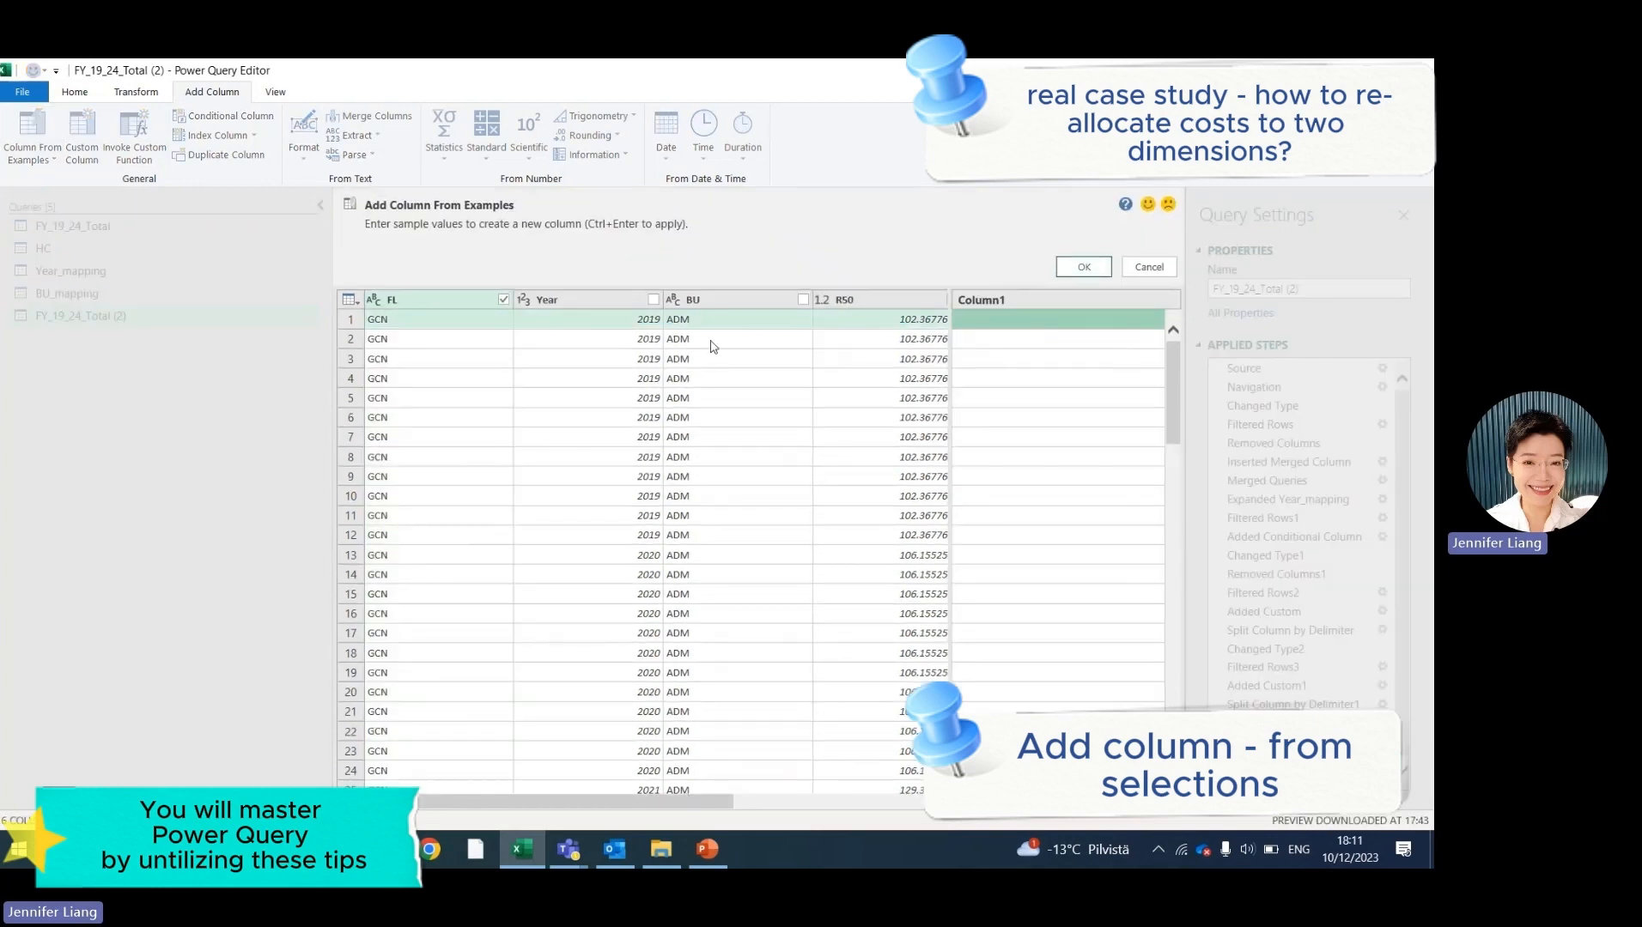
{"action": "left_click", "coordinate": [653, 300]}
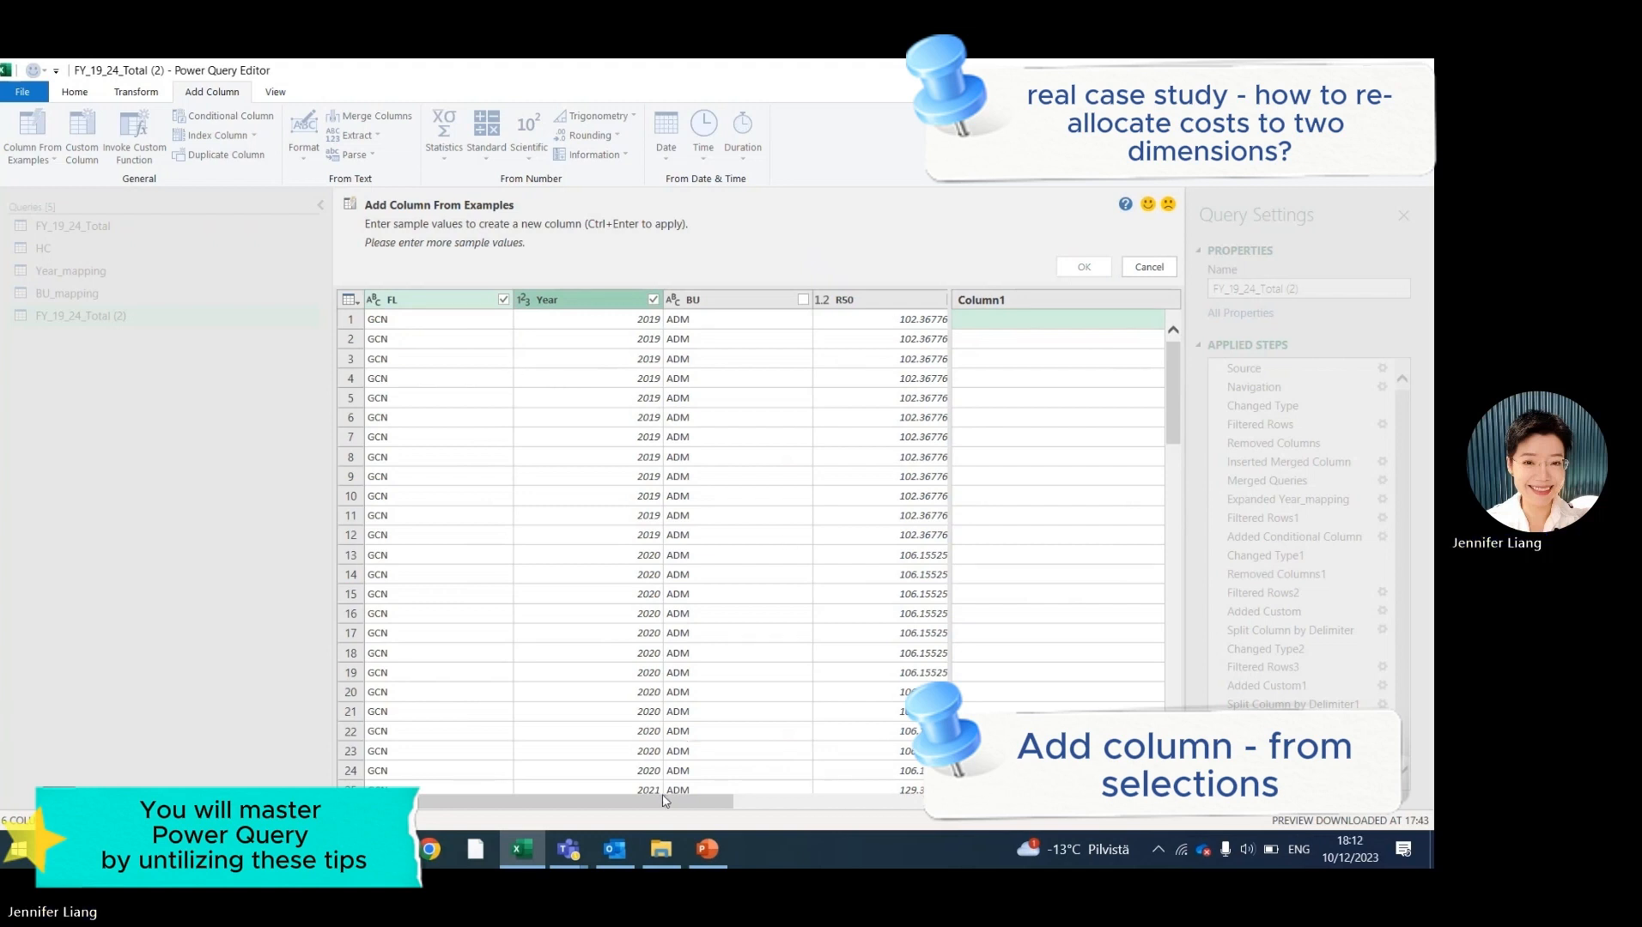
{"action": "left_click_drag", "start_coordinate": [668, 803], "coordinate": [831, 803]}
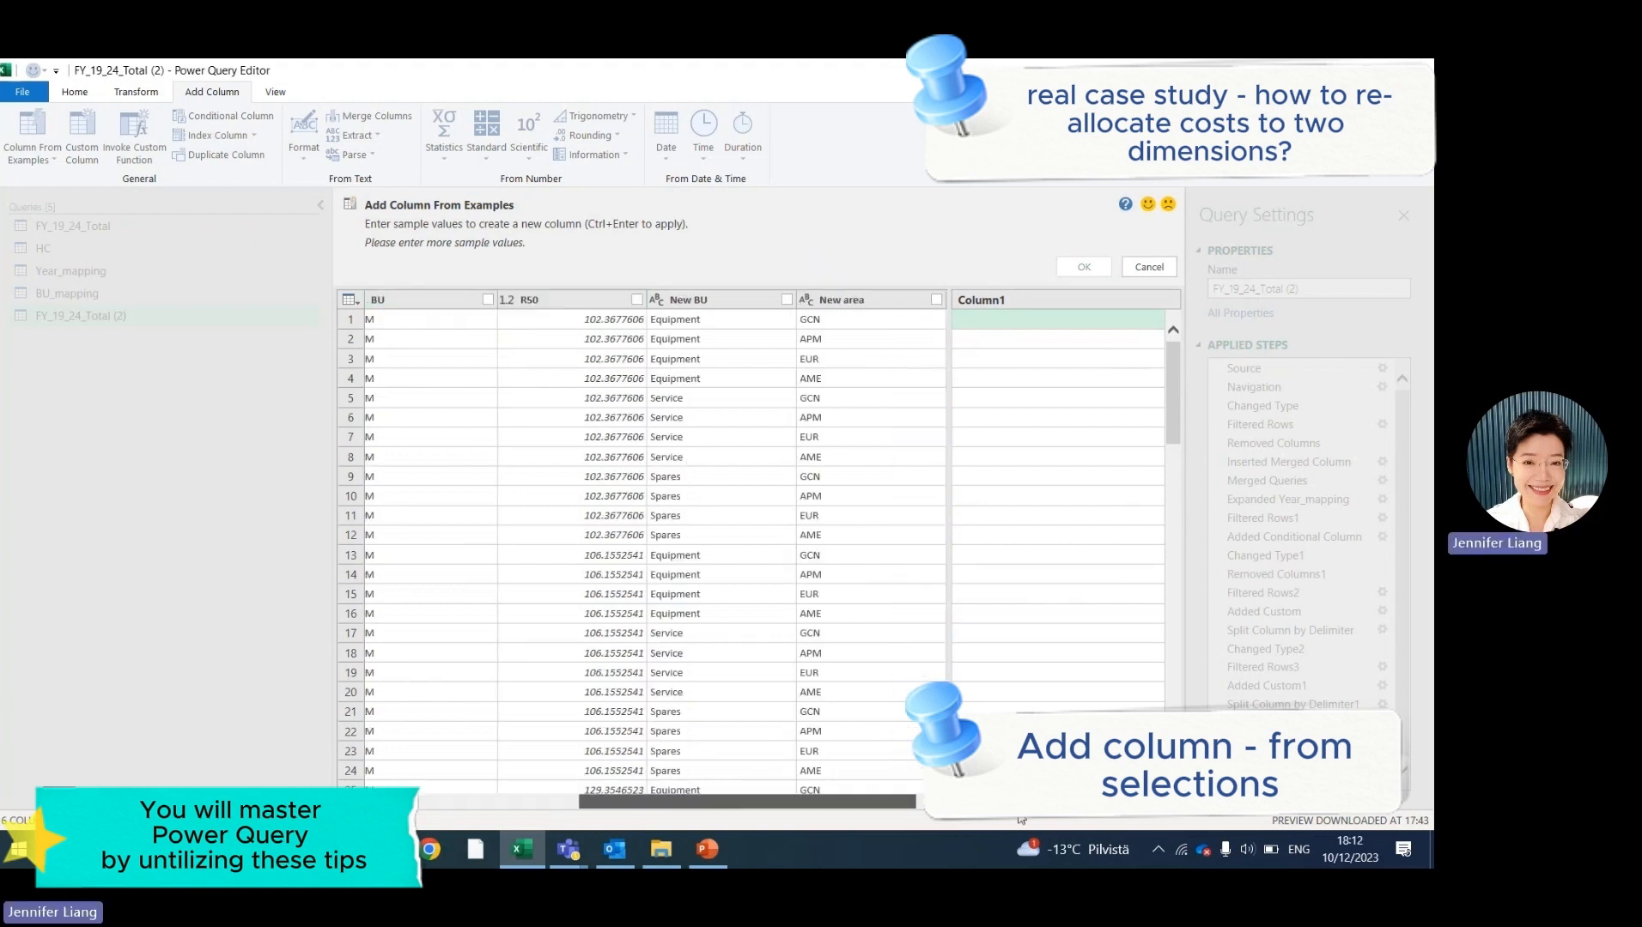
{"action": "left_click", "coordinate": [936, 300]}
{"action": "left_click_drag", "start_coordinate": [823, 803], "coordinate": [554, 783]}
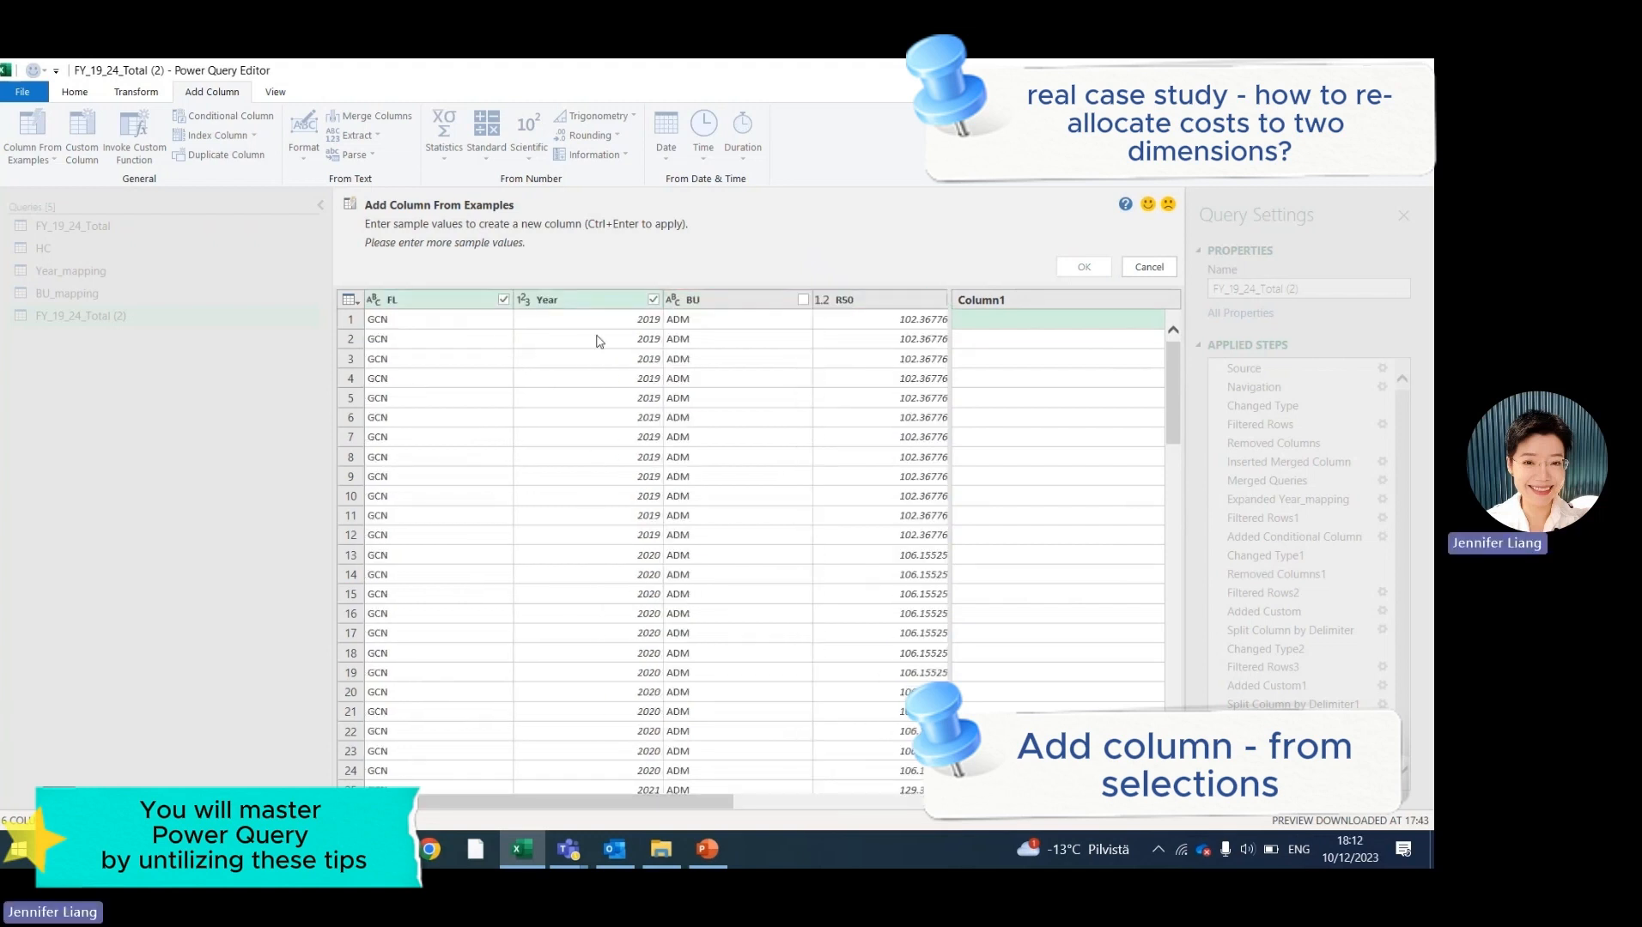
Enter "2019EquipmentGCN" as the first row's sample value and add the combined column.
{"action": "left_click", "coordinate": [998, 319]}
{"action": "type", "text": "20"}
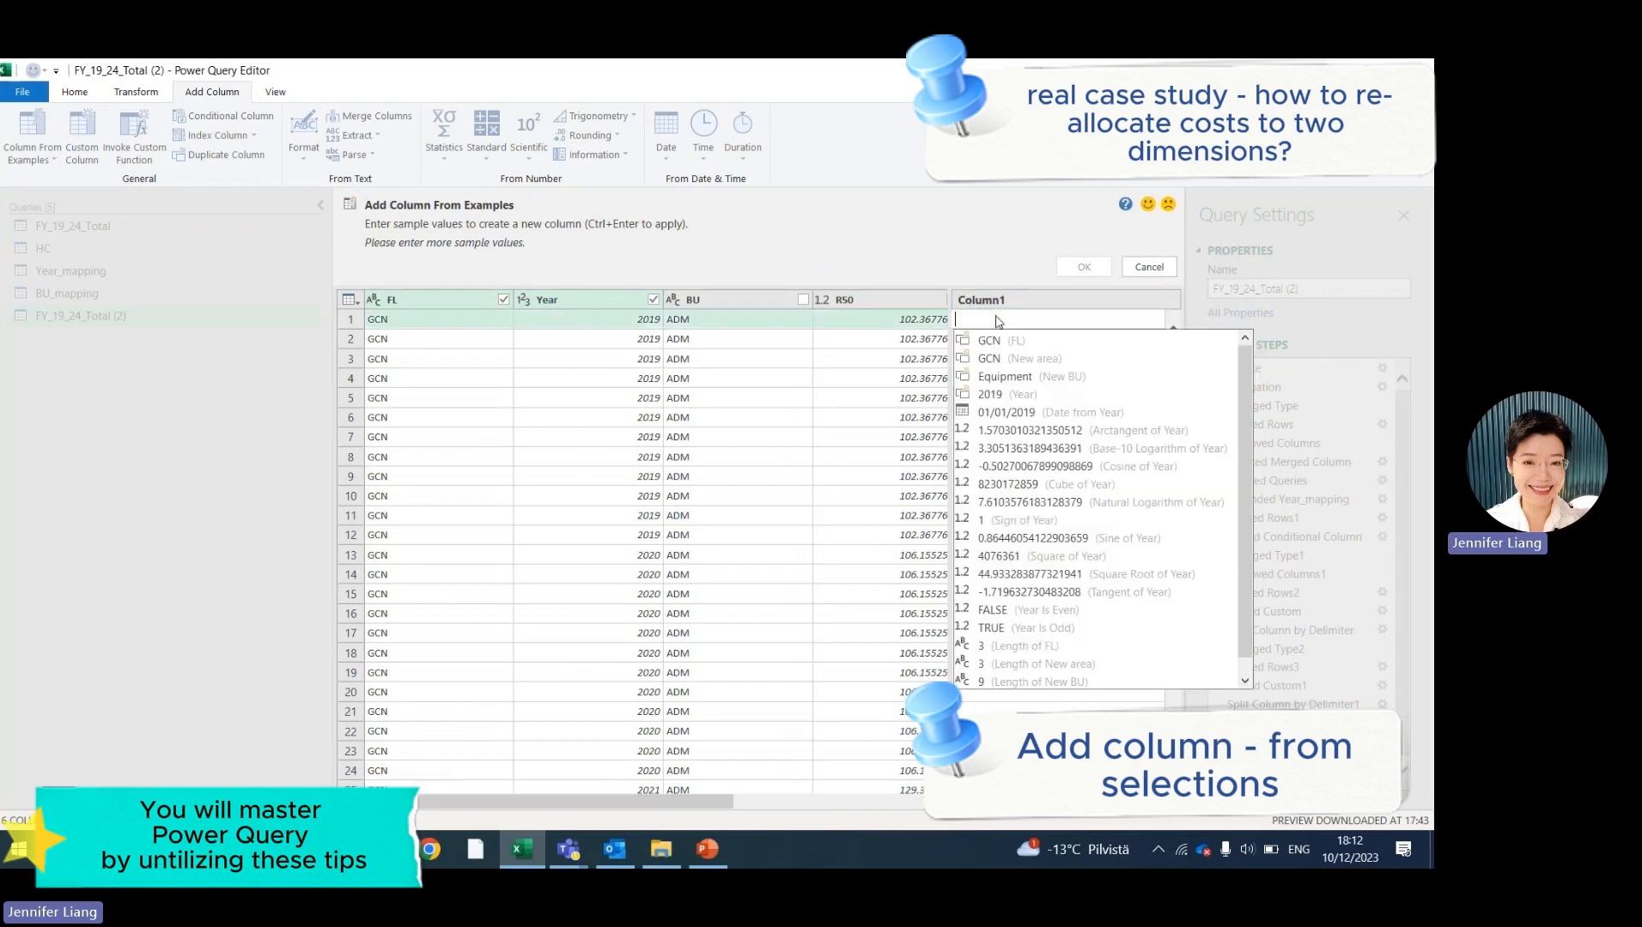
{"action": "type", "text": "19"}
{"action": "left_click_drag", "start_coordinate": [668, 803], "coordinate": [900, 803]}
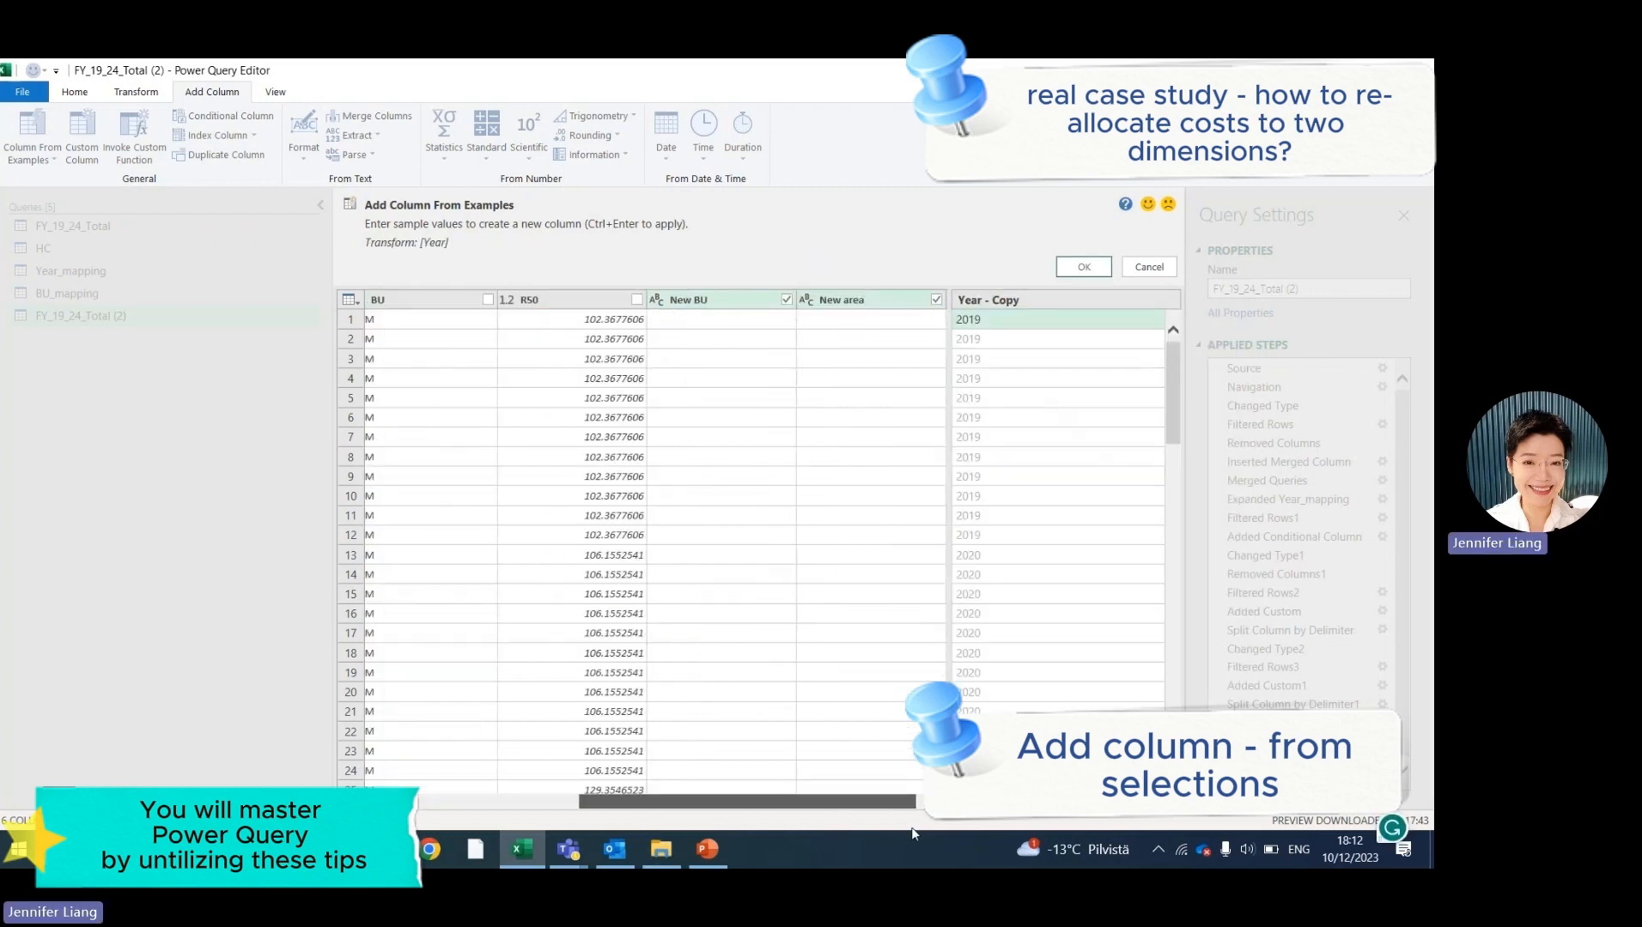
{"action": "left_click", "coordinate": [984, 320]}
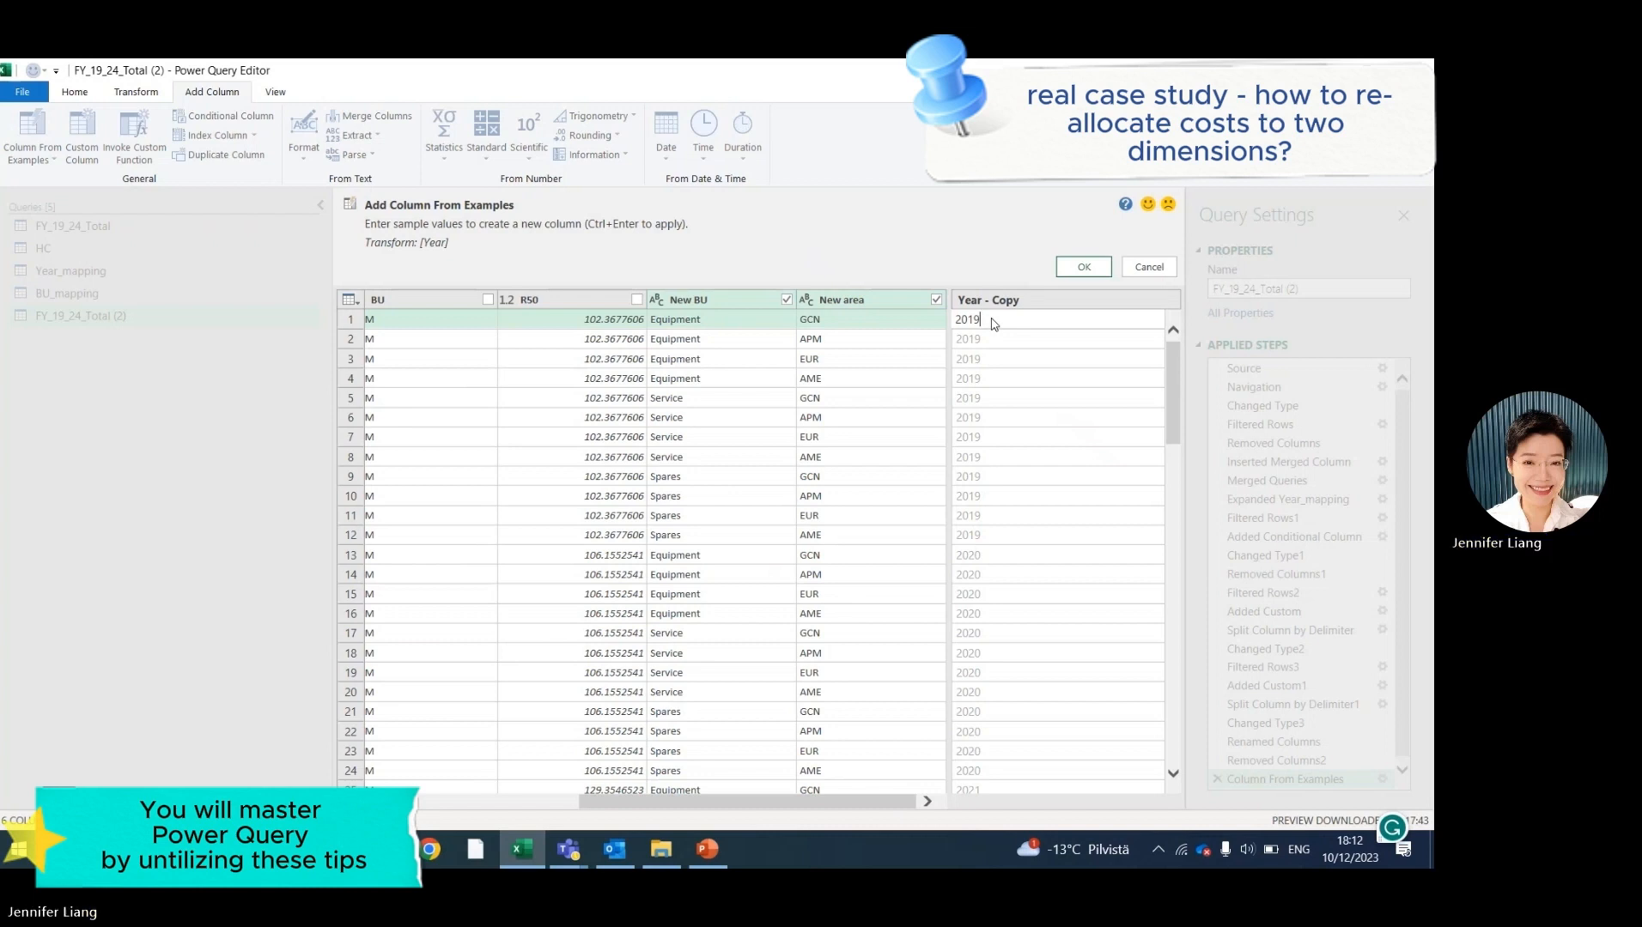
{"action": "left_click", "coordinate": [991, 320]}
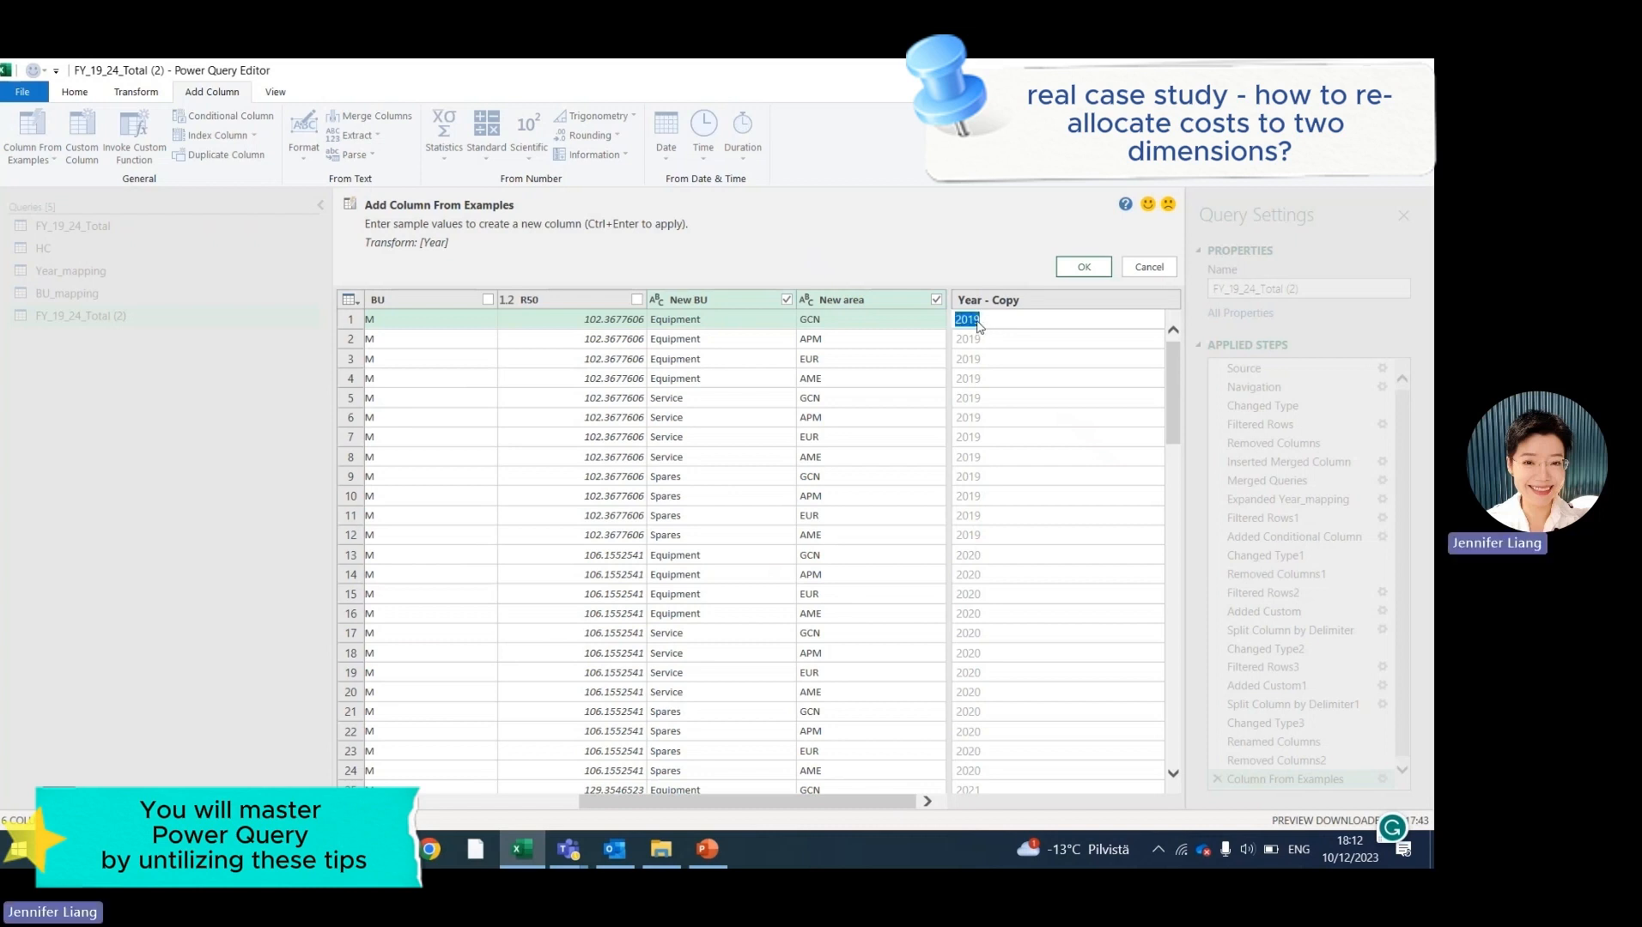
{"action": "left_click", "coordinate": [1000, 321]}
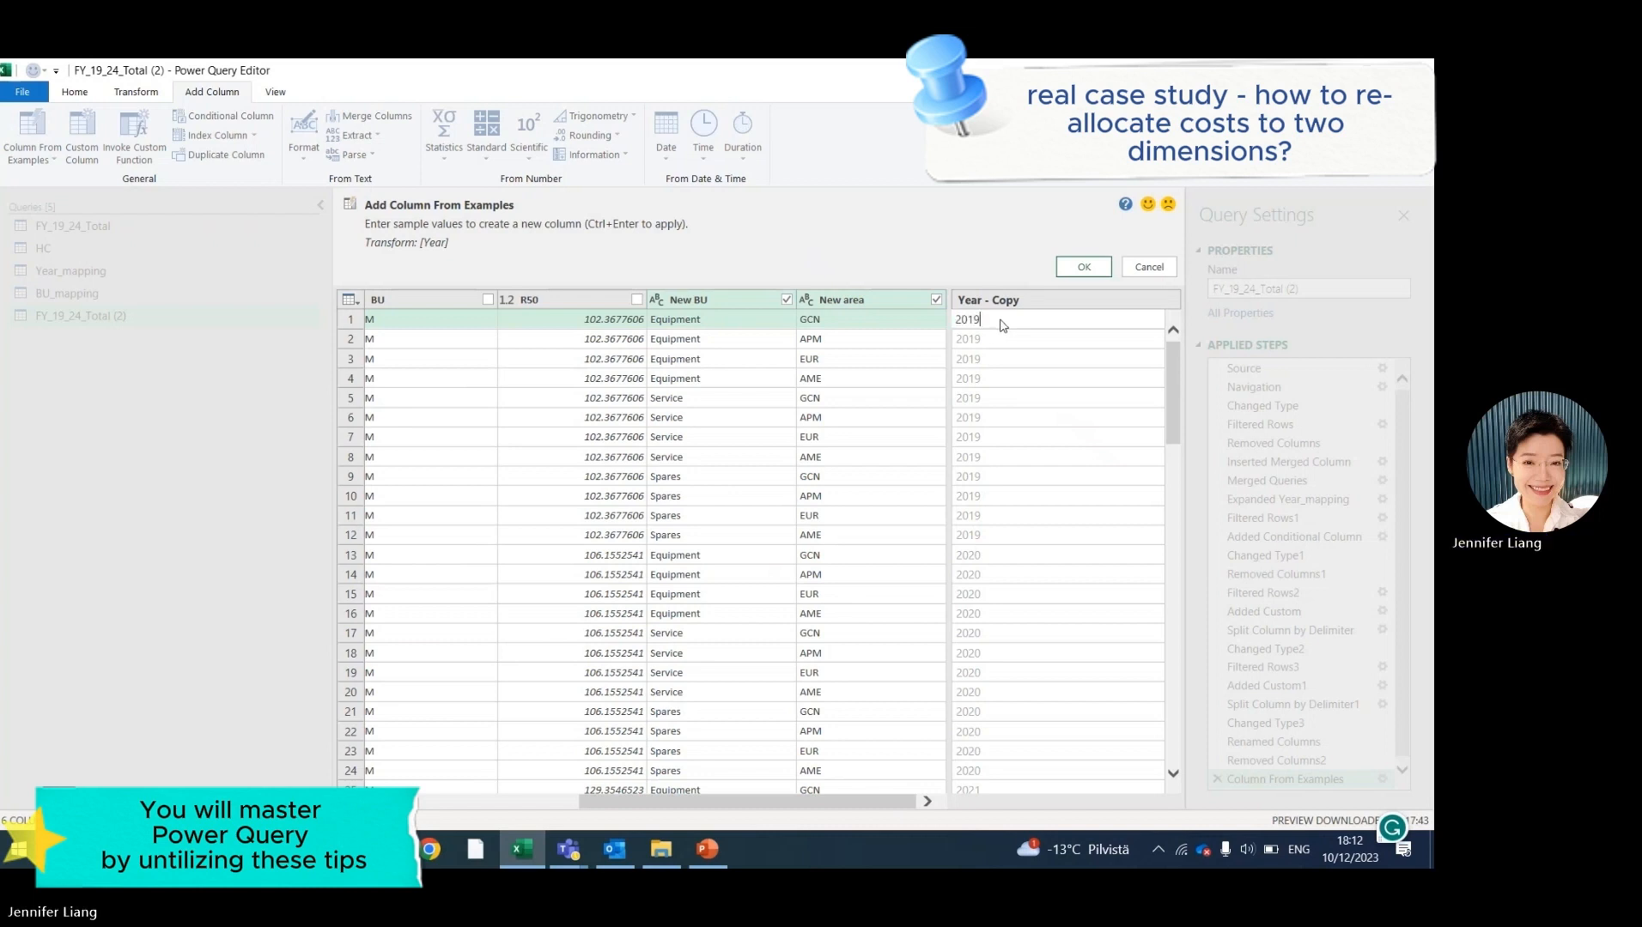
{"action": "type", "text": "EquipmentGCN"}
{"action": "left_click", "coordinate": [1084, 267]}
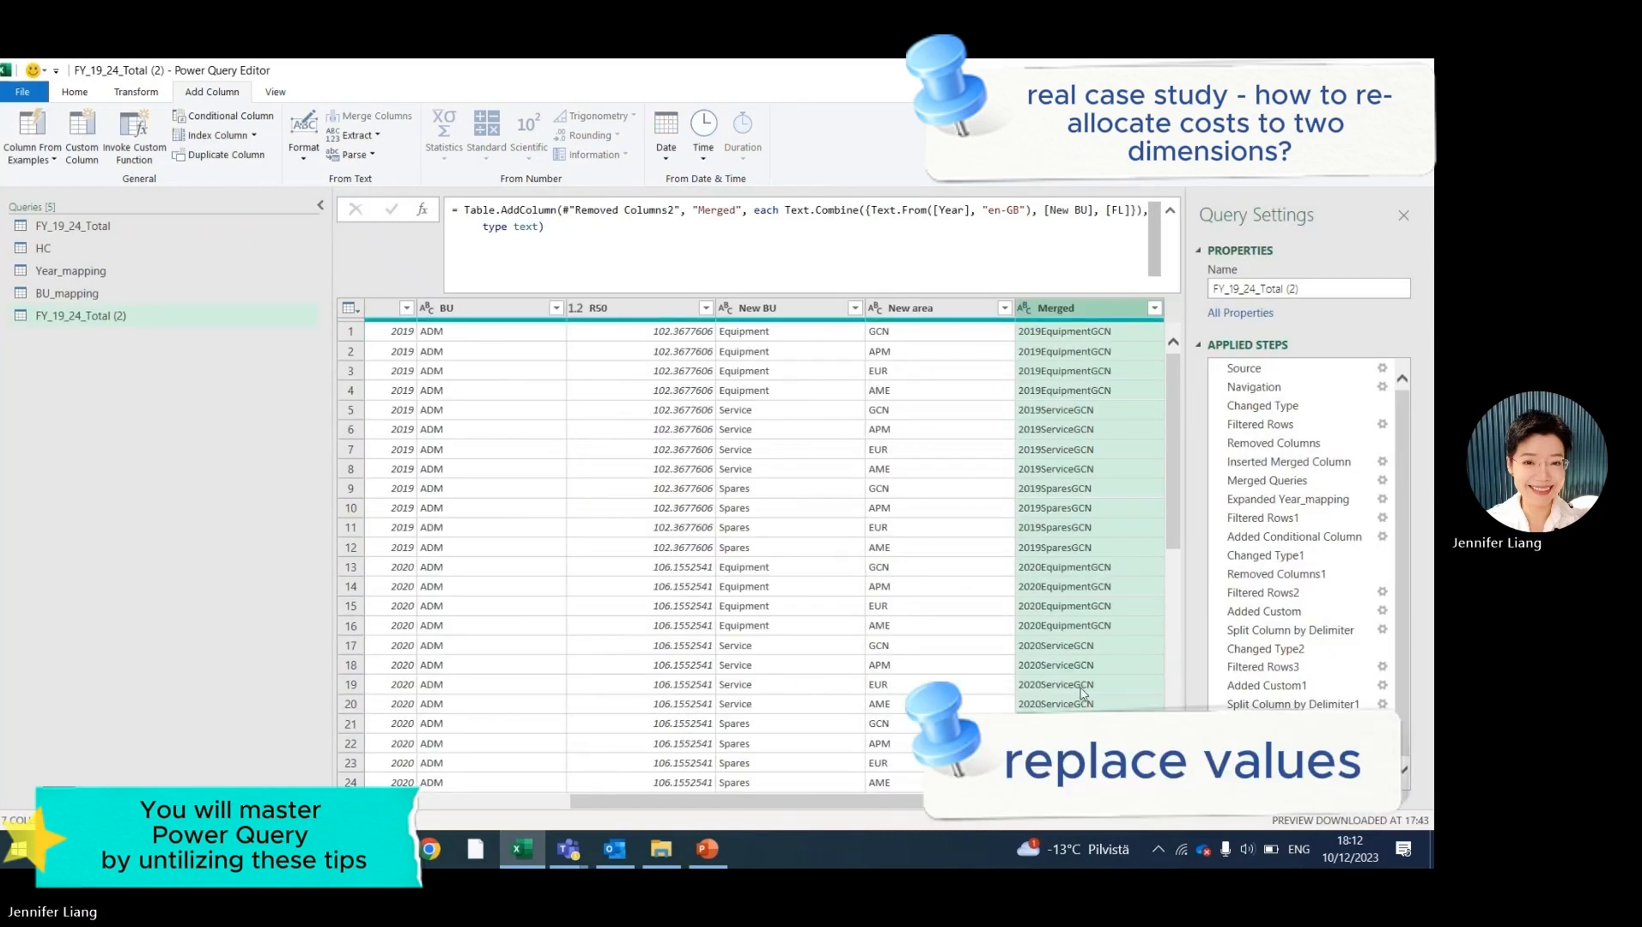
Review the merged keys and compare their format with the HC Key column in the HC query.
{"action": "scroll", "coordinate": [1090, 671], "scroll_direction": "down", "scroll_amount": 10}
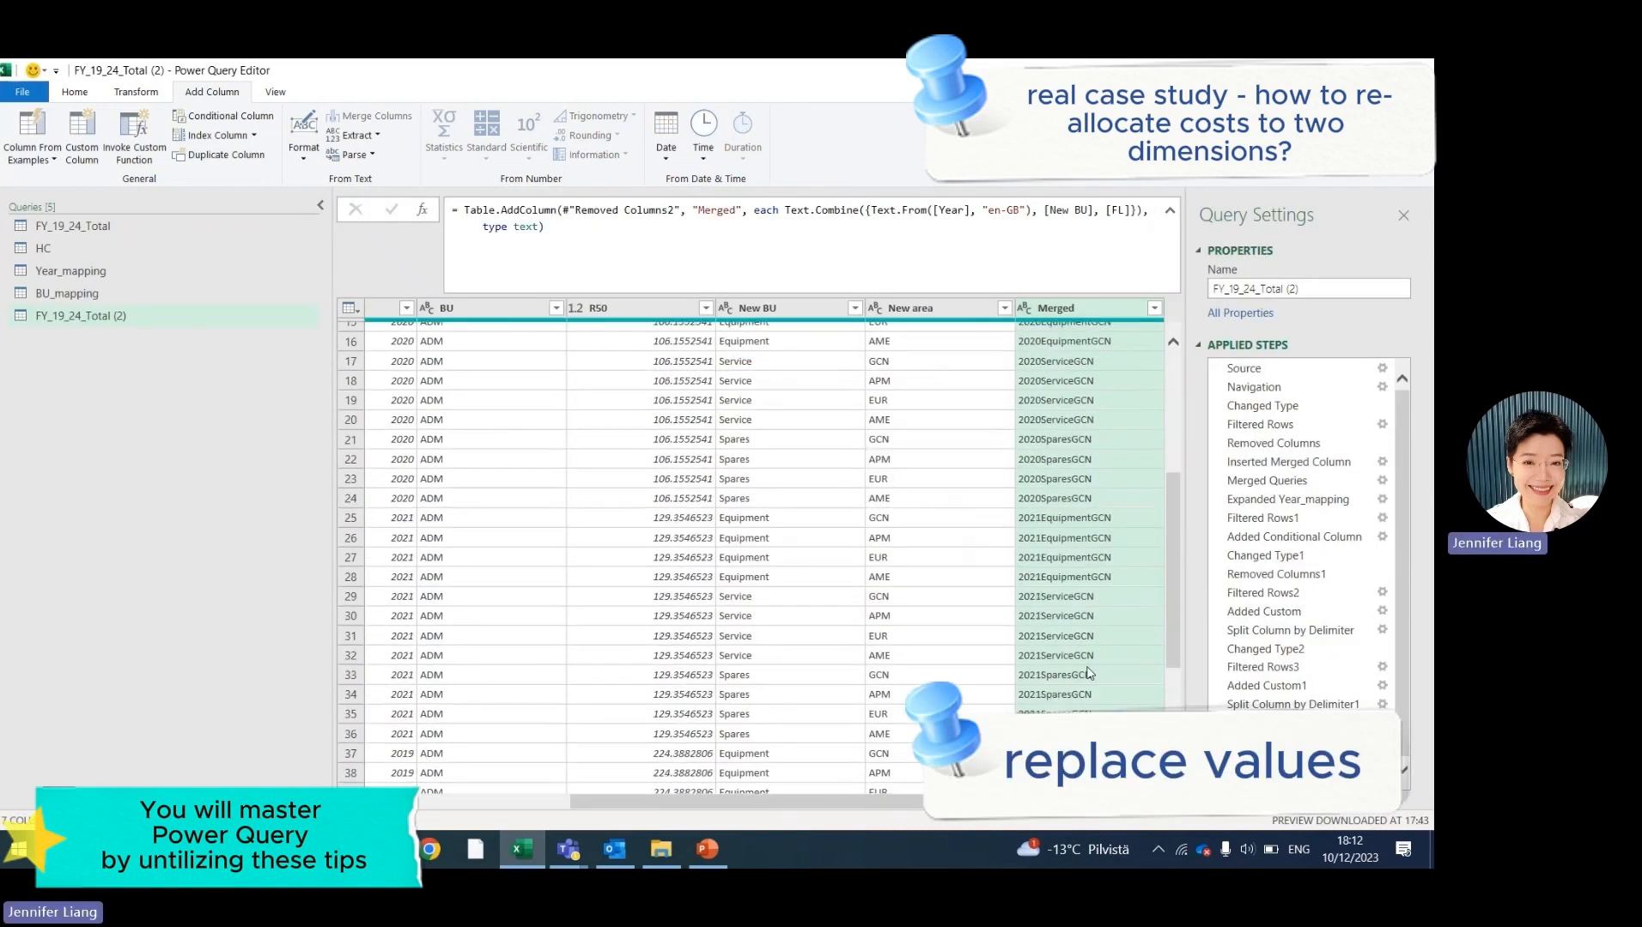
{"action": "scroll", "coordinate": [1088, 661], "scroll_direction": "up", "scroll_amount": 10}
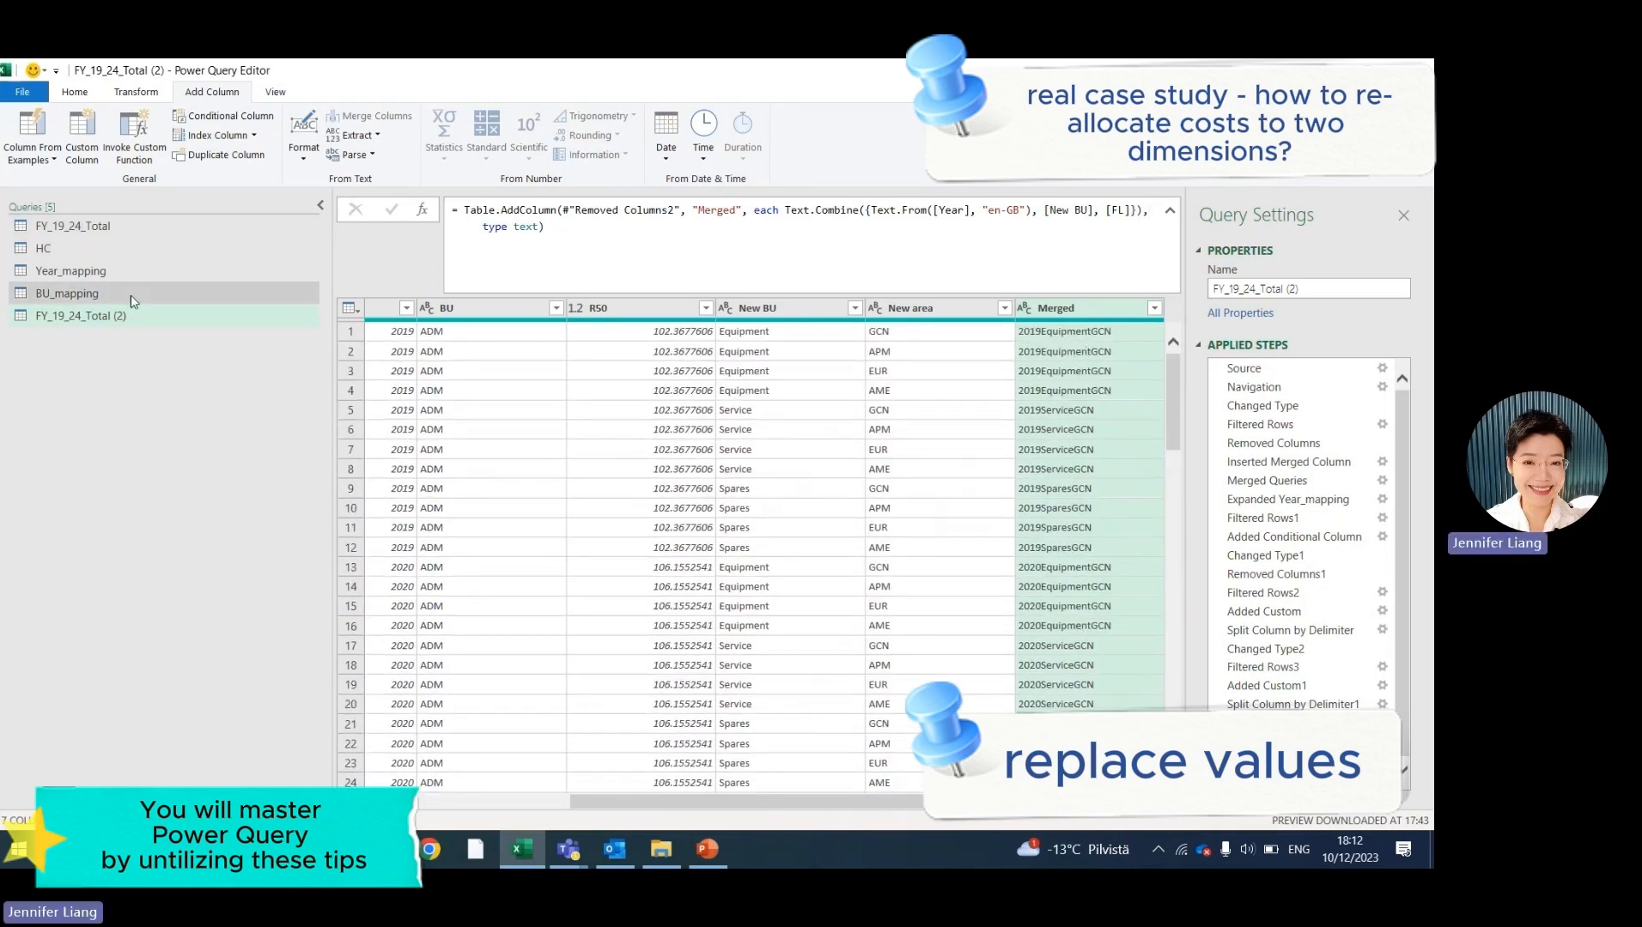
{"action": "left_click", "coordinate": [86, 249]}
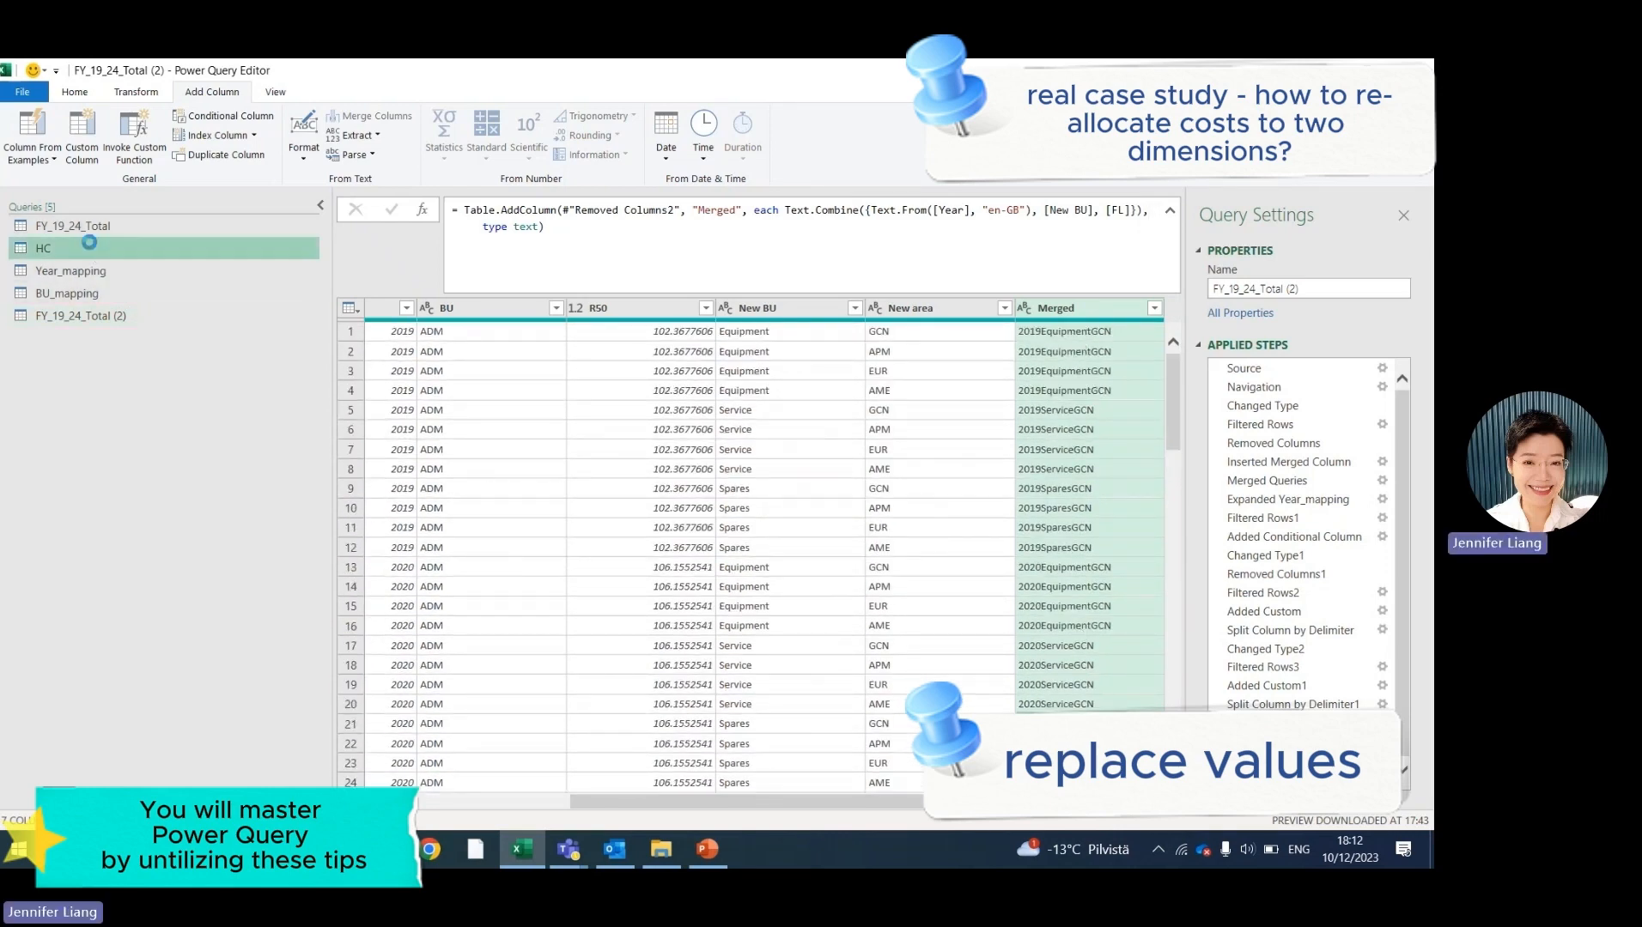
{"action": "left_click_drag", "start_coordinate": [988, 802], "coordinate": [1105, 802]}
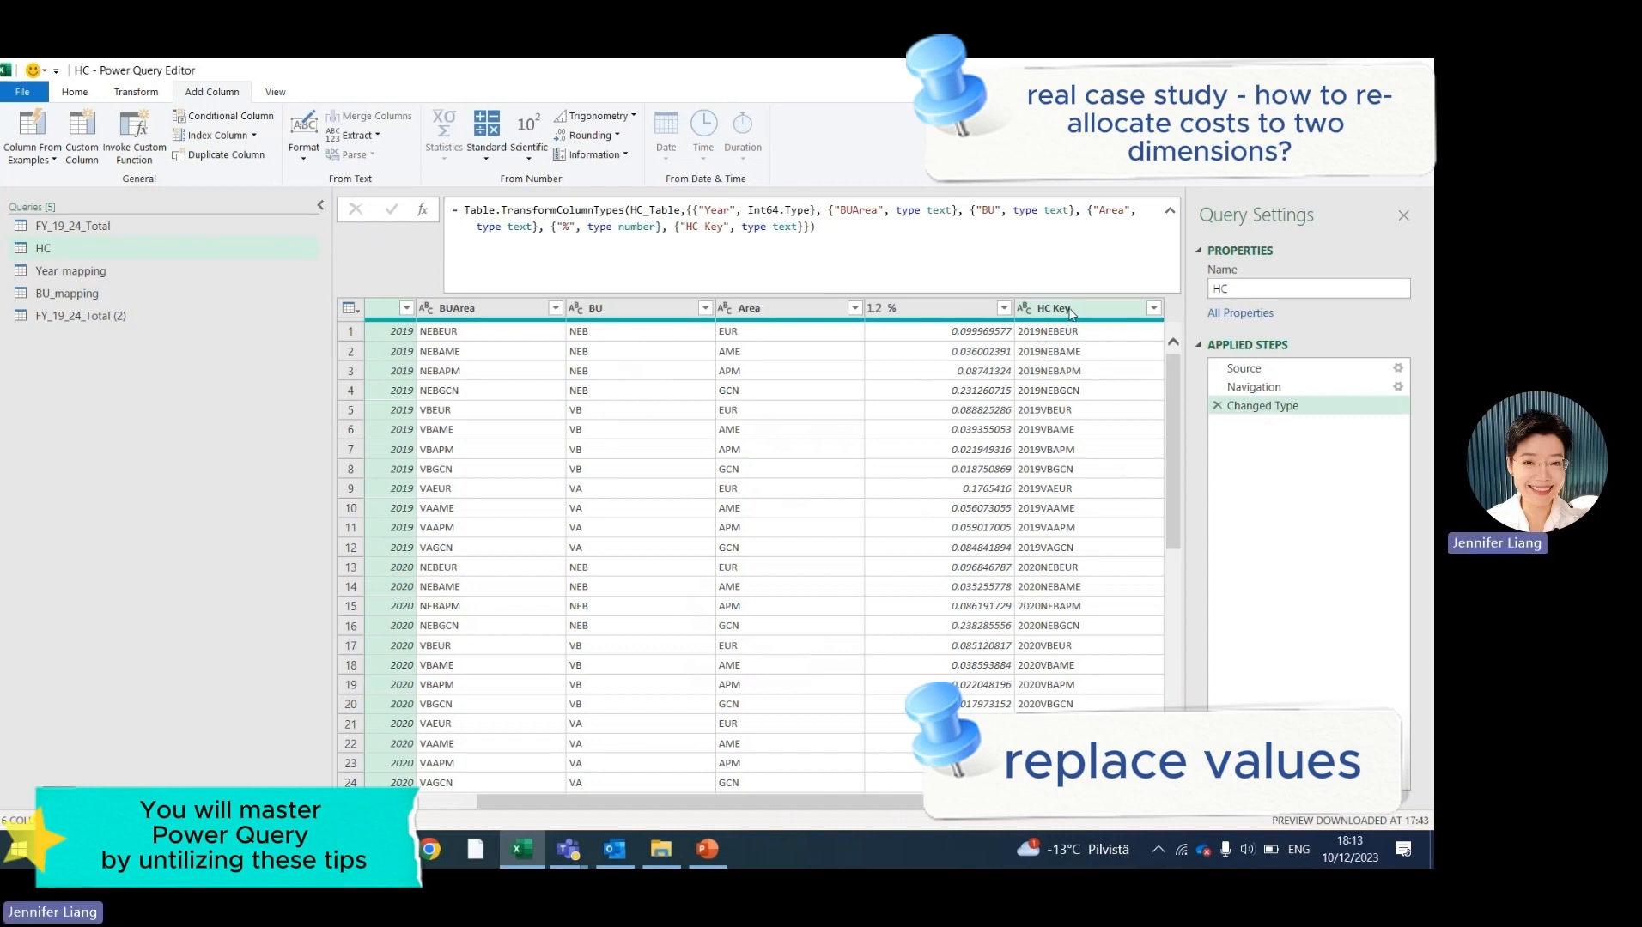
{"action": "left_click", "coordinate": [73, 226]}
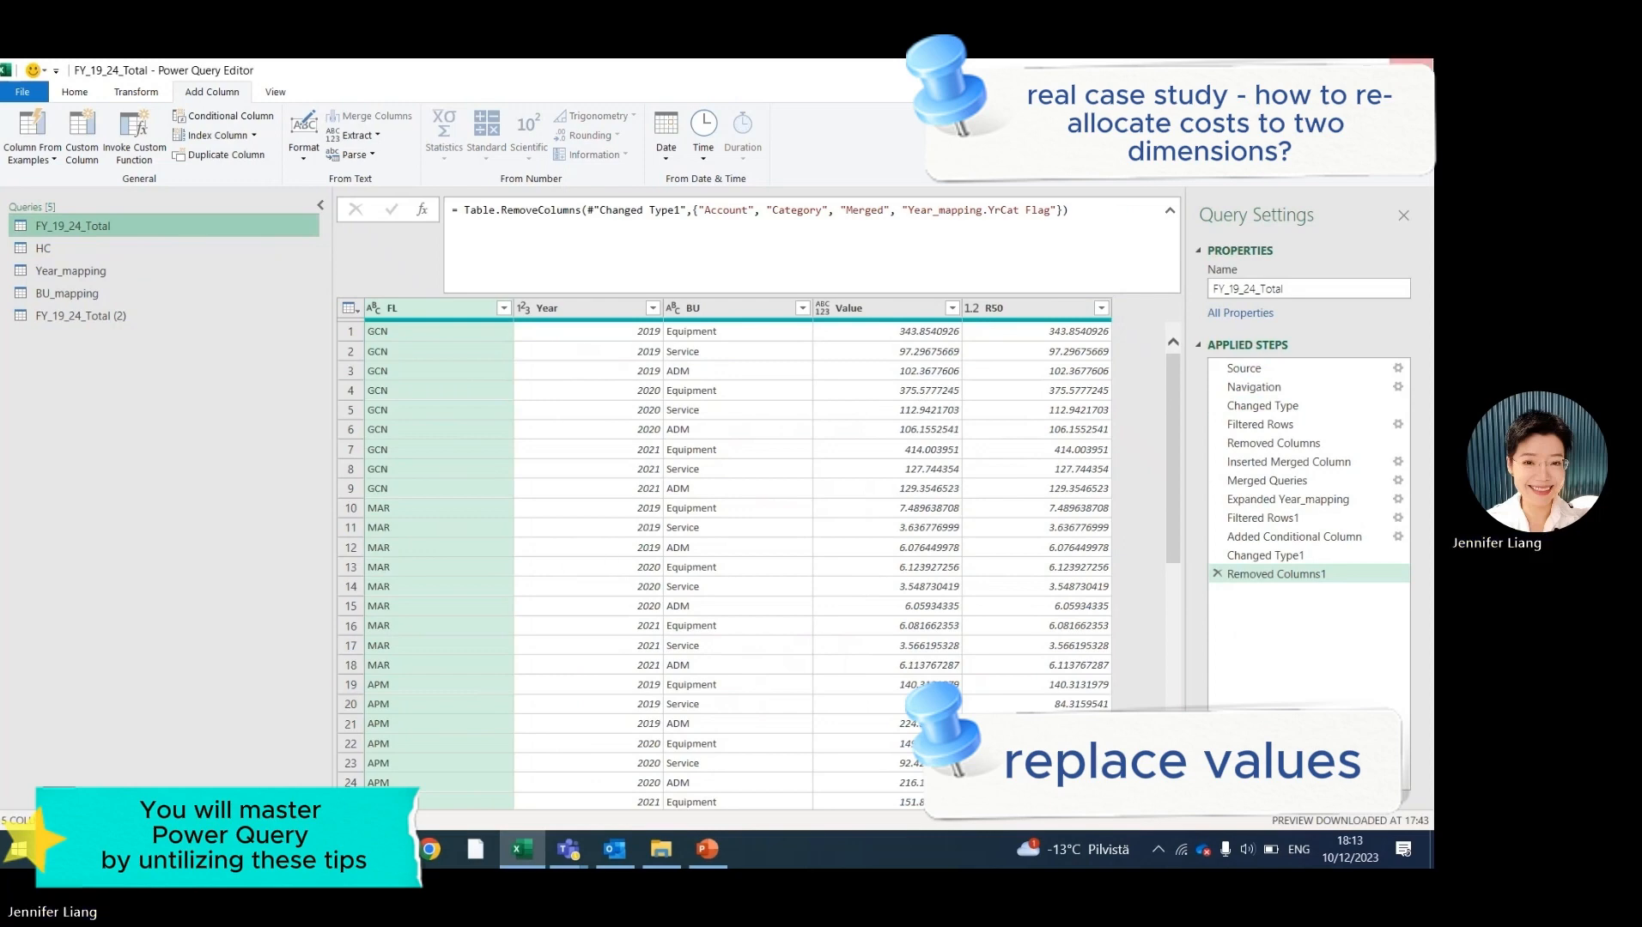
Replace "Equipment" with "NEB" in the Merged column of the FY_19_24_Total (2) query.
{"action": "left_click", "coordinate": [81, 316]}
{"action": "left_click_drag", "start_coordinate": [805, 805], "coordinate": [1121, 817]}
{"action": "left_click", "coordinate": [1089, 309]}
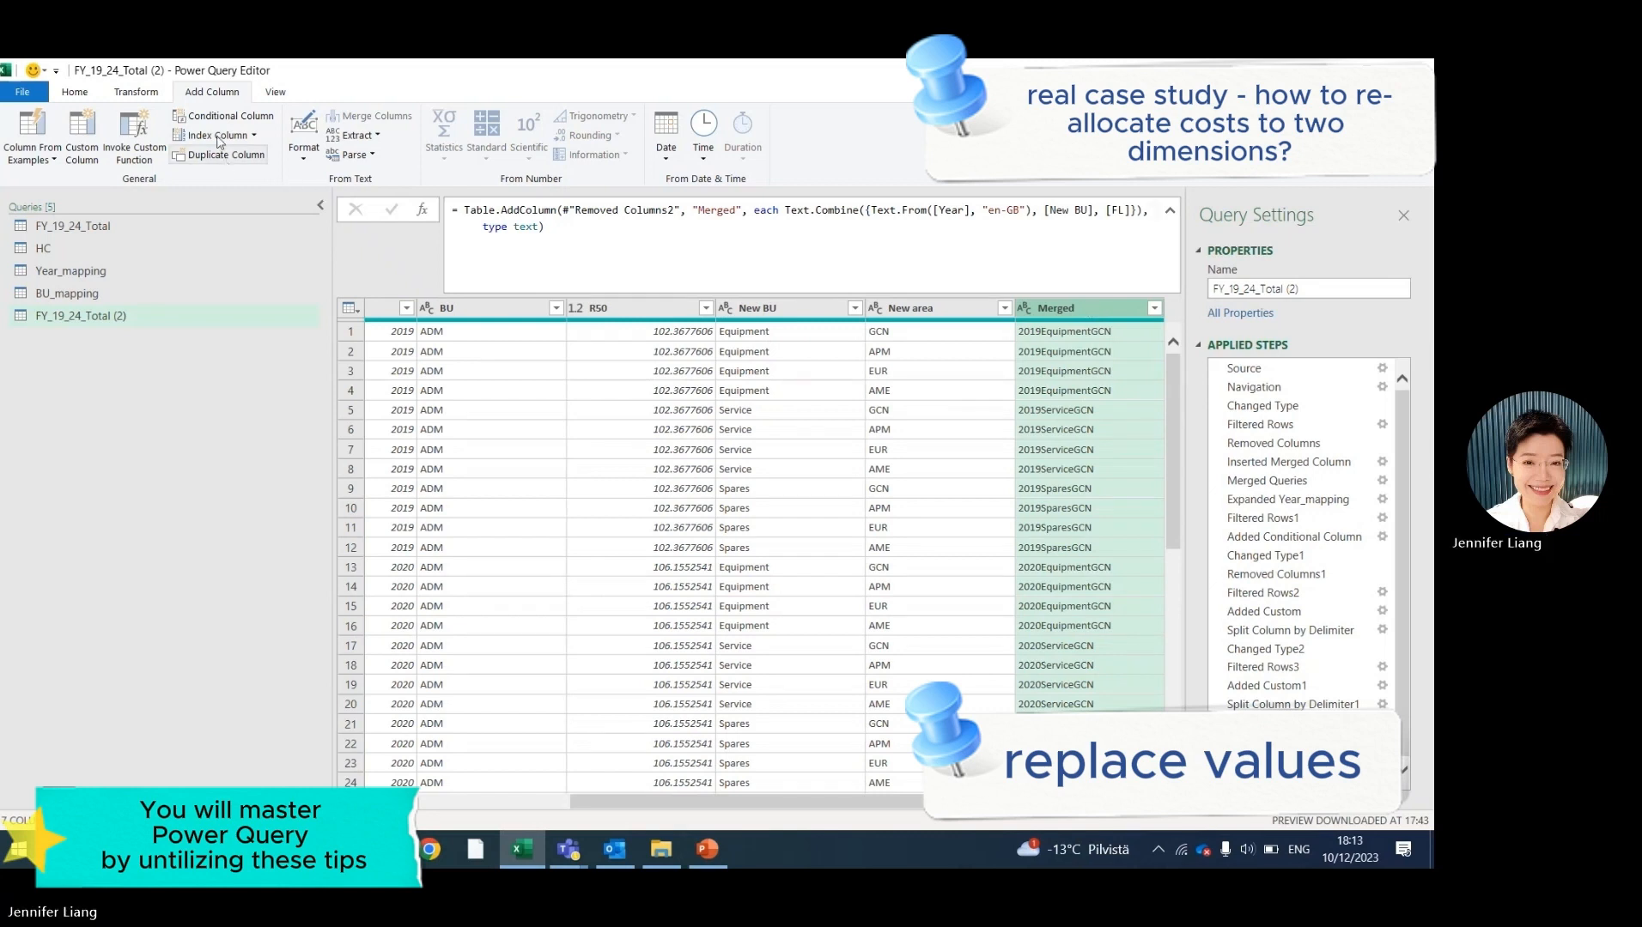
{"action": "left_click", "coordinate": [73, 93]}
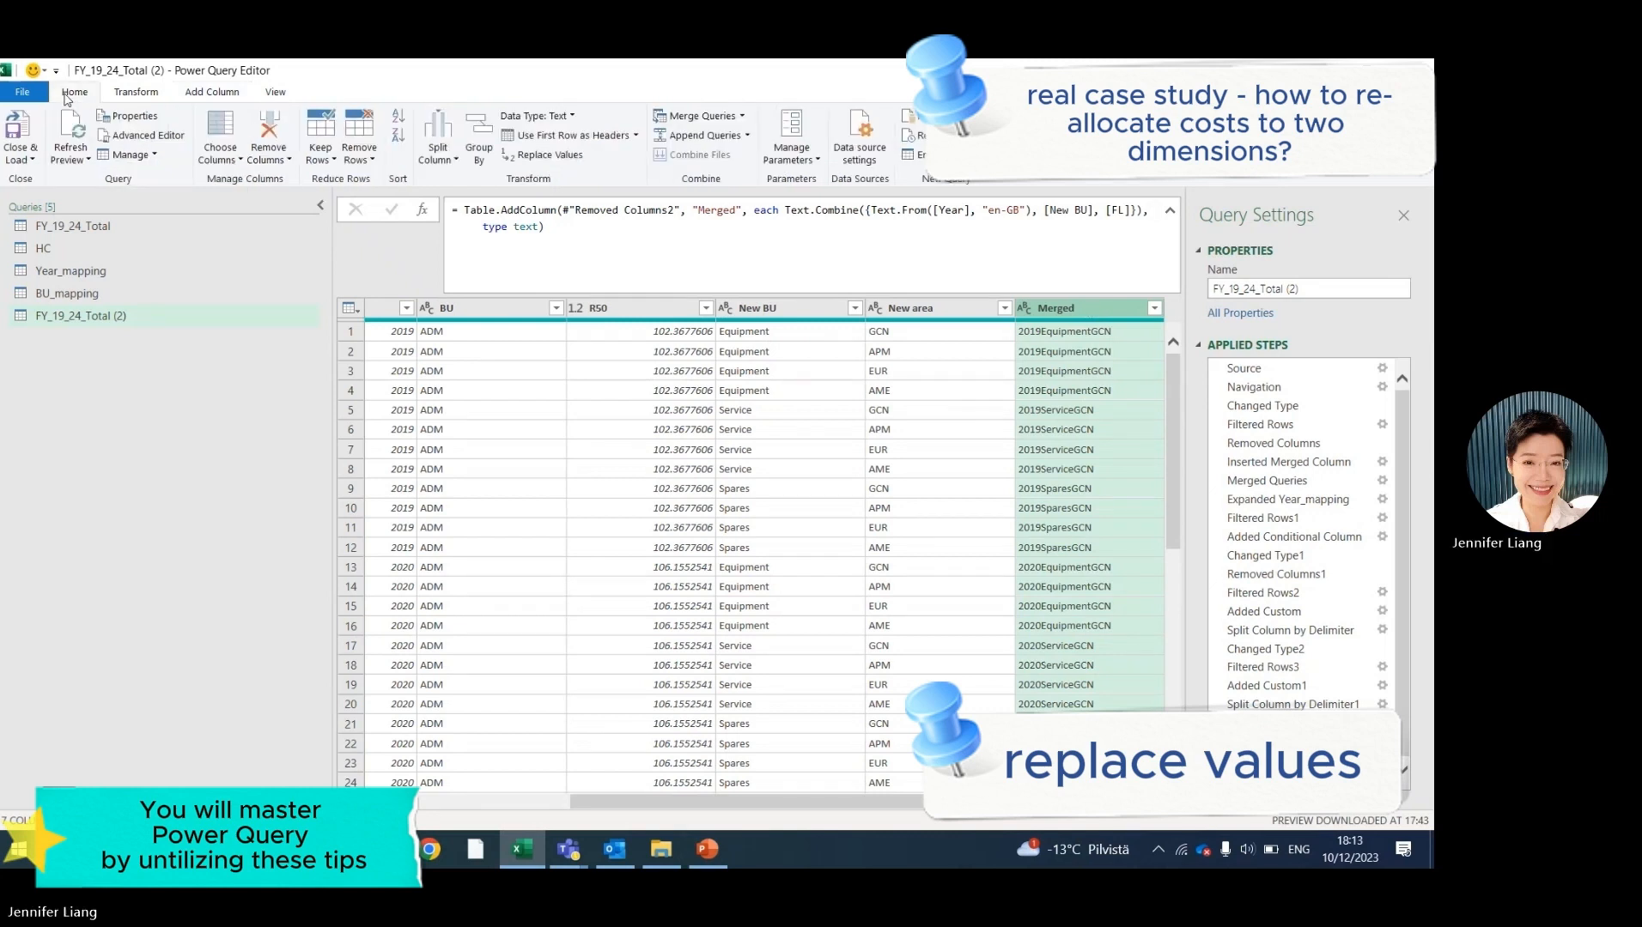
{"action": "left_click", "coordinate": [127, 96]}
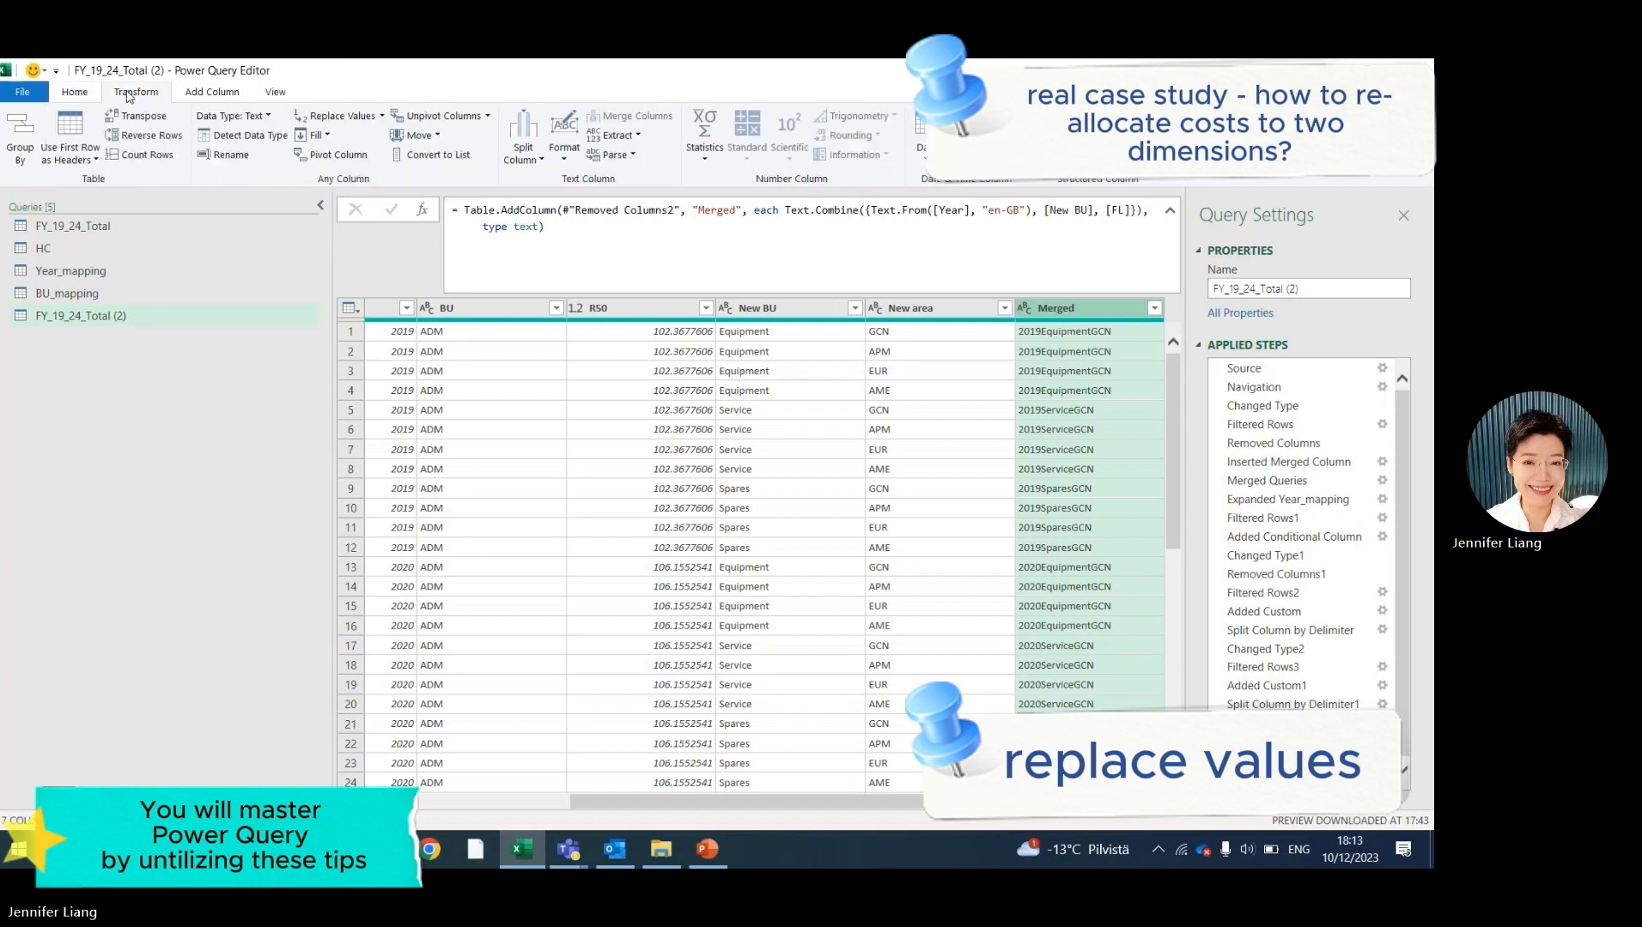
{"action": "left_click", "coordinate": [382, 118]}
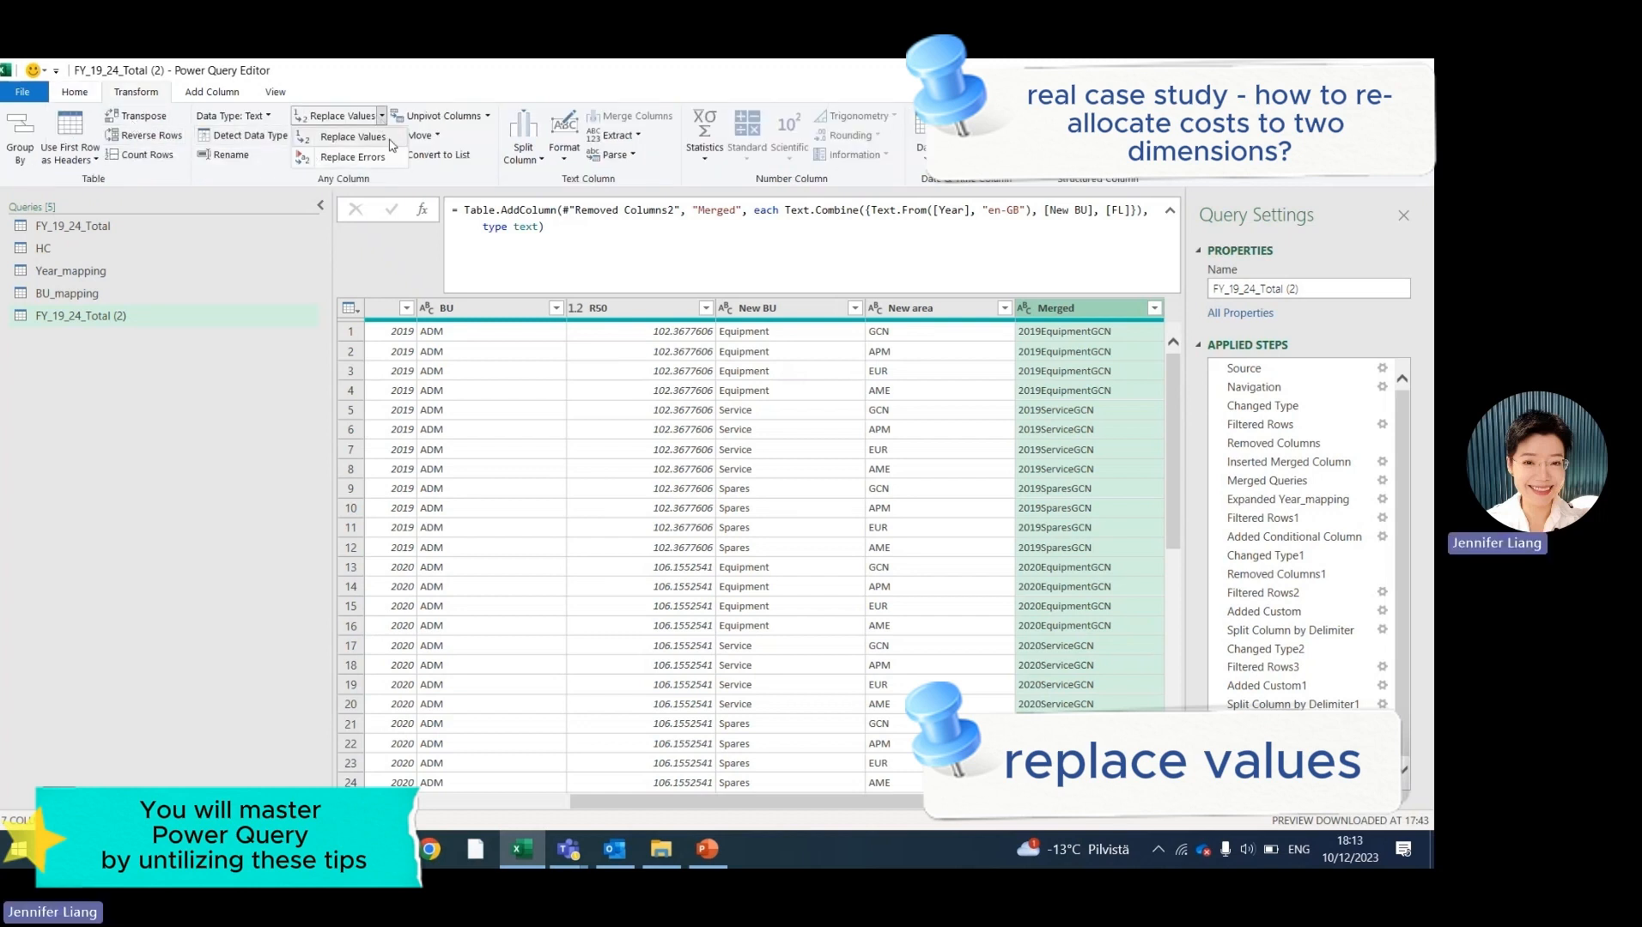
{"action": "left_click", "coordinate": [352, 138]}
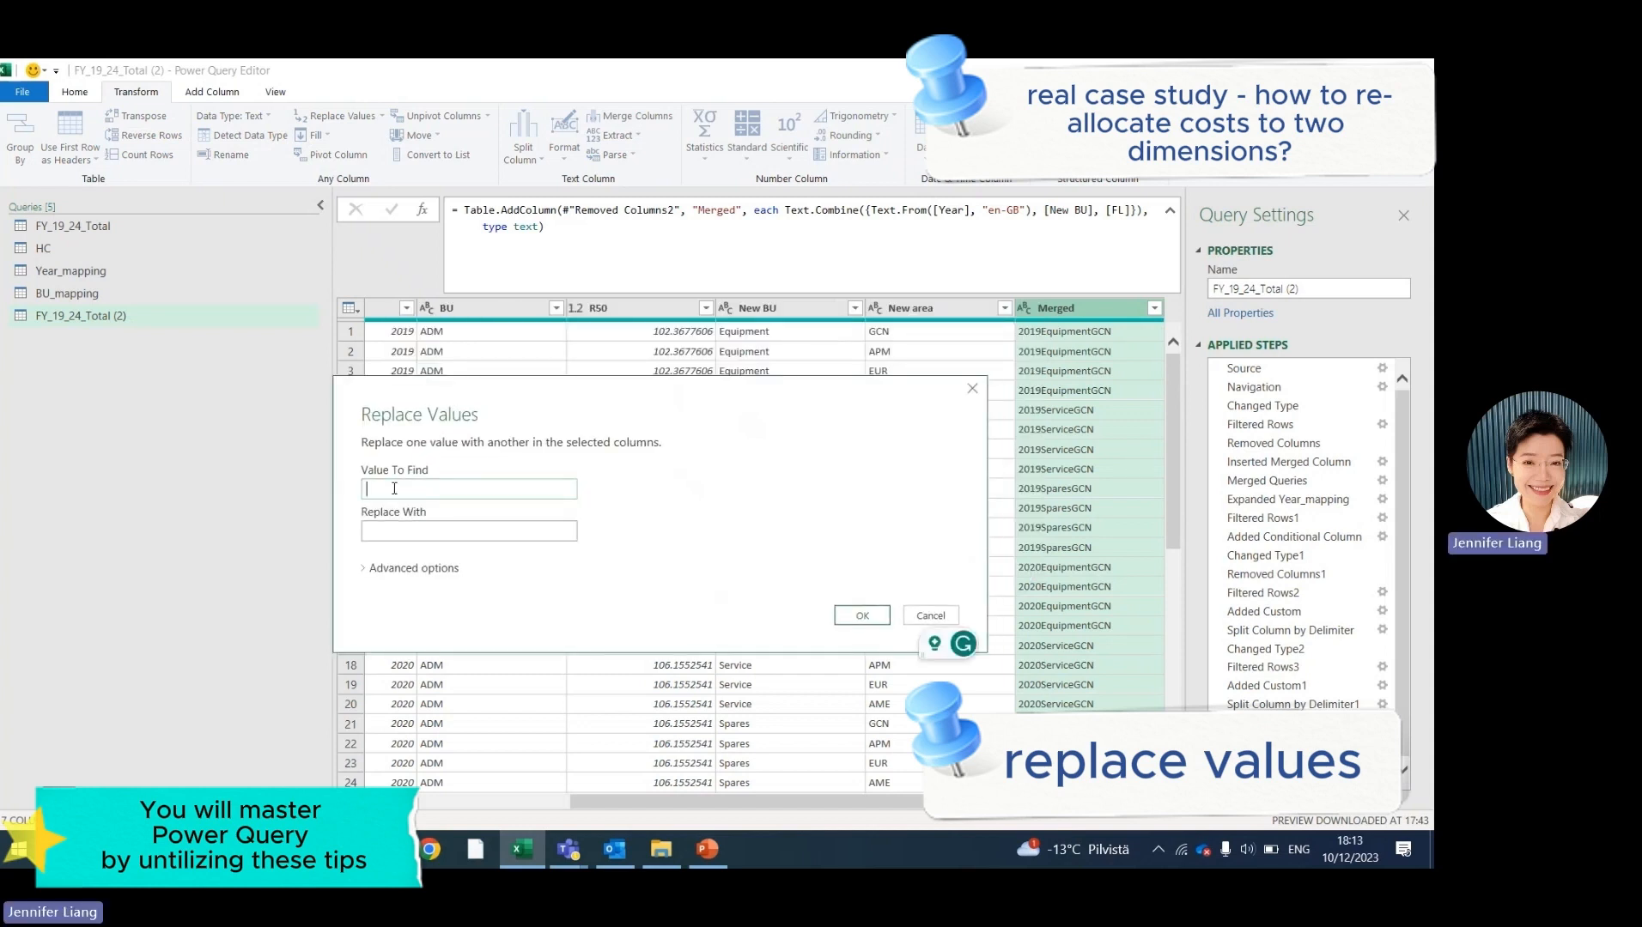
{"action": "type", "text": "Equipment"}
{"action": "left_click", "coordinate": [397, 530]}
{"action": "type", "text": "NEB"}
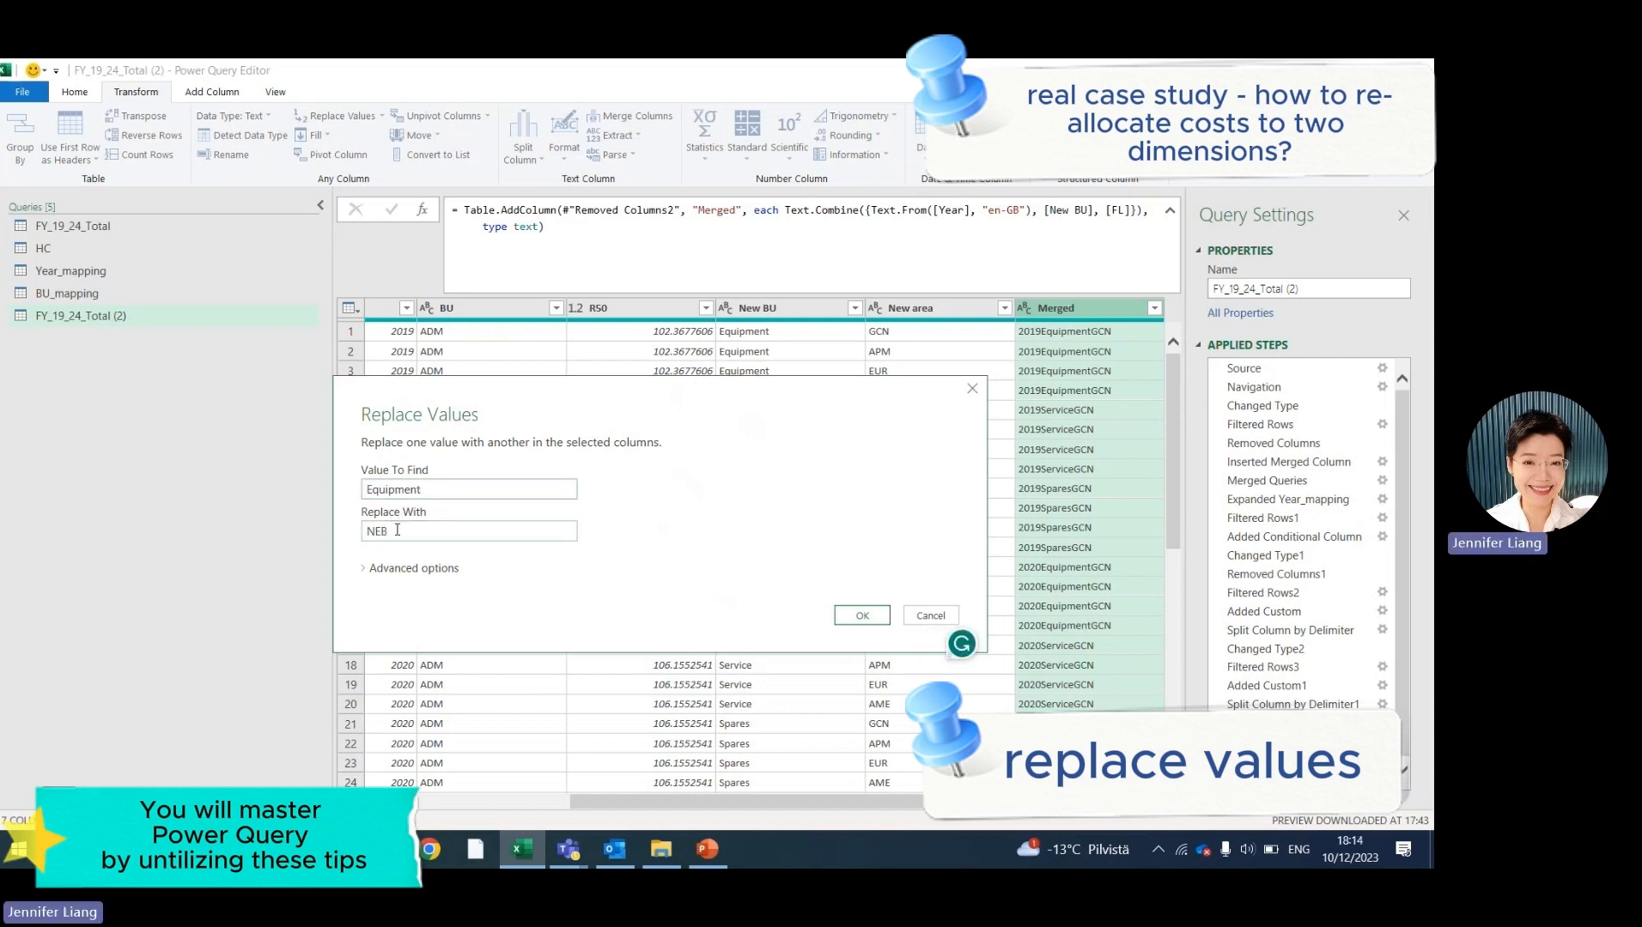
{"action": "left_click", "coordinate": [850, 616]}
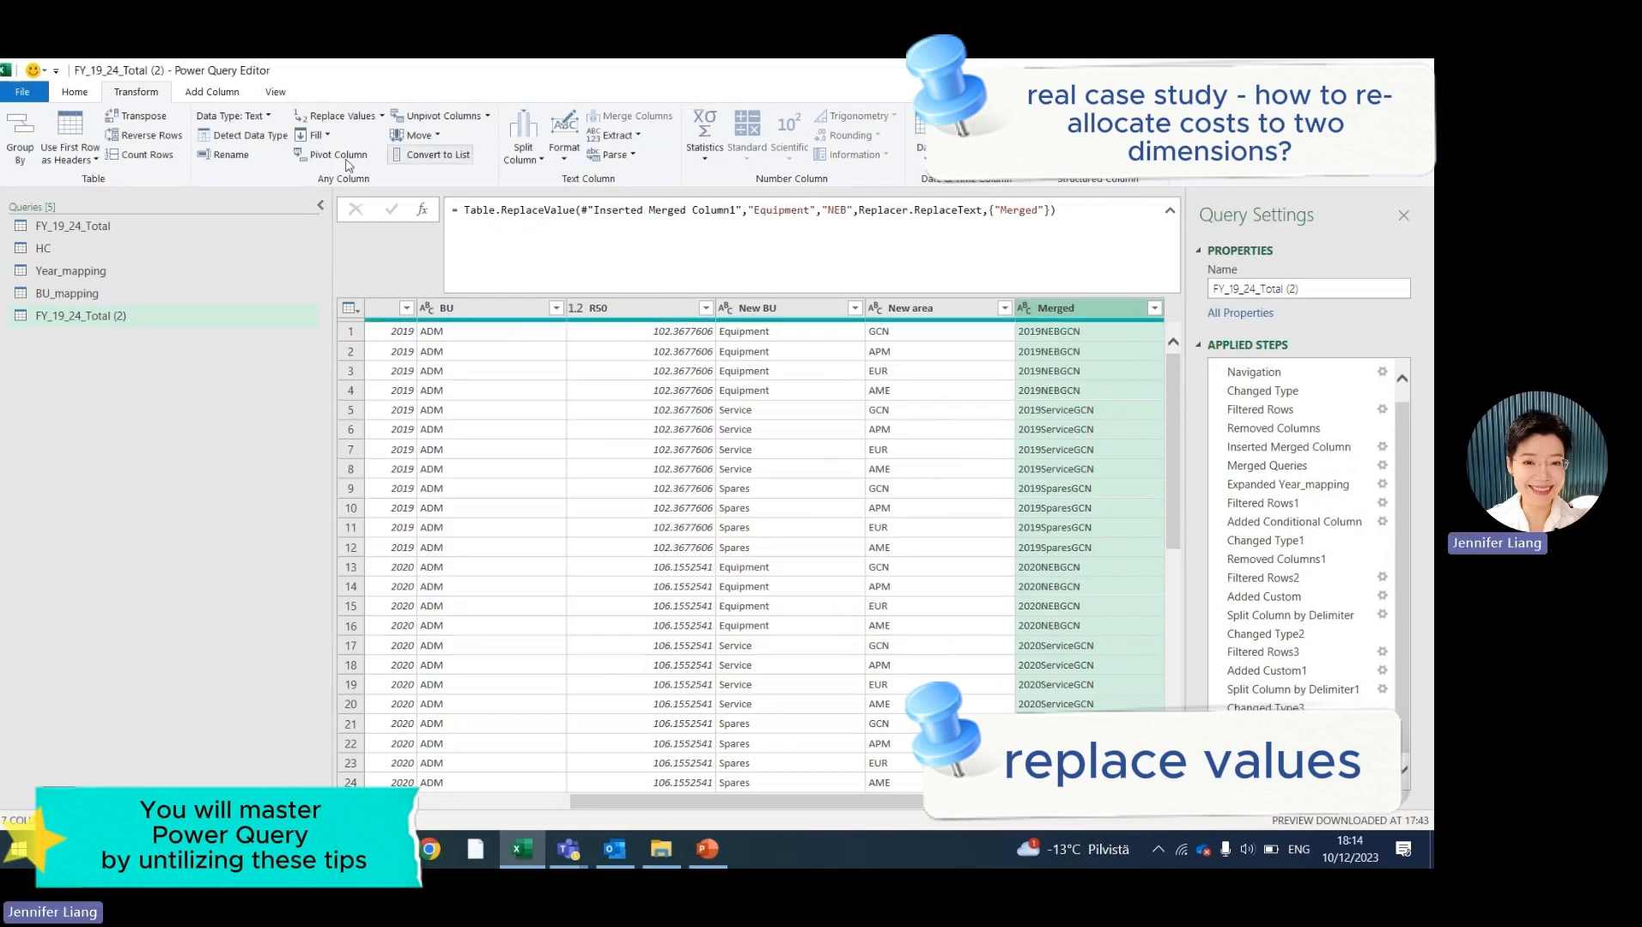
Replace "Service" with "VA" in the Merged column.
{"action": "left_click", "coordinate": [381, 116]}
{"action": "left_click", "coordinate": [363, 141]}
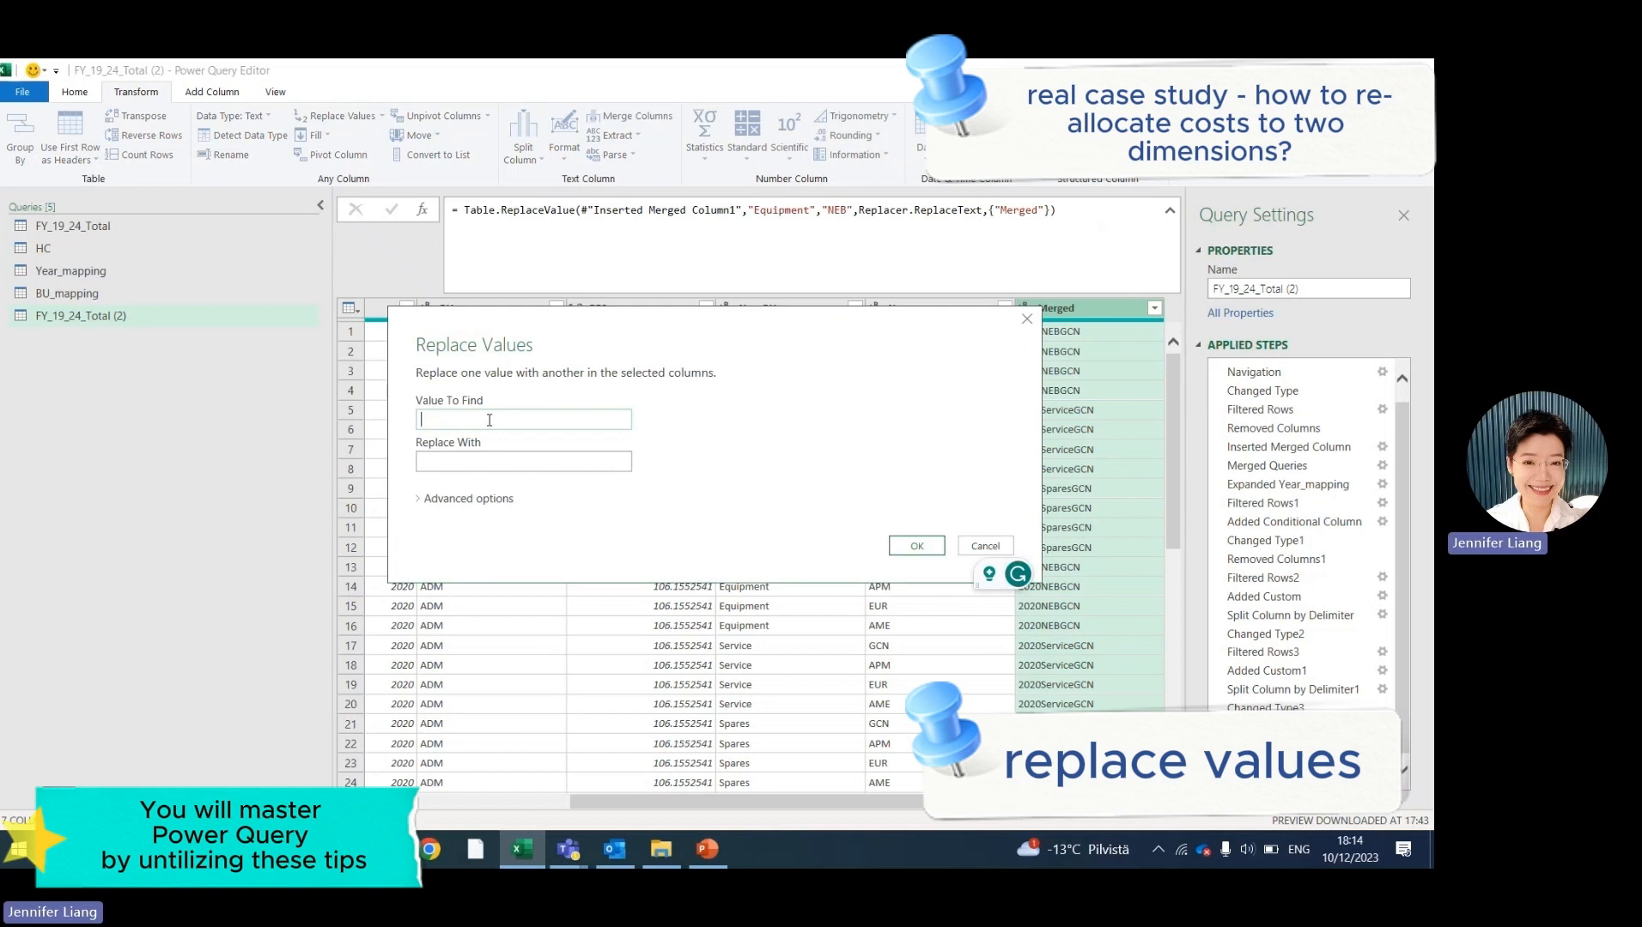
{"action": "type", "text": "Service"}
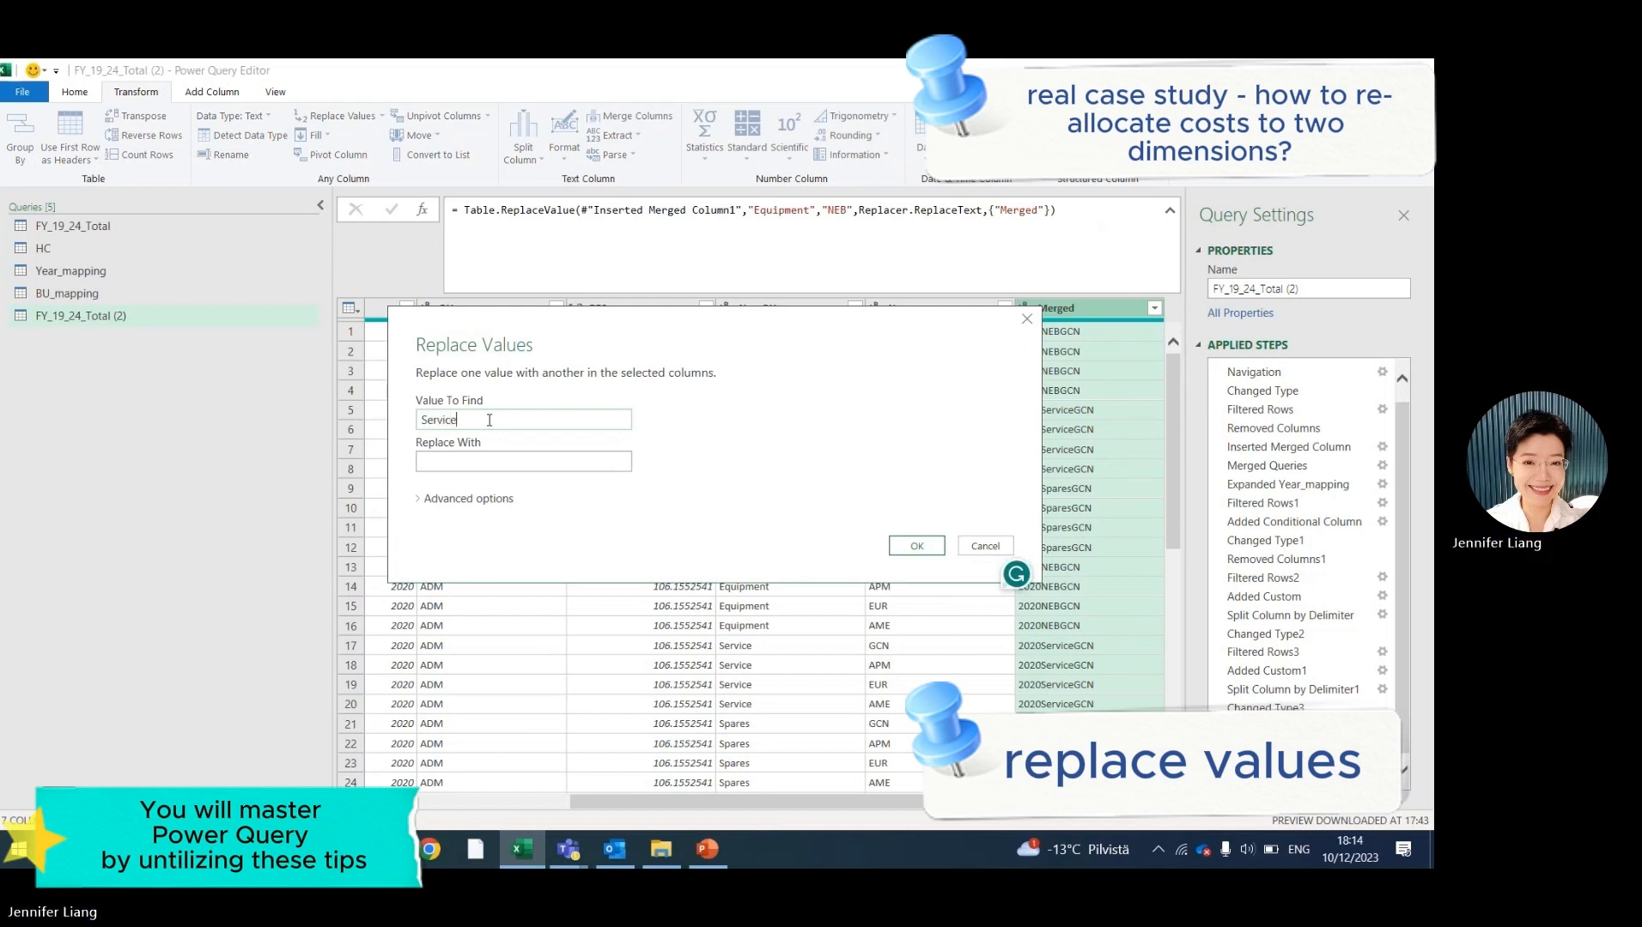
{"action": "left_click", "coordinate": [468, 463]}
{"action": "type", "text": "SEB"}
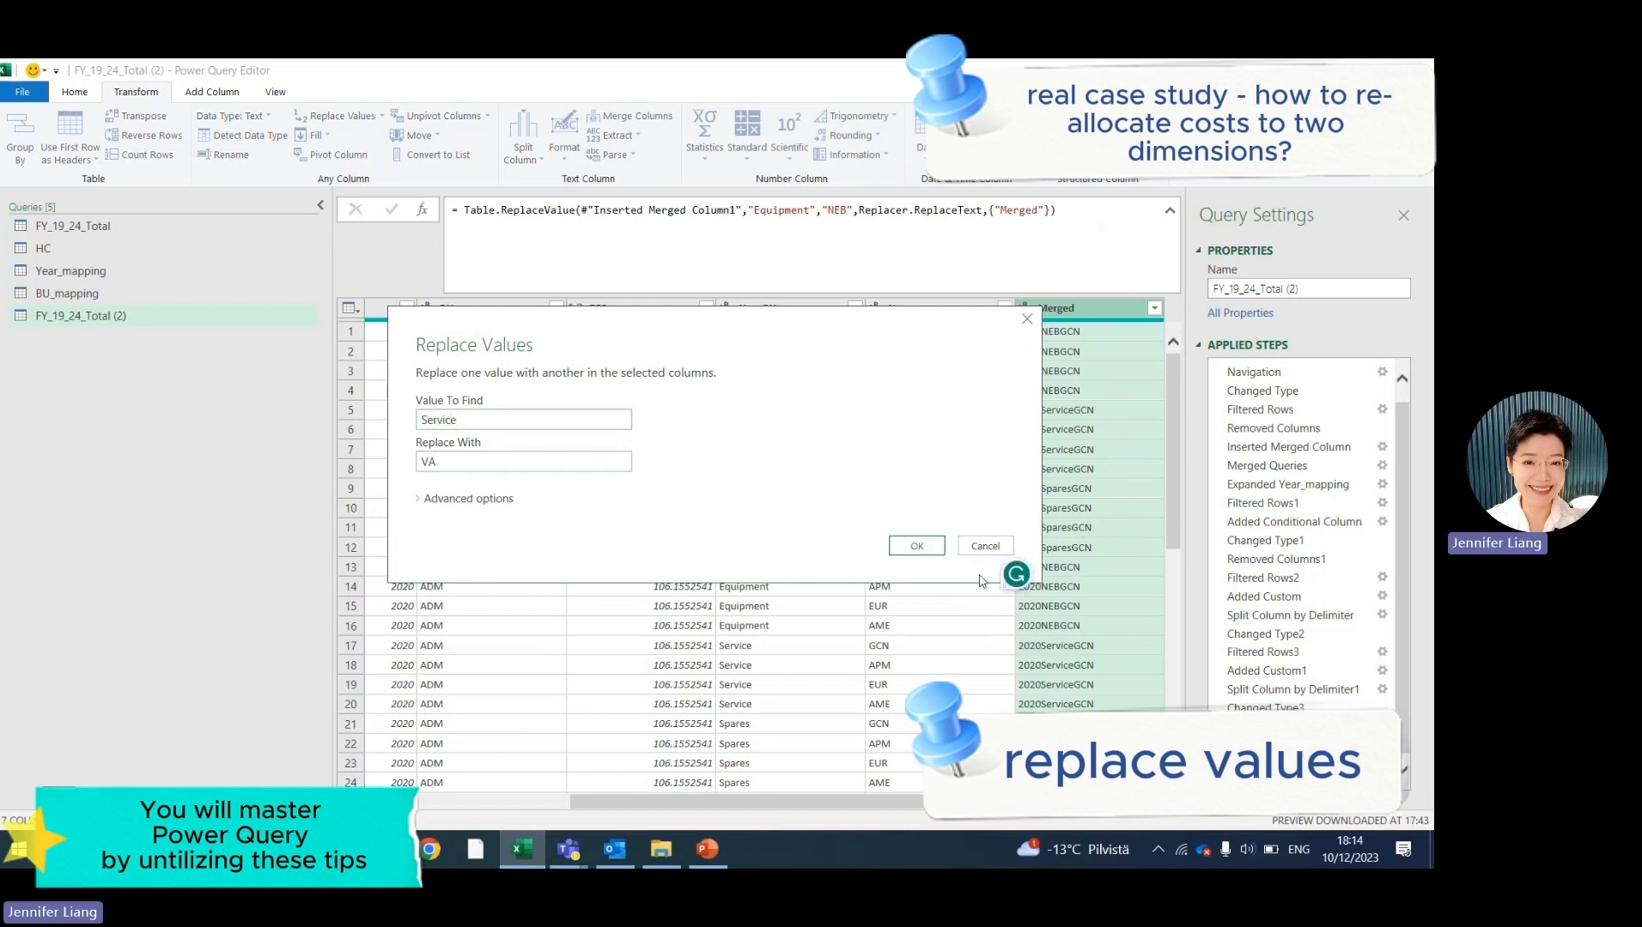
{"action": "left_click", "coordinate": [908, 547]}
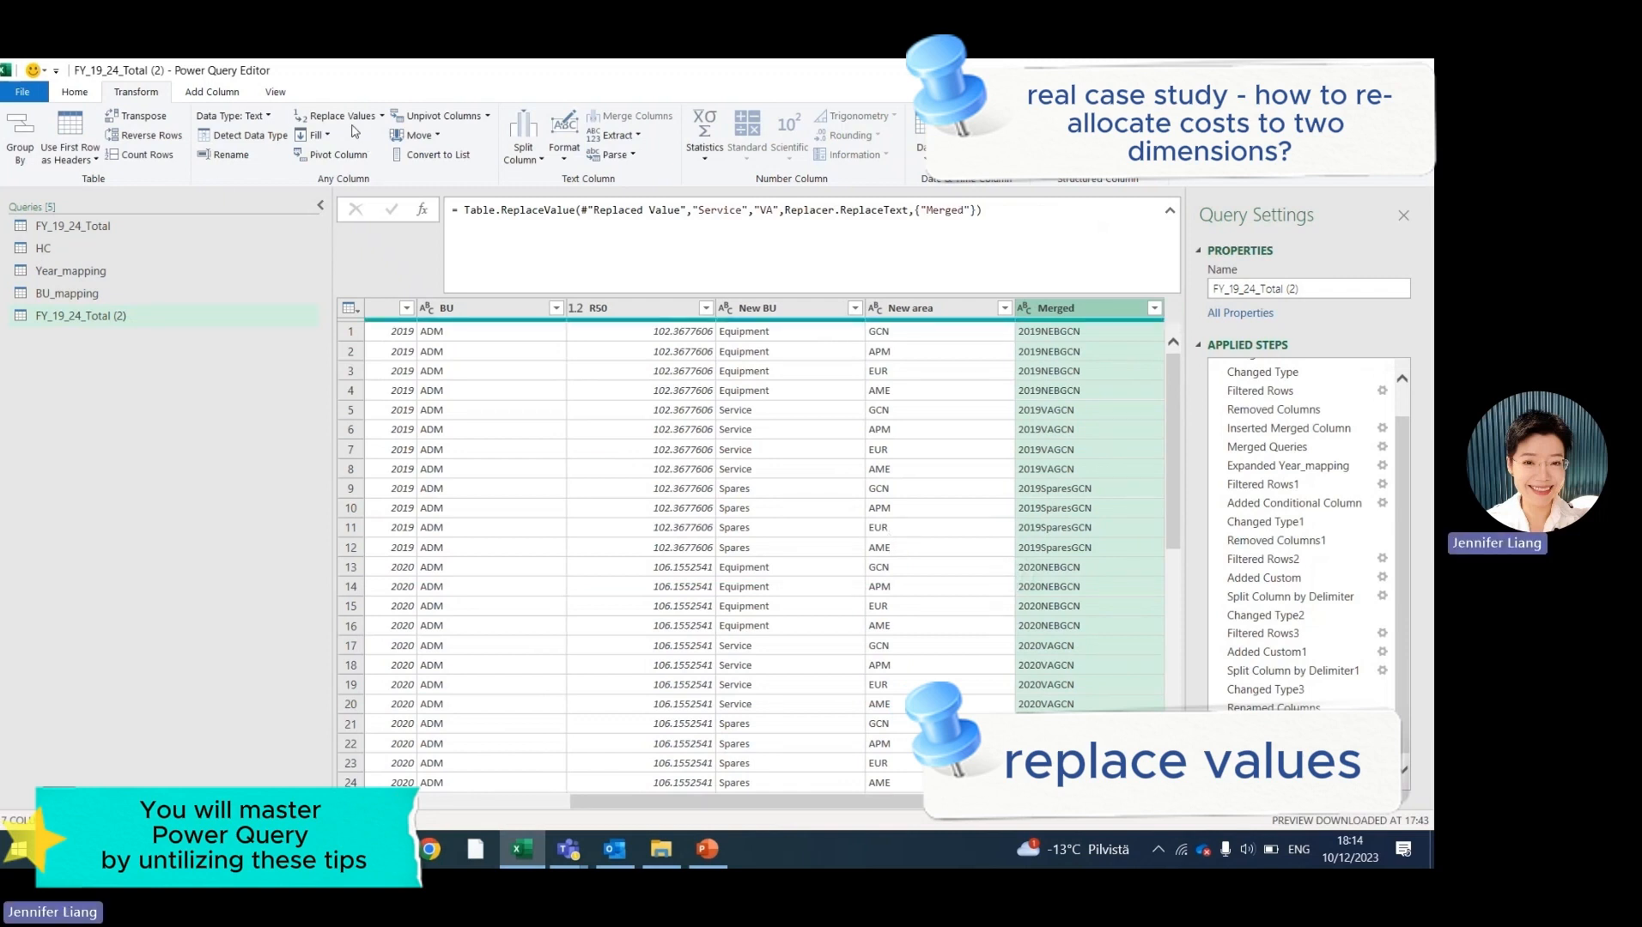
Replace "Spares" with "VB" in the Merged column.
{"action": "left_click", "coordinate": [343, 118]}
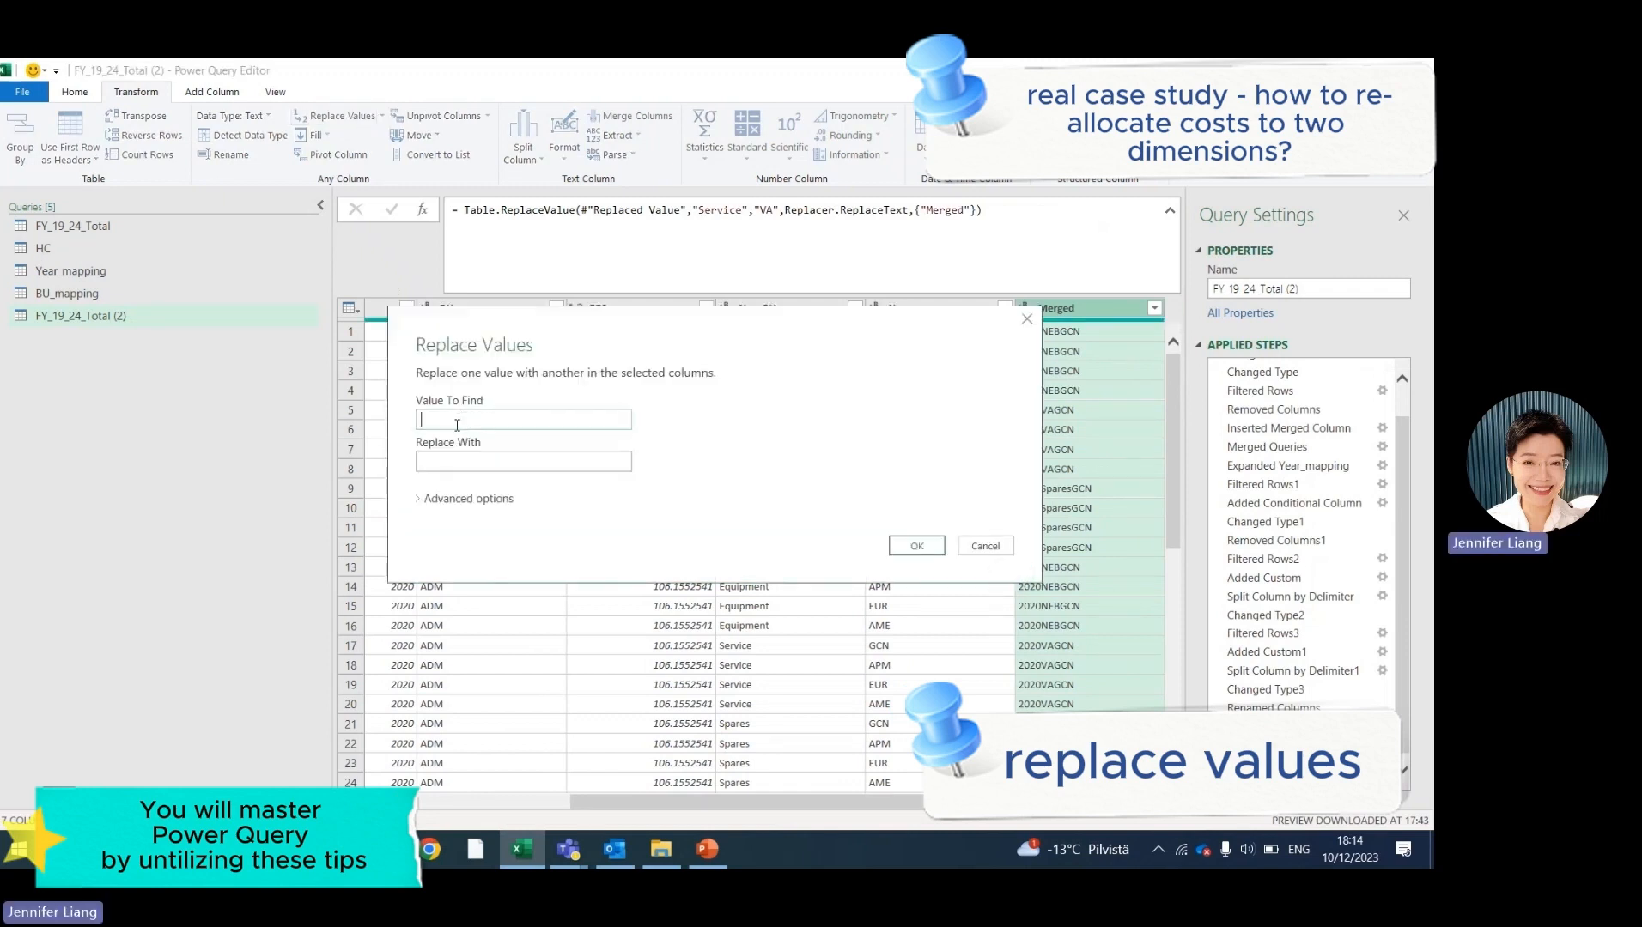
{"action": "type", "text": "Spares"}
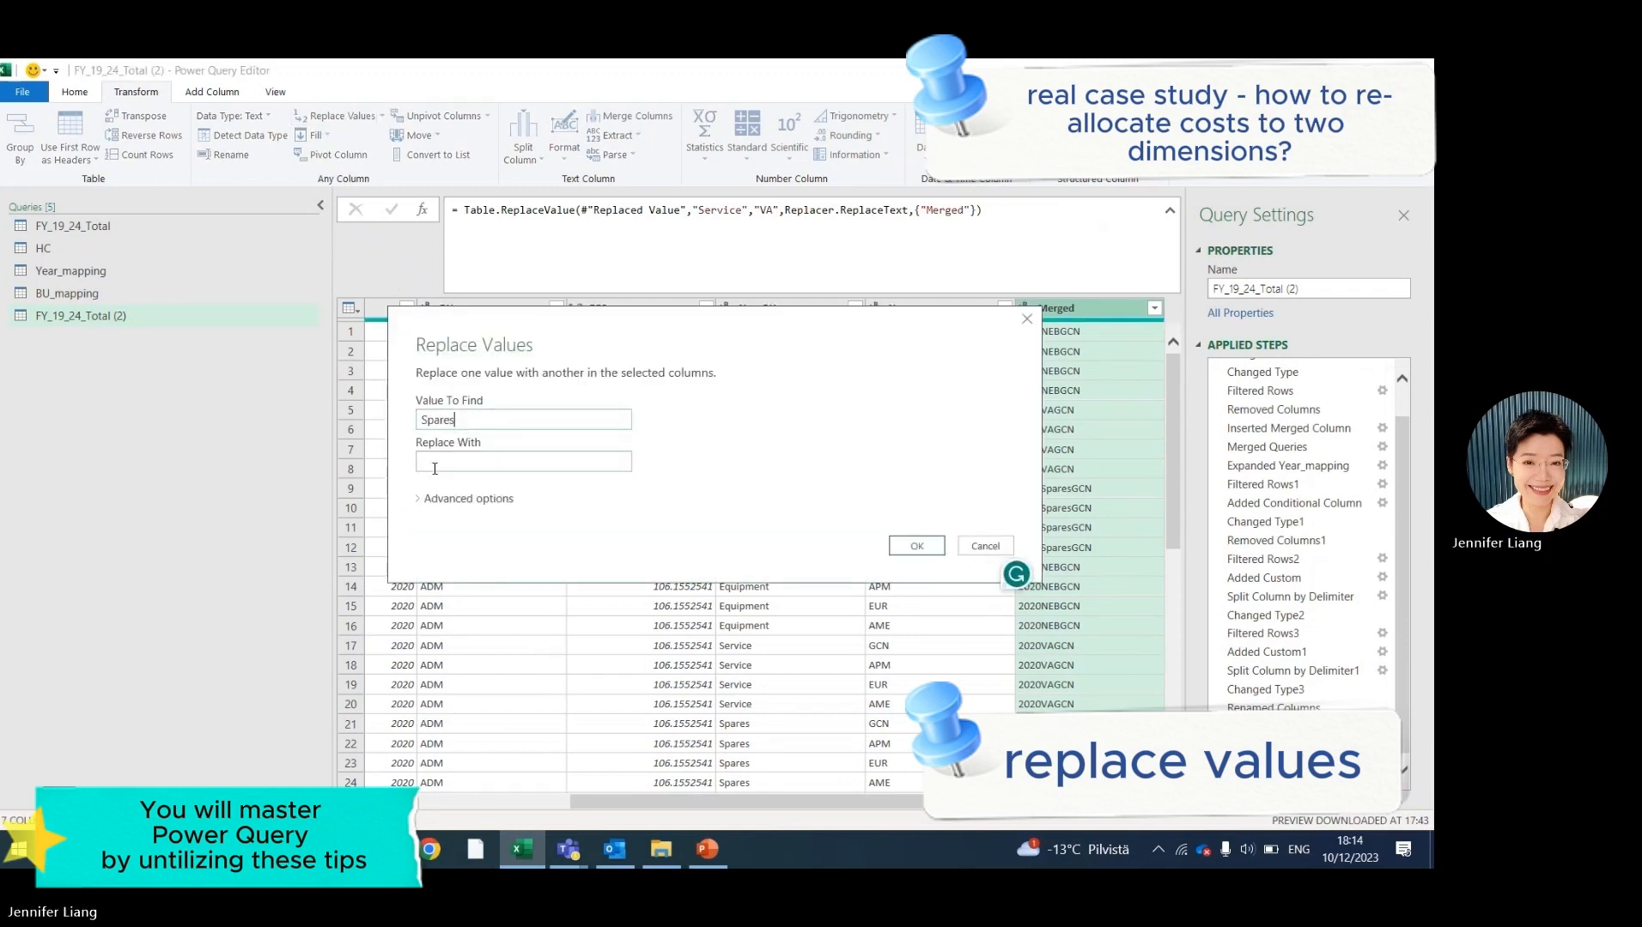
{"action": "left_click", "coordinate": [431, 462]}
{"action": "type", "text": "VA"}
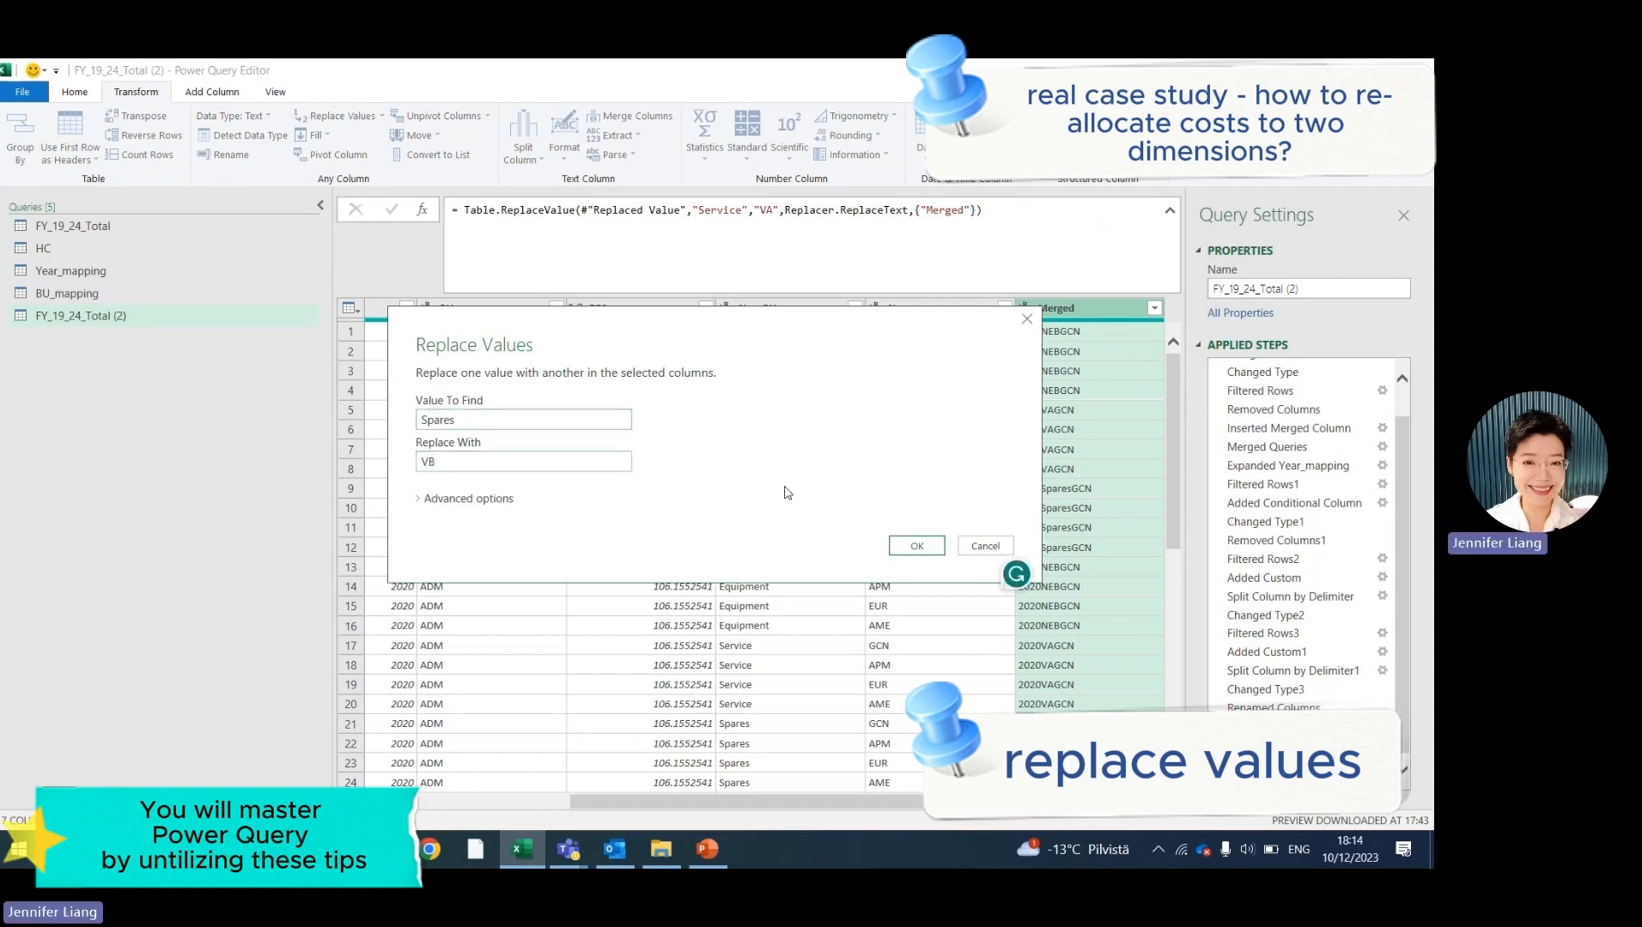
{"action": "left_click", "coordinate": [916, 546]}
Check the distinct values in the Merged column of FY_19_24_Total (2) against the HC Key column of the HC query.
{"action": "left_click", "coordinate": [1154, 307]}
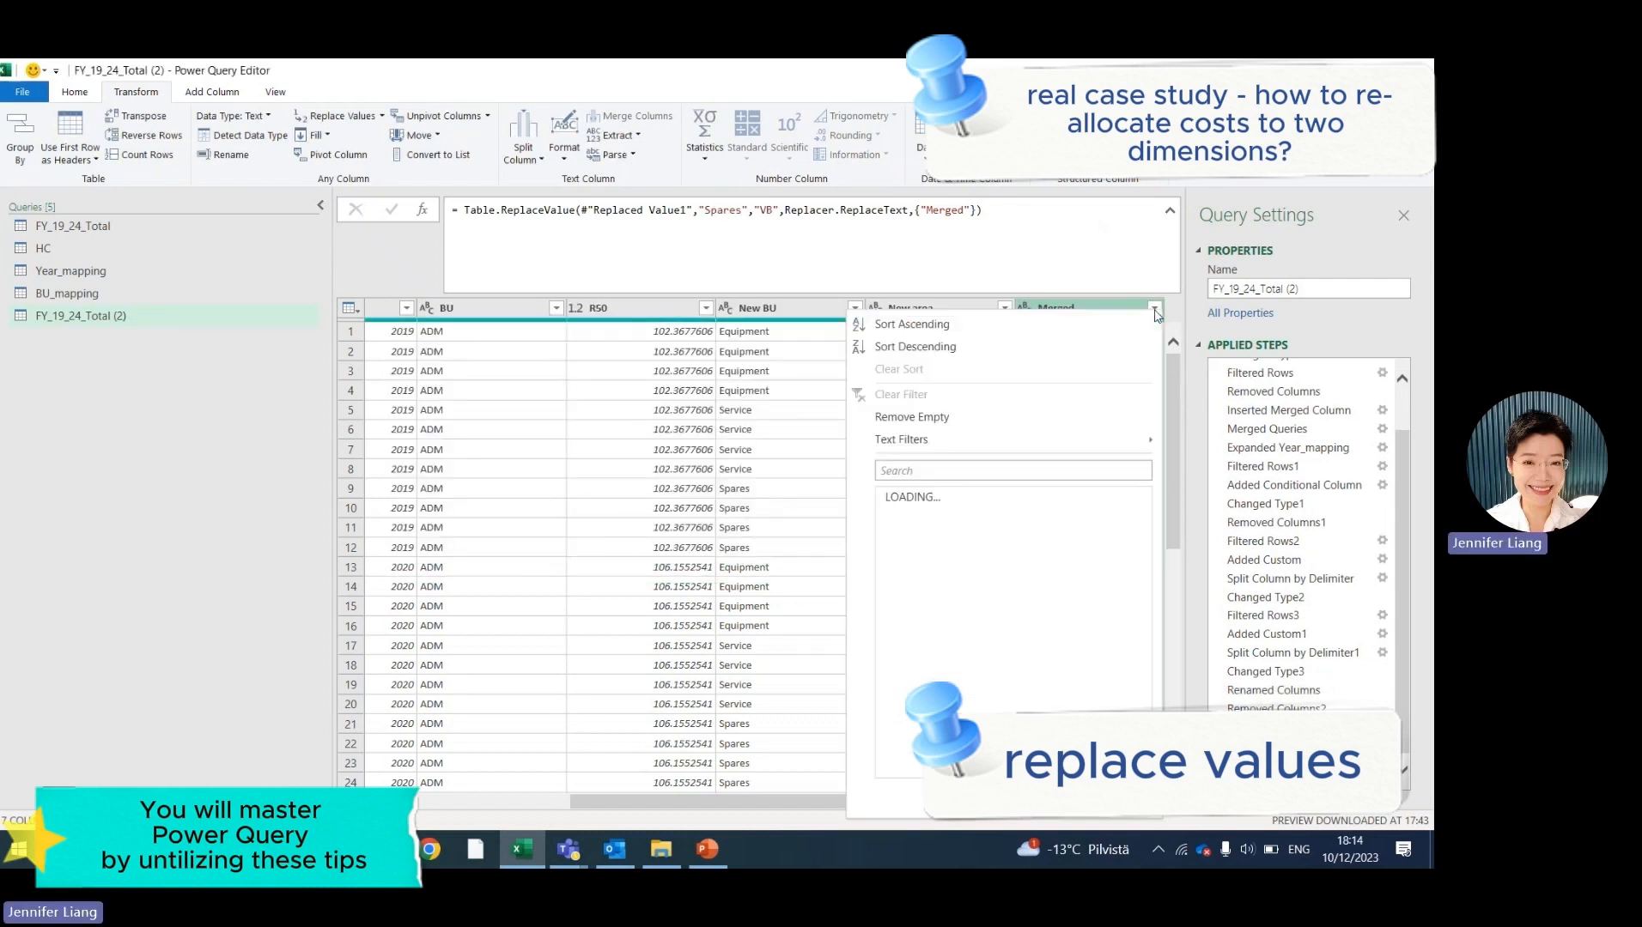
{"action": "scroll", "coordinate": [997, 593], "scroll_direction": "down", "scroll_amount": 10}
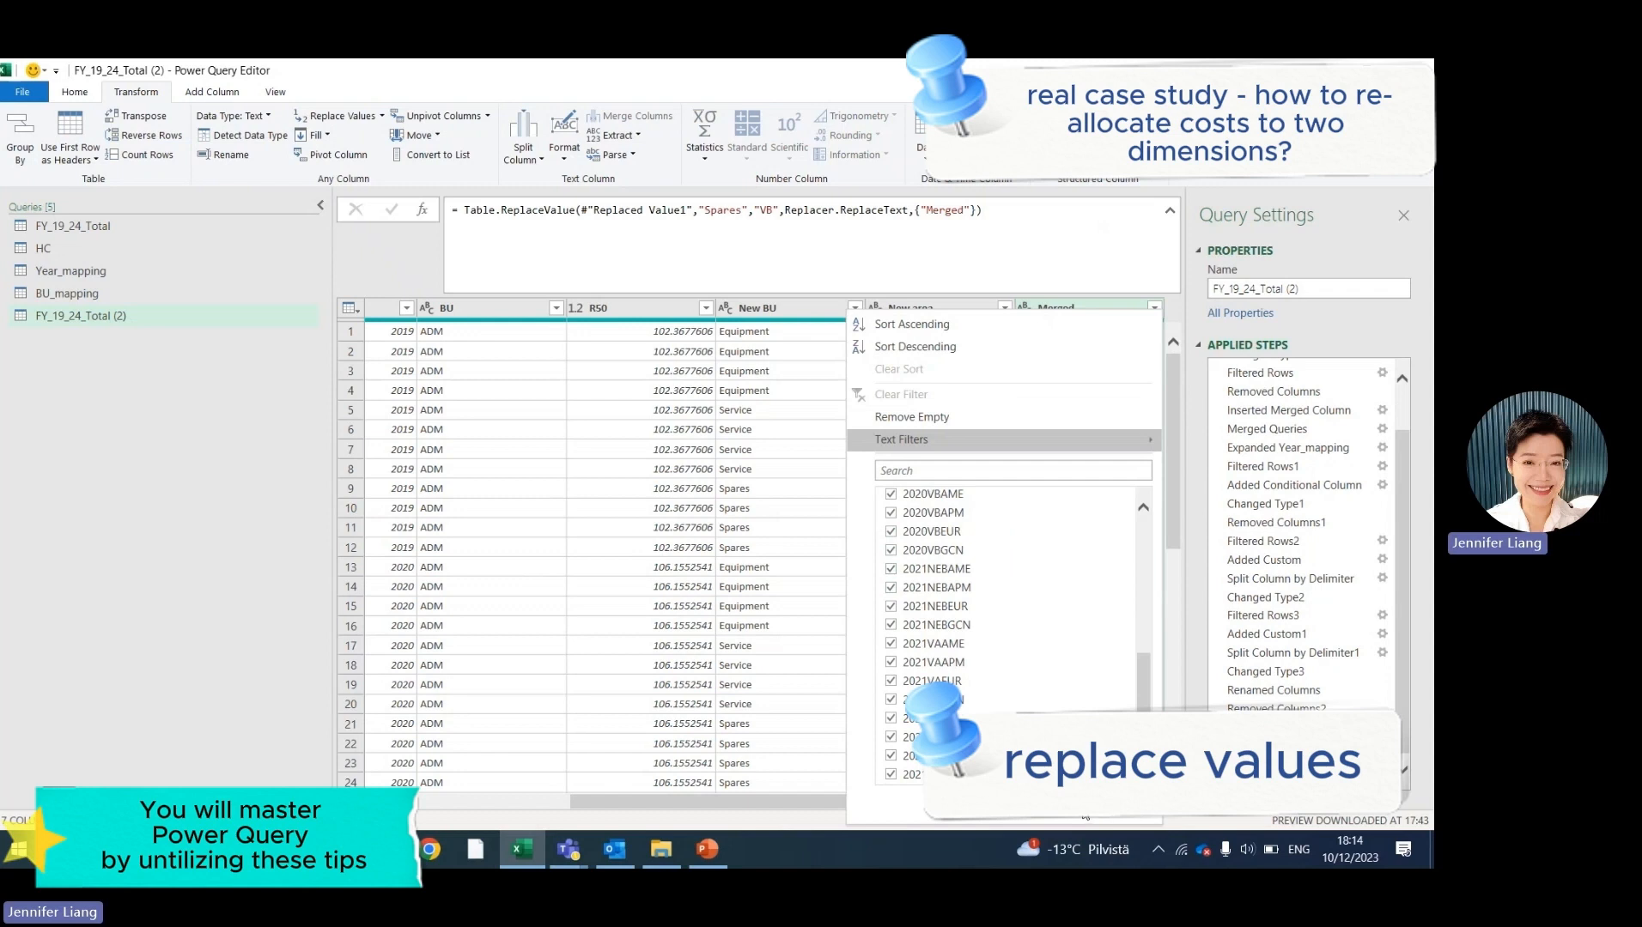
{"action": "left_click", "coordinate": [1085, 815]}
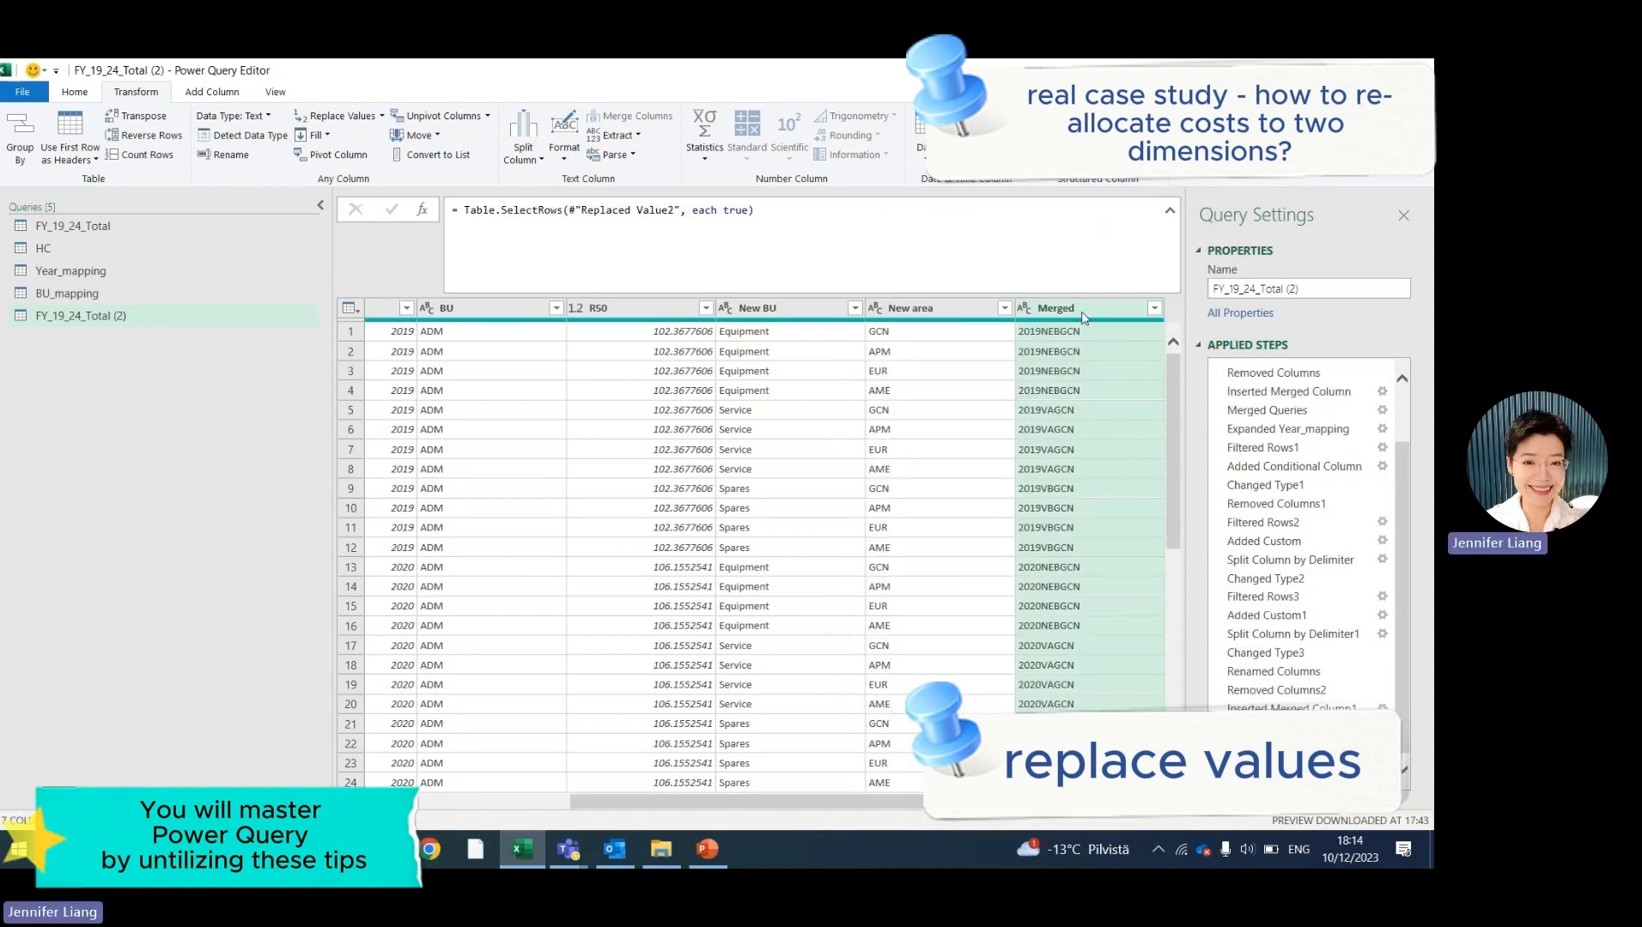
{"action": "left_click", "coordinate": [101, 249]}
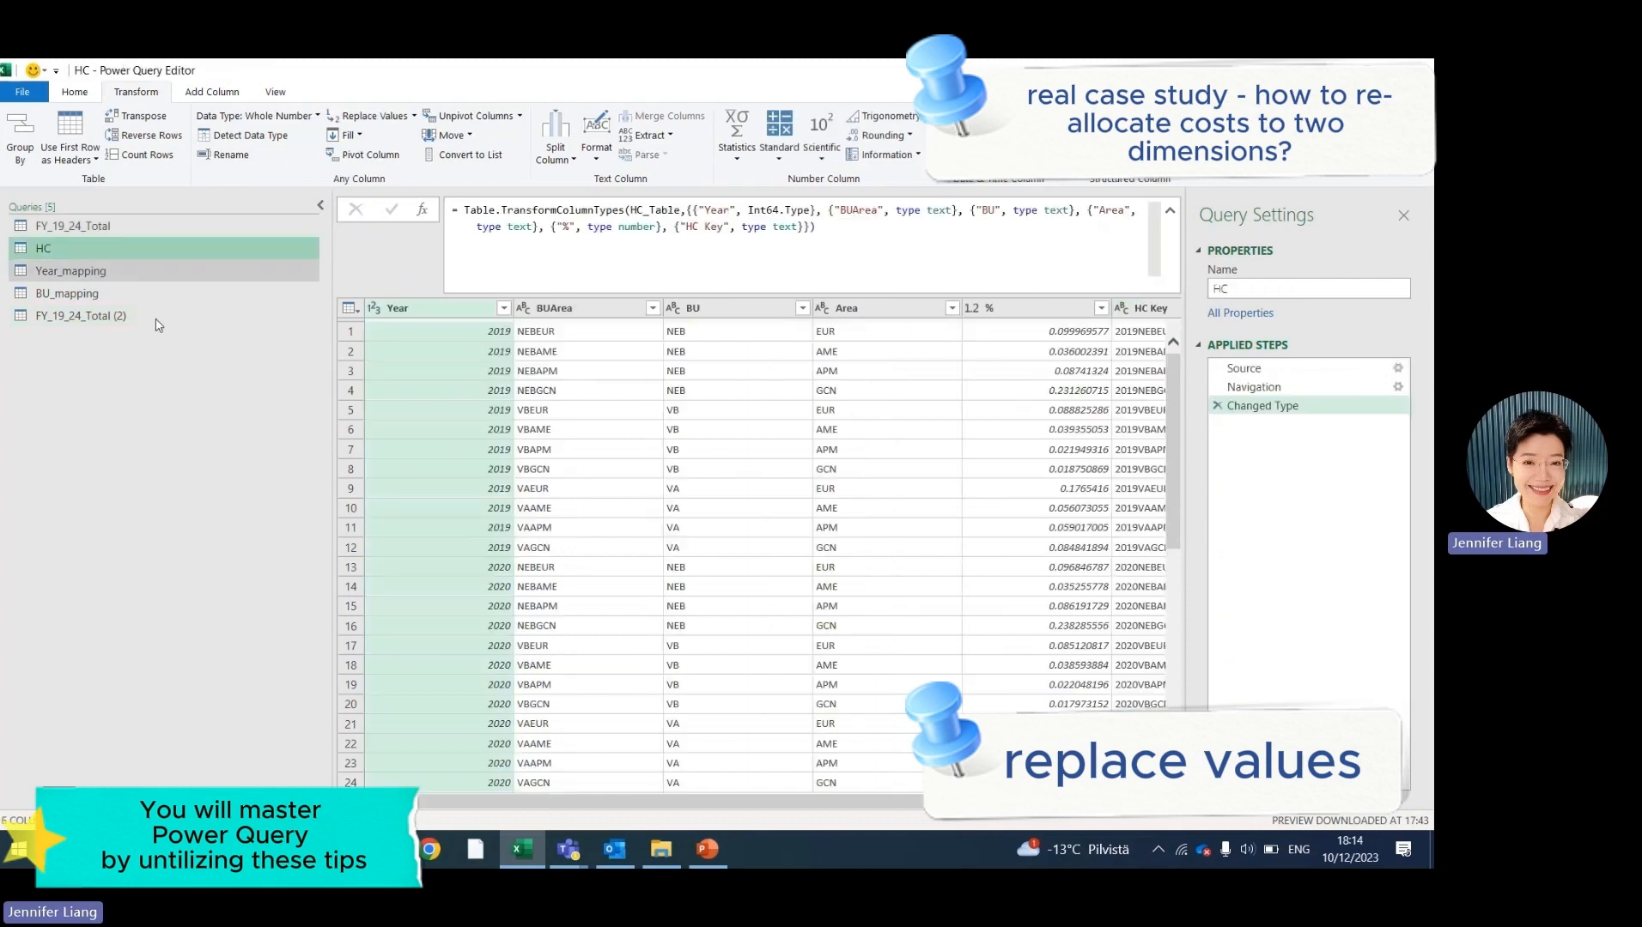
{"action": "left_click_drag", "start_coordinate": [691, 801], "coordinate": [803, 807]}
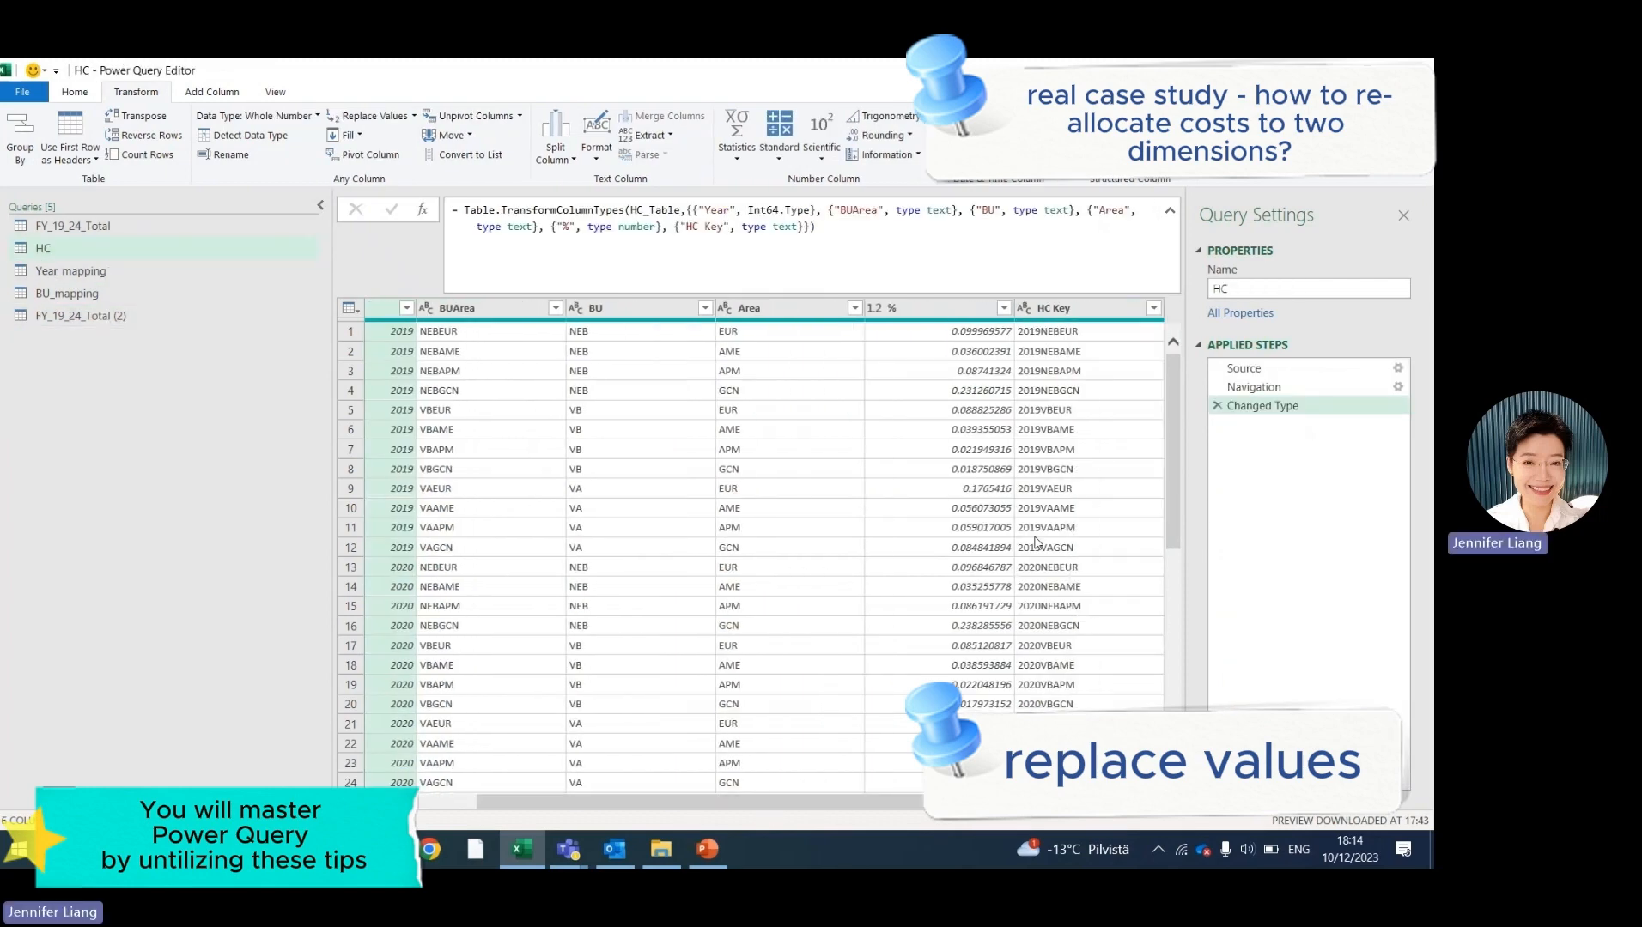
{"action": "left_click", "coordinate": [146, 316]}
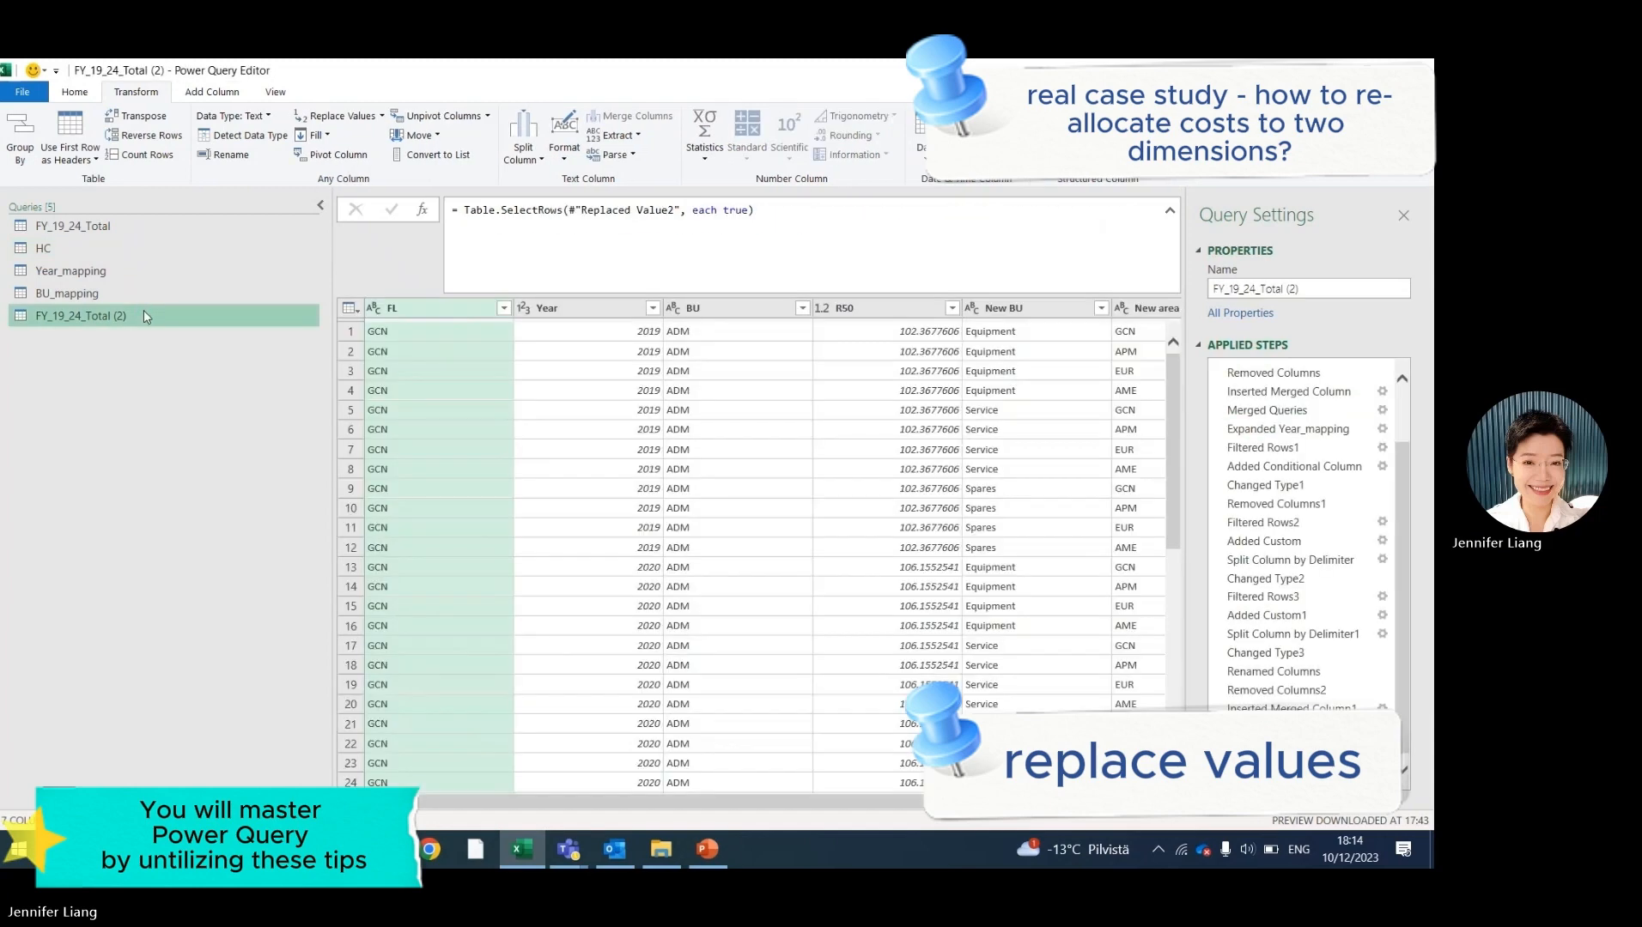
{"action": "left_click_drag", "start_coordinate": [782, 803], "coordinate": [1003, 807]}
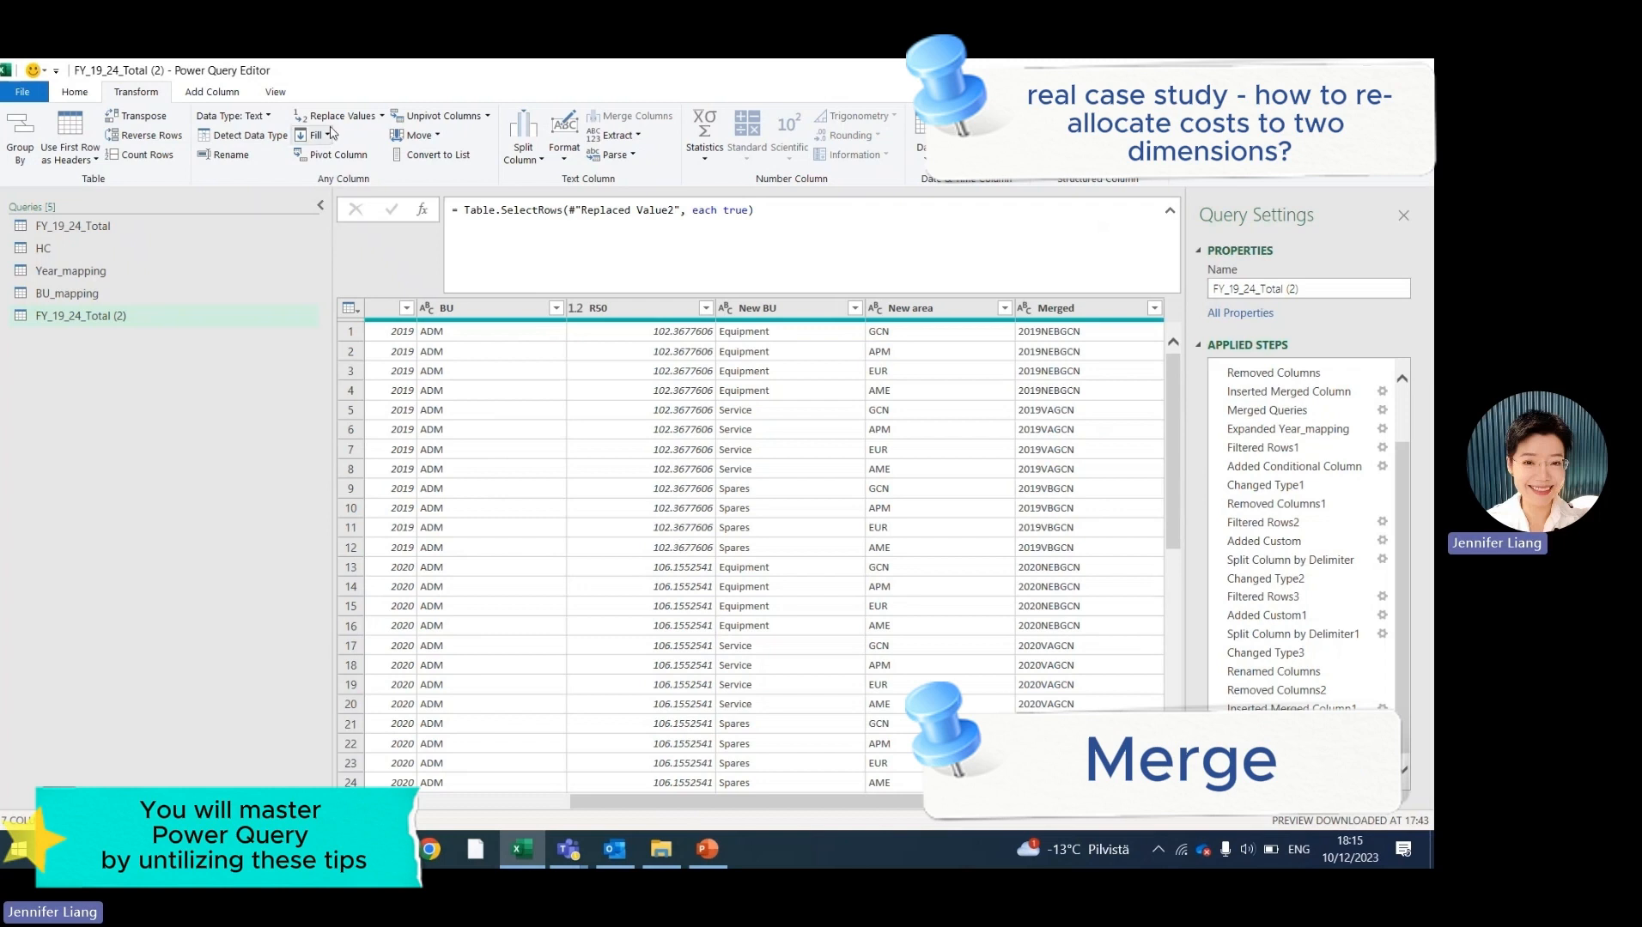
Merge the HC query into FY_19_24_Total (2), matching the Merged column to HC Key with a Left Outer join.
{"action": "left_click", "coordinate": [1092, 312]}
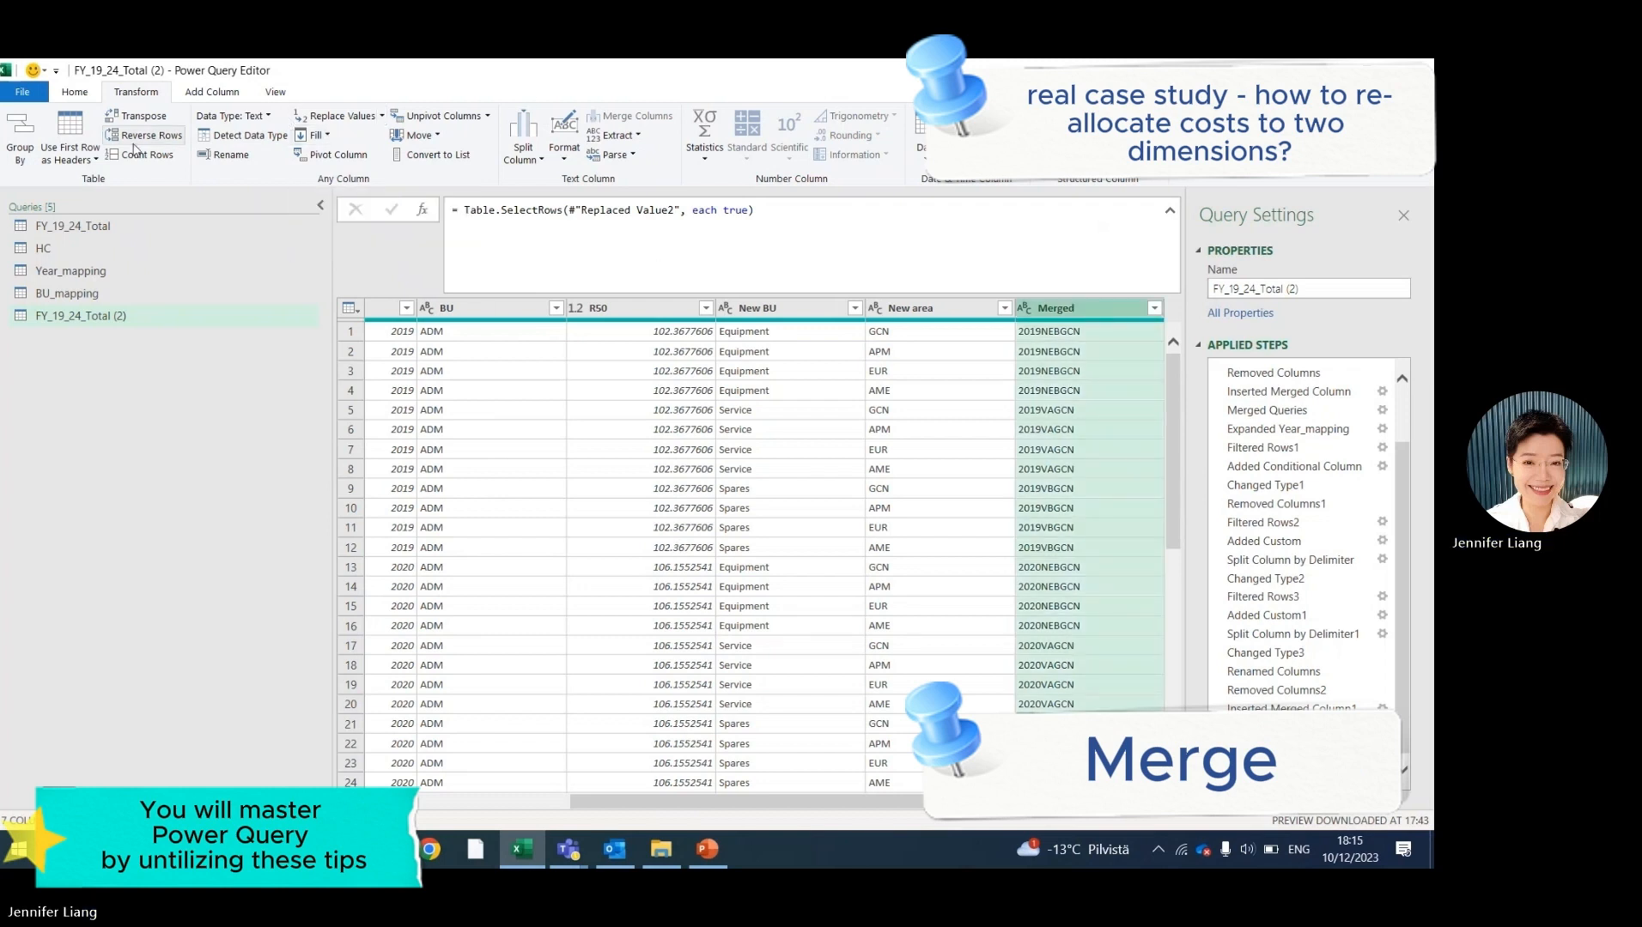
{"action": "left_click", "coordinate": [75, 92]}
{"action": "left_click", "coordinate": [743, 121]}
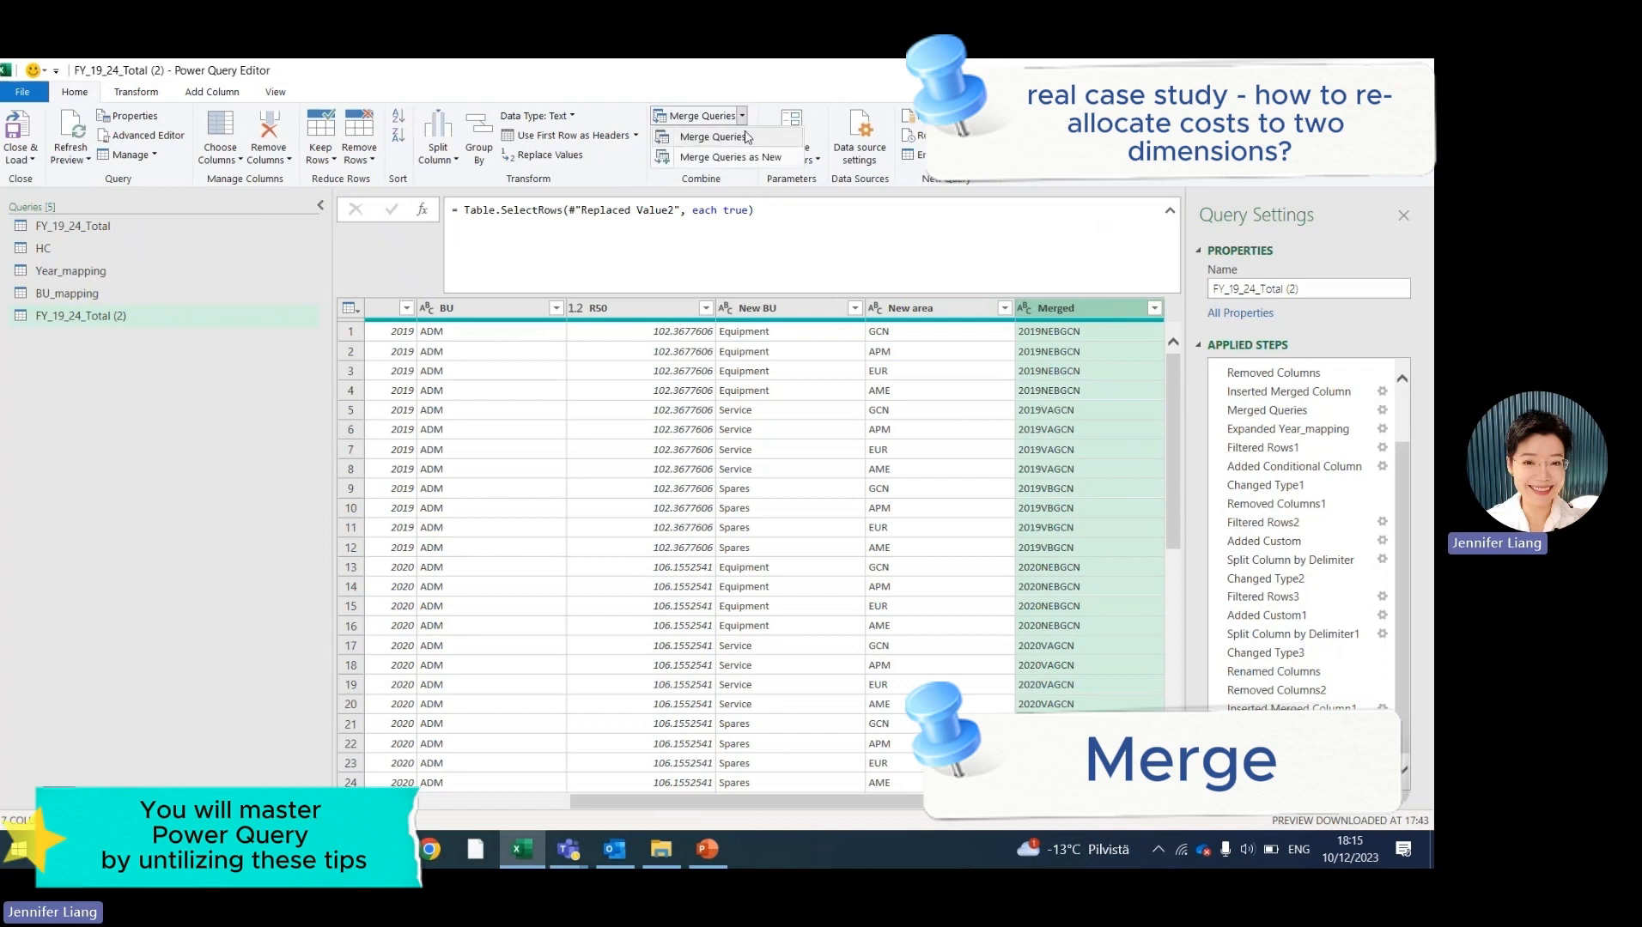
{"action": "left_click", "coordinate": [700, 136]}
{"action": "left_click", "coordinate": [554, 425]}
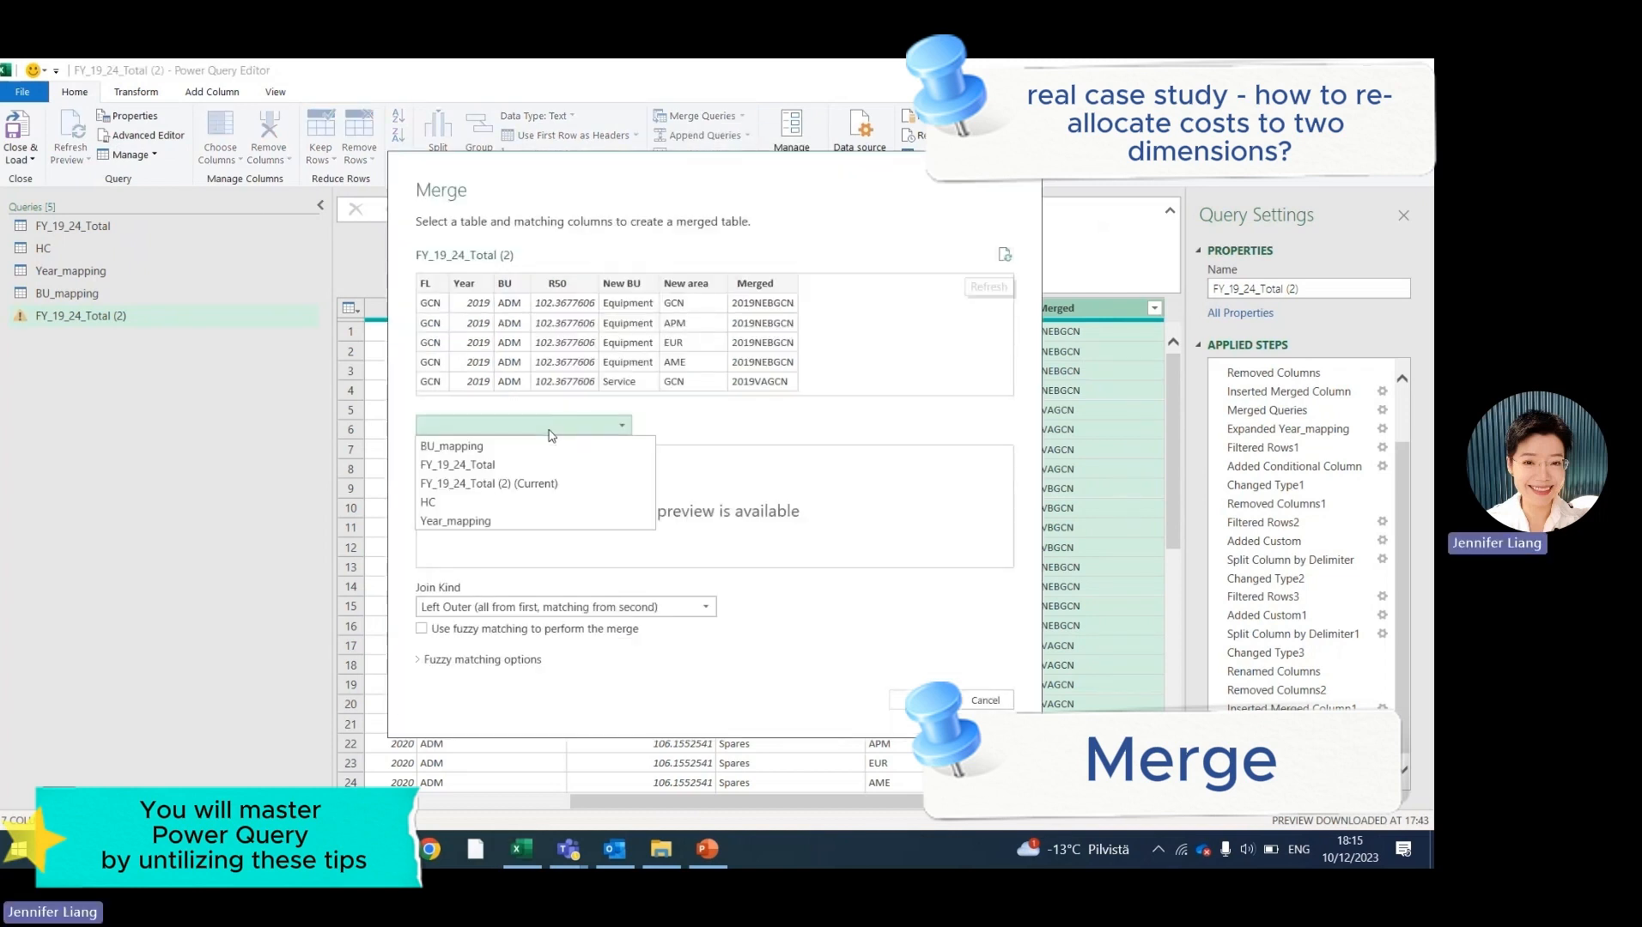
{"action": "left_click", "coordinate": [521, 503]}
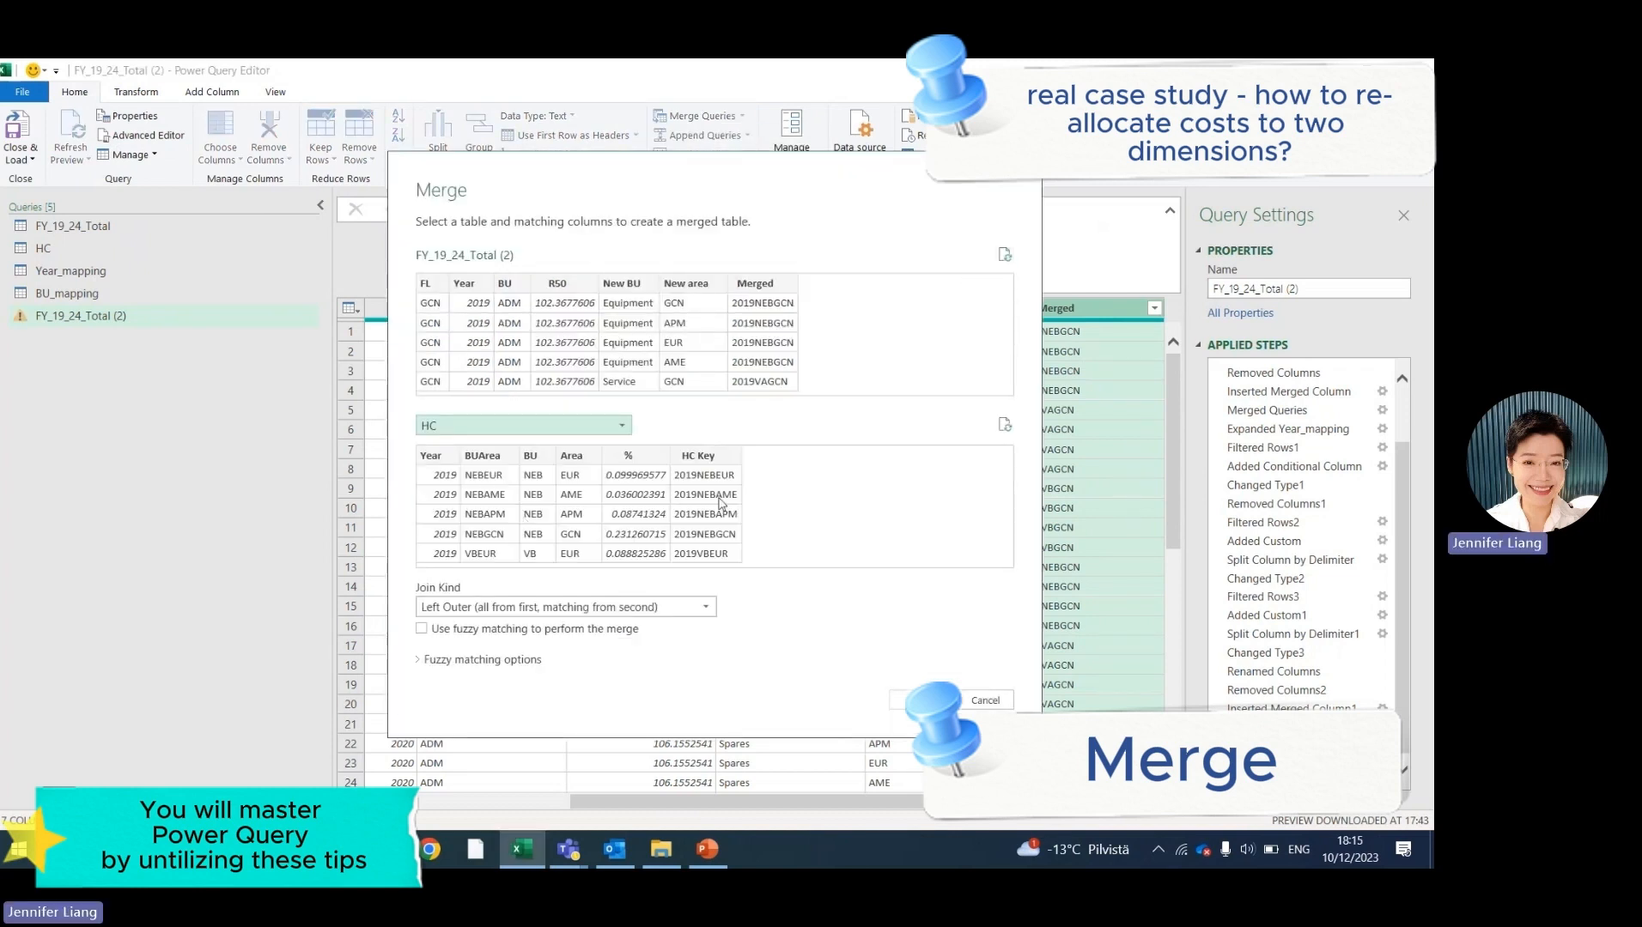
{"action": "left_click", "coordinate": [773, 284]}
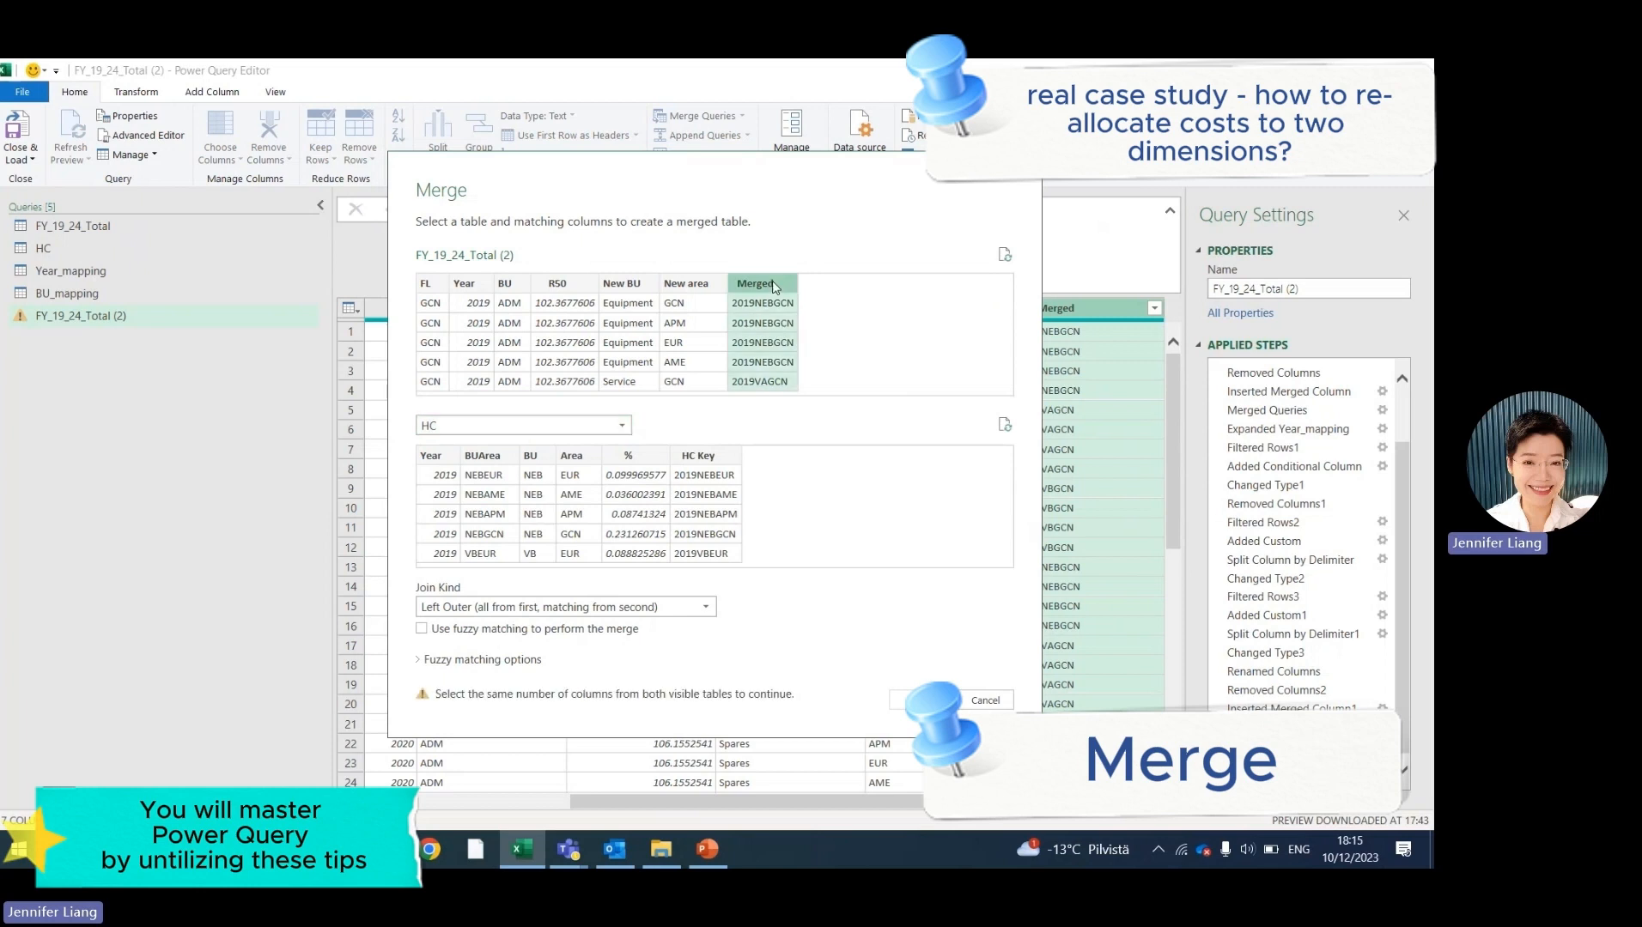
{"action": "left_click", "coordinate": [732, 457]}
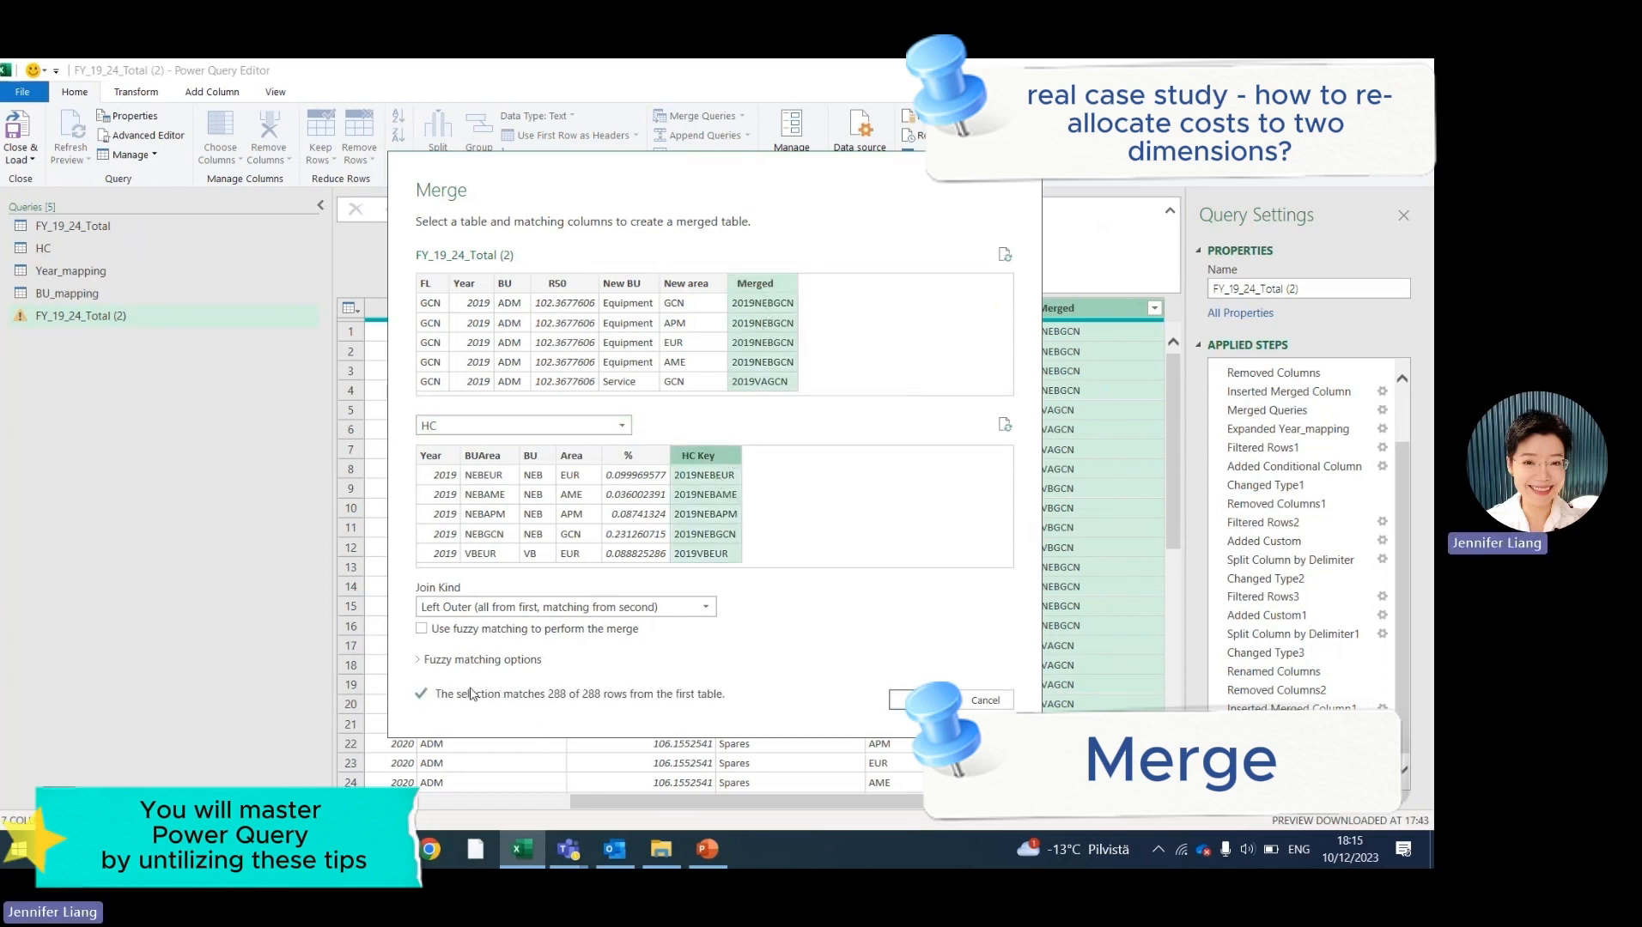
{"action": "left_click", "coordinate": [909, 699]}
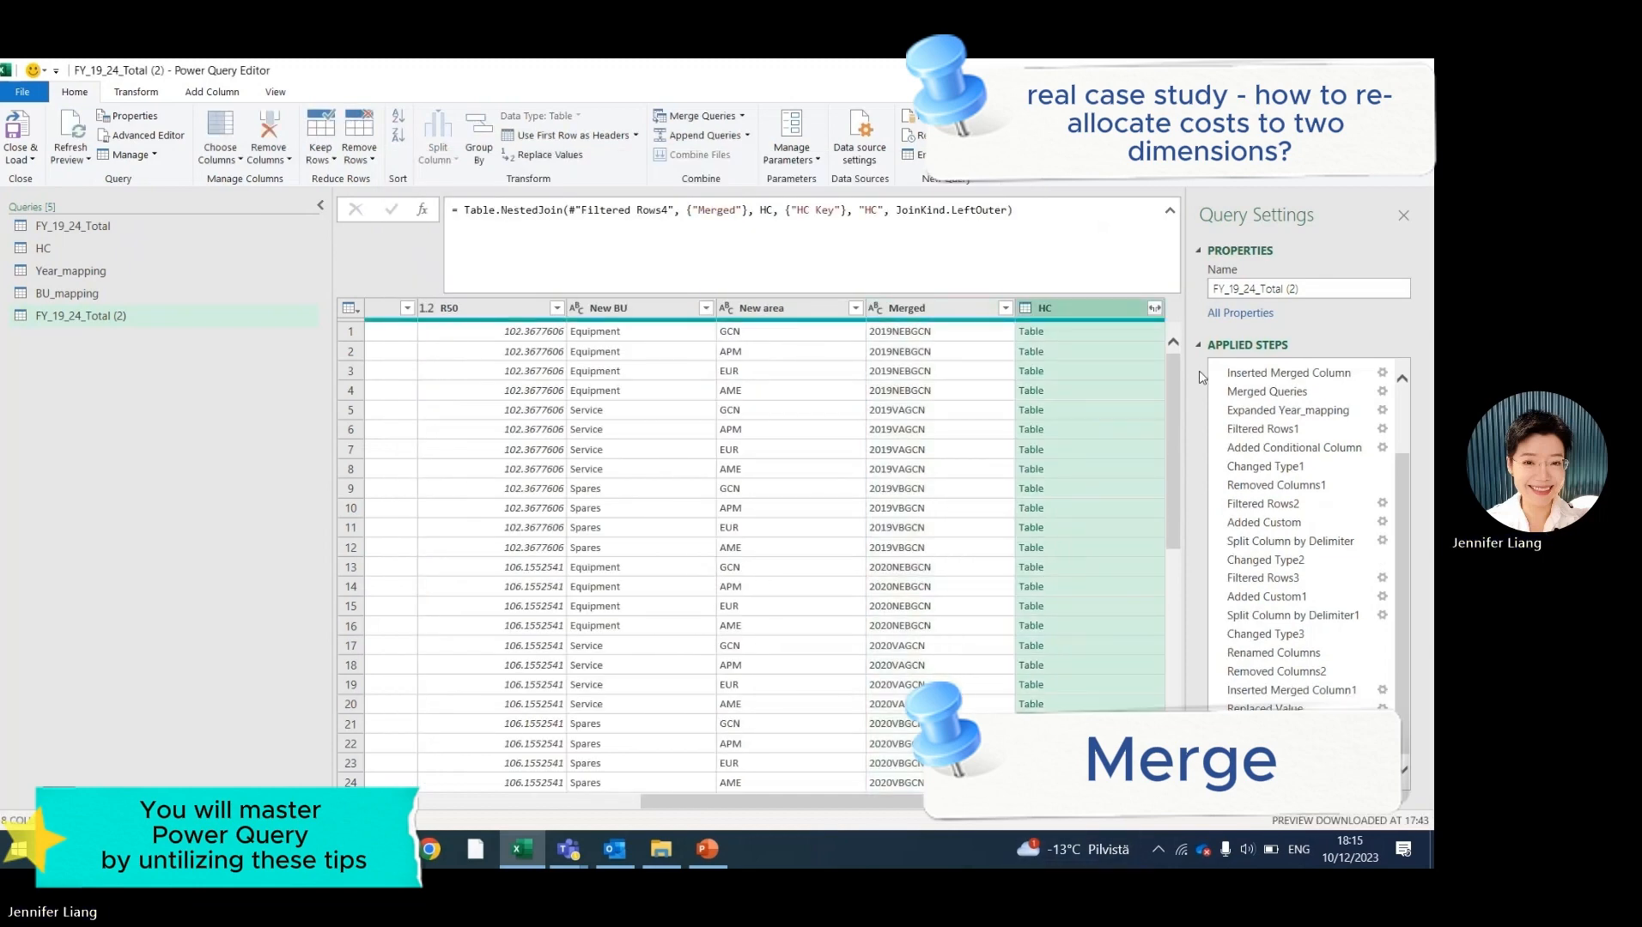
Expand the HC table column to only its % field, keeping the original column name as prefix.
{"action": "left_click", "coordinate": [1155, 308]}
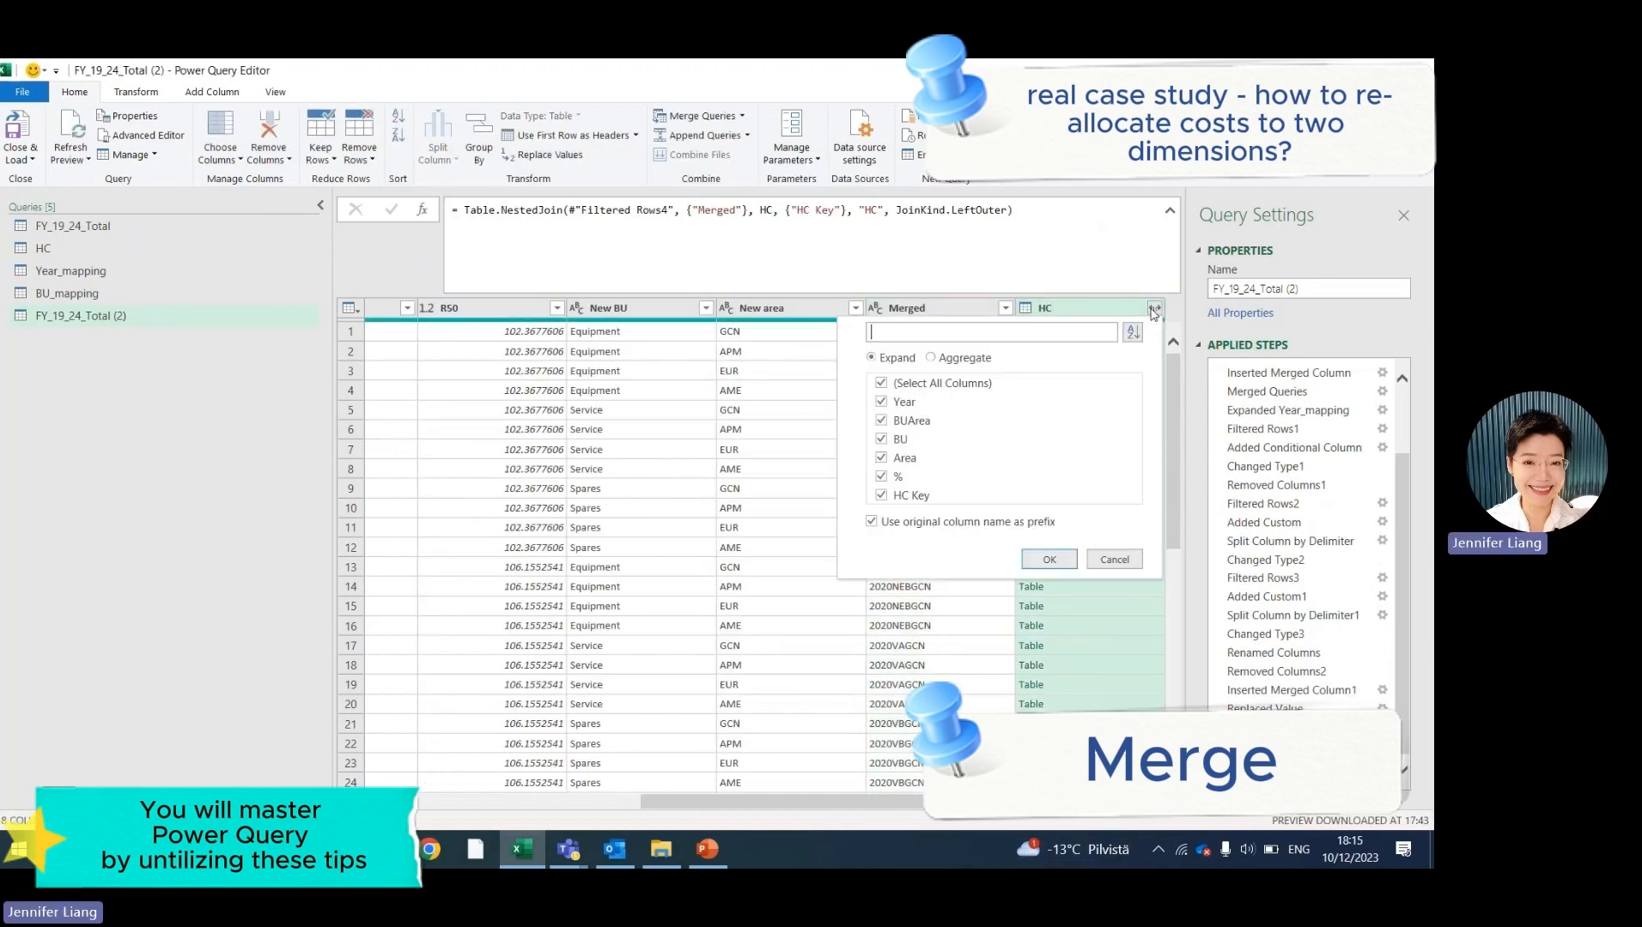
{"action": "left_click", "coordinate": [881, 384]}
{"action": "left_click", "coordinate": [881, 479]}
{"action": "left_click", "coordinate": [1050, 559]}
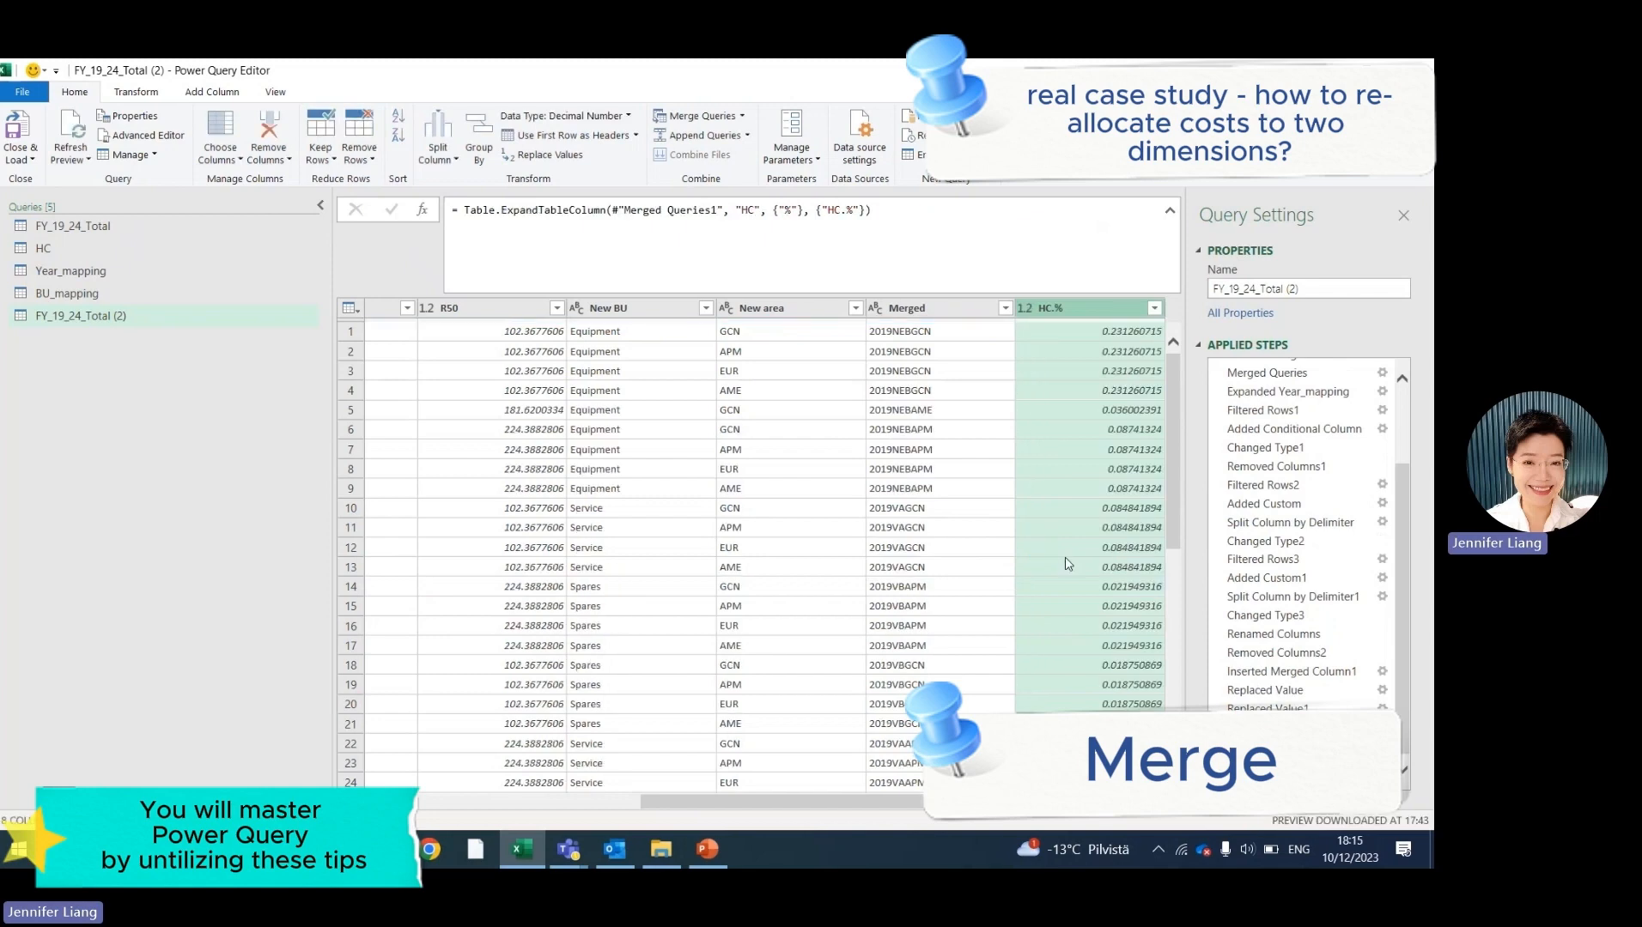
Remove the Merged key column from the FY_19_24_Total (2) query.
{"action": "left_click", "coordinate": [927, 311]}
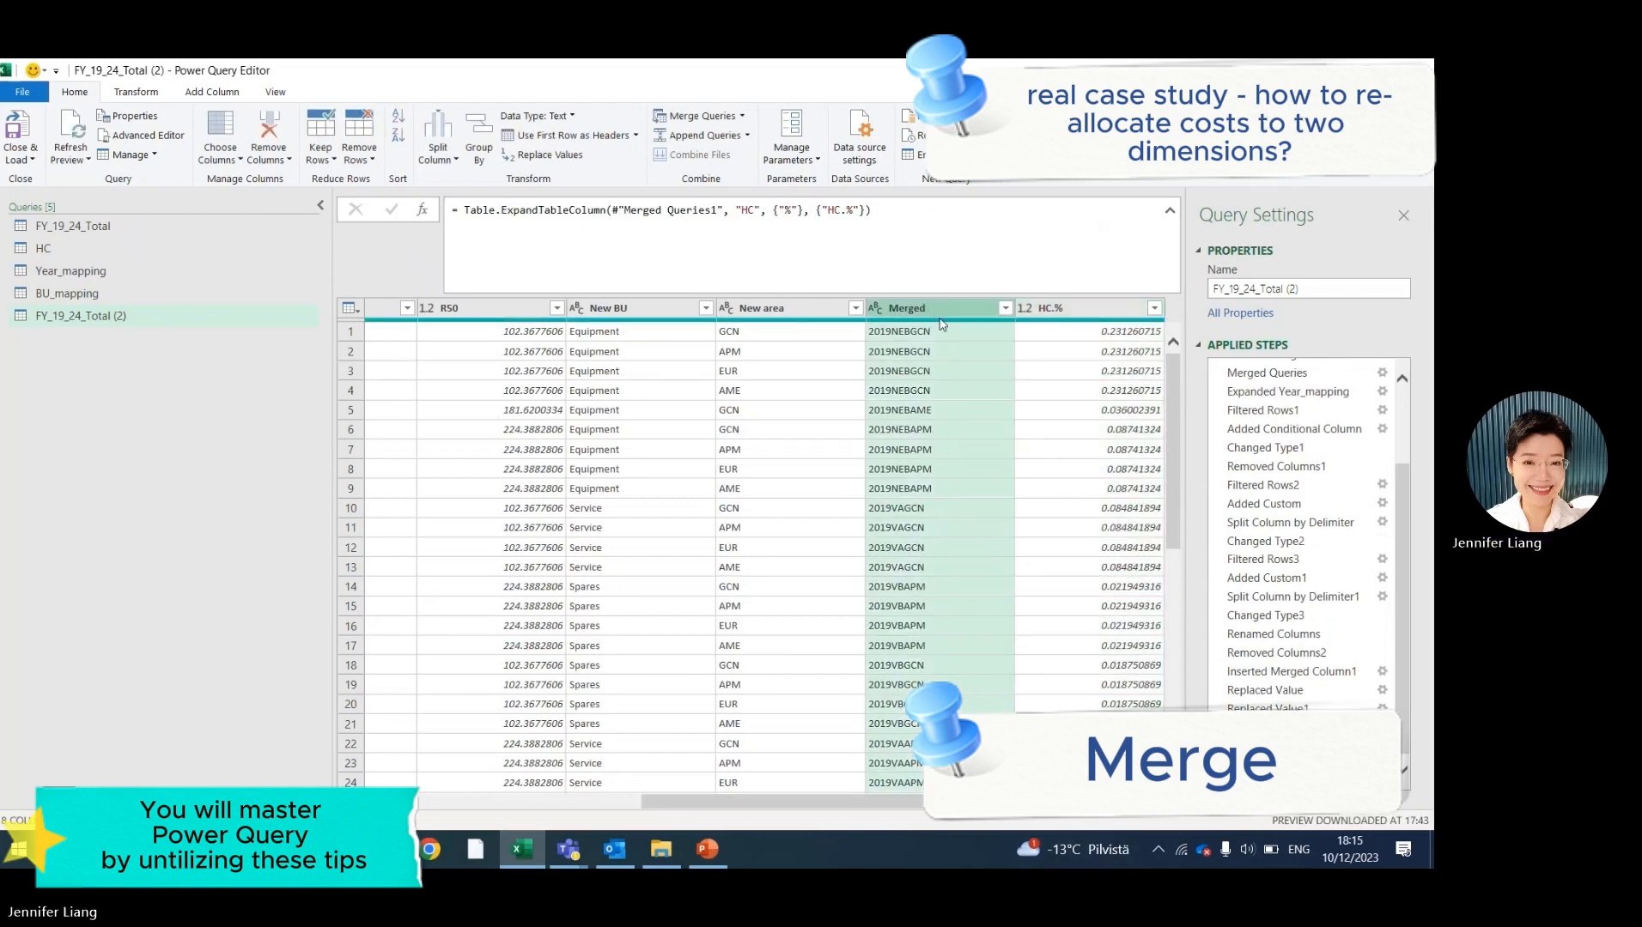
{"action": "right_click", "coordinate": [943, 311]}
{"action": "left_click", "coordinate": [979, 238]}
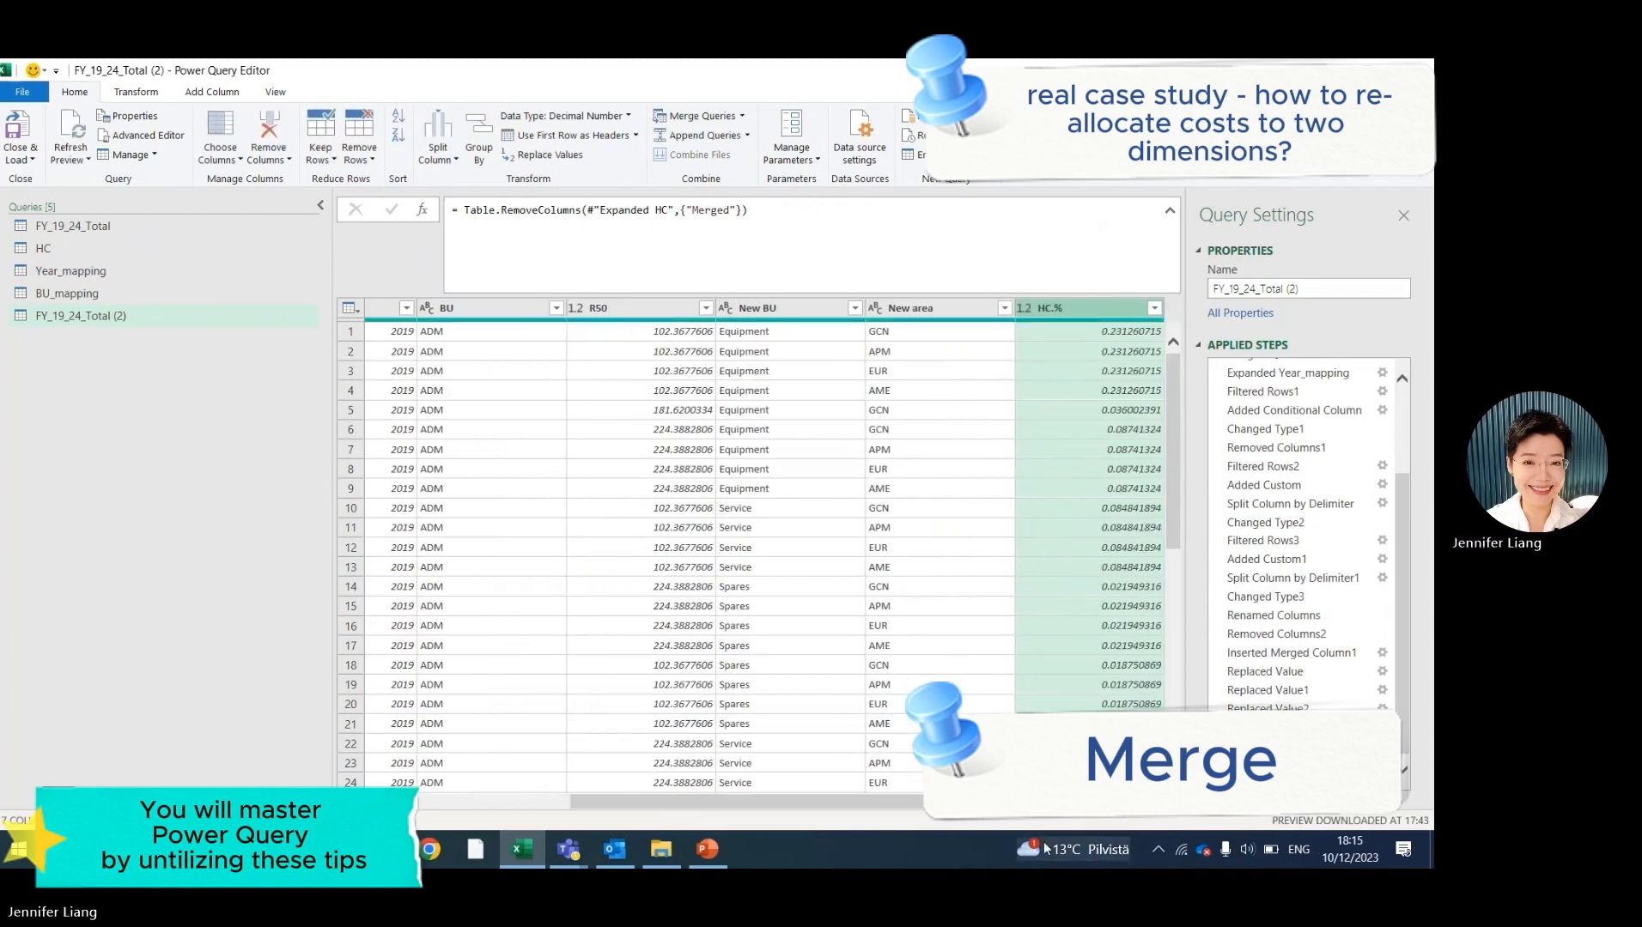
Add a custom column named Custom with the formula [R50]*[#"HC.%"].
{"action": "left_click", "coordinate": [214, 94]}
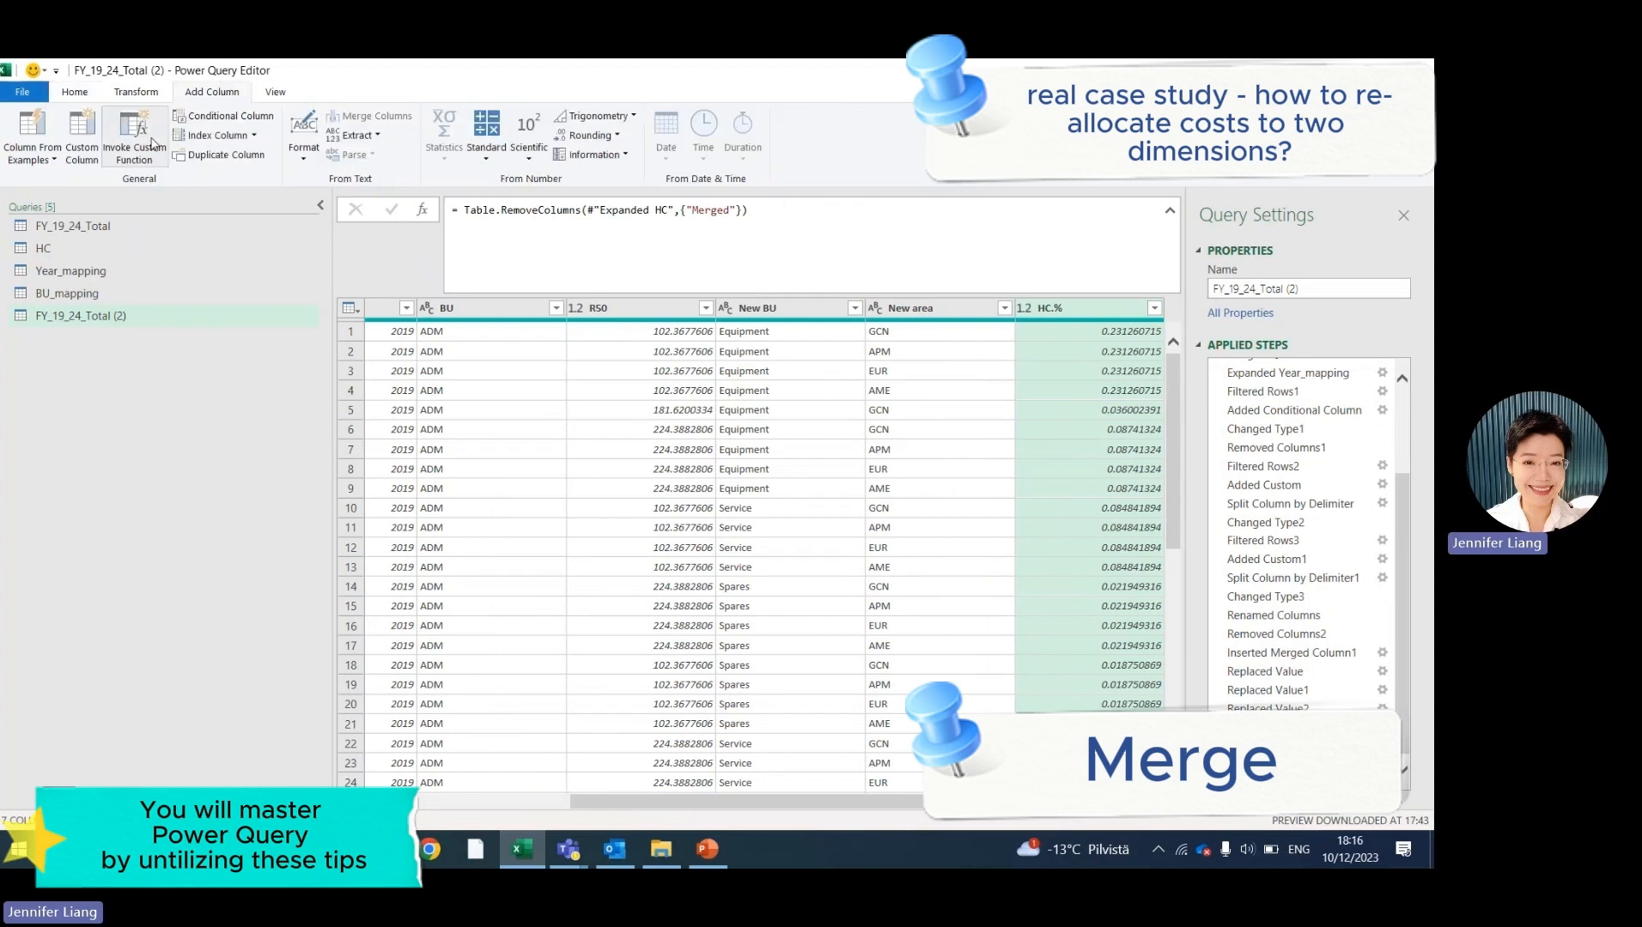
{"action": "left_click", "coordinate": [82, 151]}
{"action": "left_click_drag", "start_coordinate": [540, 266], "coordinate": [487, 392]}
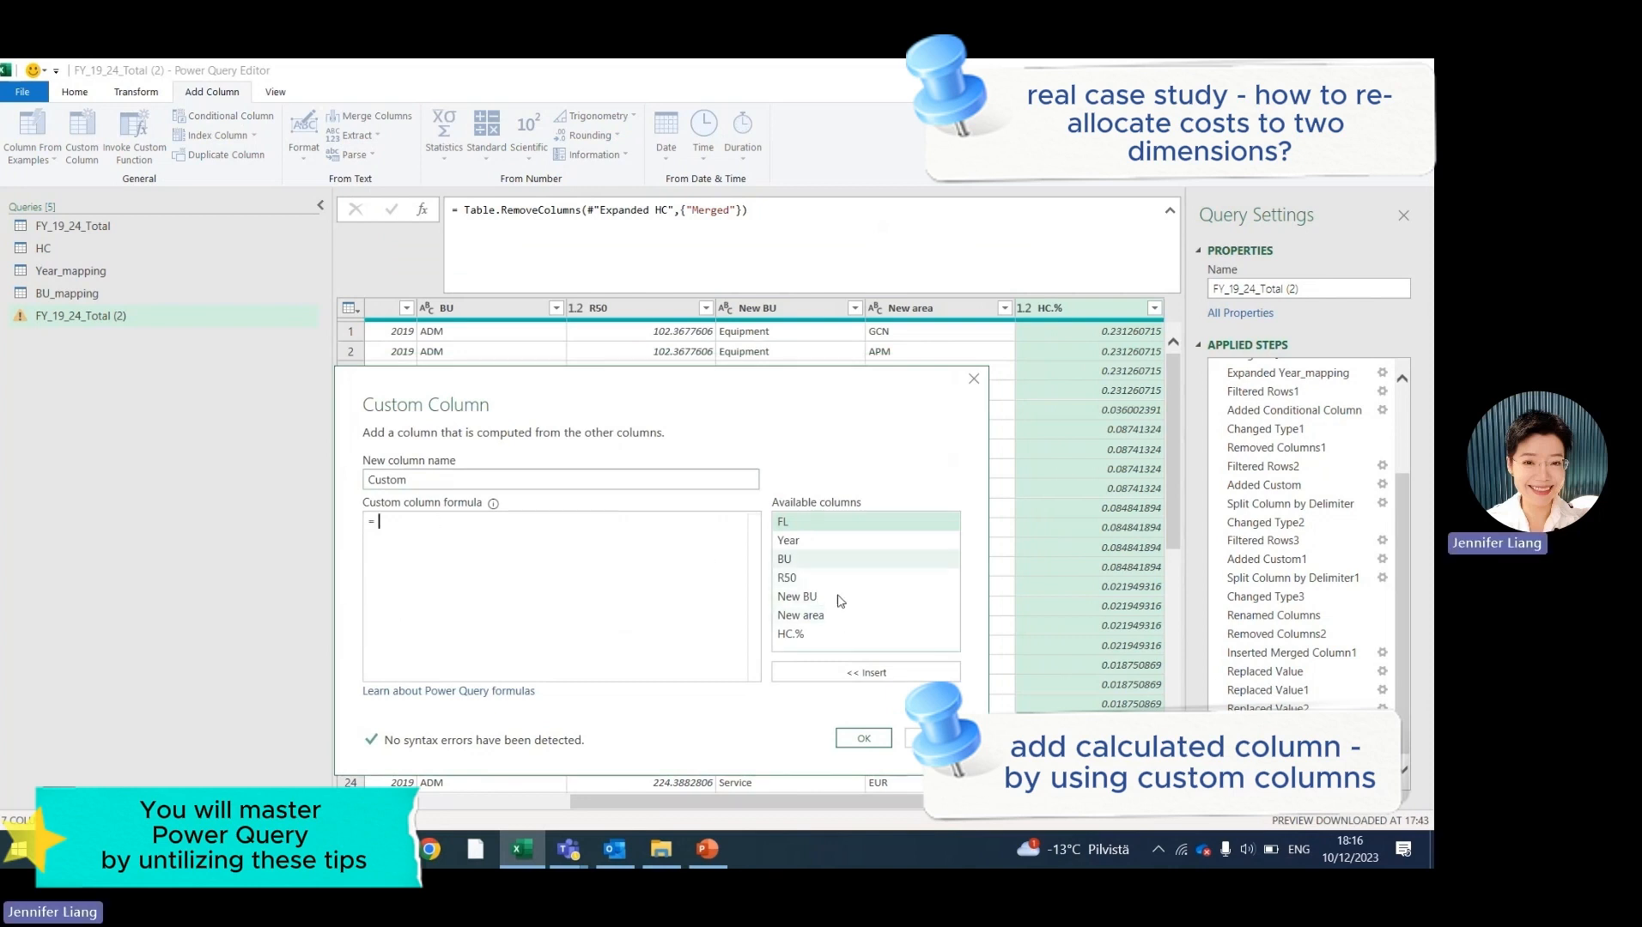
{"action": "left_click", "coordinate": [814, 580]}
{"action": "double_click", "coordinate": [814, 580]}
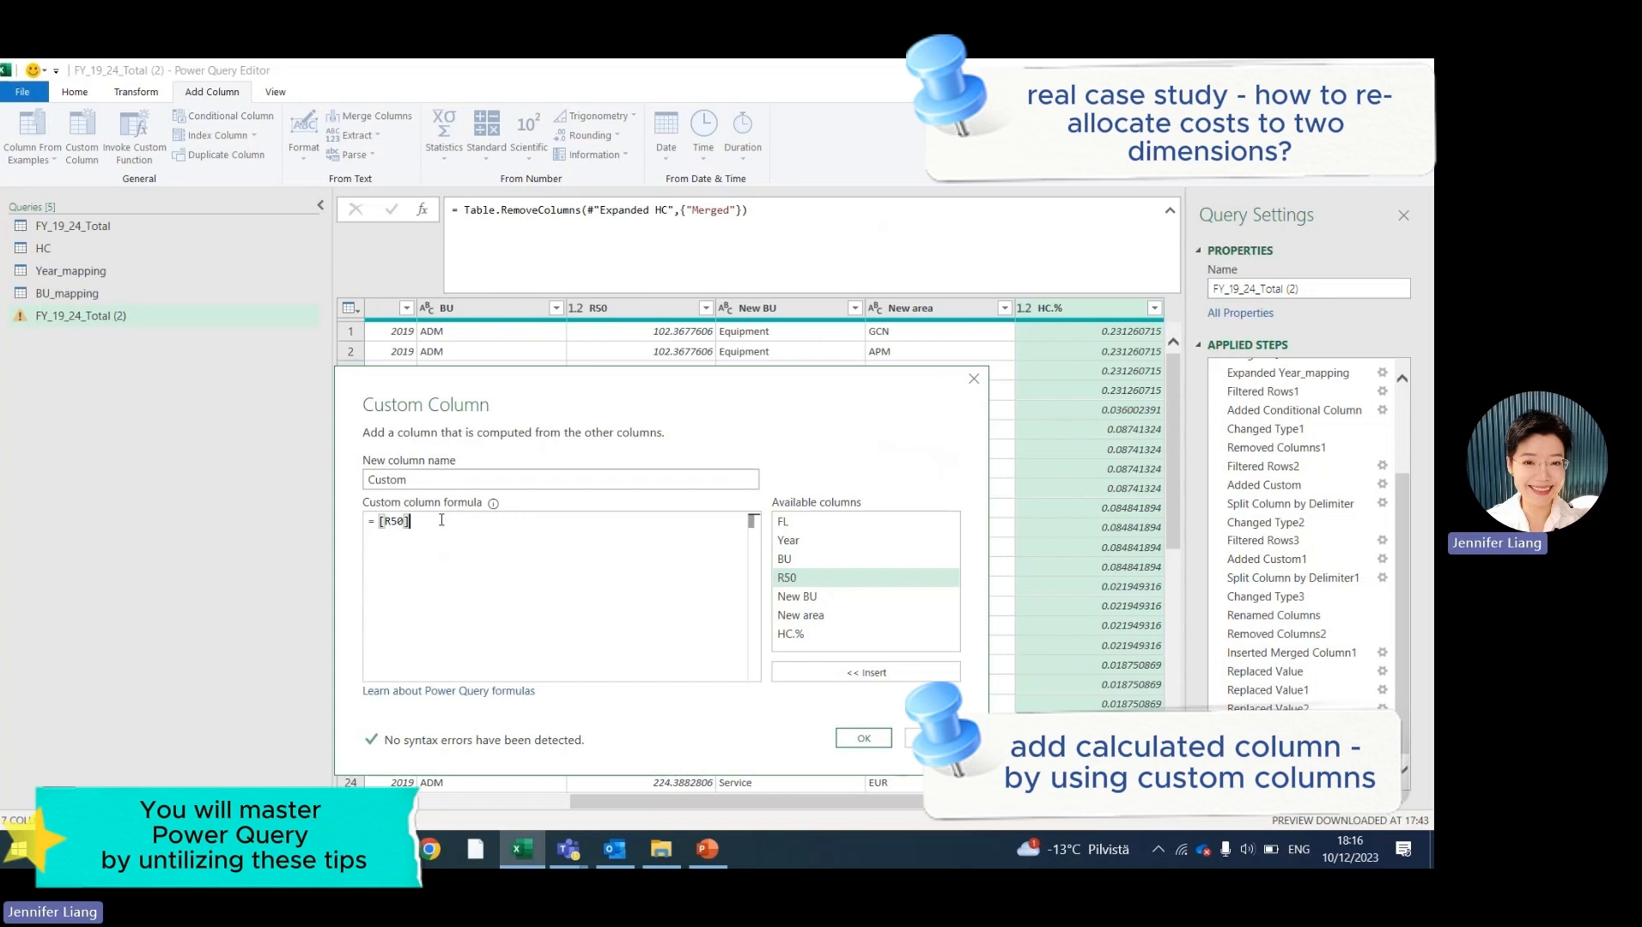
{"action": "type", "text": "*"}
{"action": "double_click", "coordinate": [833, 635]}
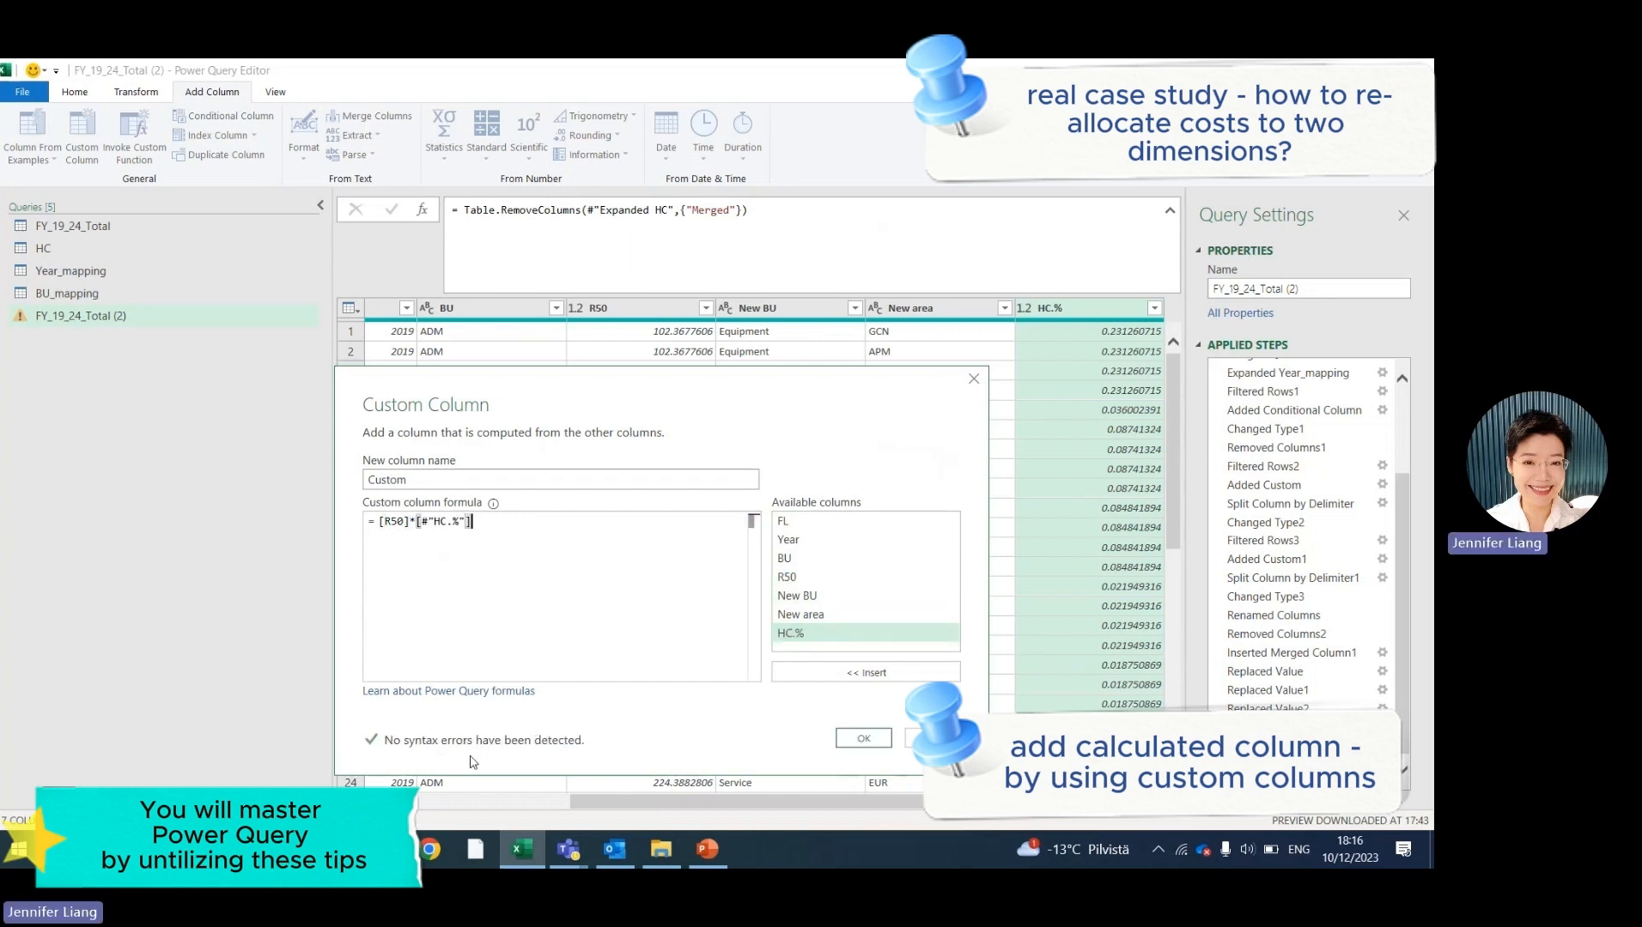
{"action": "left_click", "coordinate": [863, 738]}
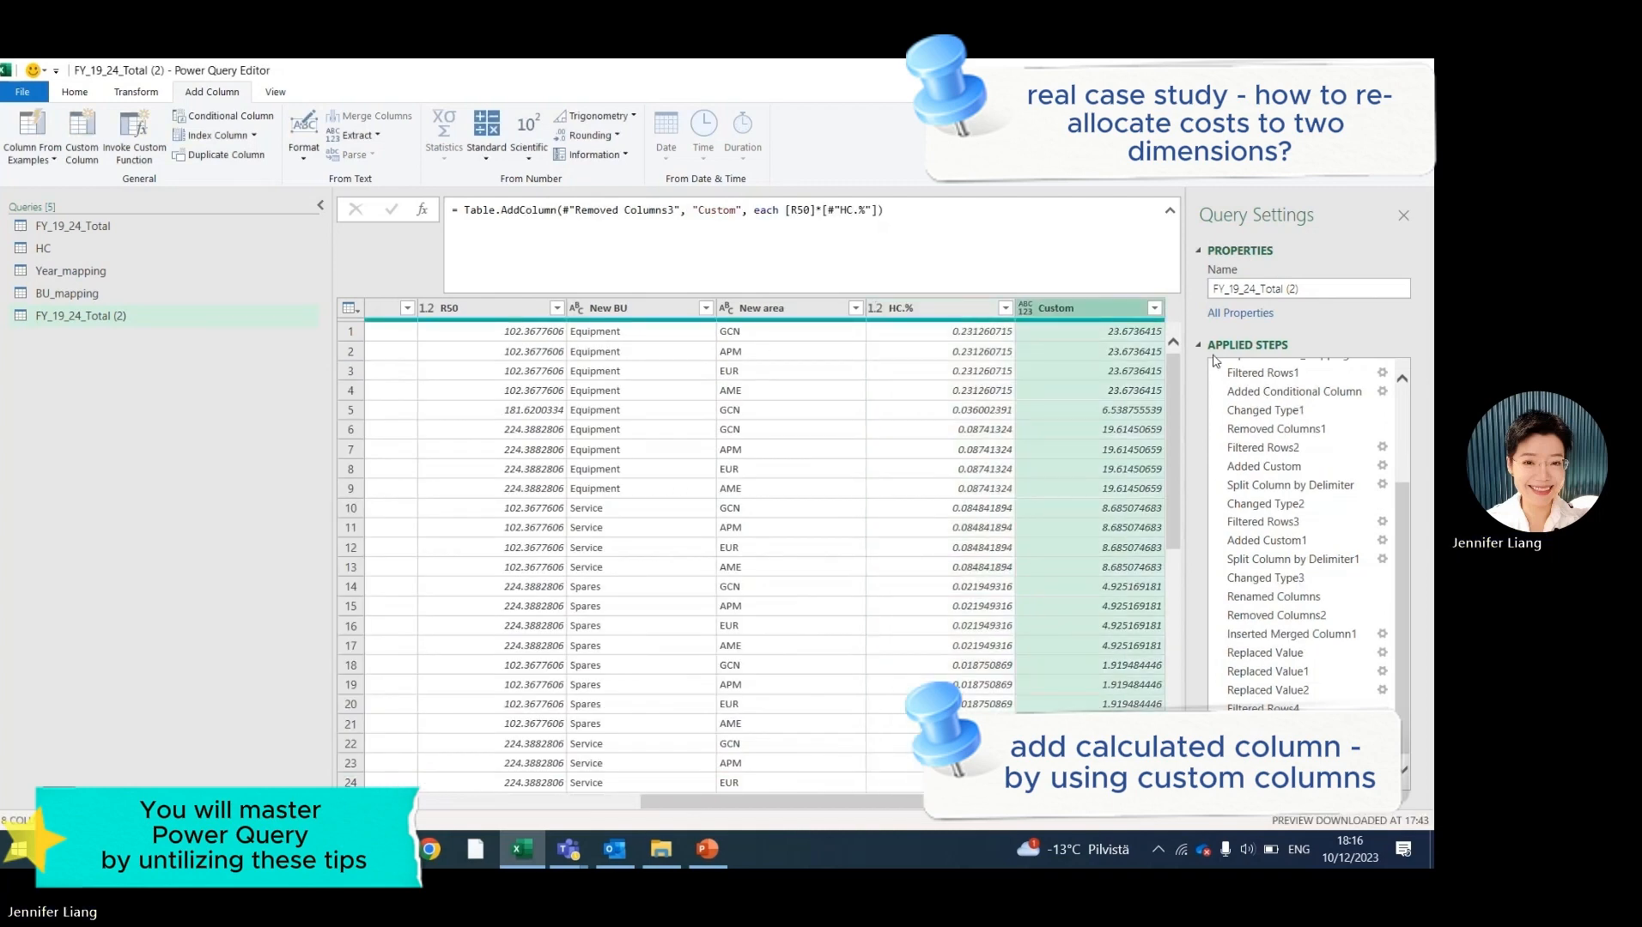
Set the Custom column's data type to Decimal Number and review the allocated rows across all columns.
{"action": "left_click", "coordinate": [1023, 317]}
{"action": "left_click", "coordinate": [1046, 331]}
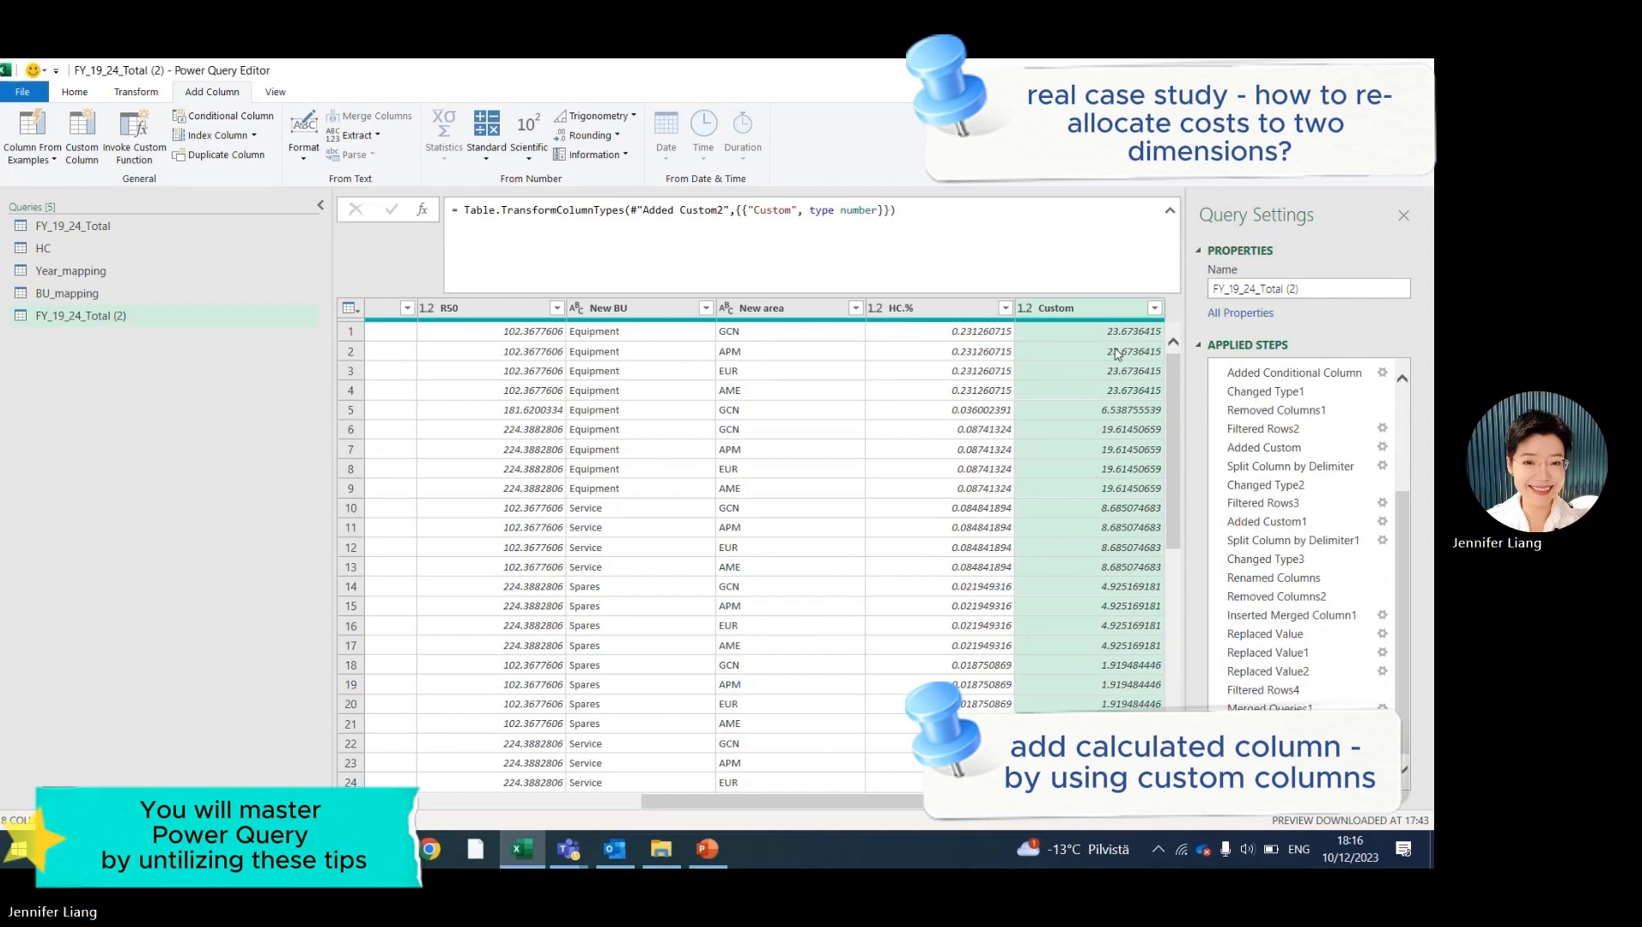
{"action": "scroll", "coordinate": [848, 732], "scroll_direction": "left", "scroll_amount": 5}
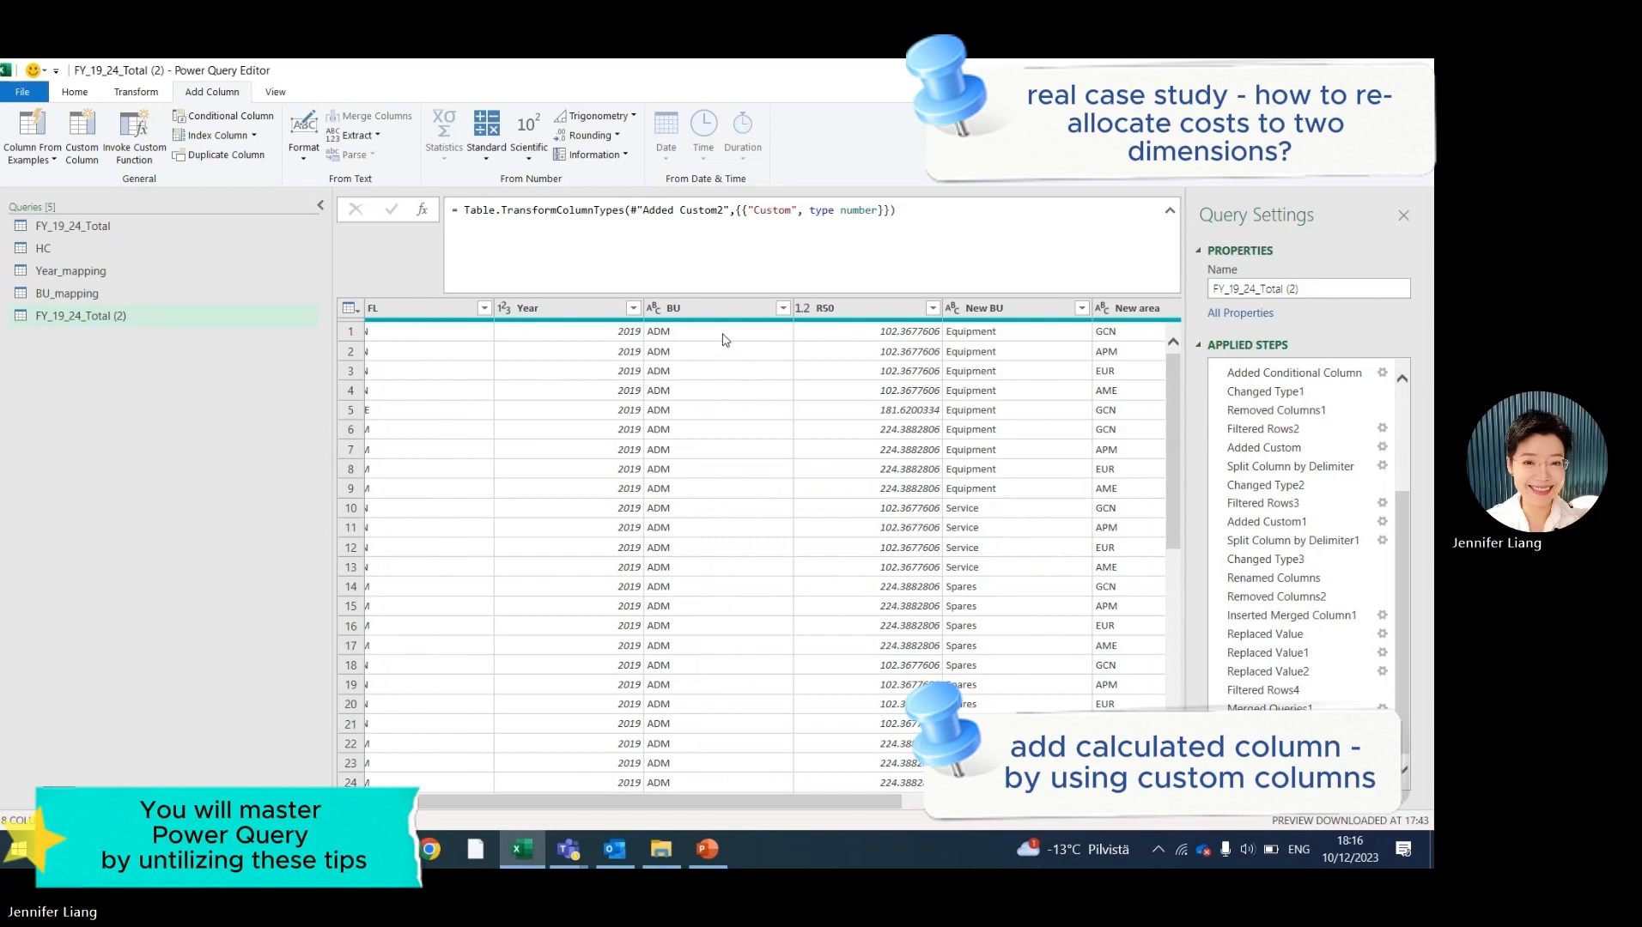
{"action": "scroll", "coordinate": [825, 803], "scroll_direction": "right", "scroll_amount": 5}
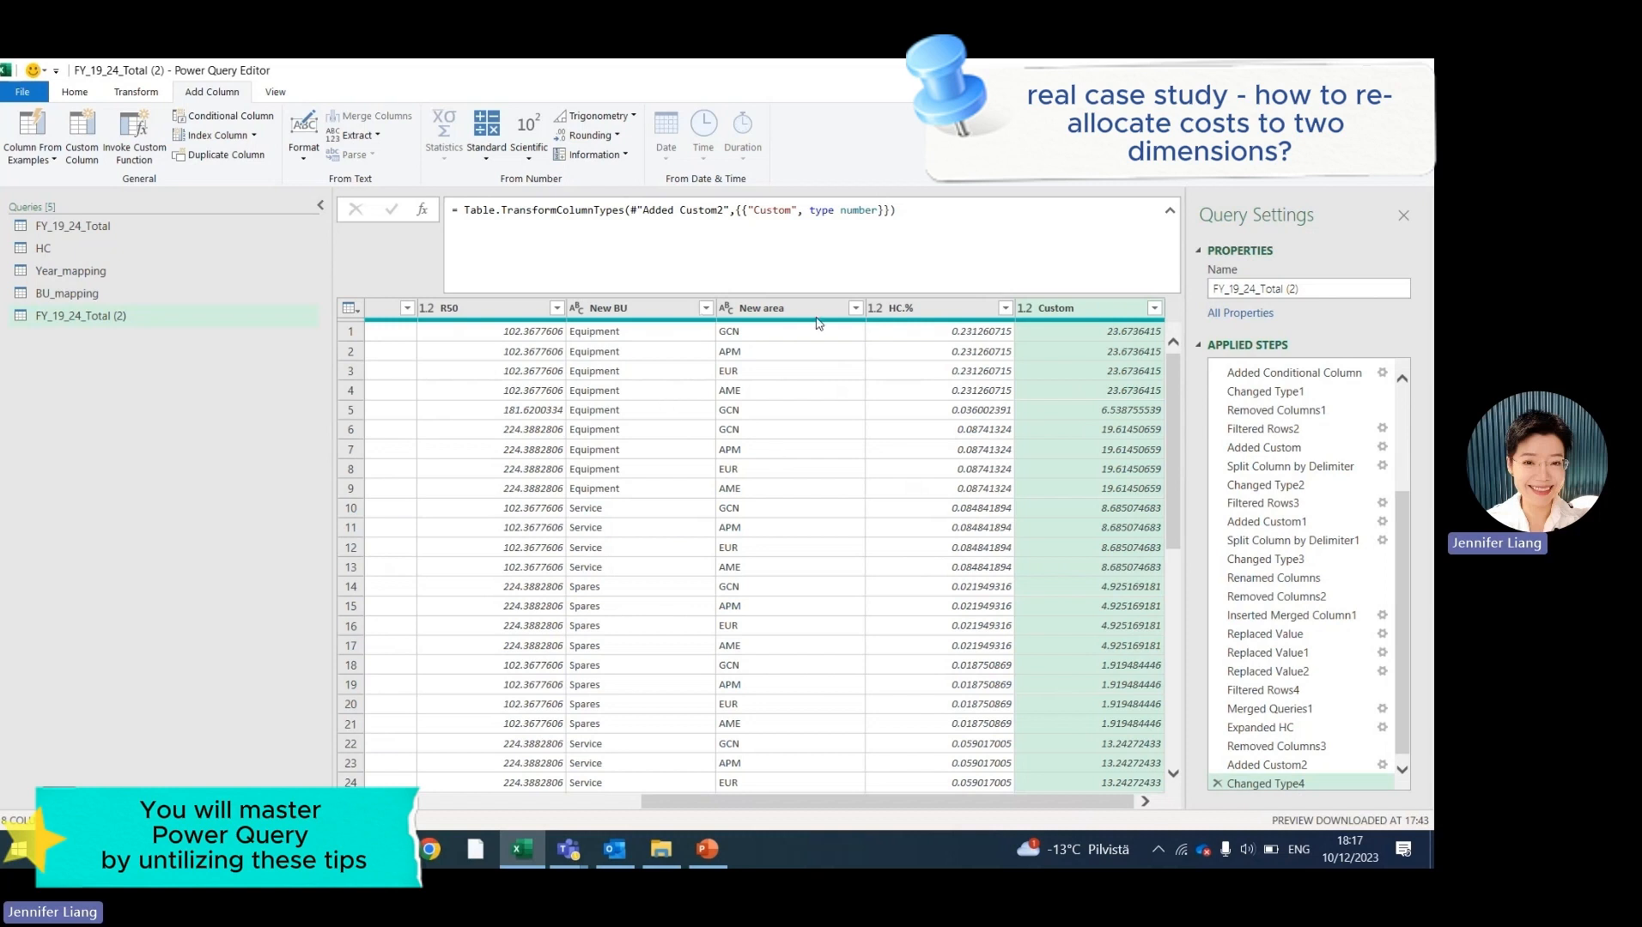
Remove the original R50 column and rename the Custom column to R50.
{"action": "left_click", "coordinate": [501, 314]}
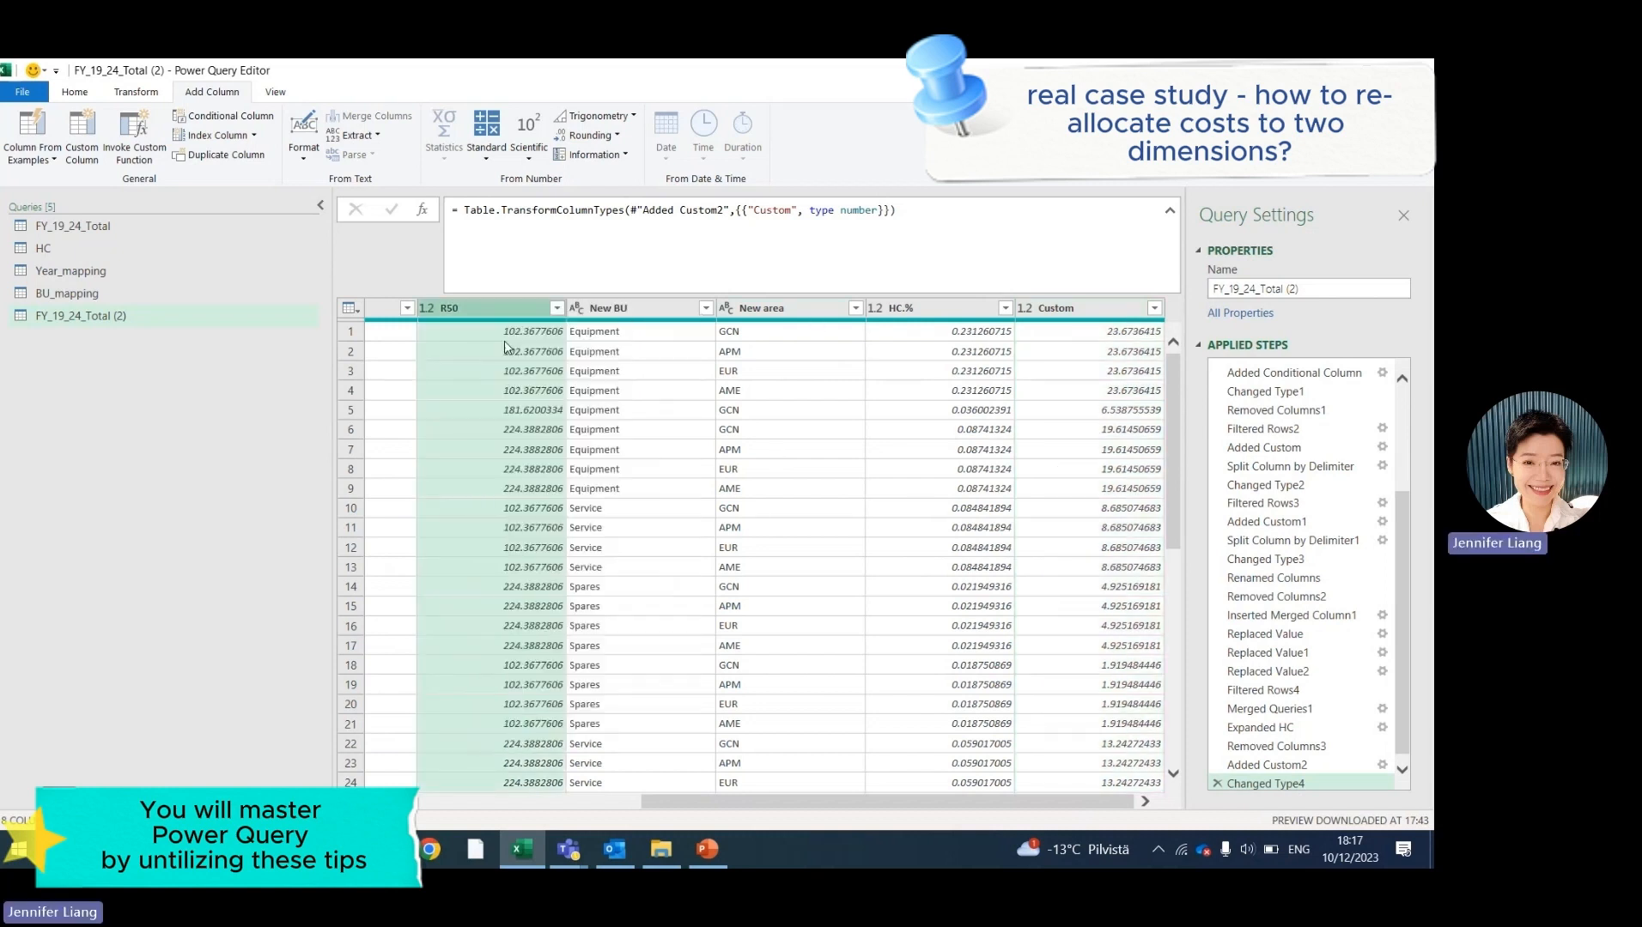
{"action": "key", "text": "Delete"}
{"action": "double_click", "coordinate": [1087, 312]}
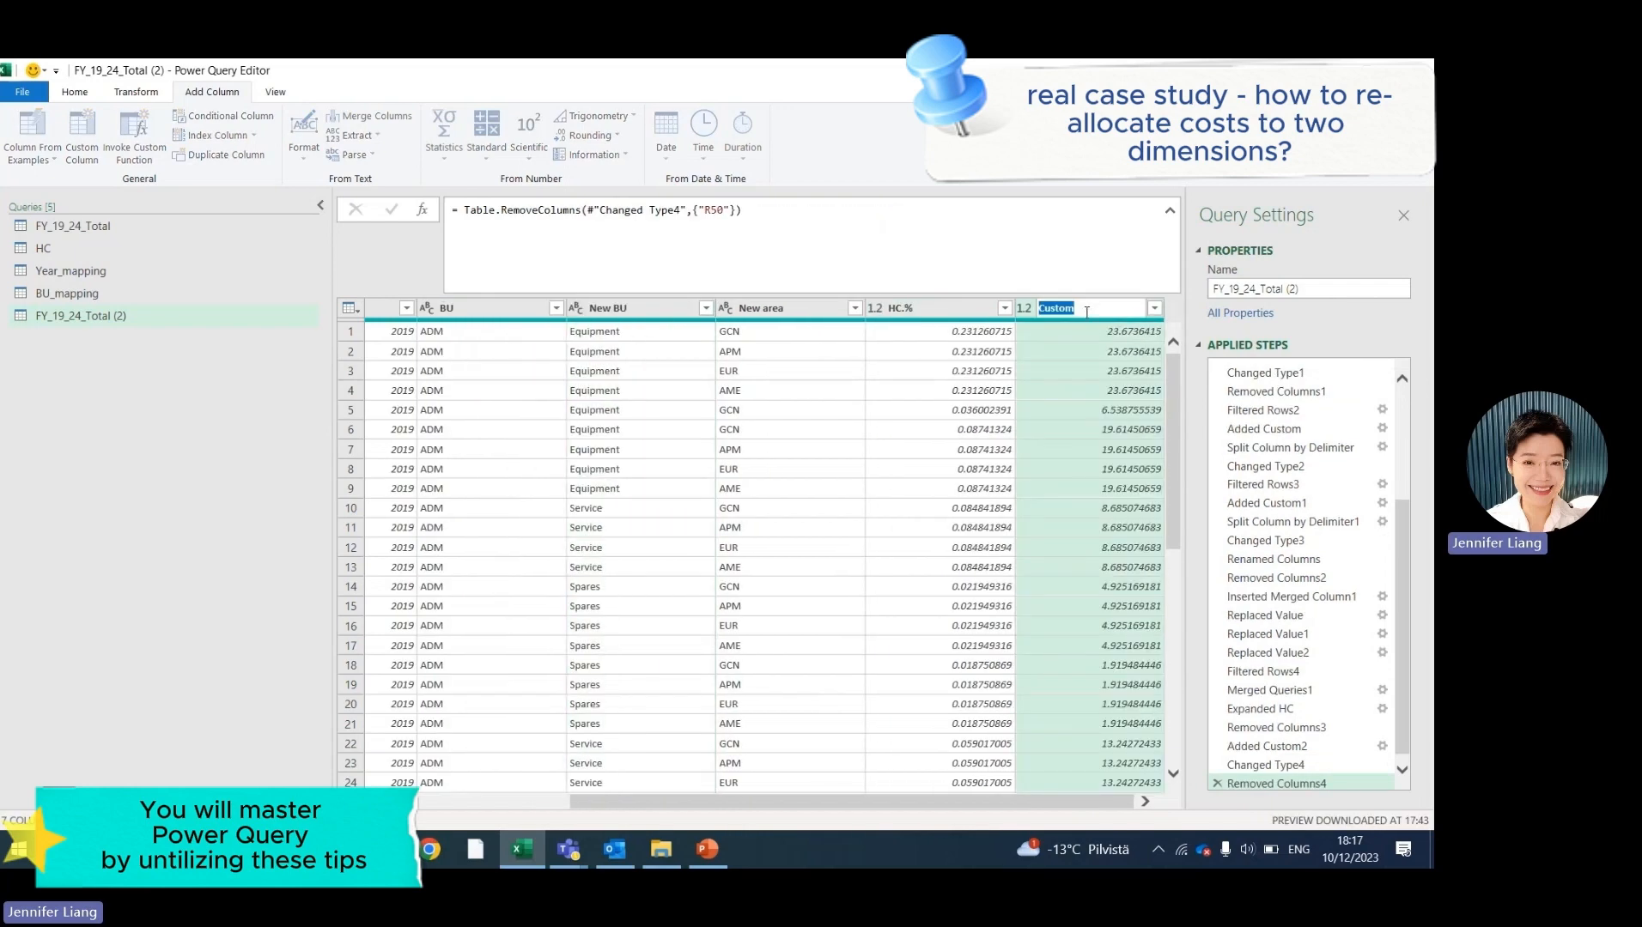
{"action": "key", "text": "BackSpace"}
{"action": "key", "text": "Return"}
Remove the HC.%, FL and BU columns from the FY_19_24_Total (2) query.
{"action": "left_click", "coordinate": [913, 311]}
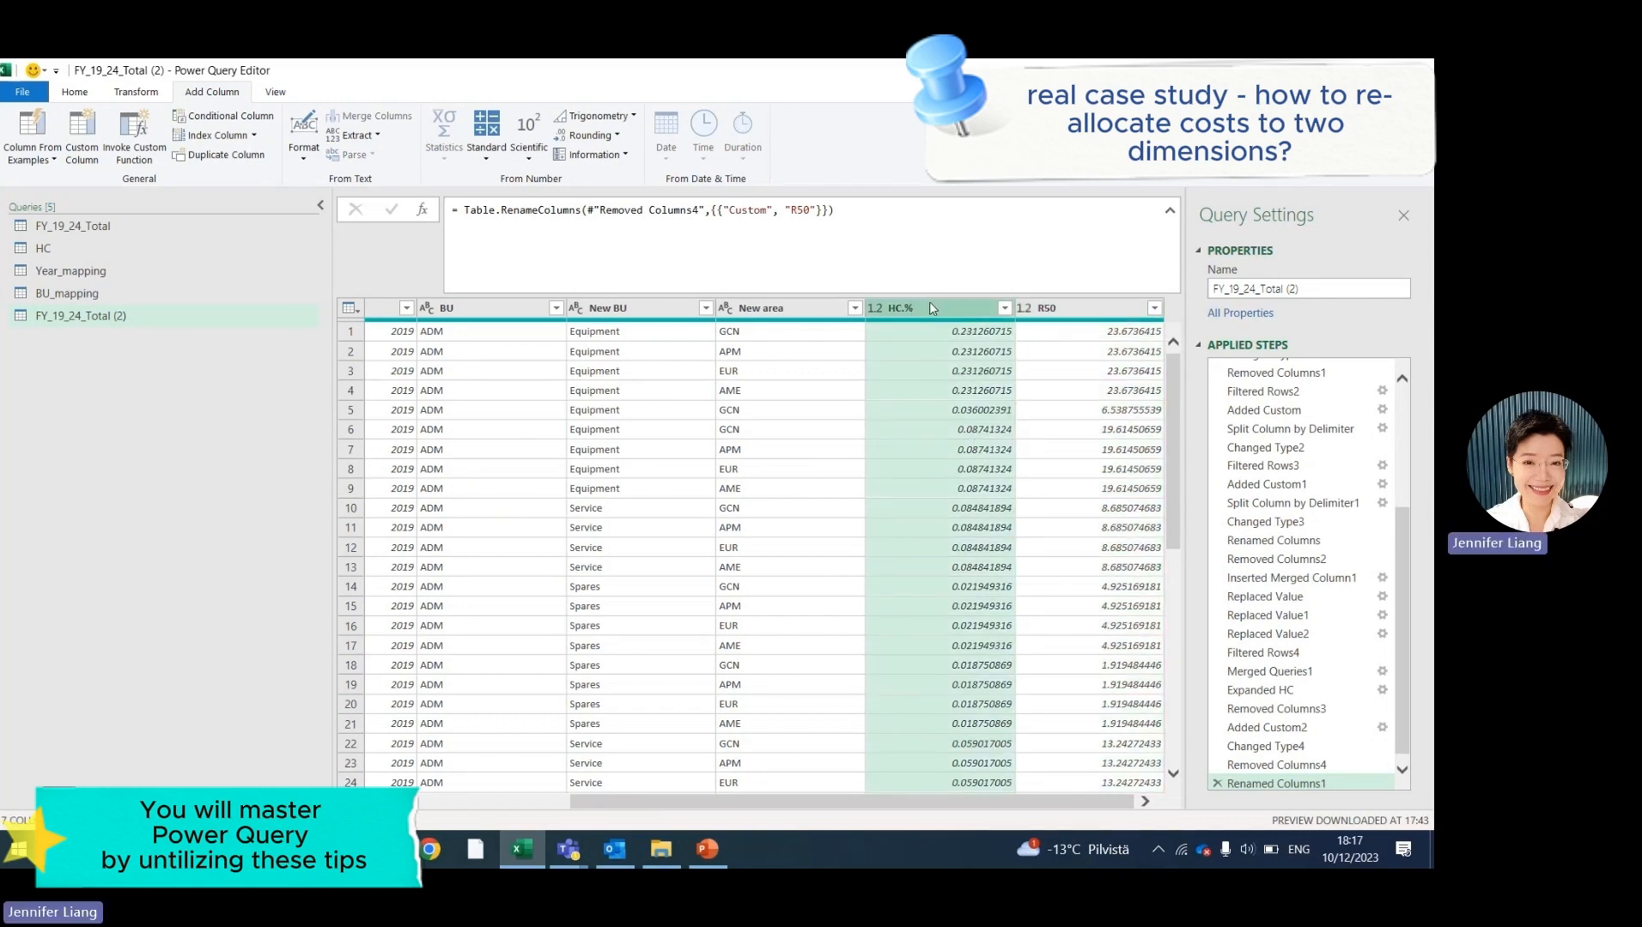
{"action": "key", "text": "Delete"}
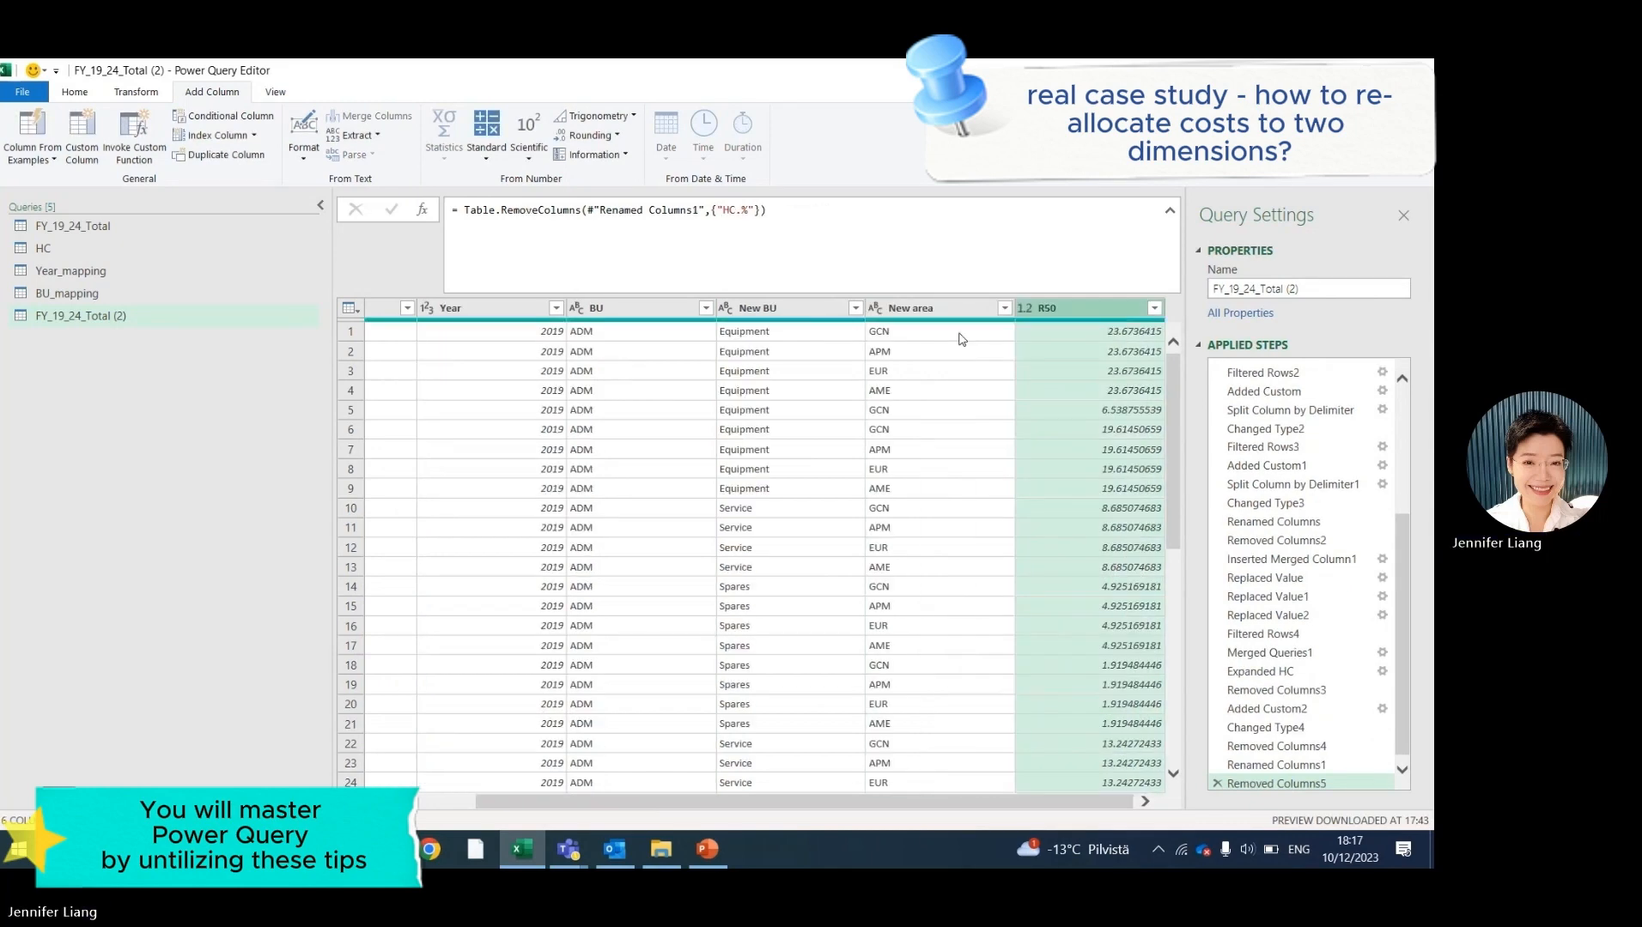
{"action": "left_click_drag", "start_coordinate": [1013, 807], "coordinate": [945, 807]}
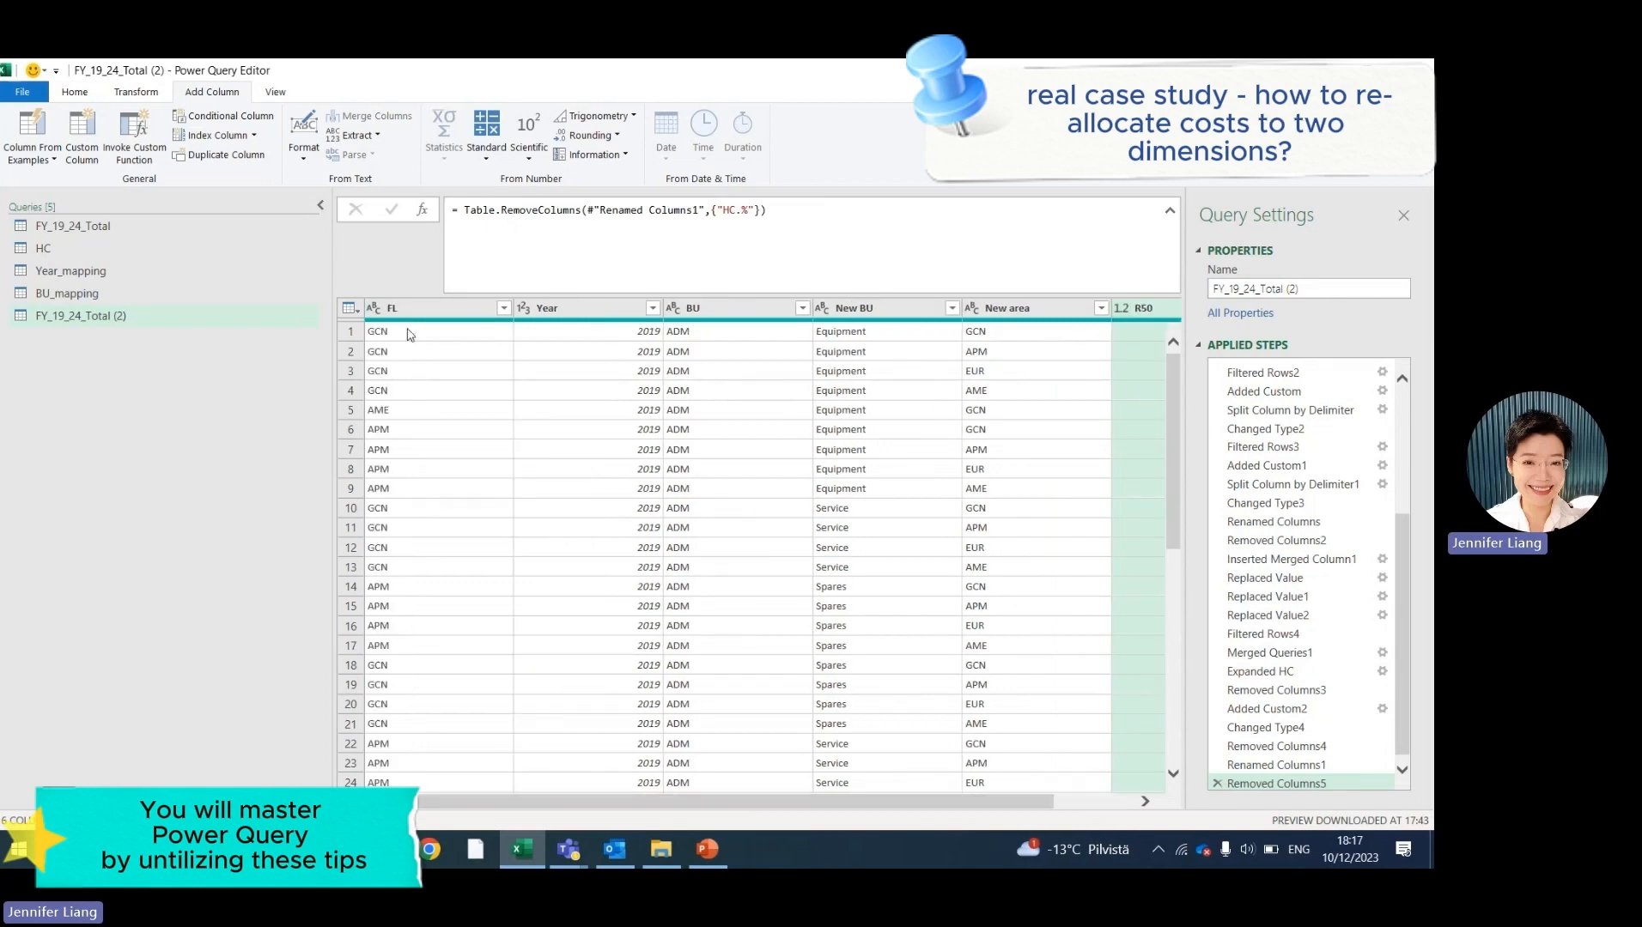
{"action": "left_click", "coordinate": [434, 316]}
{"action": "right_click", "coordinate": [434, 316]}
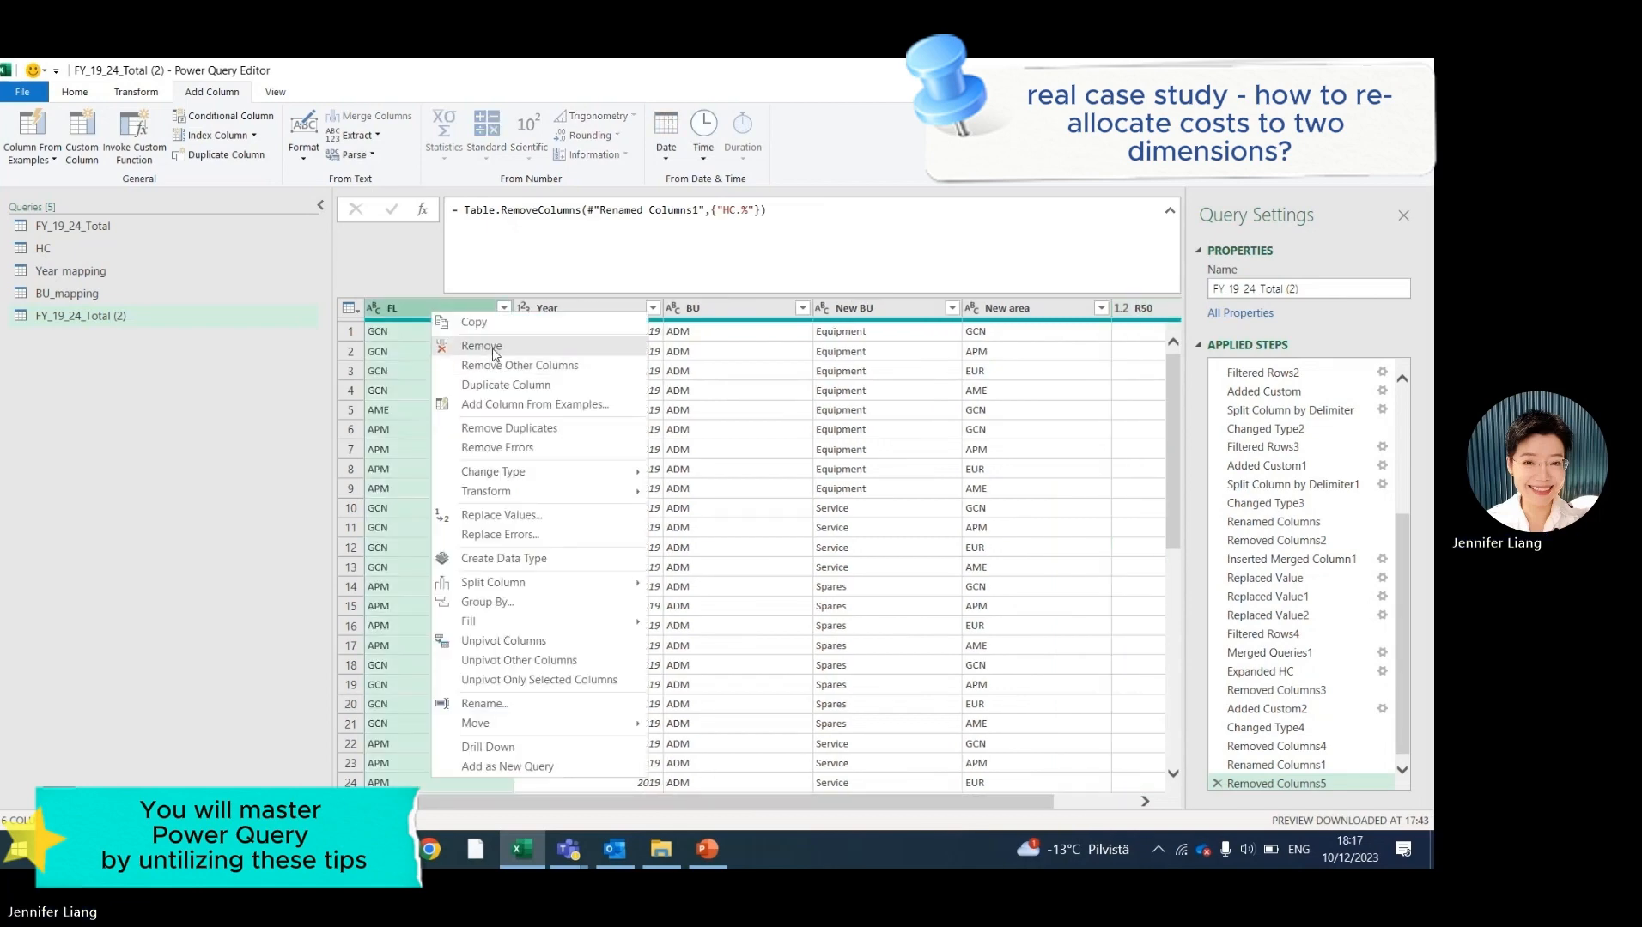
{"action": "left_click", "coordinate": [495, 347]}
{"action": "left_click", "coordinate": [582, 311]}
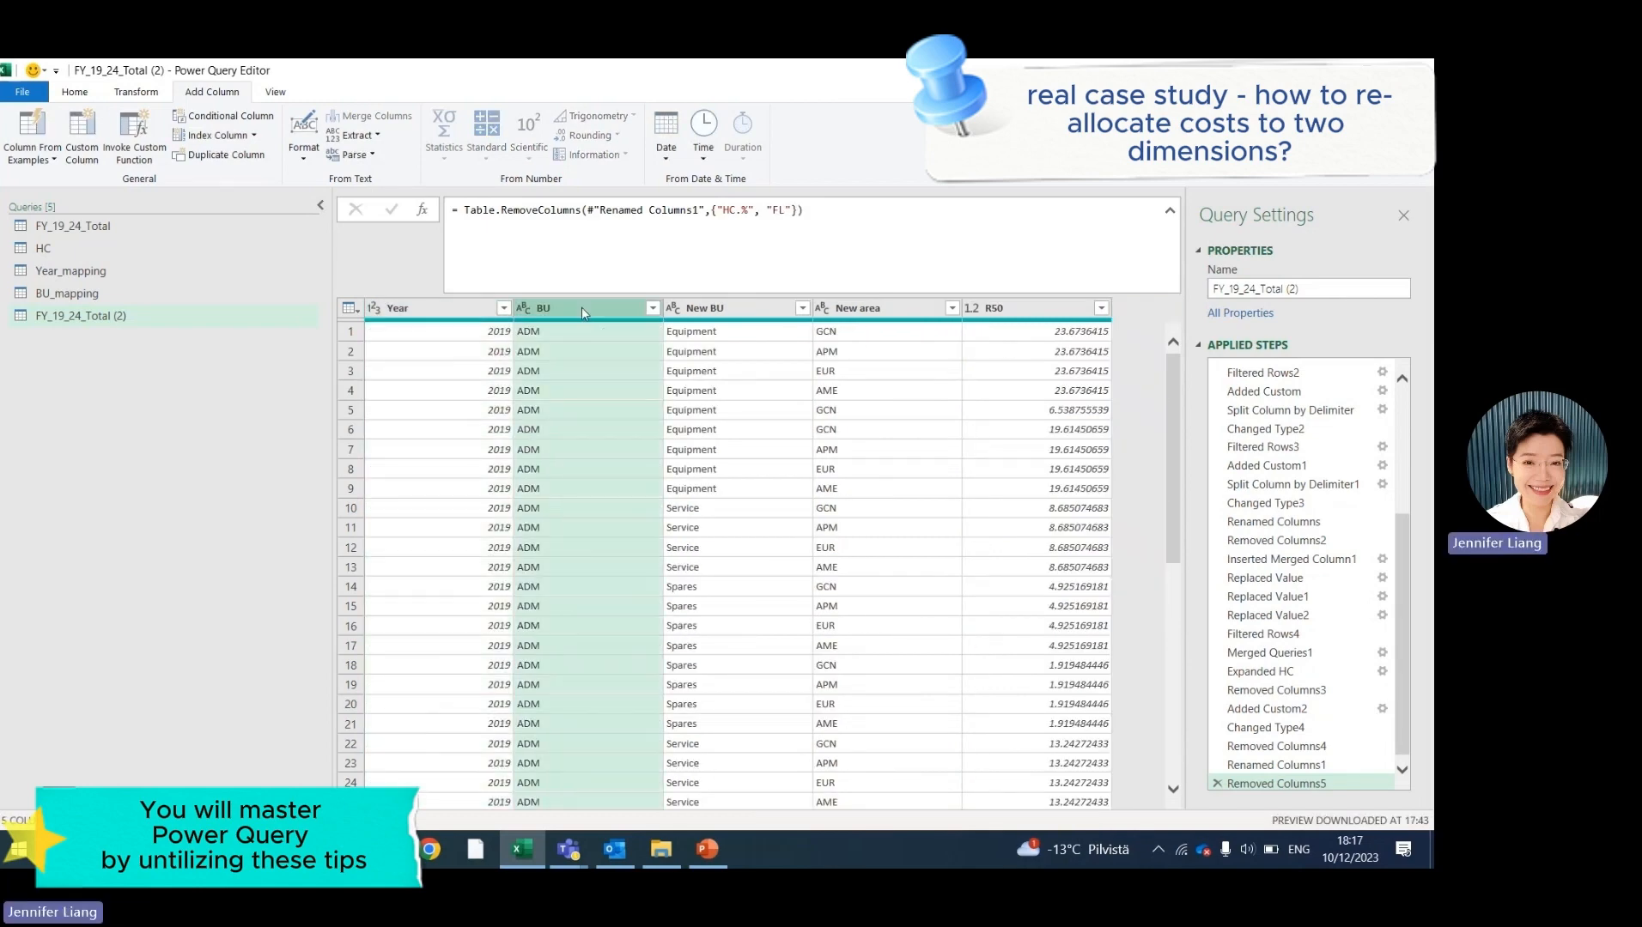
{"action": "right_click", "coordinate": [582, 311]}
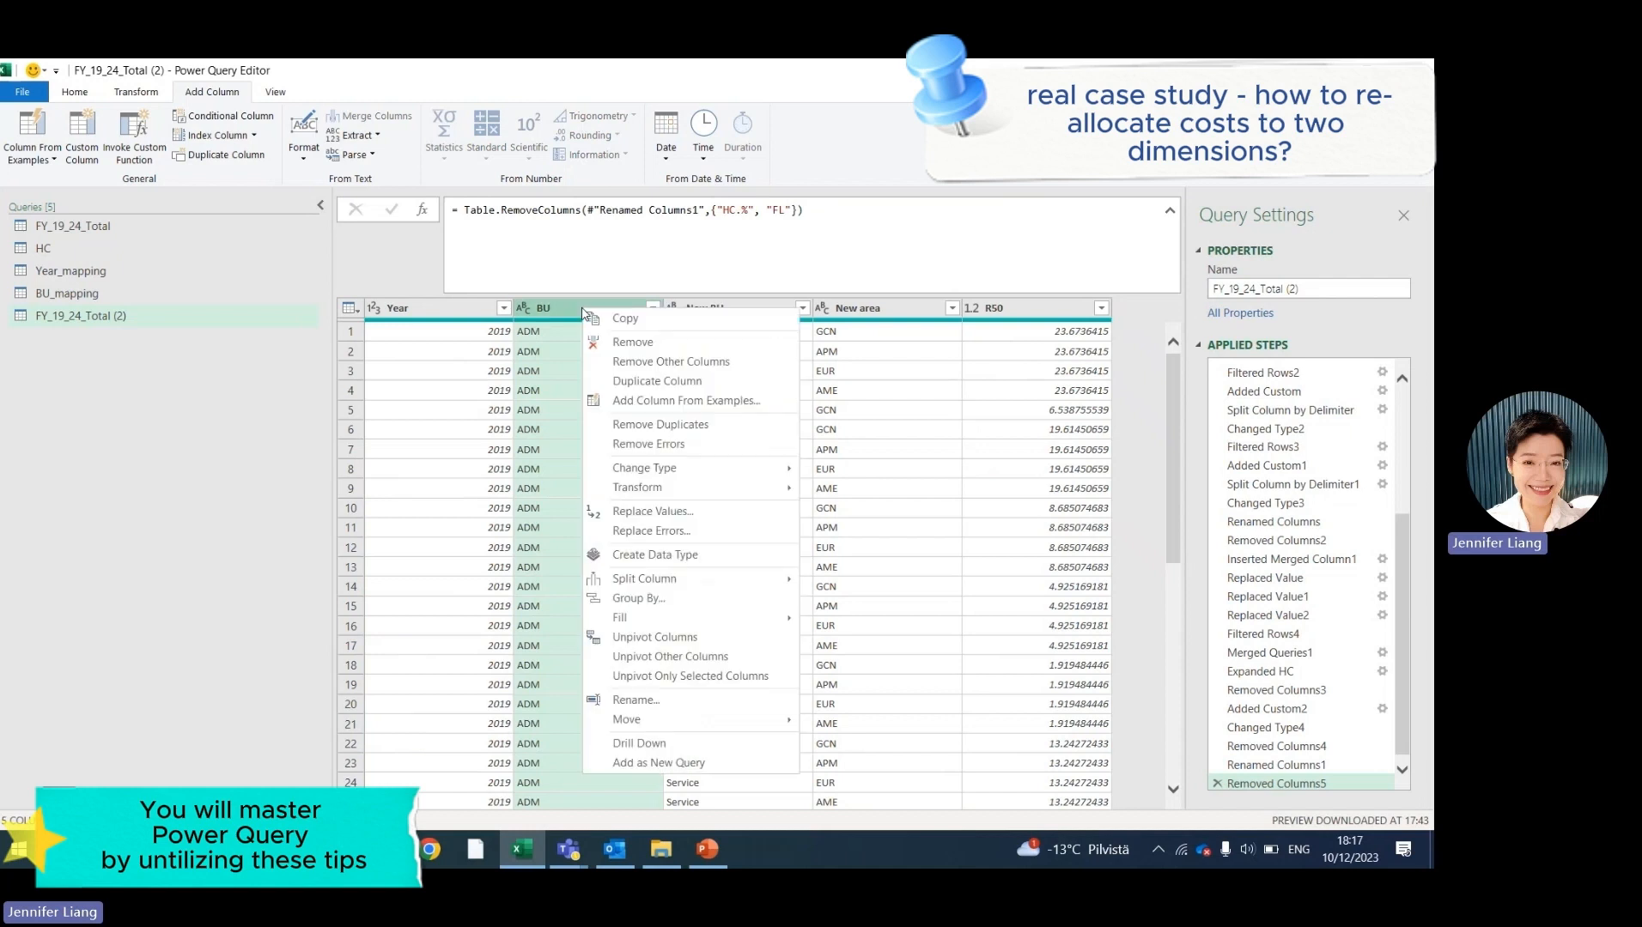
{"action": "left_click", "coordinate": [646, 341]}
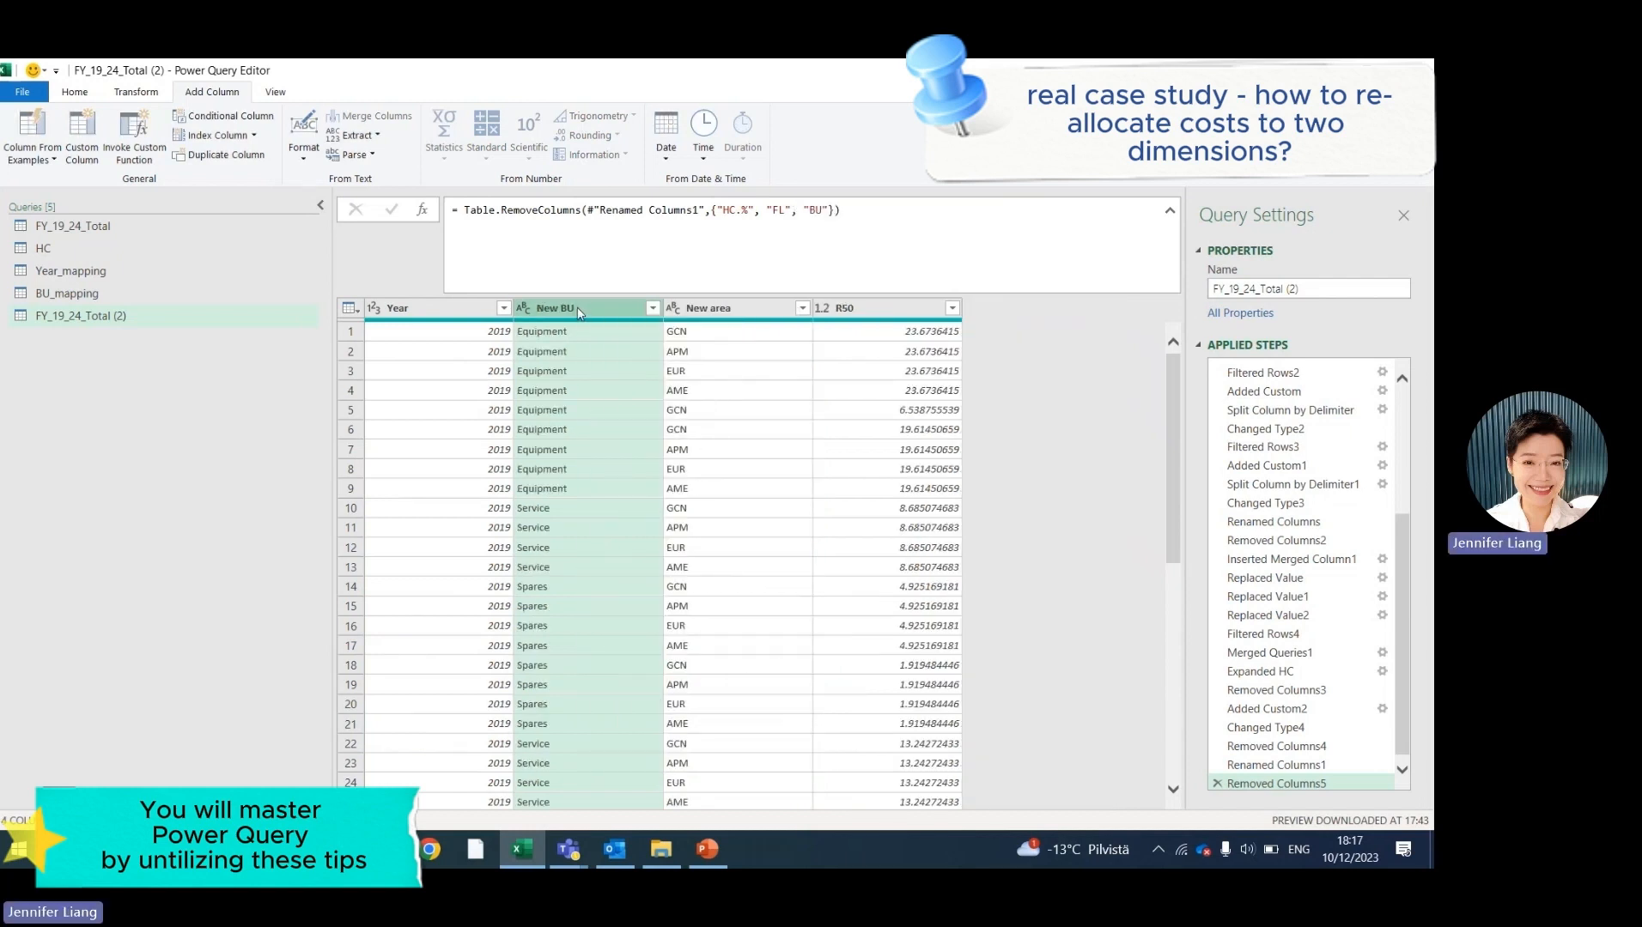
Rename the New BU column to BU and the New area column to Area.
{"action": "double_click", "coordinate": [578, 311]}
{"action": "key", "text": "BackSpace"}
{"action": "type", "text": "BU"}
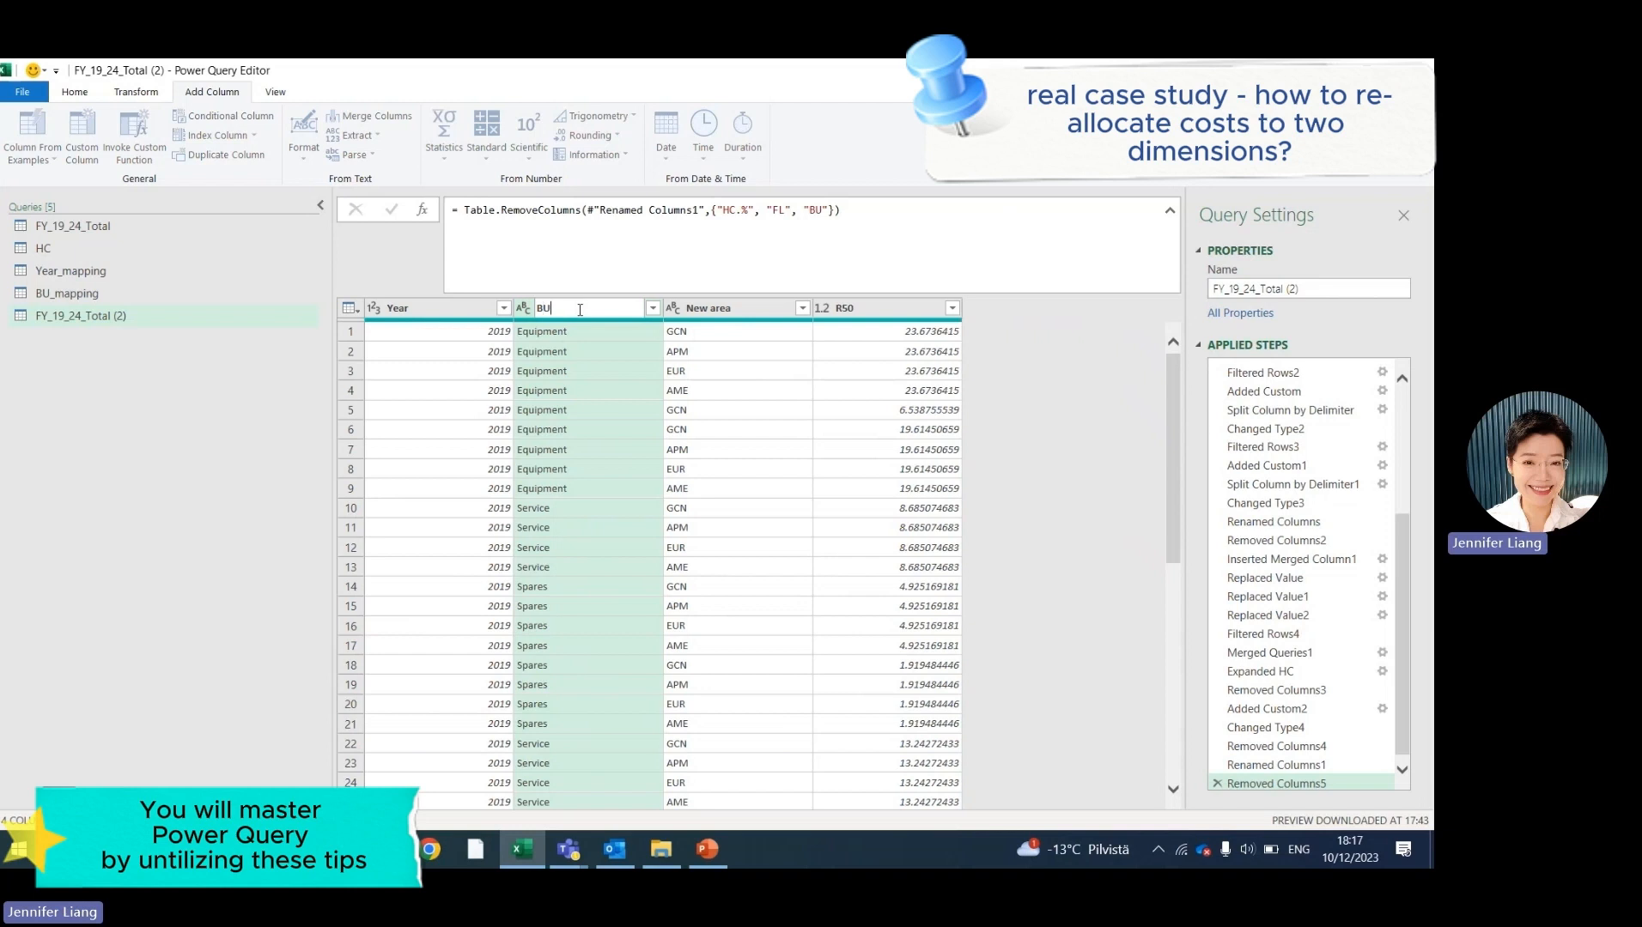
{"action": "key", "text": "Return"}
{"action": "left_click", "coordinate": [740, 308]}
{"action": "double_click", "coordinate": [740, 307]}
{"action": "type", "text": "A"}
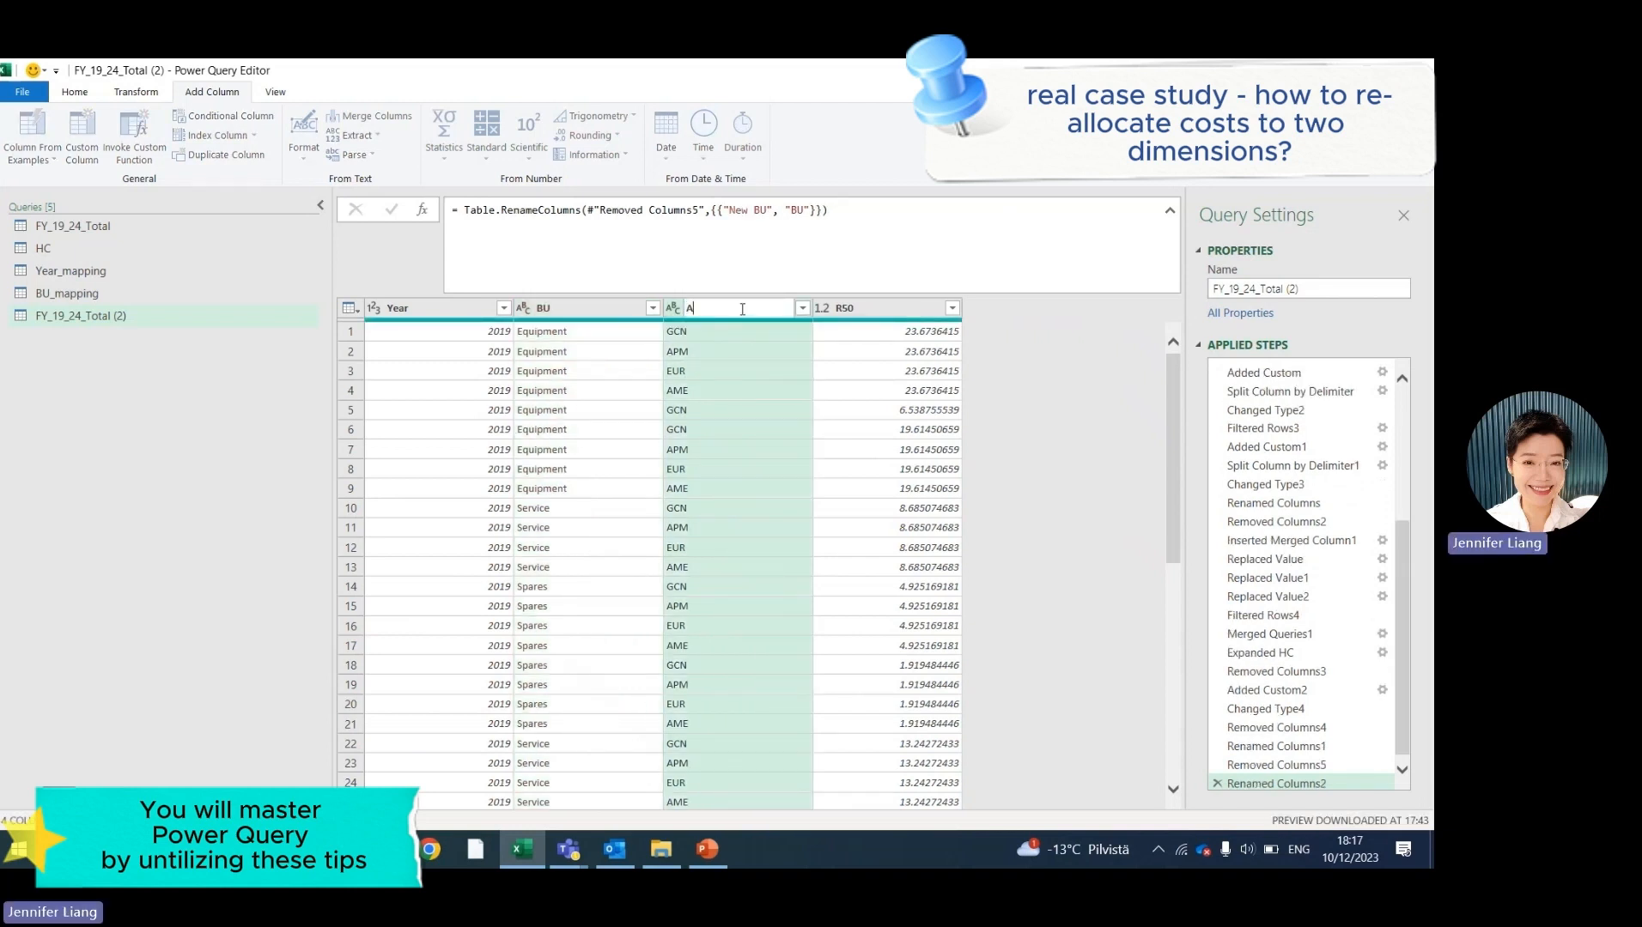
{"action": "type", "text": "rea"}
{"action": "key", "text": "Return"}
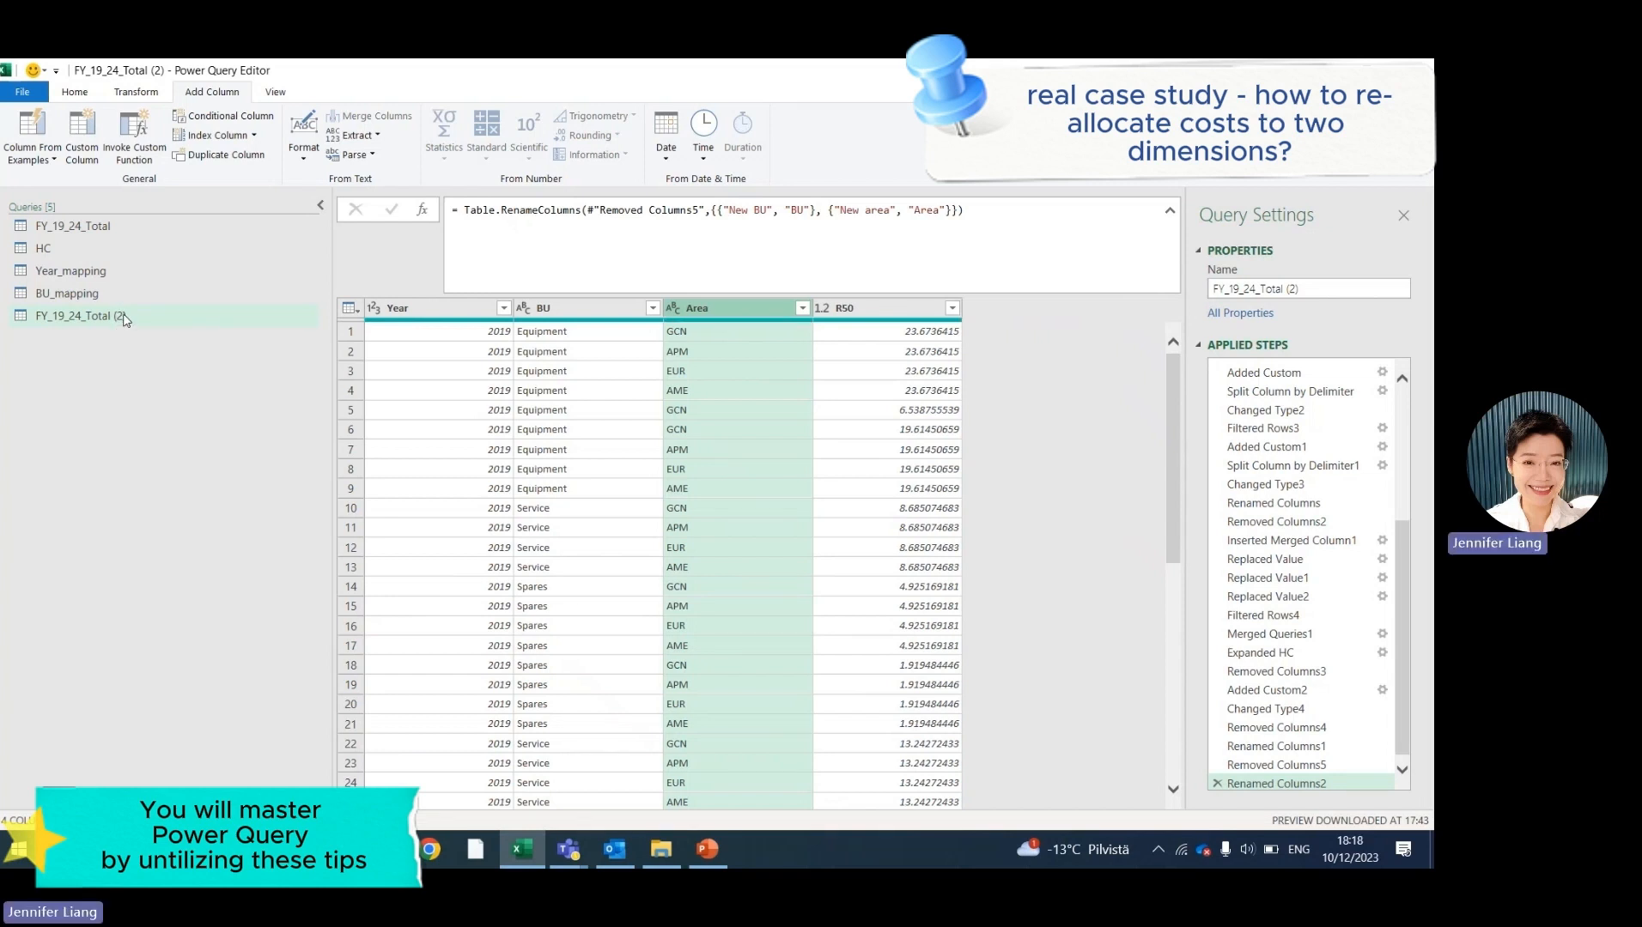
Filter the BU column of the FY_19_24_Total query to keep only Equipment and Service.
{"action": "left_click", "coordinate": [99, 230]}
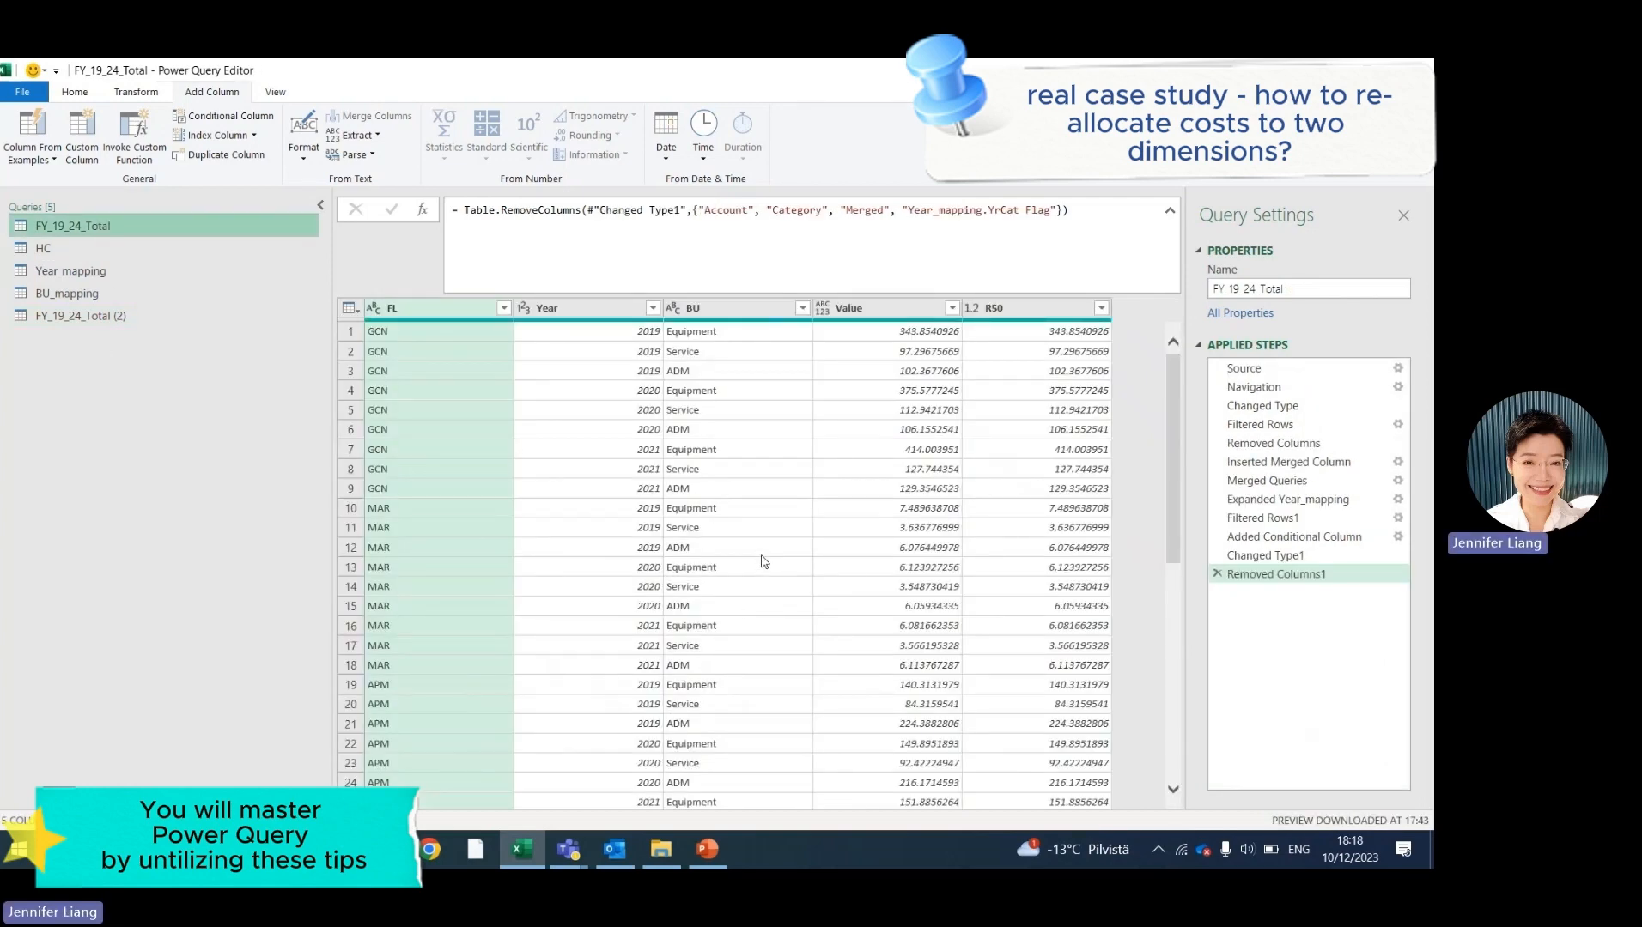
{"action": "left_click", "coordinate": [802, 308]}
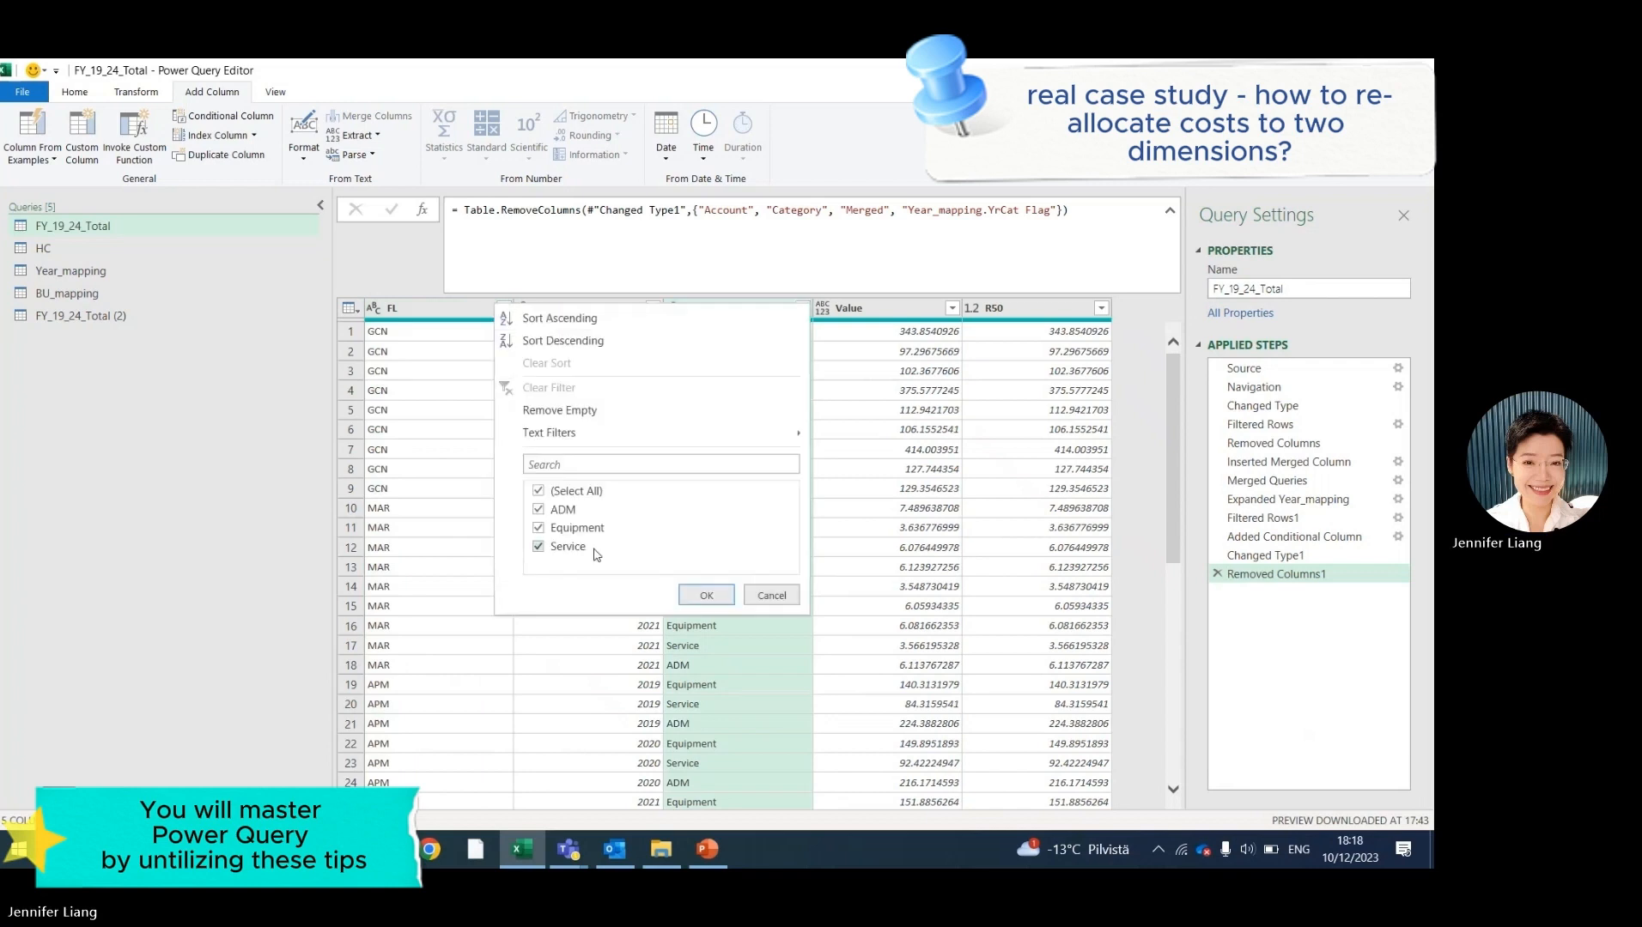
{"action": "left_click", "coordinate": [538, 492]}
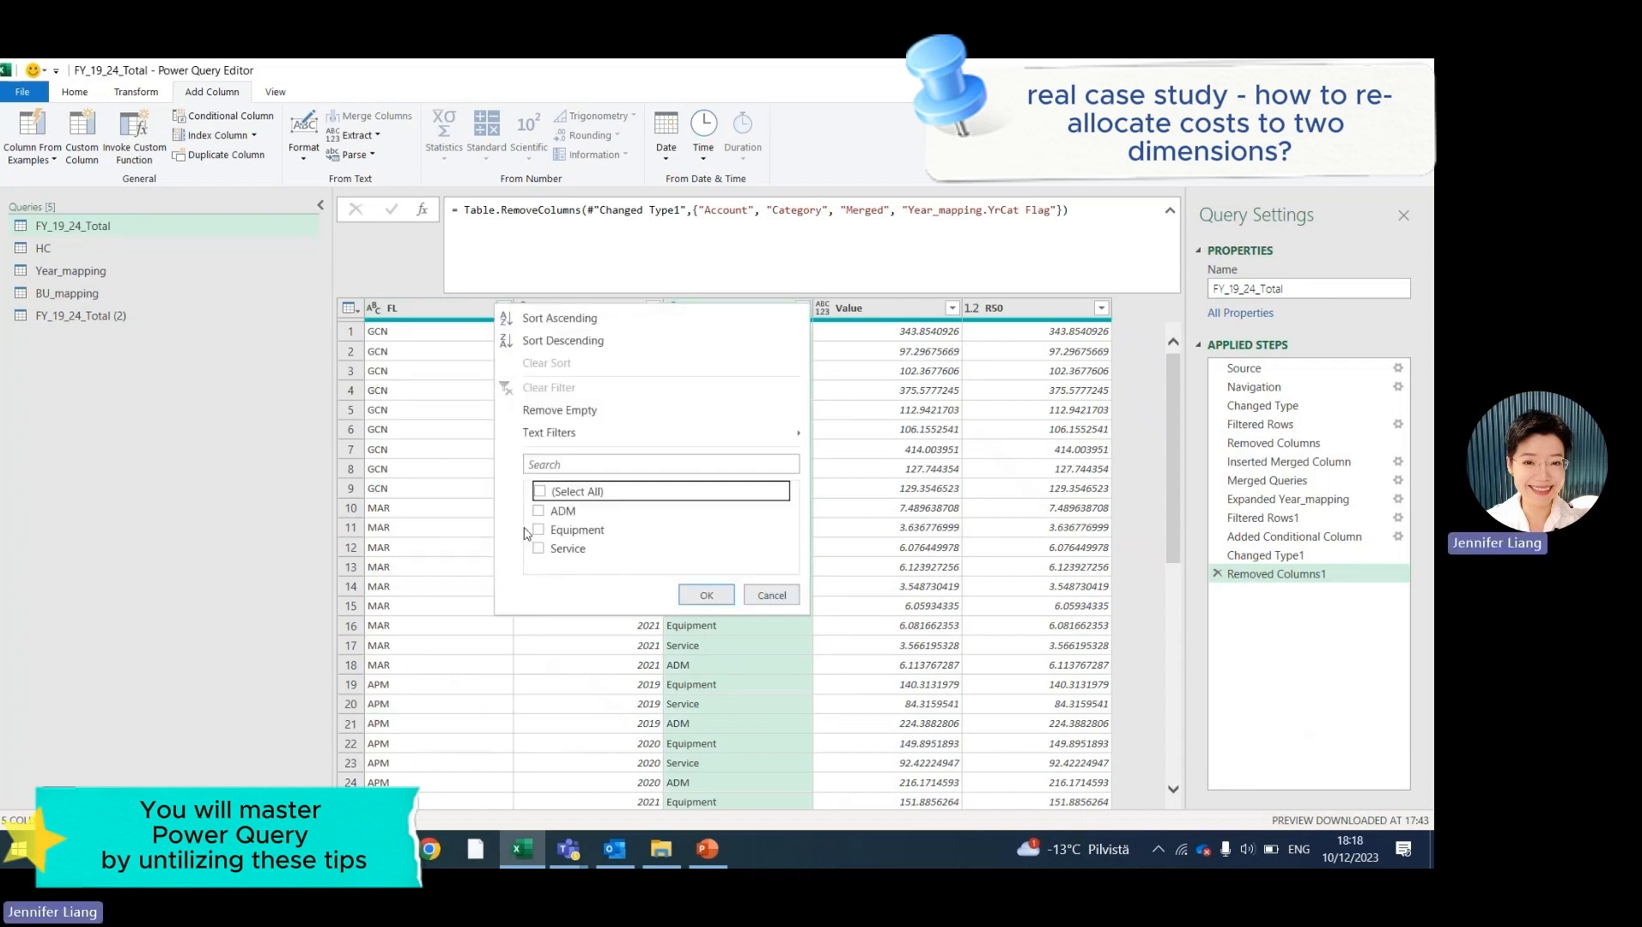
{"action": "left_click", "coordinate": [539, 530]}
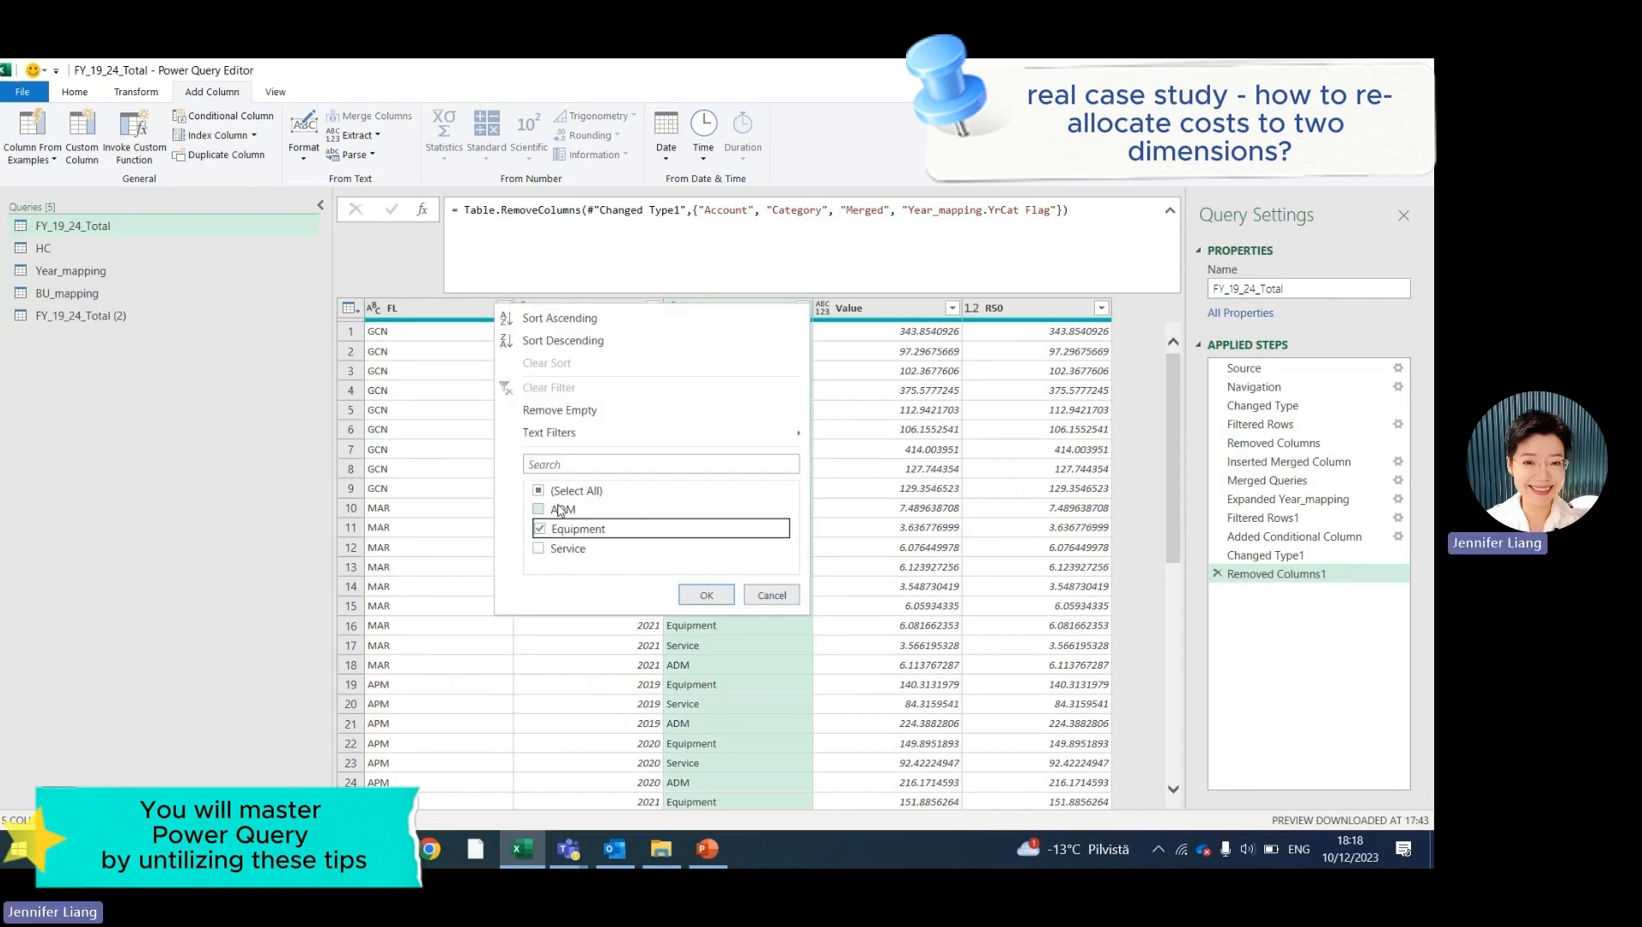
{"action": "left_click", "coordinate": [539, 549]}
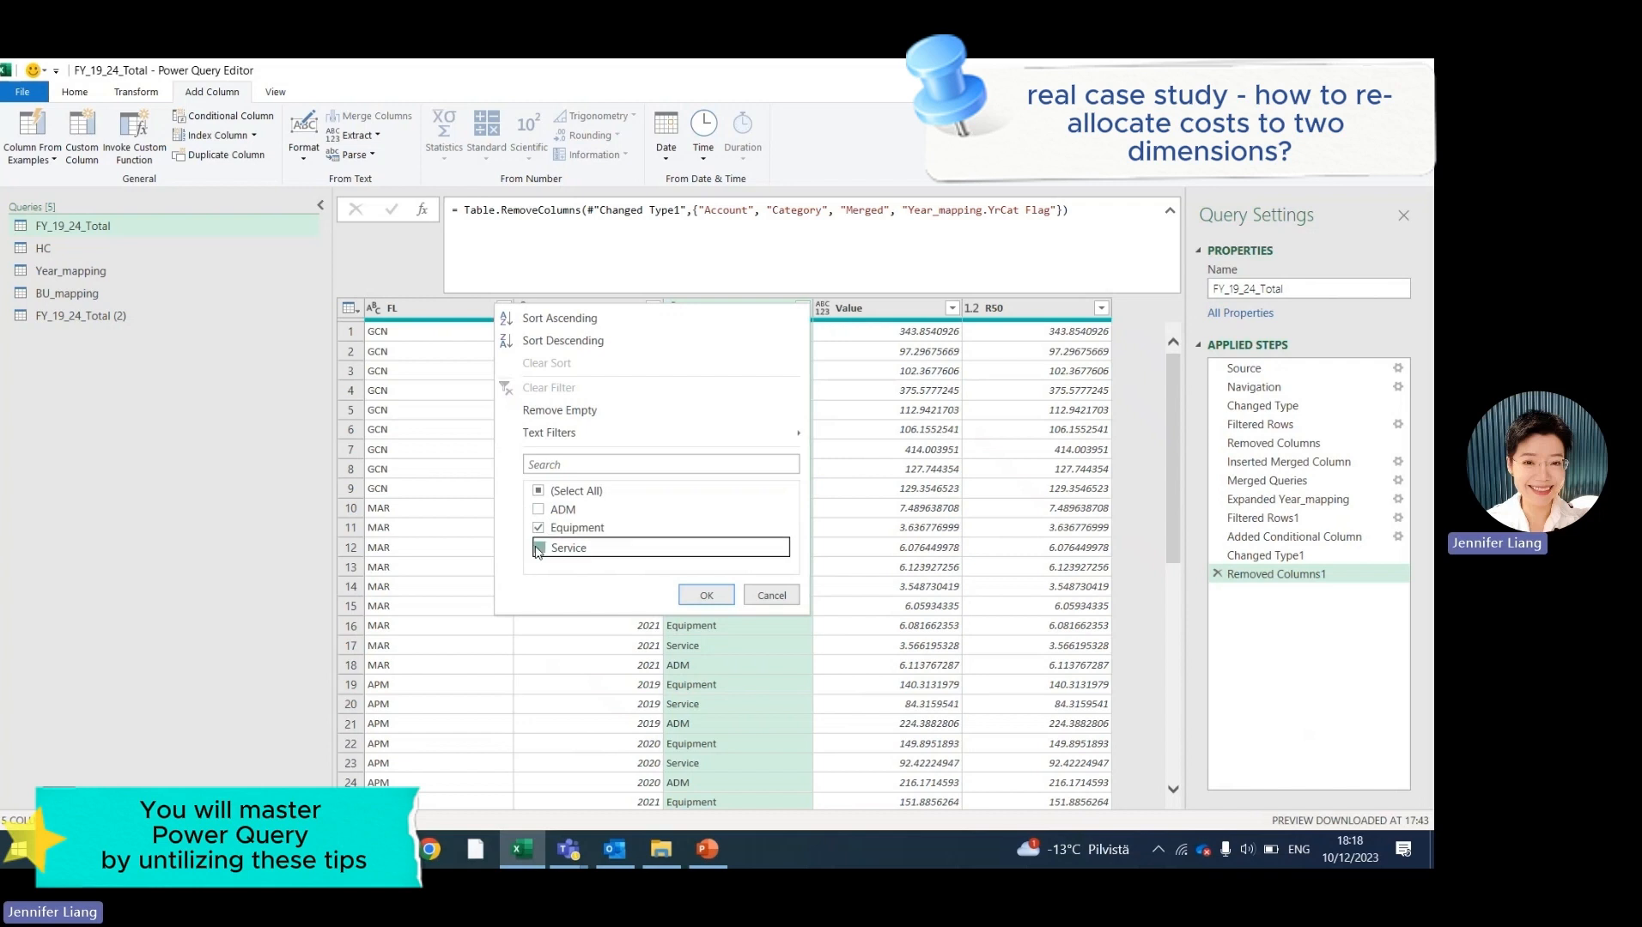
{"action": "left_click", "coordinate": [703, 598]}
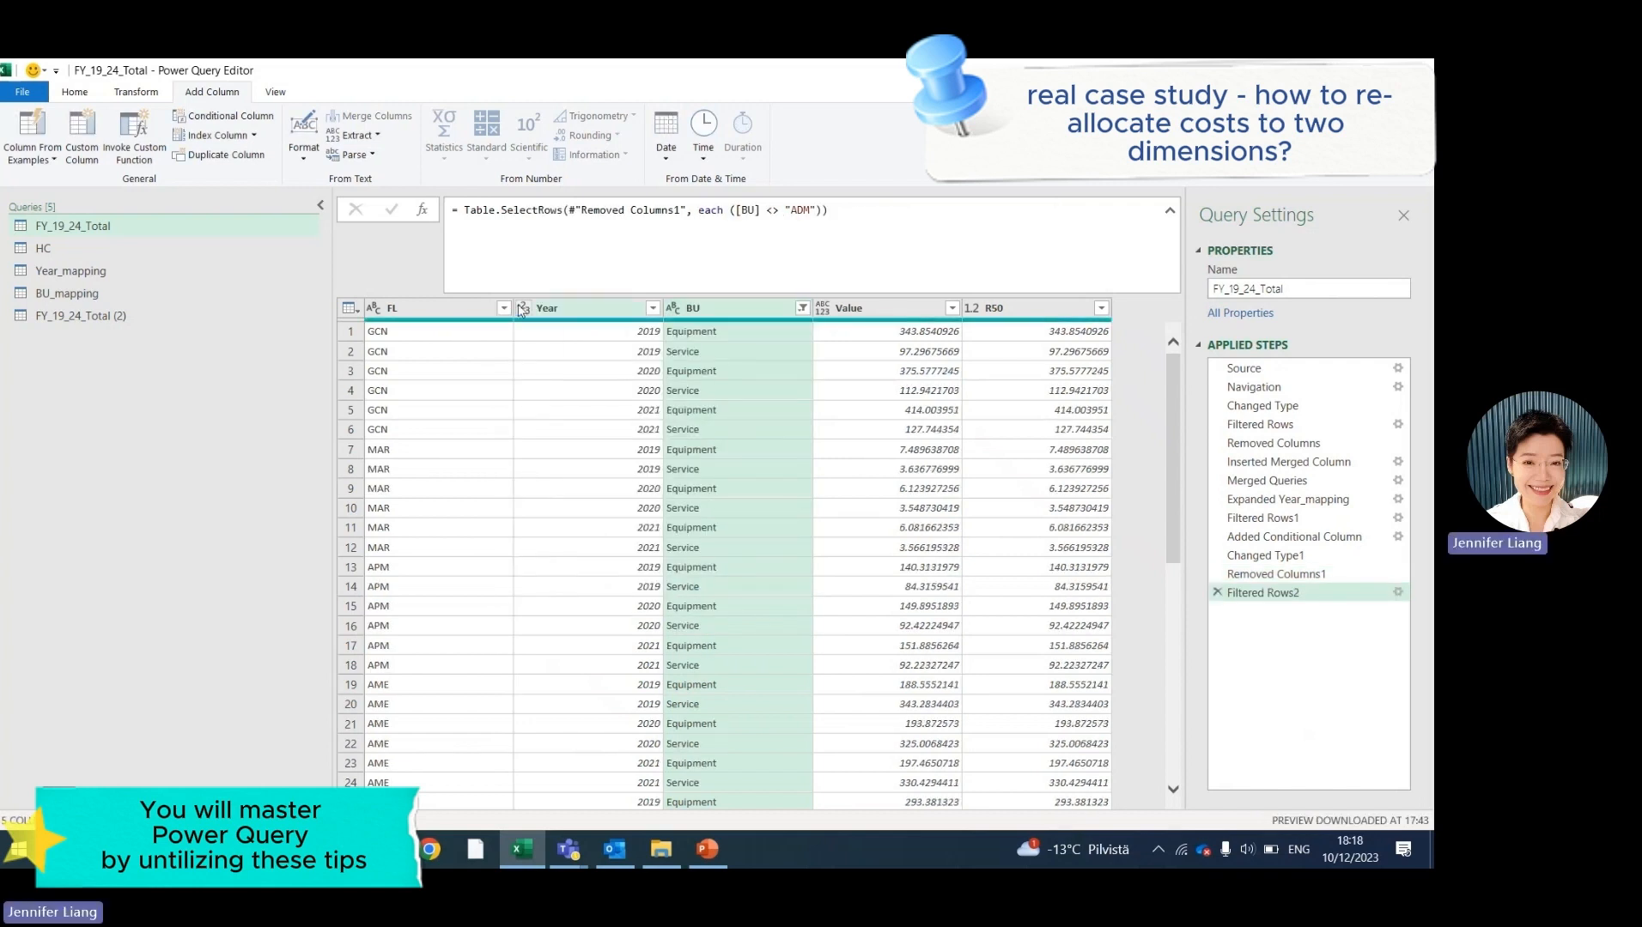
Filter the FL column to keep only AME, APM, EUR and GCN, and review the filtered rows.
{"action": "left_click", "coordinate": [503, 307]}
{"action": "left_click", "coordinate": [241, 504]}
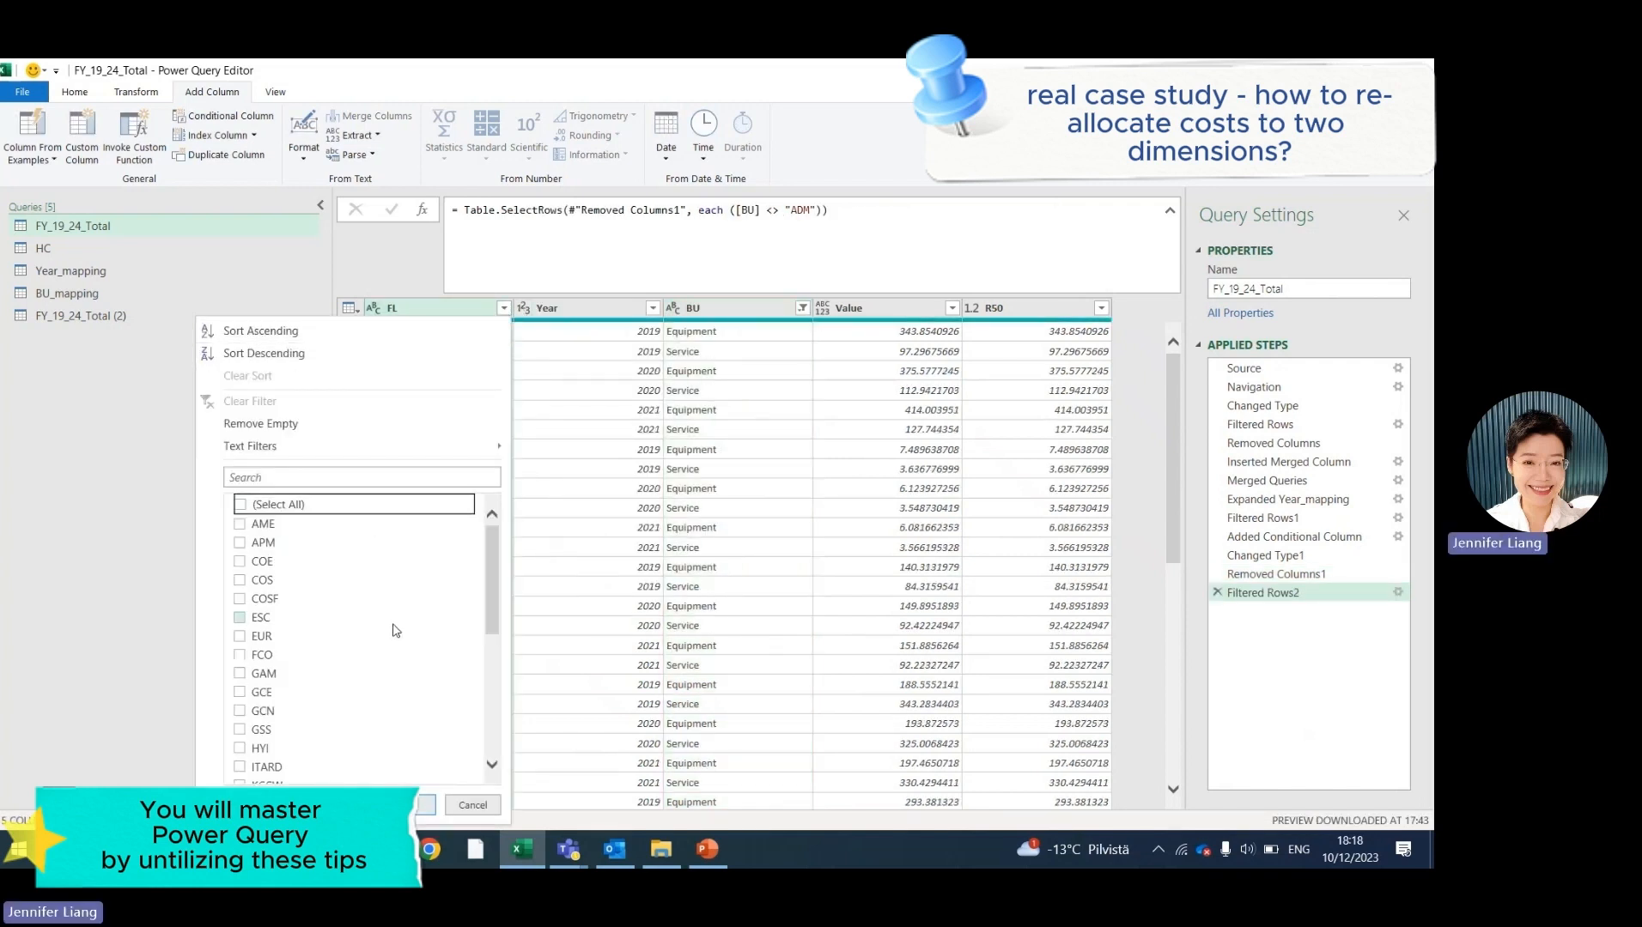
{"action": "left_click", "coordinate": [241, 544]}
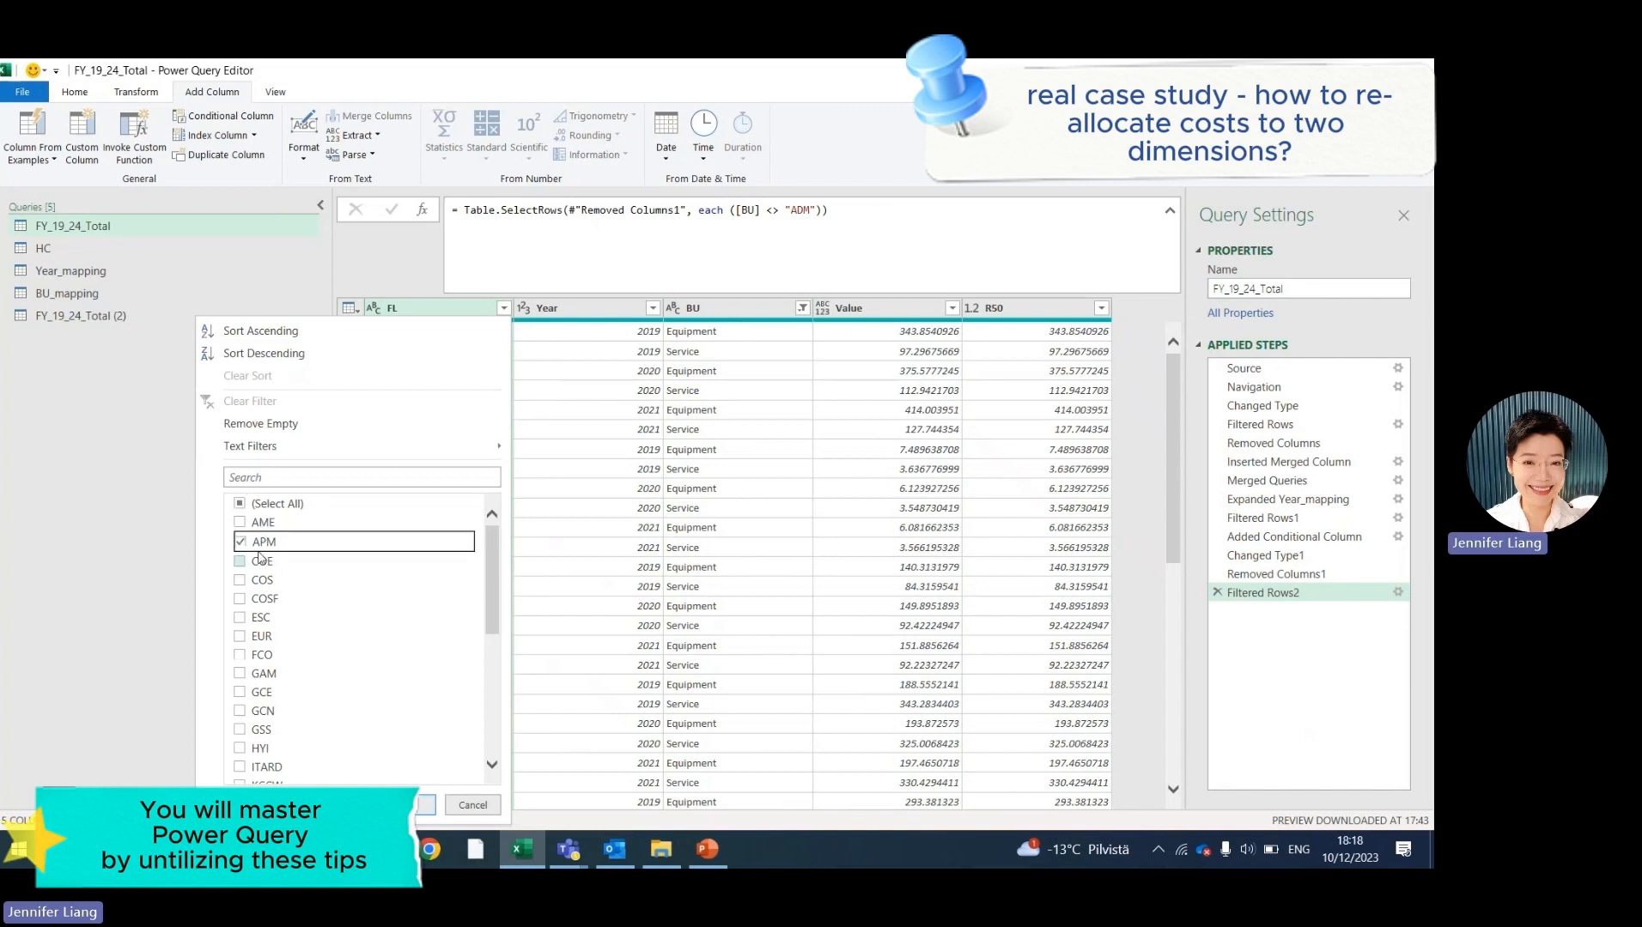
{"action": "left_click", "coordinate": [241, 523]}
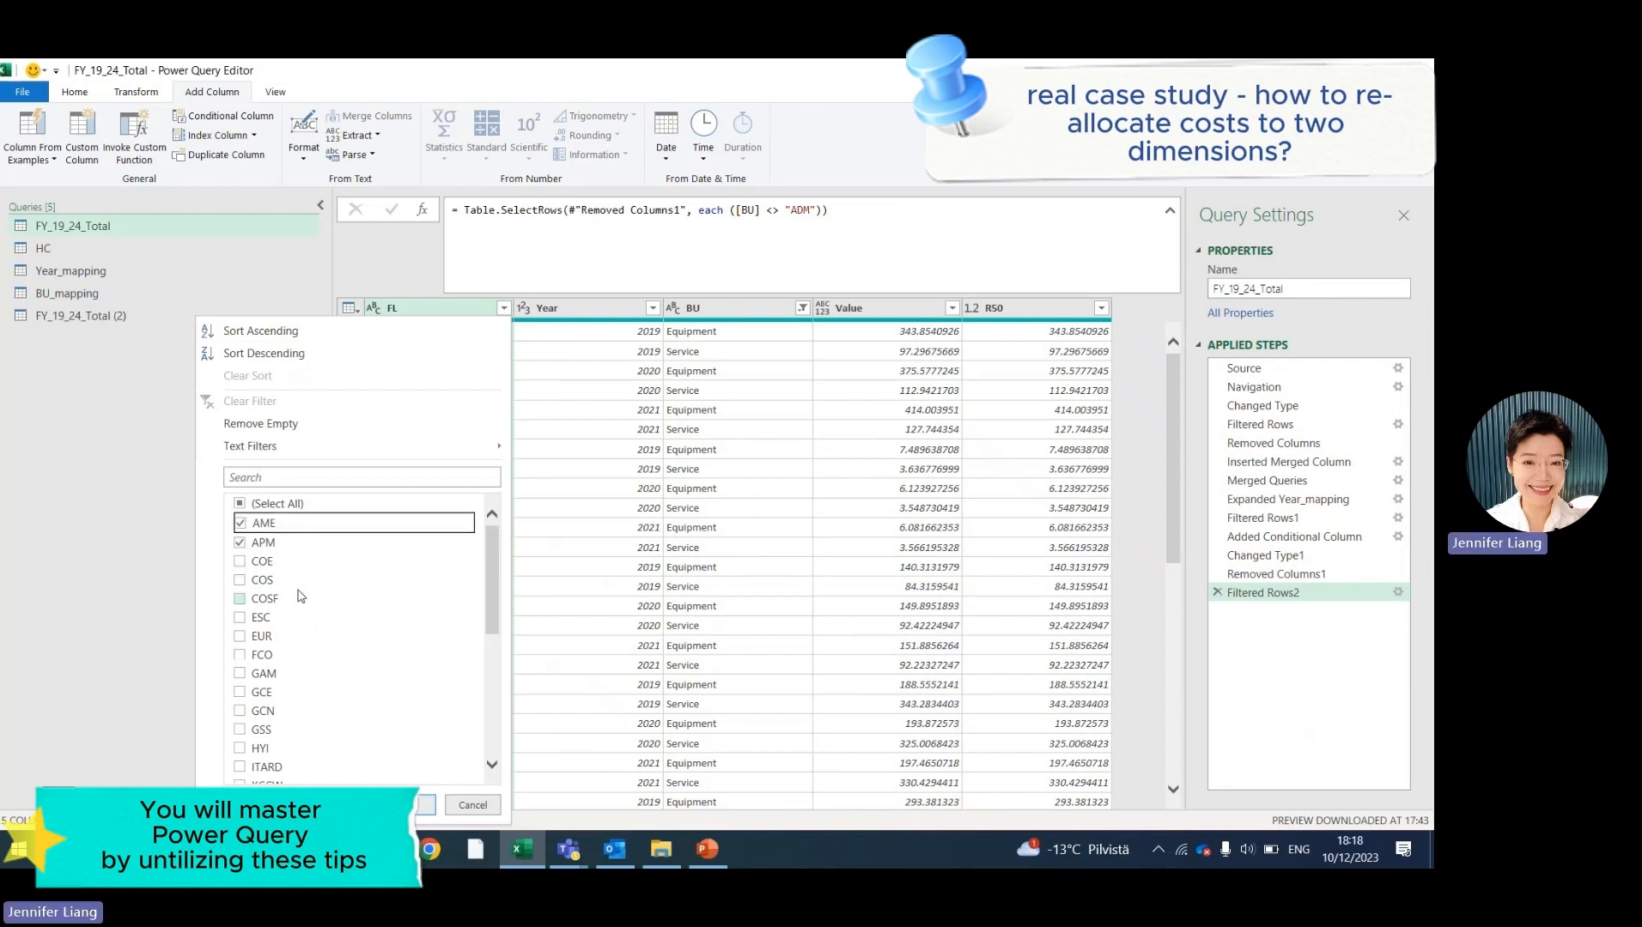
{"action": "scroll", "coordinate": [319, 550], "scroll_direction": "down", "scroll_amount": 1}
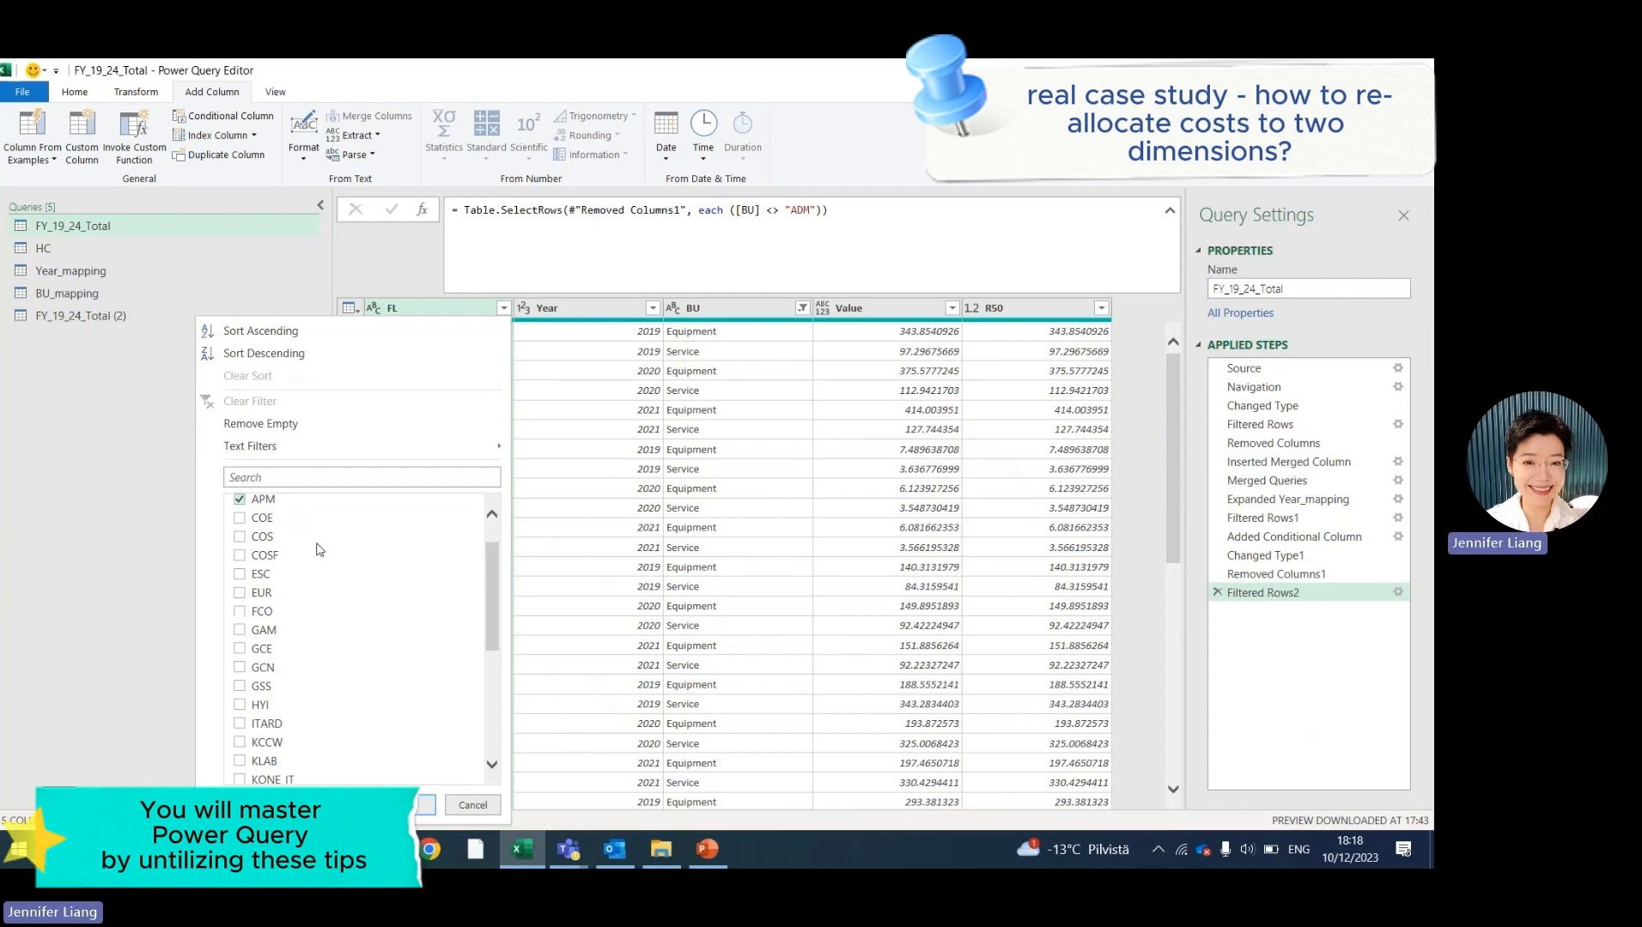
{"action": "left_click", "coordinate": [239, 592]}
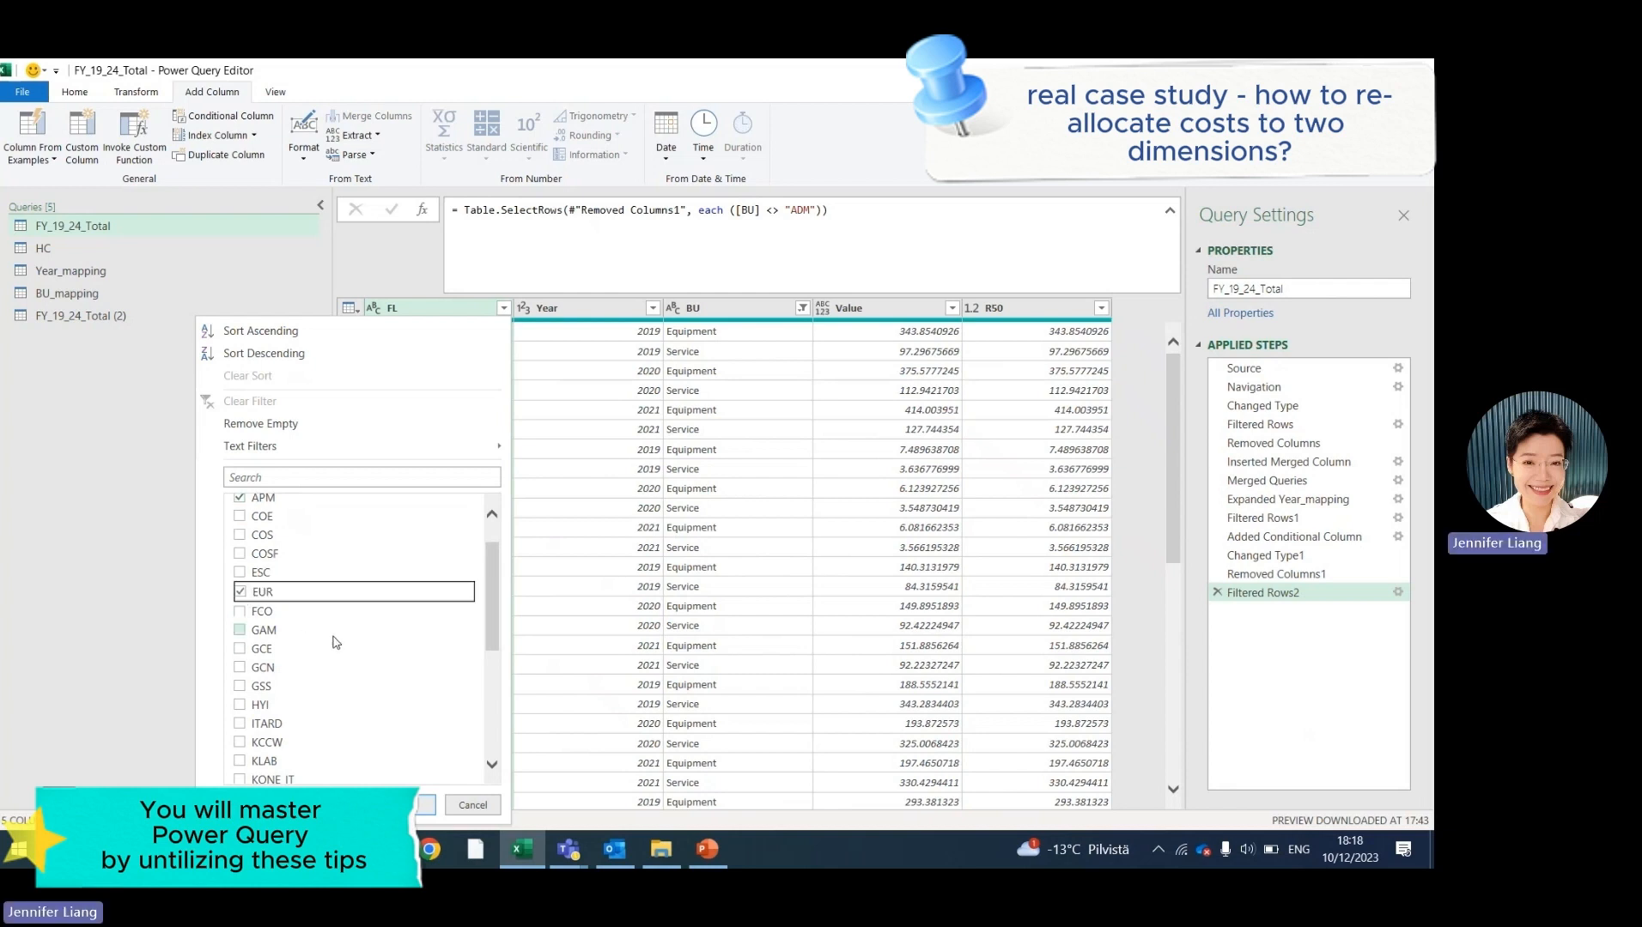
{"action": "scroll", "coordinate": [336, 642], "scroll_direction": "down", "scroll_amount": 1}
{"action": "left_click", "coordinate": [241, 624]}
{"action": "left_click", "coordinate": [408, 805]}
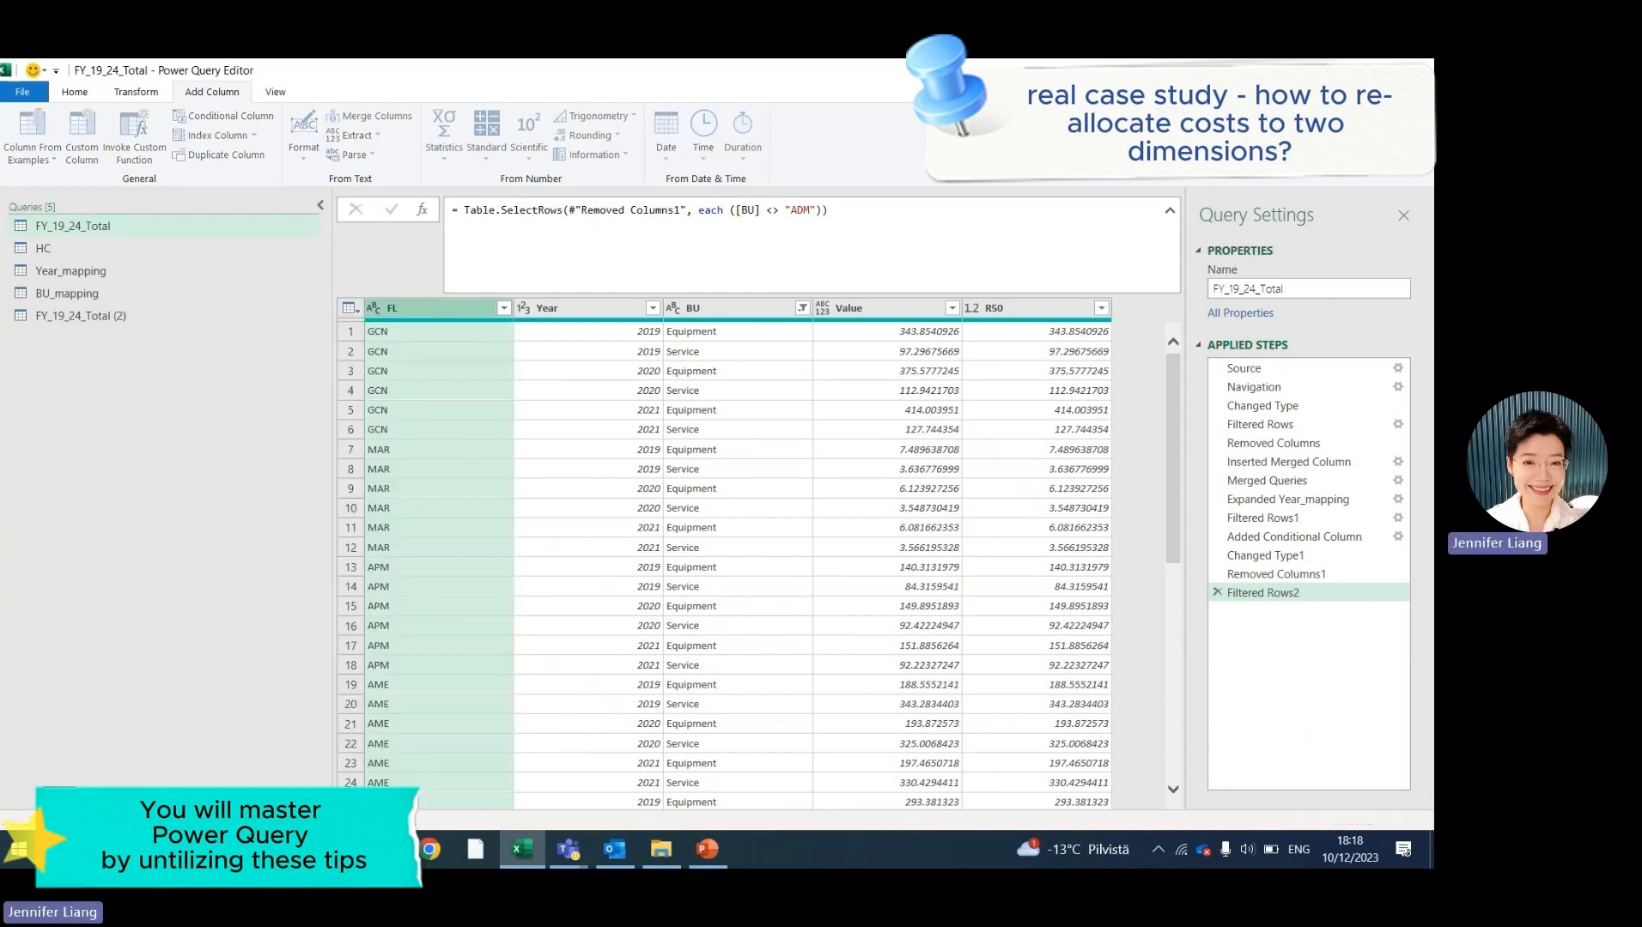
{"action": "scroll", "coordinate": [928, 645], "scroll_direction": "down", "scroll_amount": 8}
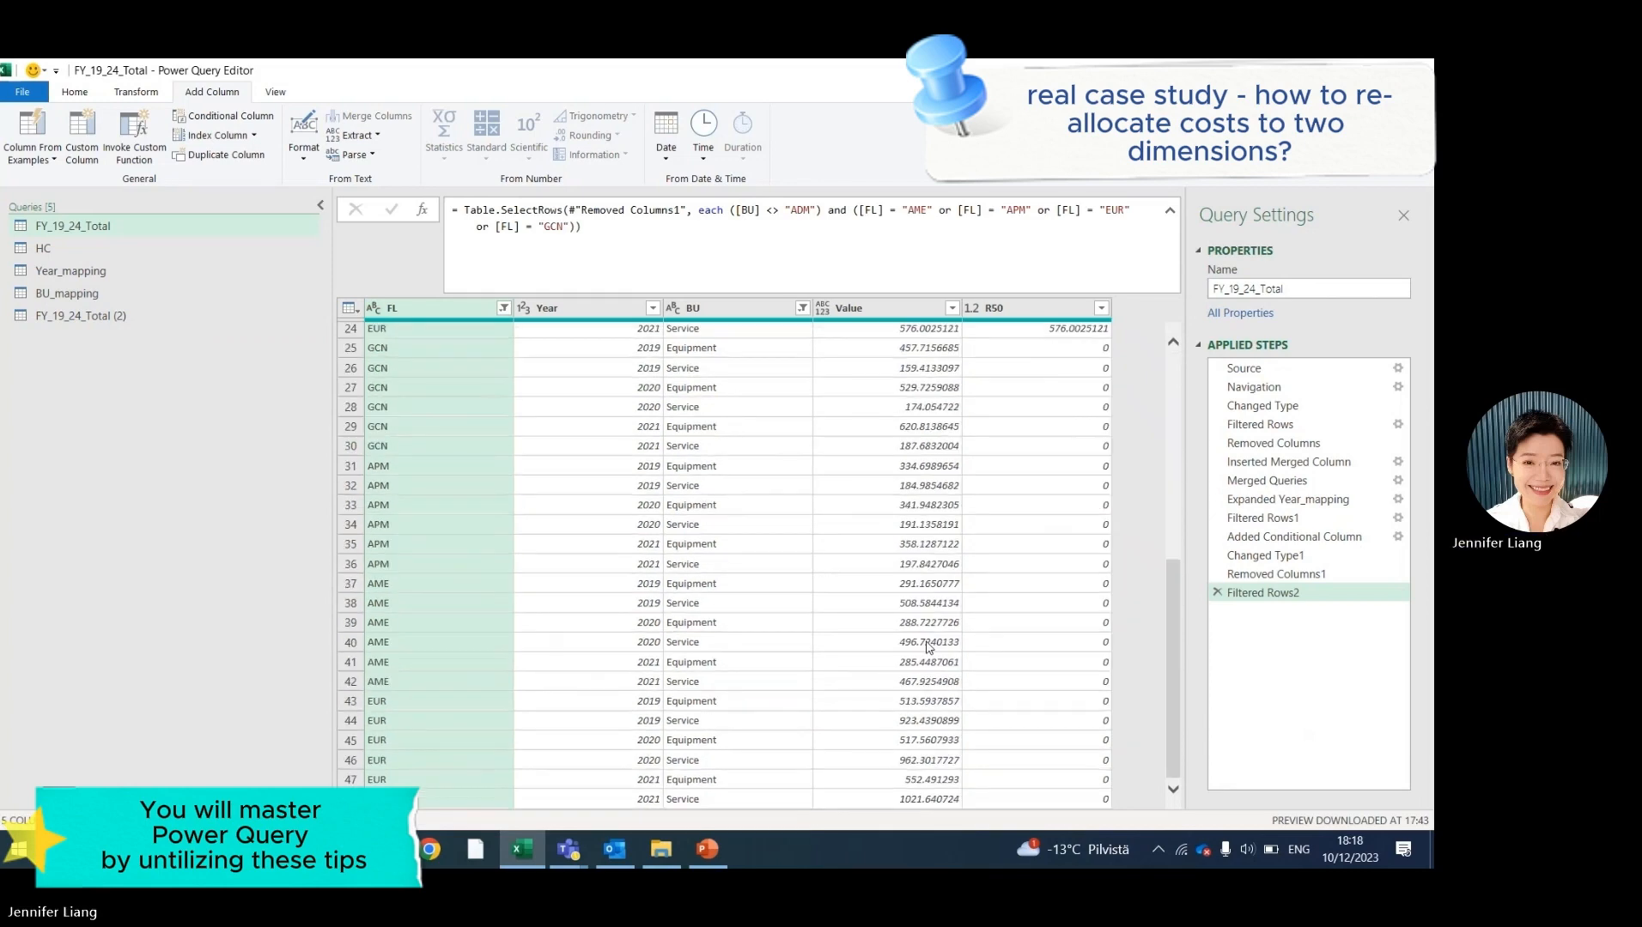
{"action": "scroll", "coordinate": [932, 650], "scroll_direction": "up", "scroll_amount": 8}
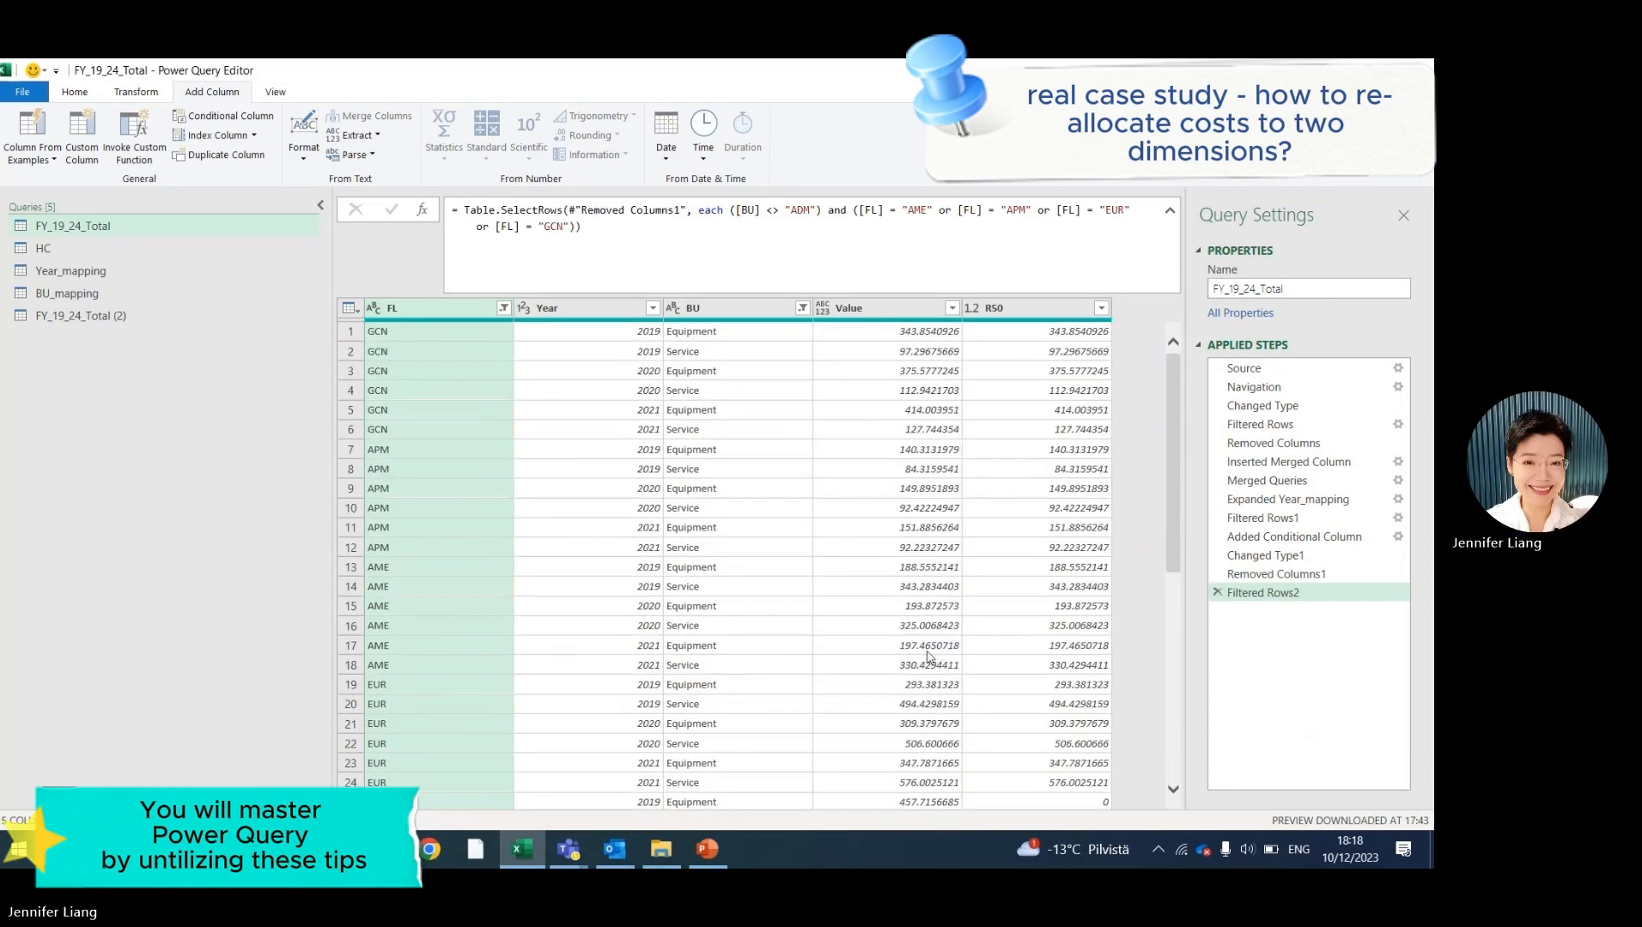
Move the FY_19_24_Total query below BU_mapping in the query list and view the FY_19_24_Total (2) data.
{"action": "left_click_drag", "start_coordinate": [76, 226], "coordinate": [53, 306]}
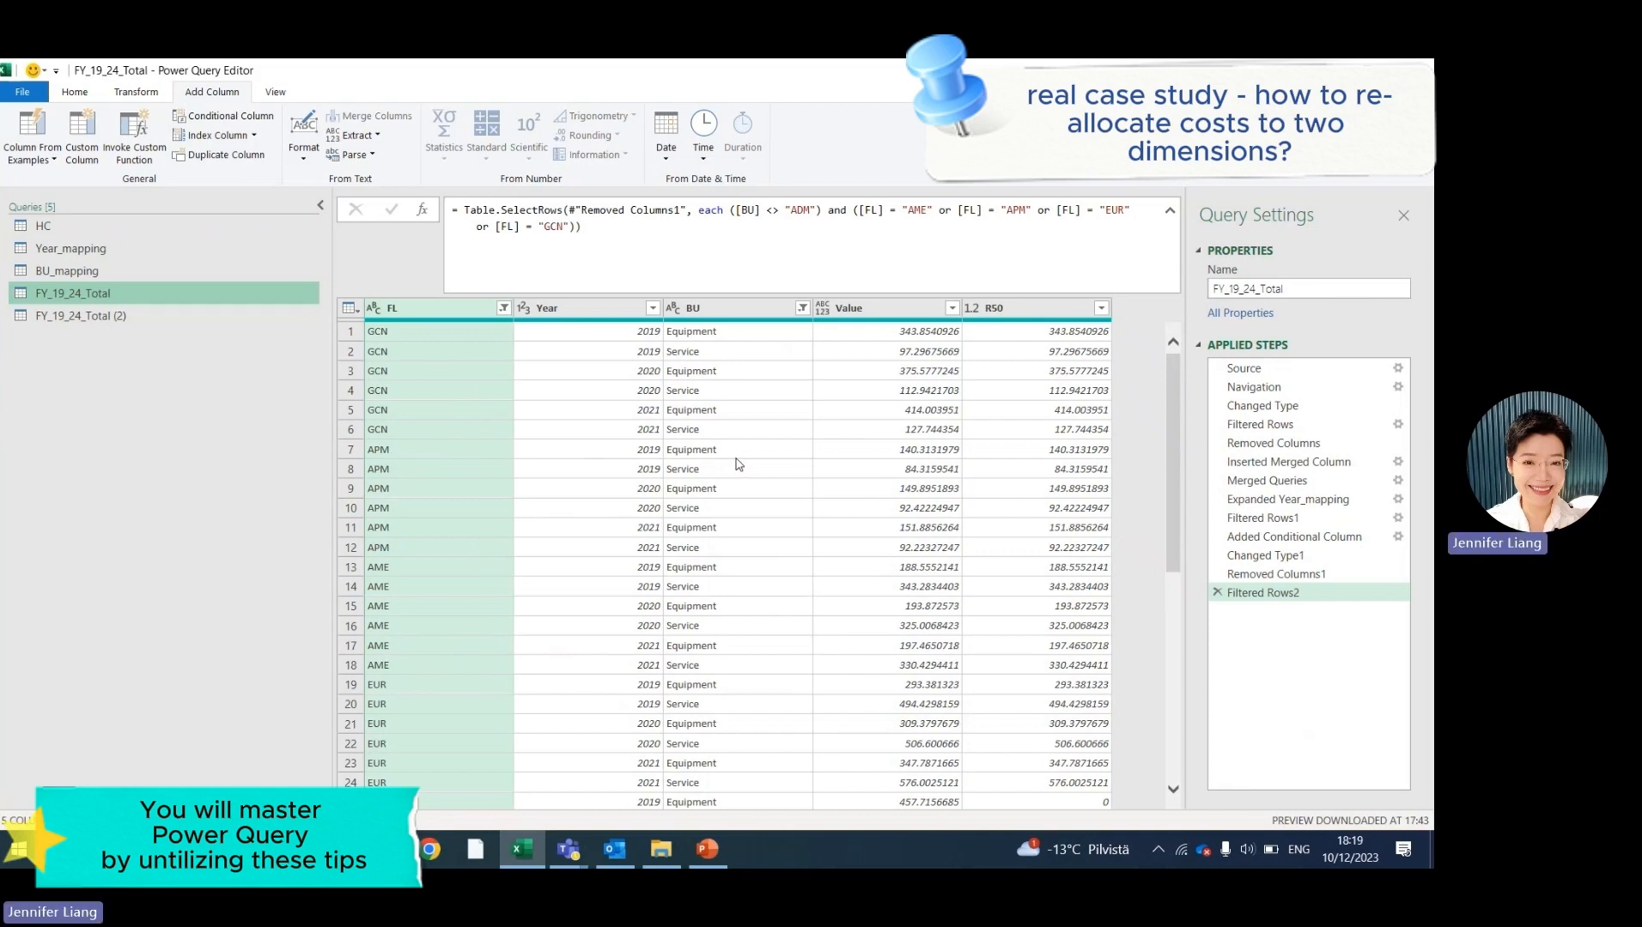
{"action": "left_click", "coordinate": [146, 316]}
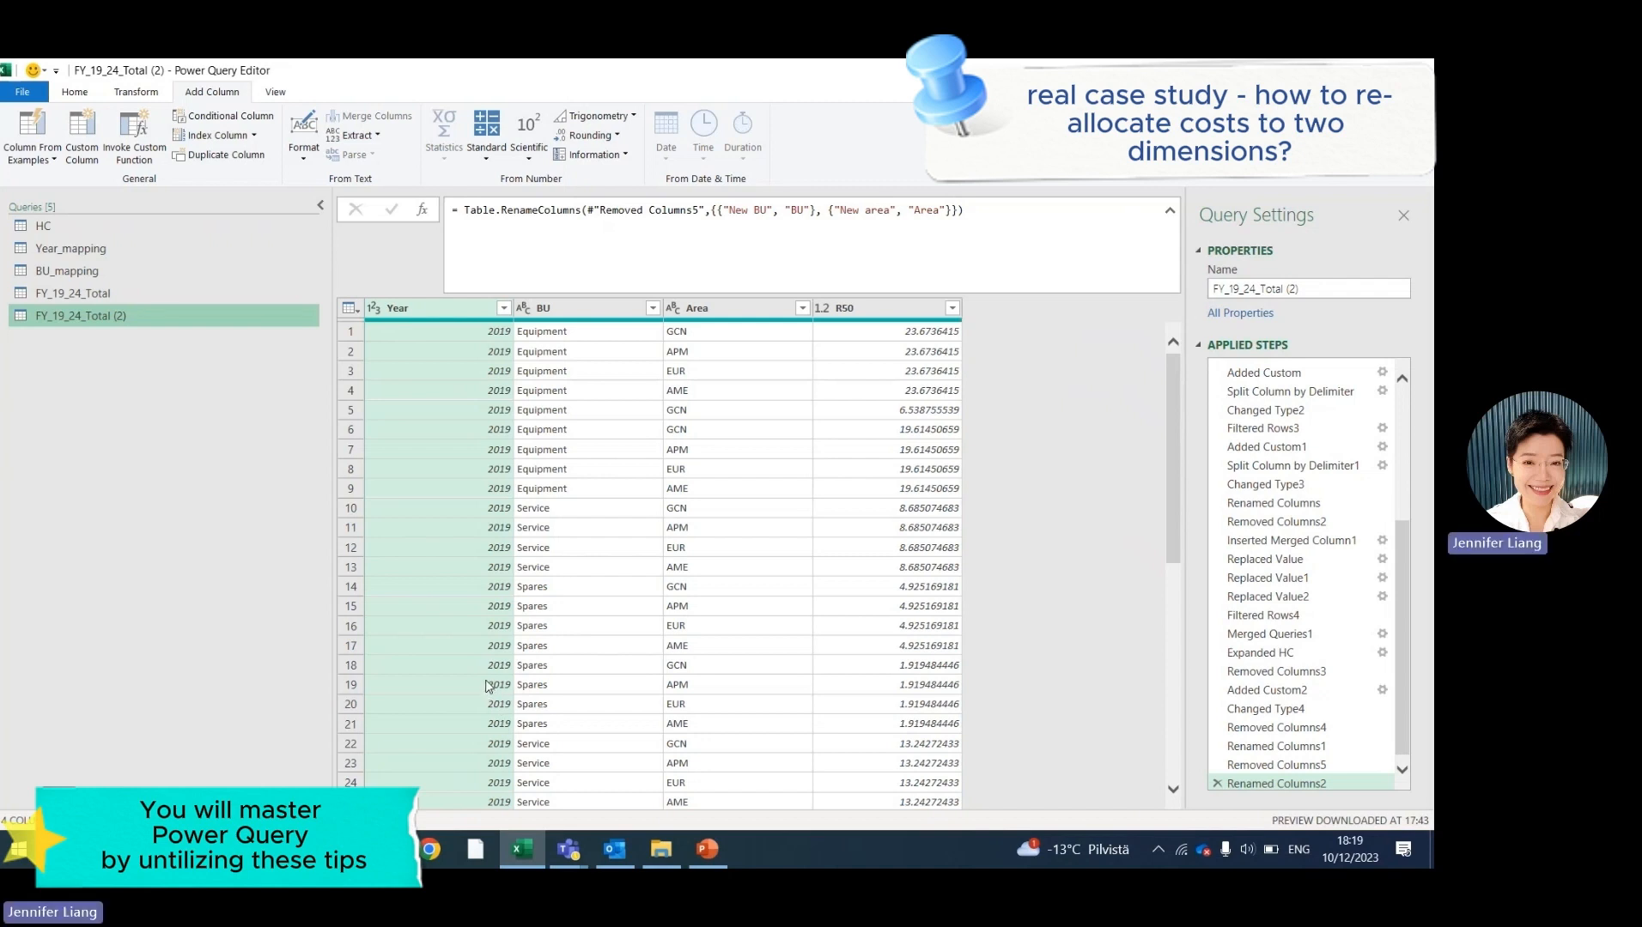
{"action": "left_click", "coordinate": [736, 567]}
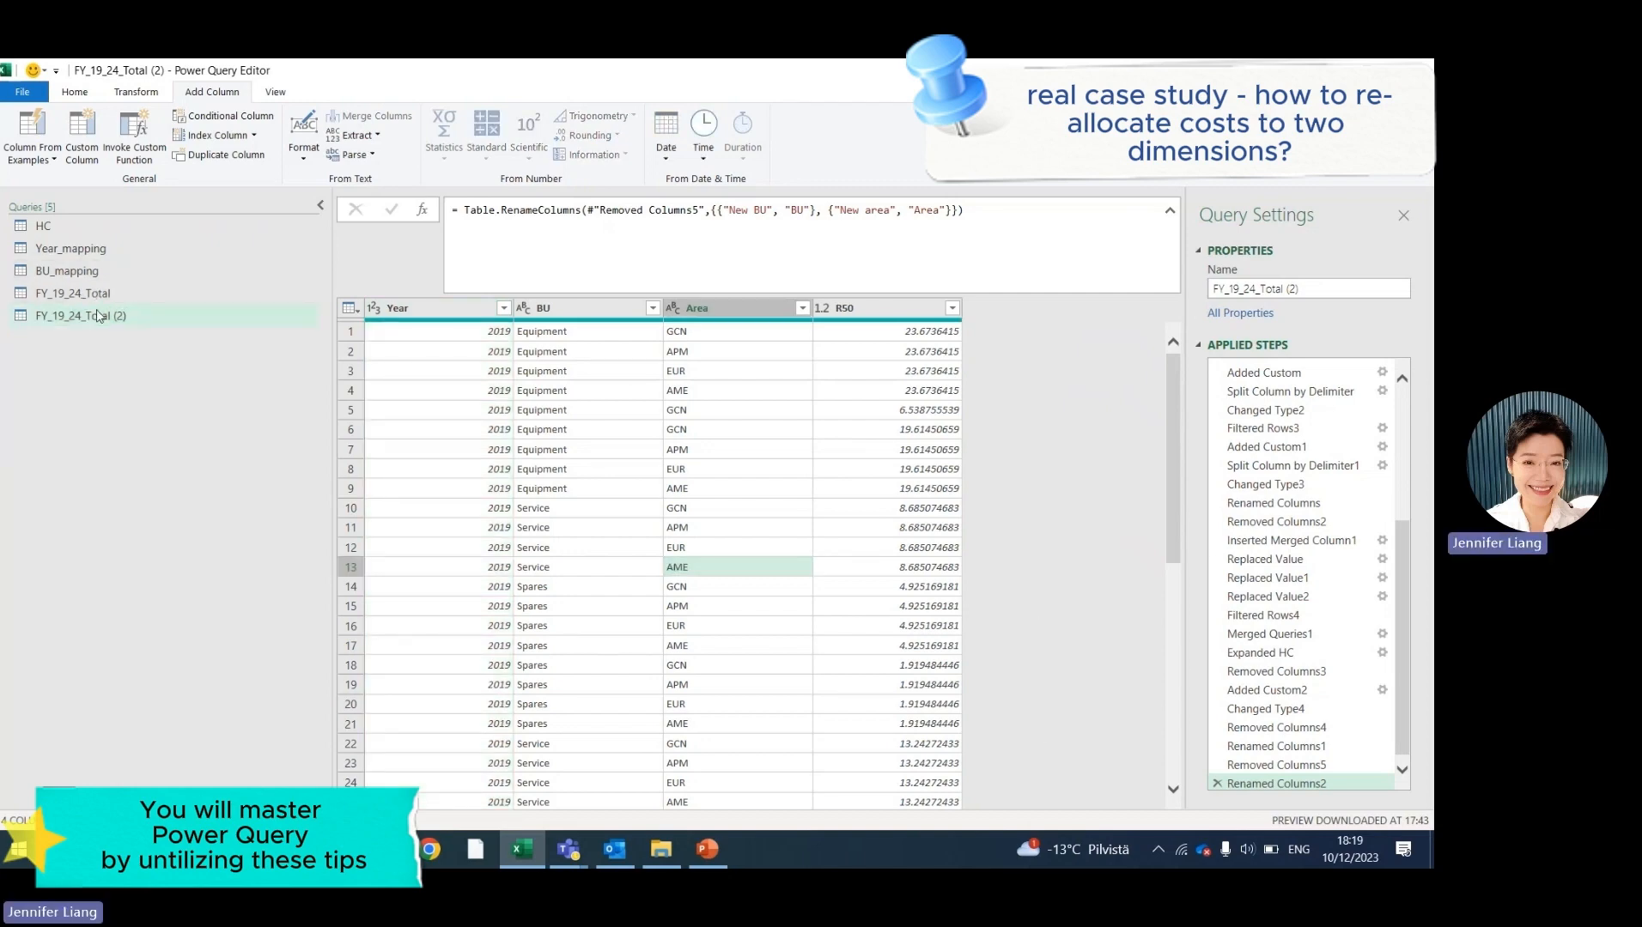
Append FY_19_24_Total (2) to FY_19_24_Total as a new query.
{"action": "left_click", "coordinate": [94, 292]}
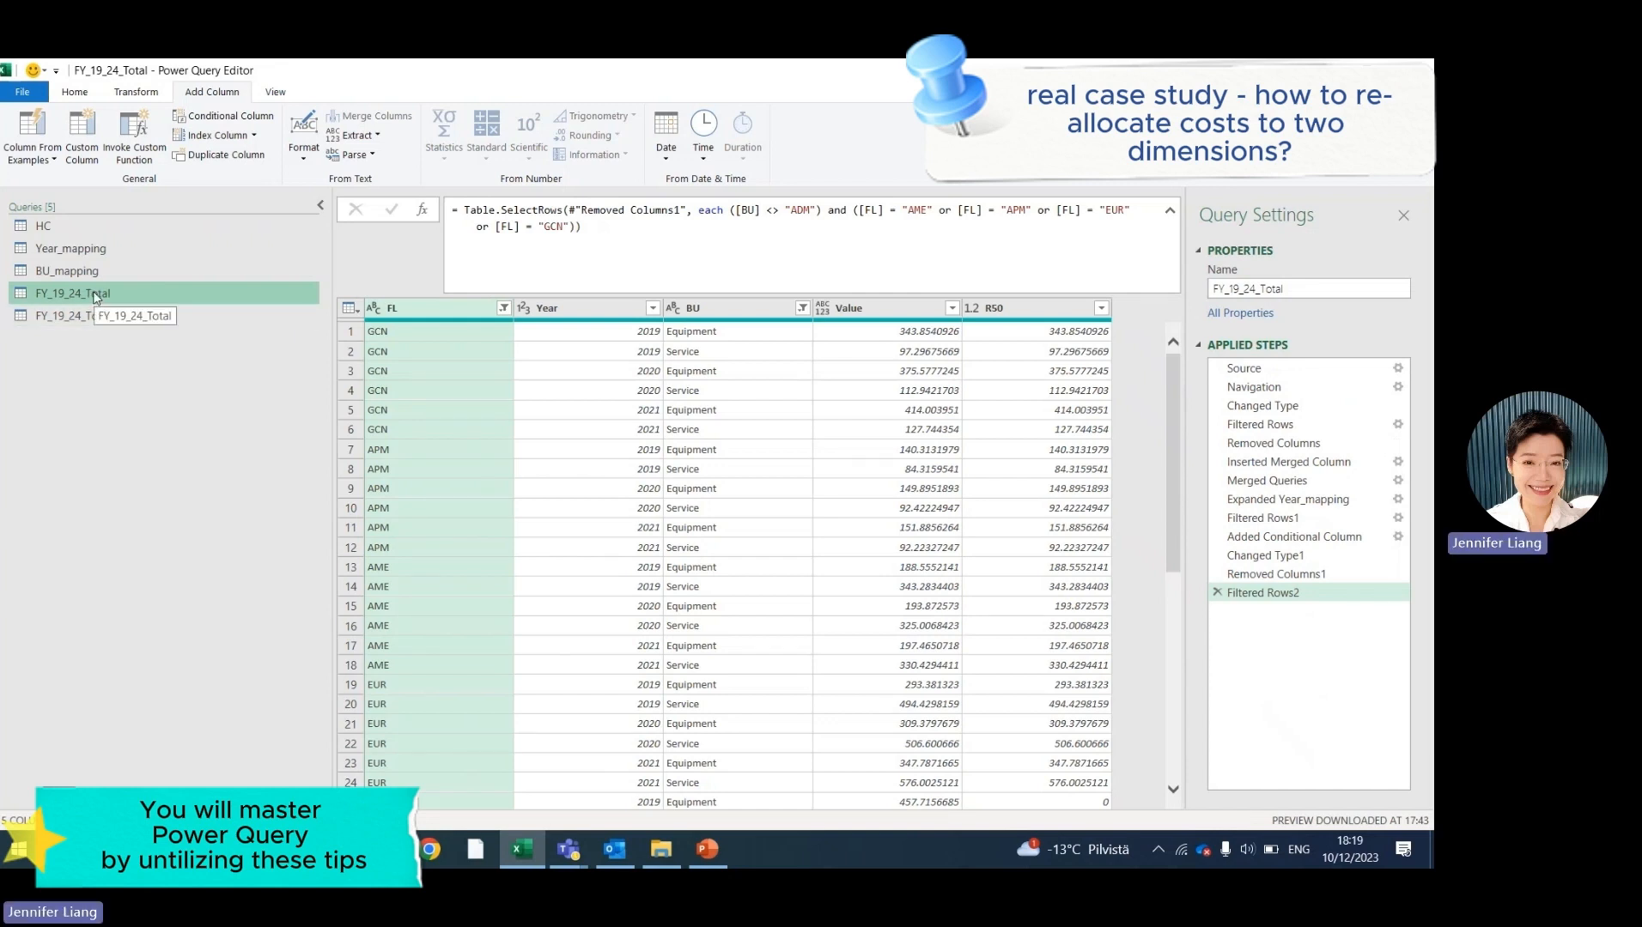
{"action": "left_click", "coordinate": [67, 96]}
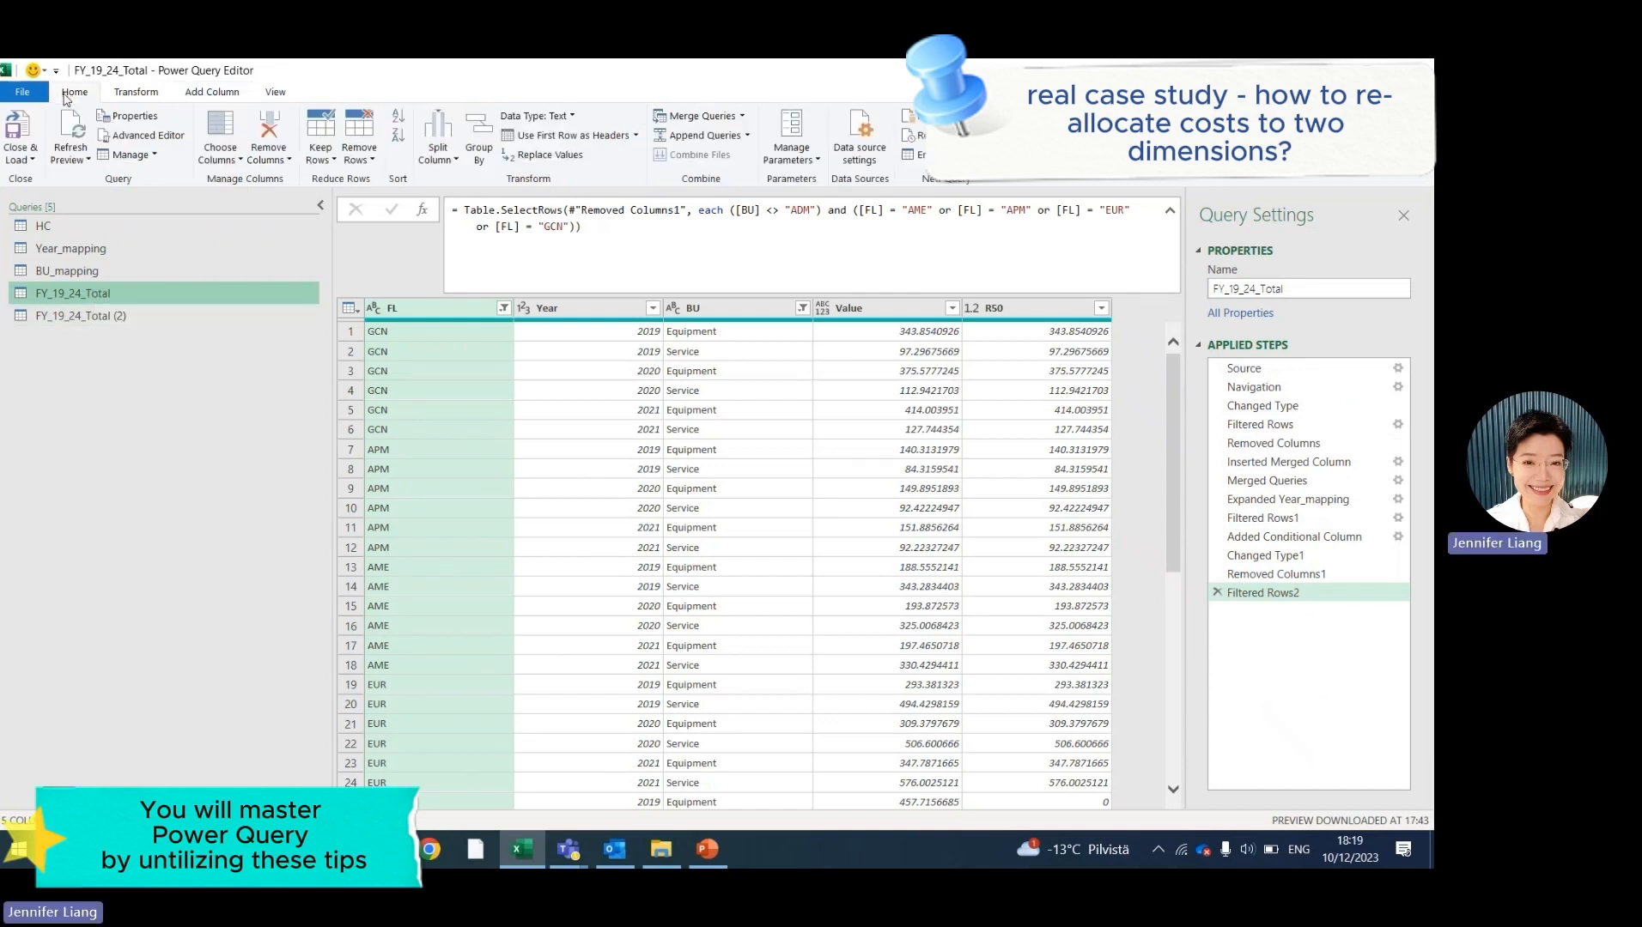
{"action": "left_click", "coordinate": [748, 136]}
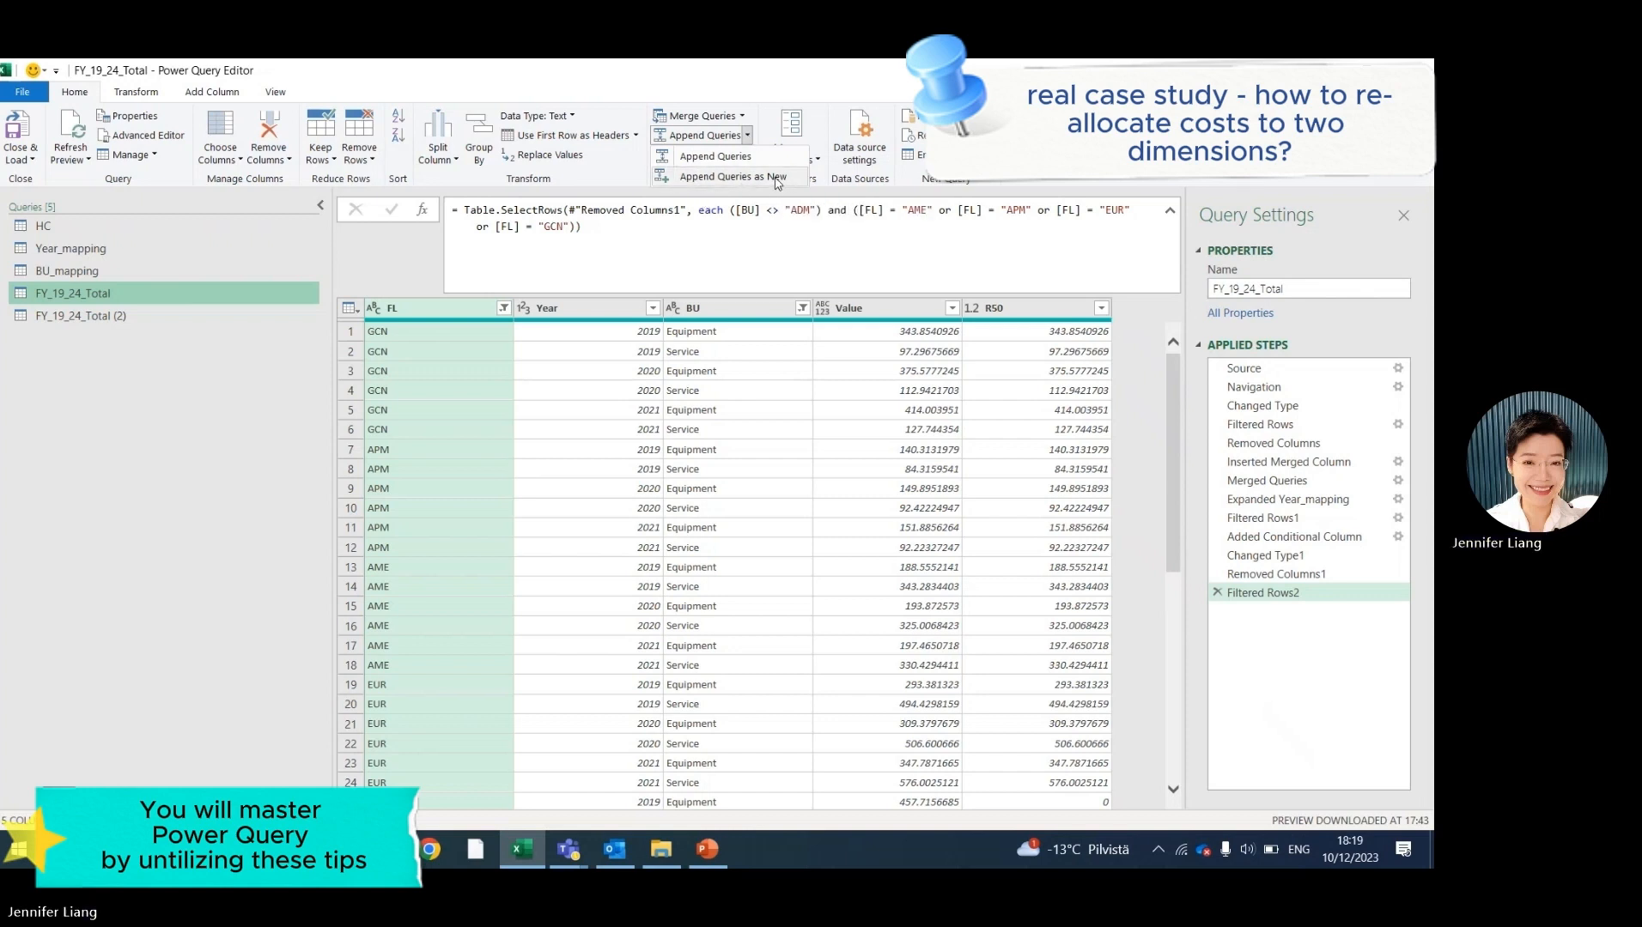
{"action": "left_click", "coordinate": [706, 157]}
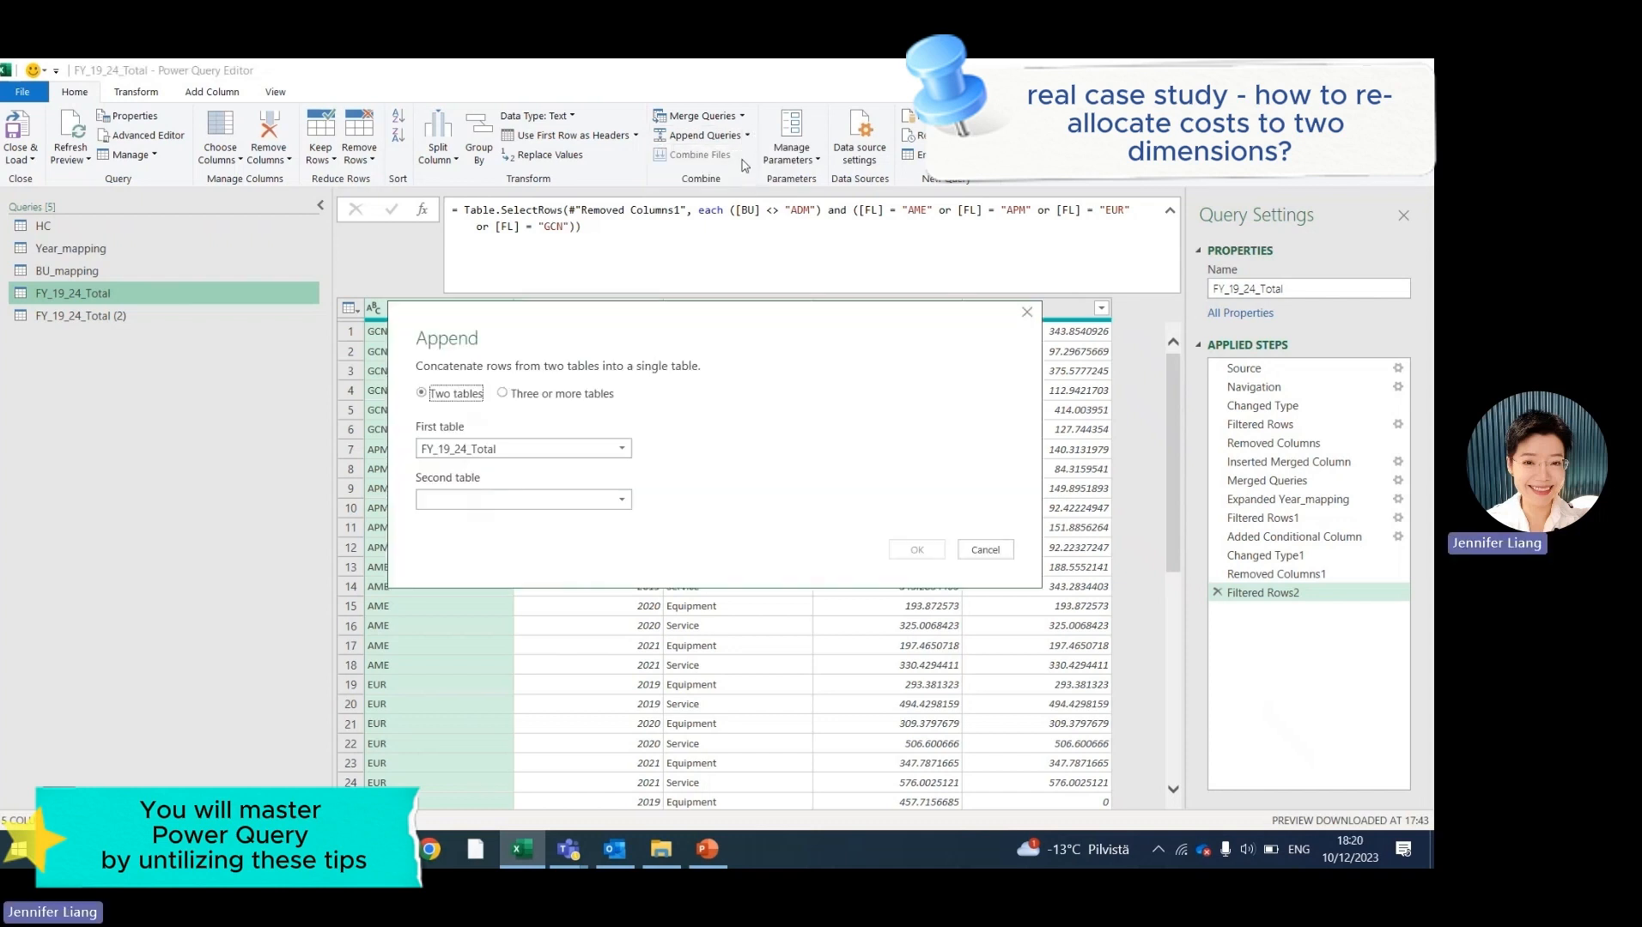
{"action": "left_click", "coordinate": [567, 498]}
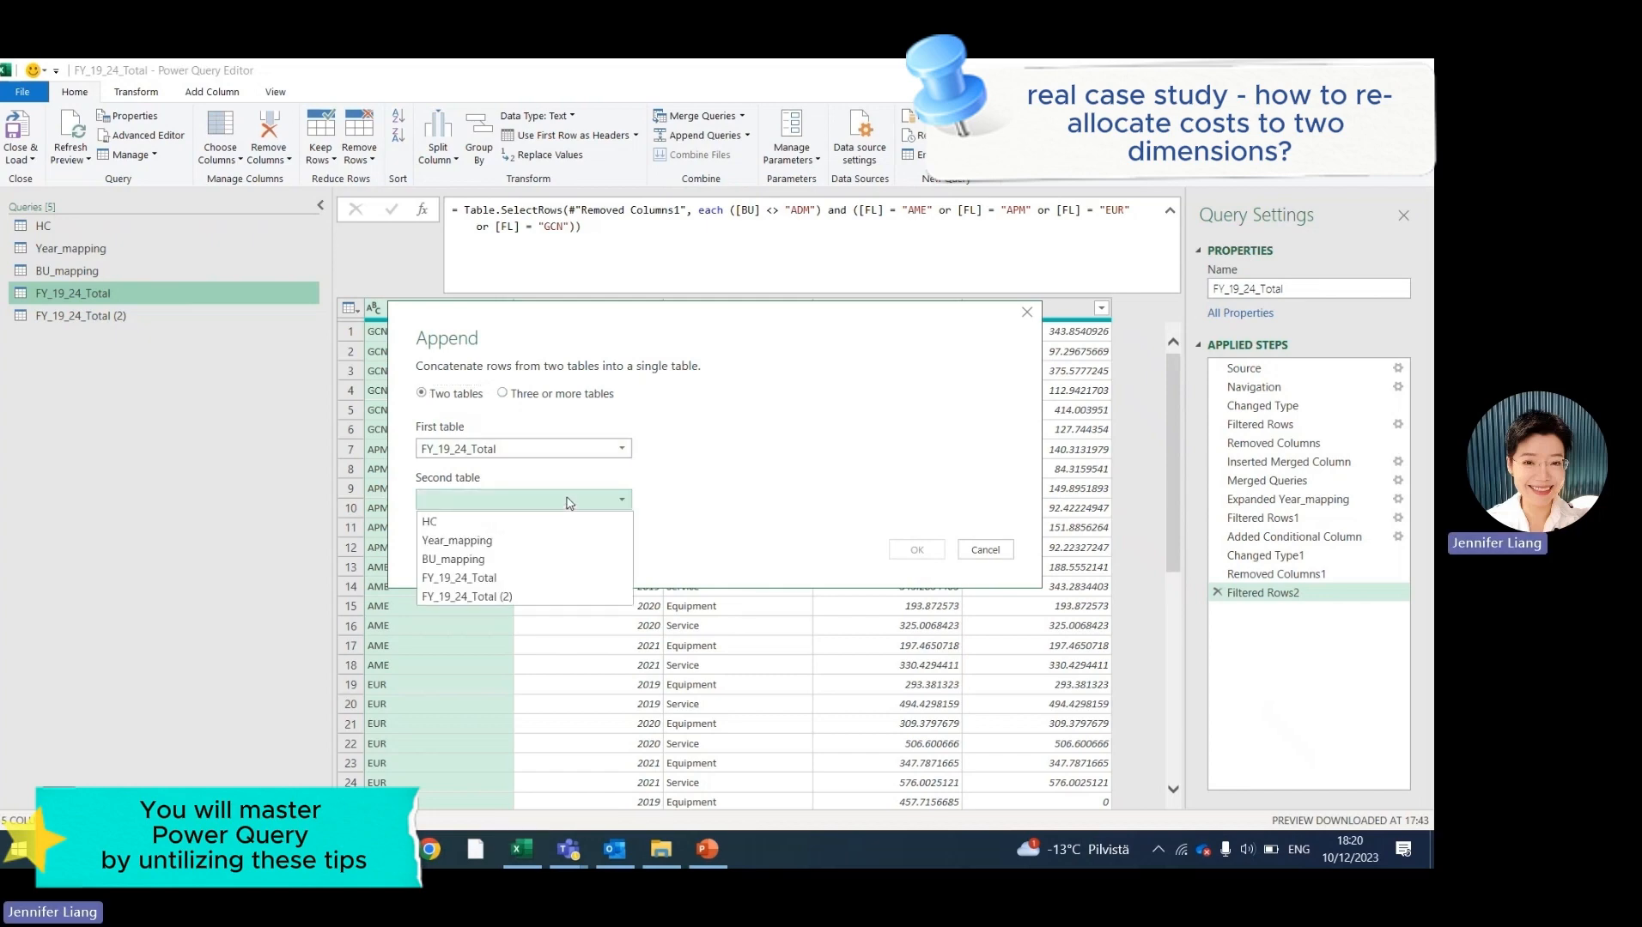
{"action": "left_click", "coordinate": [565, 598]}
{"action": "left_click", "coordinate": [910, 553]}
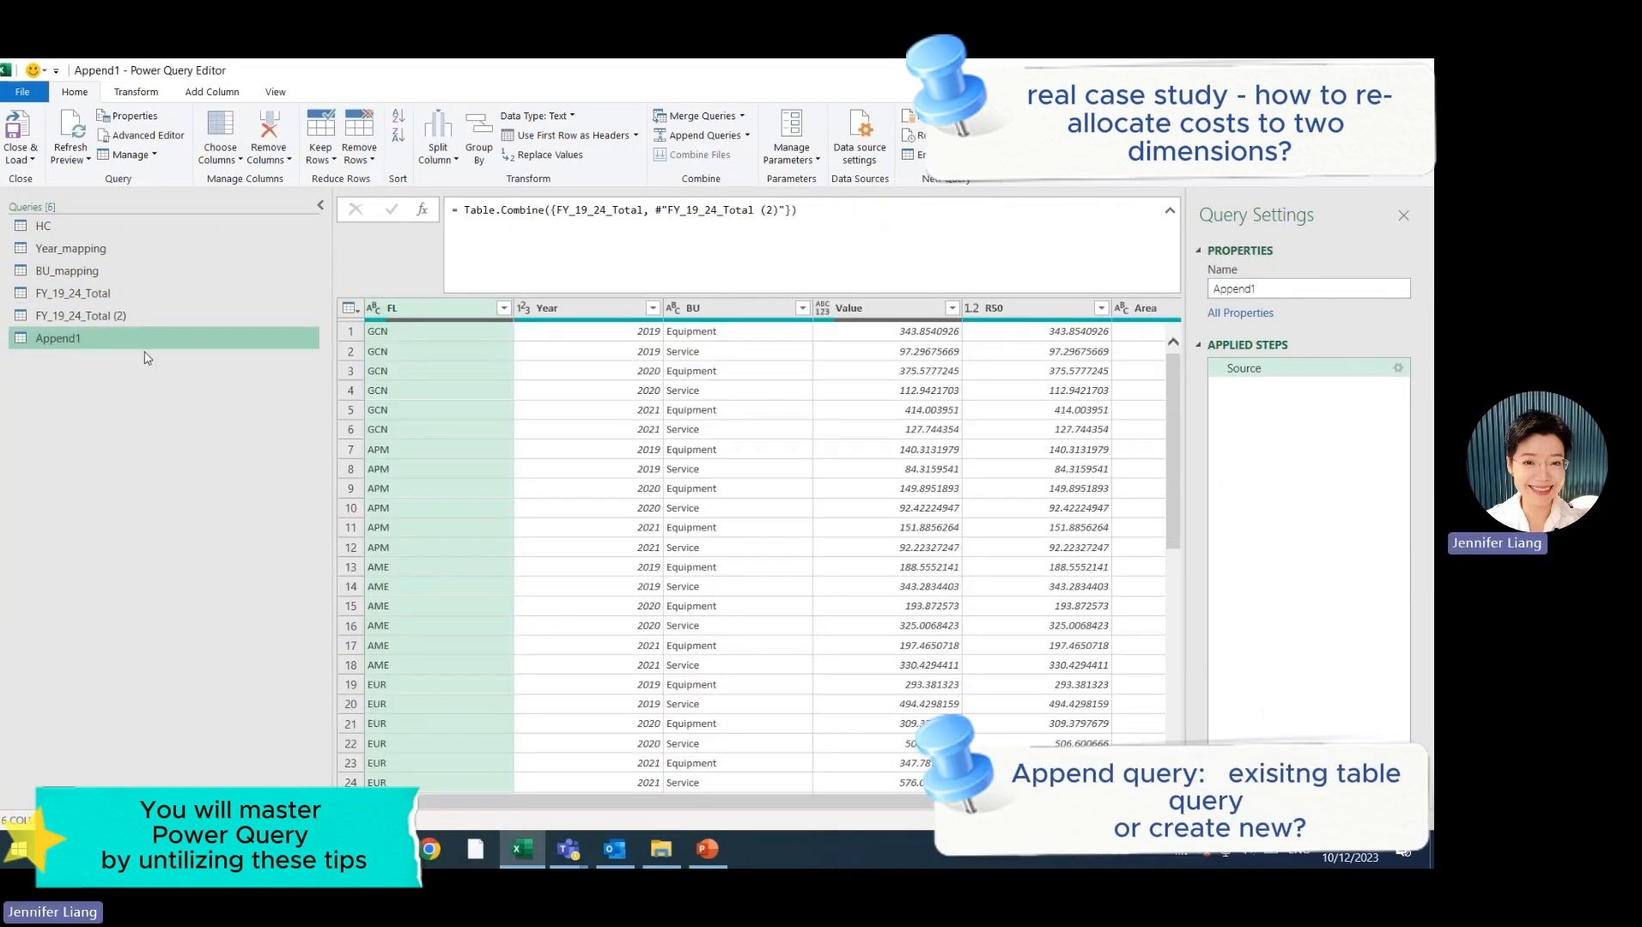
Rename the newly appended query as Append Table.
{"action": "right_click", "coordinate": [72, 339]}
{"action": "left_click", "coordinate": [139, 416]}
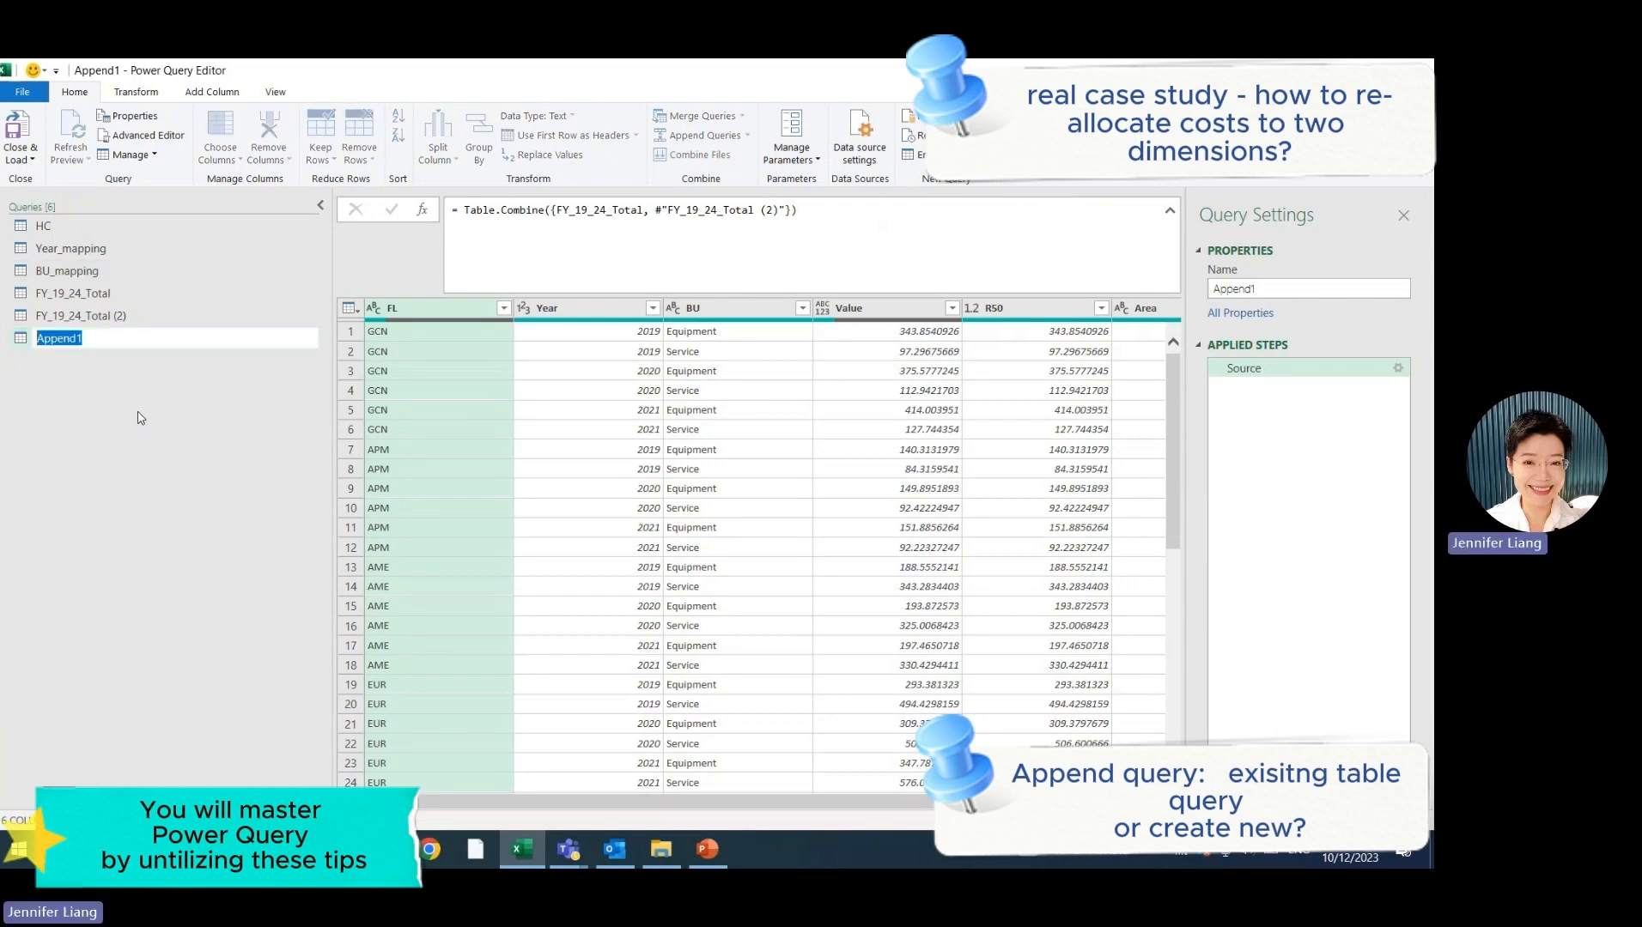
{"action": "key", "text": "BackSpace"}
{"action": "type", "text": "Append Table"}
{"action": "key", "text": "Return"}
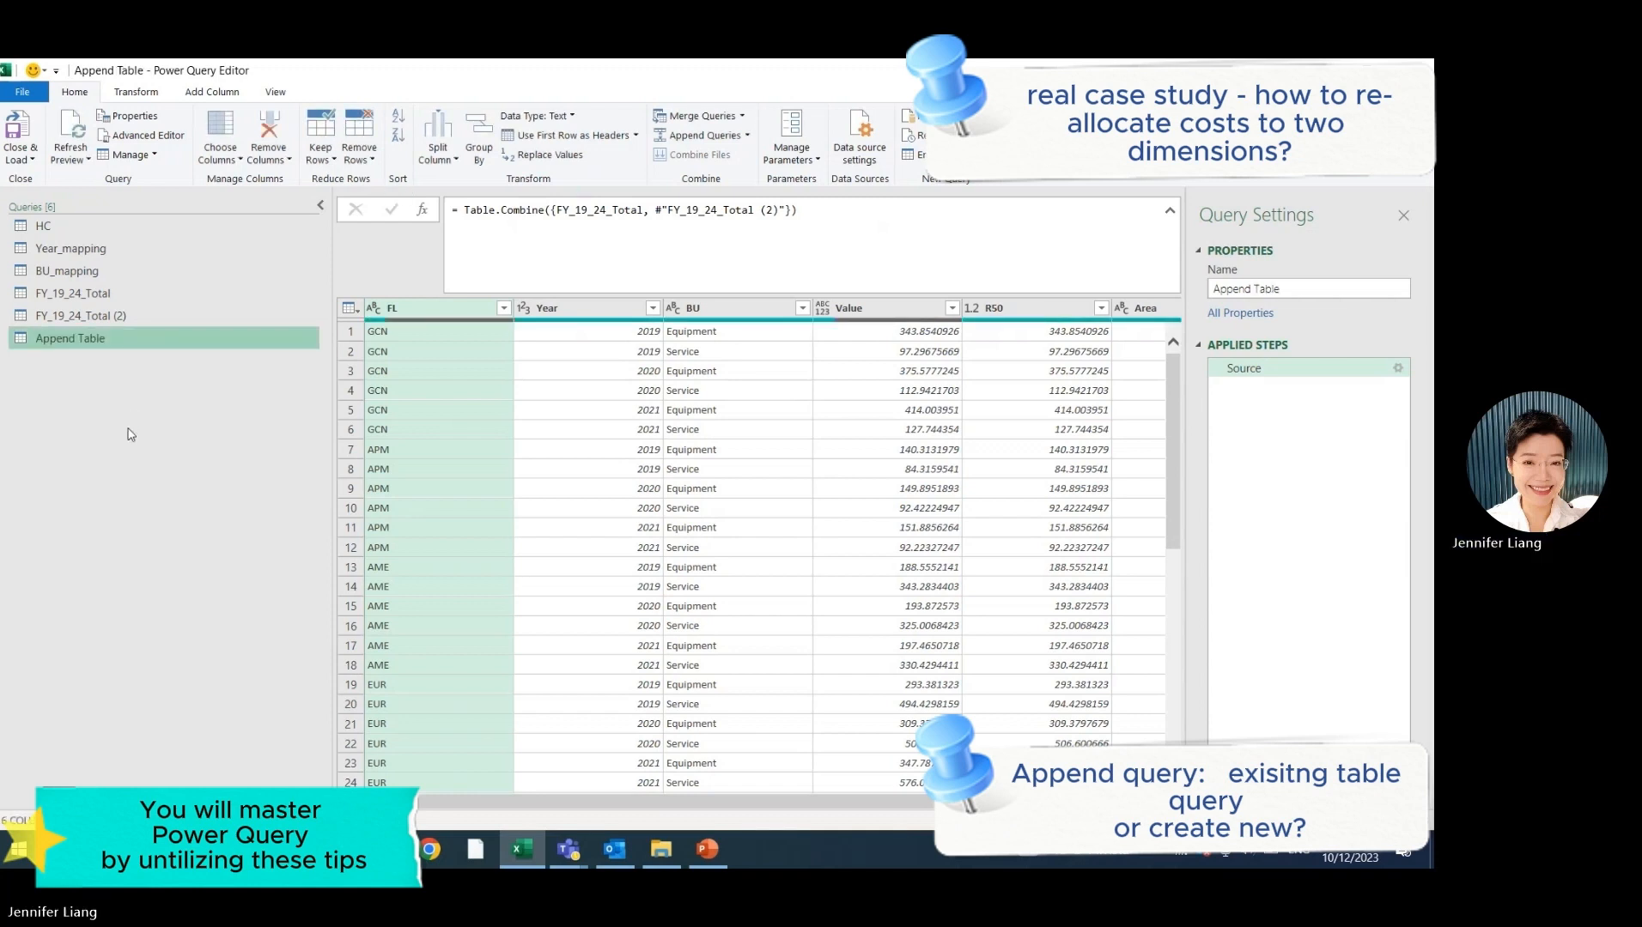
Delete the Append Table query.
{"action": "right_click", "coordinate": [104, 340]}
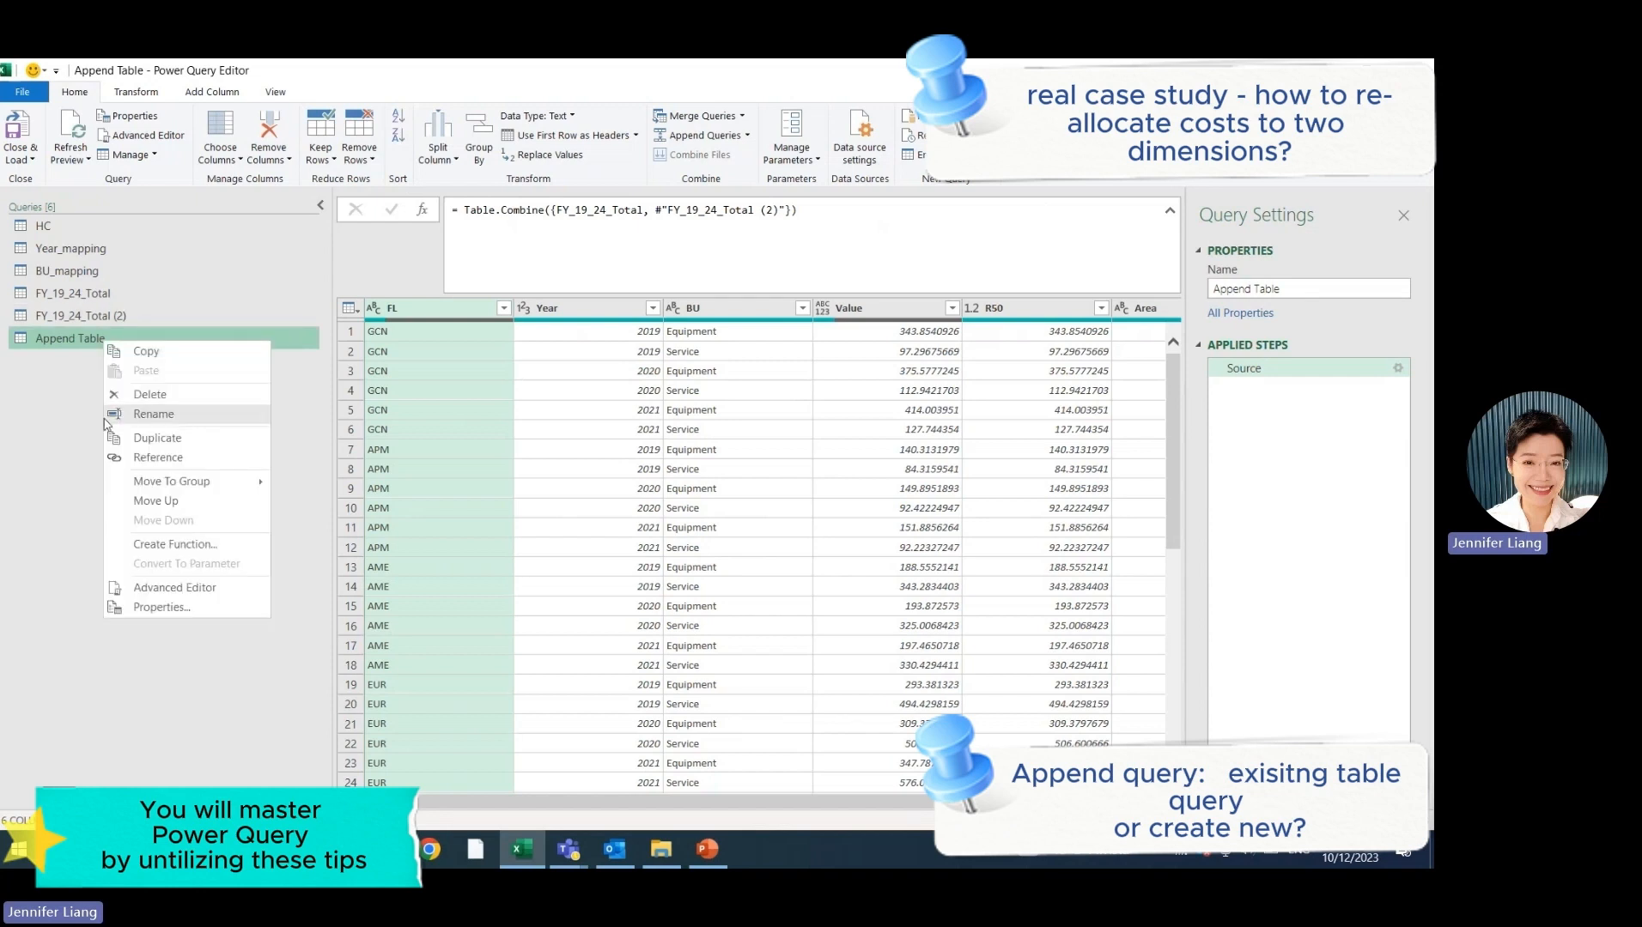
{"action": "left_click", "coordinate": [453, 458]}
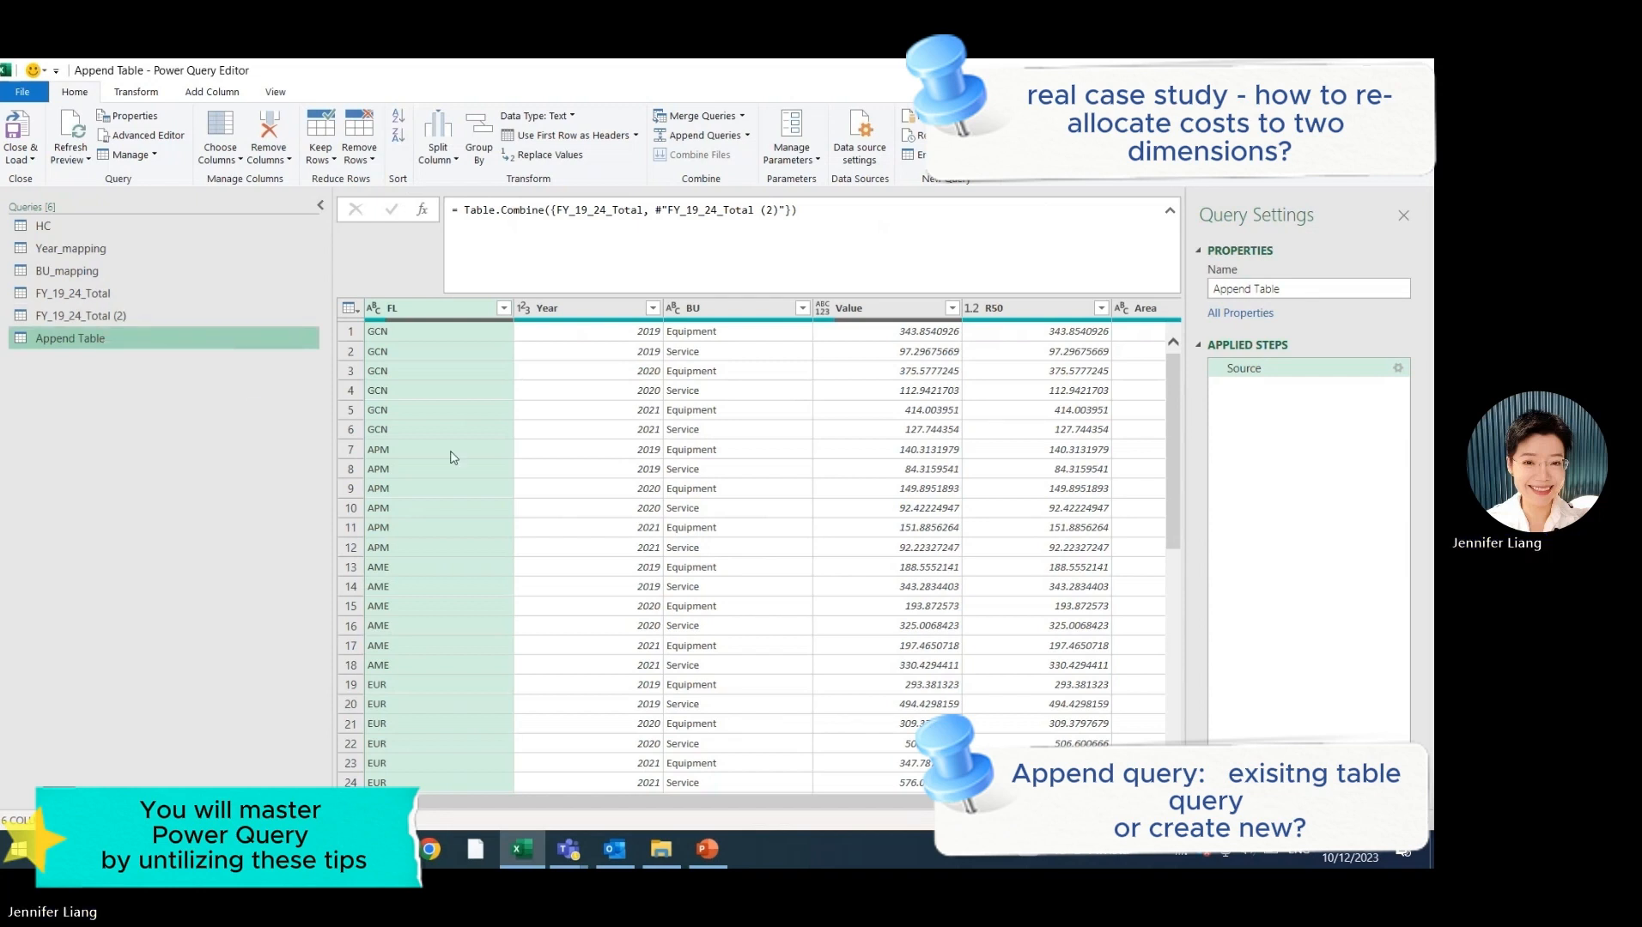
{"action": "key", "text": "Delete"}
{"action": "left_click", "coordinate": [826, 486]}
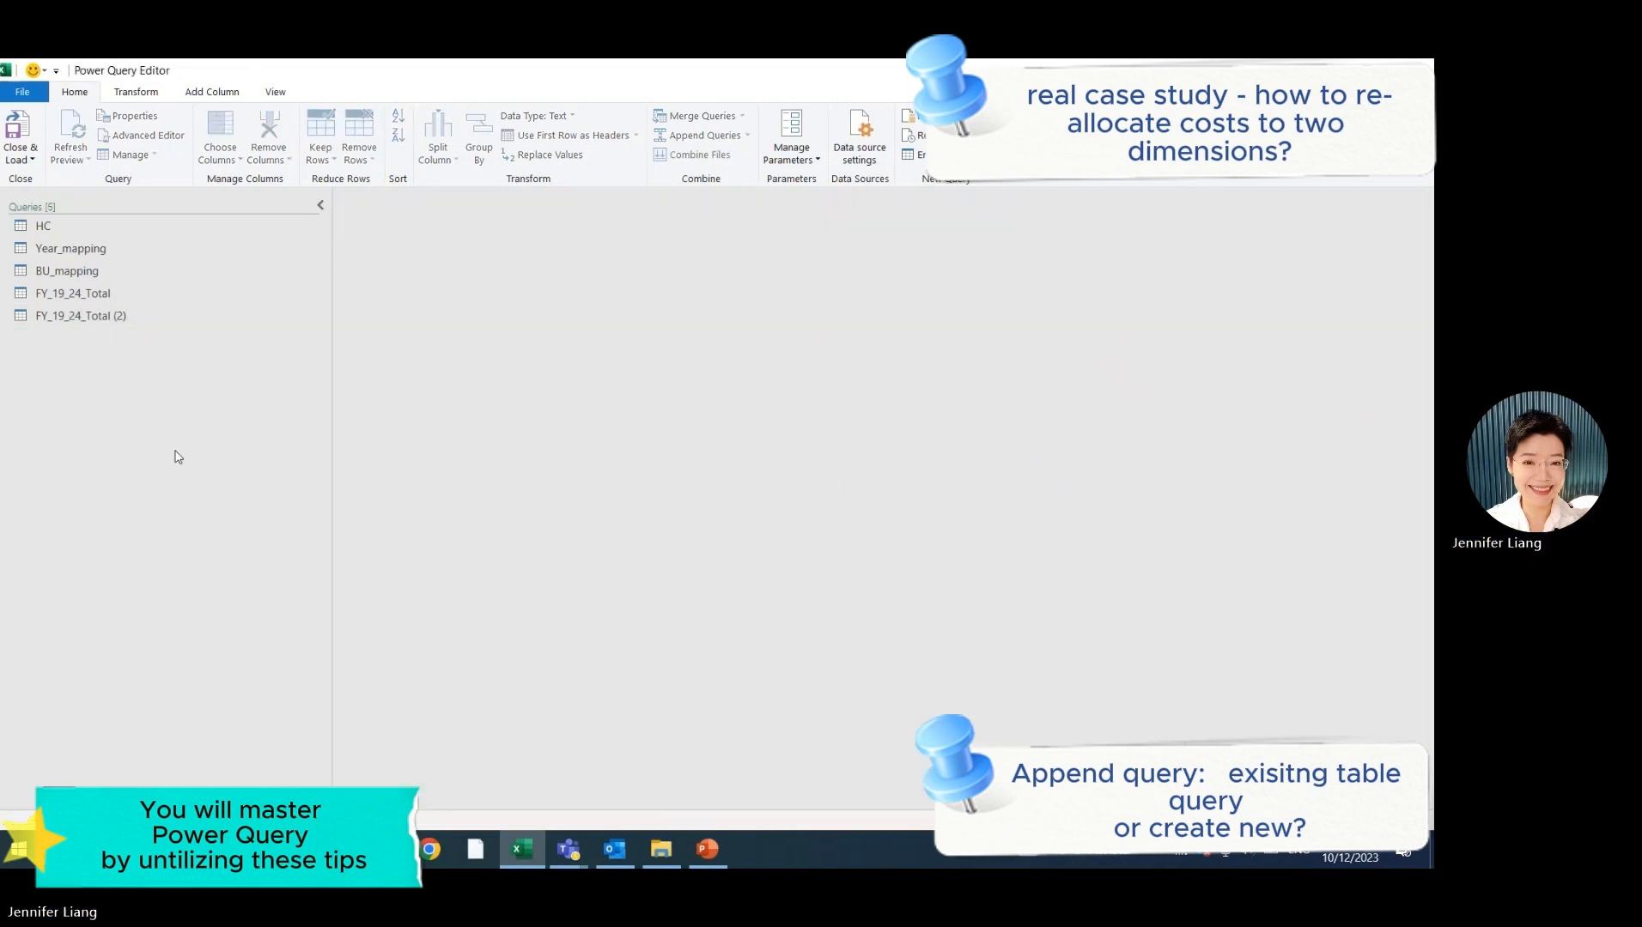
Append FY_19_24_Total (2) directly into the existing FY_19_24_Total query and check the combined columns.
{"action": "left_click", "coordinate": [97, 293]}
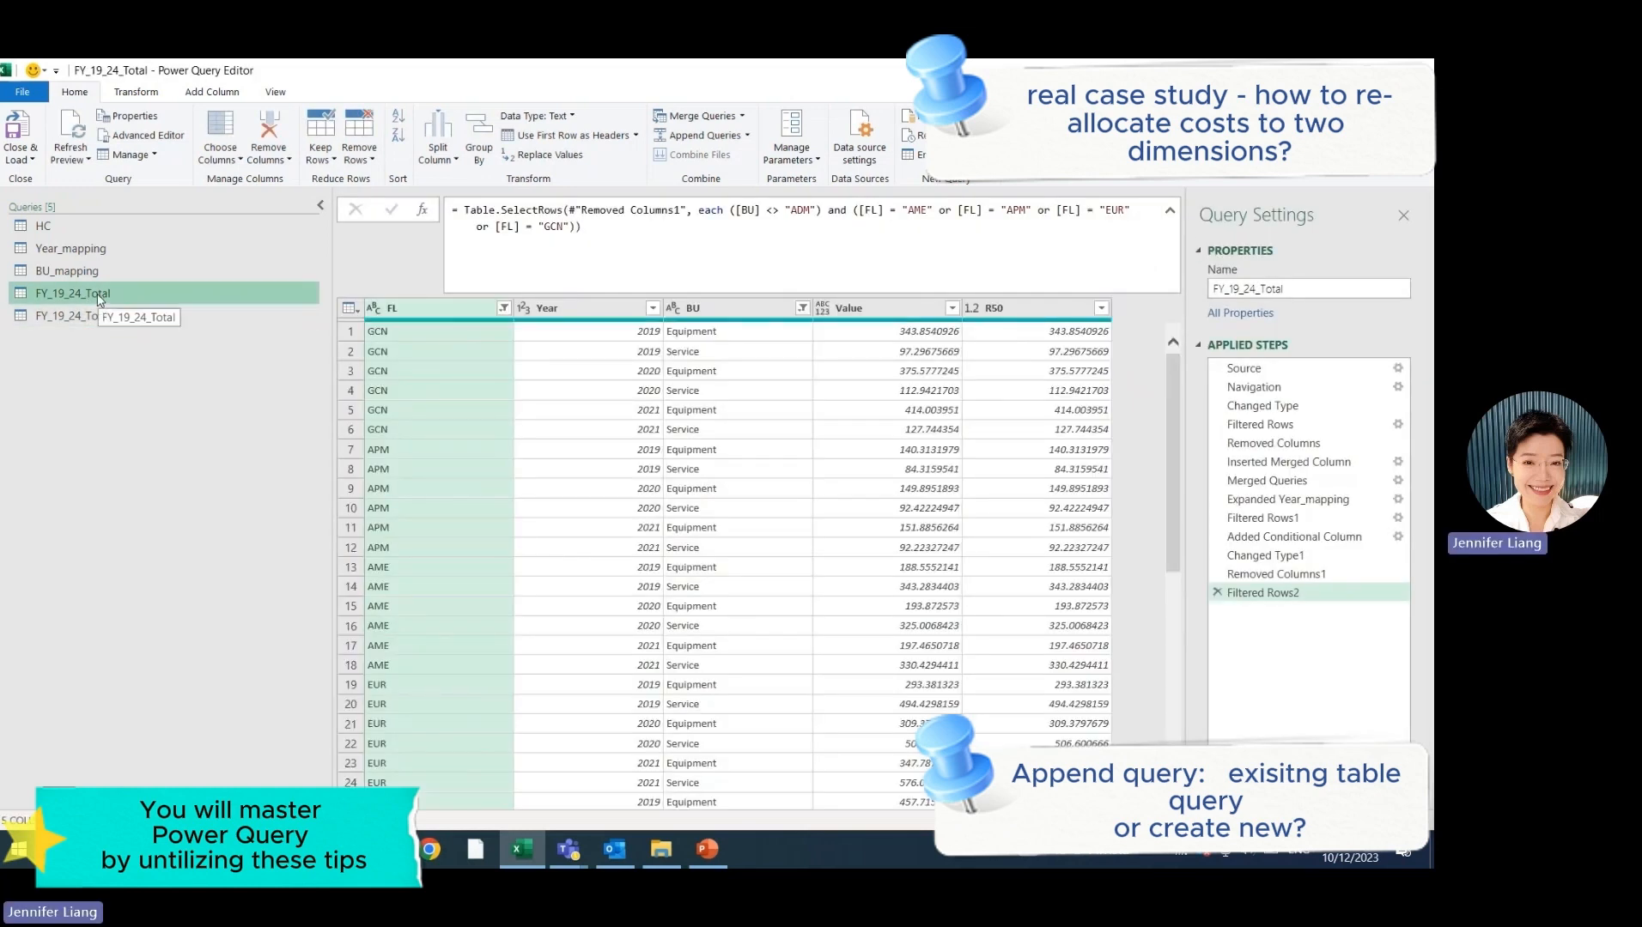
{"action": "left_click", "coordinate": [747, 134]}
{"action": "left_click", "coordinate": [715, 156]}
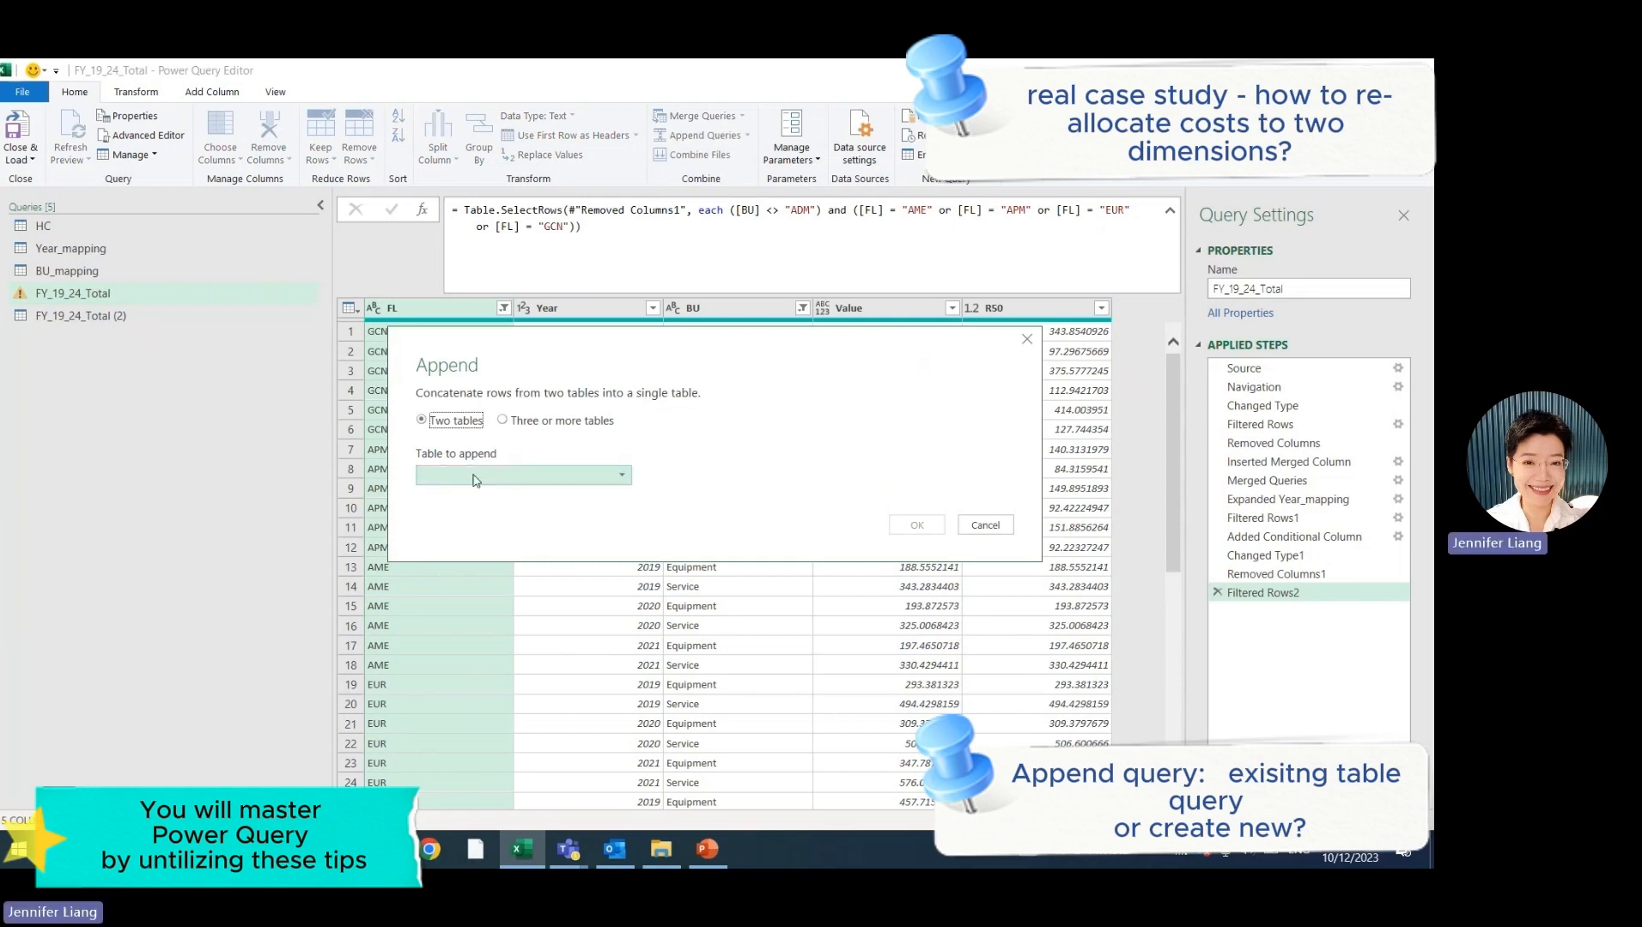
{"action": "left_click", "coordinate": [610, 475]}
{"action": "left_click", "coordinate": [521, 574]}
{"action": "left_click", "coordinate": [912, 525]}
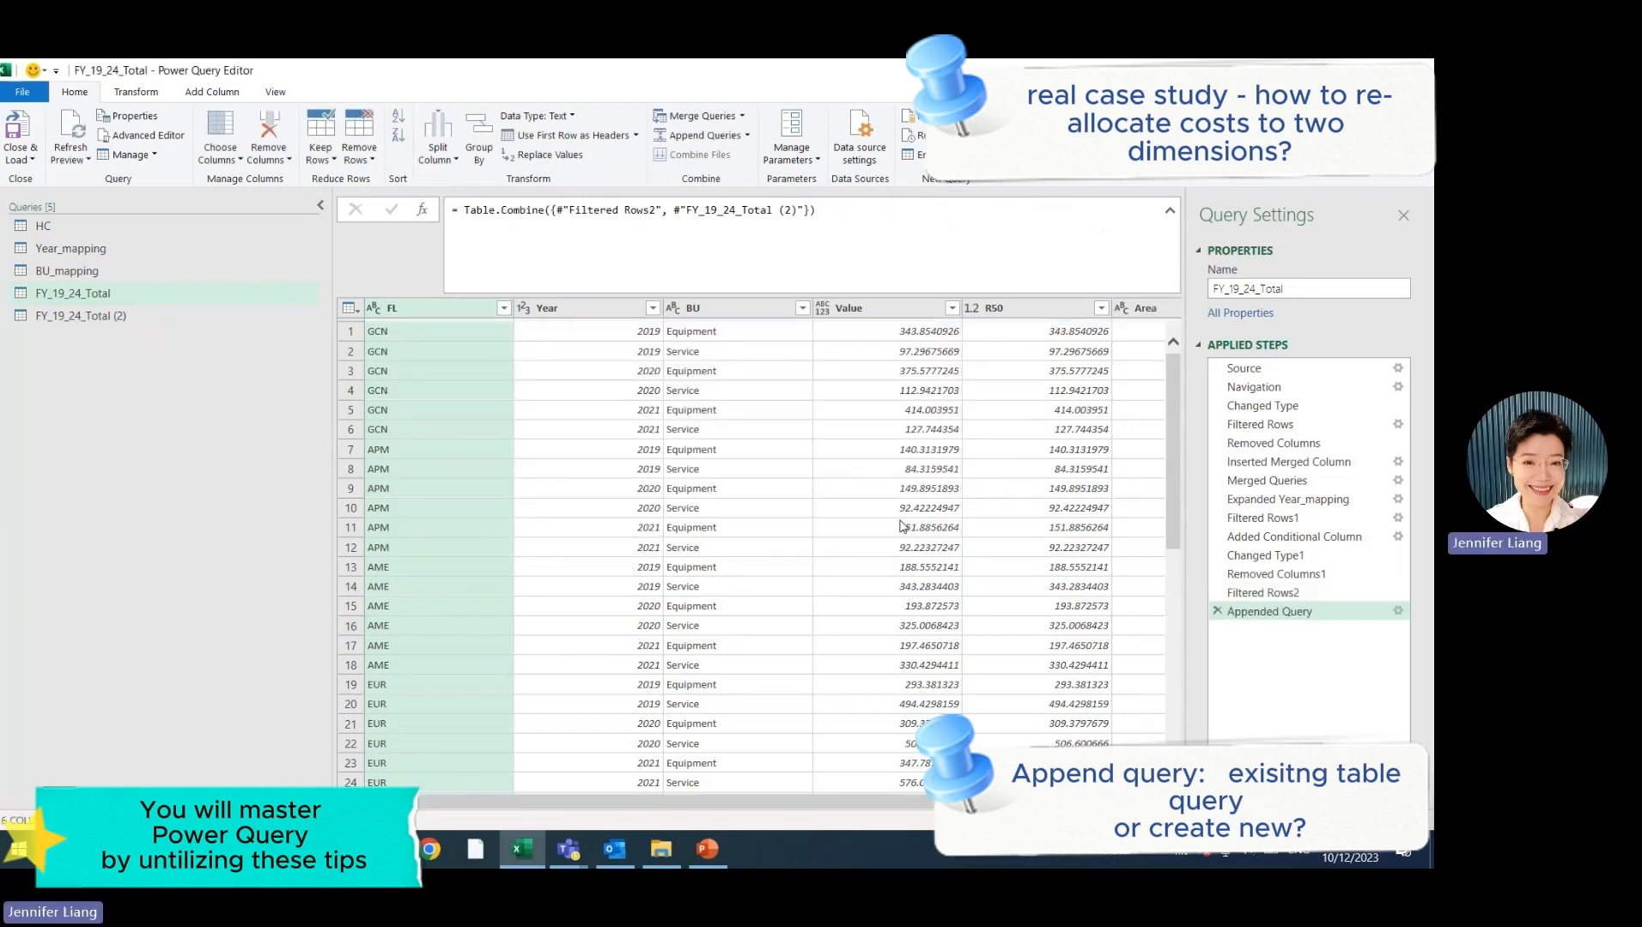
{"action": "scroll", "coordinate": [901, 801], "scroll_direction": "right", "scroll_amount": 2}
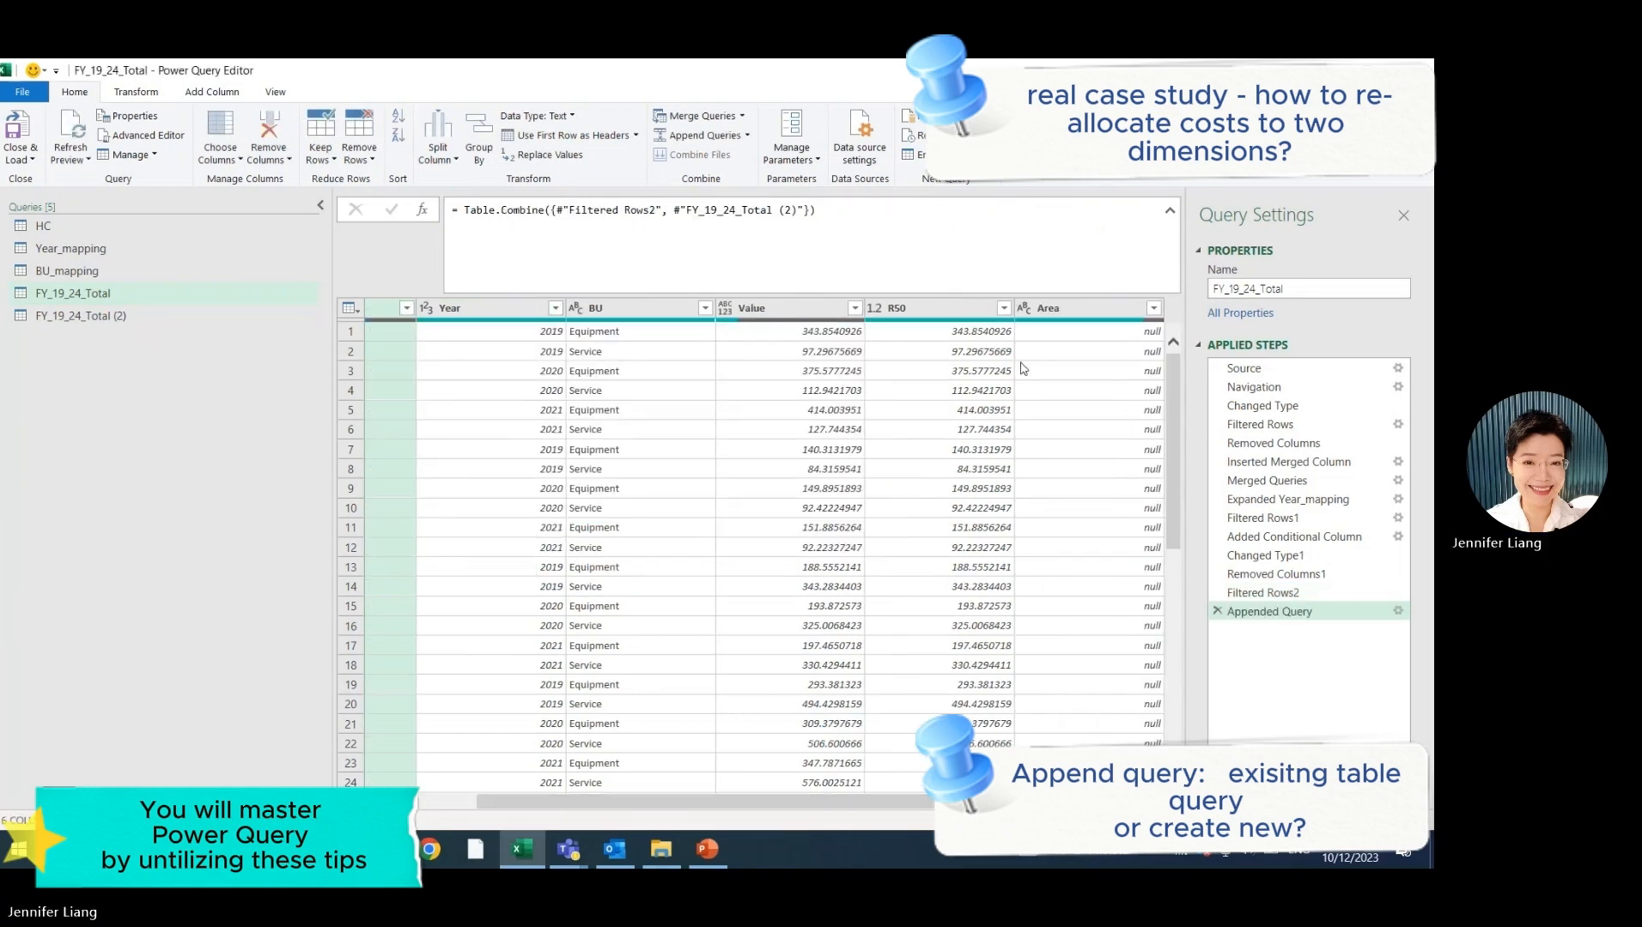
Compare the columns of the appended FY_19_24_Total query with those of FY_19_24_Total (2).
{"action": "scroll", "coordinate": [1045, 402], "scroll_direction": "down", "scroll_amount": 2}
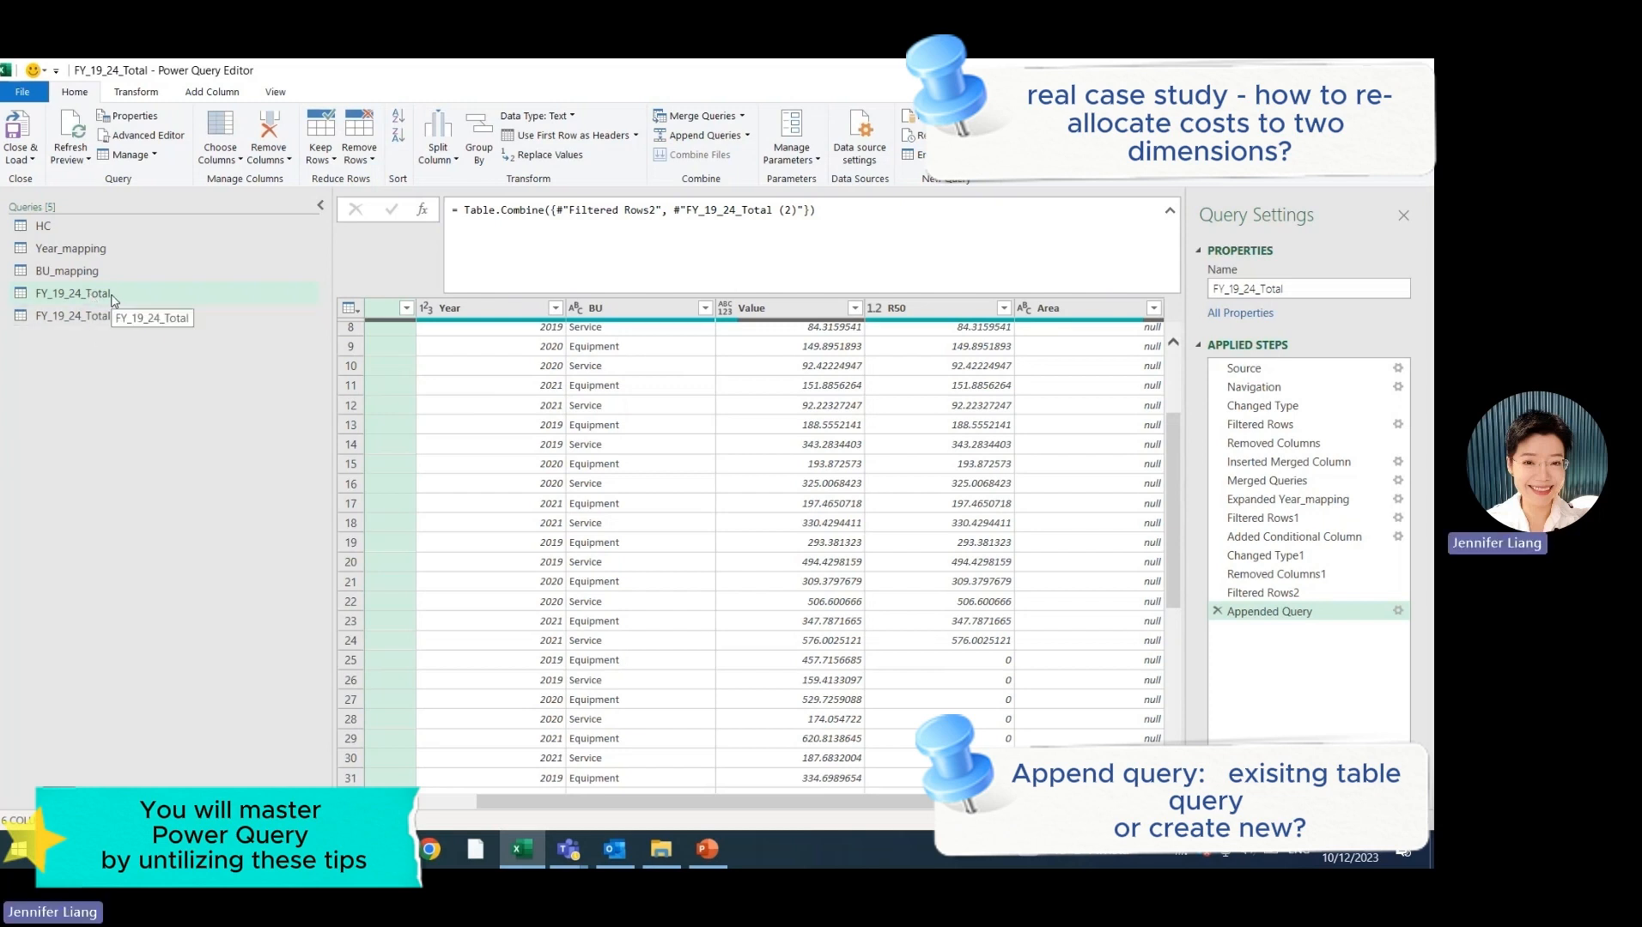
{"action": "left_click", "coordinate": [115, 295]}
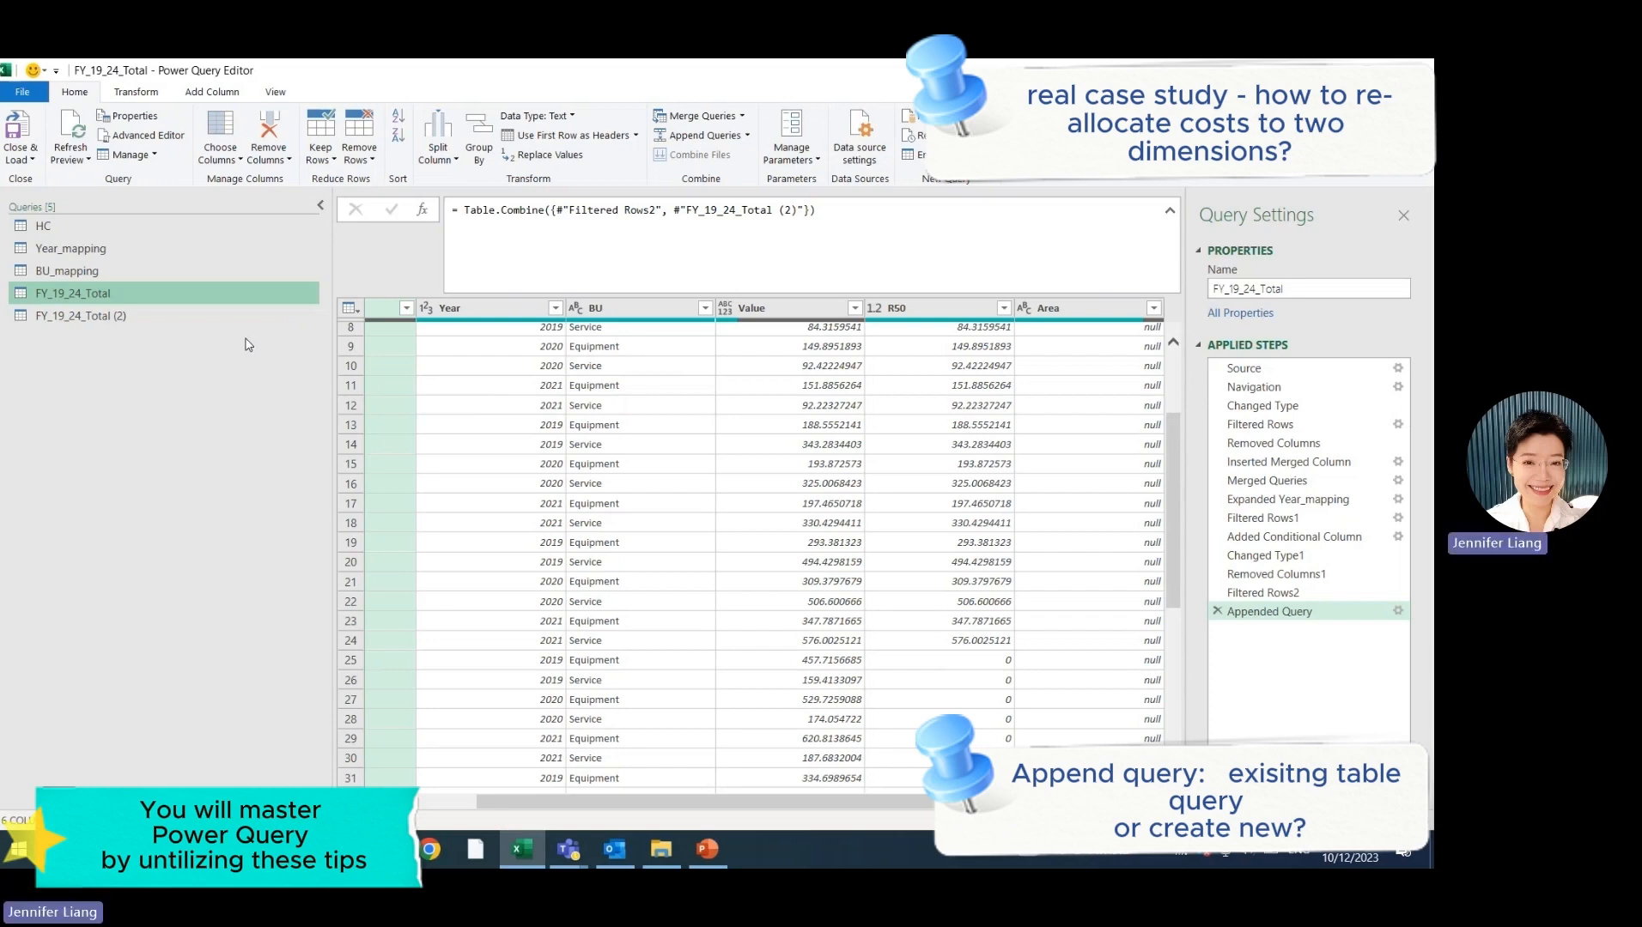
{"action": "left_click", "coordinate": [120, 318]}
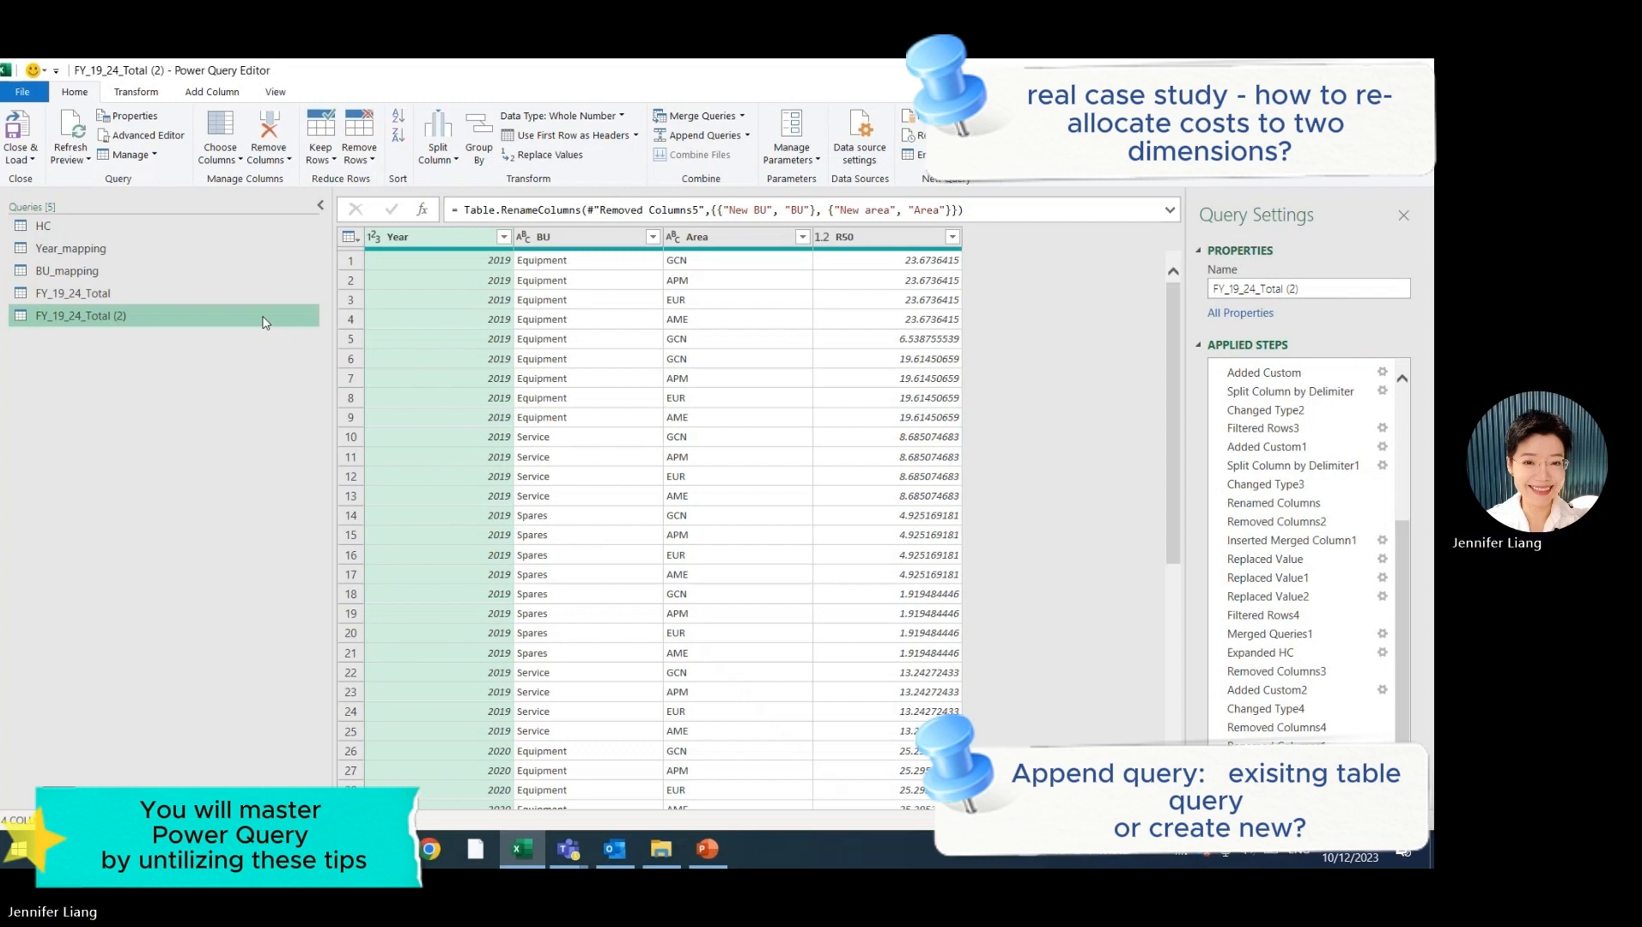
{"action": "left_click", "coordinate": [735, 247]}
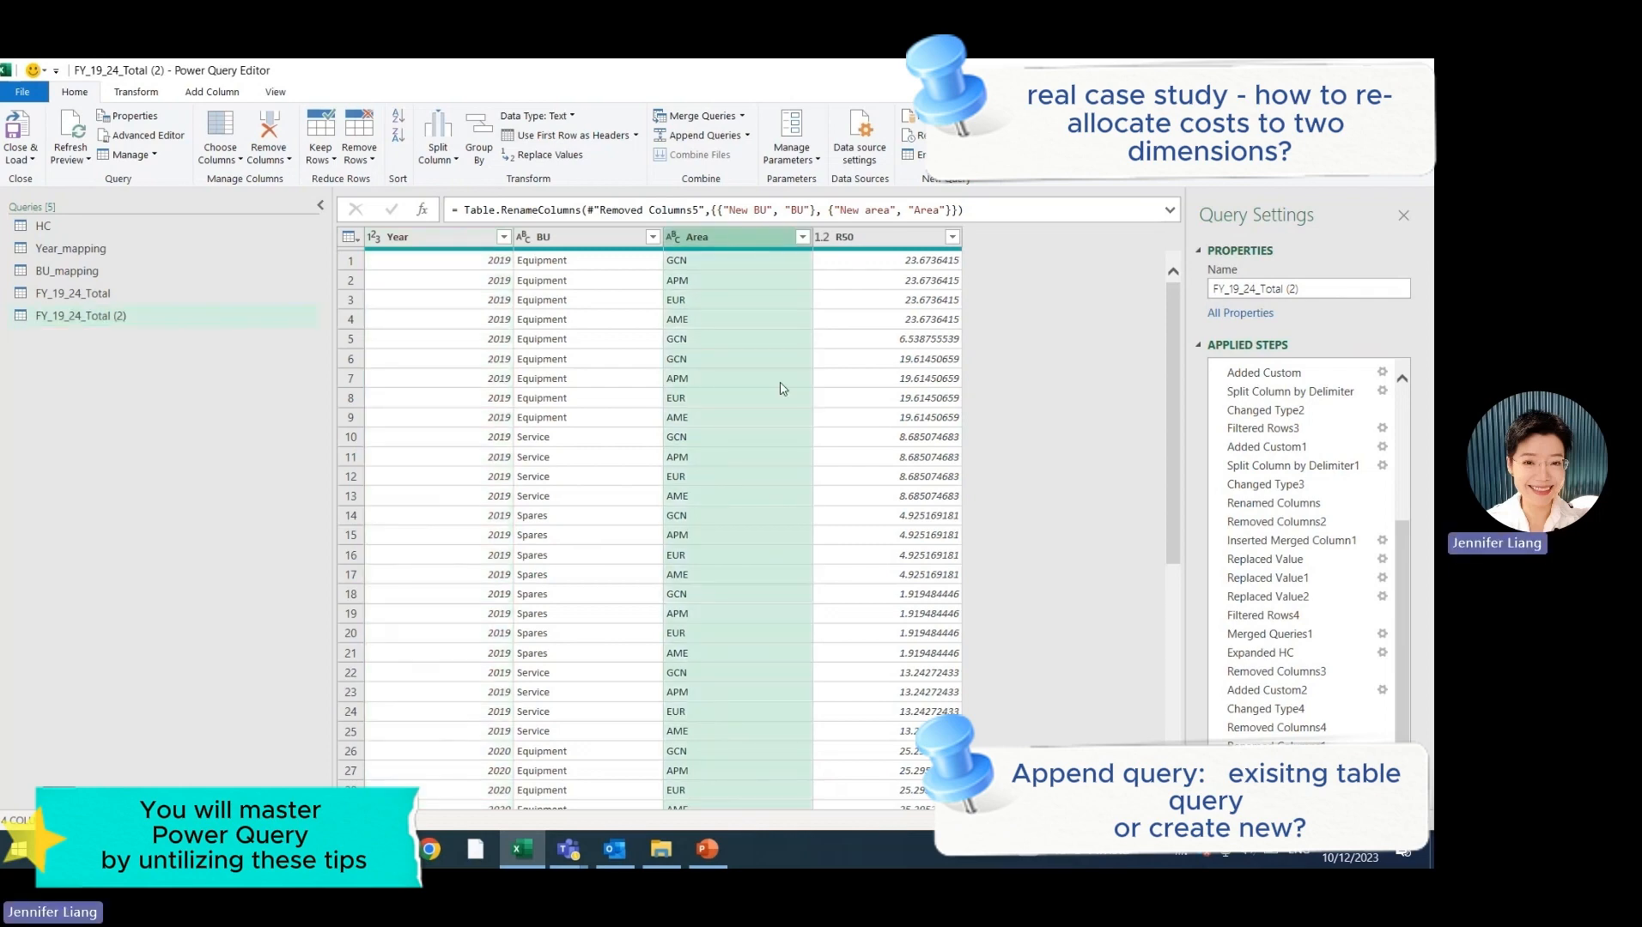
{"action": "left_click", "coordinate": [172, 294]}
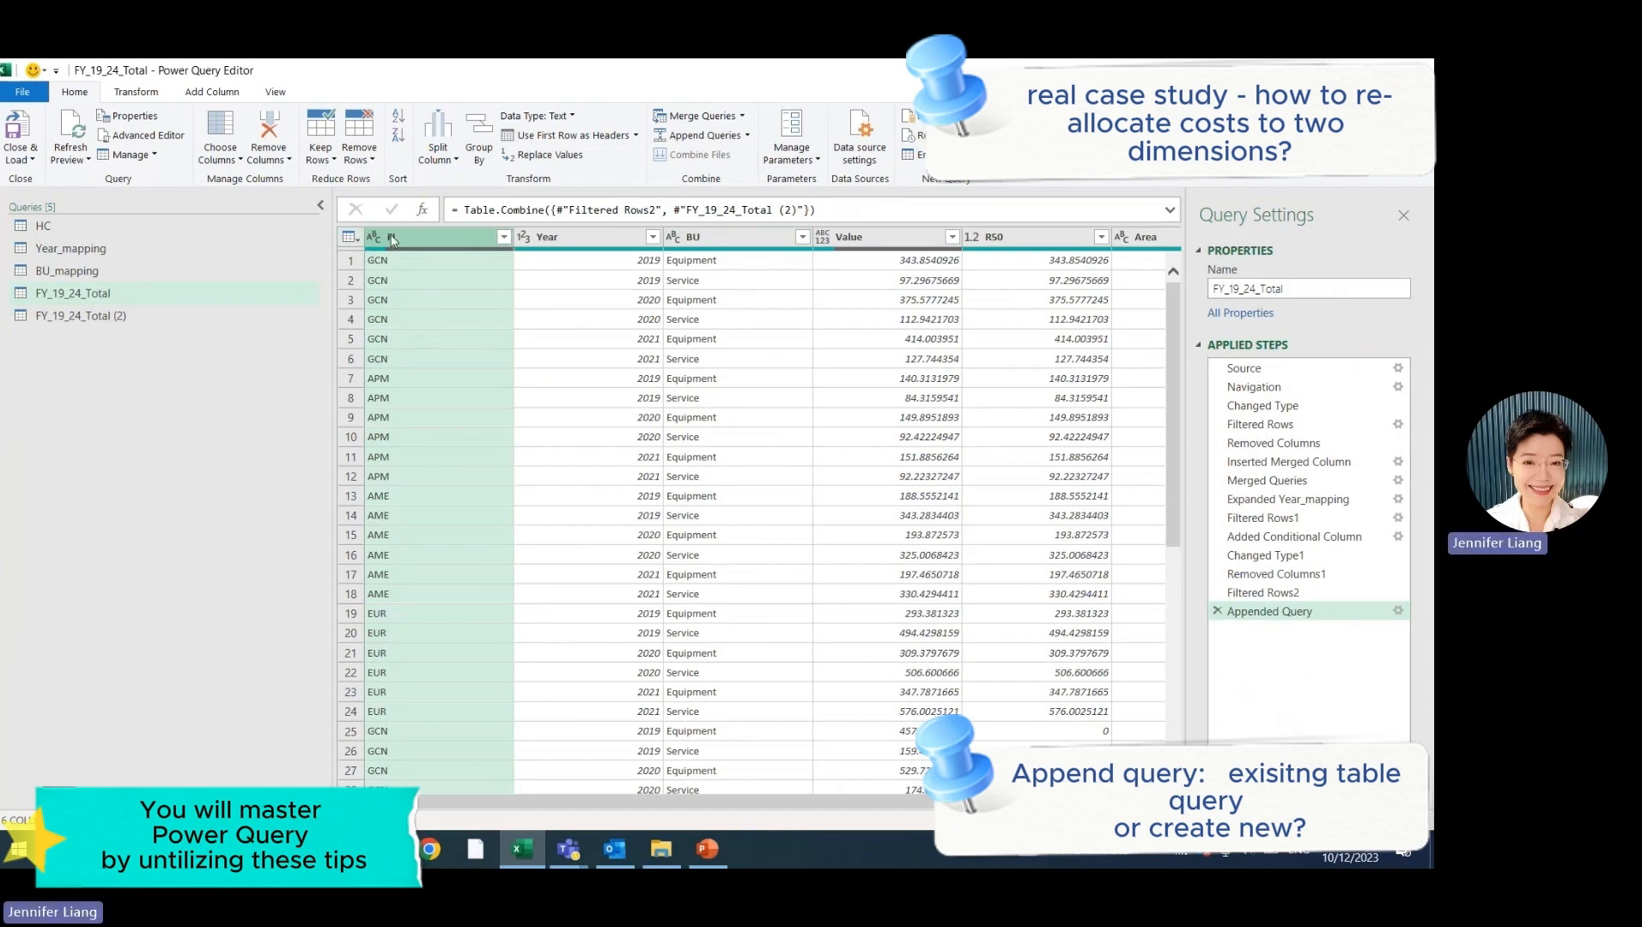
Delete the Appended Query step from FY_19_24_Total and rename the FL column as Area.
{"action": "left_click", "coordinate": [1218, 612]}
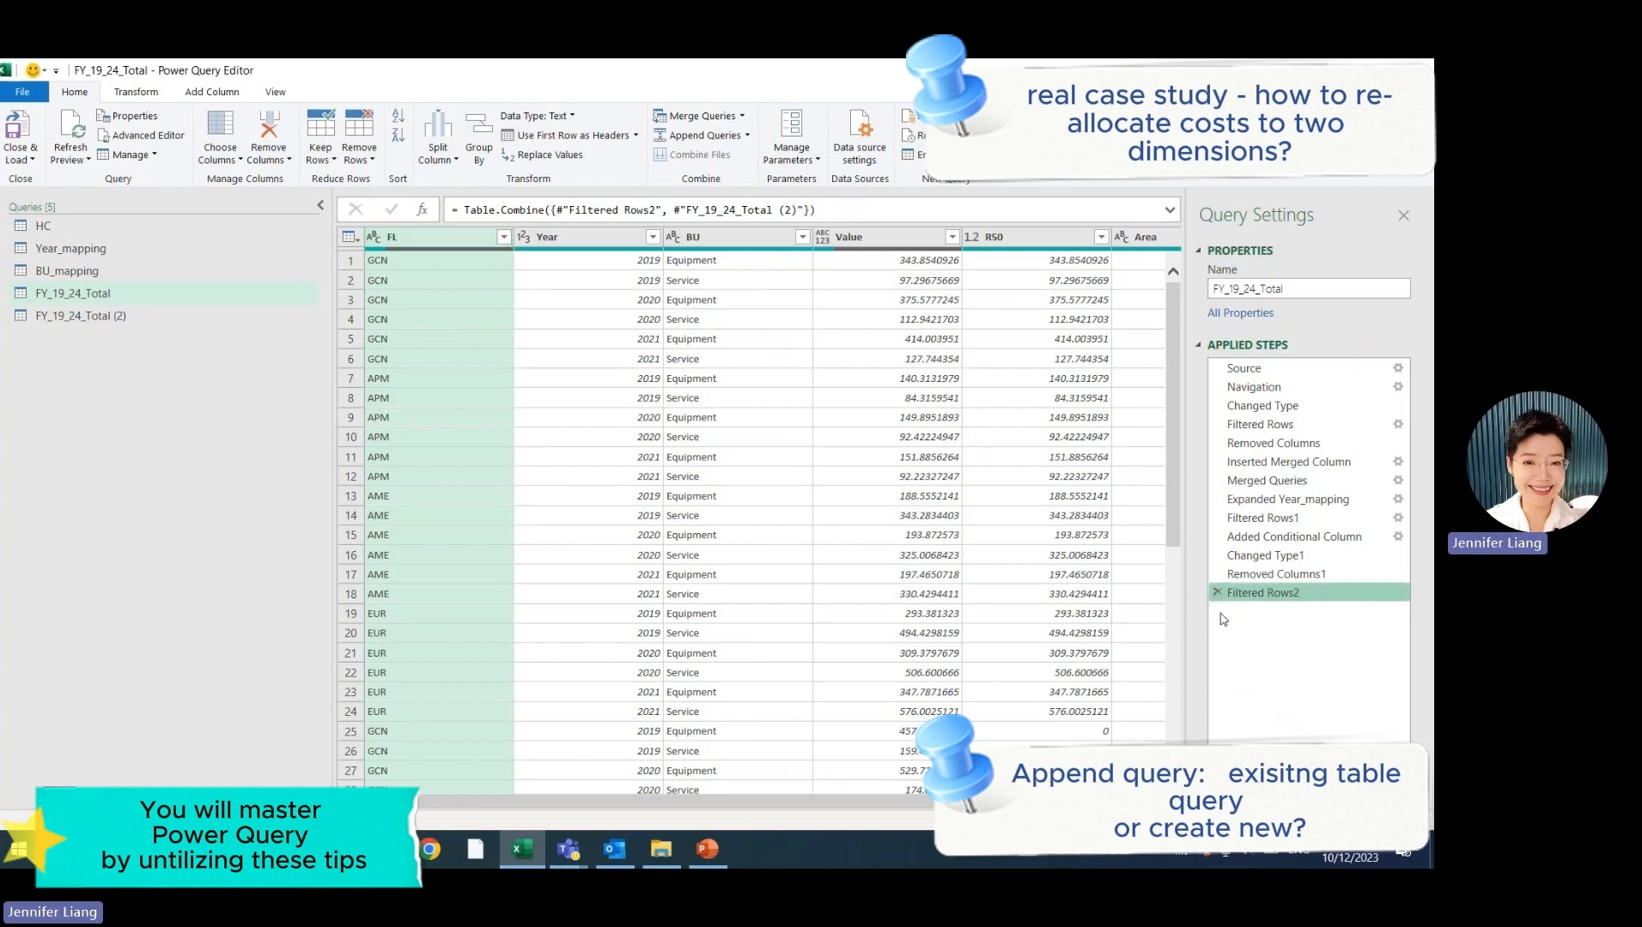
{"action": "double_click", "coordinate": [431, 242]}
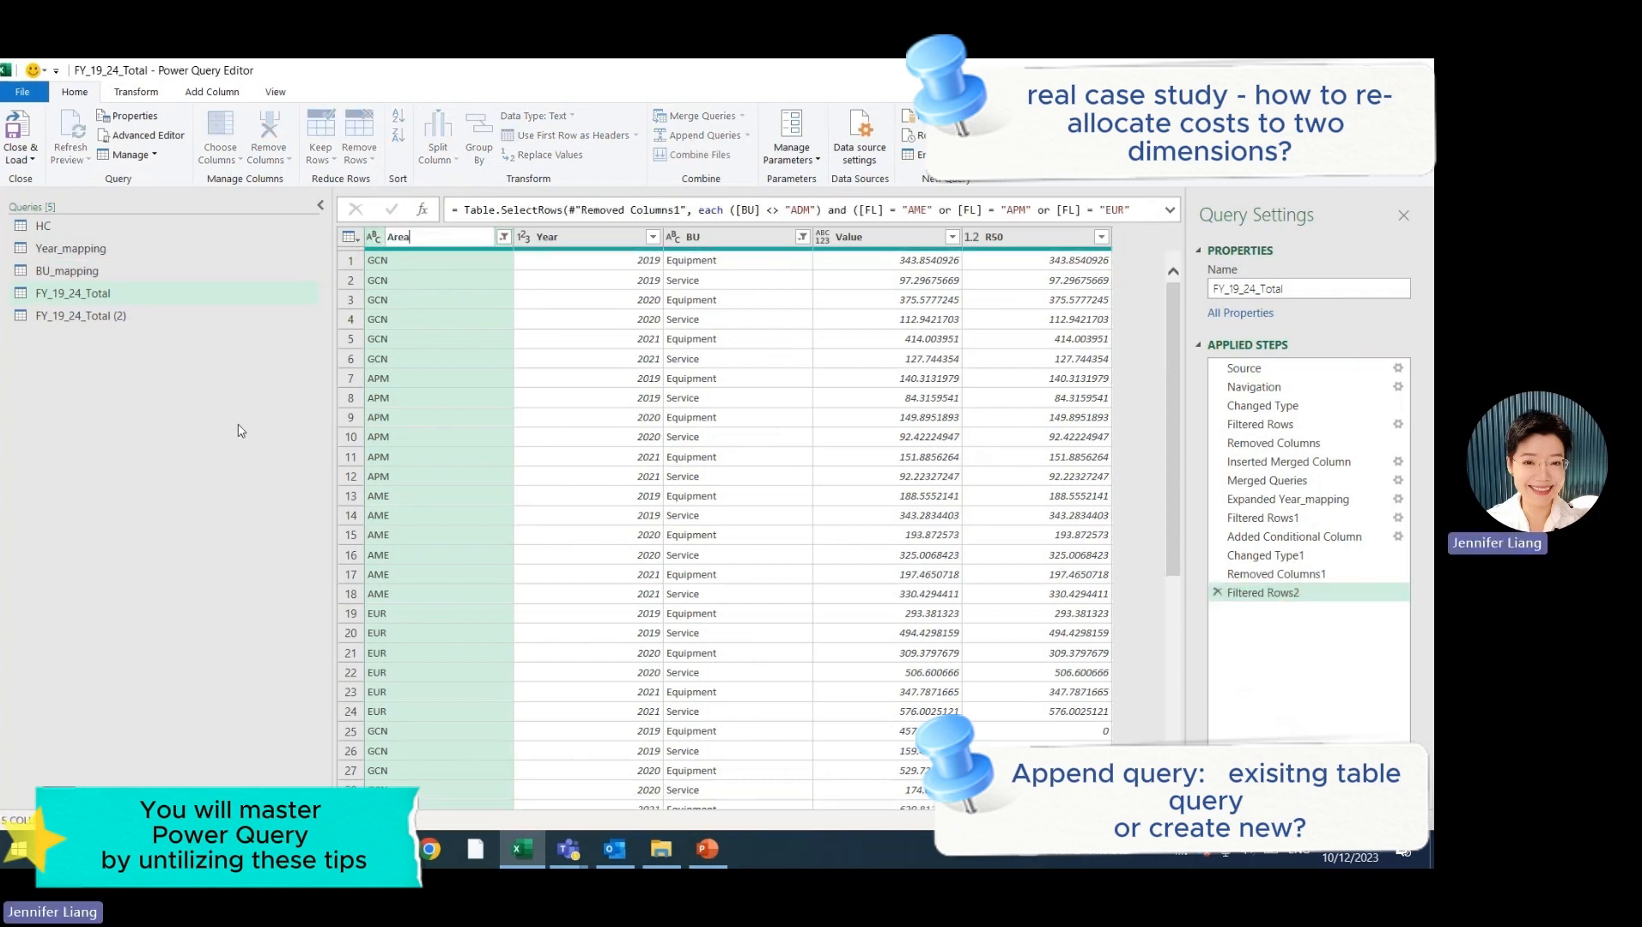
{"action": "key", "text": "Return"}
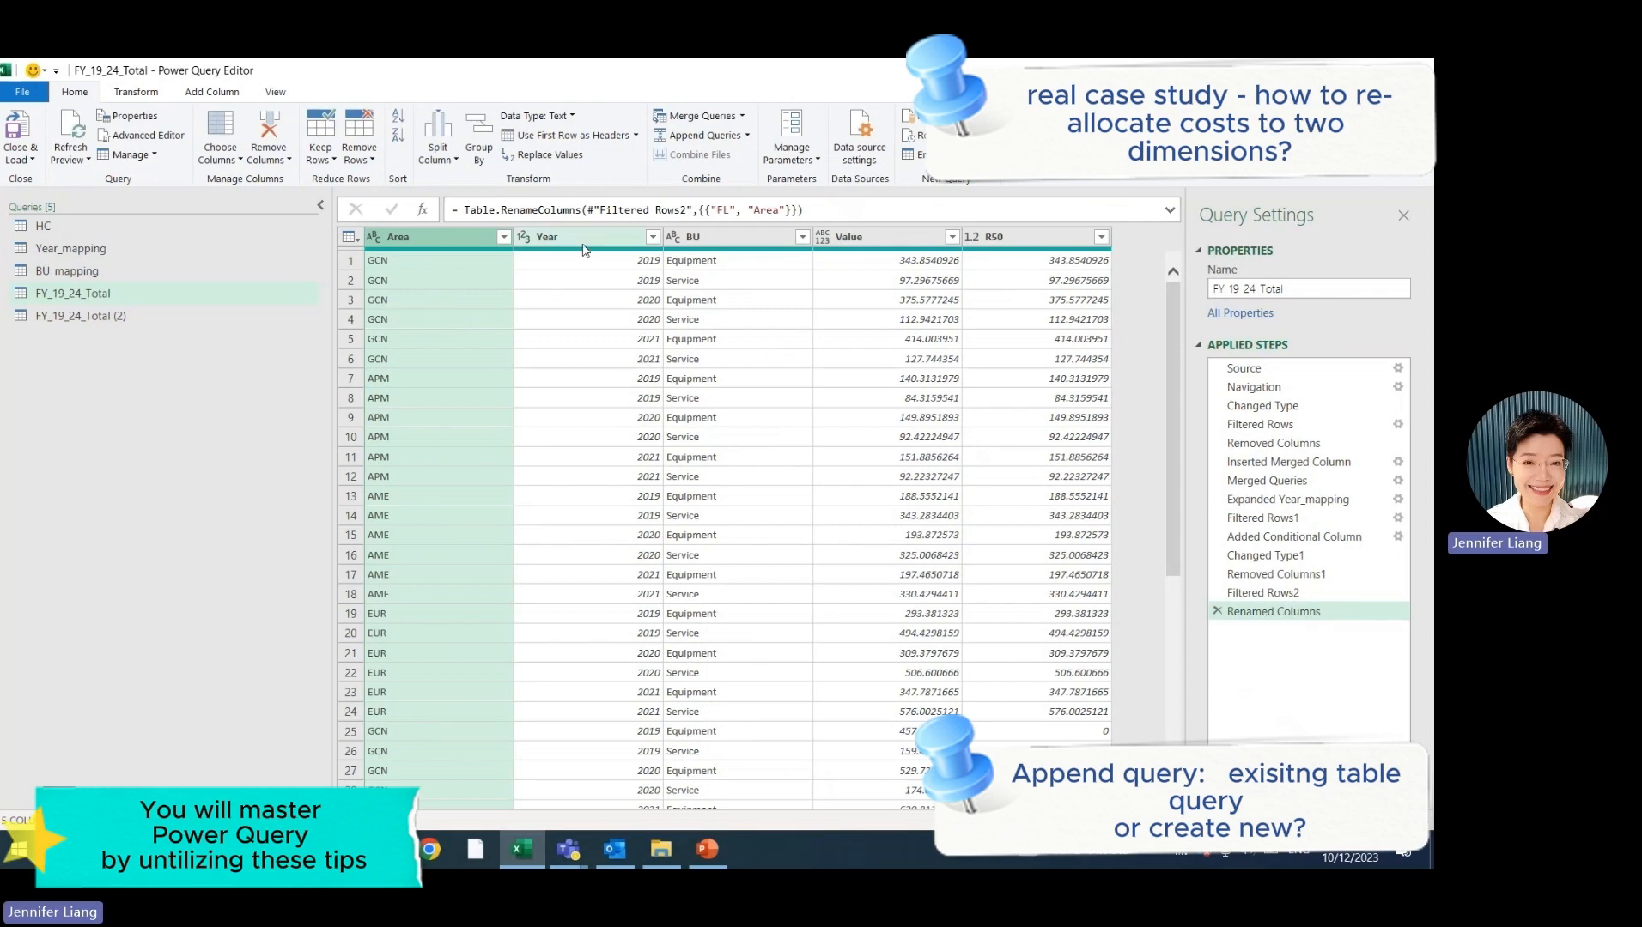
Remove the Value column from the FY_19_24_Total query.
{"action": "left_click", "coordinate": [874, 240]}
{"action": "right_click", "coordinate": [878, 242]}
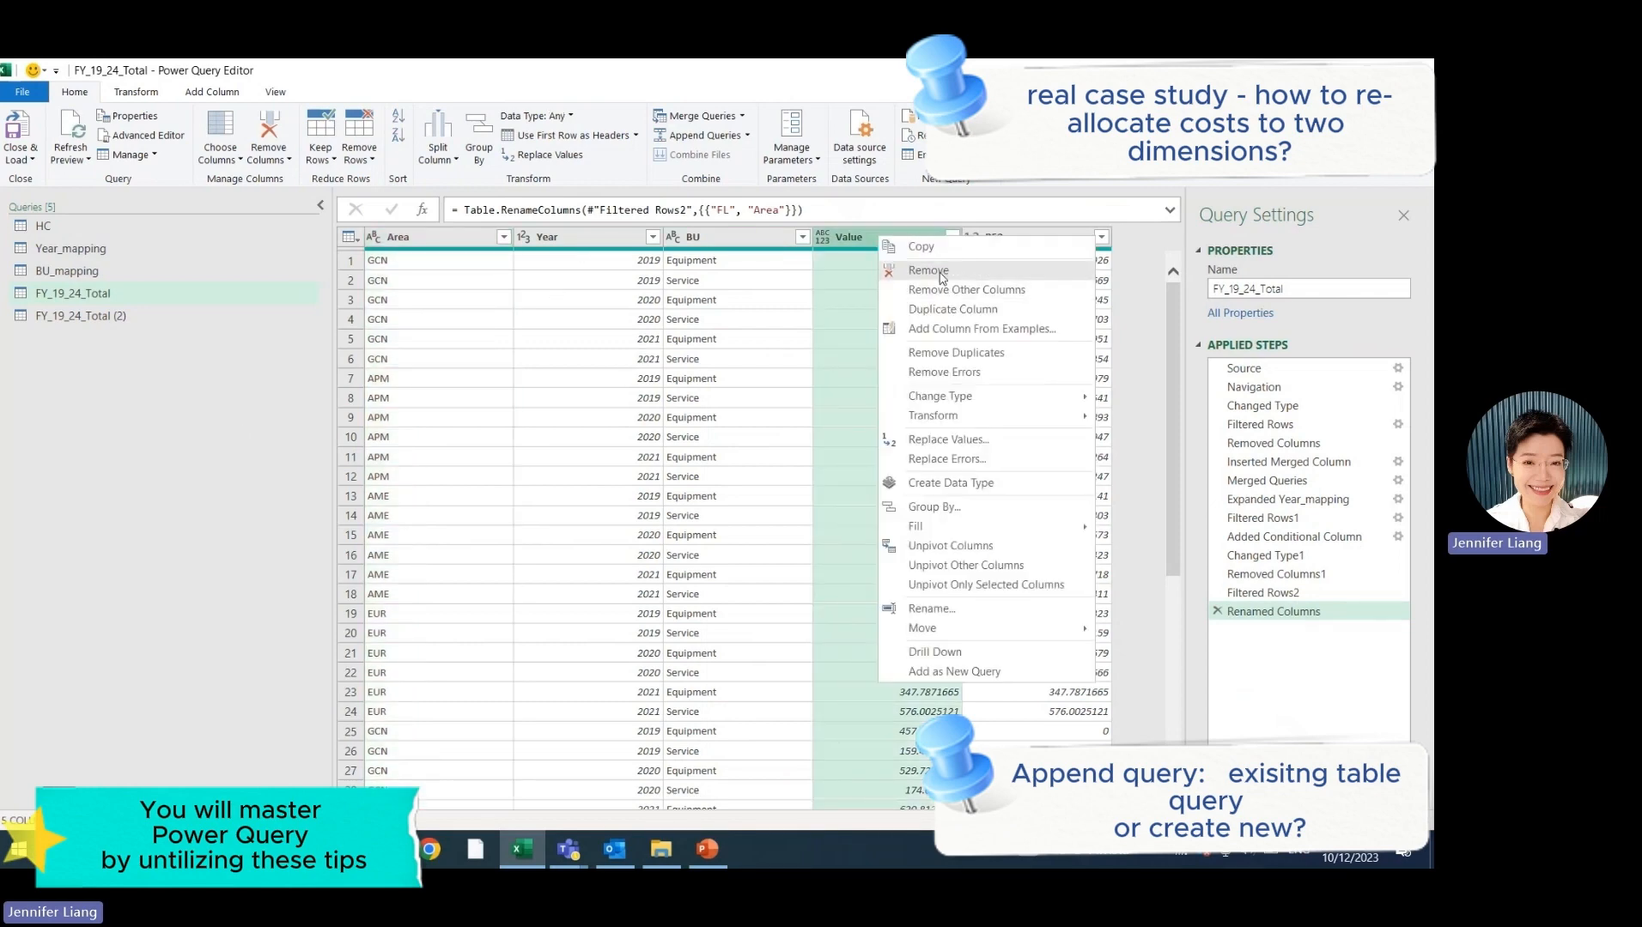
{"action": "left_click", "coordinate": [942, 275]}
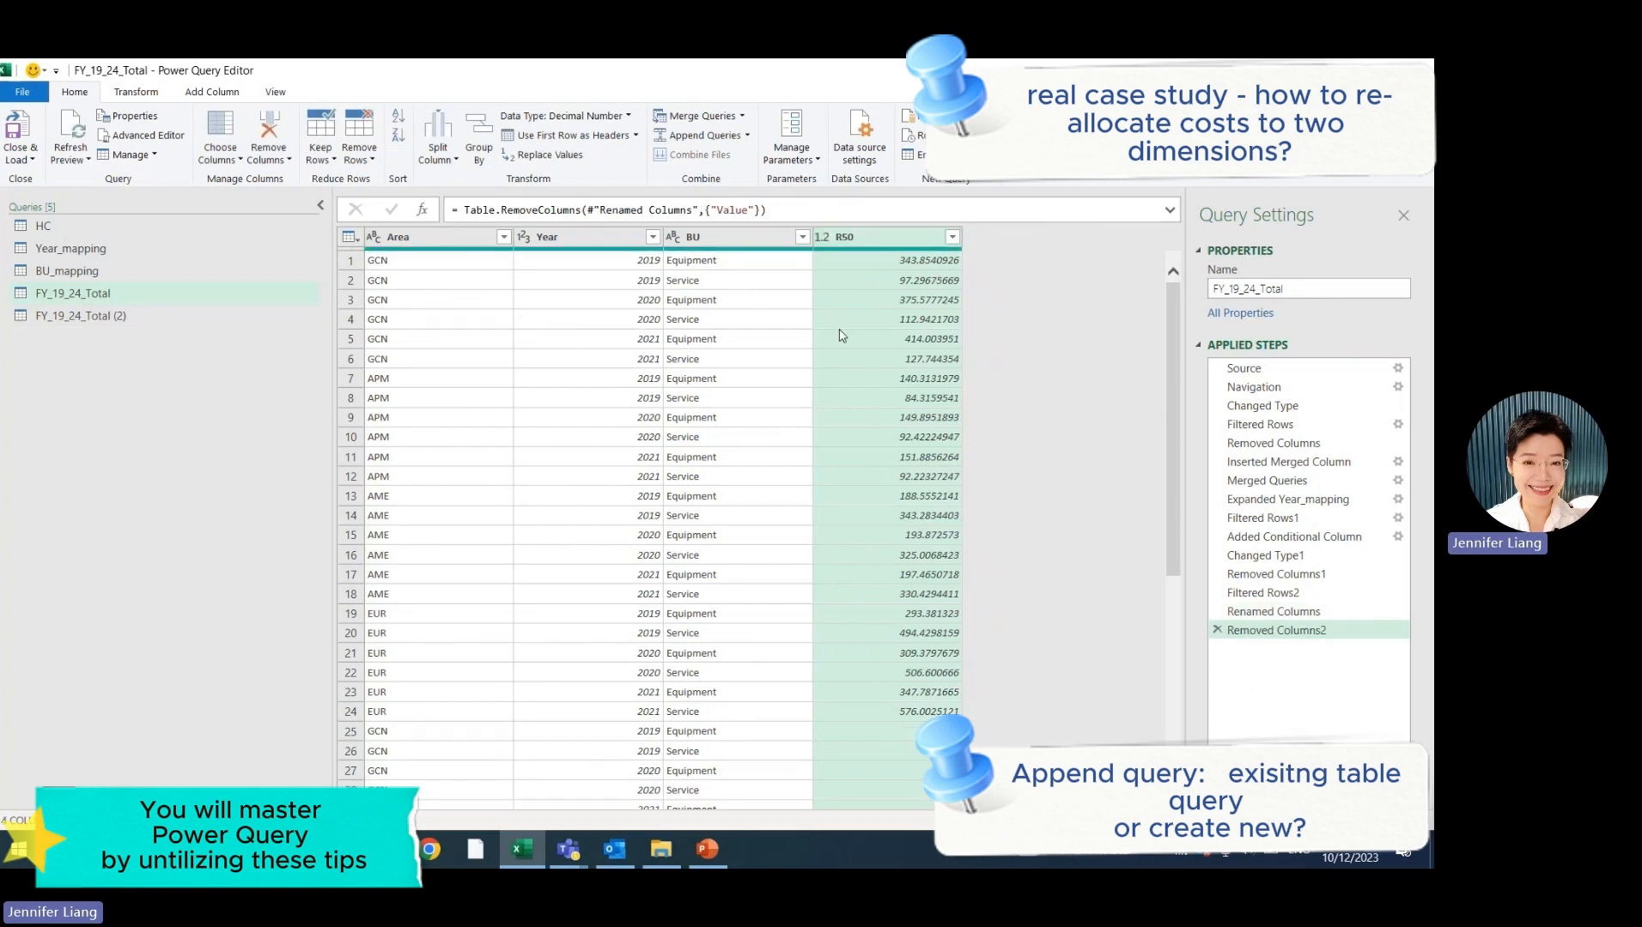
Compare the two queries' columns, append FY_19_24_Total (2) into the existing FY_19_24_Total query, and review the combined rows.
{"action": "left_click", "coordinate": [61, 317]}
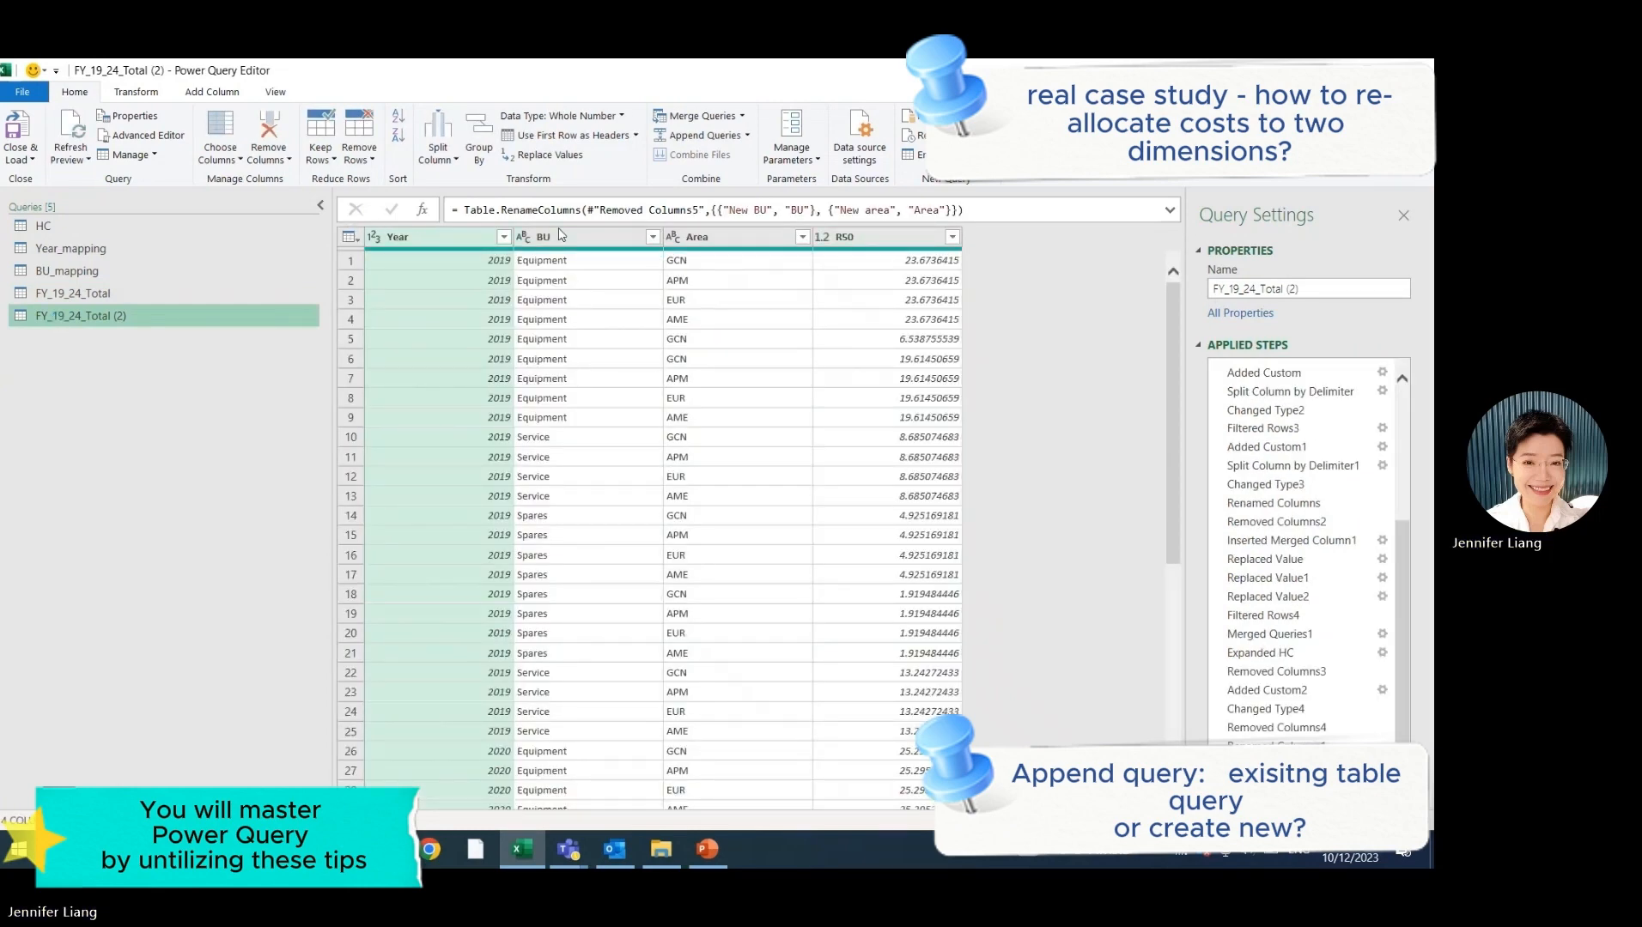
{"action": "left_click", "coordinate": [74, 295]}
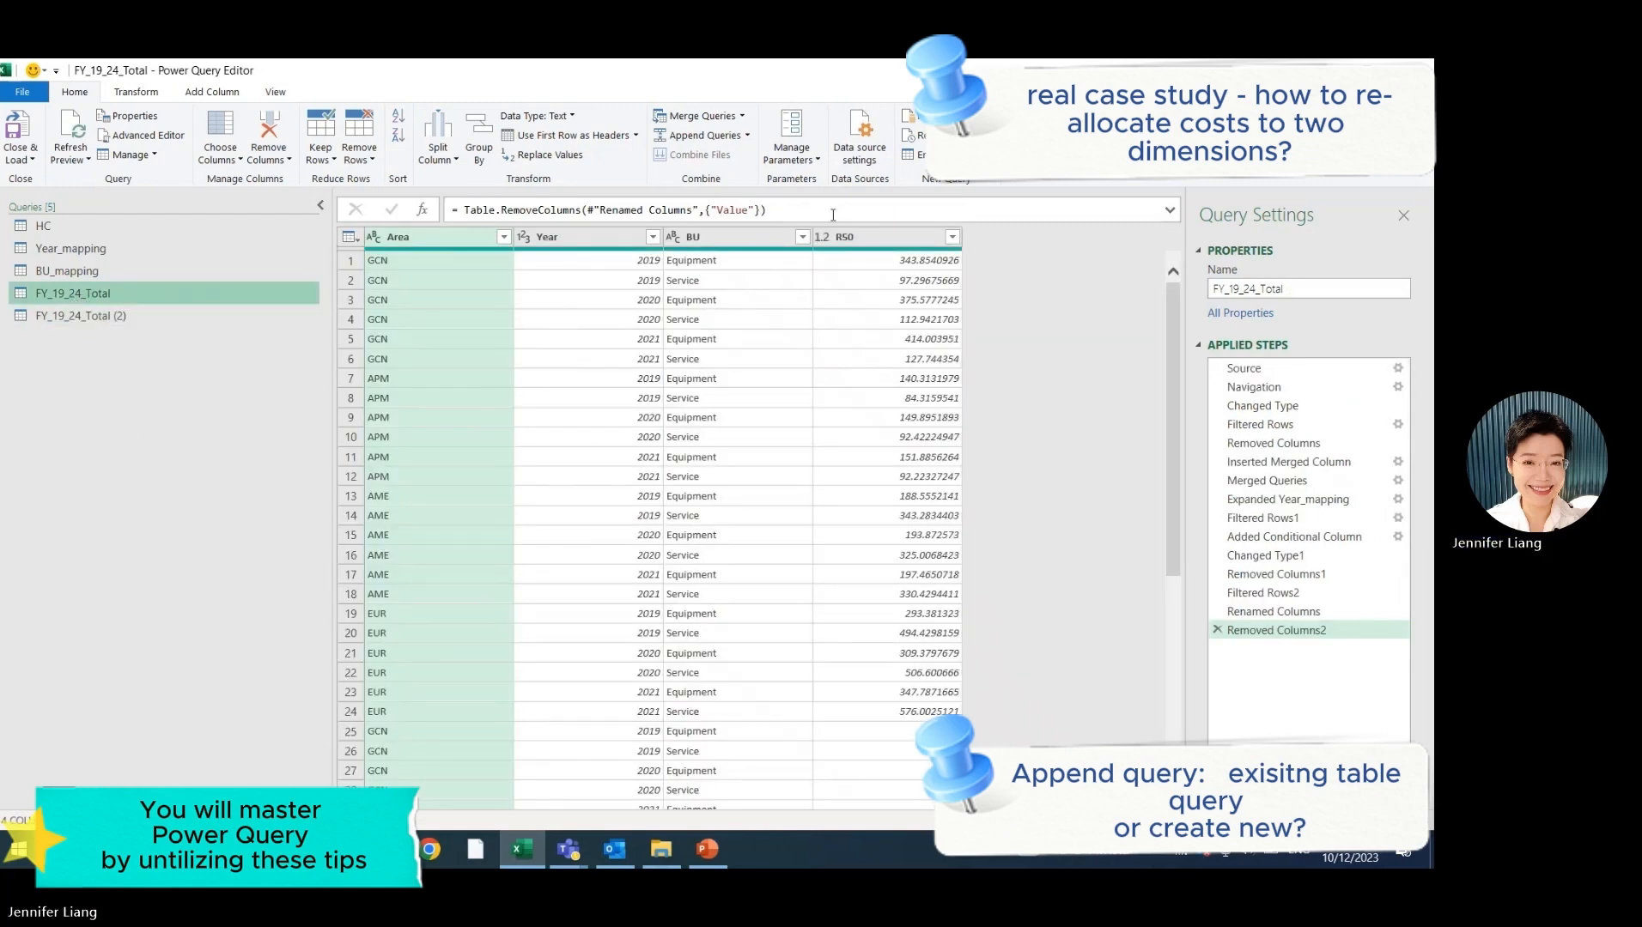
{"action": "left_click", "coordinate": [747, 136]}
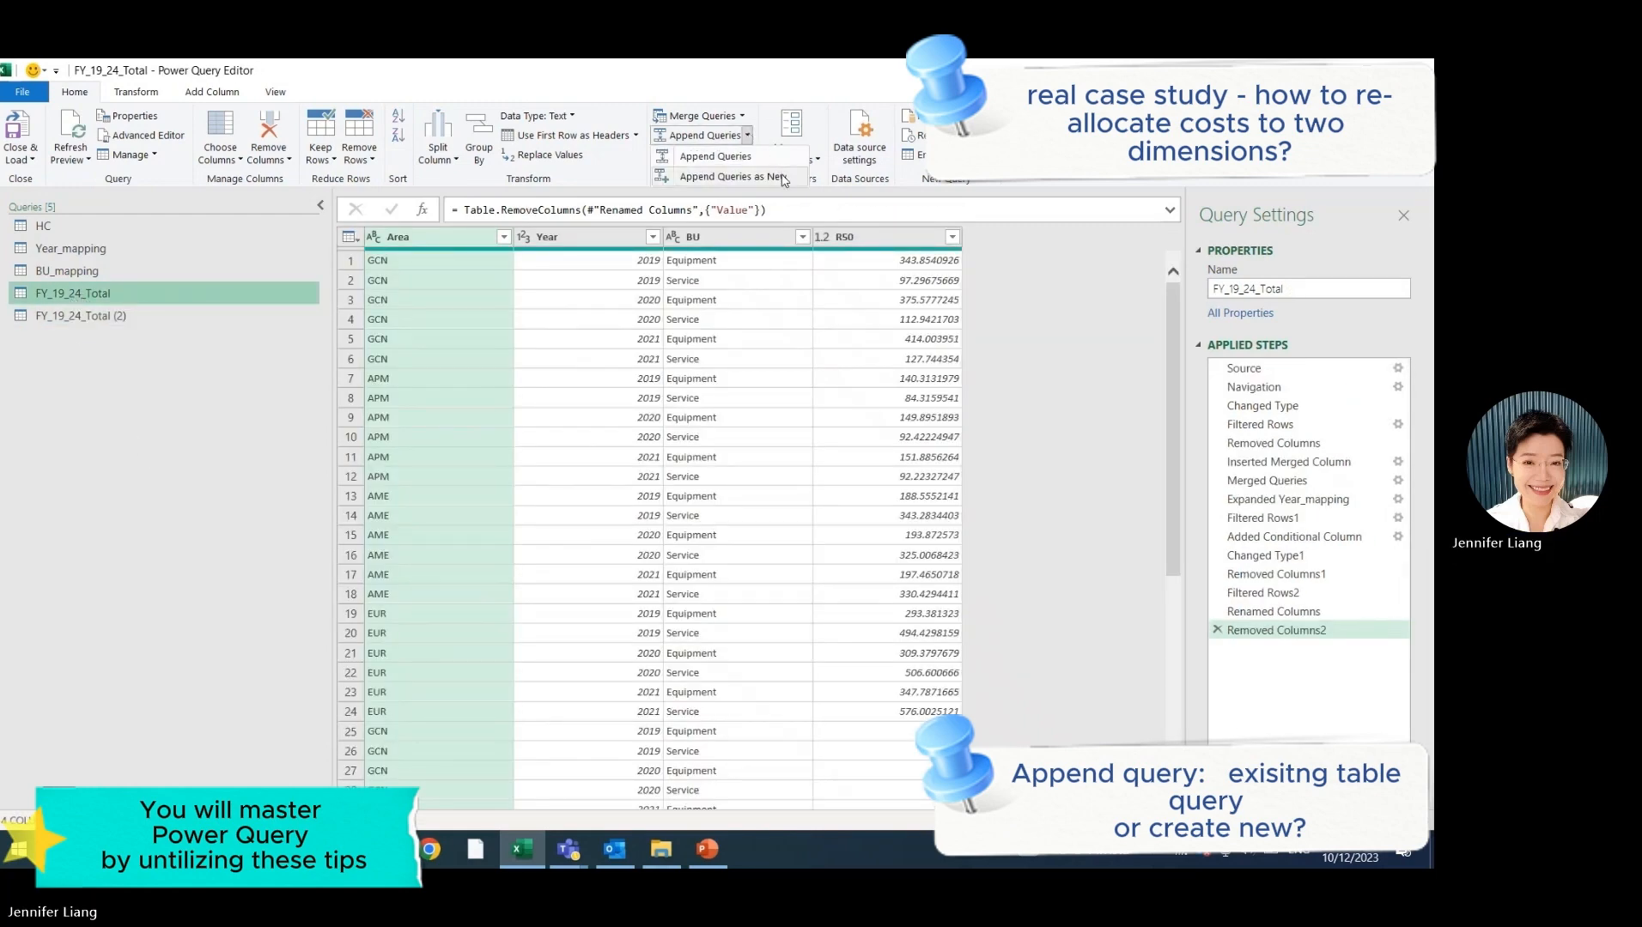
{"action": "left_click", "coordinate": [773, 158]}
{"action": "left_click", "coordinate": [524, 476]}
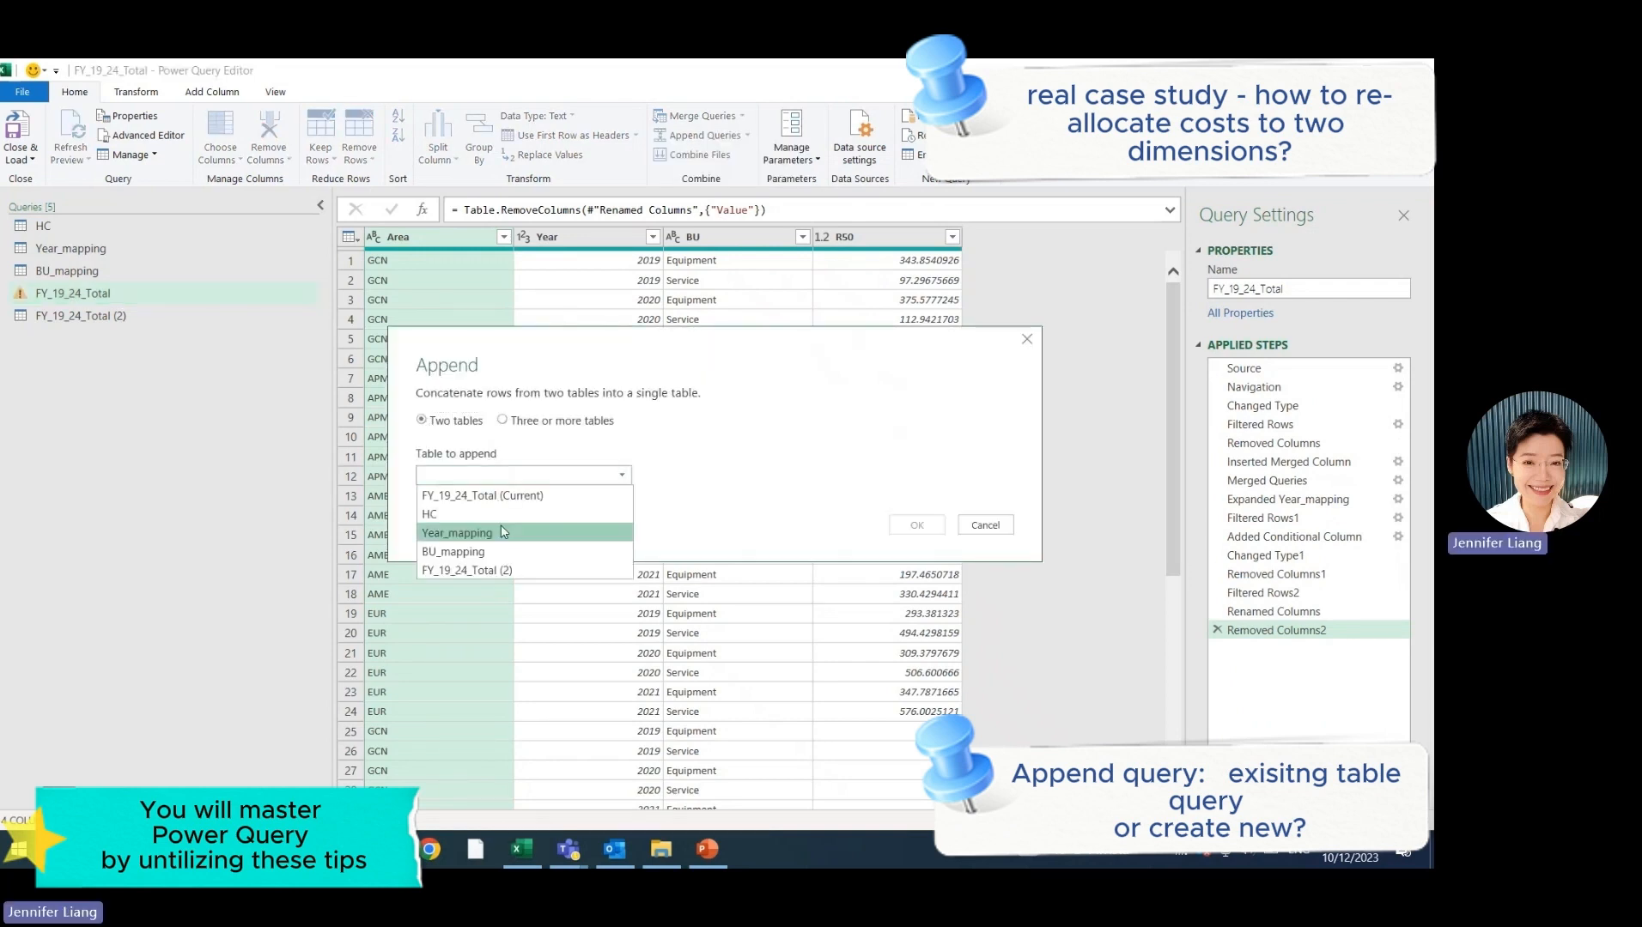
{"action": "left_click", "coordinate": [512, 569]}
{"action": "left_click", "coordinate": [917, 525]}
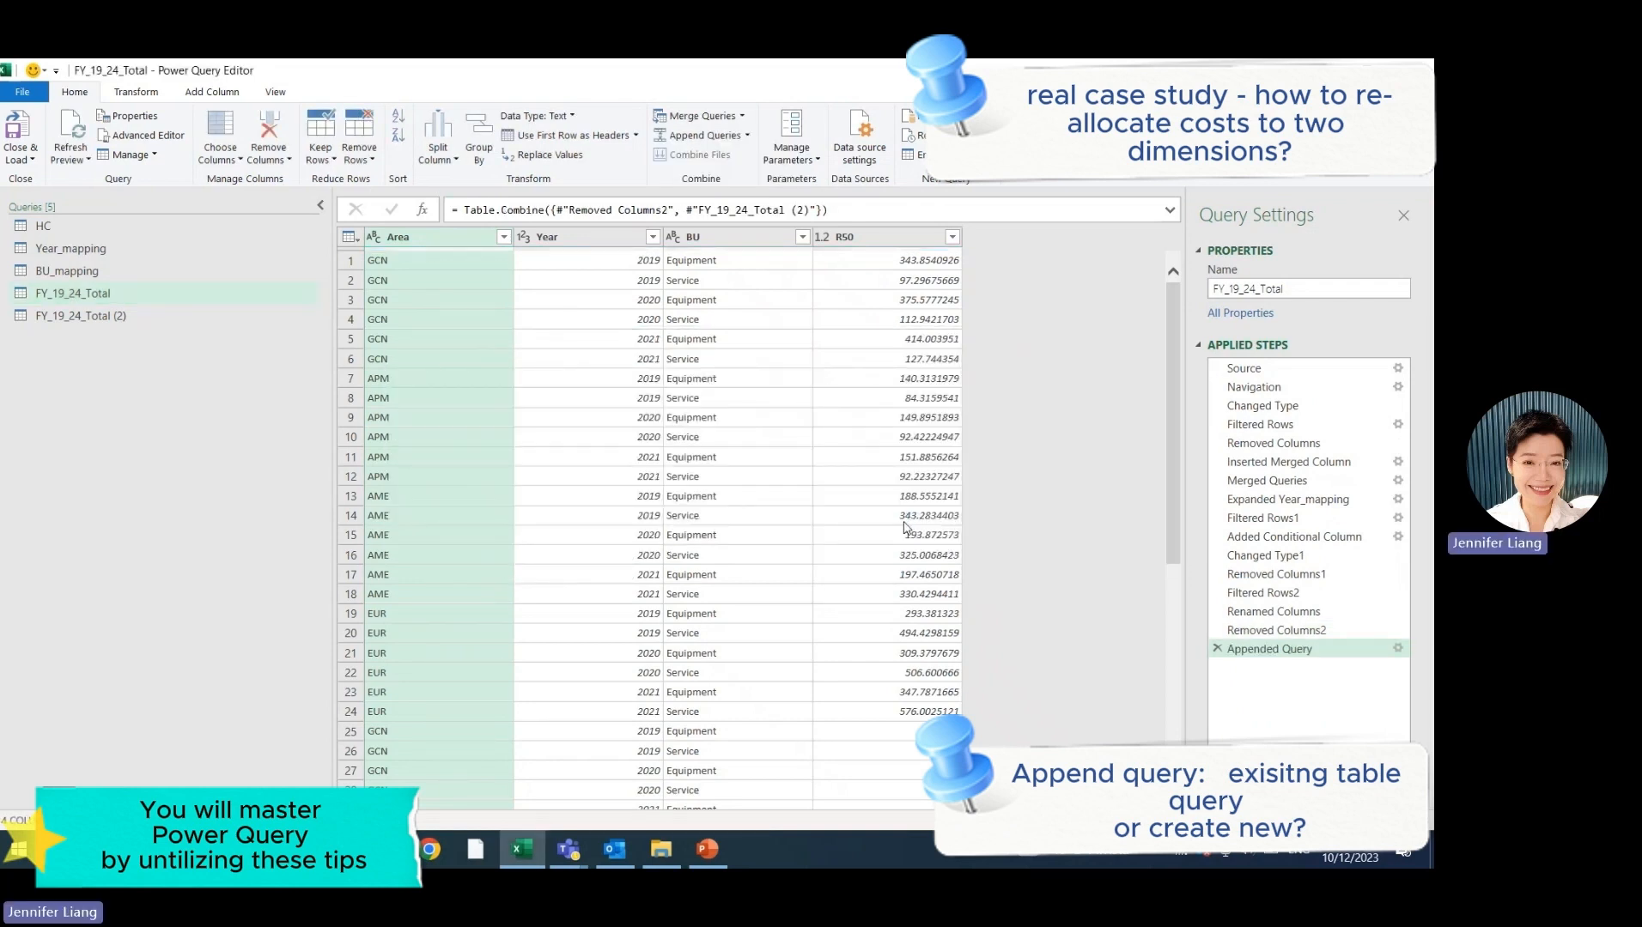
{"action": "scroll", "coordinate": [990, 464], "scroll_direction": "down", "scroll_amount": 12}
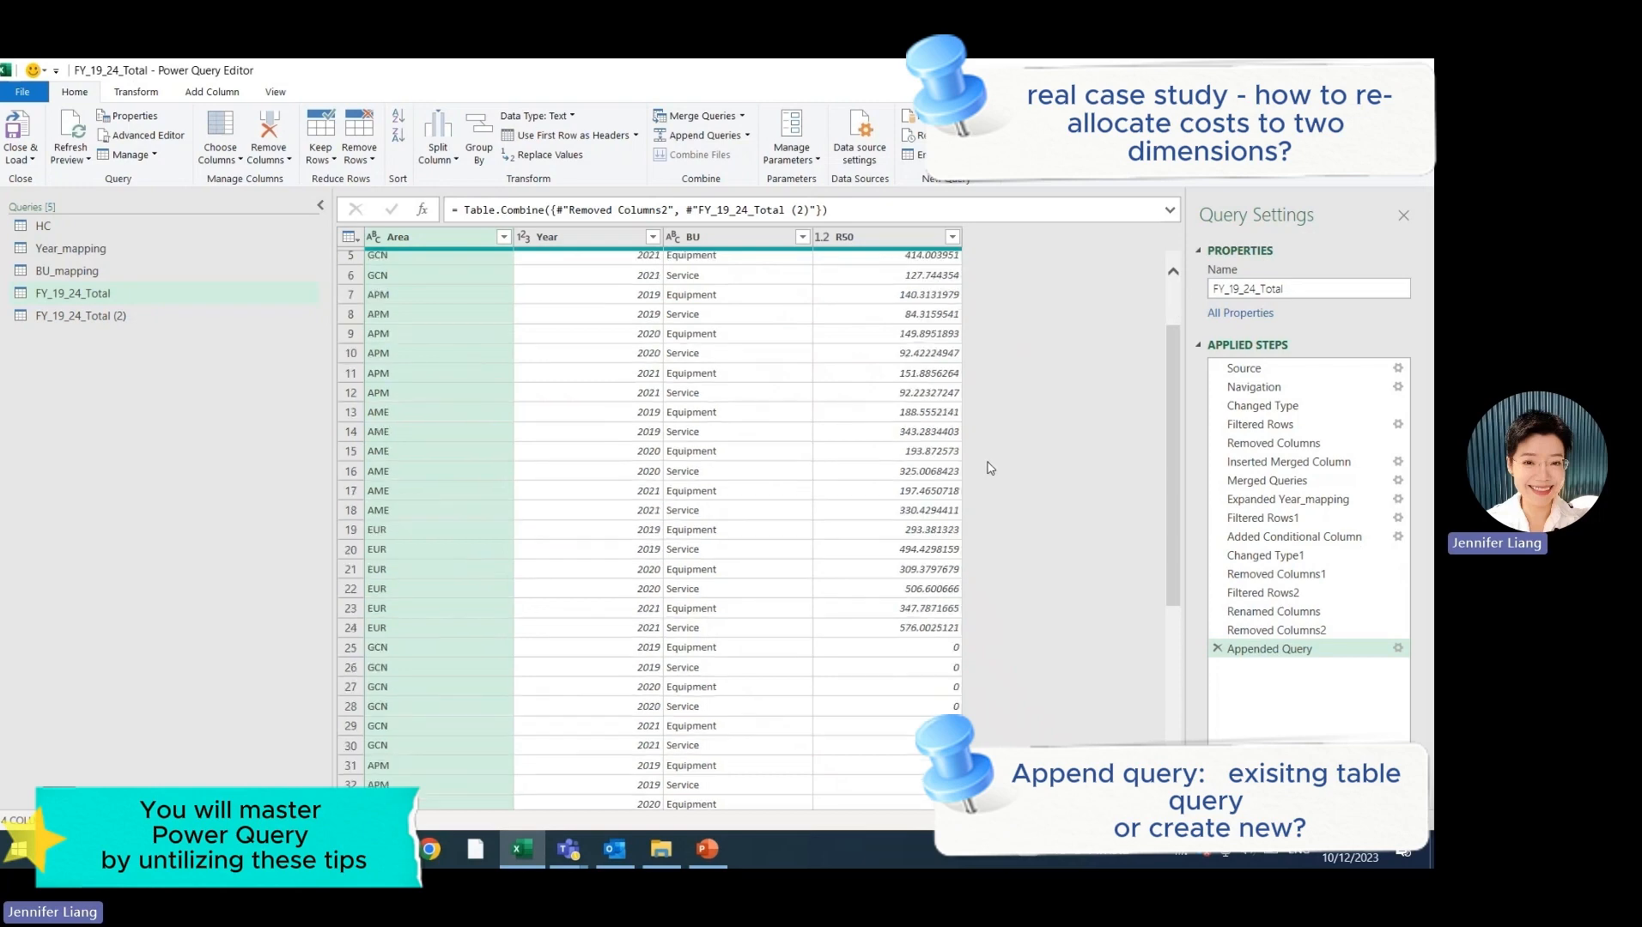
{"action": "scroll", "coordinate": [990, 465], "scroll_direction": "up", "scroll_amount": 13}
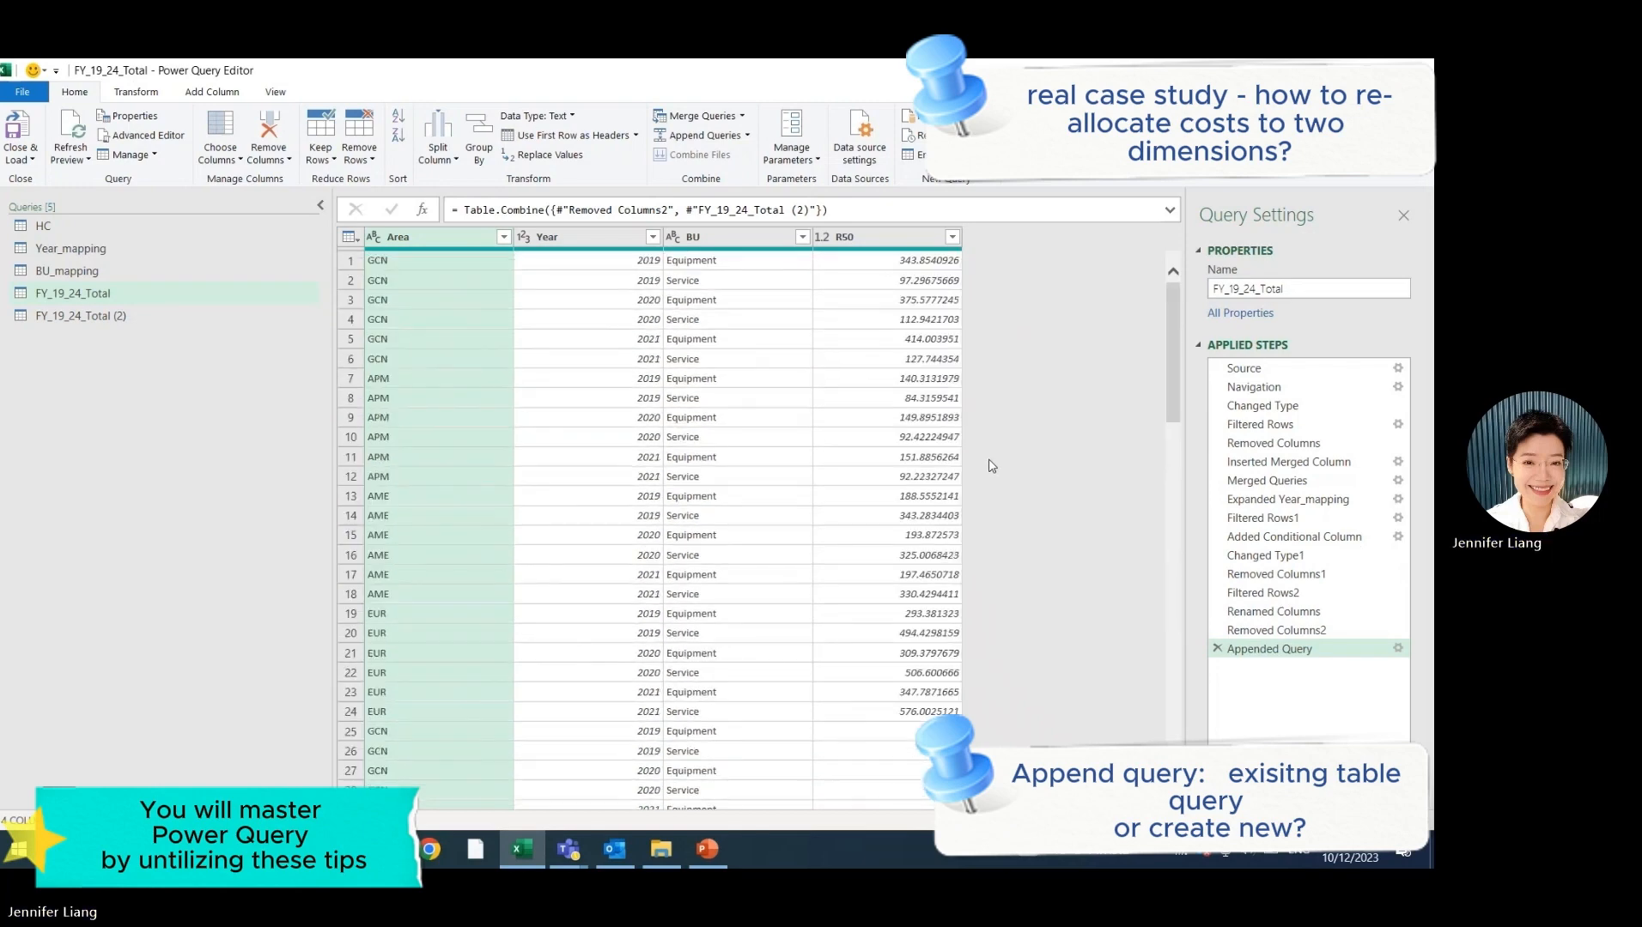
Filter the R50 column of FY_19_24_Total to exclude rows with the value 0.
{"action": "left_click", "coordinate": [122, 298]}
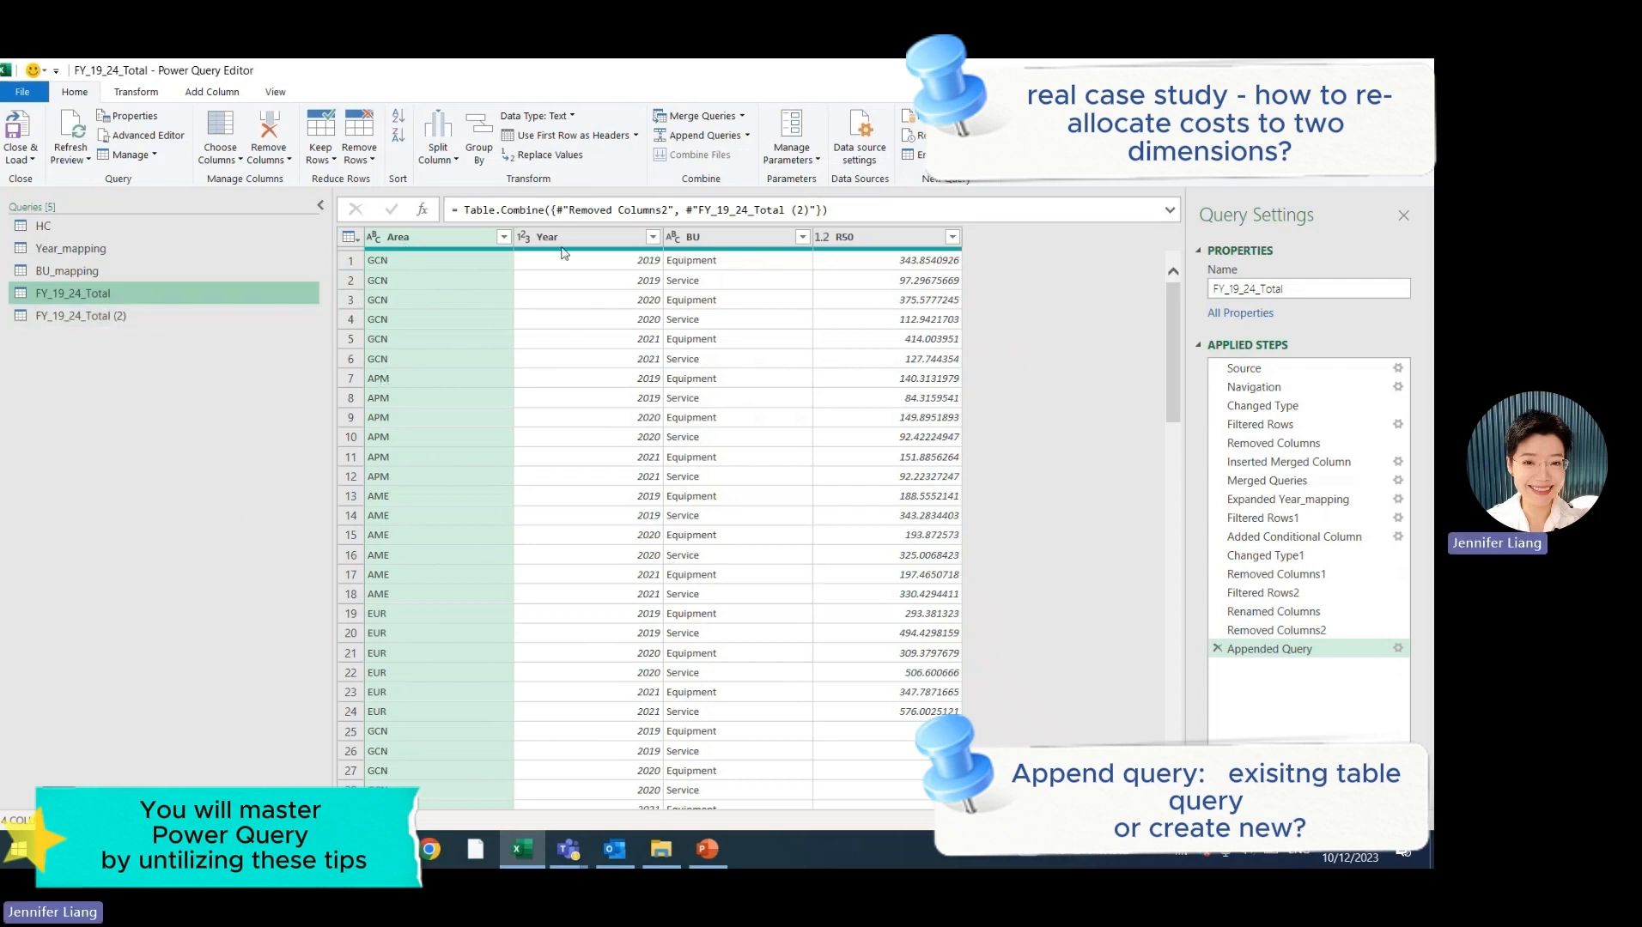
{"action": "left_click", "coordinate": [917, 239]}
{"action": "left_click", "coordinate": [951, 237]}
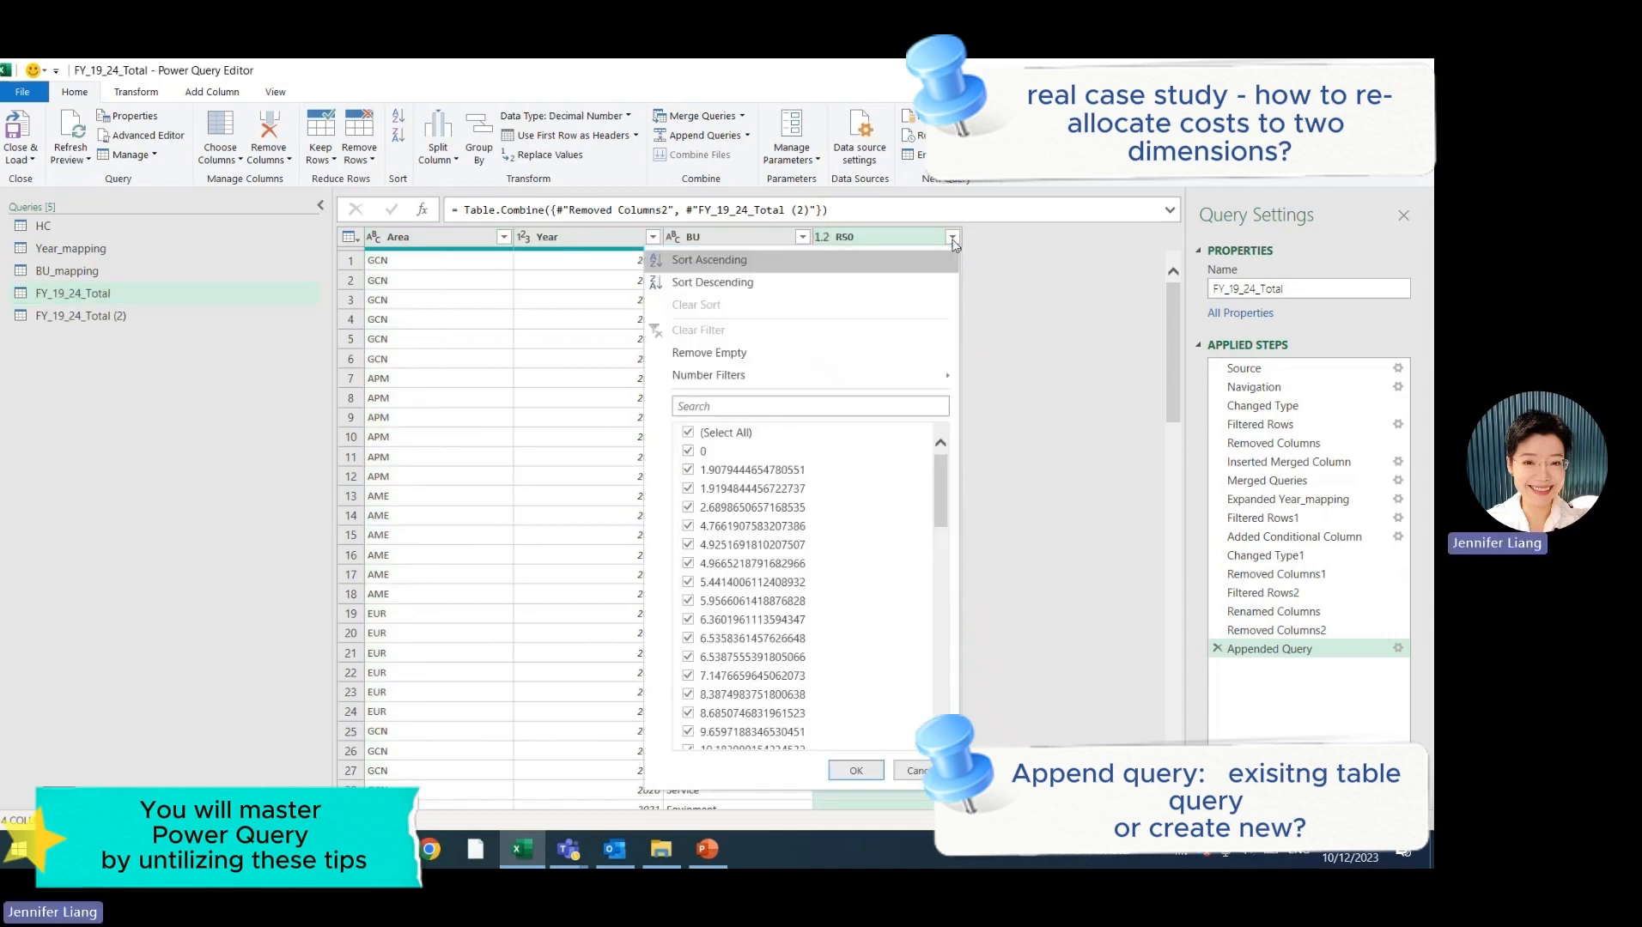
{"action": "left_click", "coordinate": [688, 451]}
{"action": "left_click", "coordinate": [856, 770]}
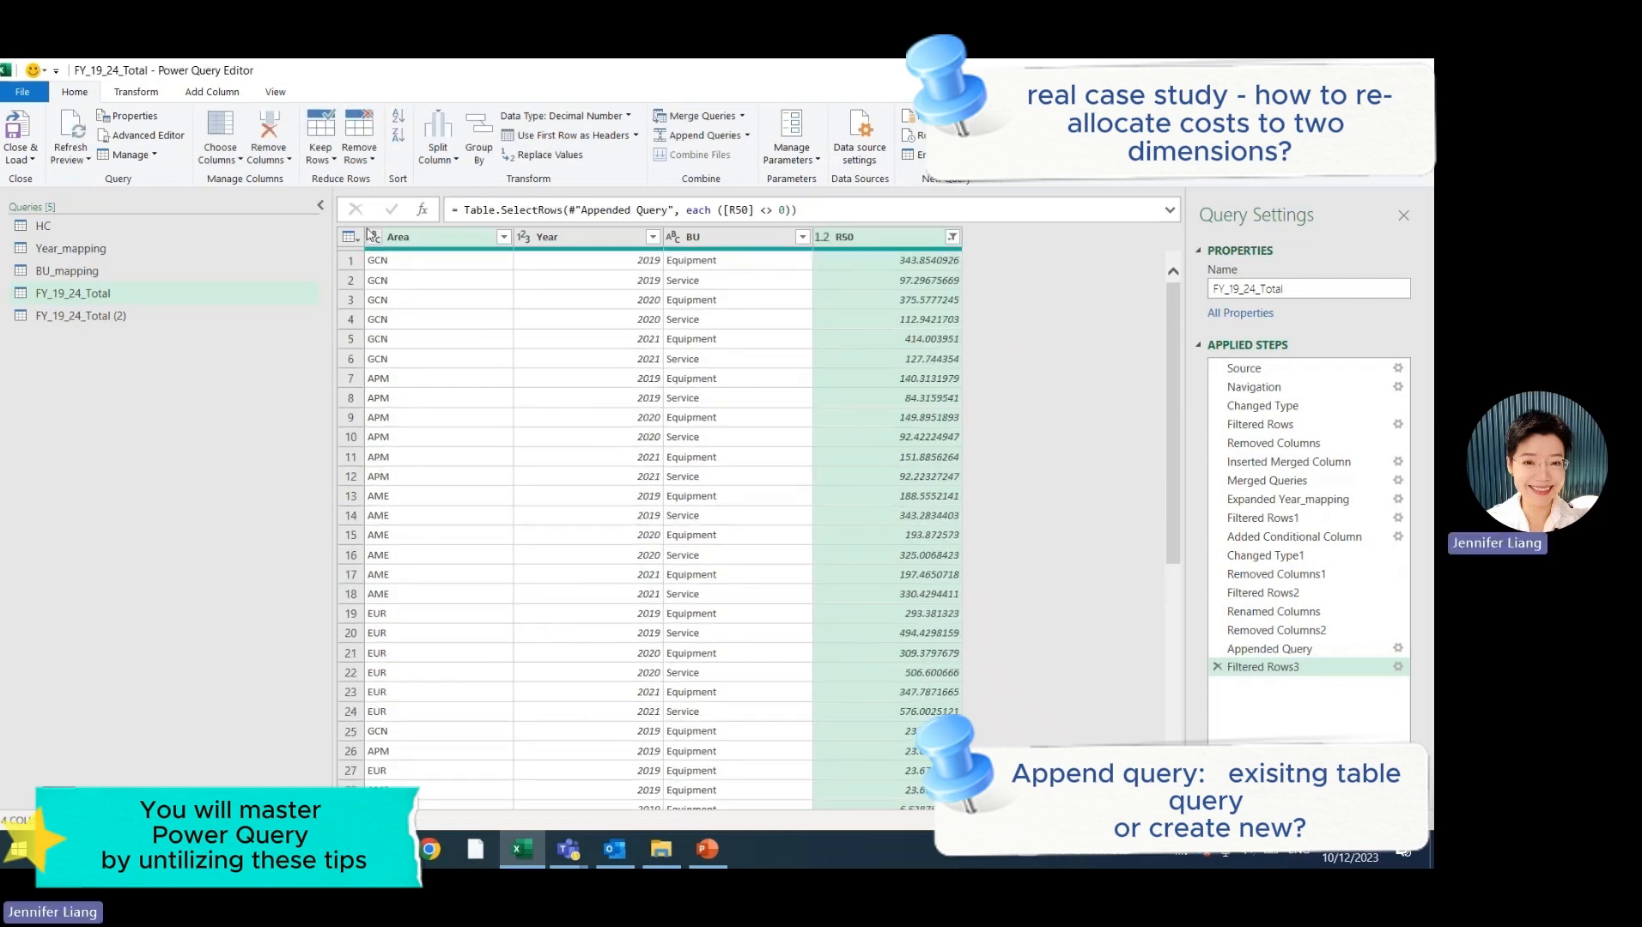
Open an advanced Group By on the filtered table and set Year and BU as the grouping columns.
{"action": "left_click", "coordinate": [478, 141]}
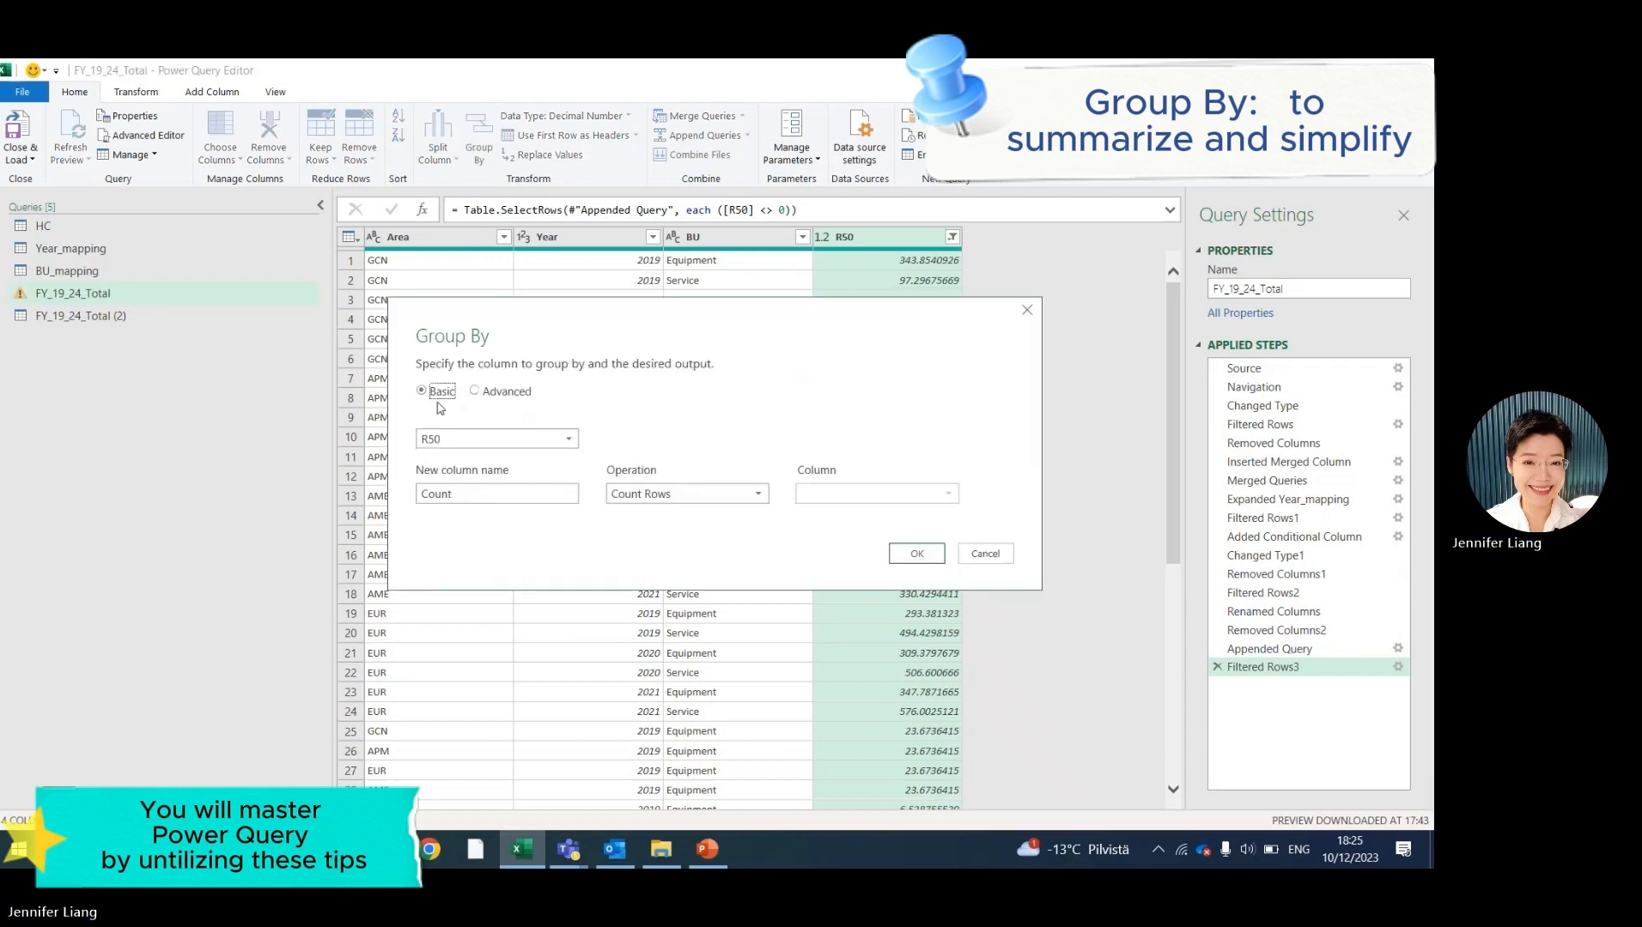
{"action": "left_click", "coordinate": [476, 391]}
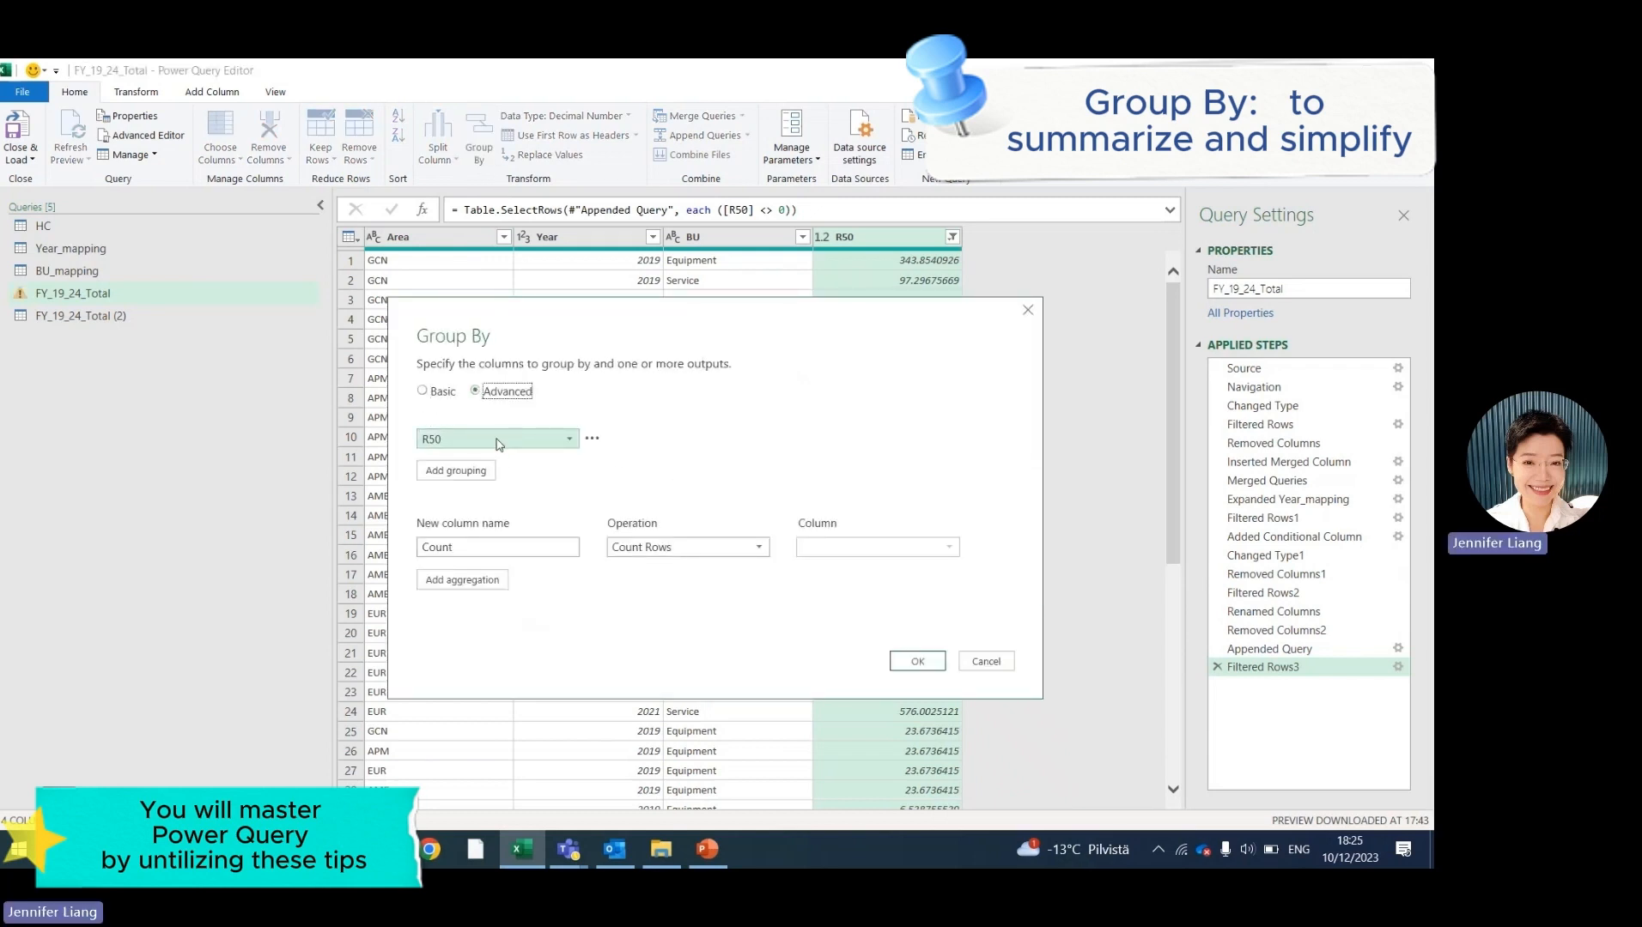
{"action": "left_click", "coordinate": [498, 441]}
{"action": "left_click", "coordinate": [486, 477]}
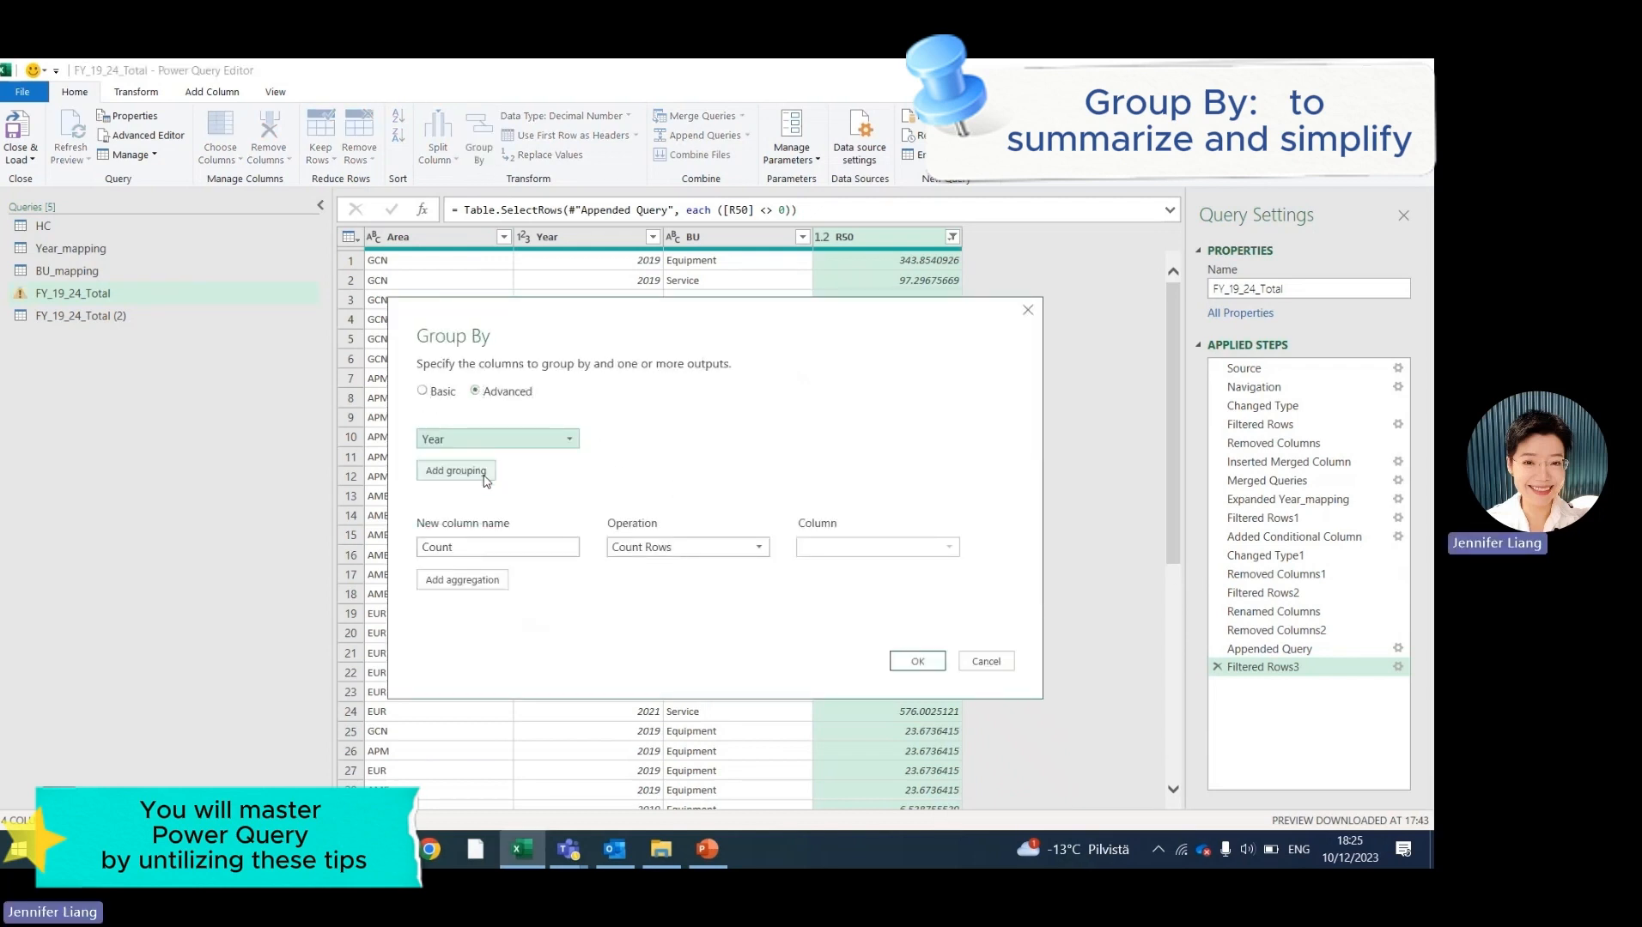
{"action": "left_click", "coordinate": [483, 472]}
{"action": "left_click", "coordinate": [486, 470]}
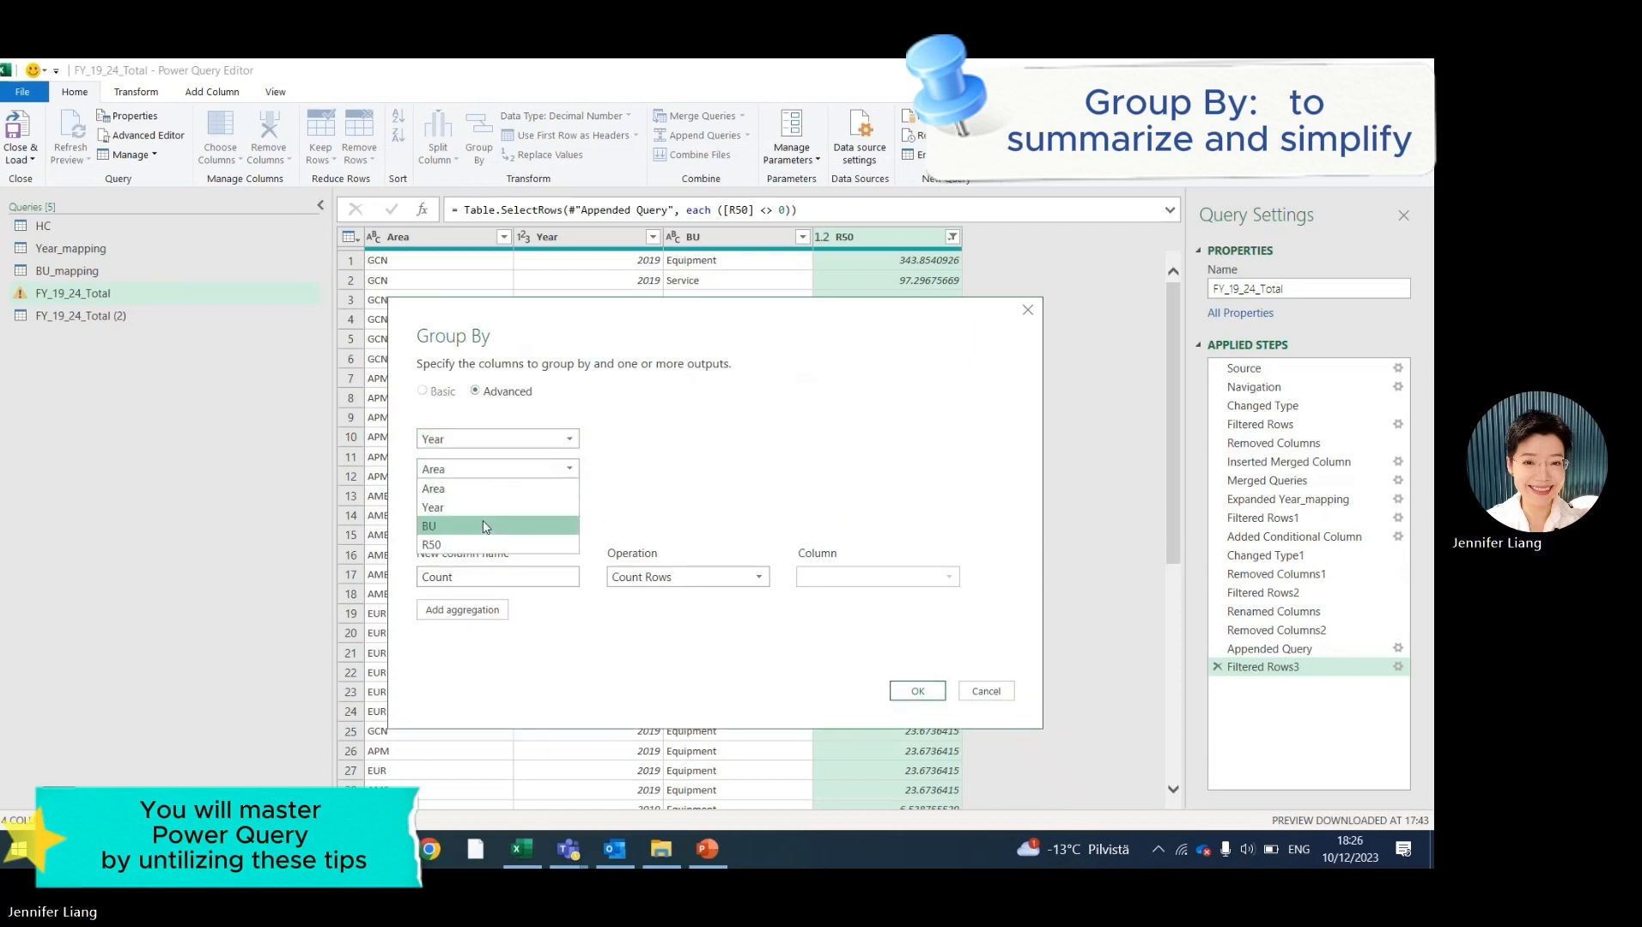
{"action": "left_click", "coordinate": [485, 523]}
Define the aggregation as a new column Value holding the Sum of R50, and apply the grouping.
{"action": "left_click", "coordinate": [531, 577]}
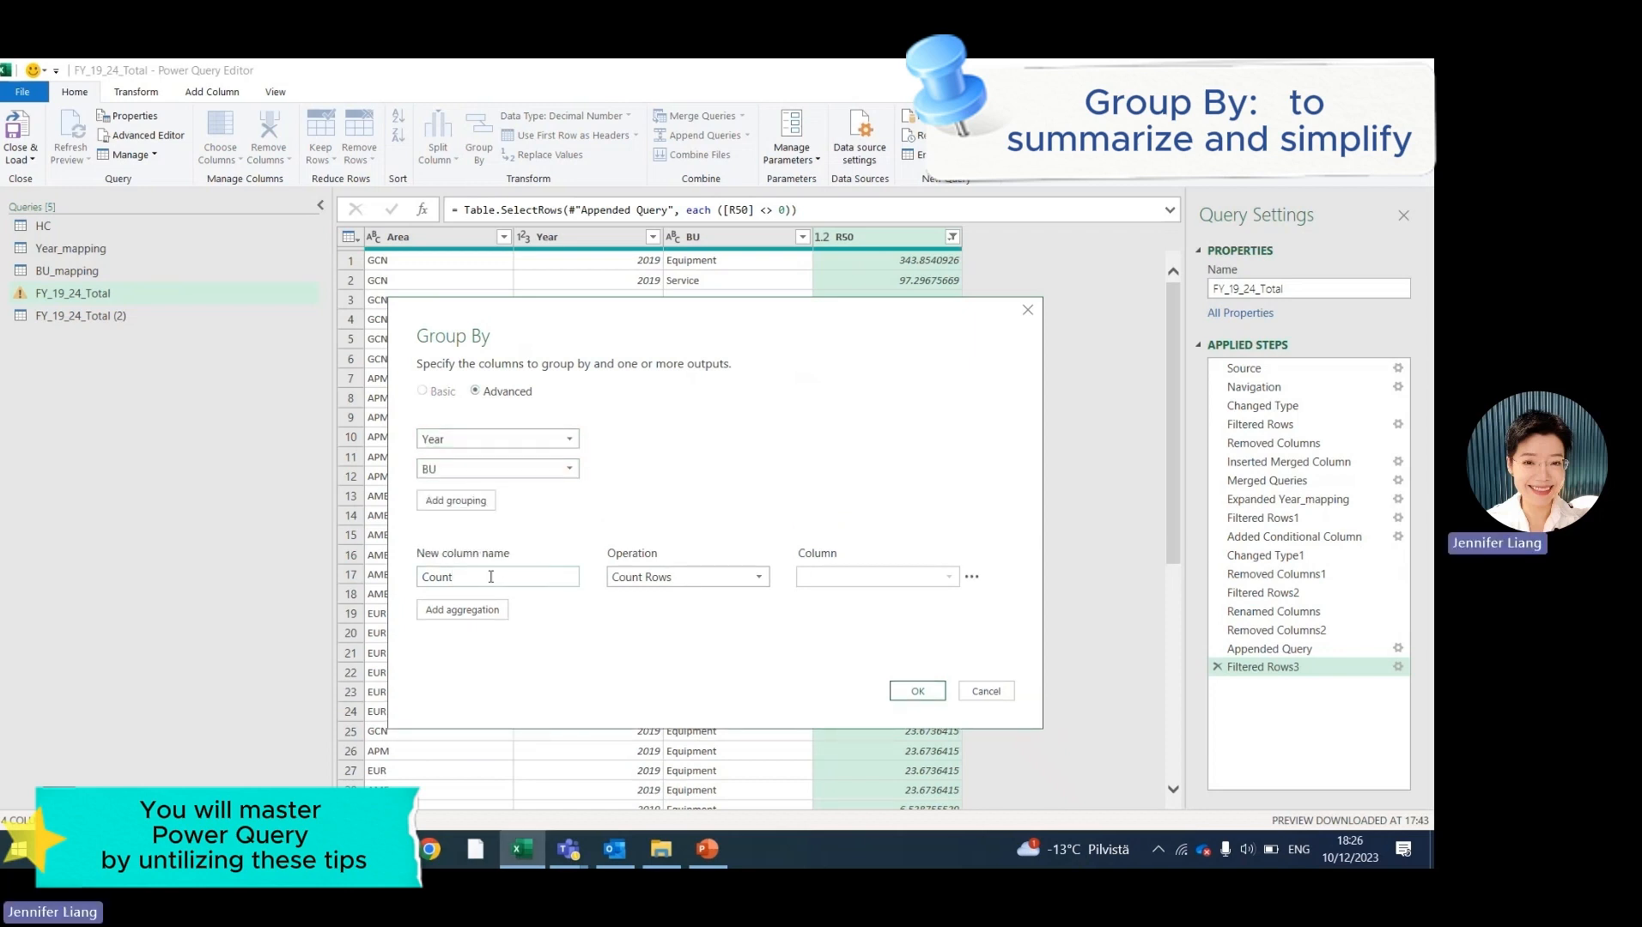
{"action": "left_click_drag", "start_coordinate": [533, 577], "coordinate": [371, 582]}
{"action": "key", "text": "BackSpace"}
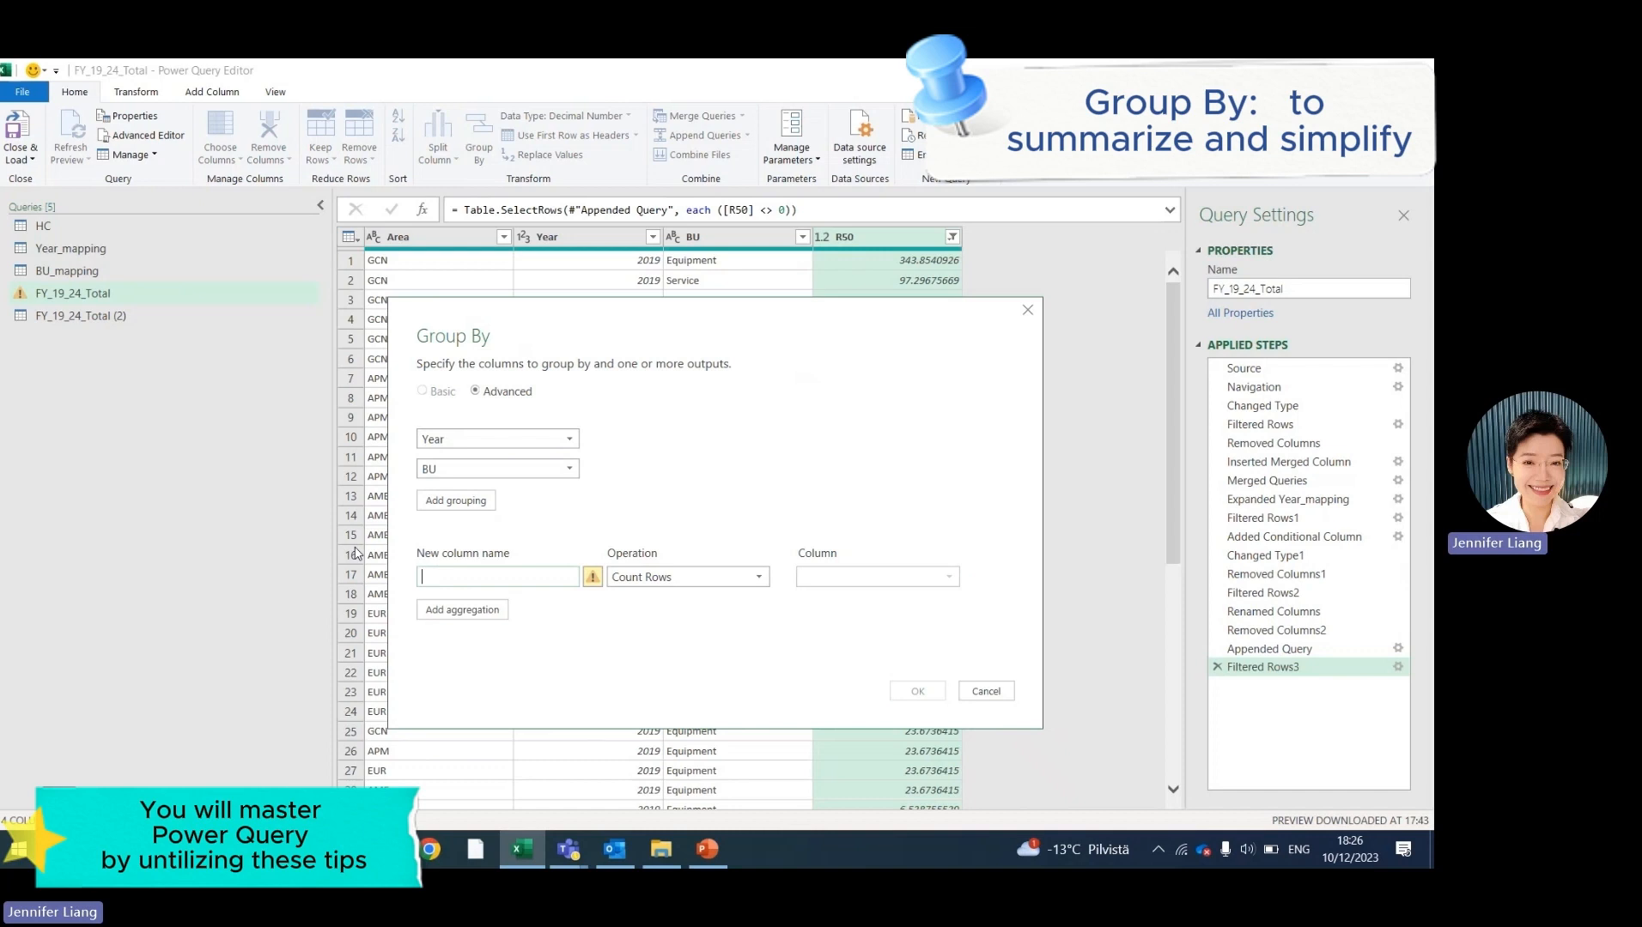
{"action": "type", "text": "Va"}
{"action": "key", "text": "BackSpace"}
{"action": "key", "text": "BackSpace"}
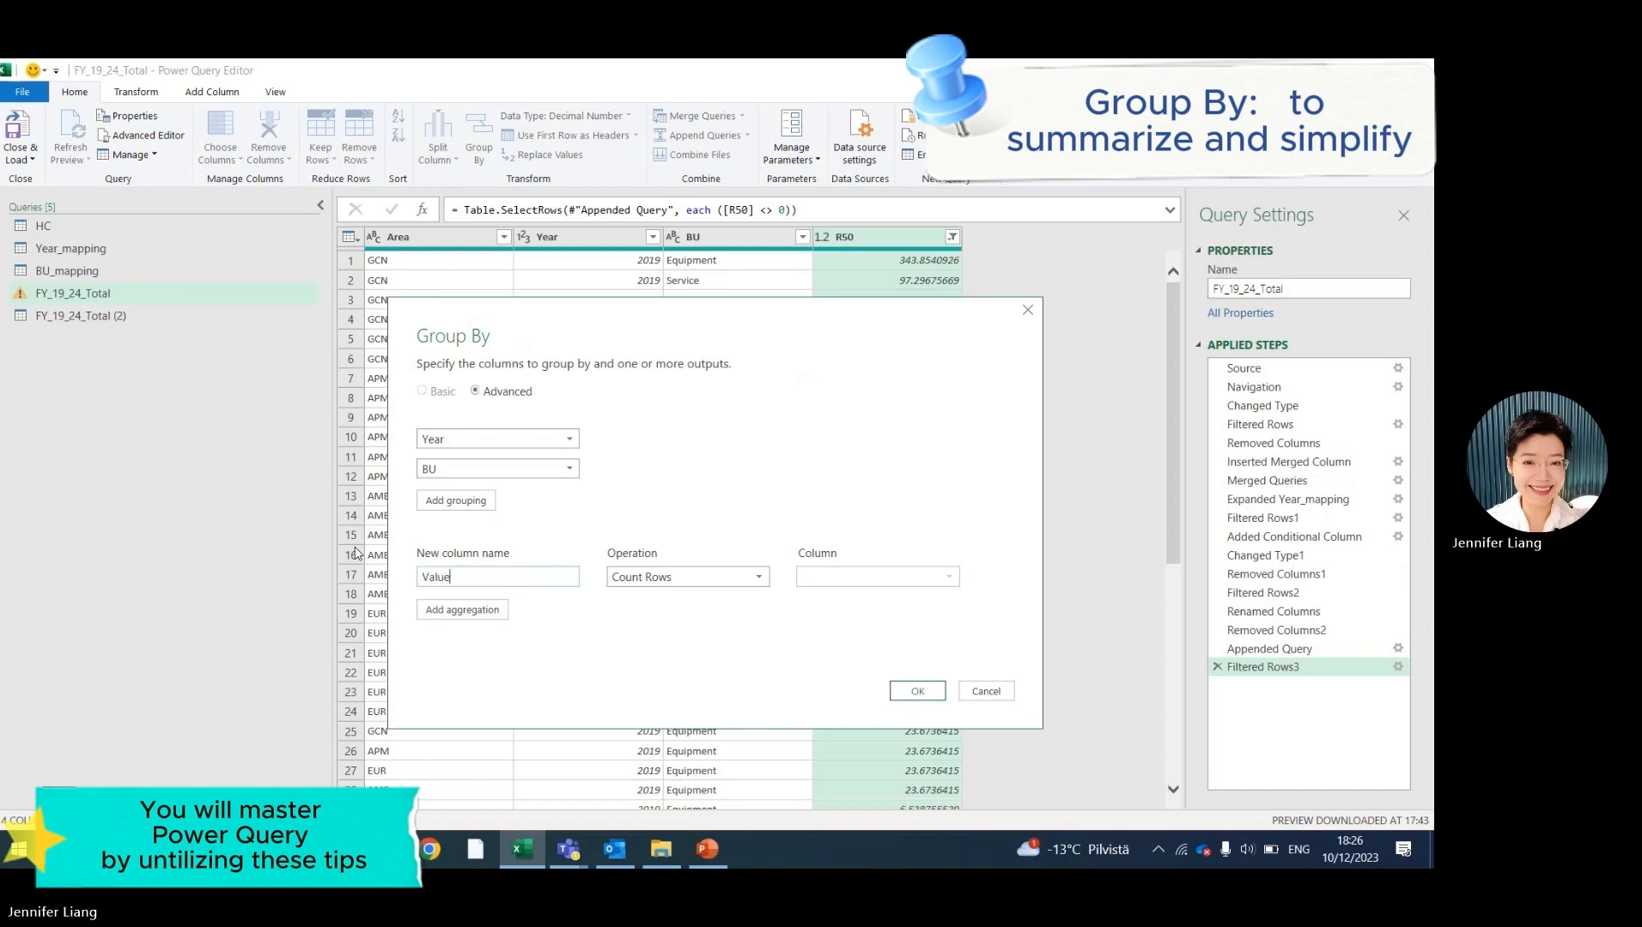
{"action": "left_click", "coordinate": [735, 581]}
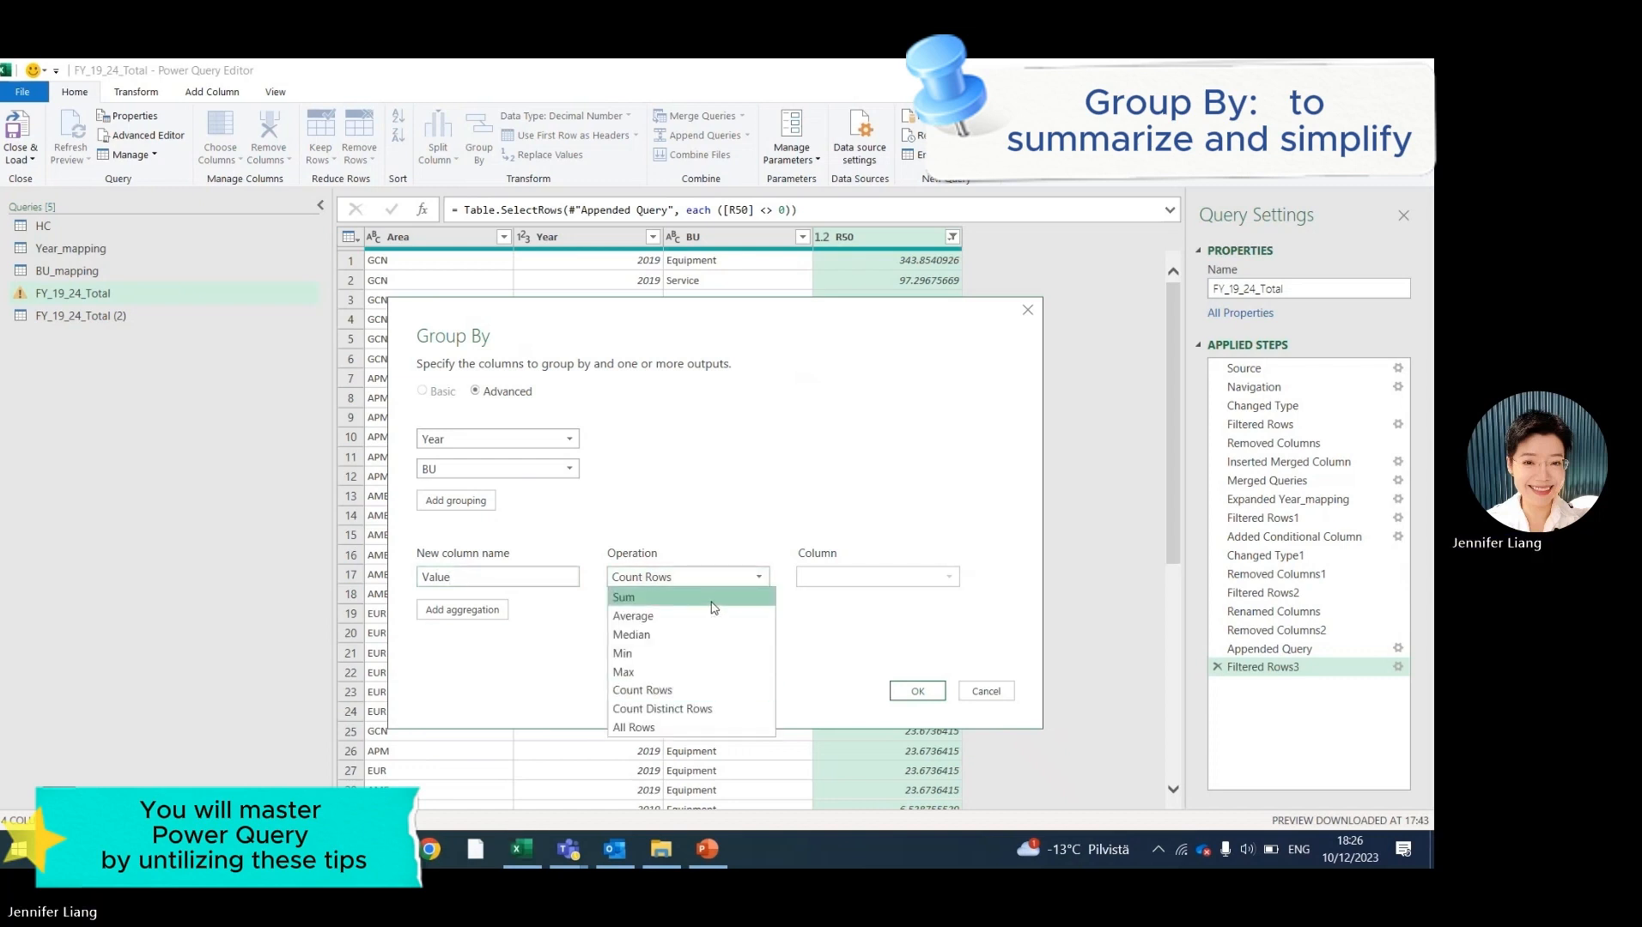
{"action": "left_click", "coordinate": [711, 599]}
{"action": "left_click", "coordinate": [843, 578]}
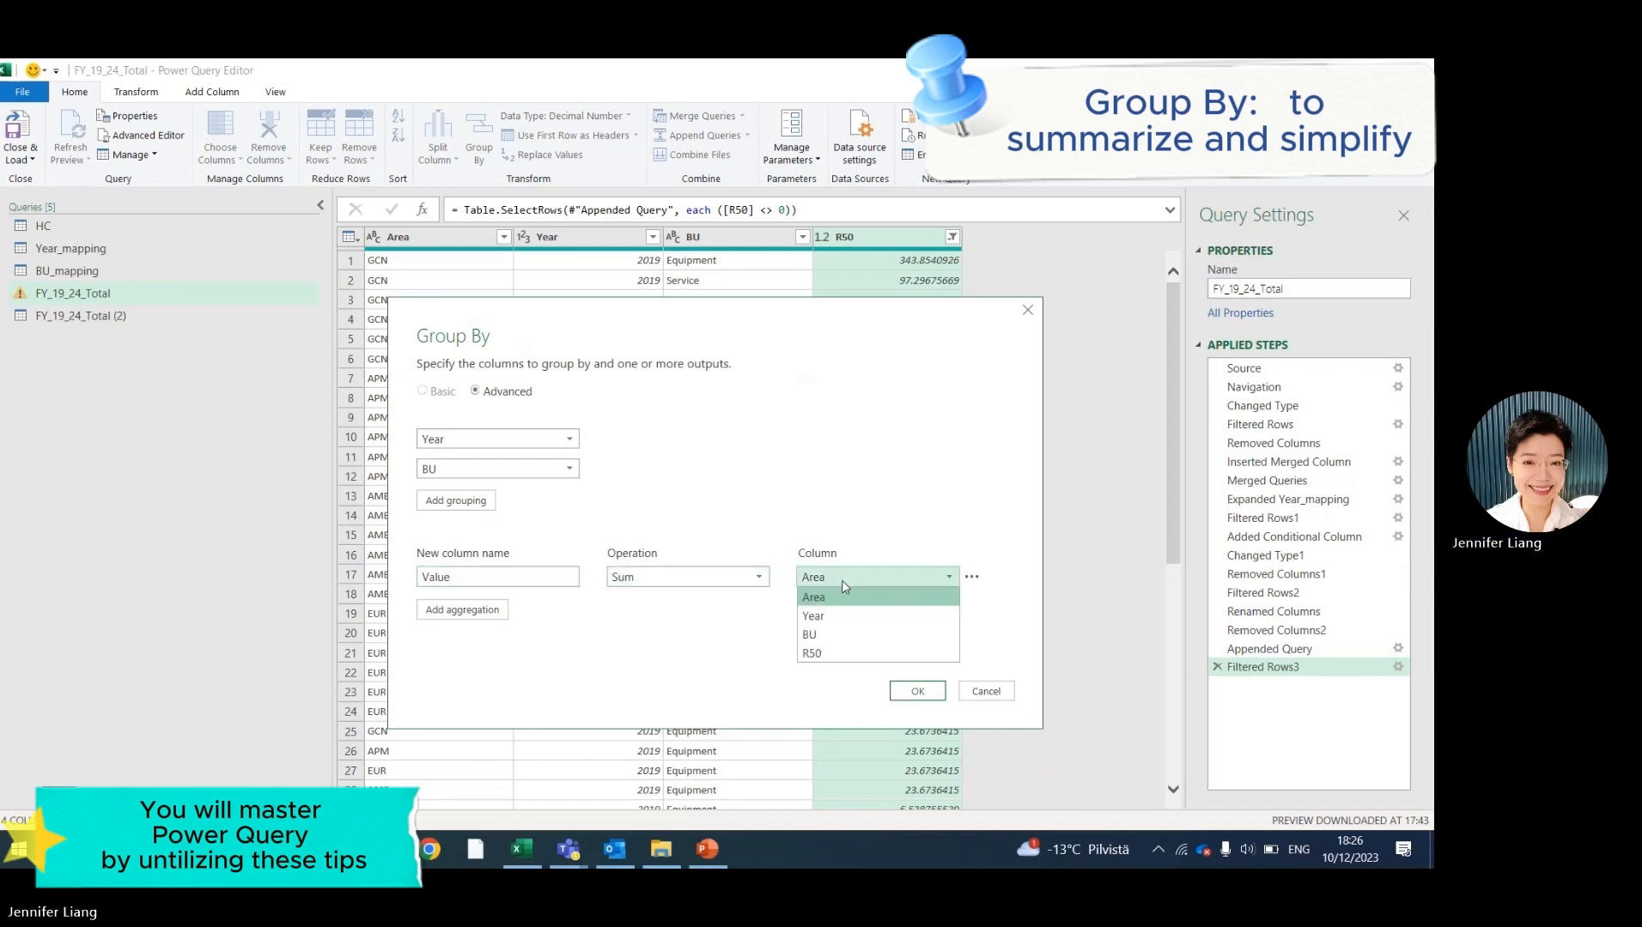
{"action": "left_click", "coordinate": [866, 657]}
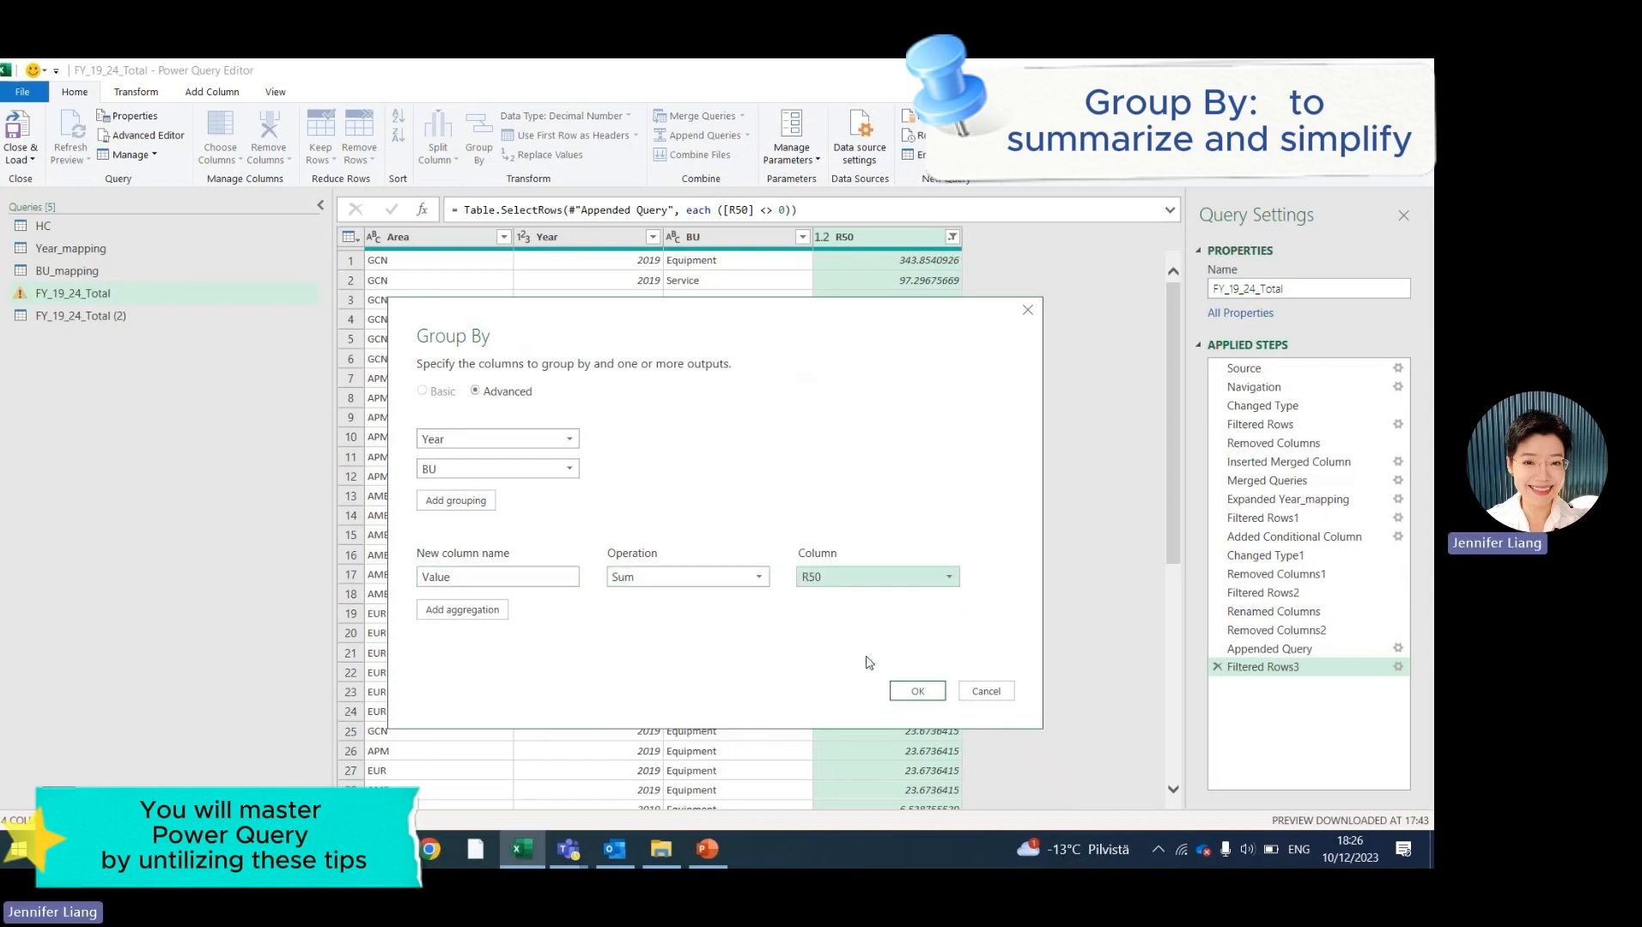
{"action": "left_click", "coordinate": [915, 692]}
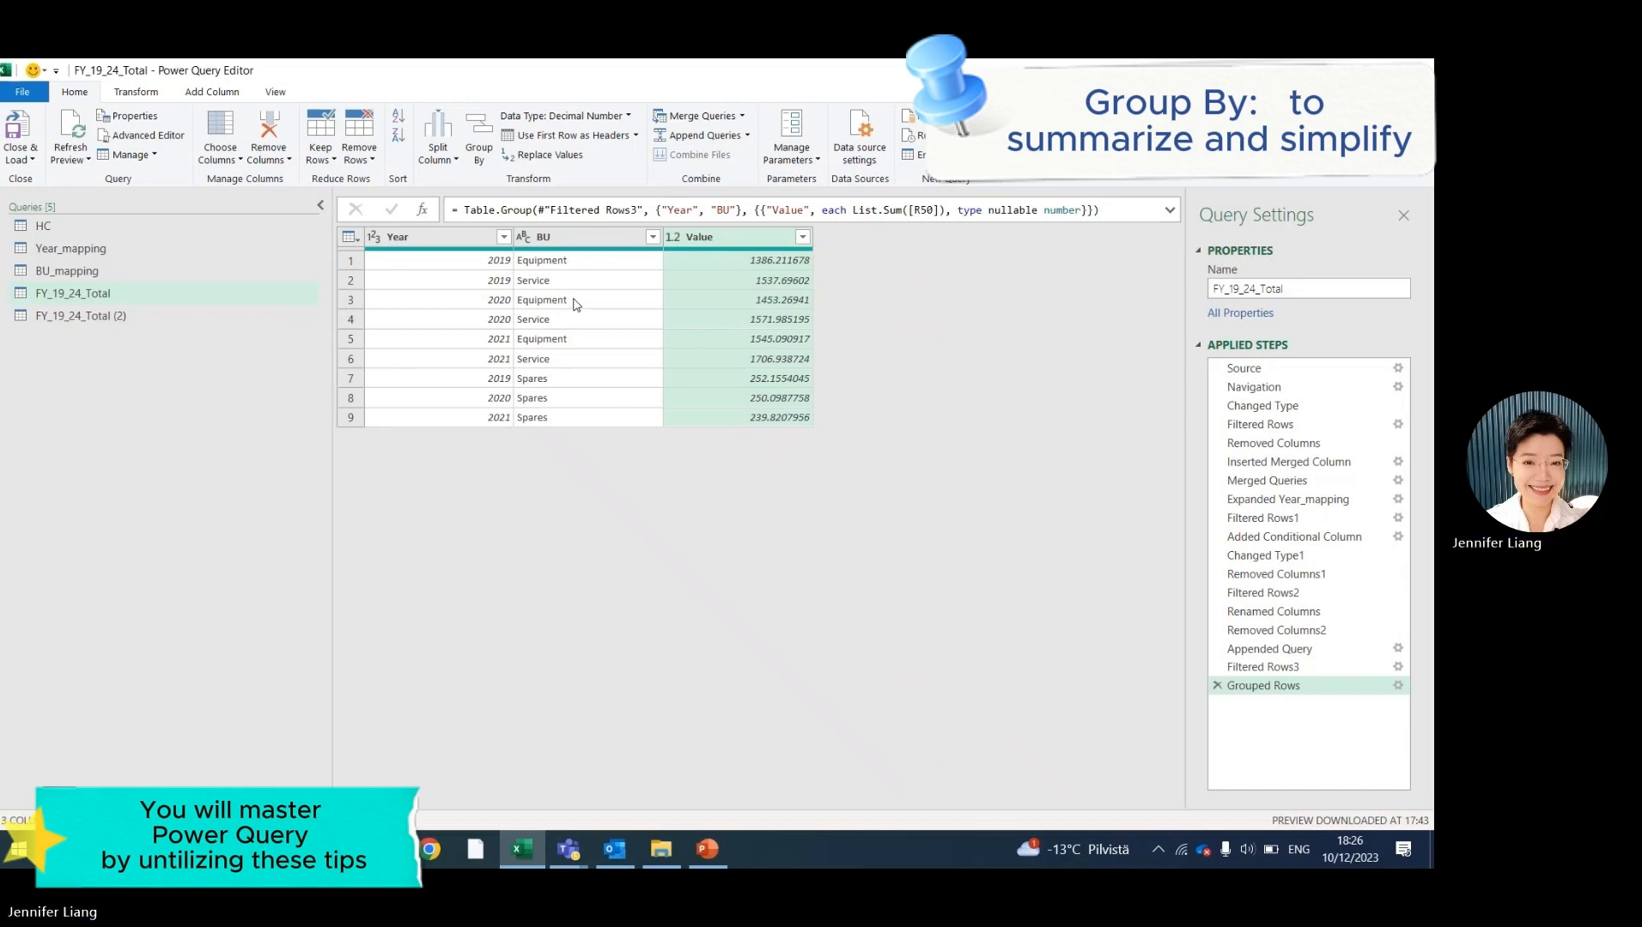
Open an advanced Group By on the grouped table with Year as the only grouping column.
{"action": "left_click", "coordinate": [473, 237]}
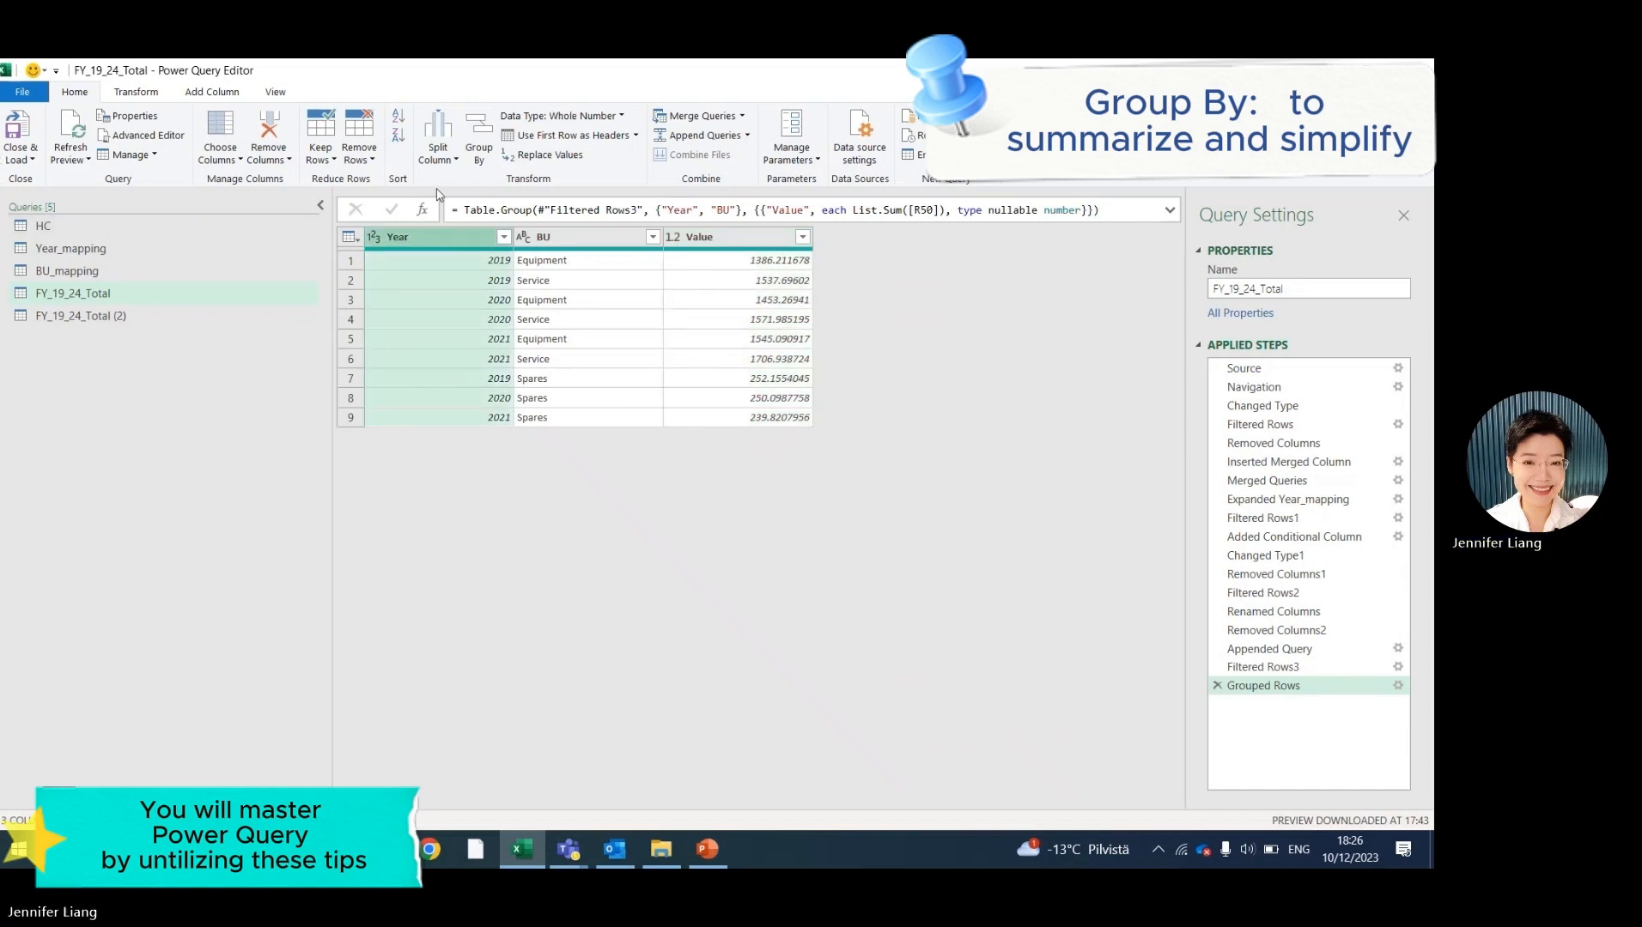
{"action": "left_click", "coordinate": [478, 141]}
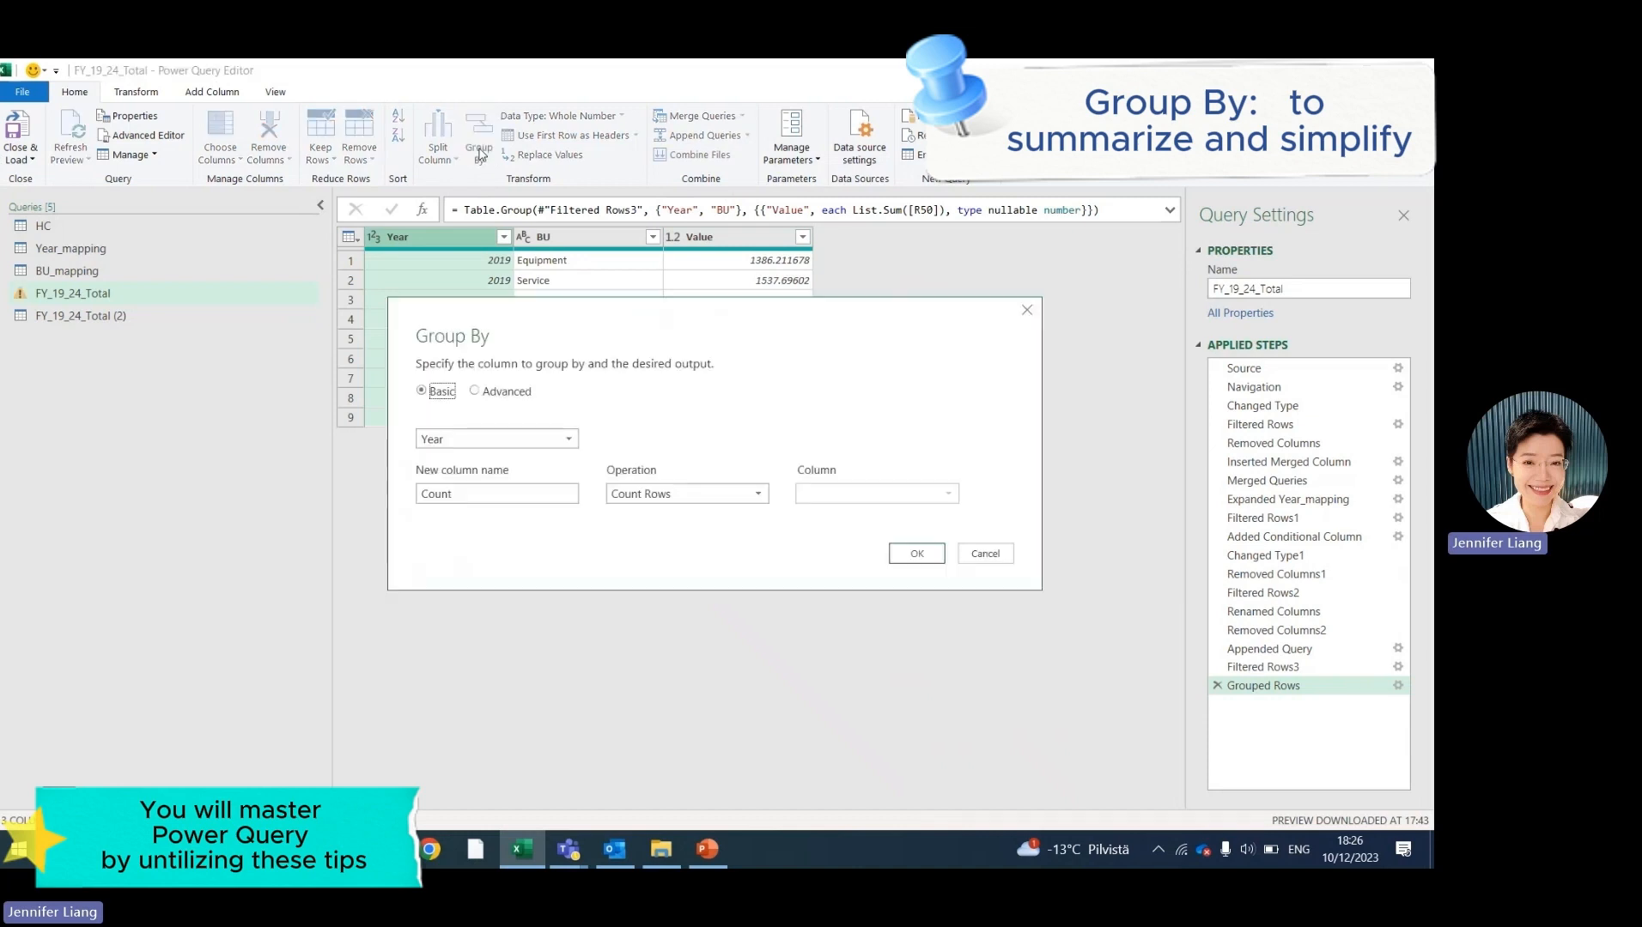
{"action": "left_click", "coordinate": [475, 392]}
{"action": "left_click", "coordinate": [482, 450]}
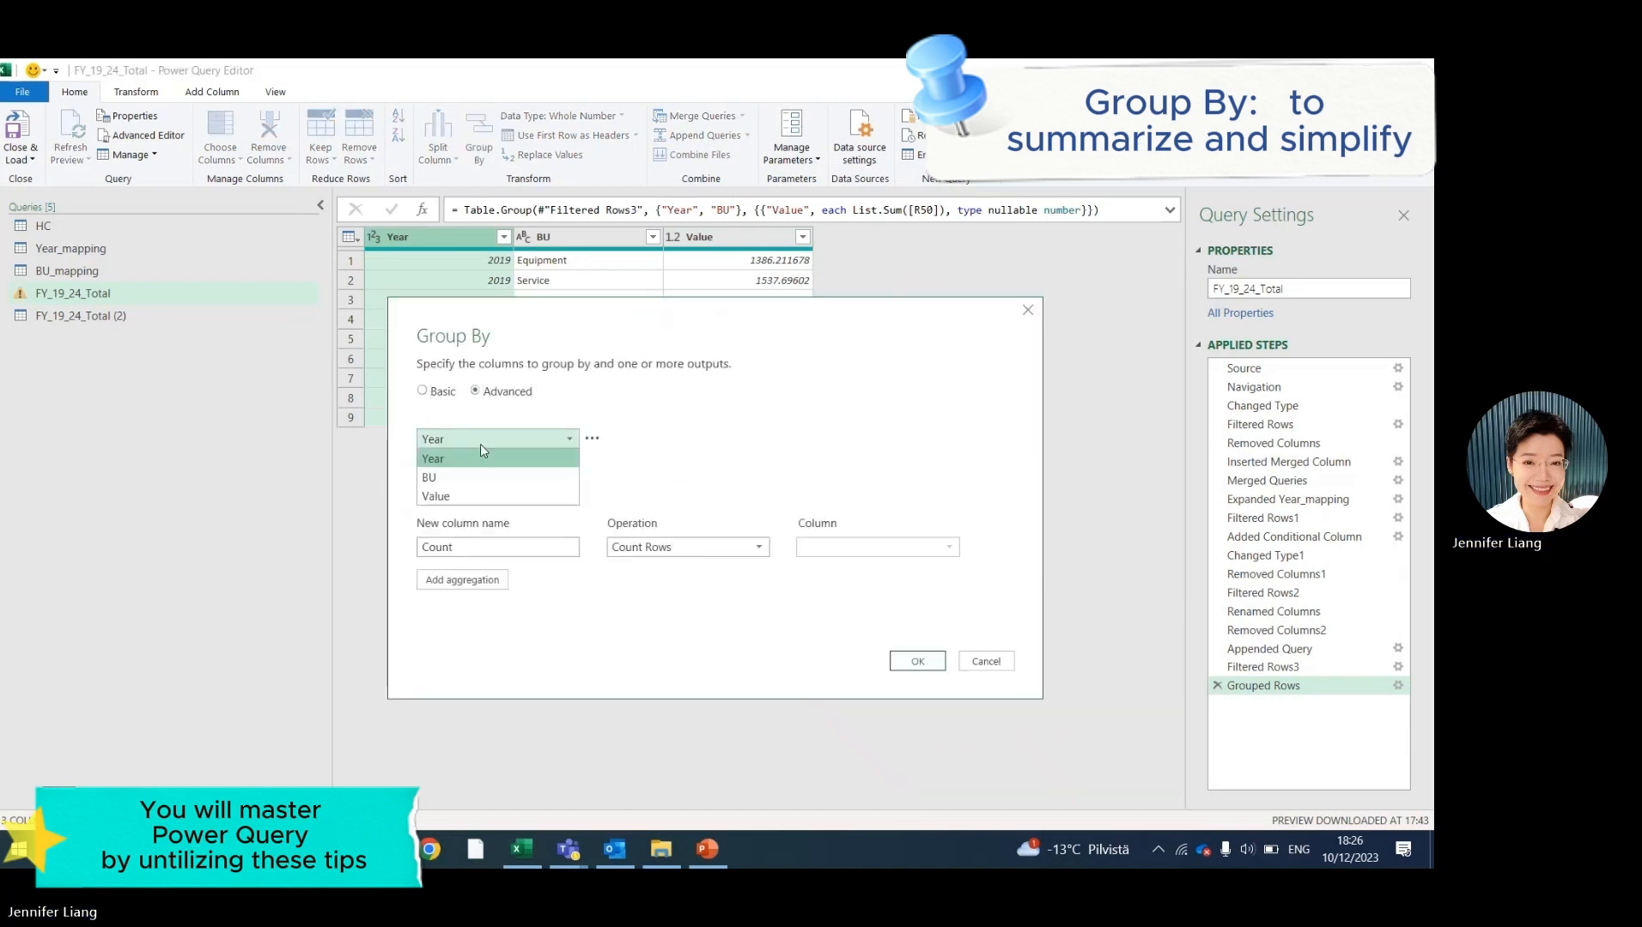
{"action": "left_click", "coordinate": [472, 457]}
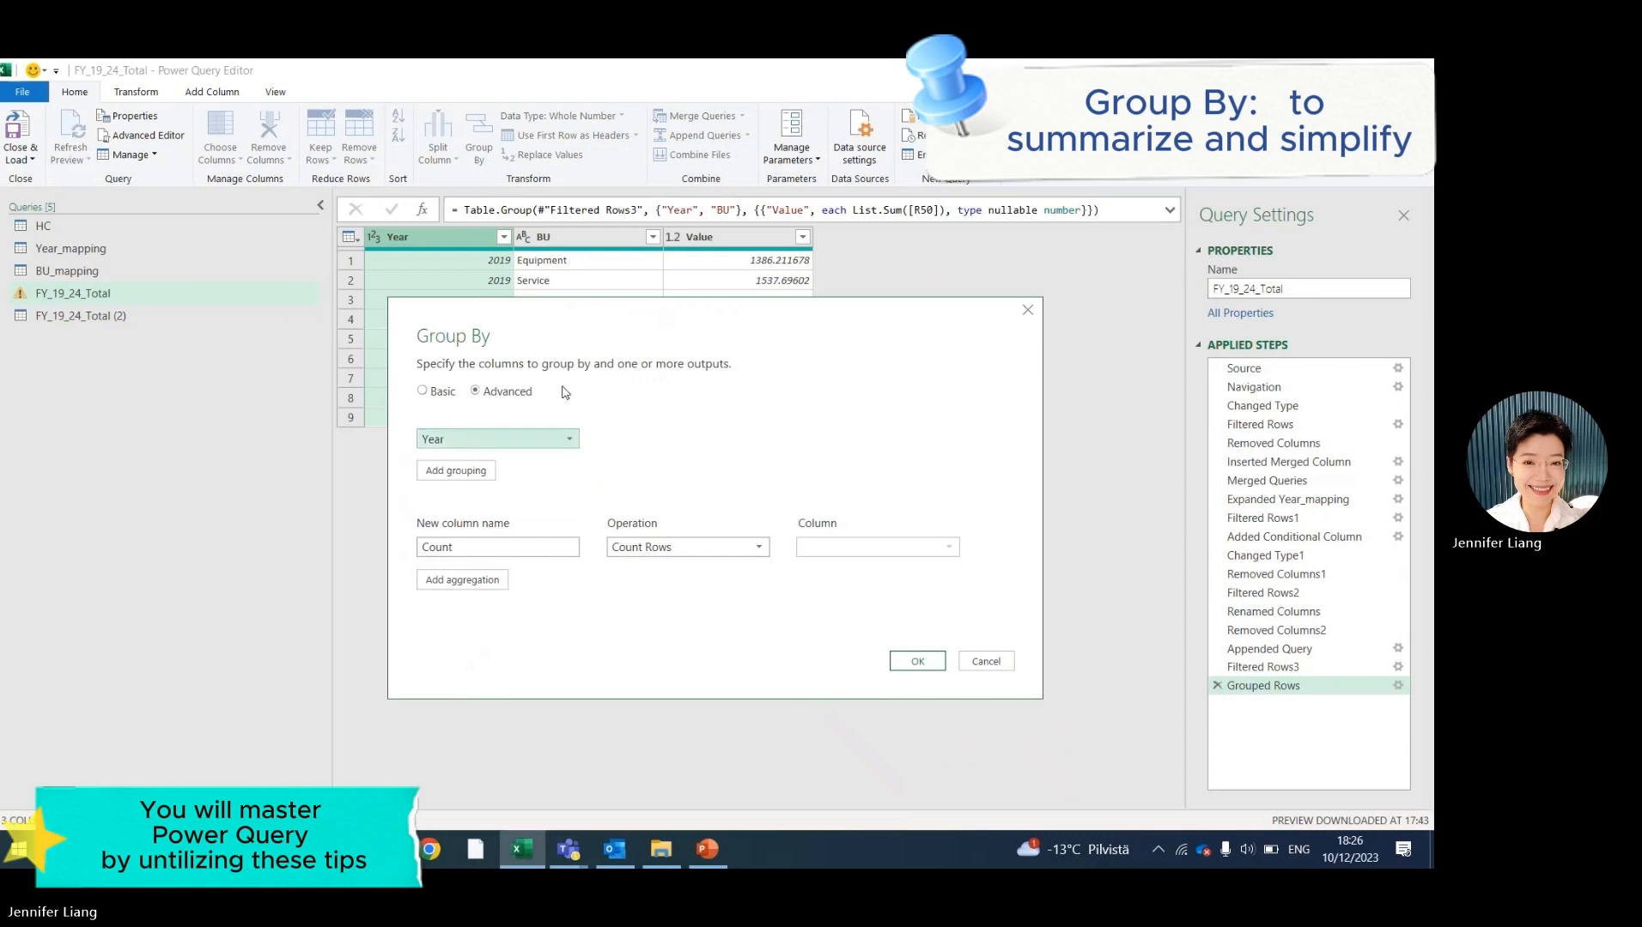
Define the aggregation as a new column Value holding the Sum of the Value column, and apply the yearly grouping.
{"action": "left_click", "coordinate": [476, 549]}
{"action": "double_click", "coordinate": [427, 548]}
{"action": "type", "text": "Value"}
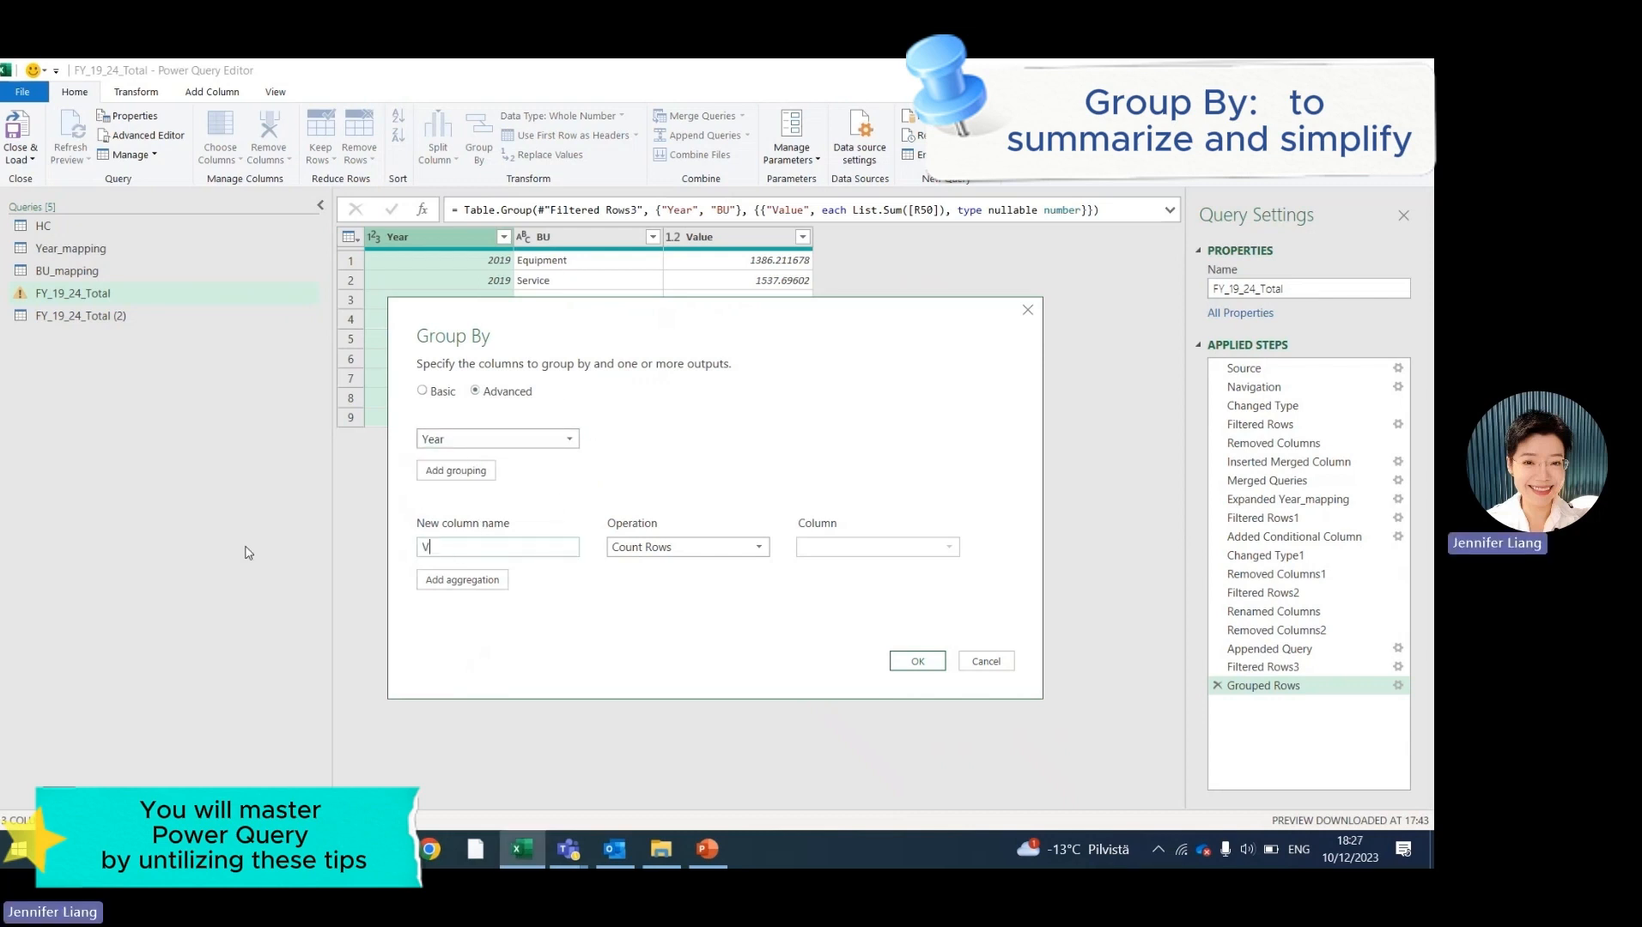
{"action": "left_click", "coordinate": [683, 549]}
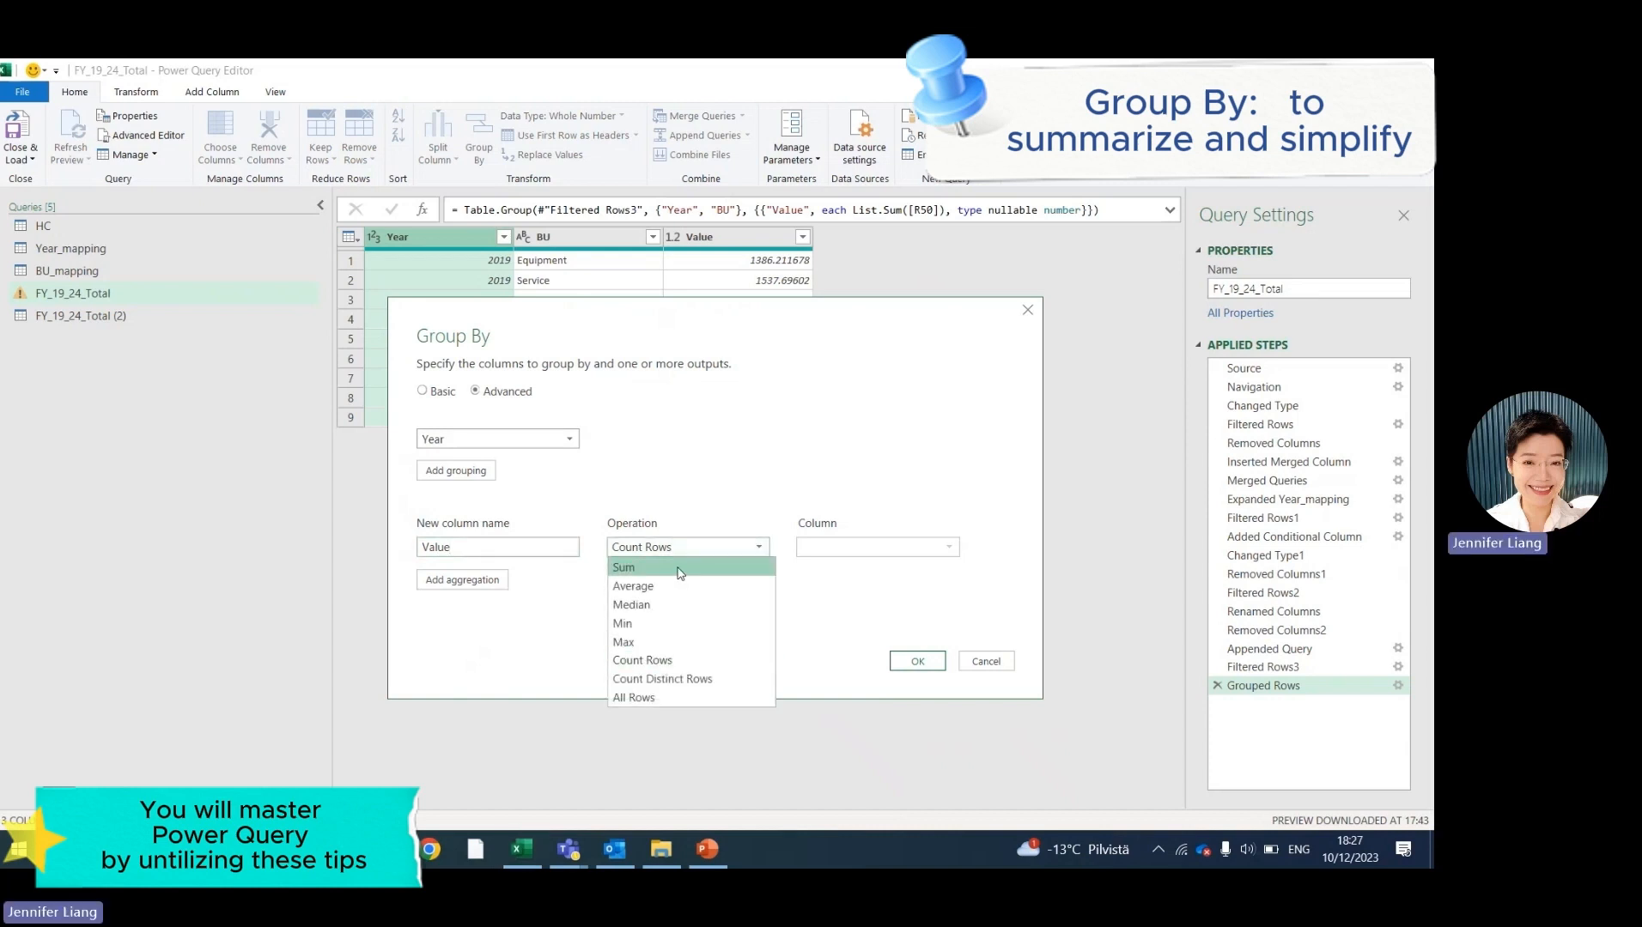
{"action": "left_click", "coordinate": [677, 563]}
{"action": "left_click", "coordinate": [674, 554]}
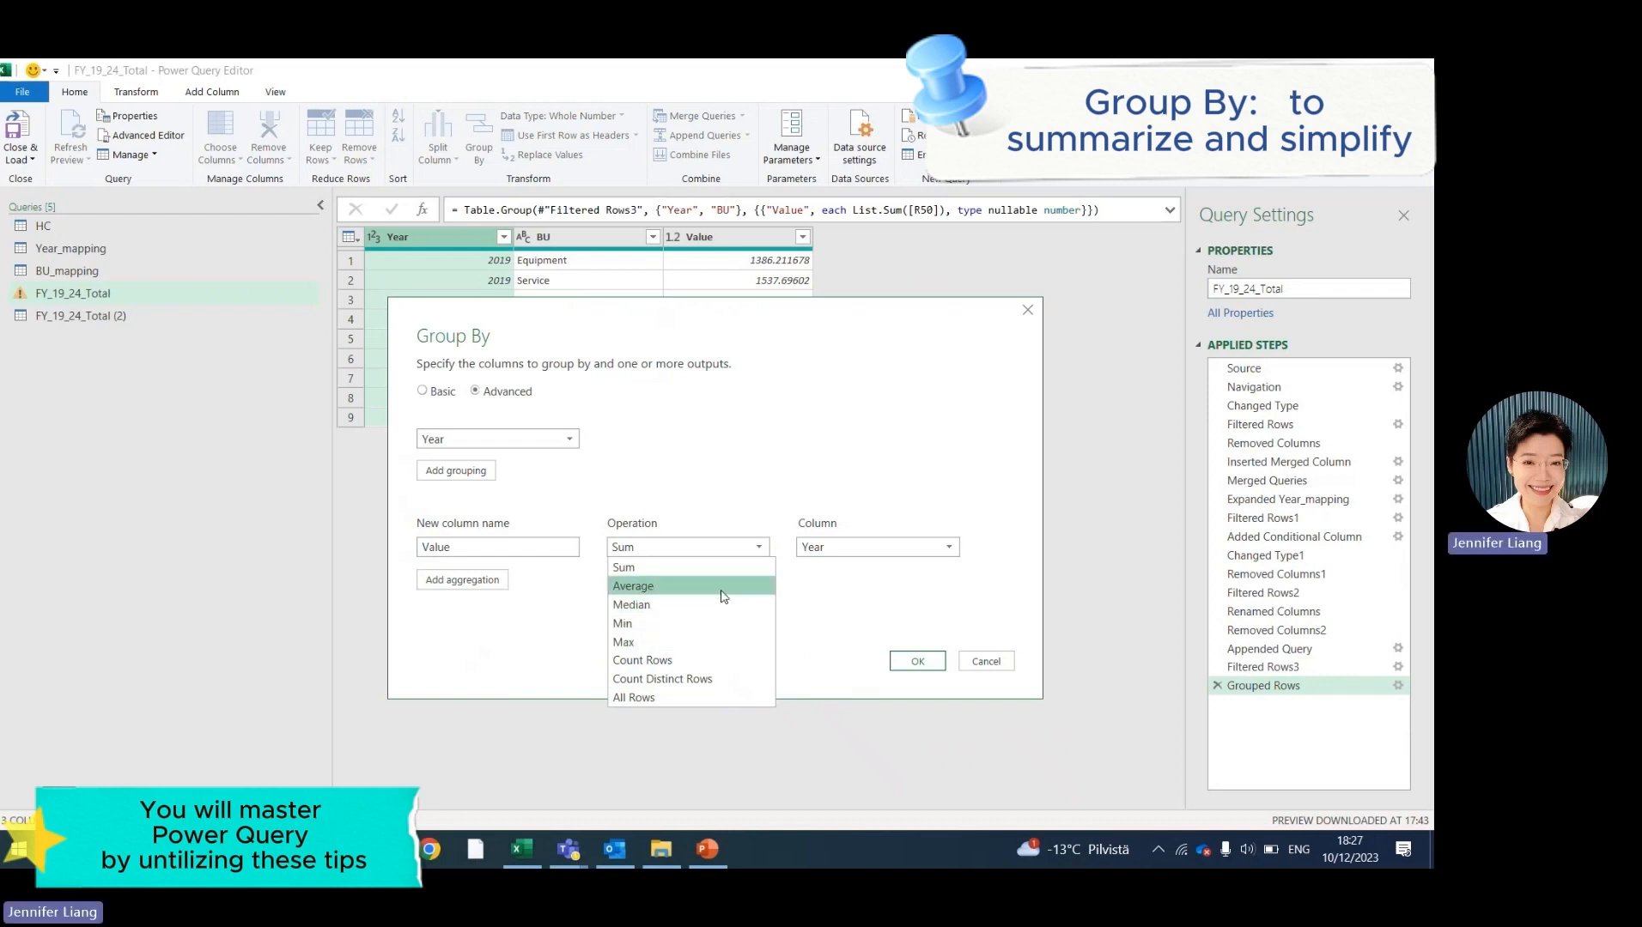
{"action": "left_click", "coordinate": [839, 548]}
{"action": "left_click", "coordinate": [841, 548]}
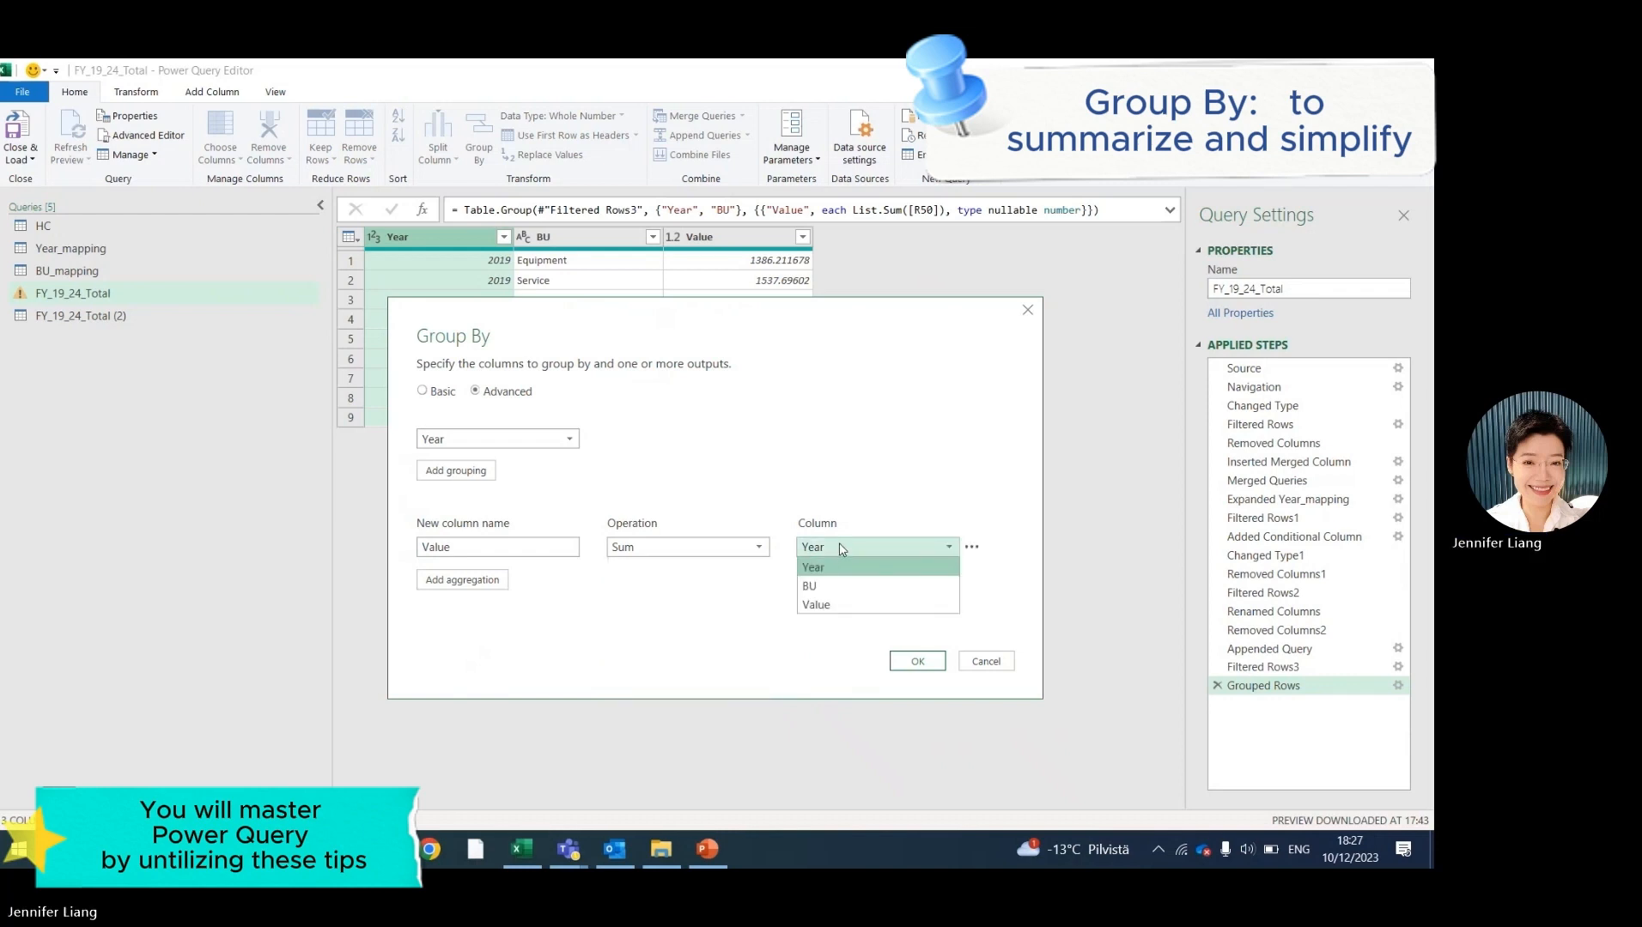
{"action": "left_click", "coordinate": [856, 605]}
{"action": "left_click", "coordinate": [917, 661]}
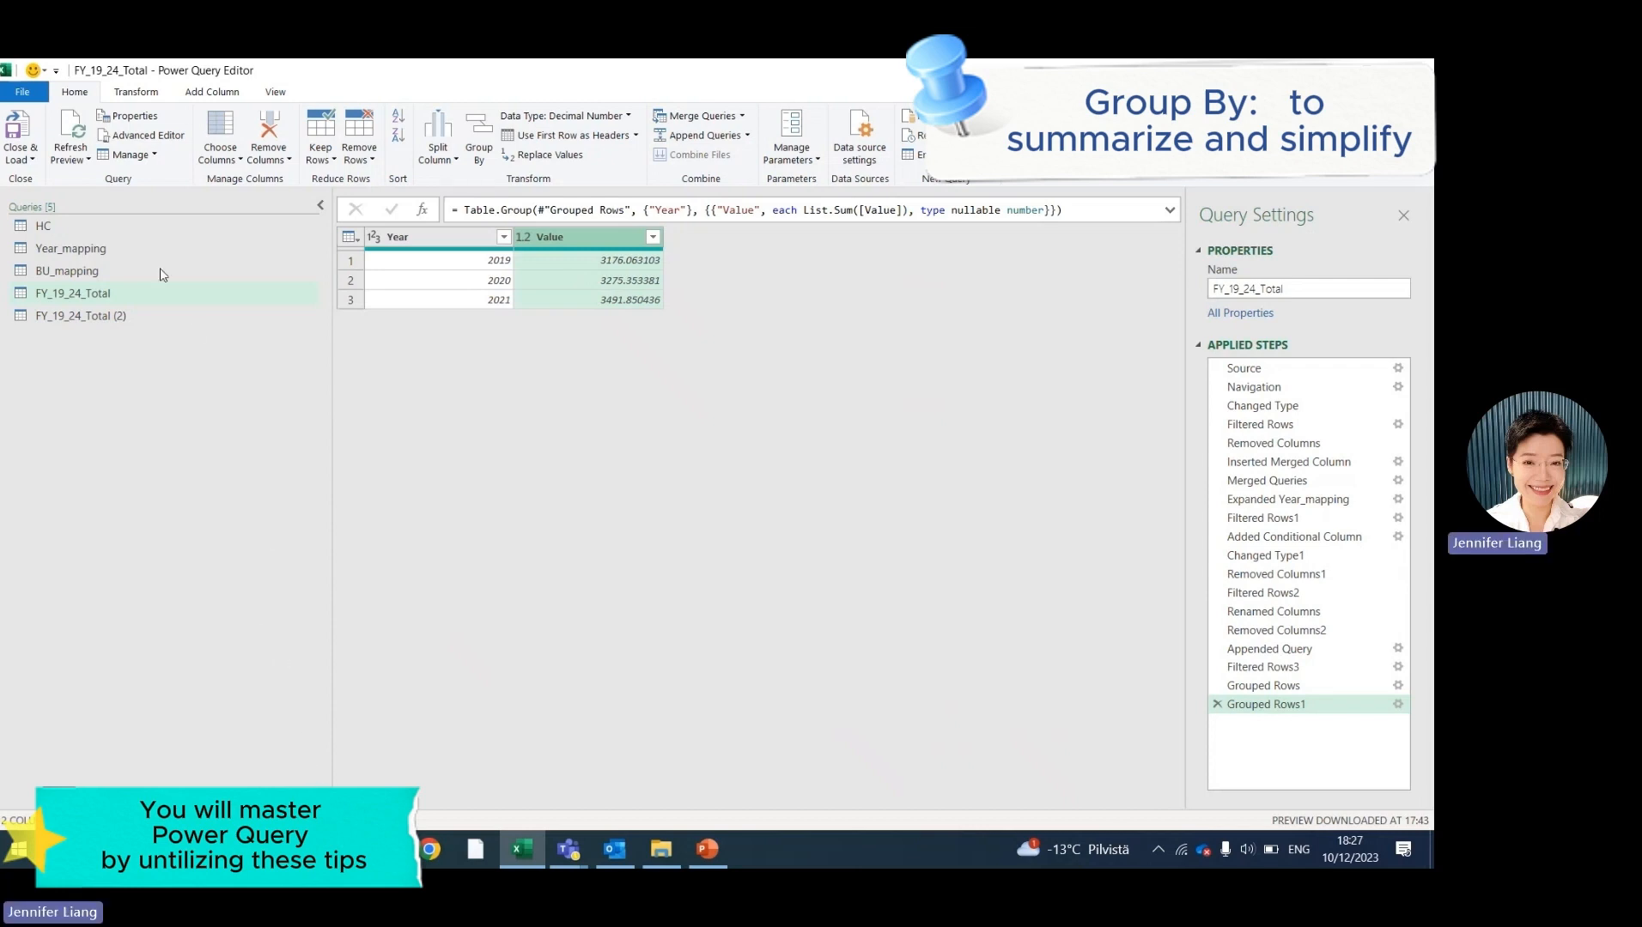
{"action": "left_click", "coordinate": [211, 92]}
{"action": "left_click", "coordinate": [33, 155]}
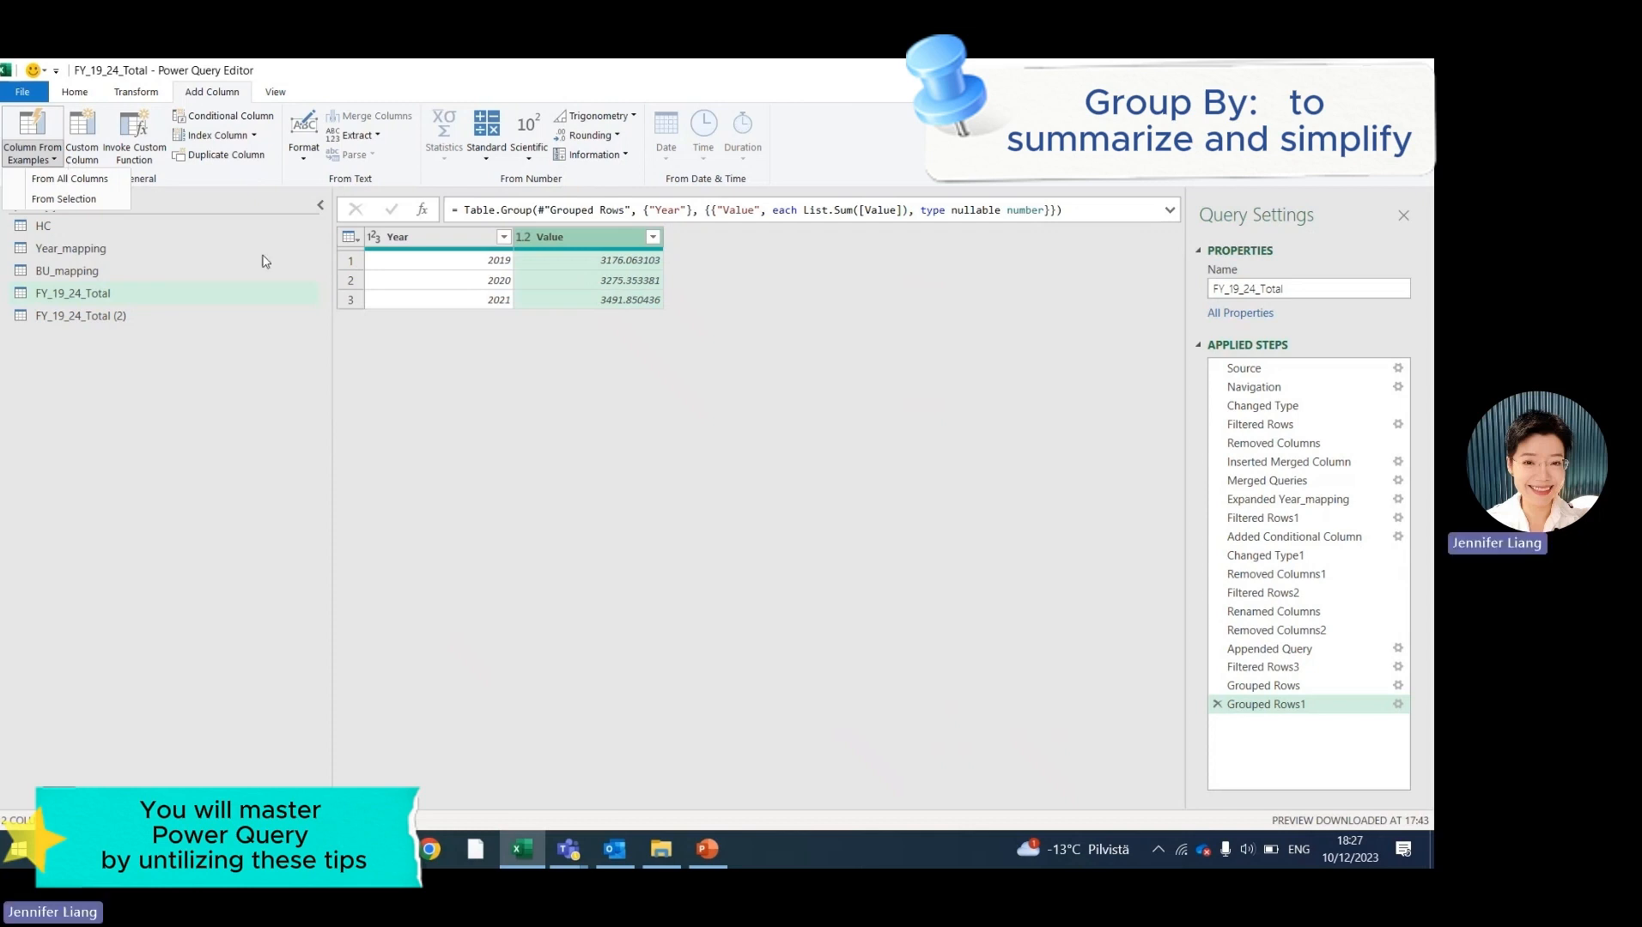
{"action": "left_click", "coordinate": [75, 92]}
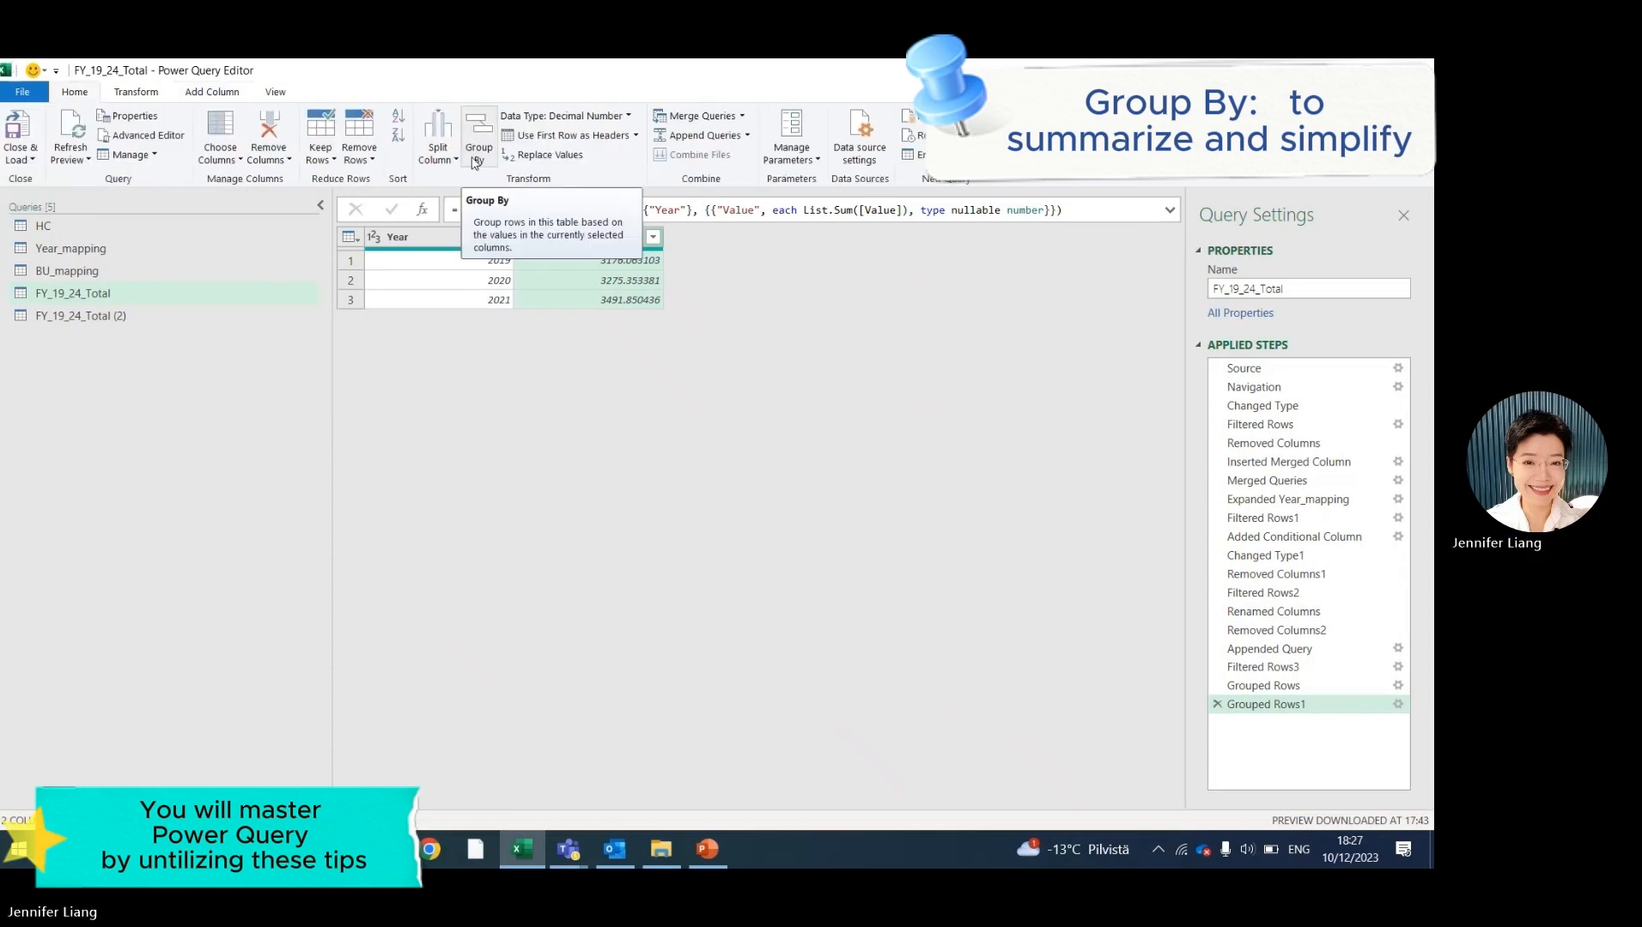
{"action": "left_click", "coordinate": [440, 163]}
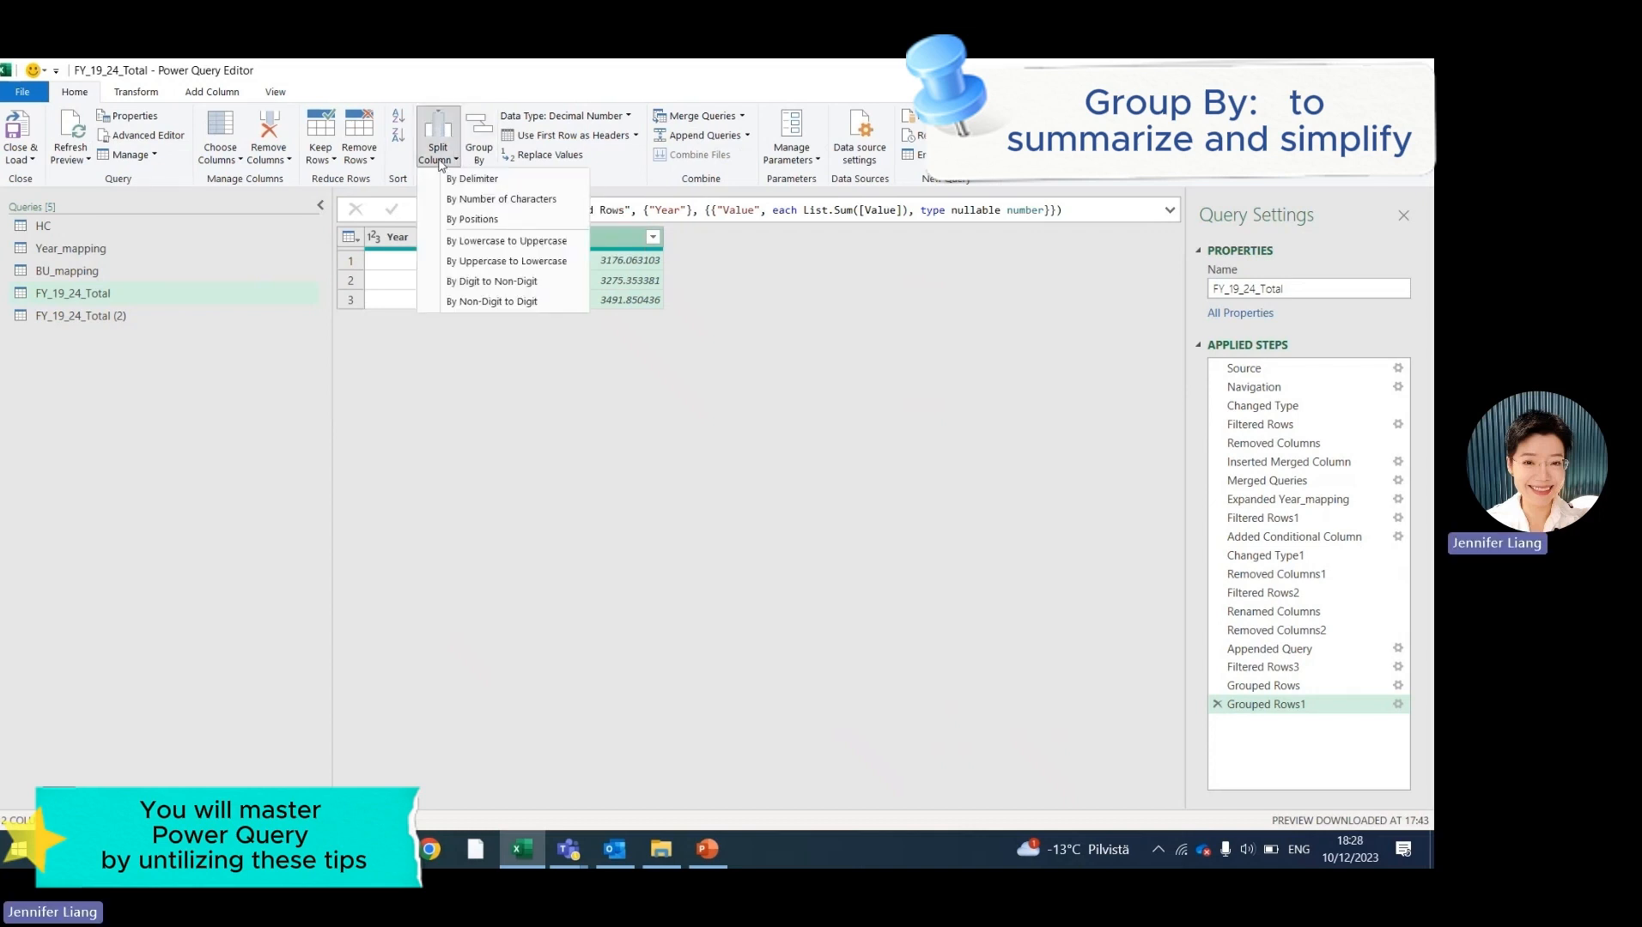